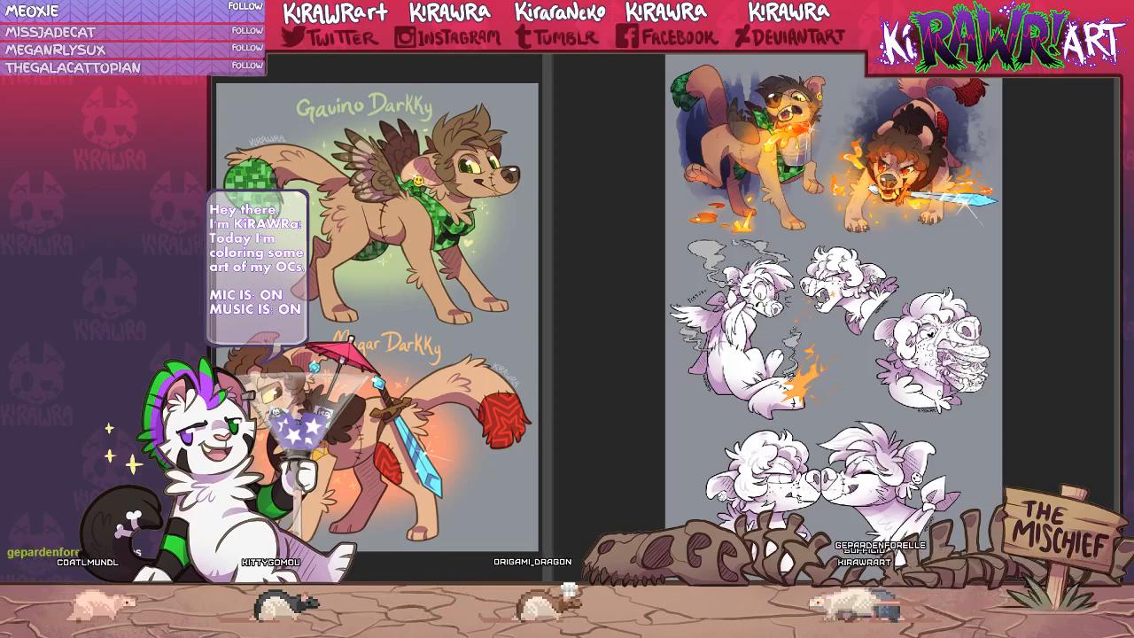
# Examine the character sketch page around the coloured lava and sword drawings.
pyautogui.hotkey('ctrl', '+')
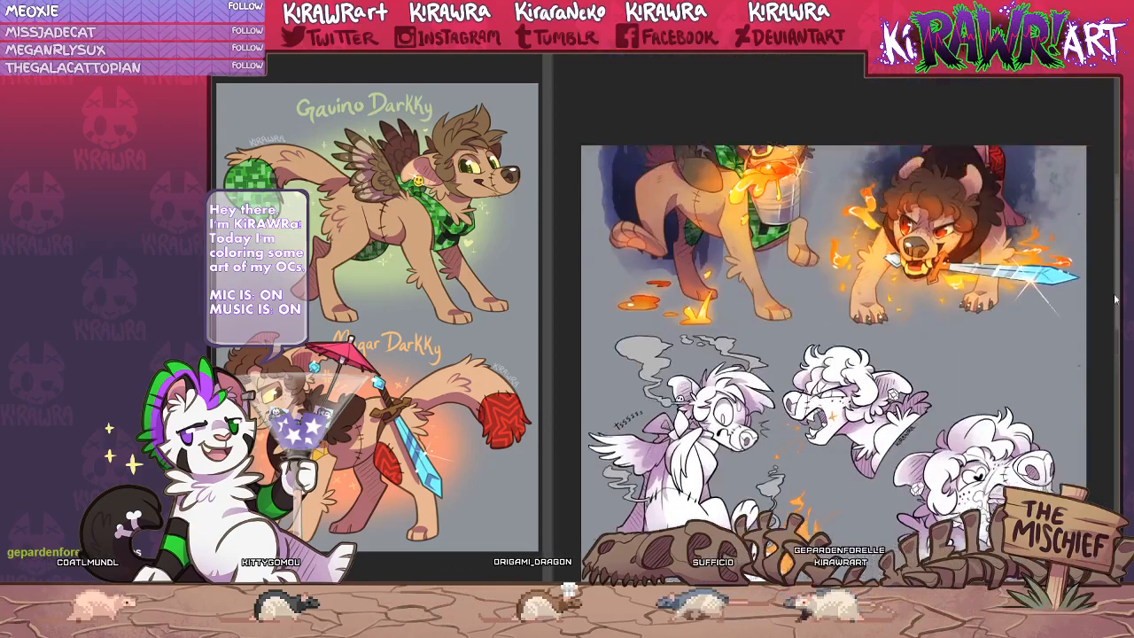
pyautogui.scroll(5, 1113, 297)
pyautogui.scroll(-4, 1113, 297)
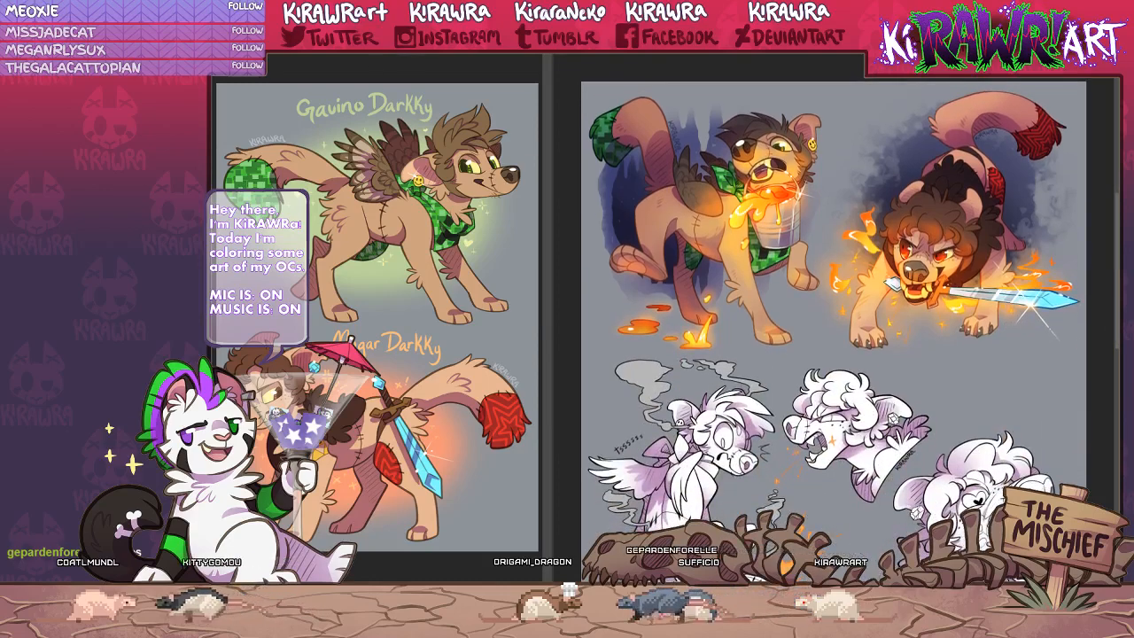
# Look through the other open drawings: the reference sheet, the curled hyena illustration and the candy corn sketch.
pyautogui.moveTo(317, 47); pyautogui.dragTo(656, 46)
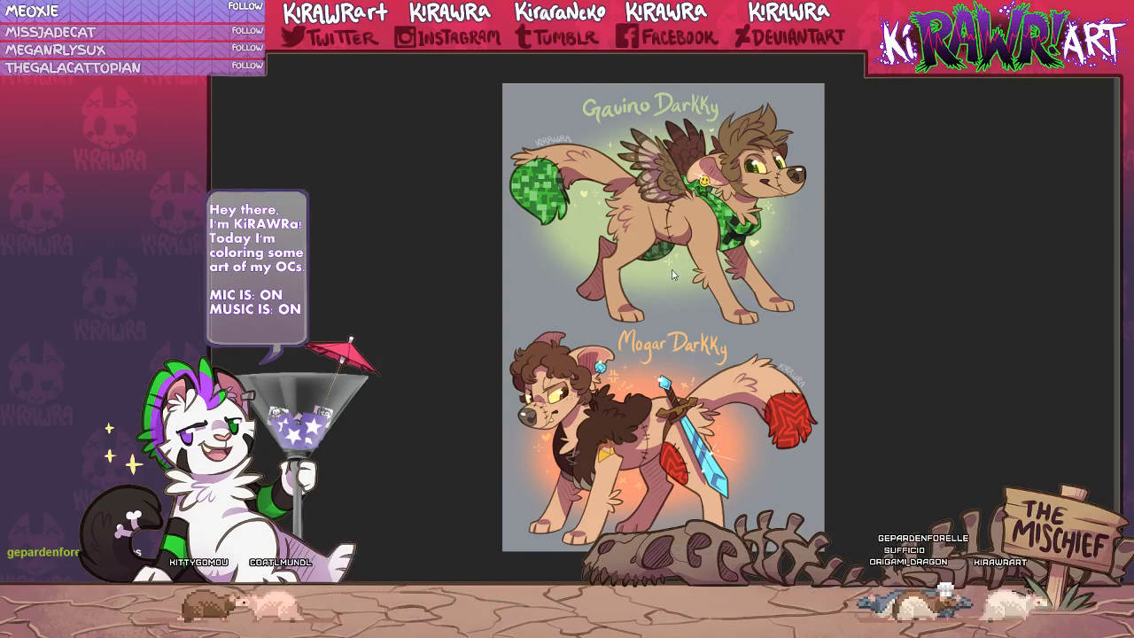
pyautogui.press('Right')
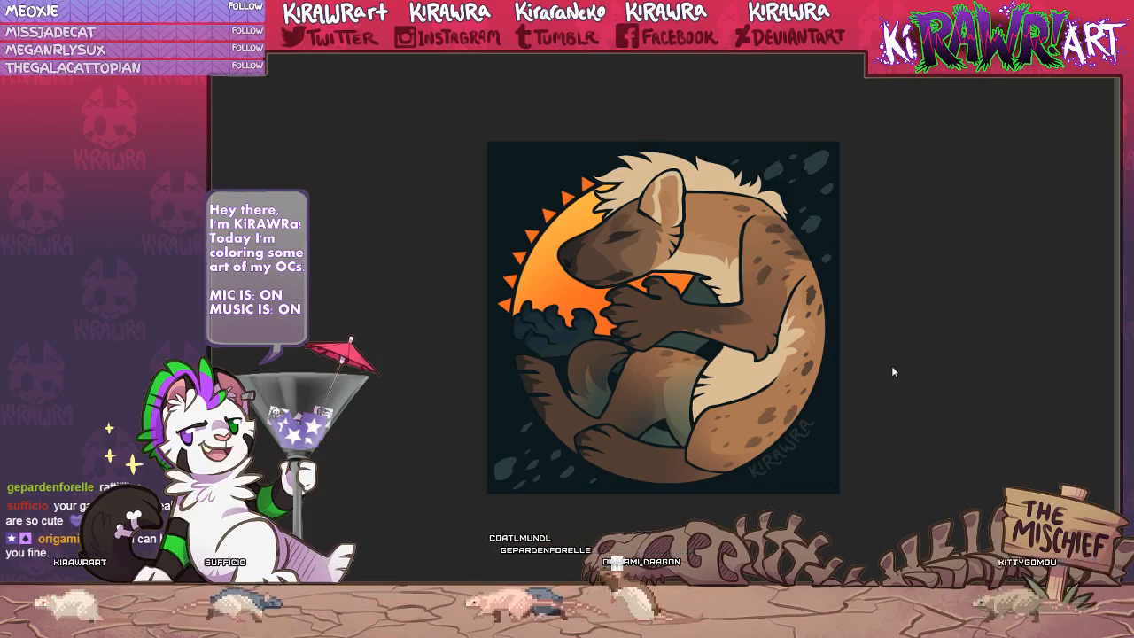
pyautogui.press('Right')
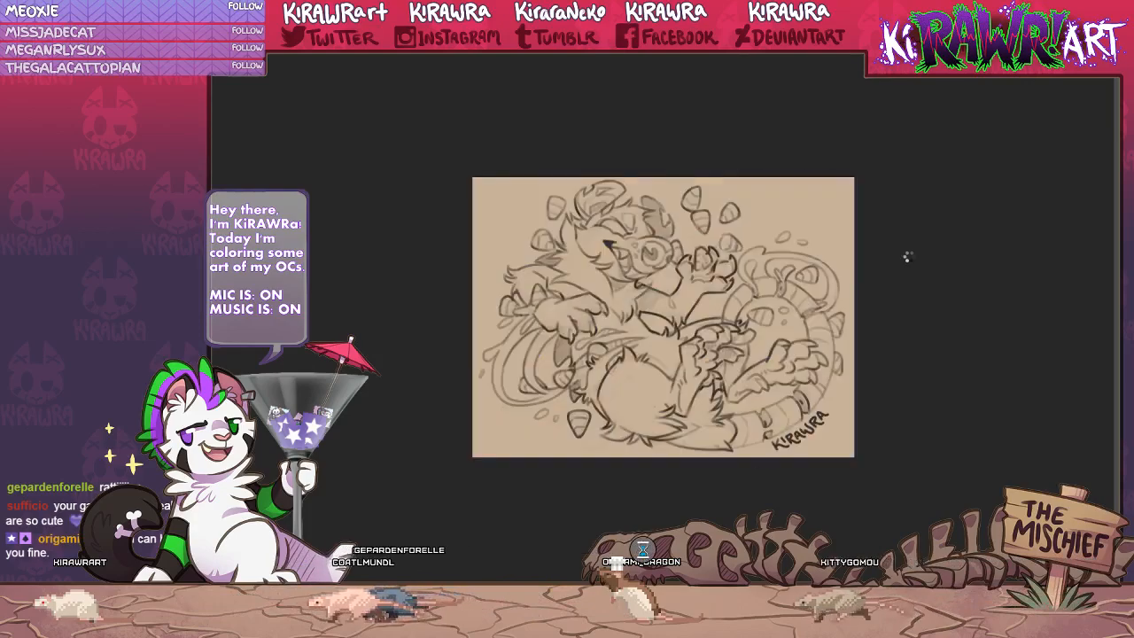
pyautogui.hotkey('ctrl', '+')
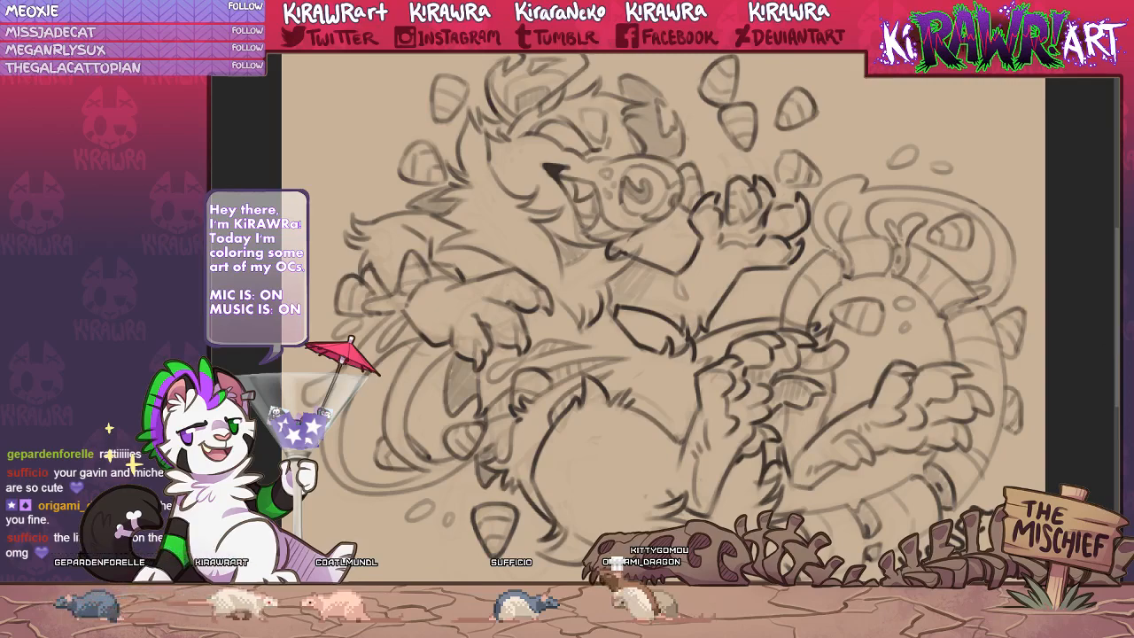
pyautogui.scroll(-2, 663, 319)
pyautogui.scroll(2, 663, 319)
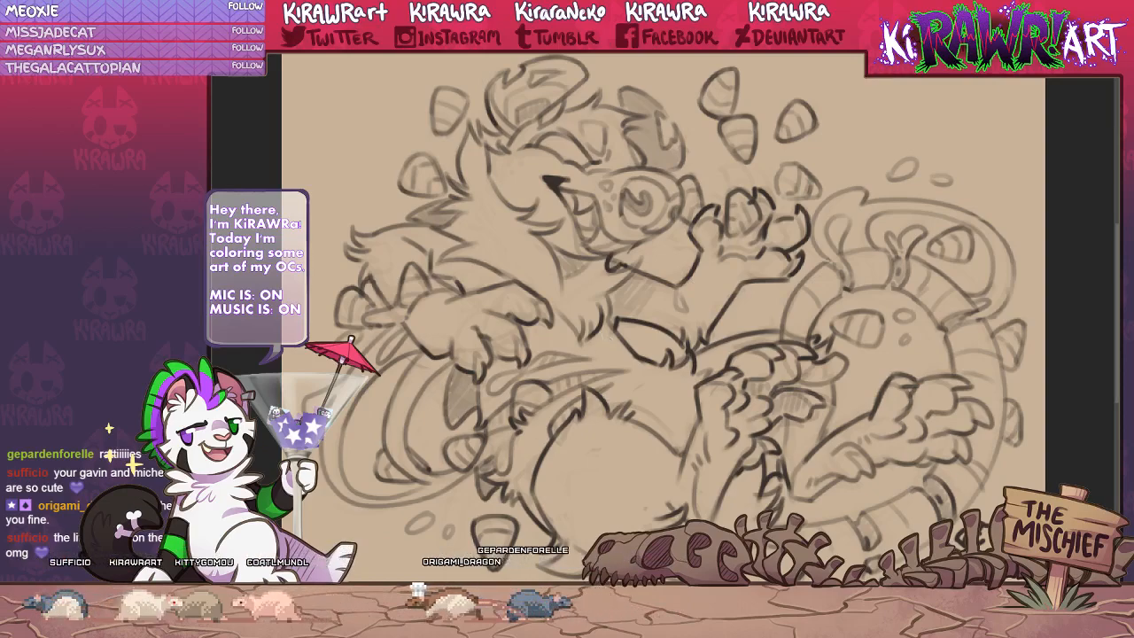
pyautogui.hotkey('ctrl', 'Tab')
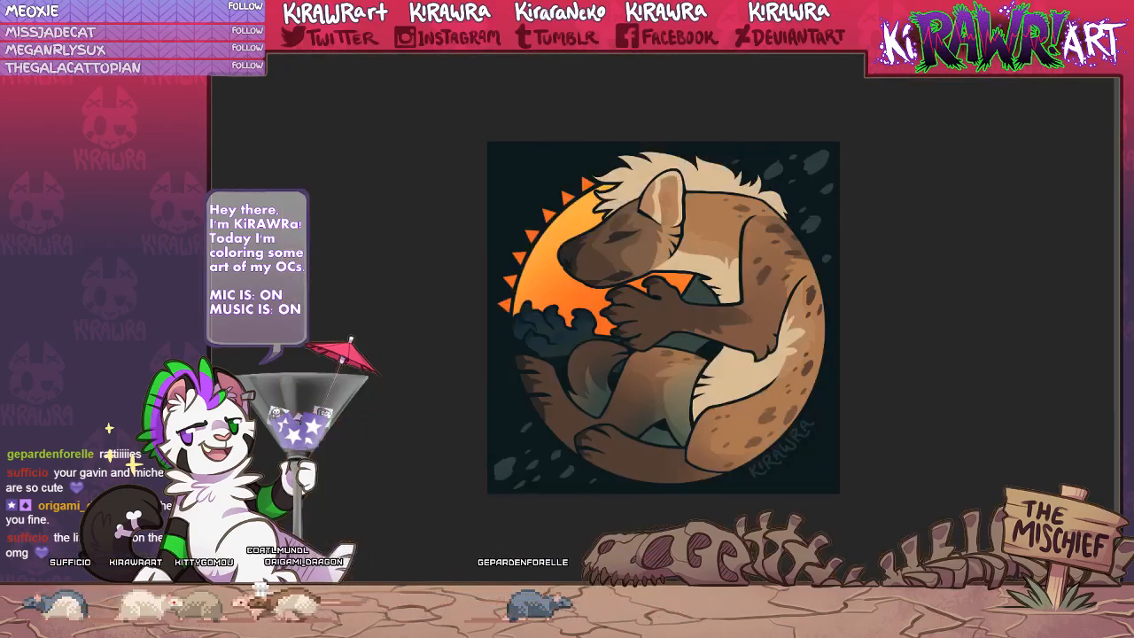
pyautogui.hotkey('ctrl', 'Tab')
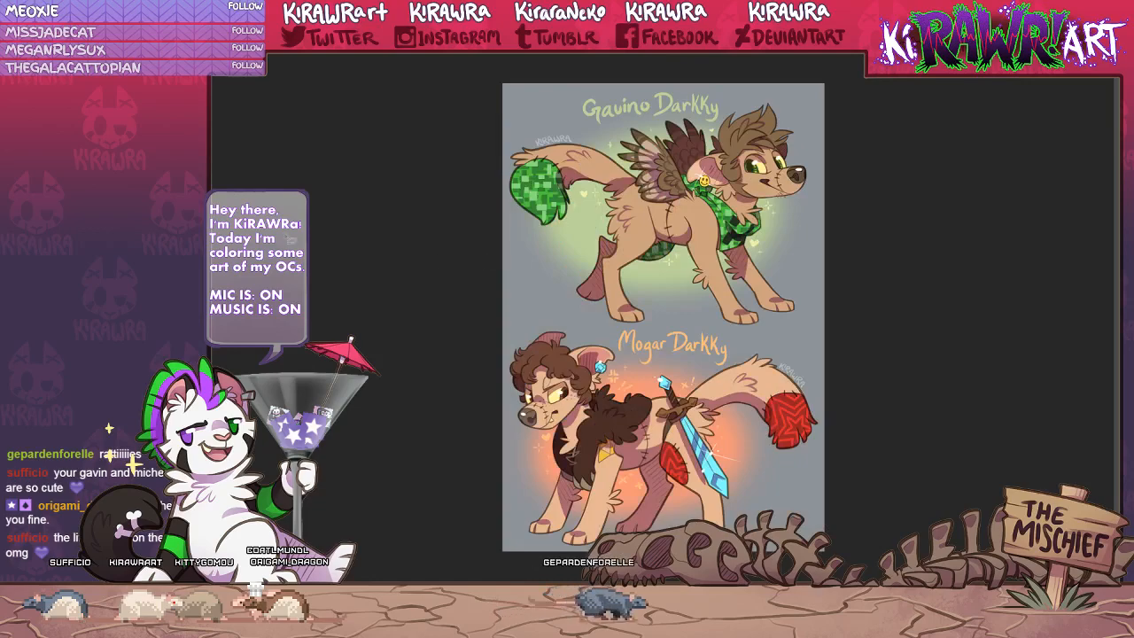
pyautogui.hotkey('ctrl', 'Tab')
# Tile the Gavino and Mogar reference sheet beside the sketch page, giving the sketch page the wider pane.
pyautogui.click(393, 53)
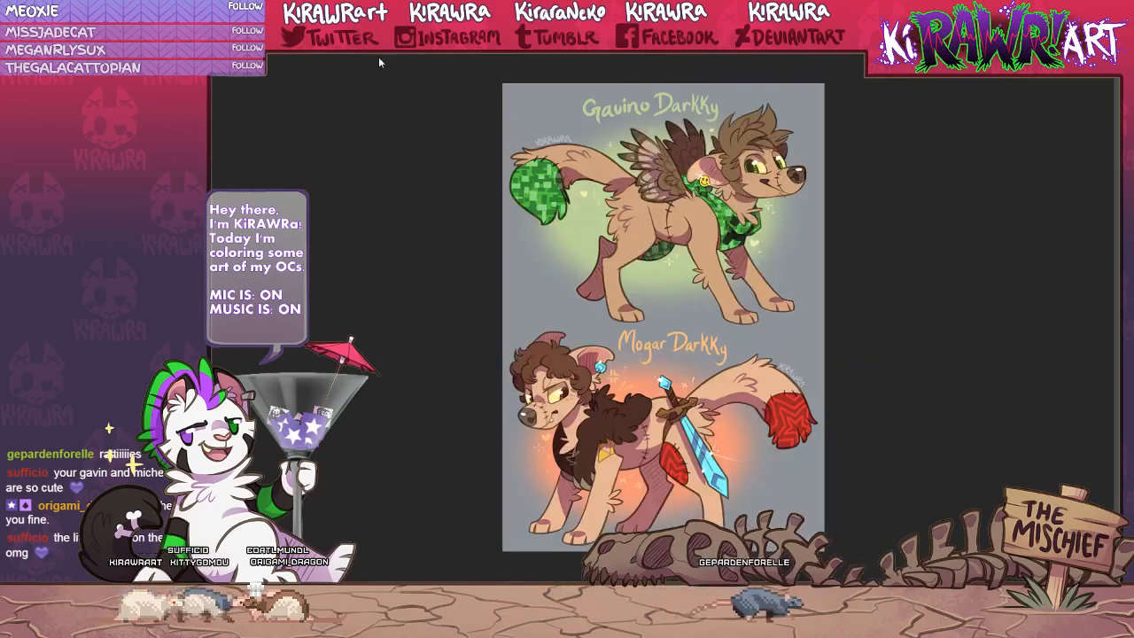
pyautogui.click(368, 55)
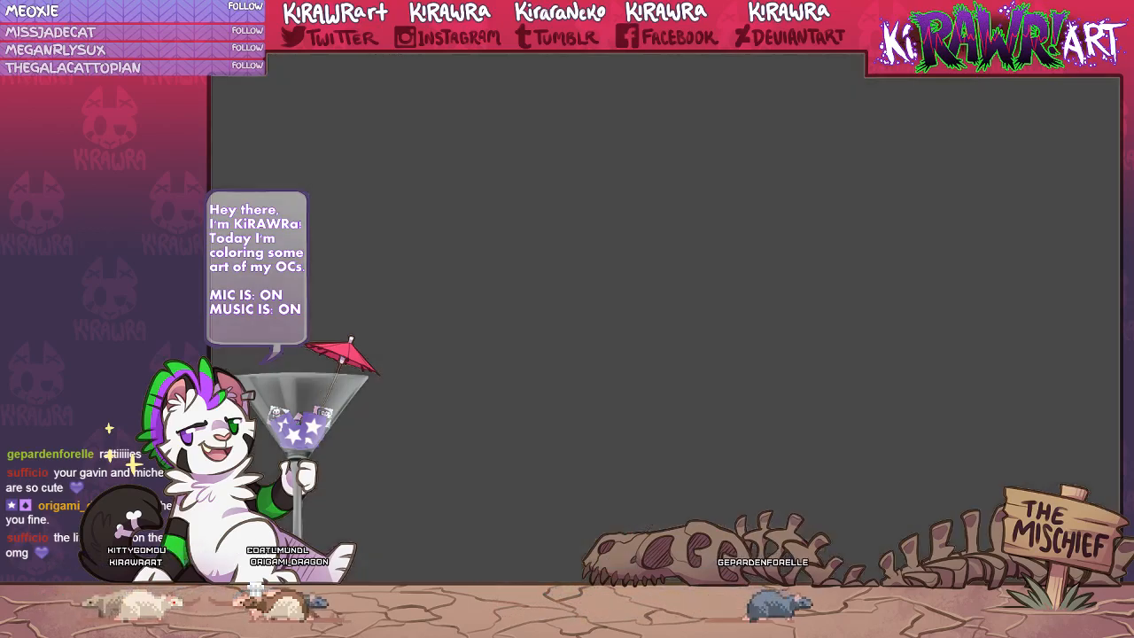
pyautogui.click(217, 132)
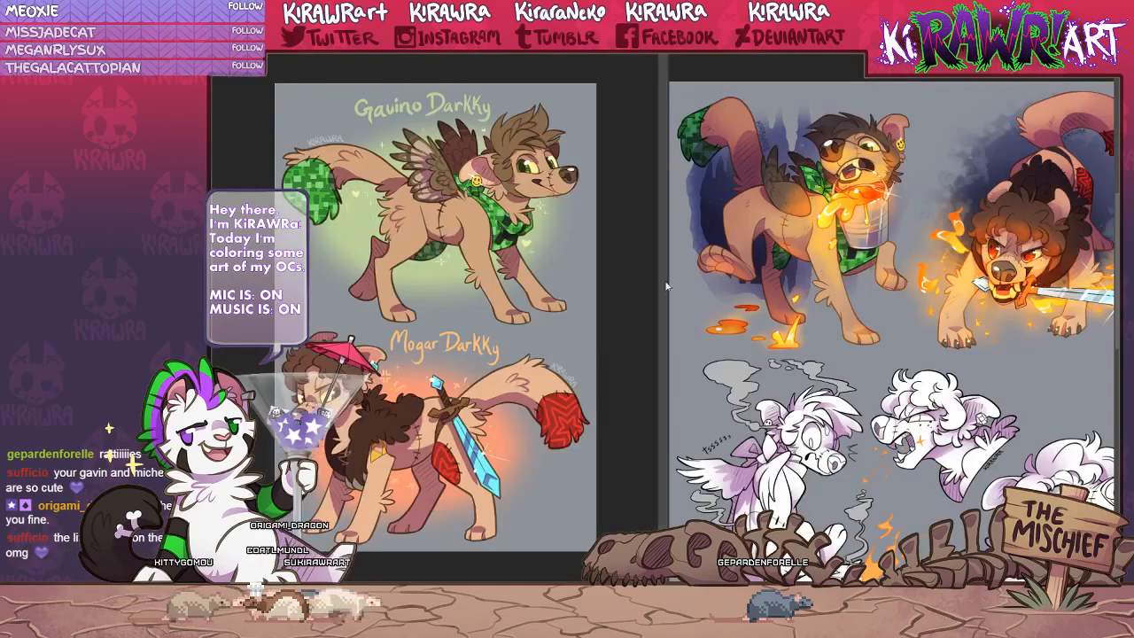
pyautogui.moveTo(667, 280); pyautogui.dragTo(544, 287)
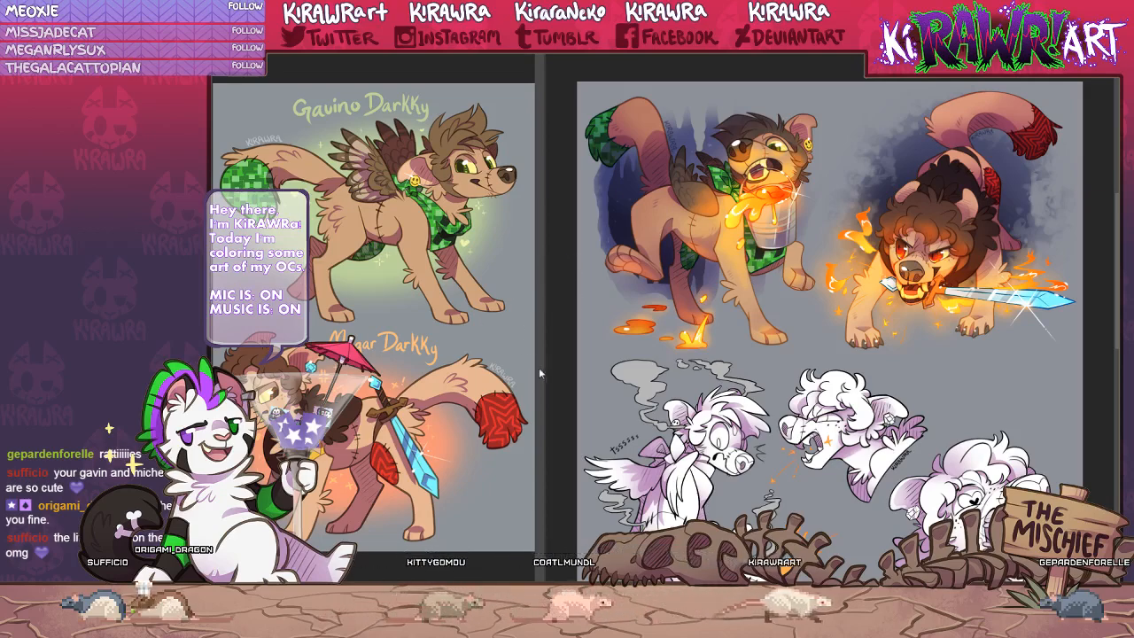
pyautogui.moveTo(545, 378); pyautogui.dragTo(524, 389)
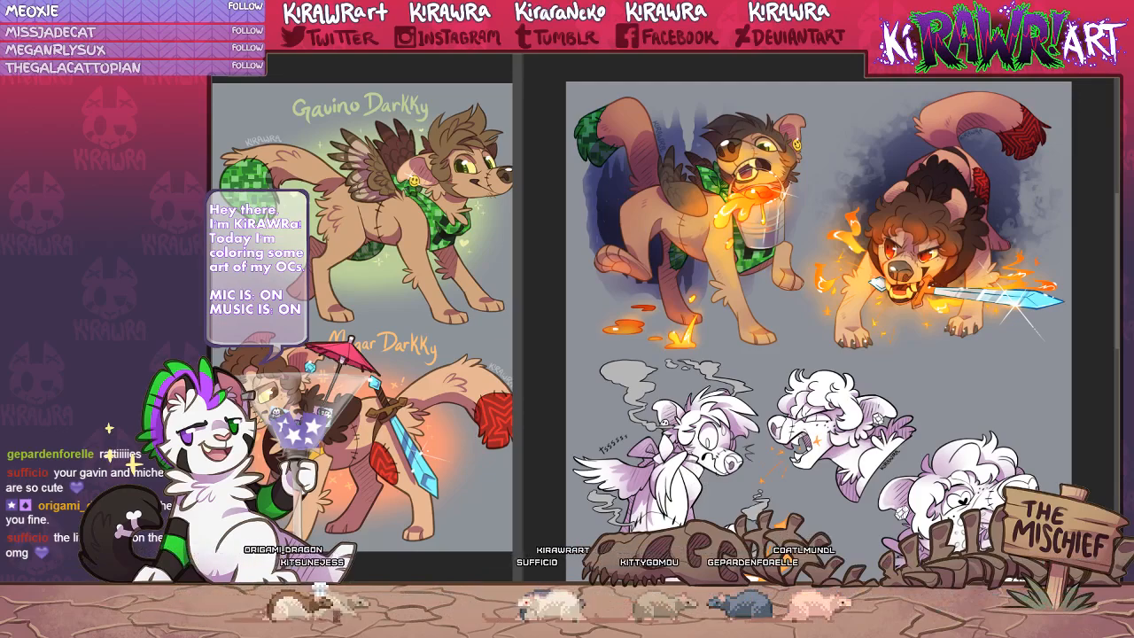
# Examine the sketch page from the coloured pair down to the uncoloured sitting winged character.
pyautogui.hotkey('ctrl', '+')
pyautogui.moveTo(855, 230); pyautogui.dragTo(885, 371)
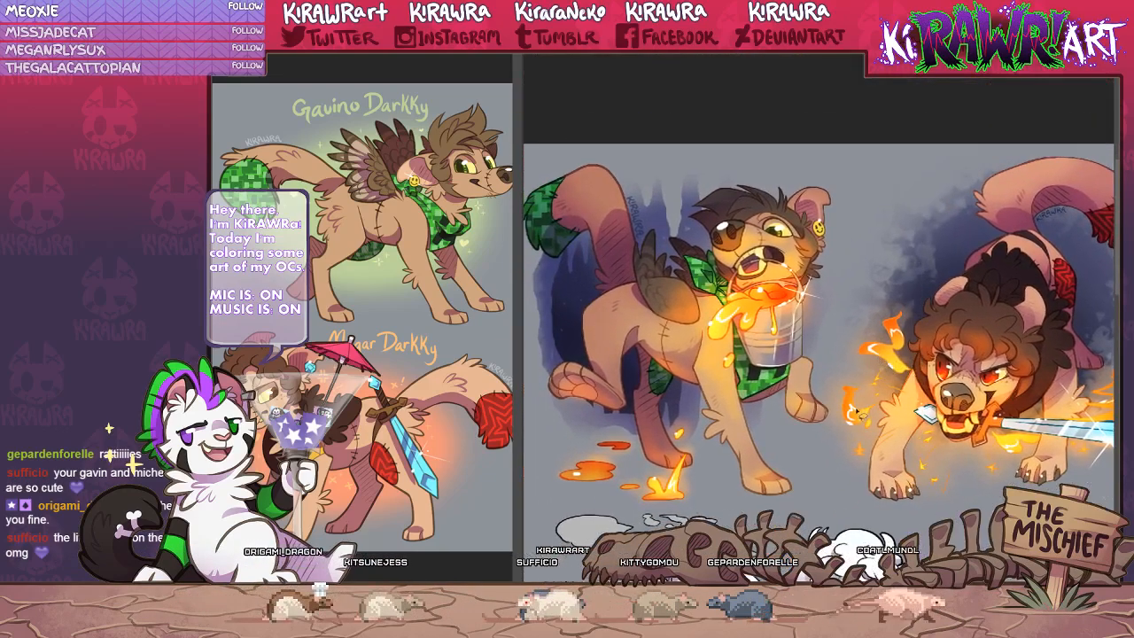
pyautogui.moveTo(804, 402); pyautogui.dragTo(769, 349)
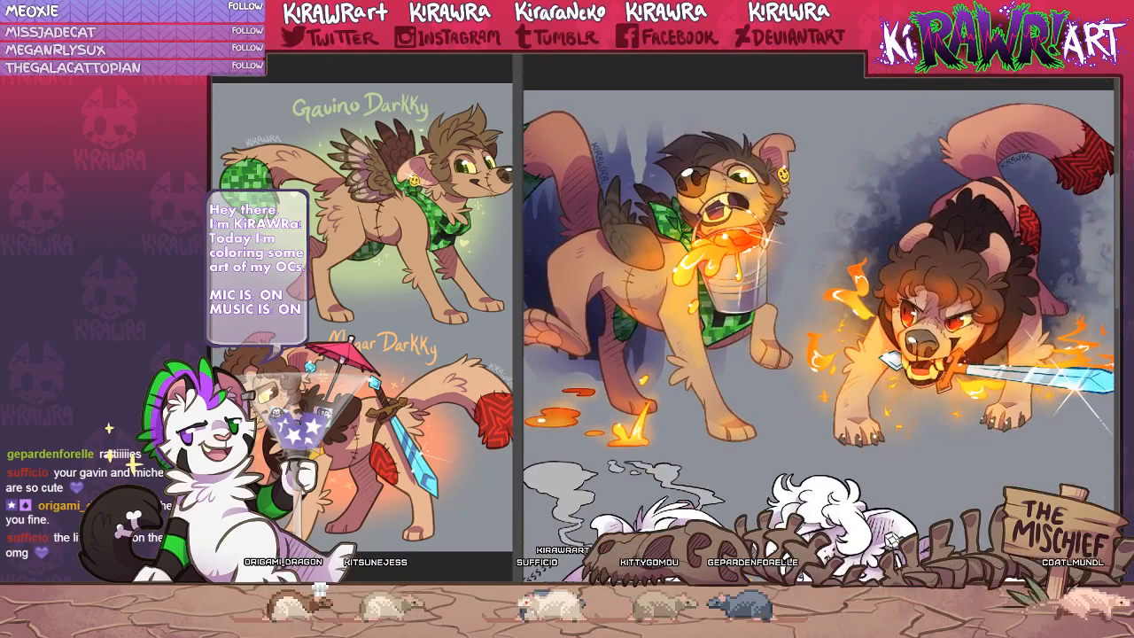
pyautogui.scroll(-10, 821, 337)
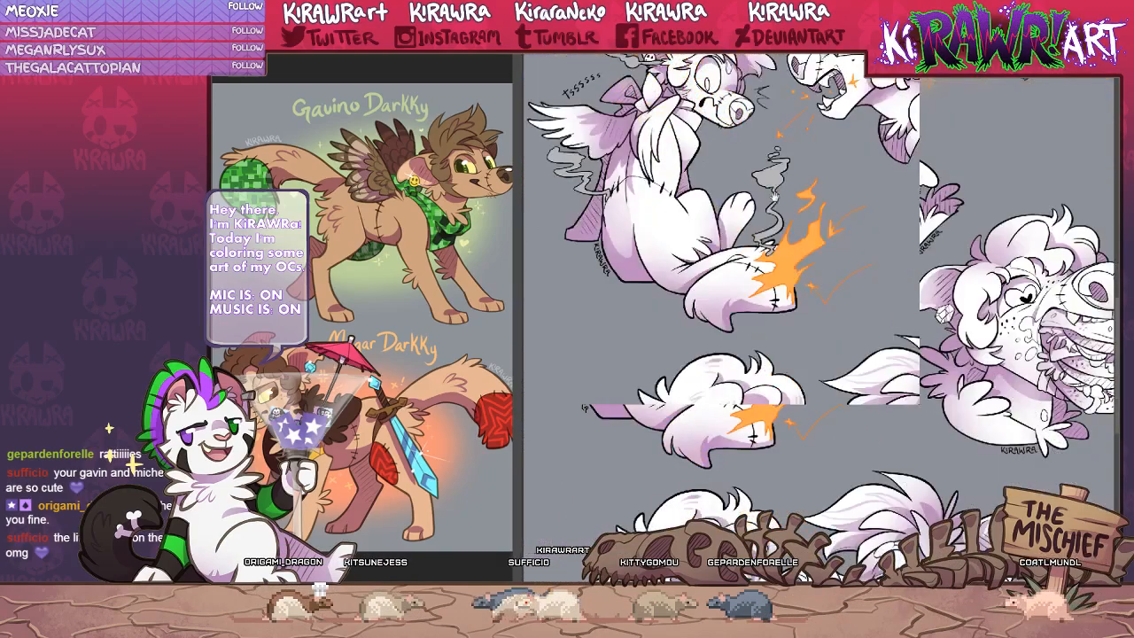
pyautogui.scroll(3, 822, 337)
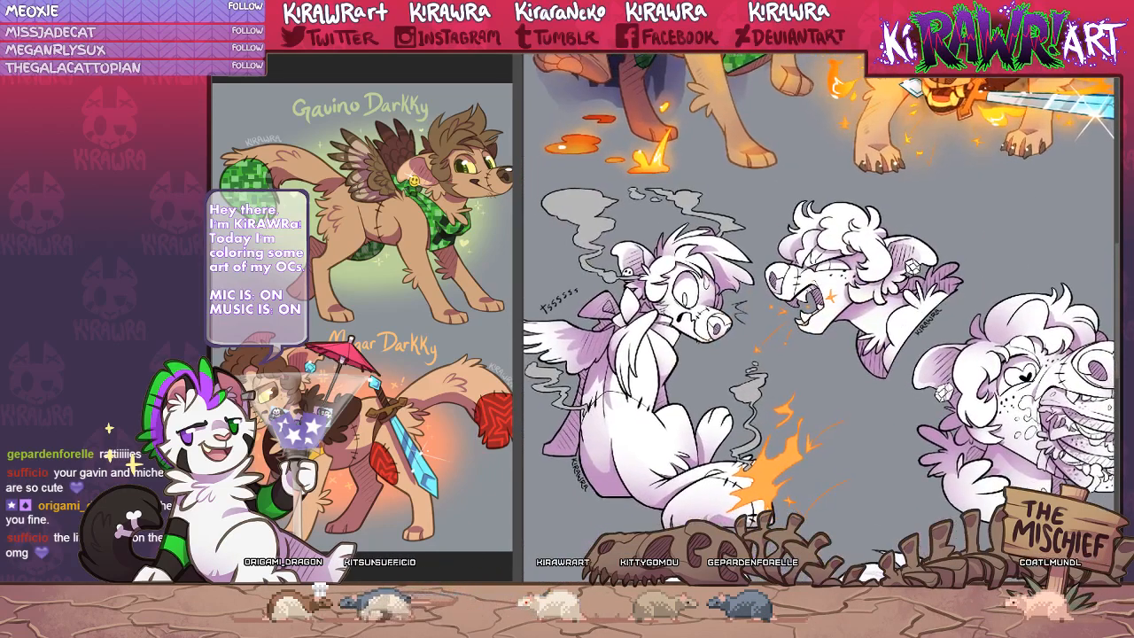
pyautogui.scroll(4, 740, 393)
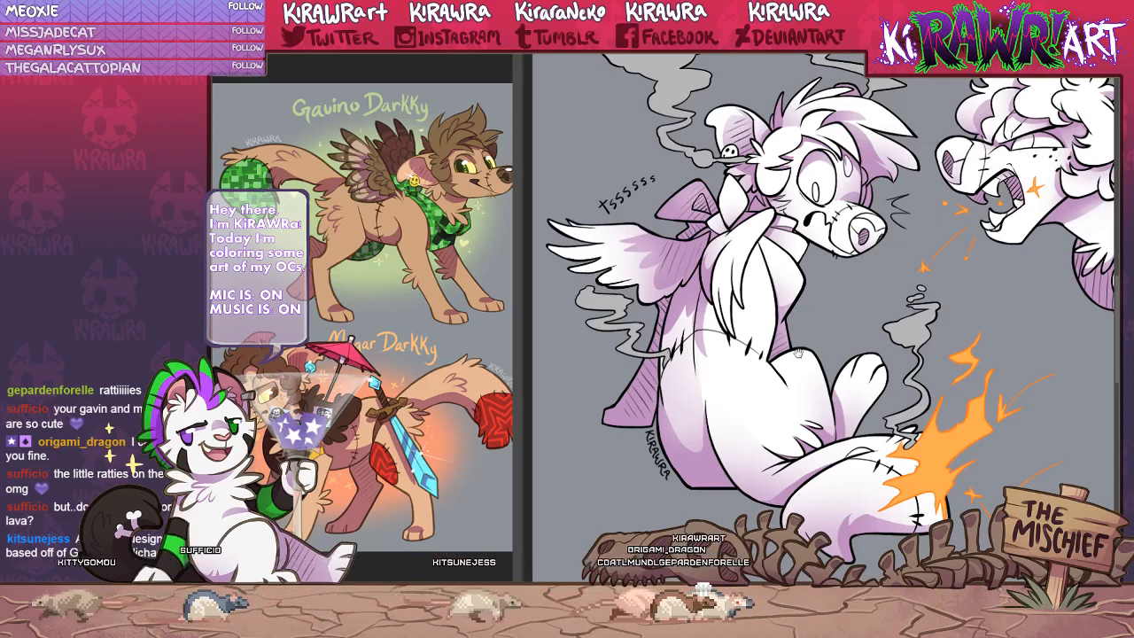
pyautogui.moveTo(800, 351); pyautogui.dragTo(780, 361)
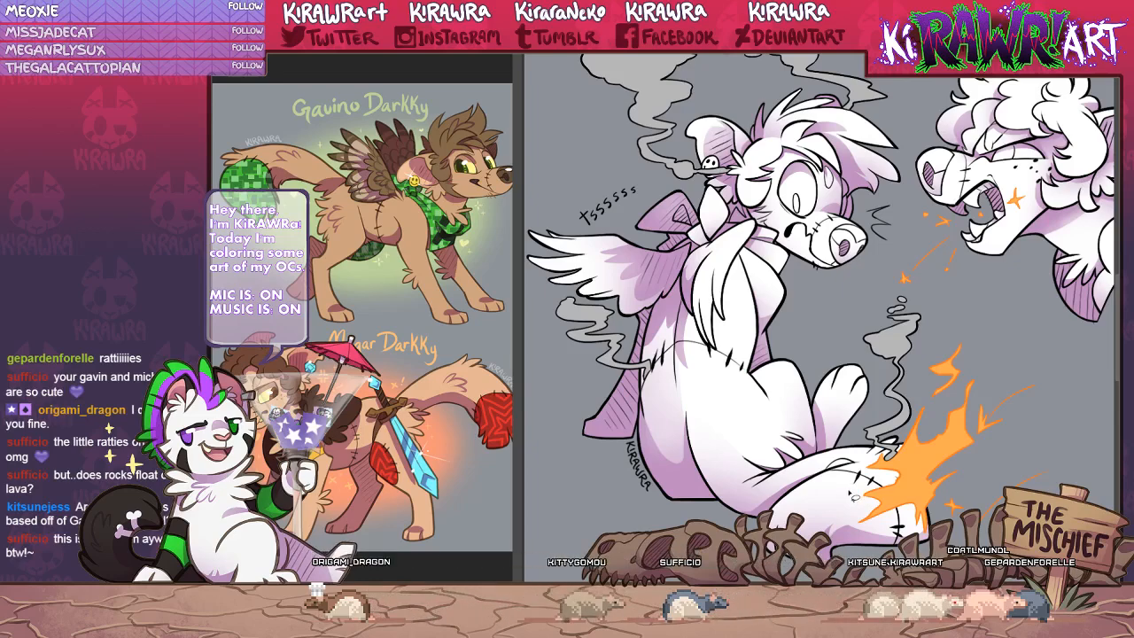
pyautogui.moveTo(853, 497); pyautogui.dragTo(842, 506)
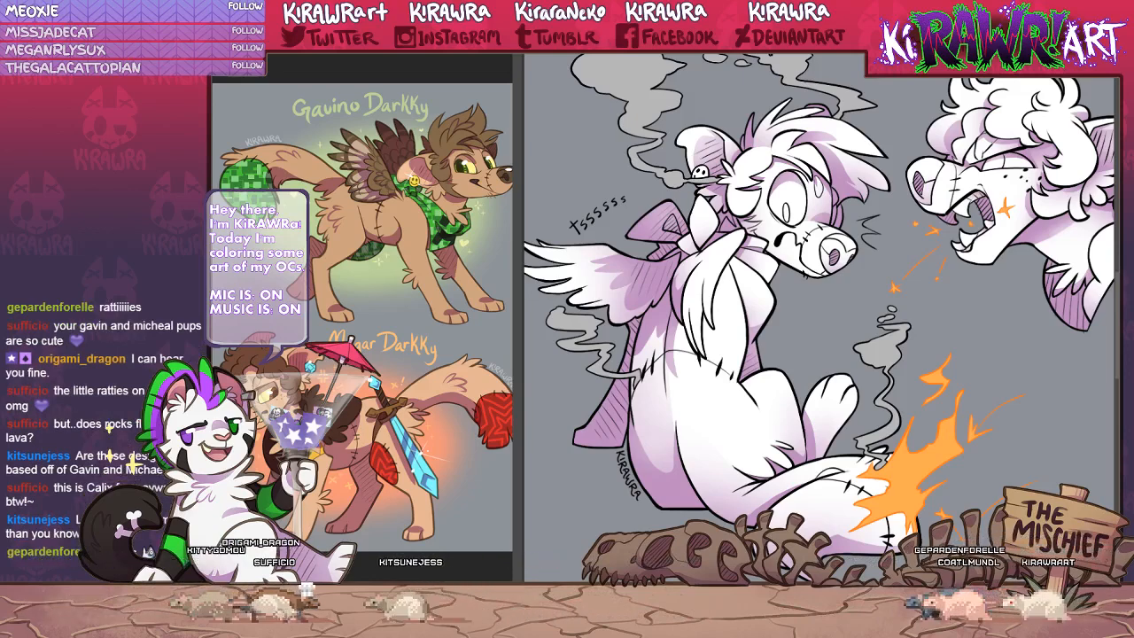
# Clear the purple shading from the sitting winged character, leaving only its line art on white.
pyautogui.hotkey('ctrl', 'z')
pyautogui.hotkey('ctrl', 'y')
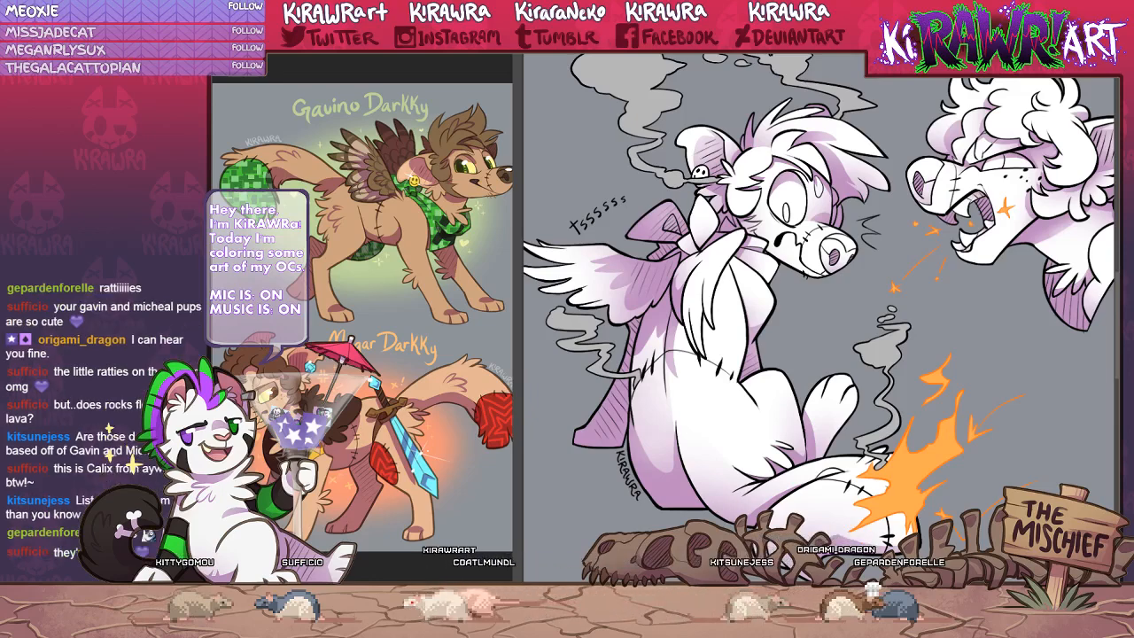
pyautogui.press('Delete')
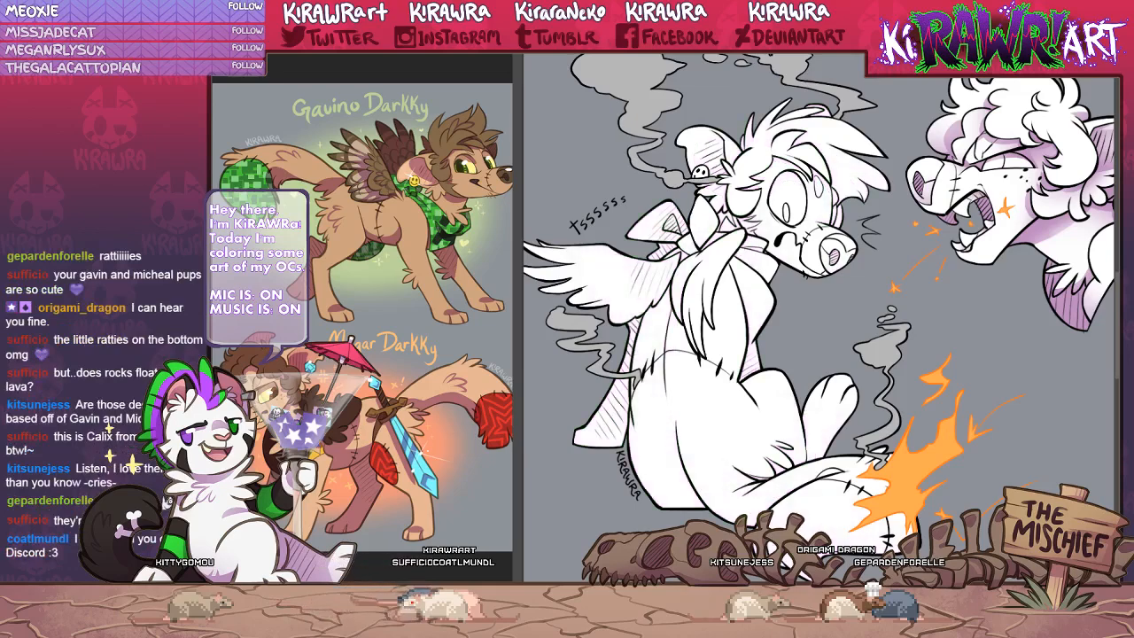
pyautogui.hotkey('ctrl', 'z')
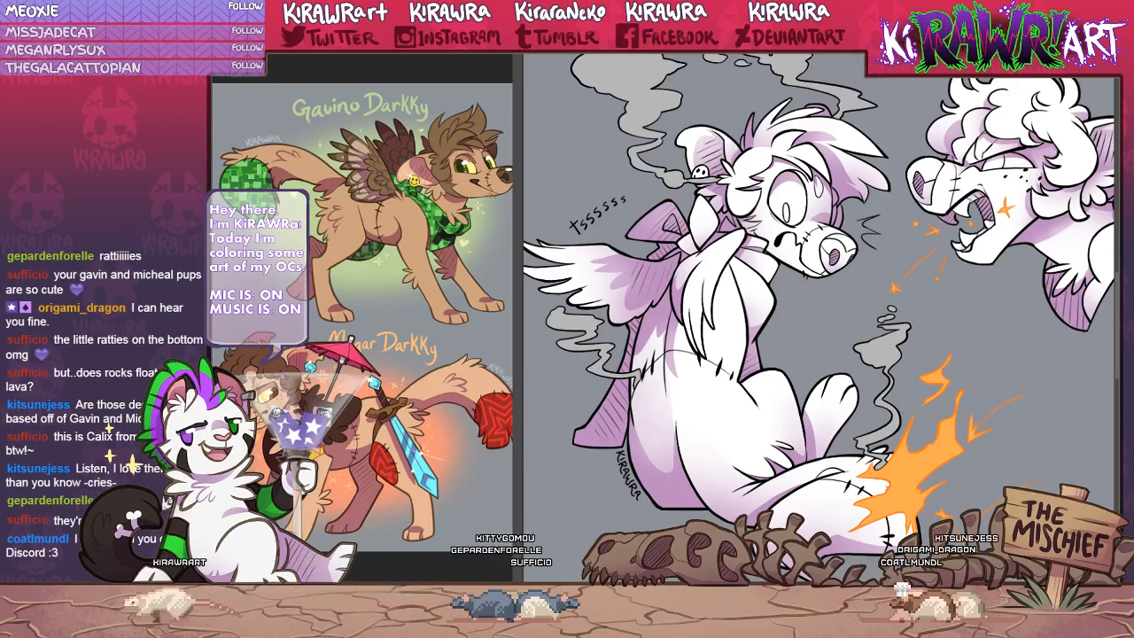
pyautogui.press('Delete')
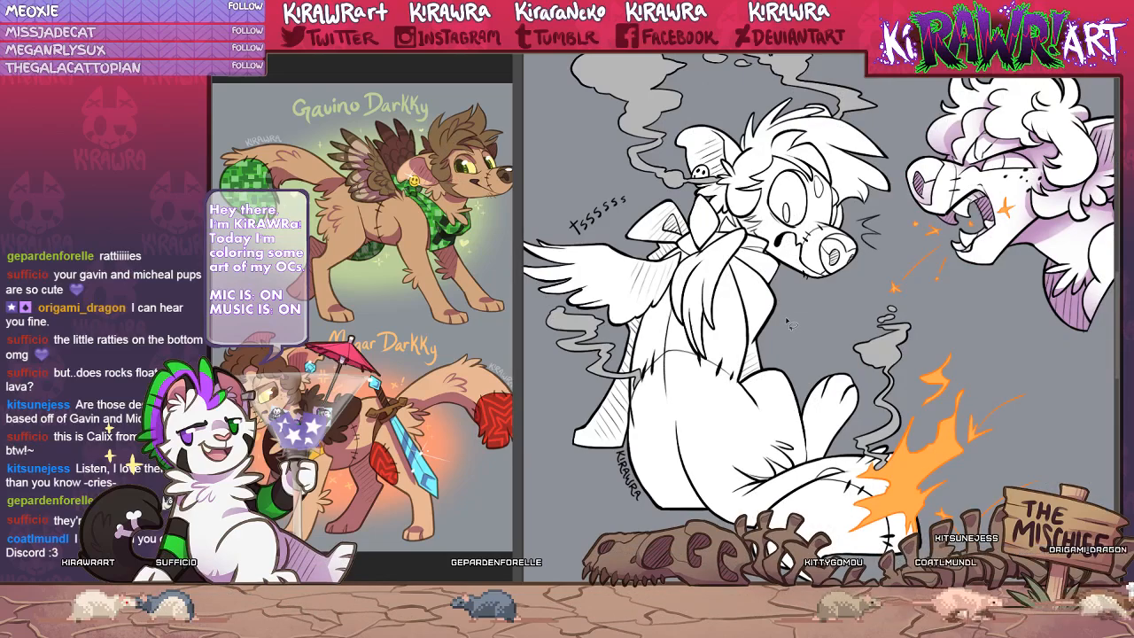
# Lasso the main hair tufts and cheek fur on the sitting character's head and paint the selection flat brown.
pyautogui.hotkey('ctrl', '+')
pyautogui.hotkey('ctrl', '+')
pyautogui.hotkey('ctrl', '+')
pyautogui.moveTo(715, 71)
pyautogui.mouseDown()
pyautogui.moveTo(738, 305)
pyautogui.moveTo(794, 387)
pyautogui.moveTo(798, 430)
pyautogui.moveTo(819, 451)
pyautogui.mouseUp()
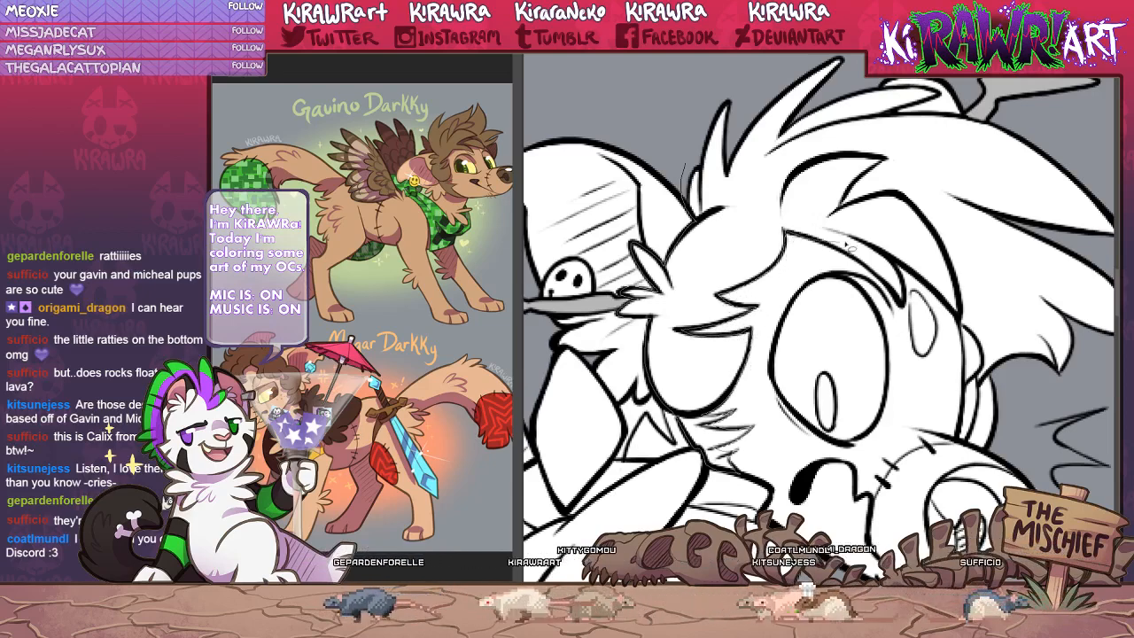
pyautogui.moveTo(845, 241)
pyautogui.mouseDown()
pyautogui.moveTo(931, 162)
pyautogui.moveTo(769, 78)
pyautogui.mouseUp()
pyautogui.moveTo(666, 157); pyautogui.dragTo(684, 165)
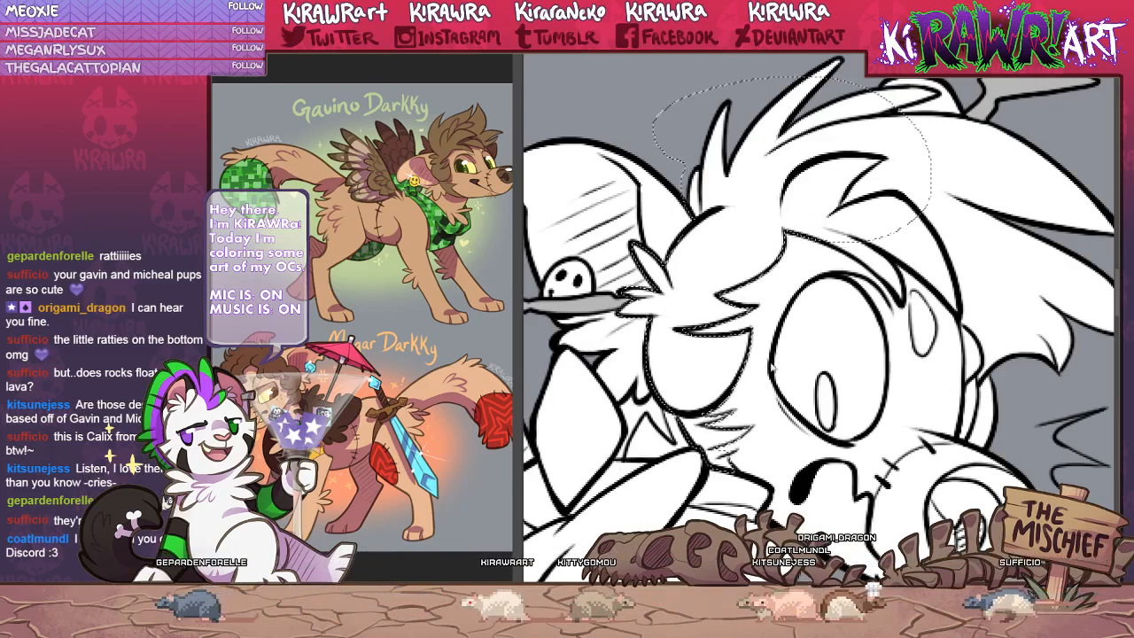
pyautogui.moveTo(793, 468)
pyautogui.mouseDown()
pyautogui.moveTo(638, 372)
pyautogui.moveTo(709, 204)
pyautogui.moveTo(886, 168)
pyautogui.mouseUp()
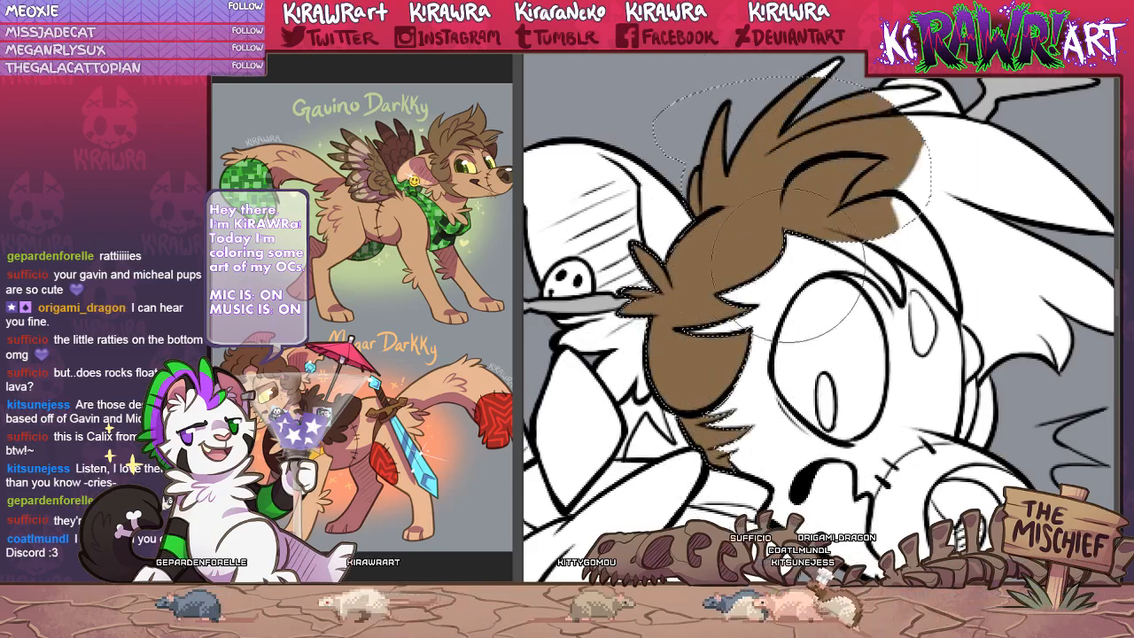
pyautogui.hotkey('ctrl', 'd')
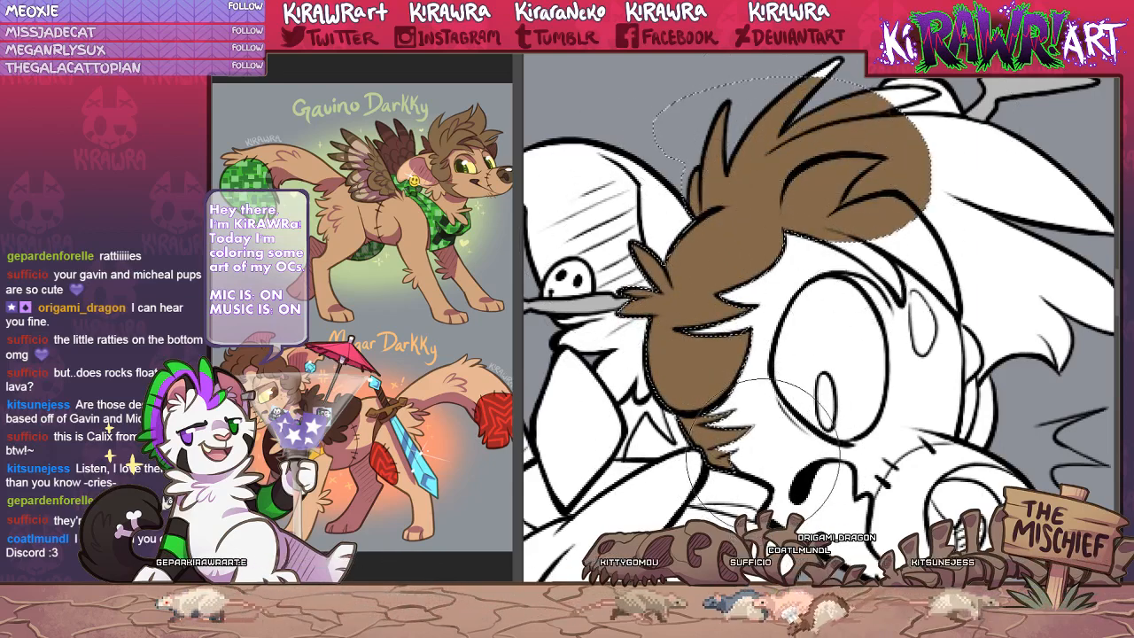
# Paint the sitting character's long upper hair strands flat brown out to their pointed tip.
pyautogui.moveTo(803, 506); pyautogui.dragTo(811, 493)
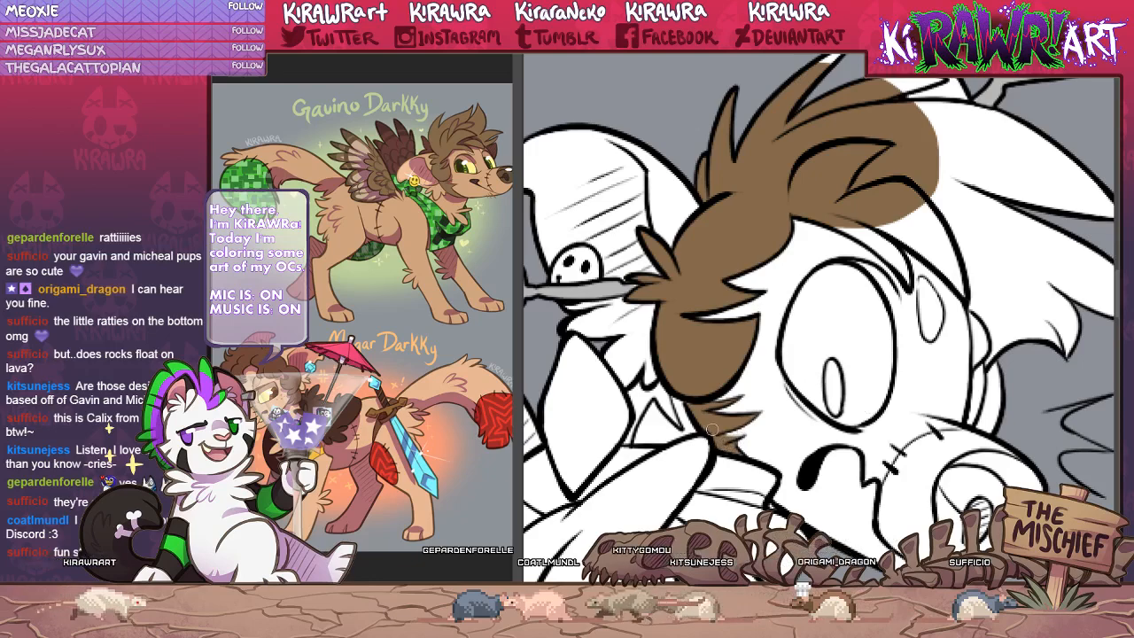
pyautogui.moveTo(740, 339); pyautogui.dragTo(652, 457)
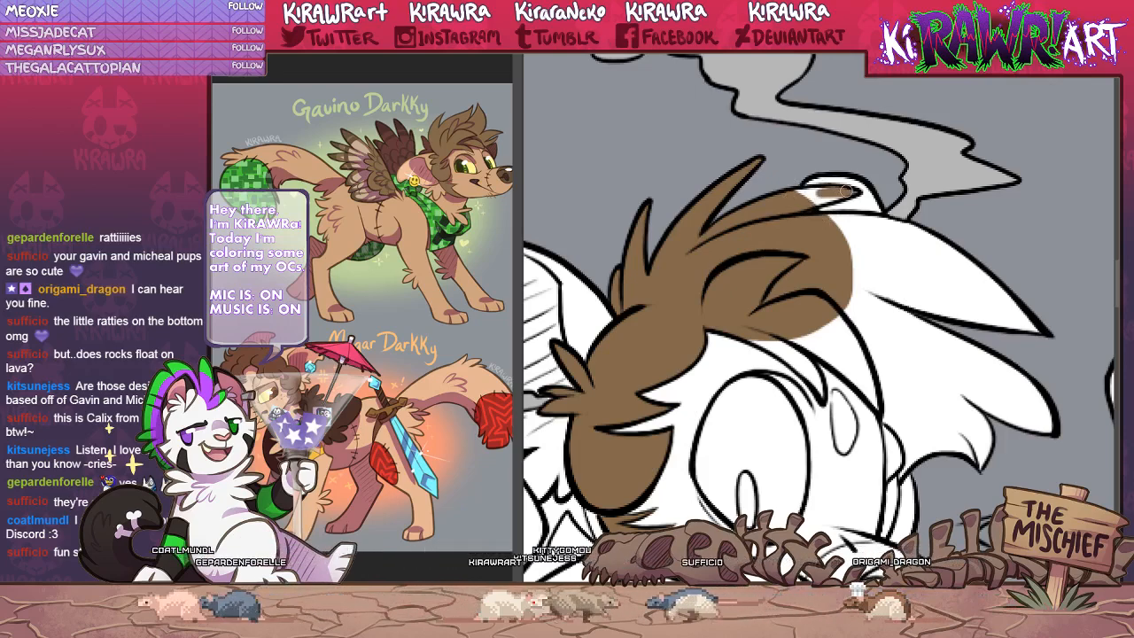
pyautogui.moveTo(846, 190); pyautogui.dragTo(816, 192)
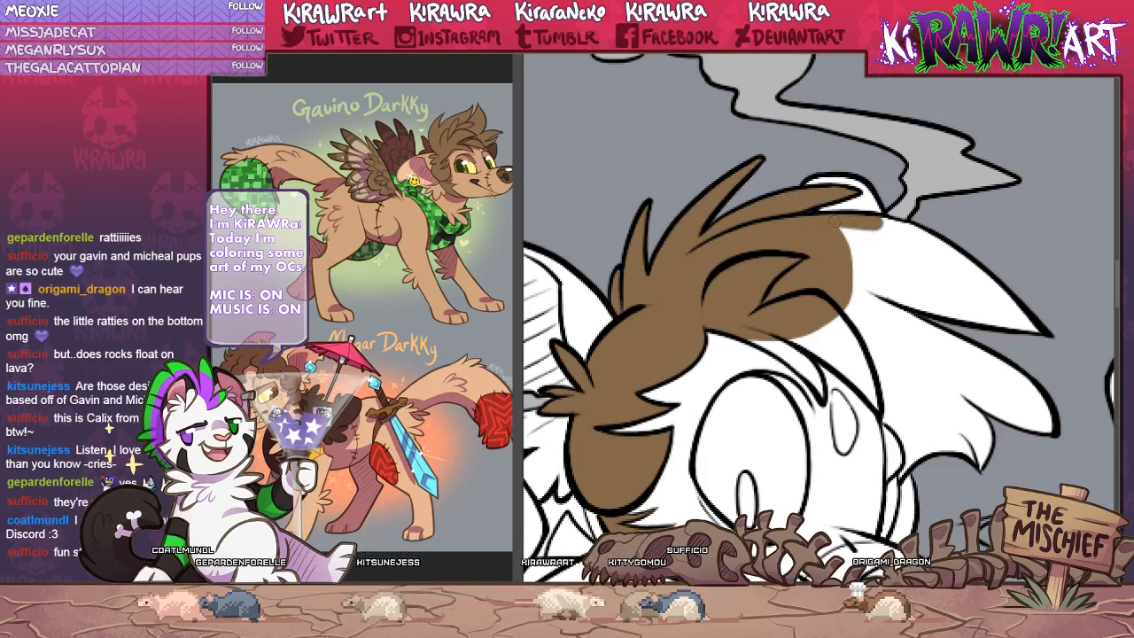
pyautogui.moveTo(810, 376); pyautogui.dragTo(770, 328)
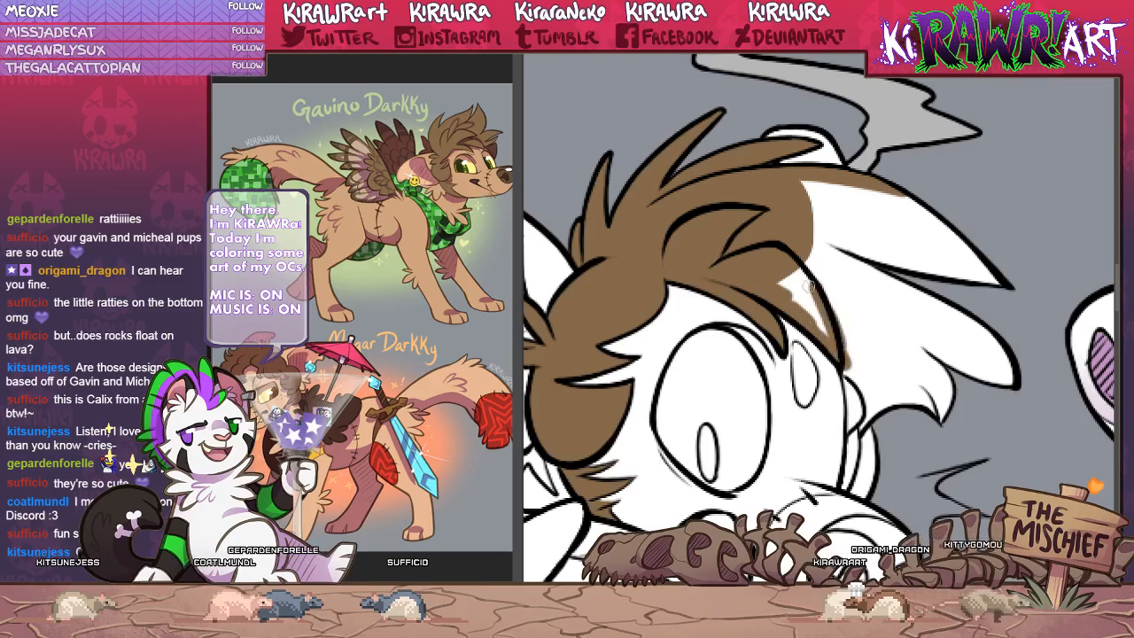
pyautogui.moveTo(824, 317); pyautogui.dragTo(823, 284)
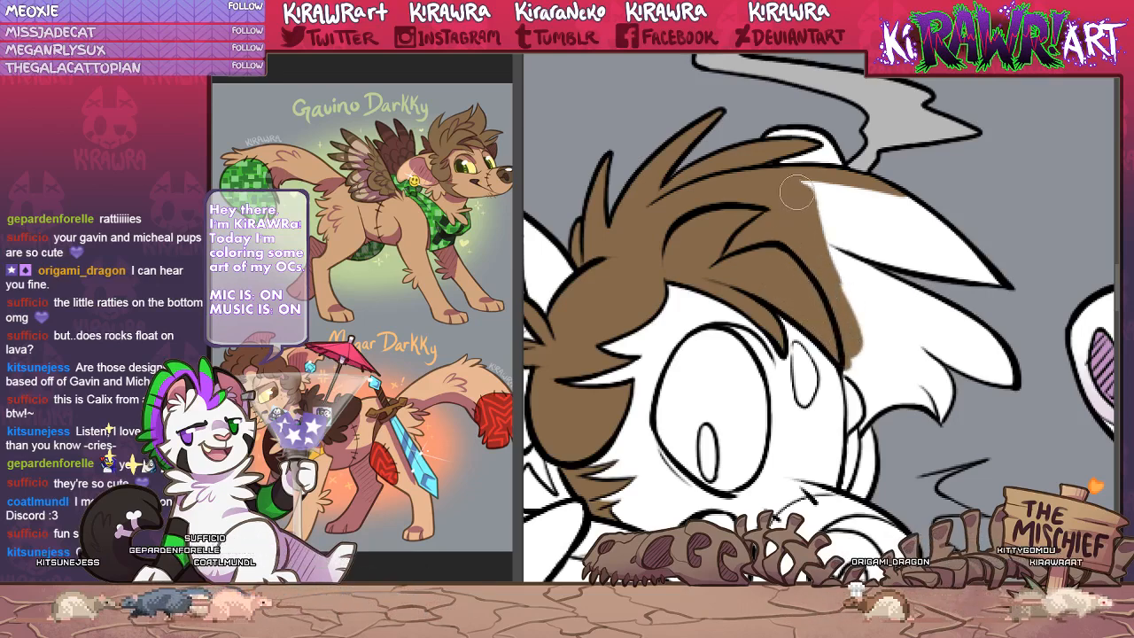
pyautogui.moveTo(797, 192)
pyautogui.mouseDown()
pyautogui.moveTo(894, 202)
pyautogui.moveTo(989, 234)
pyautogui.moveTo(832, 193)
pyautogui.moveTo(858, 211)
pyautogui.moveTo(797, 217)
pyautogui.moveTo(915, 238)
pyautogui.moveTo(805, 240)
pyautogui.moveTo(997, 291)
pyautogui.moveTo(926, 252)
pyautogui.mouseUp()
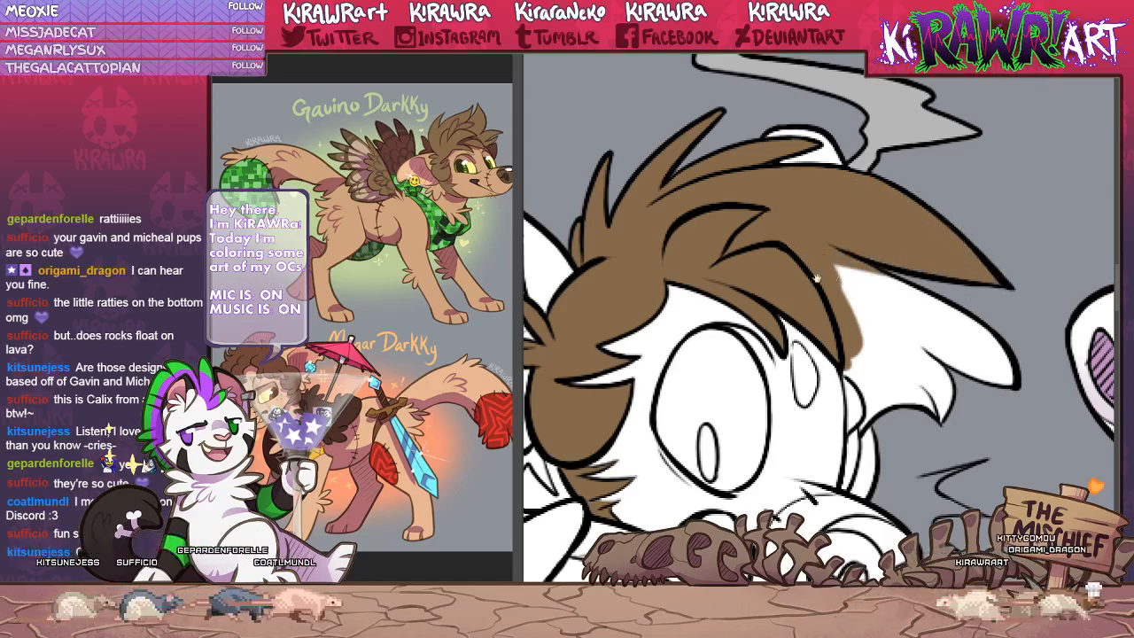
# Paint the lower strands at the back of the sitting character's hair flat brown.
pyautogui.moveTo(817, 279)
pyautogui.mouseDown()
pyautogui.moveTo(803, 312)
pyautogui.moveTo(801, 254)
pyautogui.mouseUp()
pyautogui.moveTo(833, 261)
pyautogui.mouseDown()
pyautogui.moveTo(794, 241)
pyautogui.moveTo(899, 264)
pyautogui.moveTo(843, 288)
pyautogui.mouseUp()
pyautogui.moveTo(998, 357)
pyautogui.mouseDown()
pyautogui.moveTo(846, 294)
pyautogui.moveTo(953, 389)
pyautogui.moveTo(906, 335)
pyautogui.moveTo(938, 400)
pyautogui.moveTo(846, 337)
pyautogui.mouseUp()
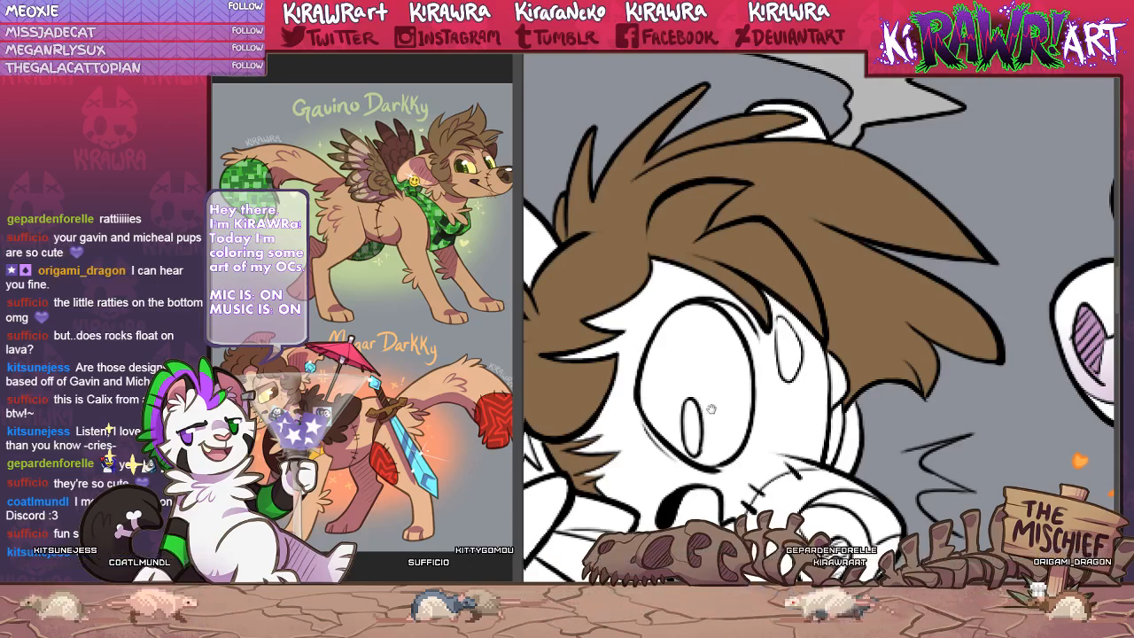
# Lasso the sitting character's outstretched wing and paint the selection flat brown with a much larger brush.
pyautogui.moveTo(711, 406); pyautogui.dragTo(825, 346)
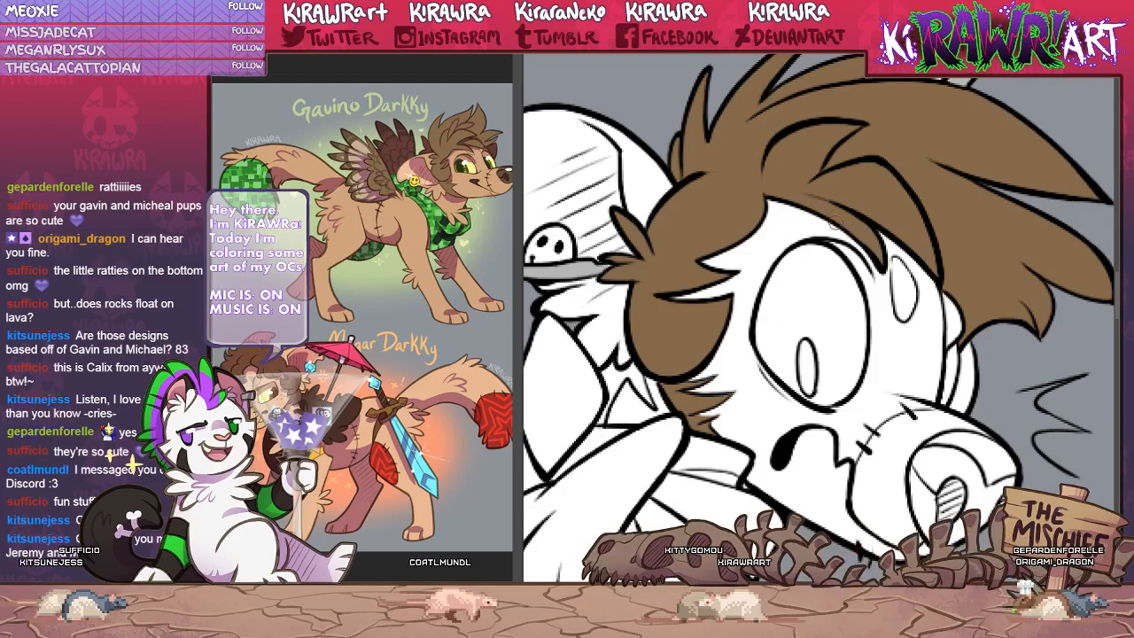
pyautogui.moveTo(640, 536)
pyautogui.mouseDown()
pyautogui.moveTo(884, 371)
pyautogui.moveTo(1036, 351)
pyautogui.moveTo(1081, 328)
pyautogui.mouseUp()
pyautogui.moveTo(739, 410); pyautogui.dragTo(851, 432)
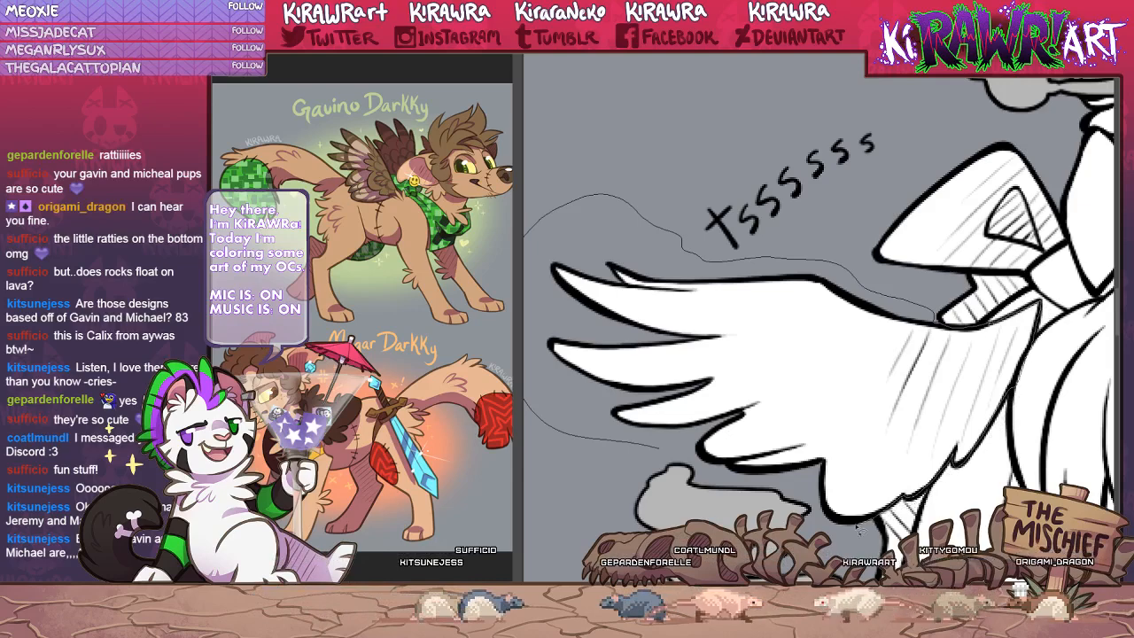
pyautogui.moveTo(716, 479); pyautogui.dragTo(714, 479)
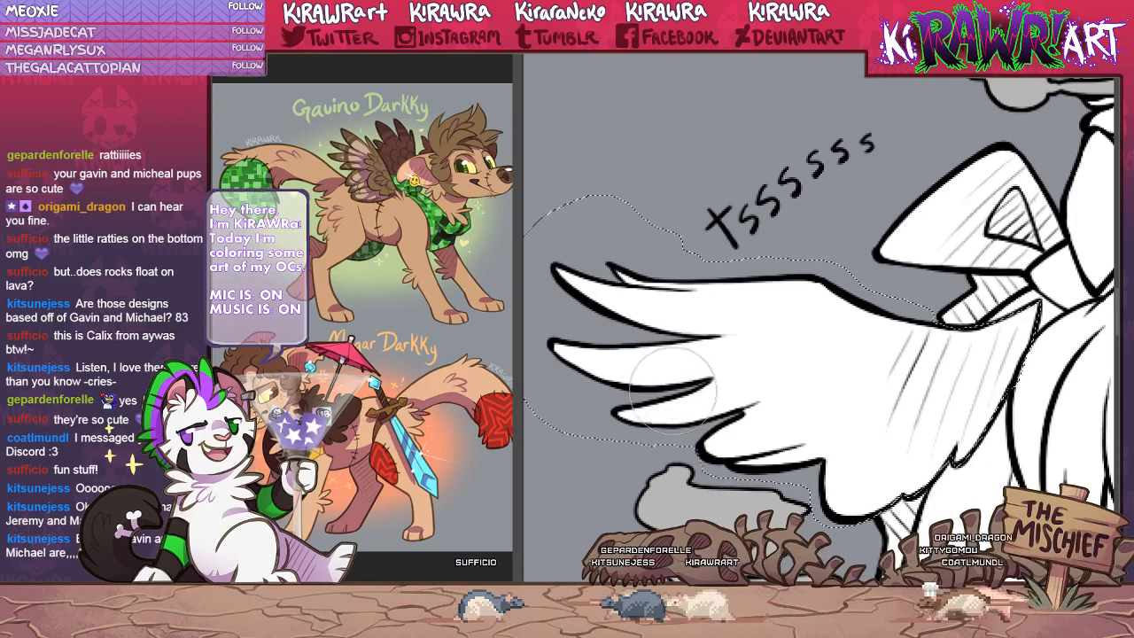
pyautogui.press(']')
pyautogui.press(']')
pyautogui.press(']')
pyautogui.press(']')
pyautogui.press(']')
pyautogui.press(']')
pyautogui.press(']')
pyautogui.press(']')
pyautogui.moveTo(660, 394)
pyautogui.mouseDown()
pyautogui.moveTo(566, 334)
pyautogui.moveTo(581, 386)
pyautogui.moveTo(666, 411)
pyautogui.moveTo(734, 466)
pyautogui.moveTo(910, 382)
pyautogui.moveTo(959, 462)
pyautogui.moveTo(1032, 266)
pyautogui.mouseUp()
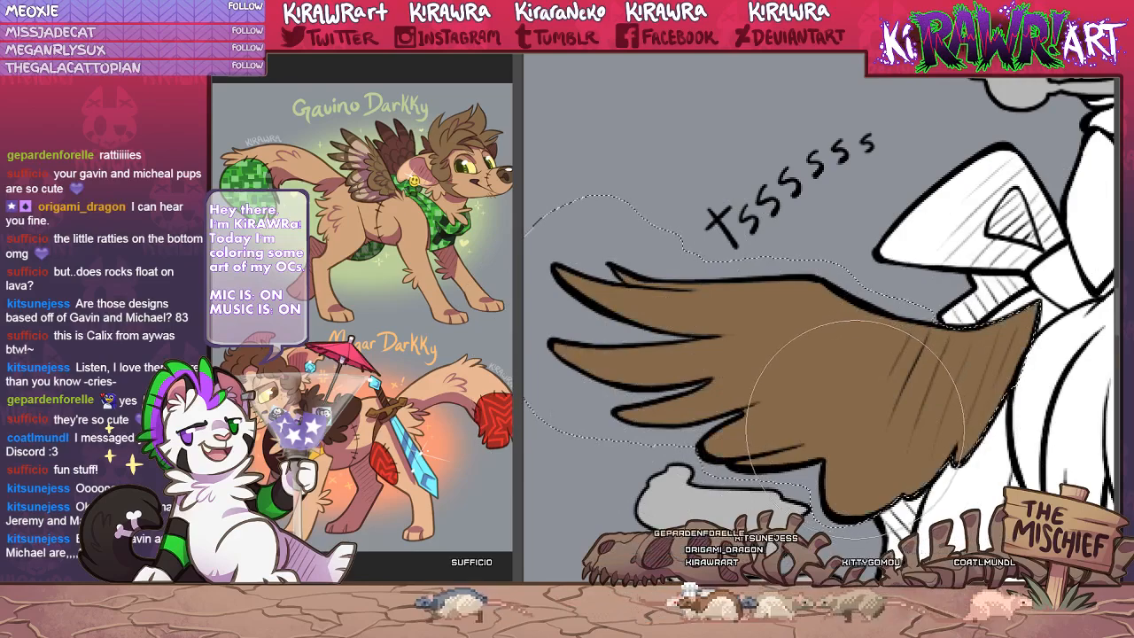
# Lasso the long lower feathers of the folded wing on the character's back and paint them flat brown.
pyautogui.moveTo(967, 399); pyautogui.dragTo(723, 264)
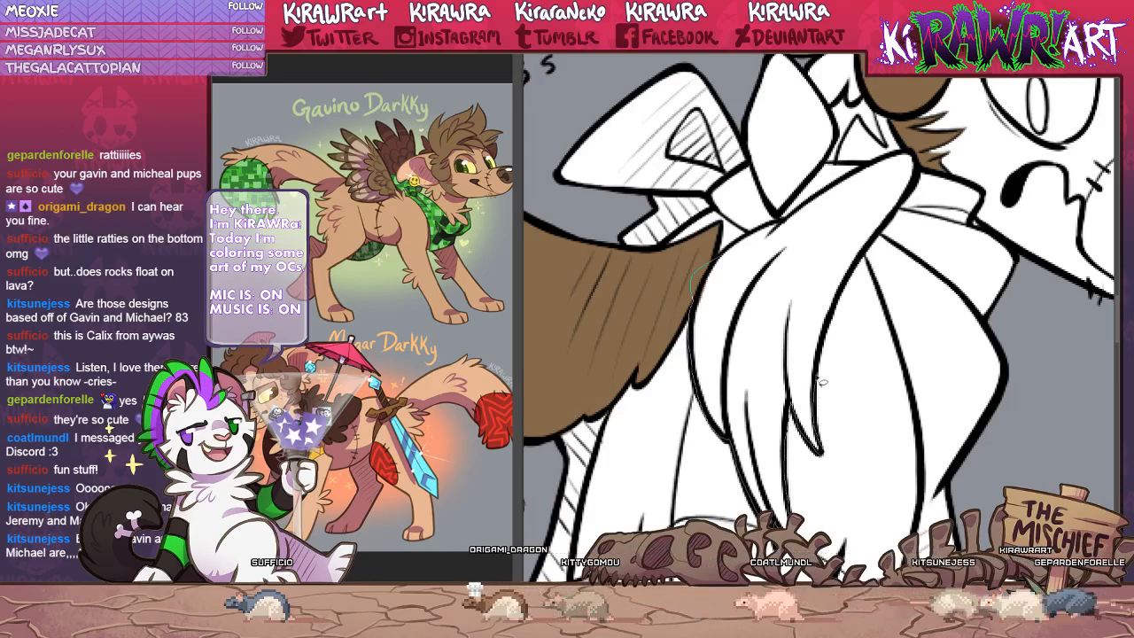
pyautogui.moveTo(780, 227); pyautogui.dragTo(714, 259)
pyautogui.press('b')
pyautogui.moveTo(829, 236)
pyautogui.mouseDown()
pyautogui.moveTo(755, 330)
pyautogui.moveTo(774, 515)
pyautogui.mouseUp()
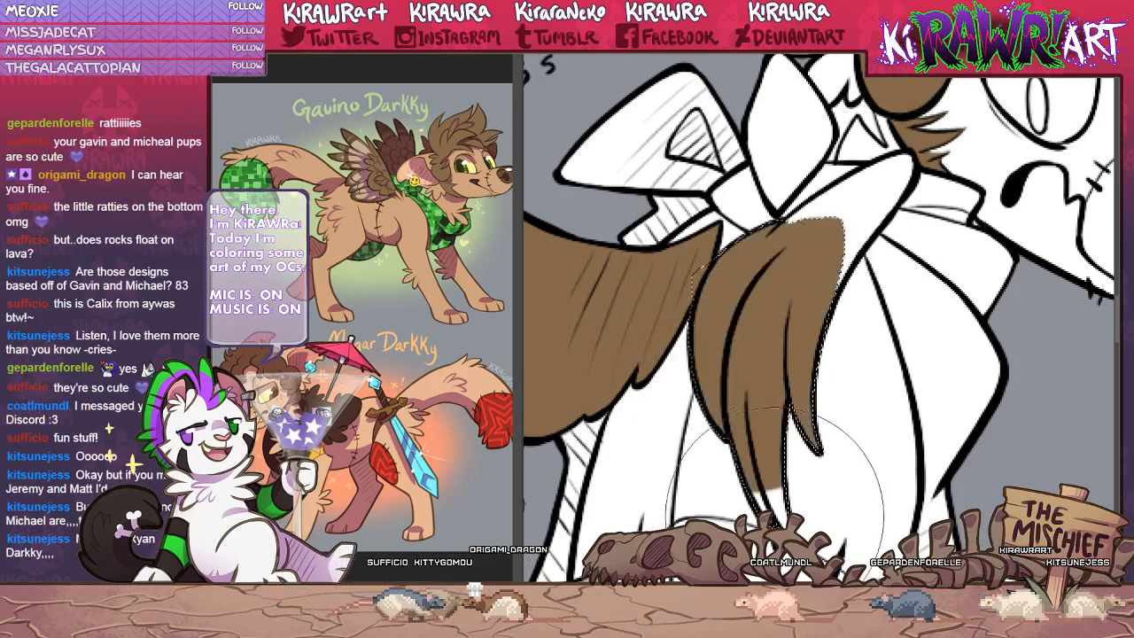
pyautogui.press('l')
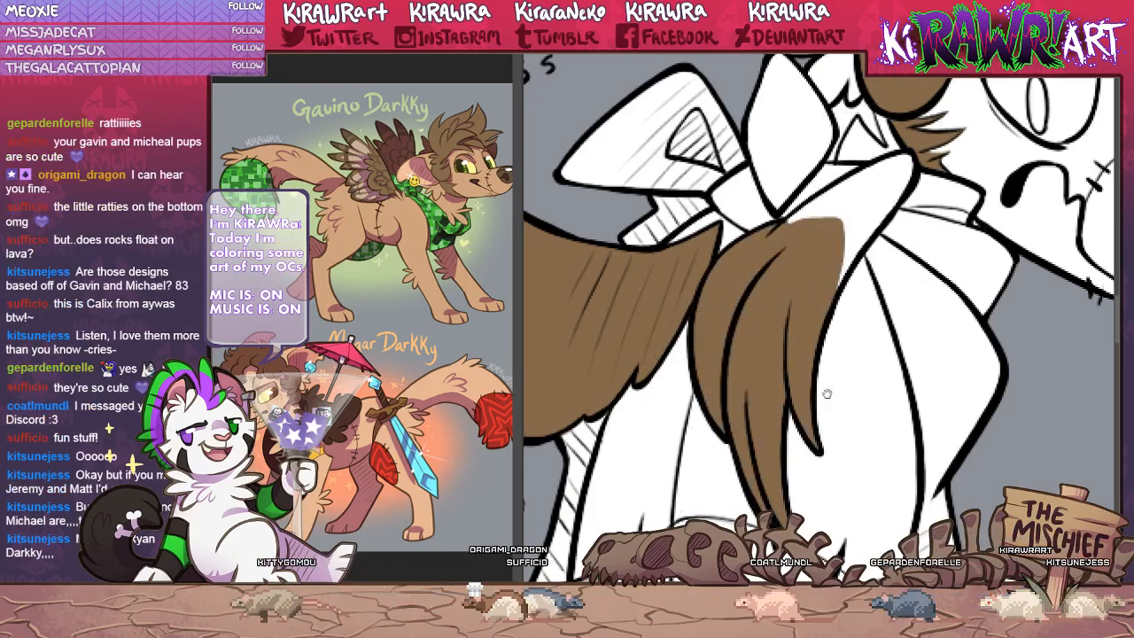
# Paint the remaining white upper part of the folded wing flat brown, following its outline up to the shoulder tip.
pyautogui.moveTo(826, 394); pyautogui.dragTo(823, 379)
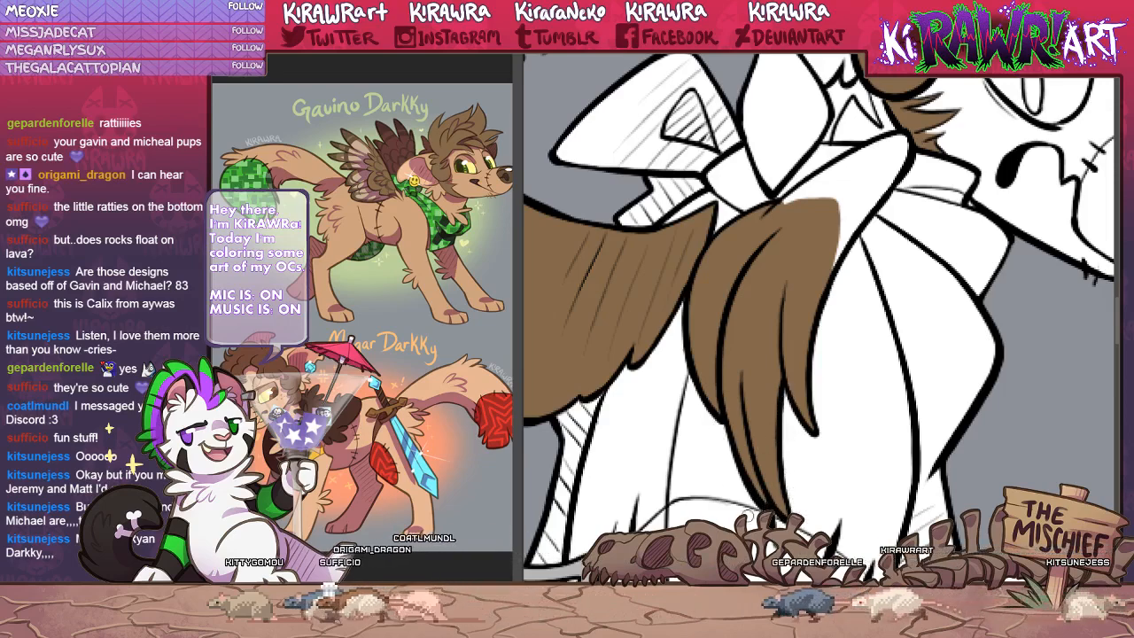
pyautogui.moveTo(824, 415); pyautogui.dragTo(762, 504)
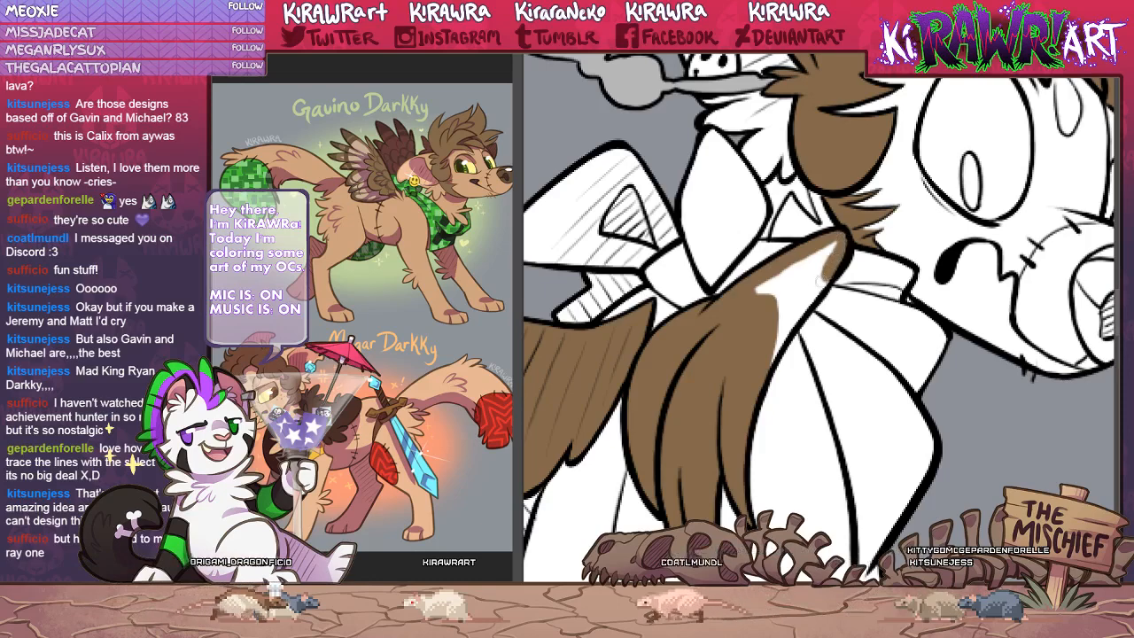
pyautogui.moveTo(839, 274); pyautogui.dragTo(781, 336)
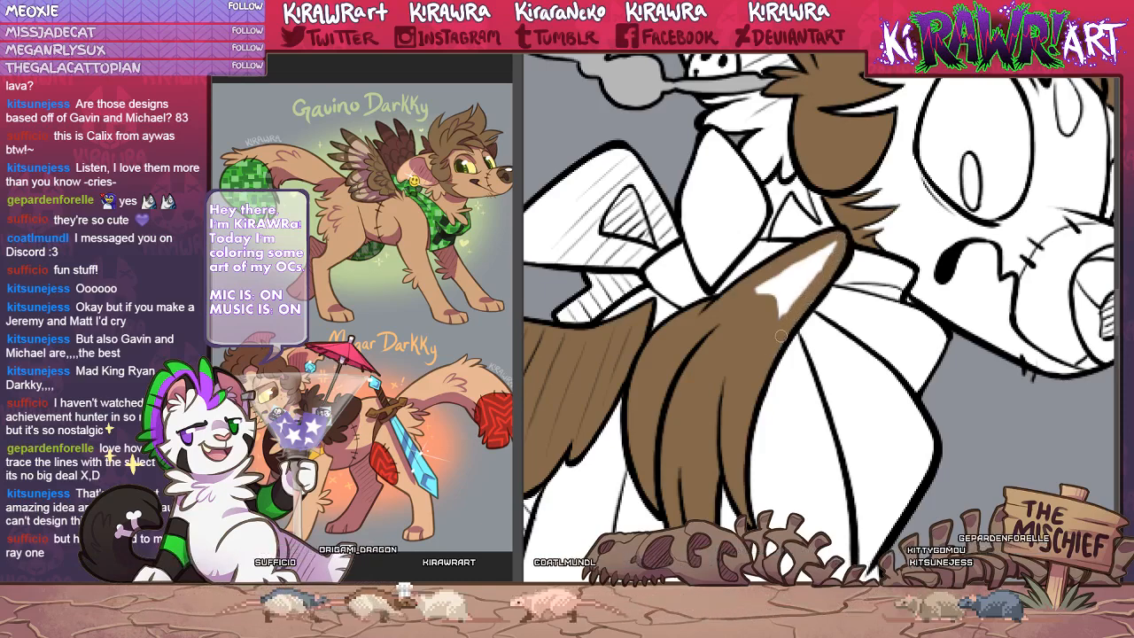
pyautogui.moveTo(732, 426)
pyautogui.mouseDown()
pyautogui.moveTo(921, 301)
pyautogui.moveTo(766, 412)
pyautogui.moveTo(724, 404)
pyautogui.mouseUp()
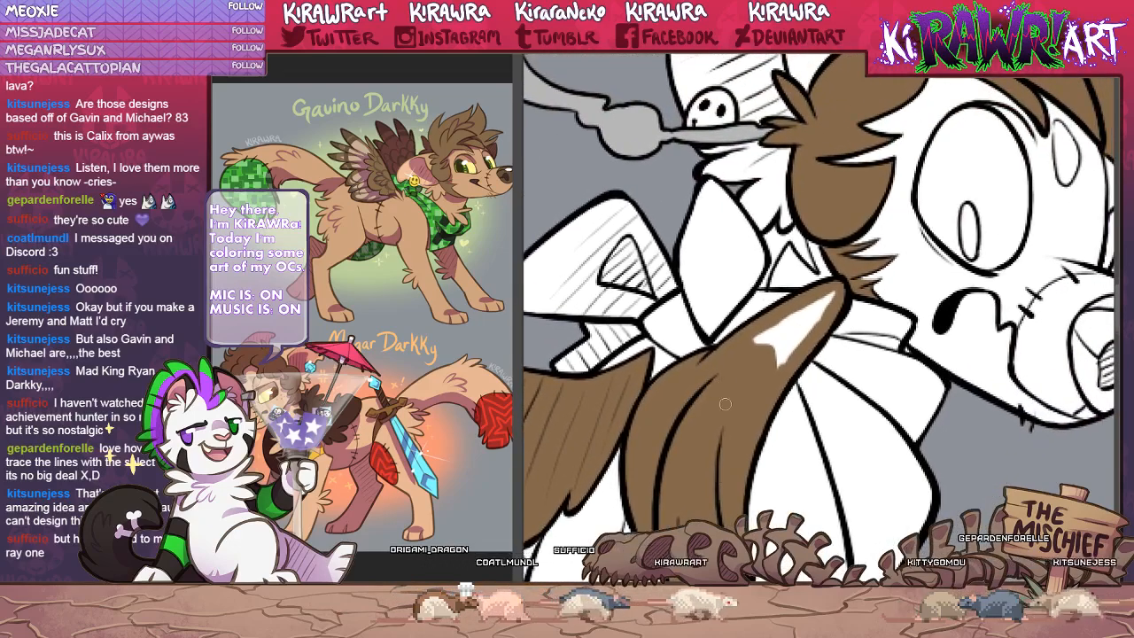
pyautogui.moveTo(757, 342); pyautogui.dragTo(831, 292)
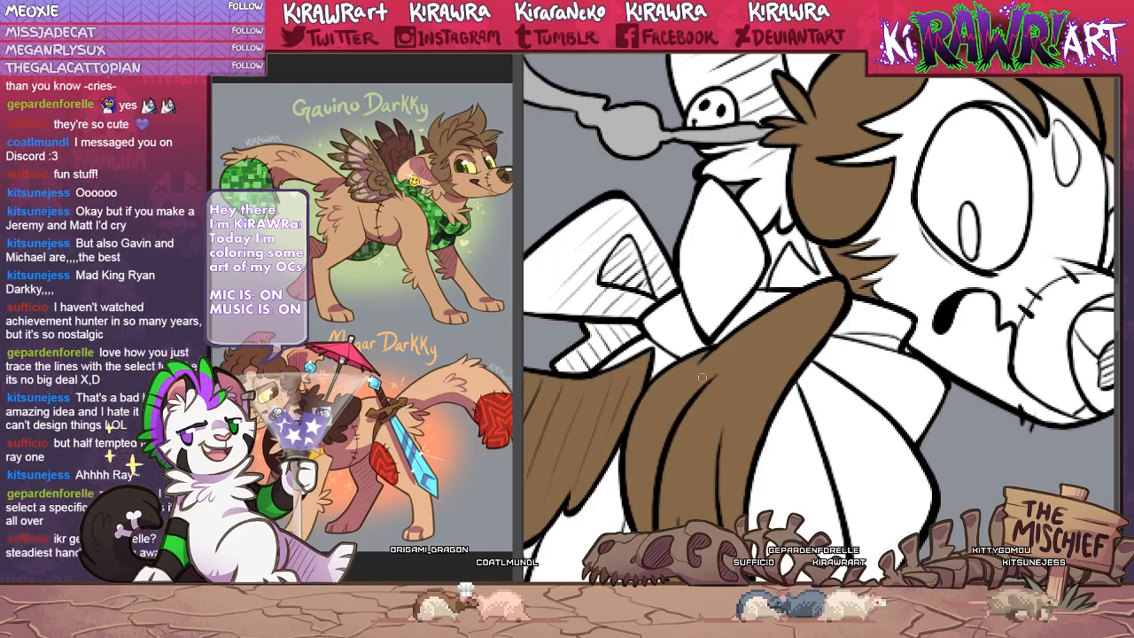
# Lasso the small neck fur patch between the bow and the cheek, fill it brown and clear the selection.
pyautogui.moveTo(651, 399)
pyautogui.mouseDown()
pyautogui.moveTo(682, 228)
pyautogui.moveTo(891, 264)
pyautogui.moveTo(758, 425)
pyautogui.moveTo(609, 527)
pyautogui.mouseUp()
pyautogui.moveTo(734, 419)
pyautogui.mouseDown()
pyautogui.moveTo(728, 381)
pyautogui.moveTo(694, 384)
pyautogui.mouseUp()
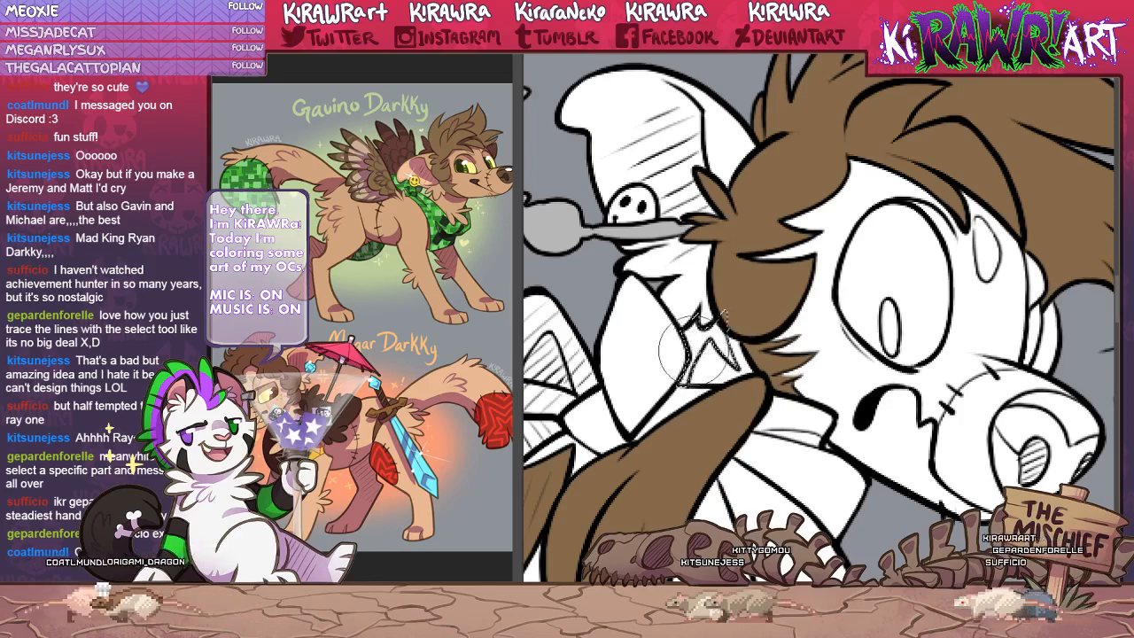
pyautogui.hotkey('alt', 'BackSpace')
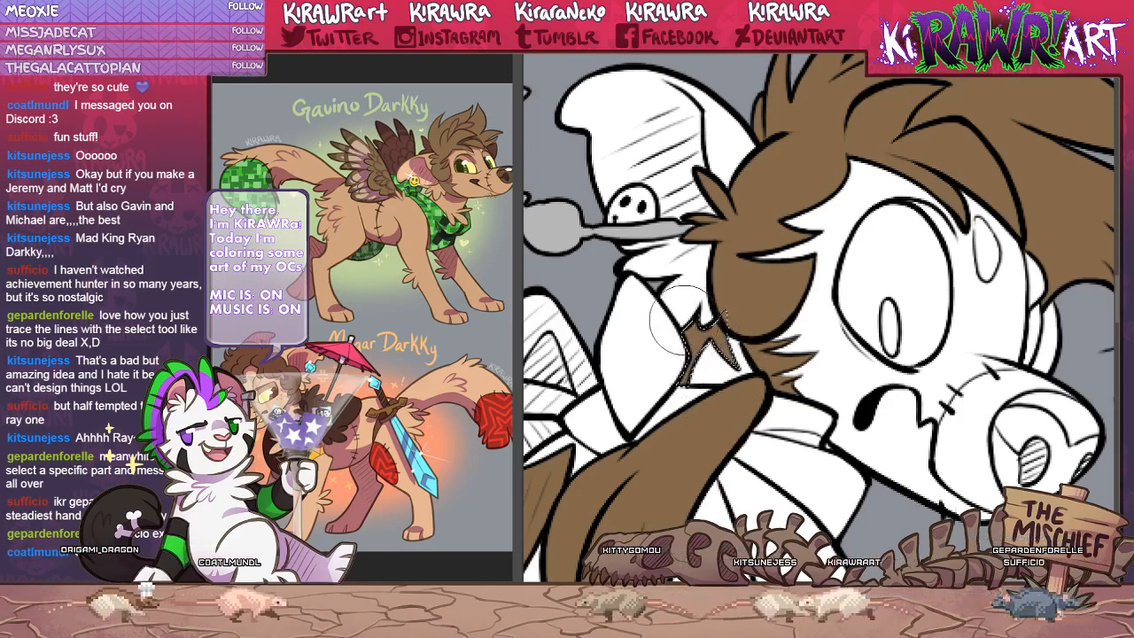
pyautogui.hotkey('ctrl', 'd')
pyautogui.moveTo(780, 400); pyautogui.dragTo(786, 427)
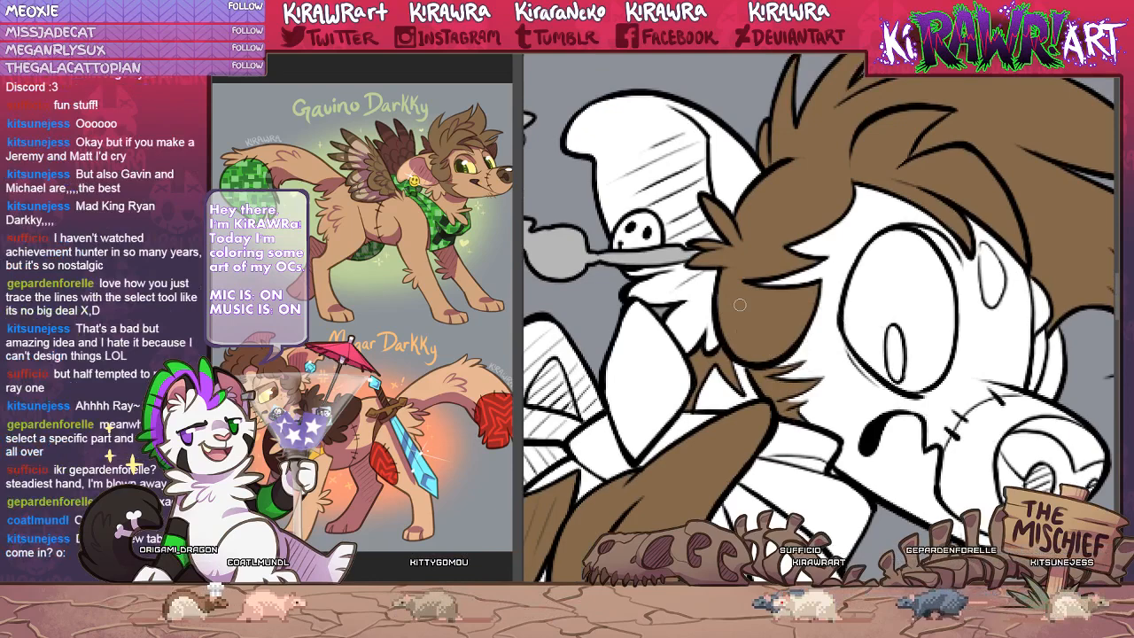
# Examine the whole sitting character to check the brown areas on its hair, wings and neck.
pyautogui.moveTo(743, 435); pyautogui.dragTo(752, 431)
pyautogui.moveTo(667, 492)
pyautogui.mouseDown()
pyautogui.moveTo(712, 445)
pyautogui.moveTo(688, 453)
pyautogui.moveTo(707, 164)
pyautogui.moveTo(810, 150)
pyautogui.moveTo(677, 430)
pyautogui.mouseUp()
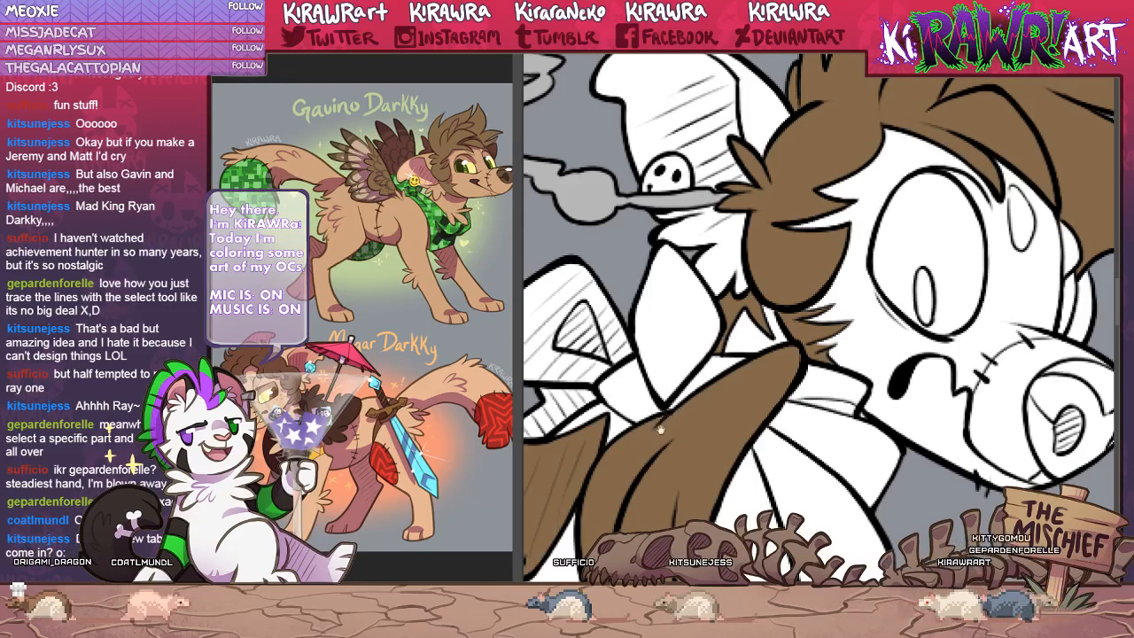
pyautogui.moveTo(660, 429)
pyautogui.mouseDown()
pyautogui.moveTo(665, 406)
pyautogui.moveTo(639, 417)
pyautogui.mouseUp()
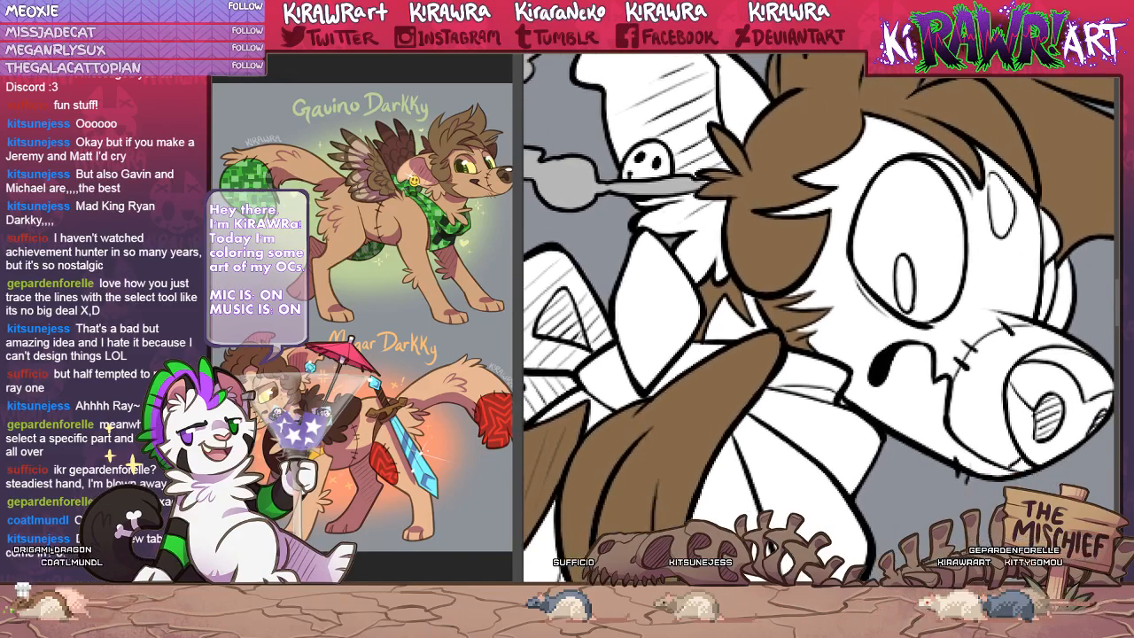
pyautogui.hotkey('ctrl', '-')
pyautogui.hotkey('ctrl', '-')
pyautogui.hotkey('ctrl', '-')
pyautogui.moveTo(828, 516); pyautogui.dragTo(761, 422)
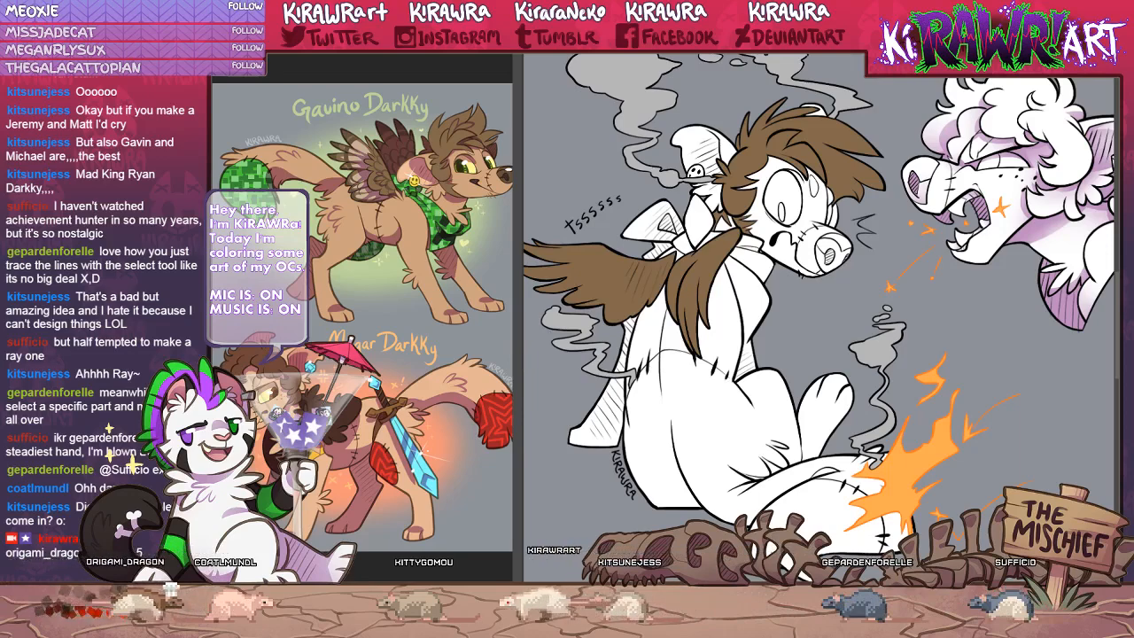
pyautogui.moveTo(754, 385); pyautogui.dragTo(742, 405)
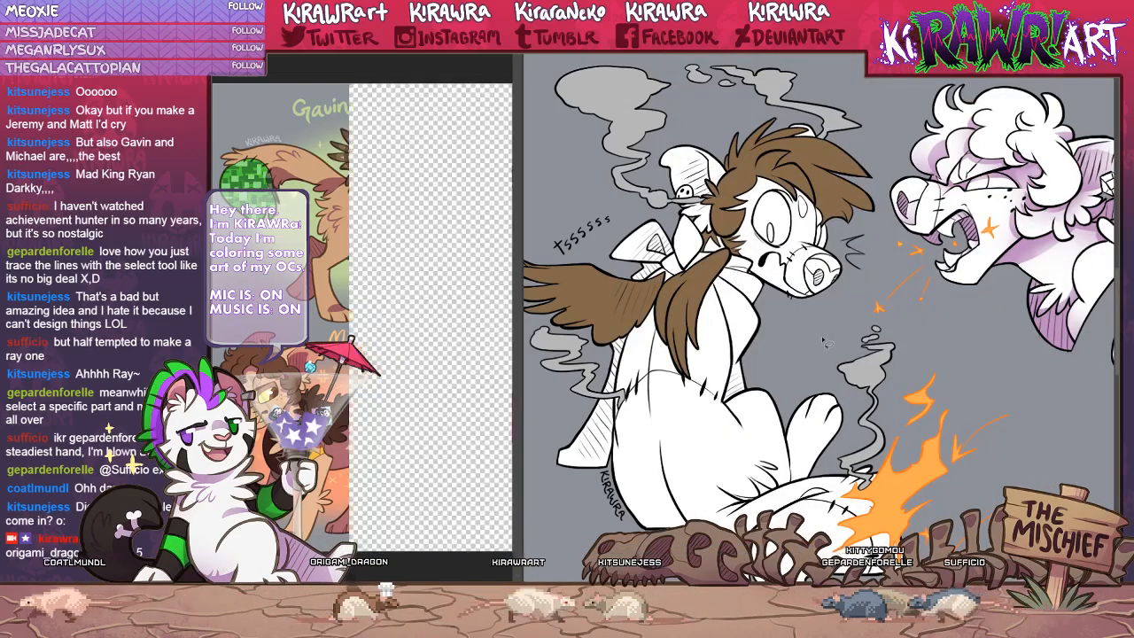
# Lasso the bow behind the sitting character's neck with its adjoining scarf band and paint them flat green.
pyautogui.hotkey('ctrl', '+')
pyautogui.hotkey('ctrl', '+')
pyautogui.hotkey('ctrl', '+')
pyautogui.moveTo(727, 339); pyautogui.dragTo(1051, 485)
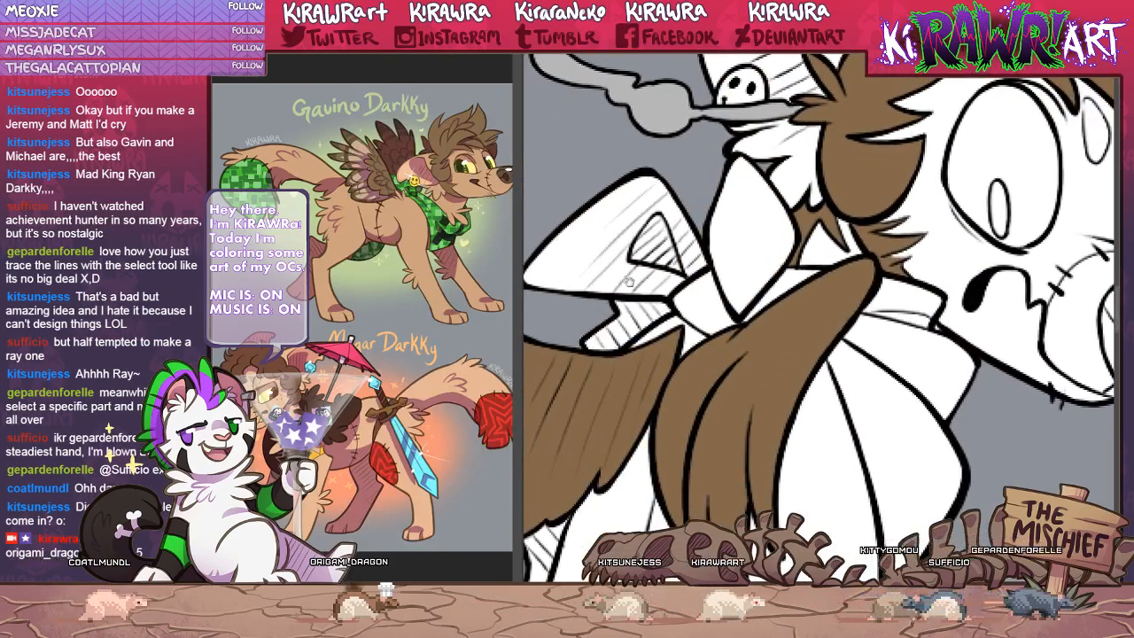
pyautogui.moveTo(629, 281); pyautogui.dragTo(680, 291)
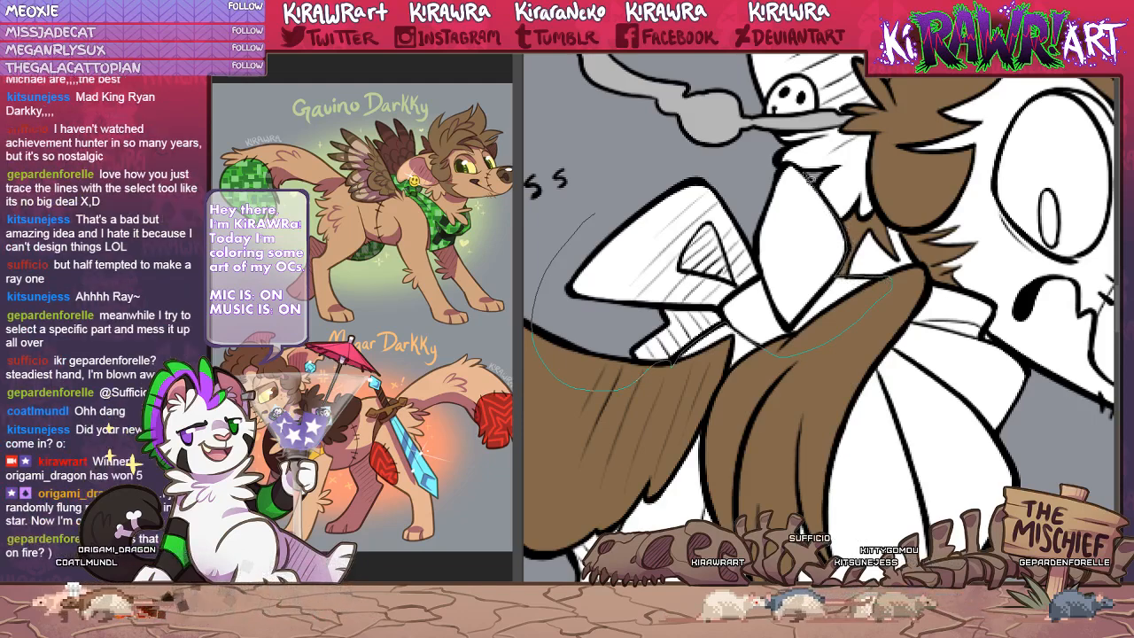
pyautogui.moveTo(603, 191); pyautogui.dragTo(556, 221)
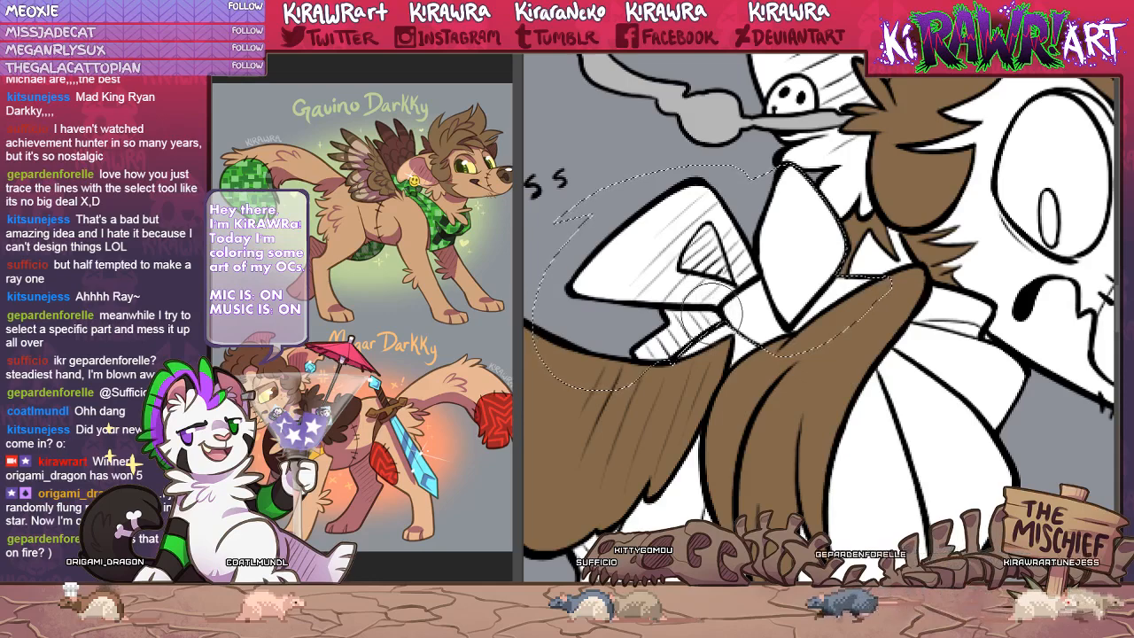
pyautogui.press('b')
pyautogui.moveTo(667, 331)
pyautogui.mouseDown()
pyautogui.moveTo(682, 174)
pyautogui.moveTo(744, 312)
pyautogui.moveTo(813, 166)
pyautogui.moveTo(778, 334)
pyautogui.moveTo(898, 261)
pyautogui.mouseUp()
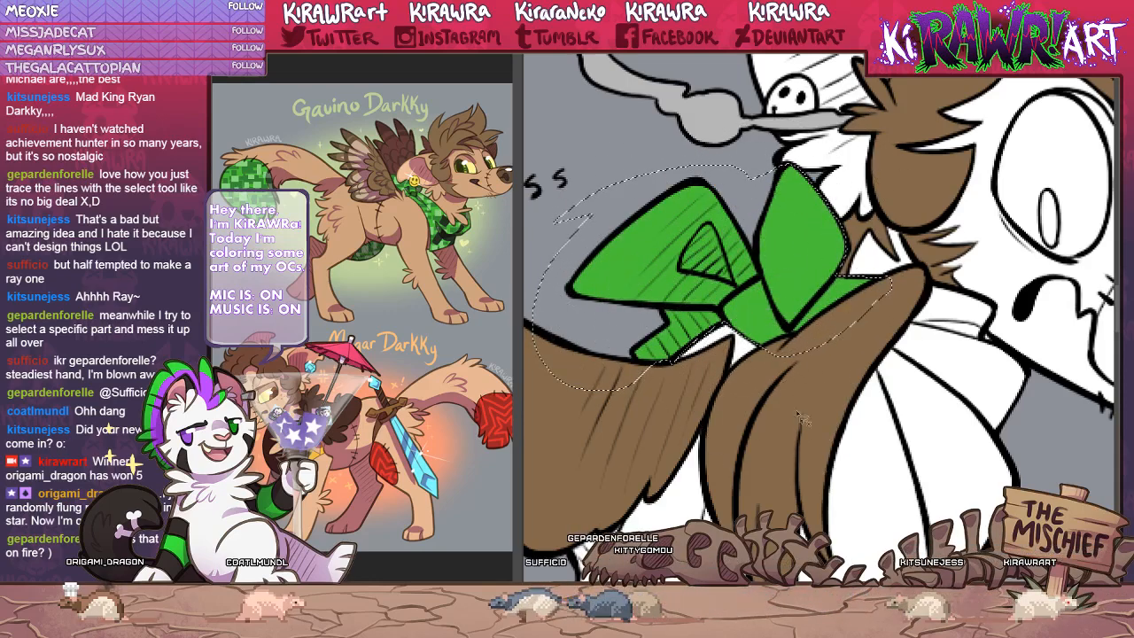
# Lasso the front part of the scarf below the sitting character's jaw and paint it flat green.
pyautogui.moveTo(925, 369); pyautogui.dragTo(757, 273)
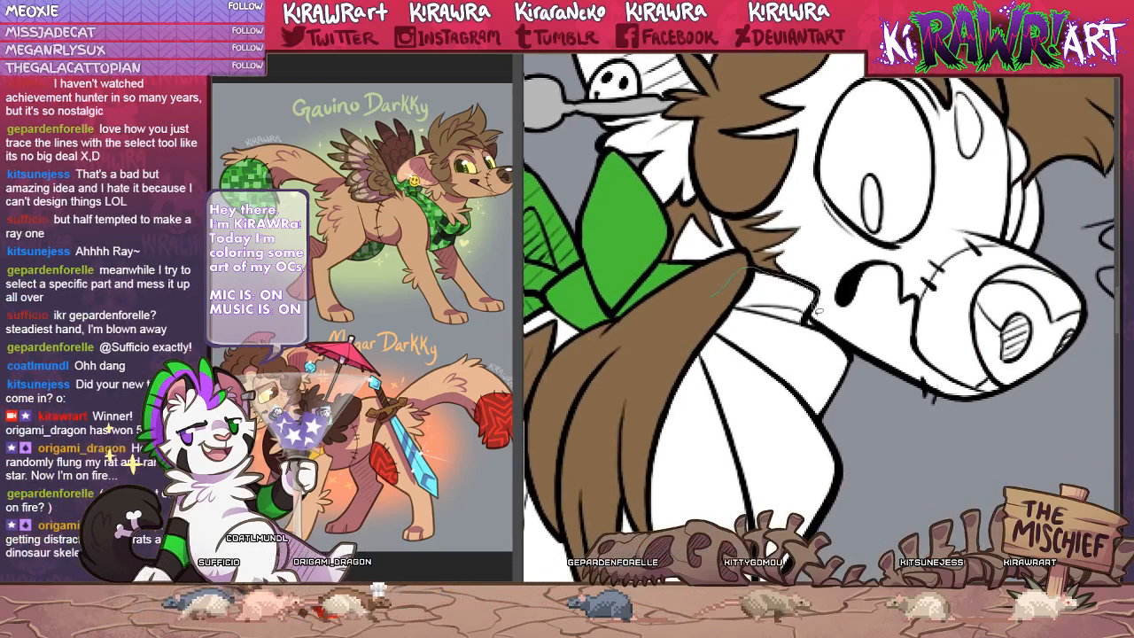
pyautogui.moveTo(854, 360)
pyautogui.mouseDown()
pyautogui.moveTo(856, 386)
pyautogui.moveTo(825, 424)
pyautogui.moveTo(703, 321)
pyautogui.mouseUp()
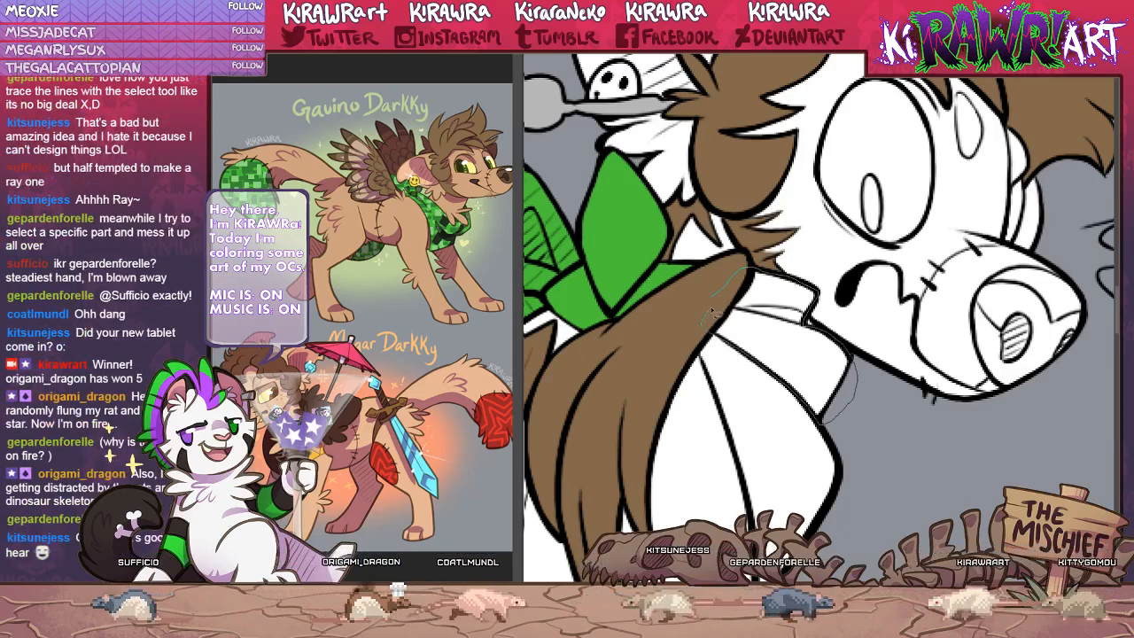
pyautogui.press('b')
pyautogui.moveTo(772, 304)
pyautogui.mouseDown()
pyautogui.moveTo(756, 359)
pyautogui.moveTo(831, 433)
pyautogui.mouseUp()
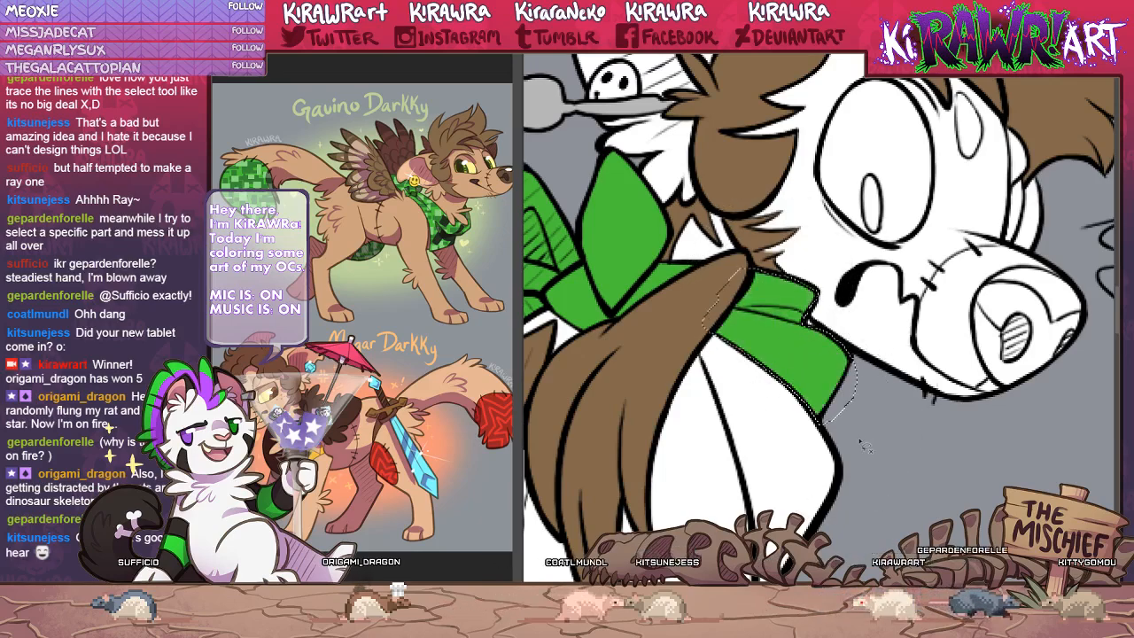
pyautogui.moveTo(579, 422); pyautogui.dragTo(721, 446)
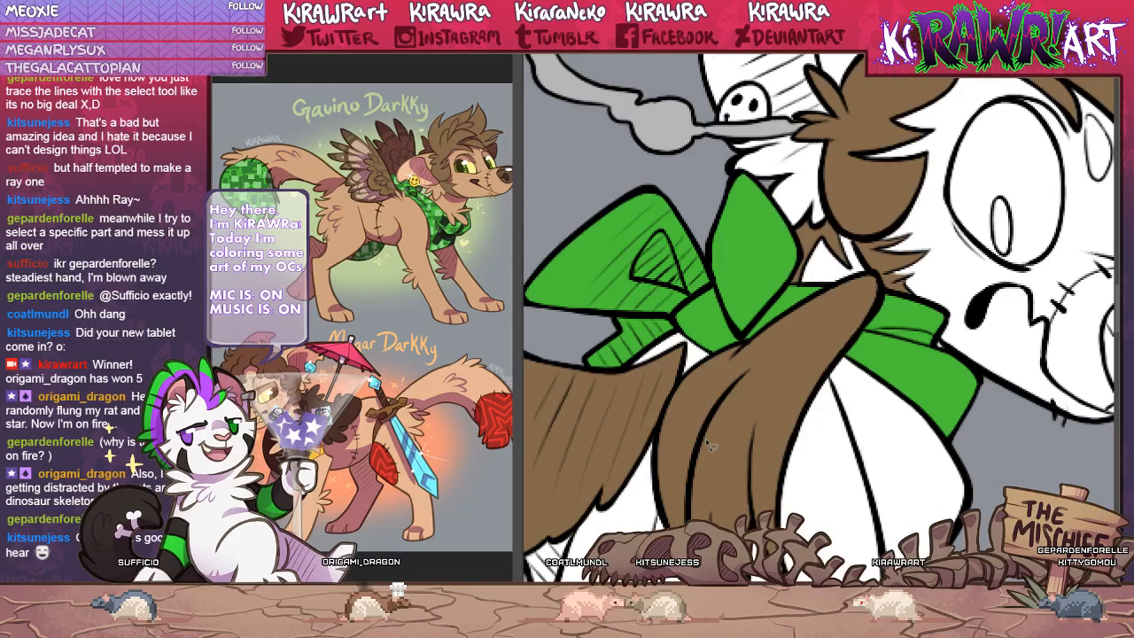
pyautogui.moveTo(704, 371)
pyautogui.mouseDown()
pyautogui.moveTo(657, 469)
pyautogui.moveTo(712, 416)
pyautogui.mouseUp()
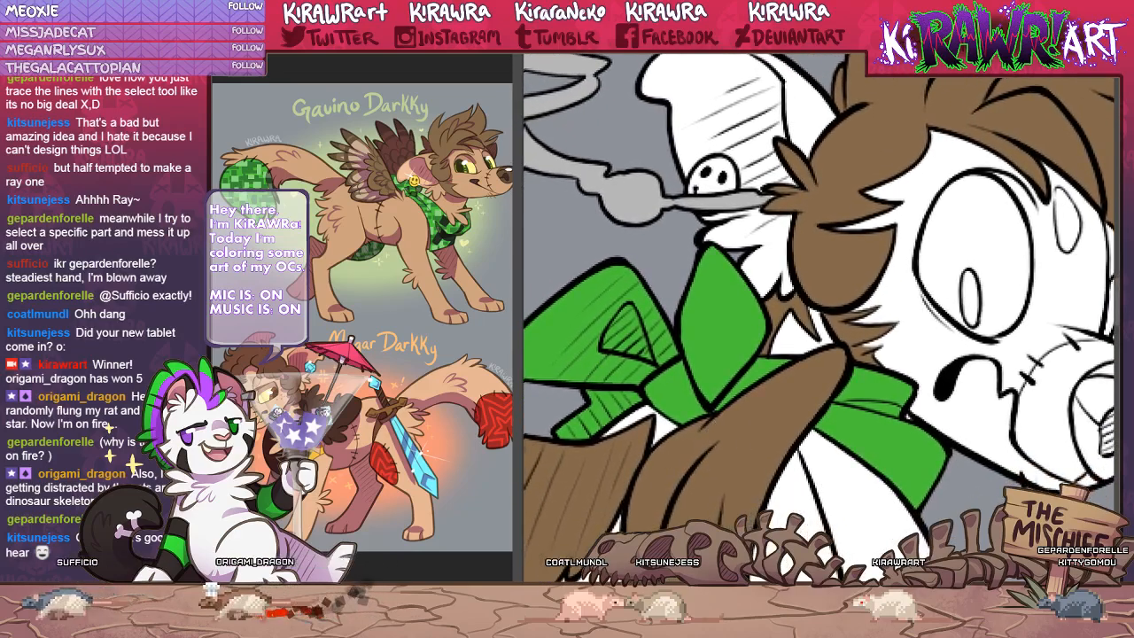
# Lasso most of the sitting character's tail tip beneath the flames, paint it flat green and clear the selection.
pyautogui.moveTo(780, 461); pyautogui.dragTo(851, 133)
pyautogui.moveTo(779, 398); pyautogui.dragTo(832, 195)
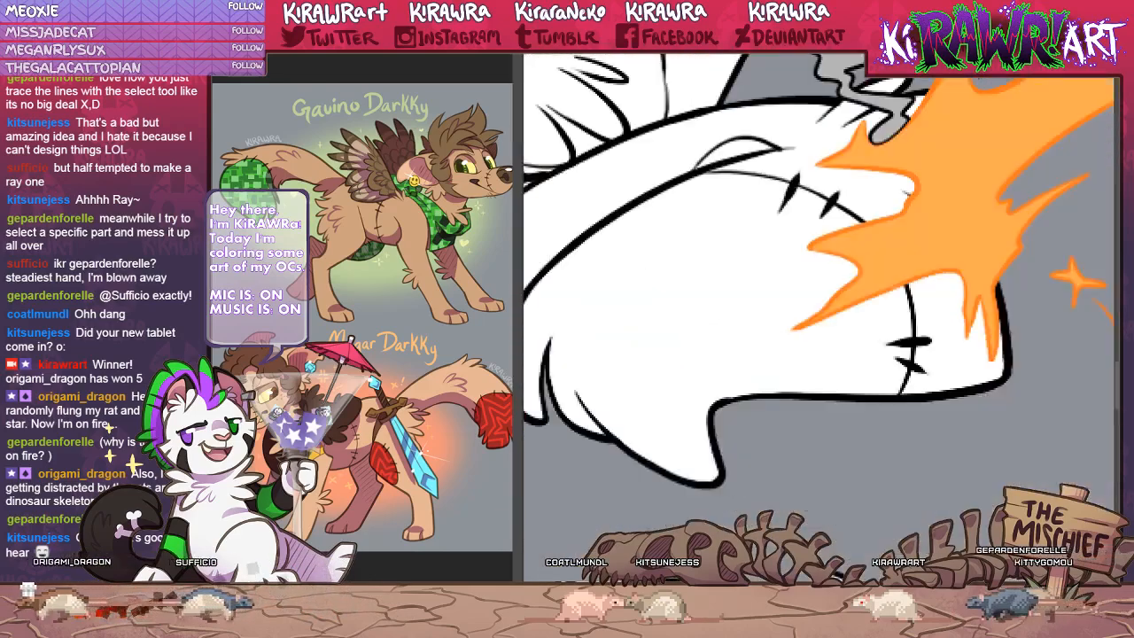
pyautogui.moveTo(868, 301); pyautogui.dragTo(837, 314)
pyautogui.moveTo(691, 372); pyautogui.dragTo(828, 469)
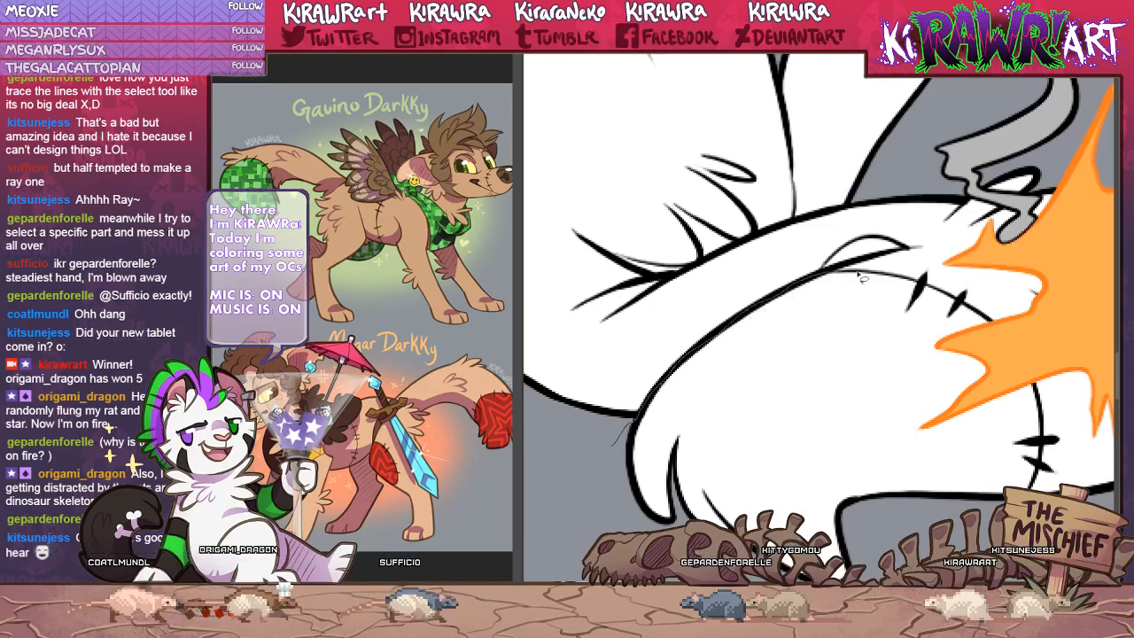
pyautogui.moveTo(948, 298)
pyautogui.mouseDown()
pyautogui.moveTo(997, 331)
pyautogui.moveTo(1005, 405)
pyautogui.moveTo(847, 513)
pyautogui.moveTo(894, 558)
pyautogui.moveTo(676, 592)
pyautogui.moveTo(611, 445)
pyautogui.mouseUp()
pyautogui.press('b')
pyautogui.moveTo(741, 463)
pyautogui.mouseDown()
pyautogui.moveTo(677, 404)
pyautogui.moveTo(709, 425)
pyautogui.moveTo(691, 293)
pyautogui.moveTo(753, 293)
pyautogui.moveTo(816, 238)
pyautogui.moveTo(873, 372)
pyautogui.mouseUp()
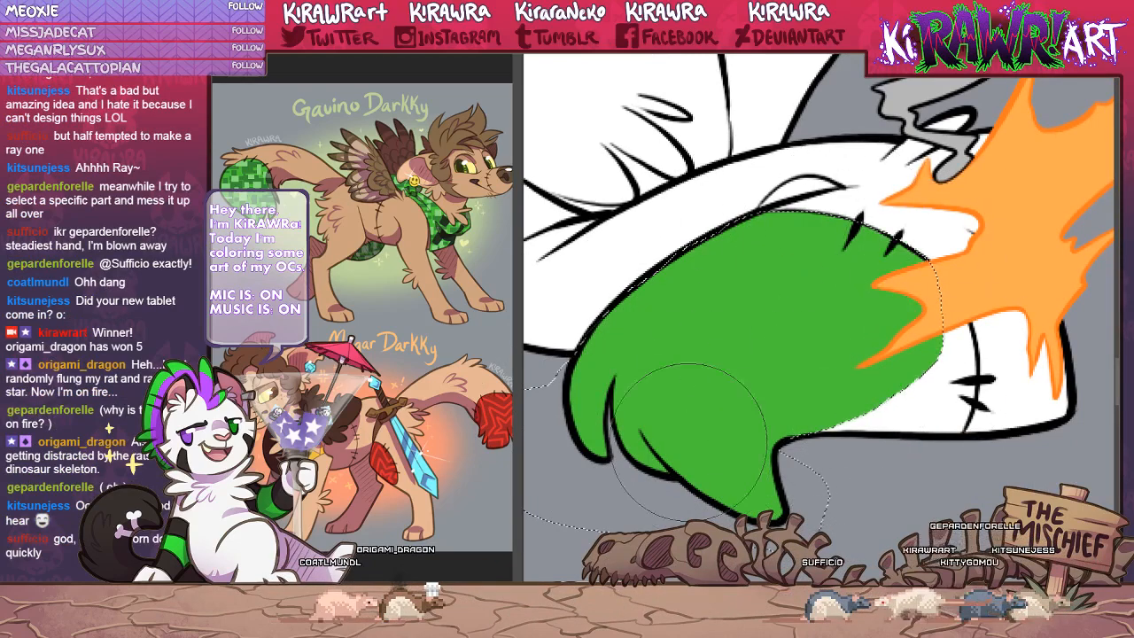
pyautogui.hotkey('ctrl', 'd')
# Lasso the remaining white area of the tail tip up to the stitched seam and paint it the same flat green.
pyautogui.press('l')
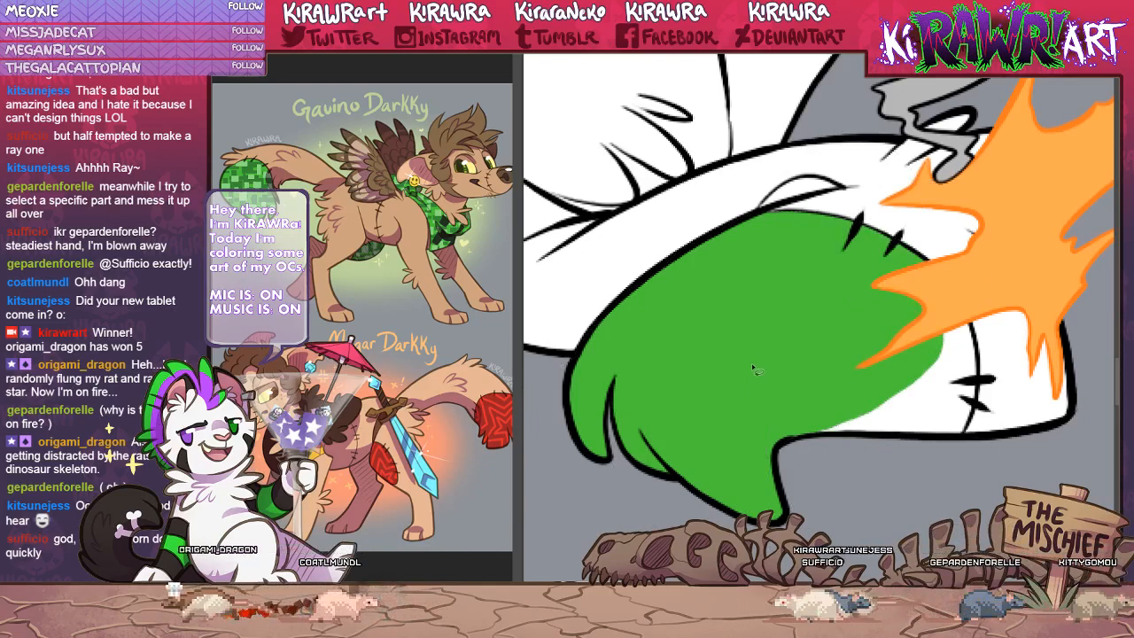
pyautogui.moveTo(755, 419); pyautogui.dragTo(714, 403)
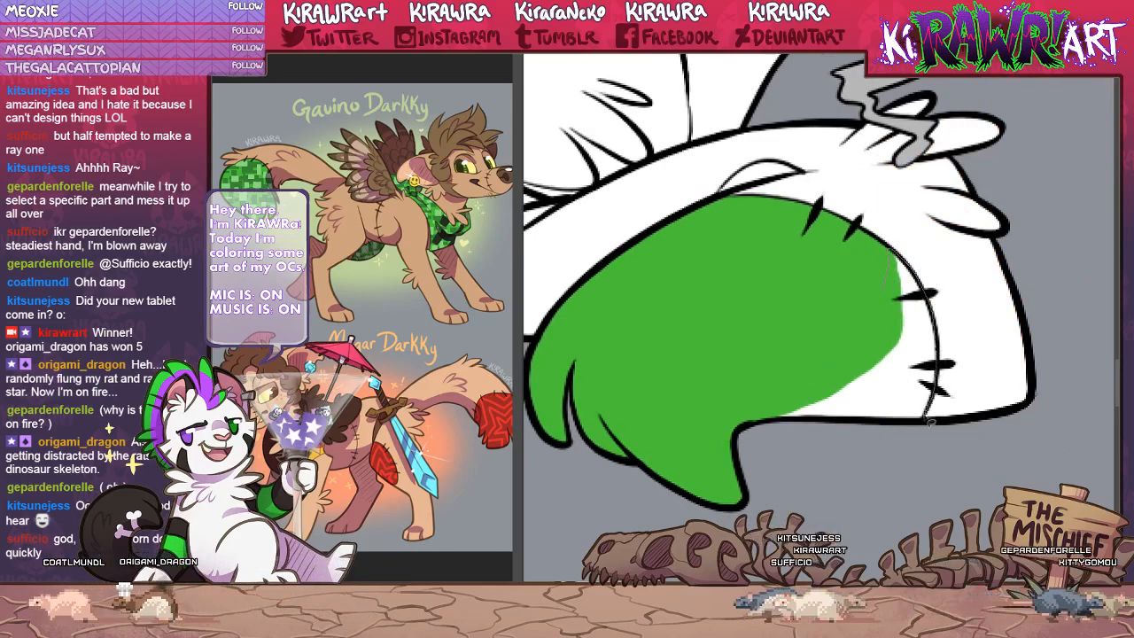
pyautogui.moveTo(799, 343); pyautogui.dragTo(885, 259)
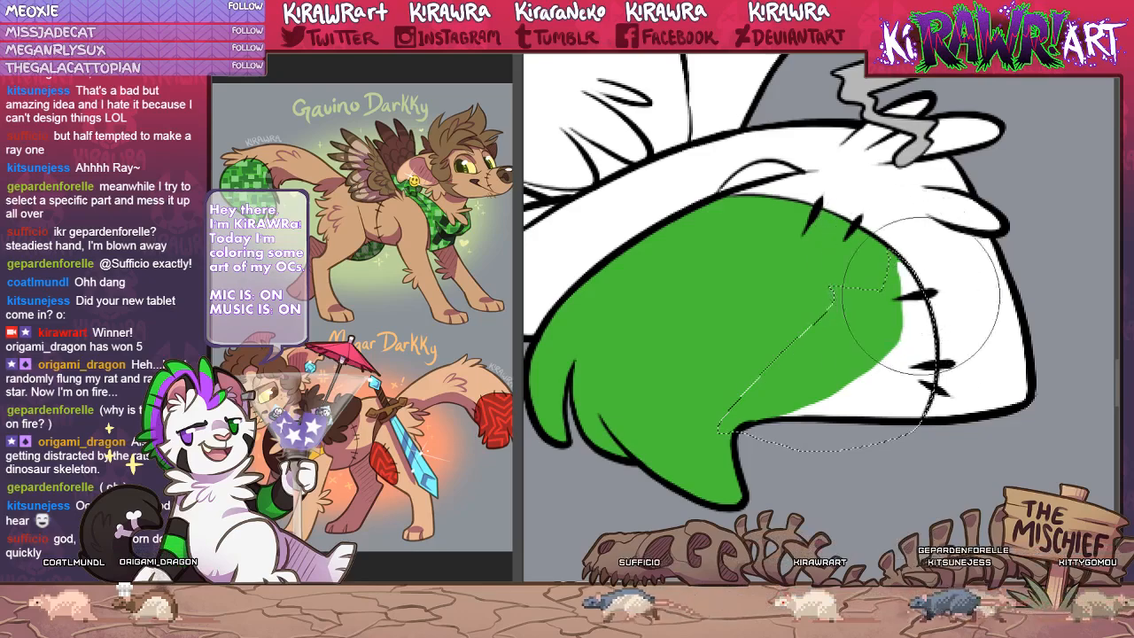
pyautogui.hotkey('ctrl', 'd')
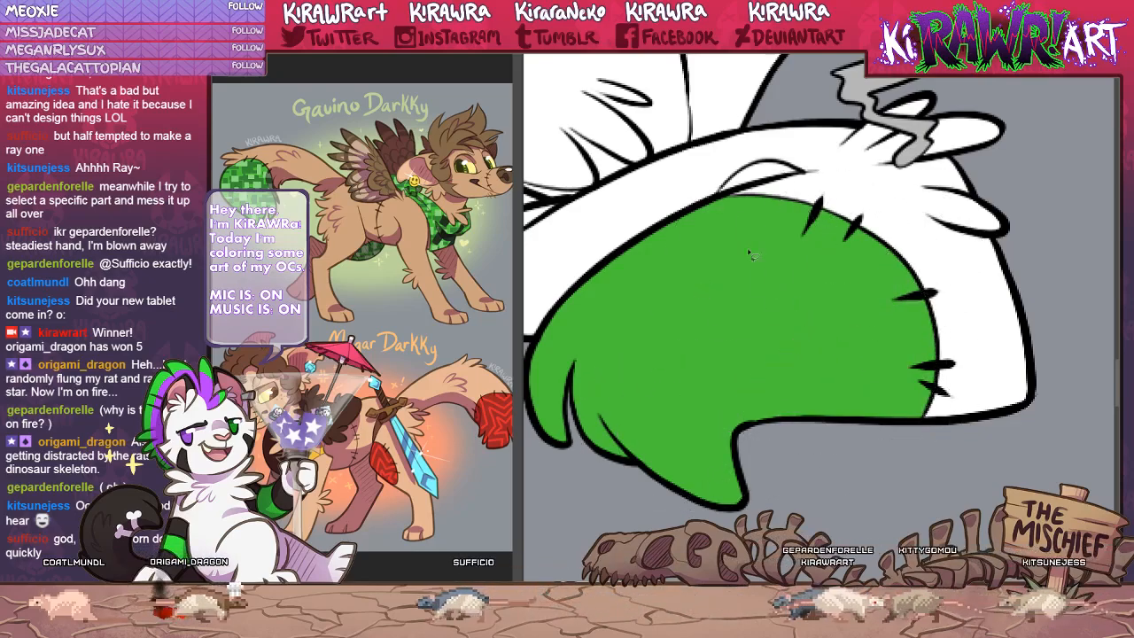
# Lasso the sitting character's eyes inside their outlines, paint them flat pale yellow and clear the selection.
pyautogui.moveTo(750, 314); pyautogui.dragTo(913, 476)
pyautogui.moveTo(788, 319); pyautogui.dragTo(841, 567)
pyautogui.moveTo(834, 425); pyautogui.dragTo(899, 580)
pyautogui.moveTo(874, 352); pyautogui.dragTo(815, 547)
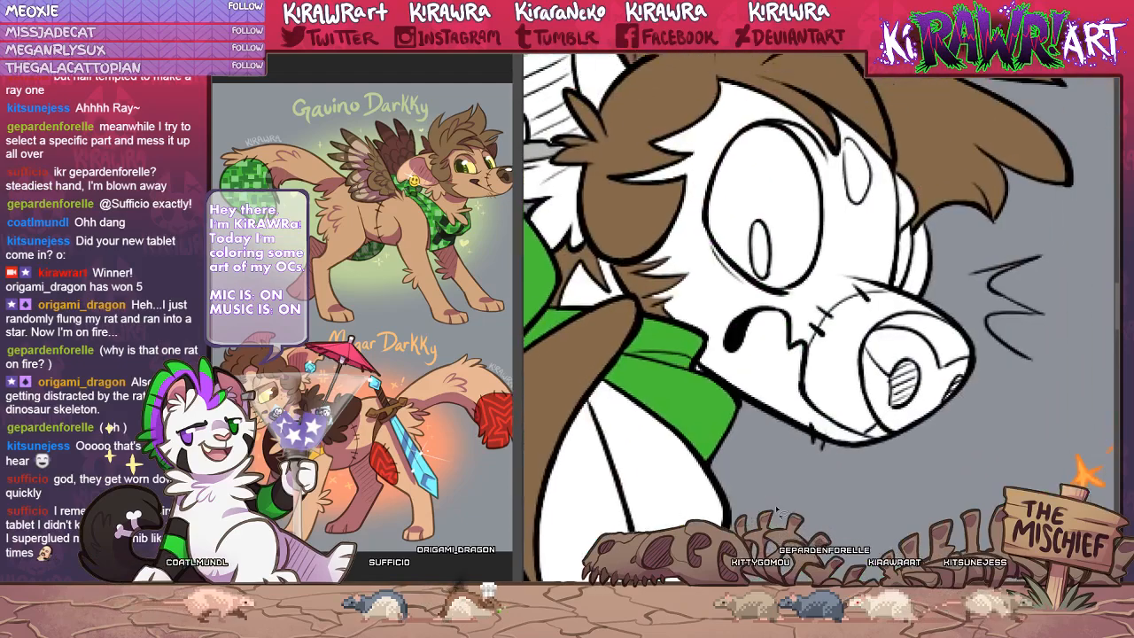
pyautogui.moveTo(760, 385); pyautogui.dragTo(830, 503)
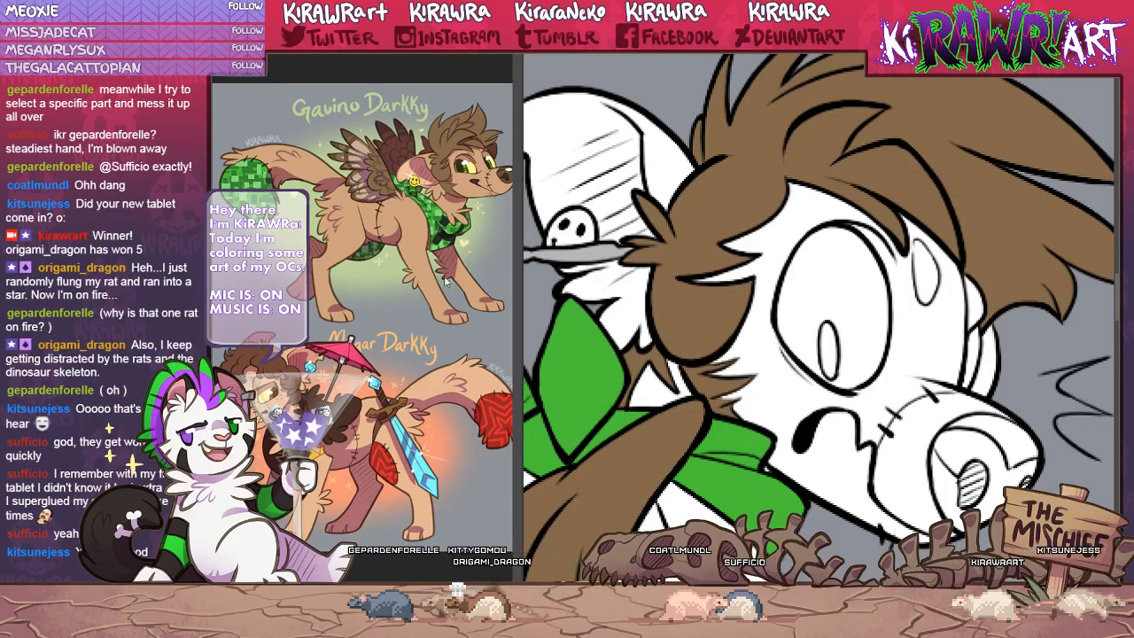
pyautogui.moveTo(737, 355); pyautogui.dragTo(768, 348)
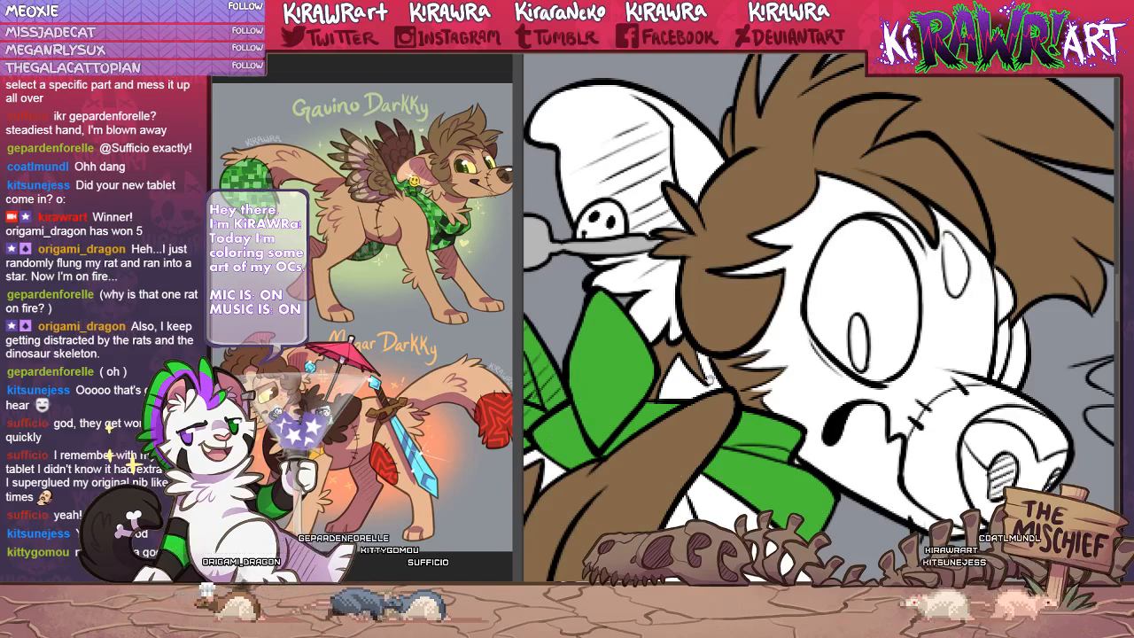
pyautogui.moveTo(764, 413); pyautogui.dragTo(756, 411)
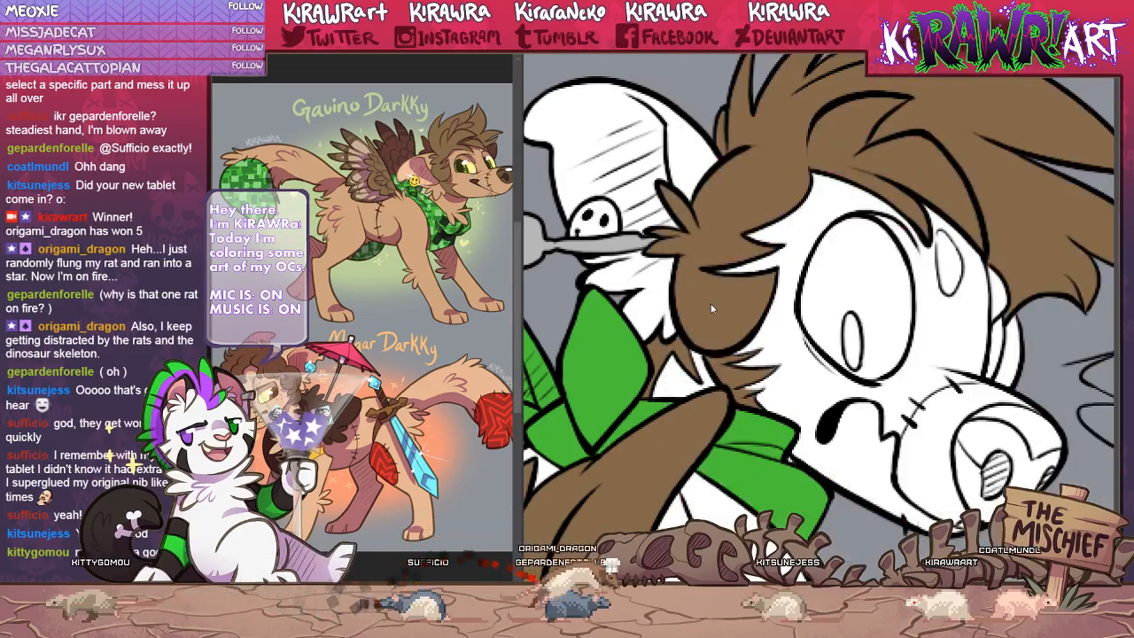
pyautogui.moveTo(832, 398); pyautogui.dragTo(695, 418)
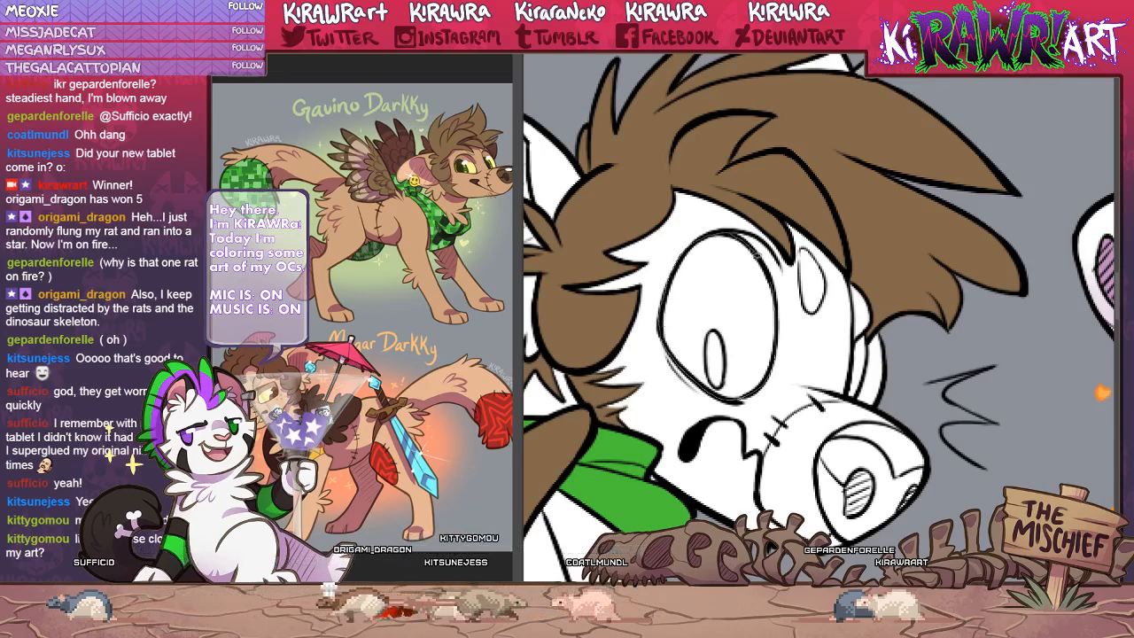
pyautogui.moveTo(725, 288)
pyautogui.mouseDown()
pyautogui.moveTo(737, 256)
pyautogui.moveTo(722, 341)
pyautogui.mouseUp()
pyautogui.hotkey('ctrl', 'd')
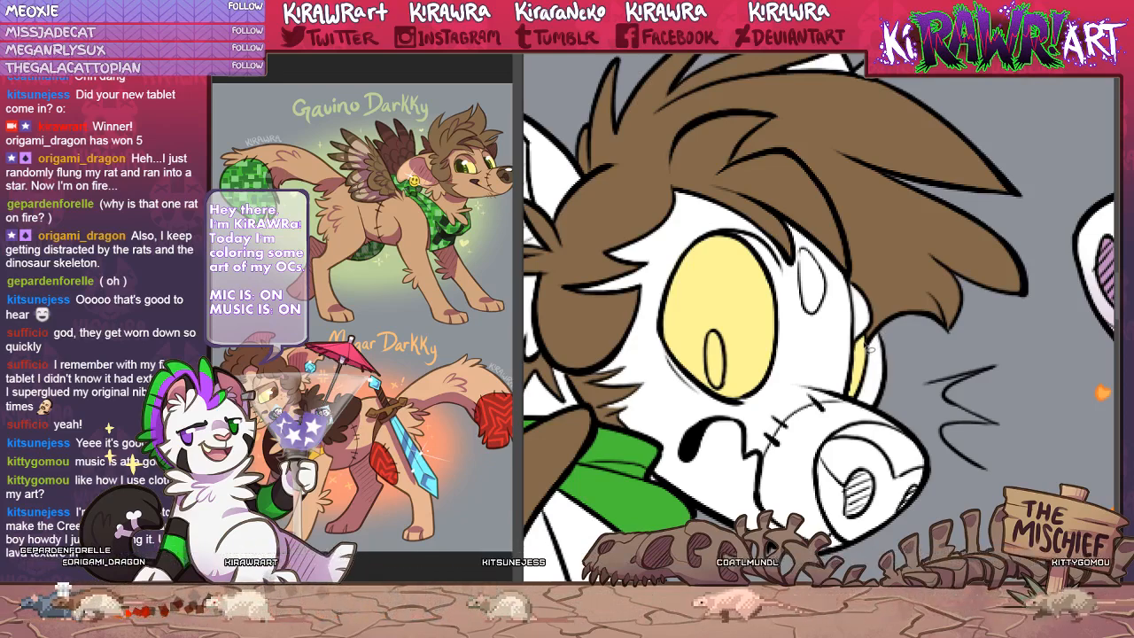
# Examine the sitting character's face, scarf, wings and body for areas still lacking their flat colour.
pyautogui.moveTo(812, 346); pyautogui.dragTo(777, 298)
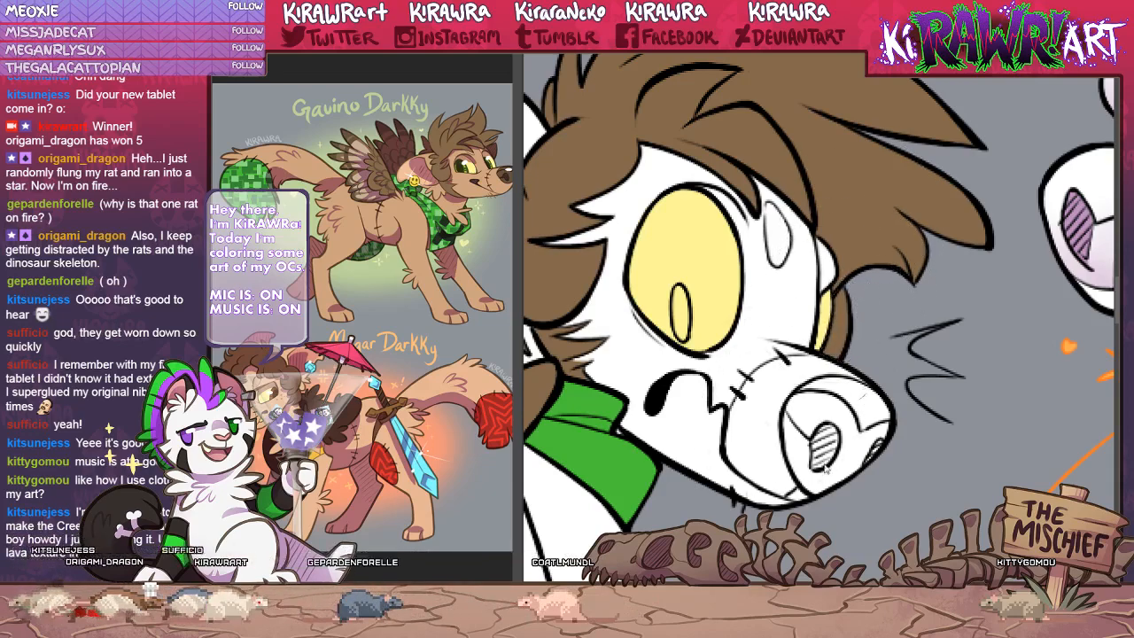
pyautogui.hotkey('ctrl', '-')
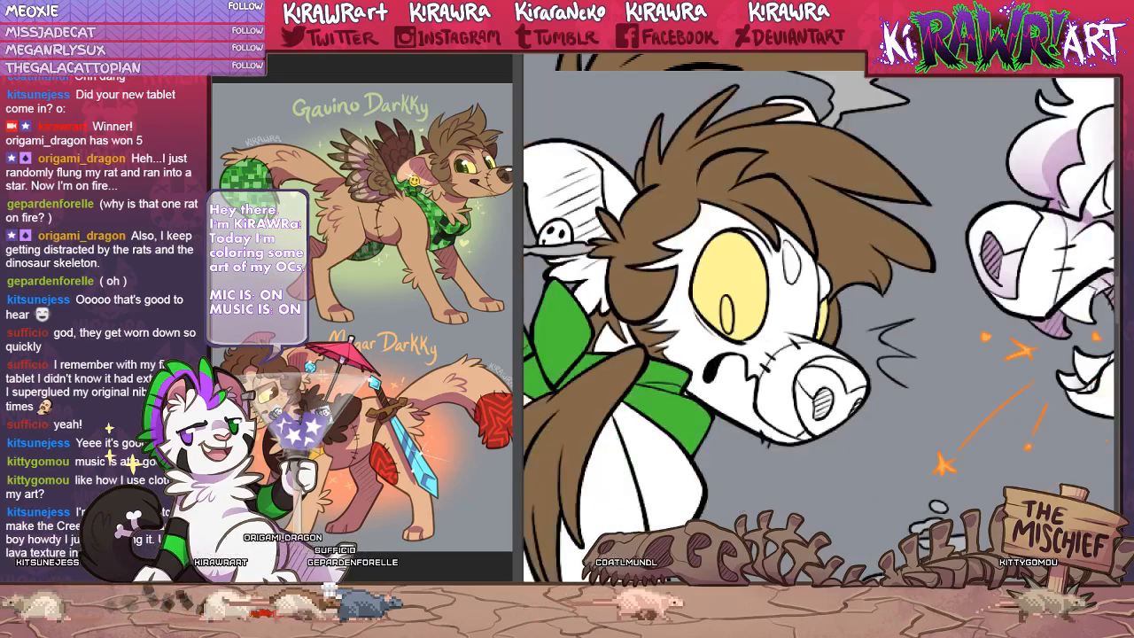
pyautogui.moveTo(753, 328); pyautogui.dragTo(882, 315)
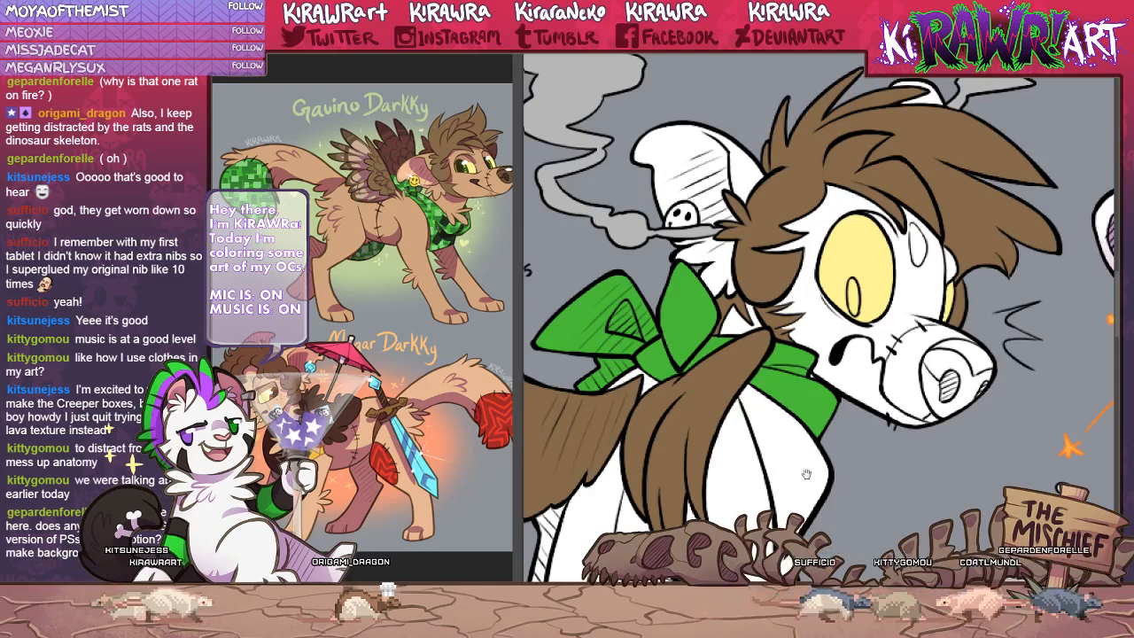
pyautogui.moveTo(813, 445); pyautogui.dragTo(862, 161)
pyautogui.moveTo(886, 400); pyautogui.dragTo(687, 194)
pyautogui.moveTo(706, 251); pyautogui.dragTo(810, 429)
pyautogui.moveTo(825, 264); pyautogui.dragTo(951, 427)
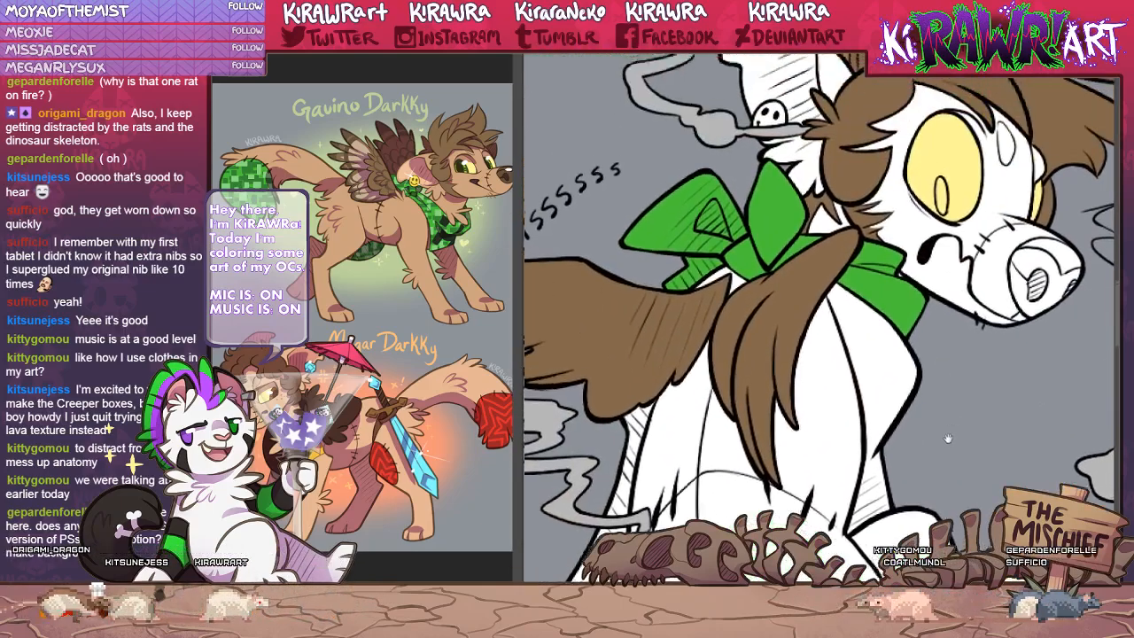
pyautogui.moveTo(879, 263); pyautogui.dragTo(708, 448)
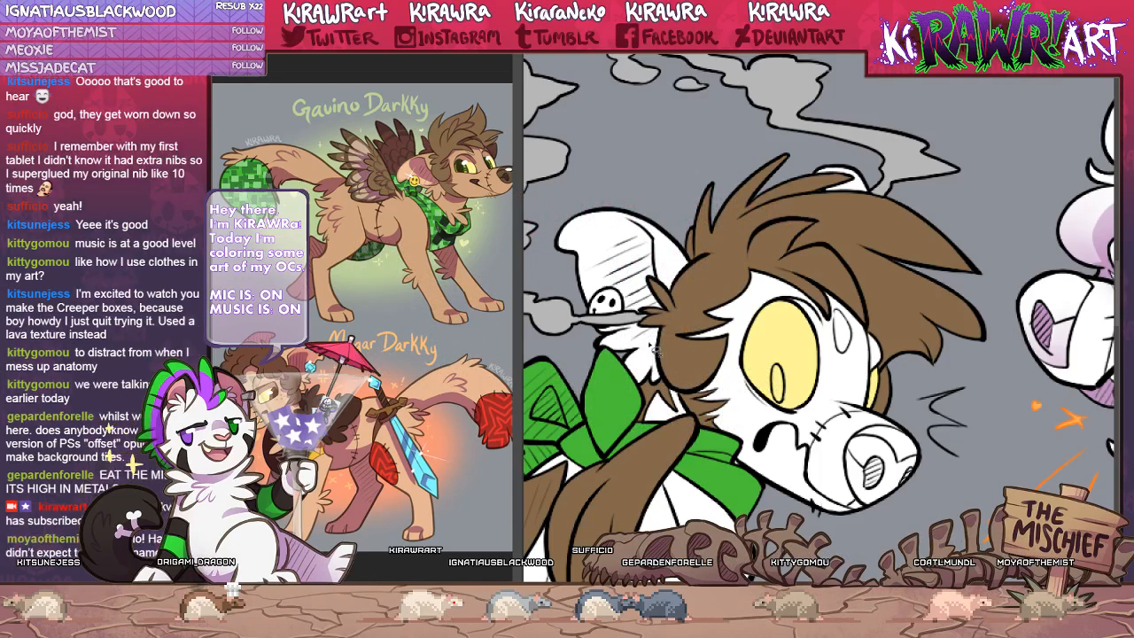
# Paint the smiley badge on the sitting character's ear flat yellow, undoing the stroke that spills beyond the badge.
pyautogui.moveTo(797, 350); pyautogui.dragTo(920, 323)
pyautogui.hotkey('ctrl', '+')
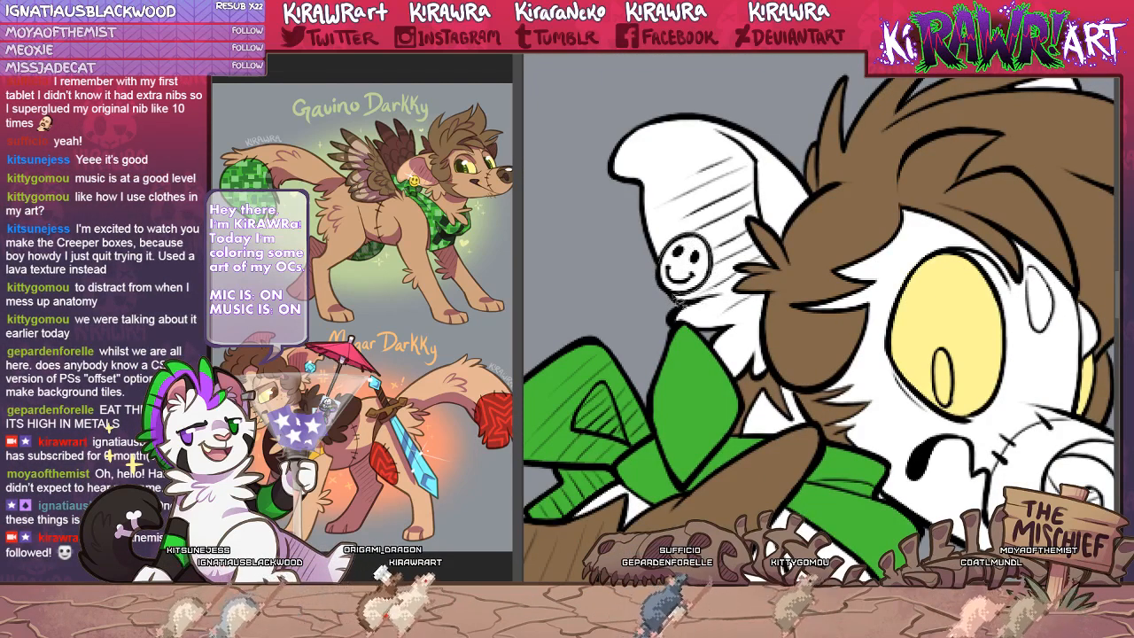
pyautogui.press('b')
pyautogui.click(682, 258)
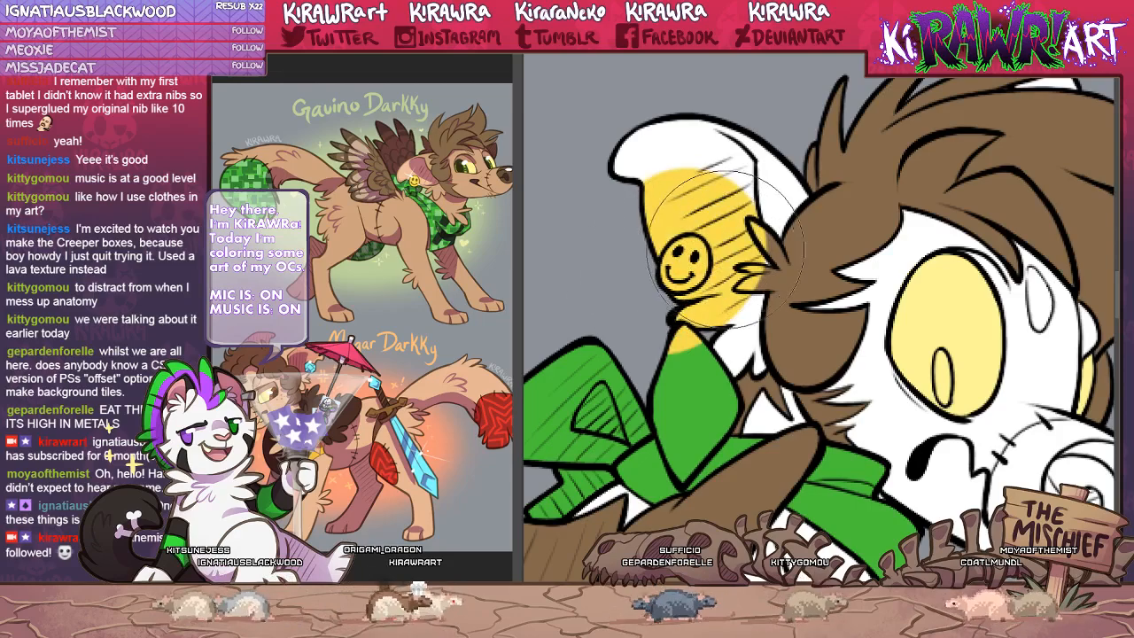
pyautogui.hotkey('ctrl', 'z')
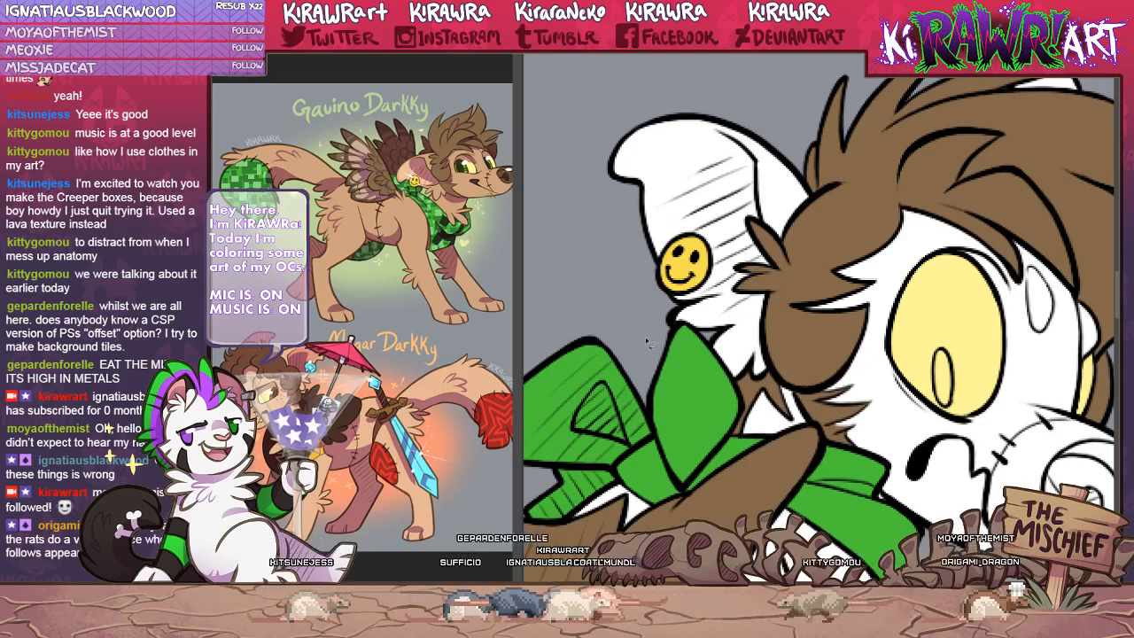
# Lasso the sitting character's whole nose at the end of the muzzle and paint it flat dark brown.
pyautogui.moveTo(703, 338); pyautogui.dragTo(662, 313)
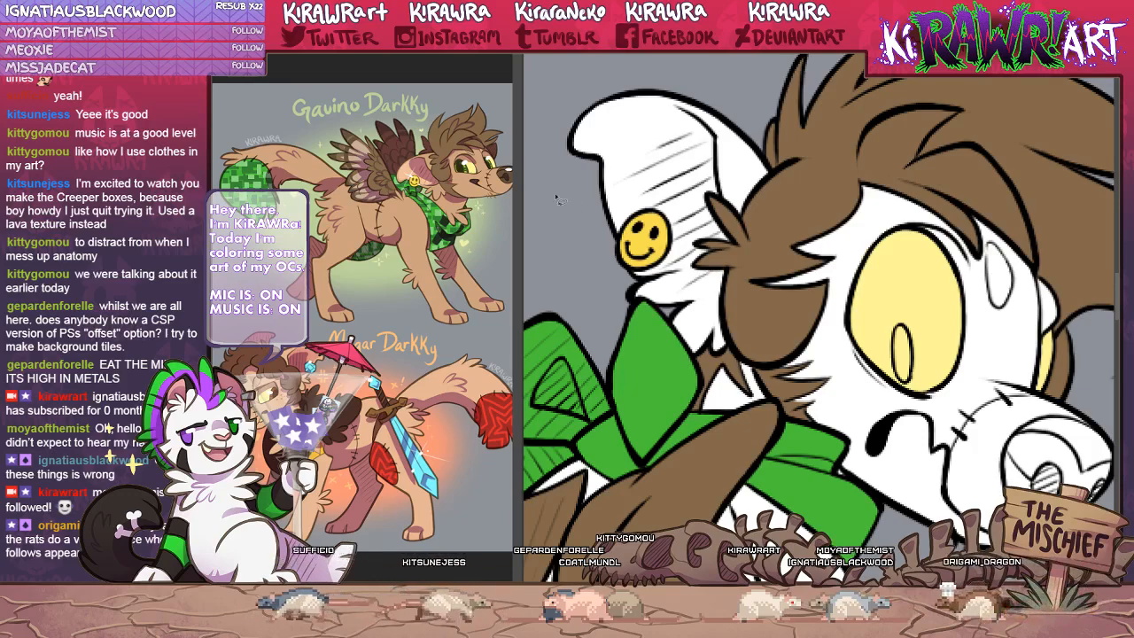
pyautogui.click(517, 177)
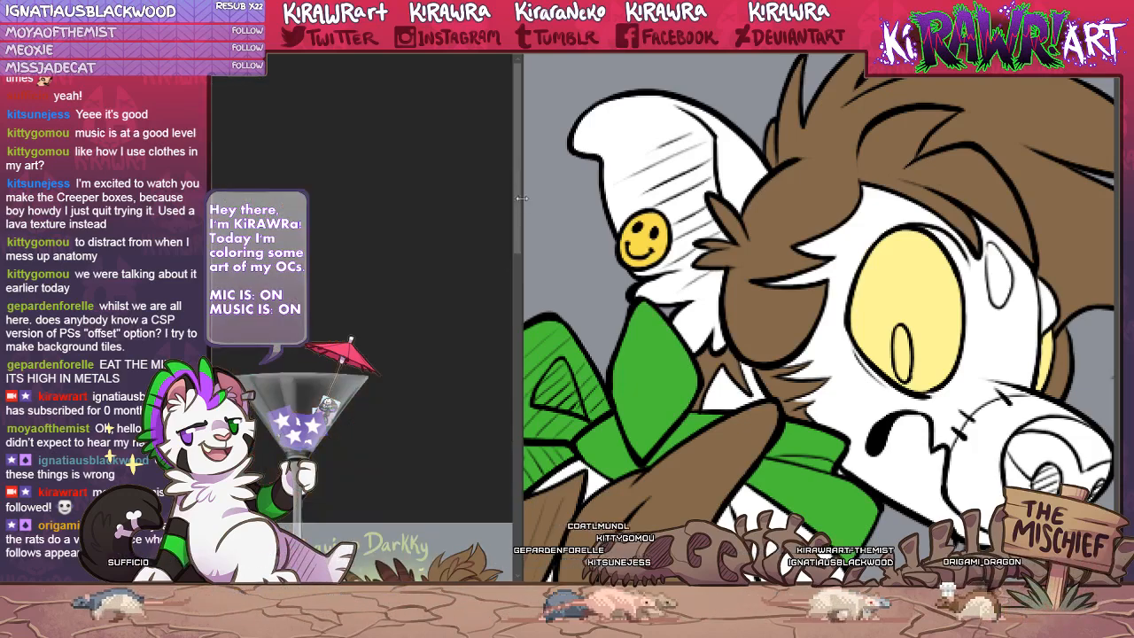
pyautogui.moveTo(520, 214); pyautogui.dragTo(521, 362)
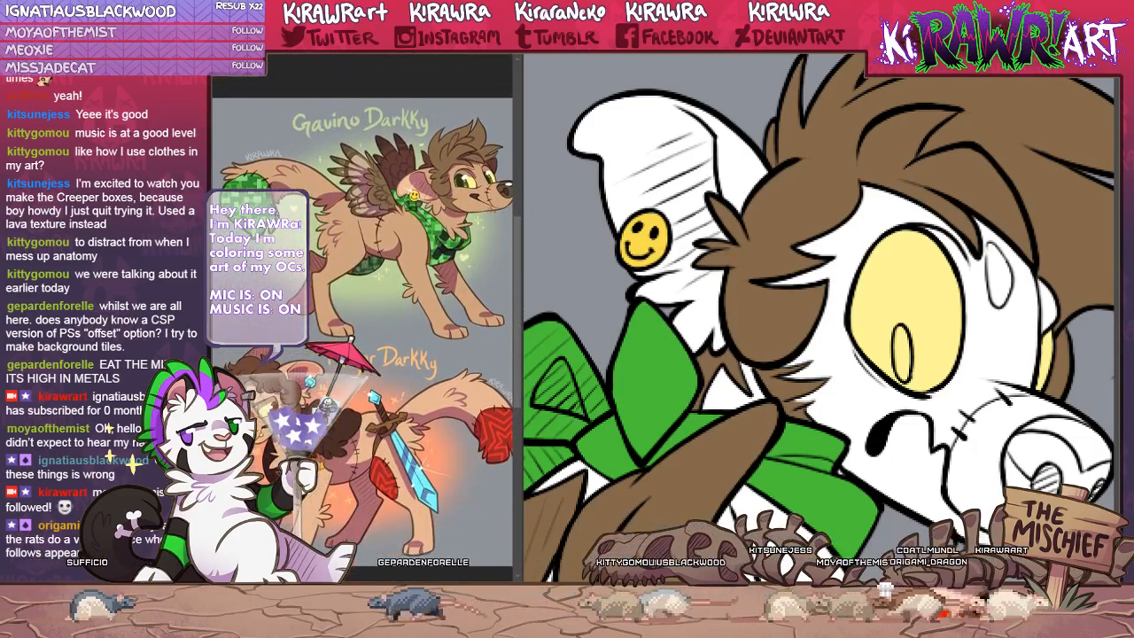
pyautogui.moveTo(416, 574); pyautogui.dragTo(428, 575)
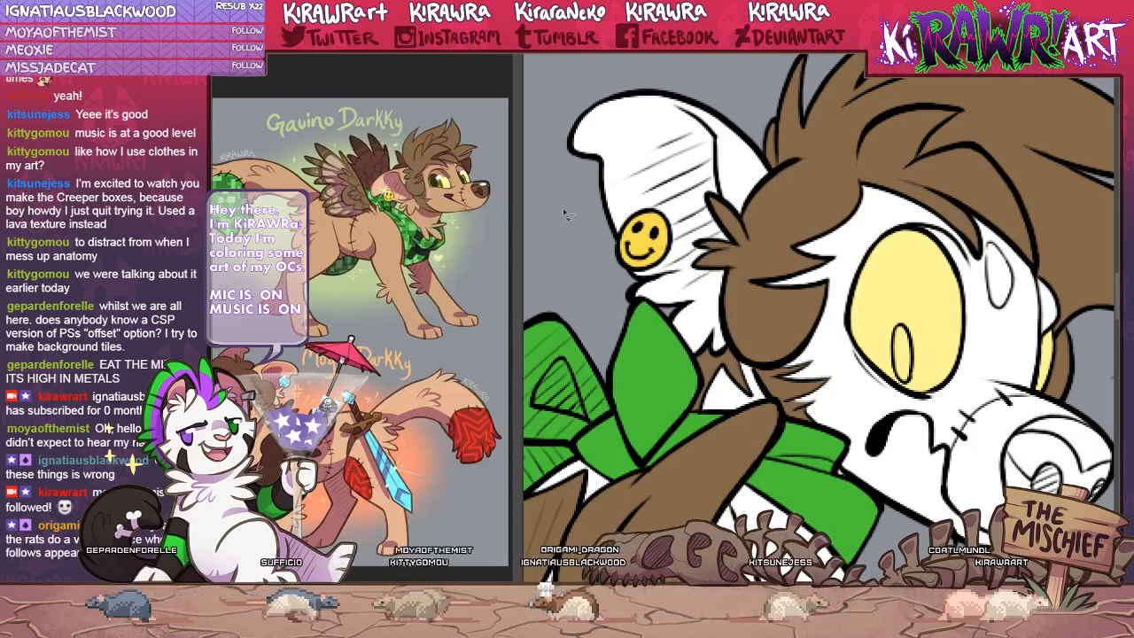
pyautogui.moveTo(794, 446); pyautogui.dragTo(678, 318)
pyautogui.moveTo(1013, 431); pyautogui.dragTo(915, 430)
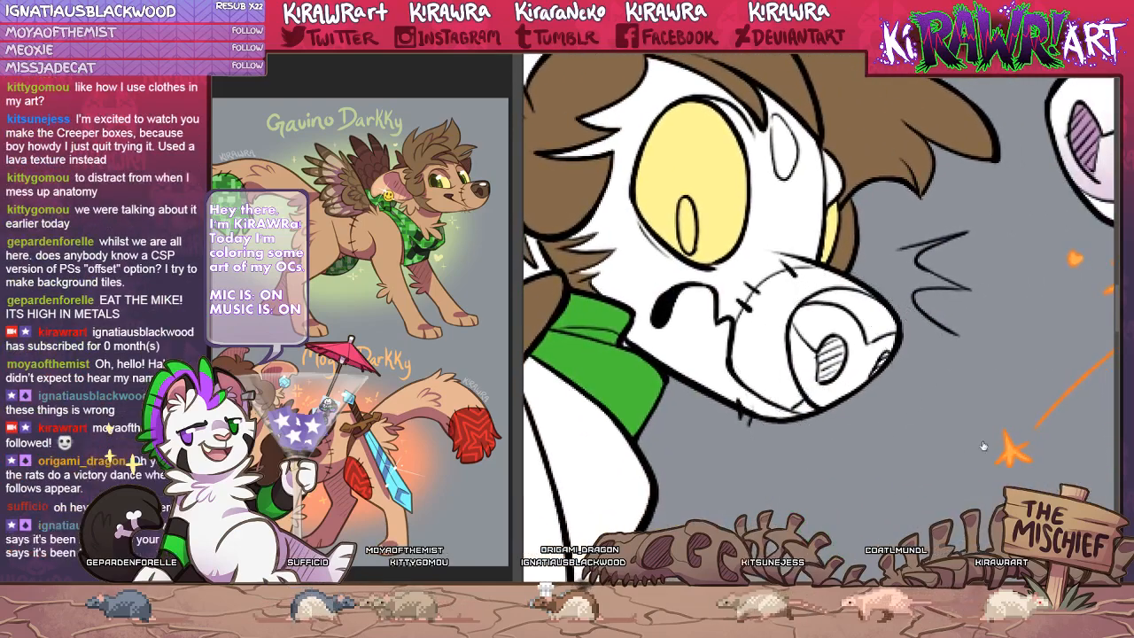
pyautogui.moveTo(742, 405); pyautogui.dragTo(644, 418)
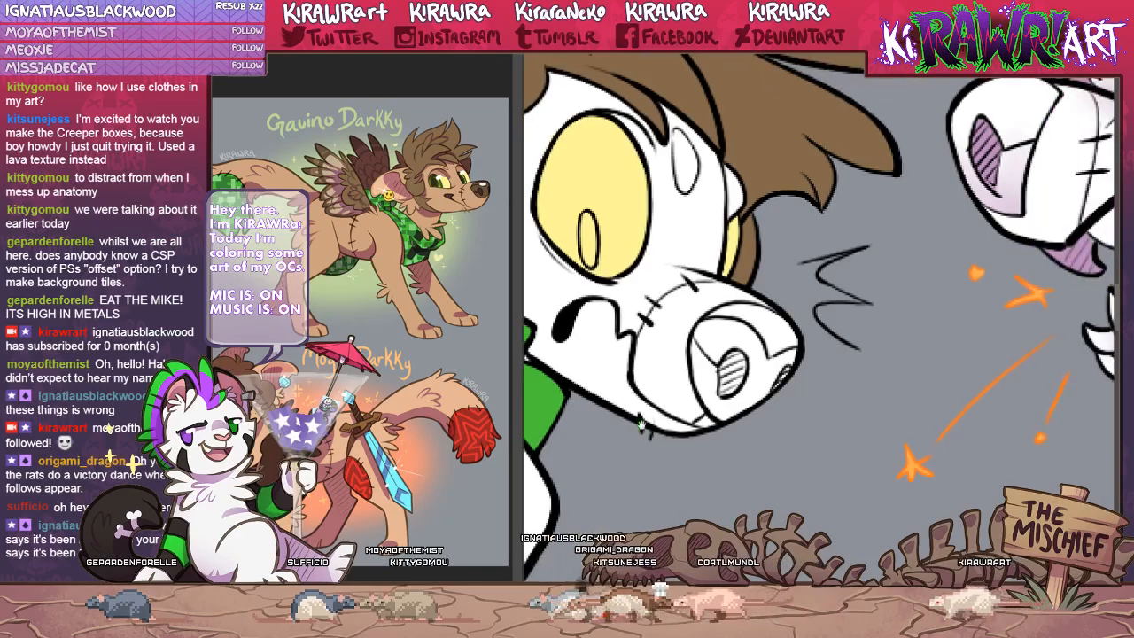
pyautogui.scroll(1, 768, 385)
pyautogui.moveTo(768, 385); pyautogui.dragTo(849, 341)
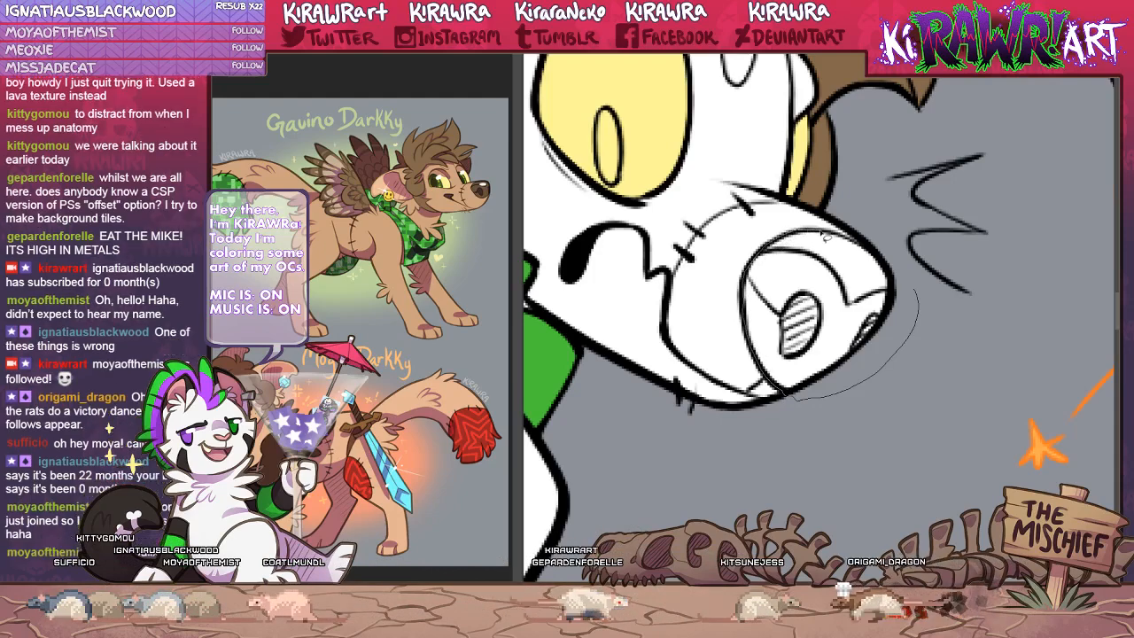
pyautogui.moveTo(873, 250); pyautogui.dragTo(917, 291)
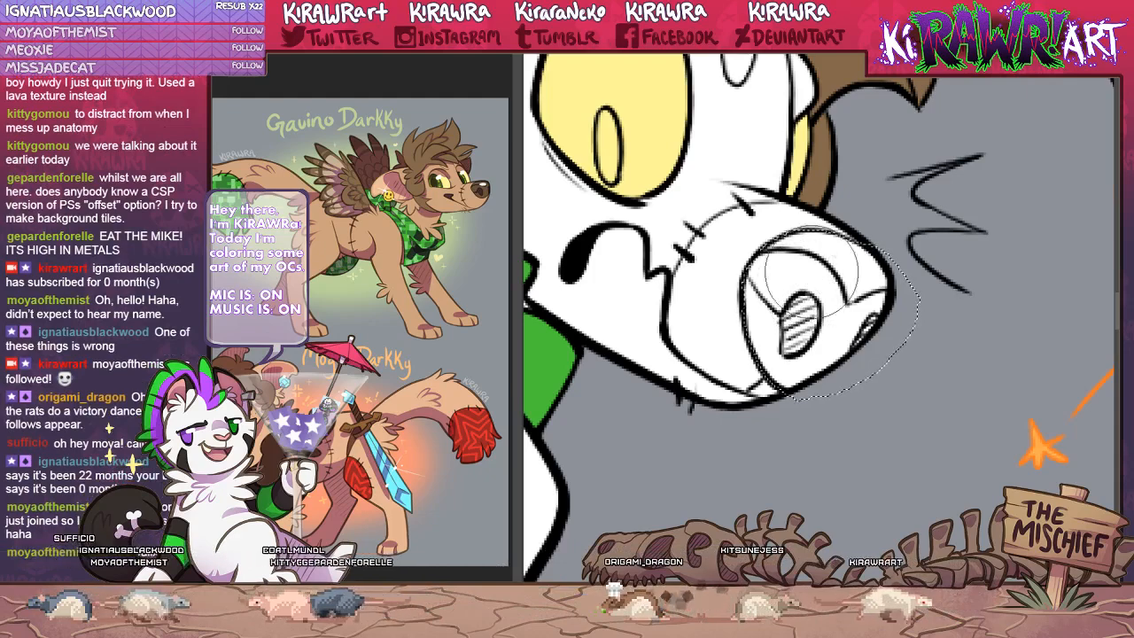
pyautogui.moveTo(803, 294)
pyautogui.mouseDown()
pyautogui.moveTo(817, 243)
pyautogui.moveTo(752, 290)
pyautogui.moveTo(723, 351)
pyautogui.moveTo(908, 234)
pyautogui.moveTo(731, 441)
pyautogui.moveTo(928, 260)
pyautogui.mouseUp()
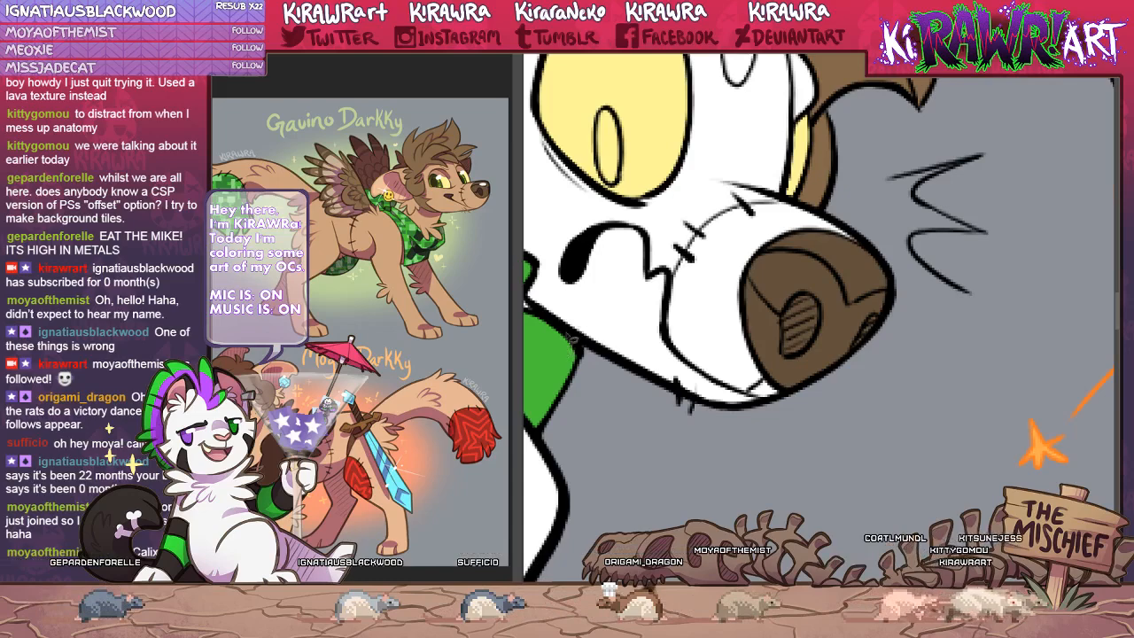
# Select the pupil in the sitting character's large eye, paint it very dark brown and clear the selection.
pyautogui.moveTo(547, 258); pyautogui.dragTo(651, 405)
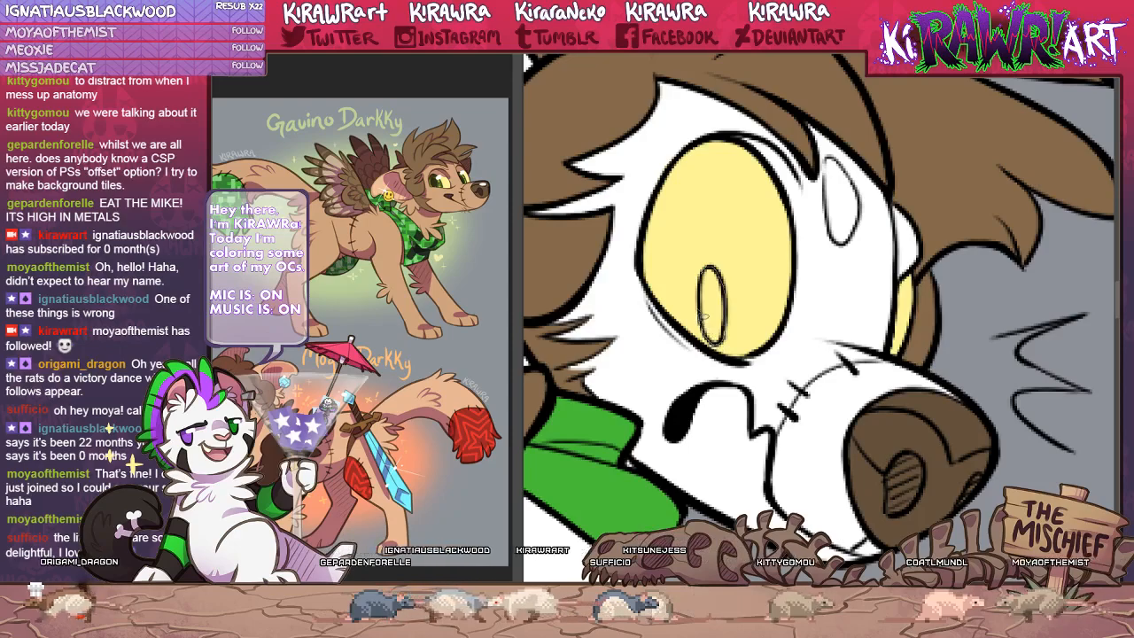
pyautogui.press('b')
pyautogui.moveTo(714, 249); pyautogui.dragTo(710, 381)
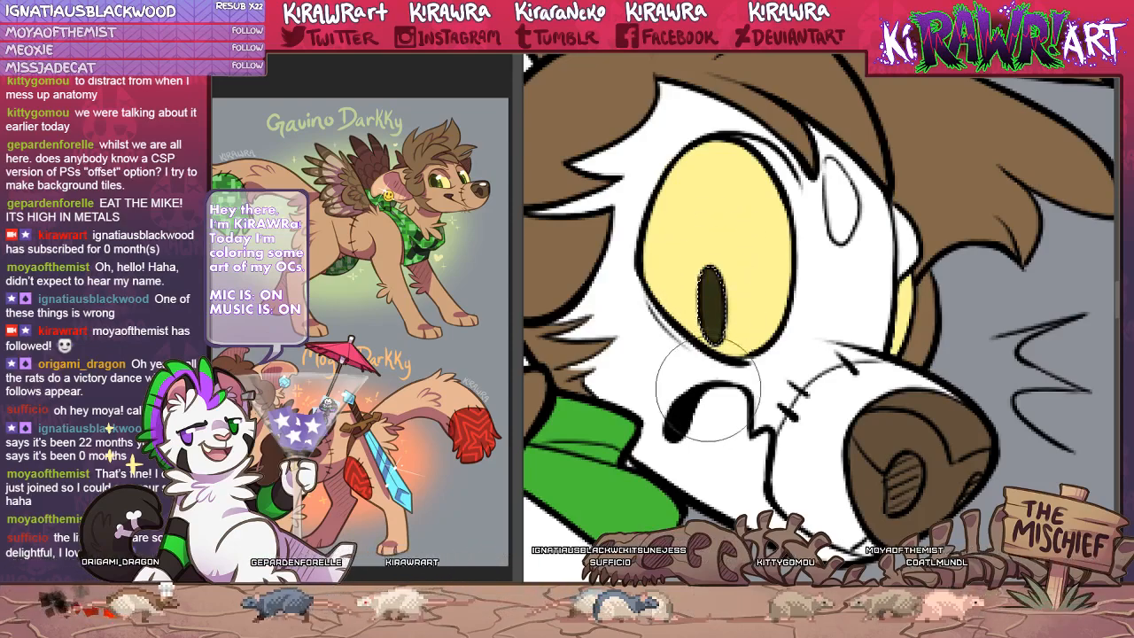
pyautogui.hotkey('ctrl', 'd')
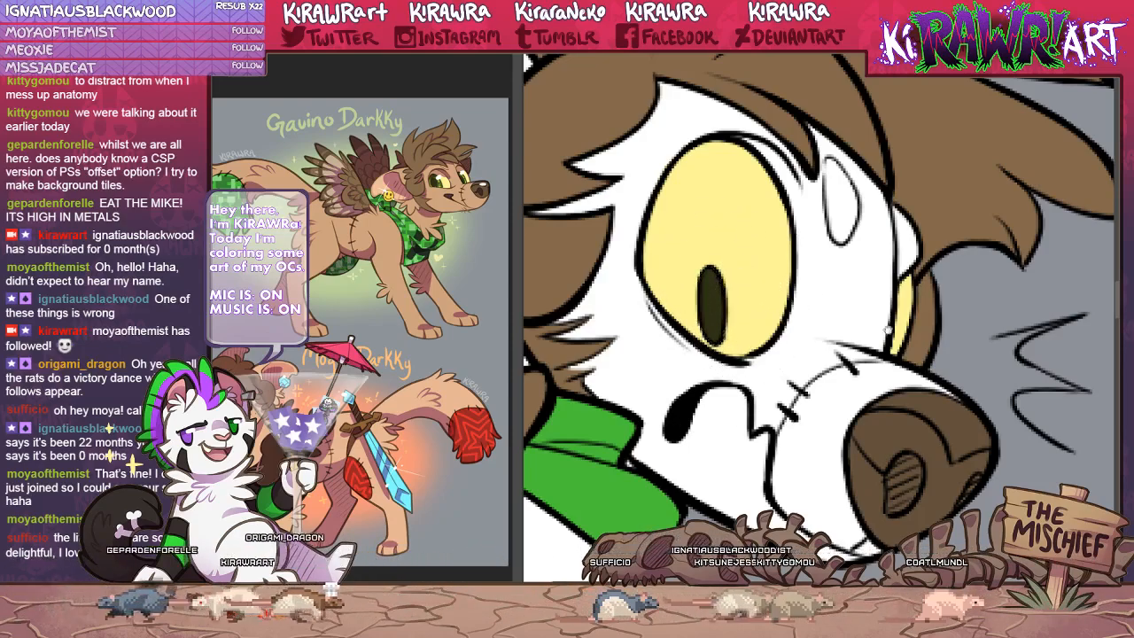
pyautogui.hotkey('ctrl', '-')
pyautogui.hotkey('ctrl', '-')
pyautogui.hotkey('ctrl', '-')
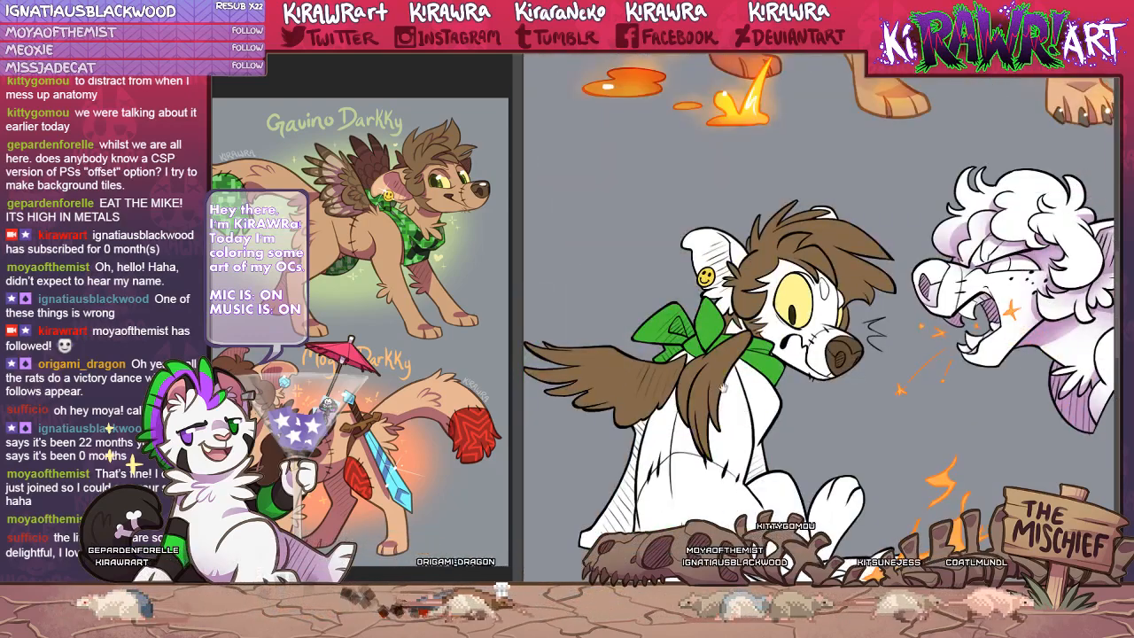
pyautogui.moveTo(746, 496); pyautogui.dragTo(721, 355)
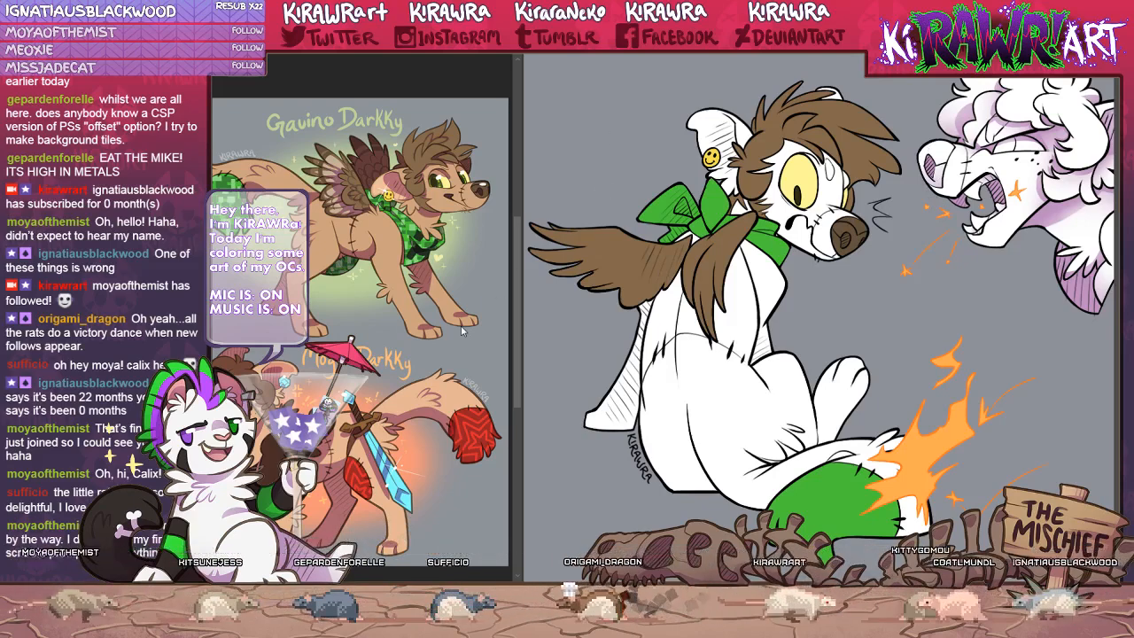
# Lasso the sitting character's inner ear and paint it peach with soft white fur edges, following the ear on the reference sheet.
pyautogui.hotkey('ctrl', 'Tab')
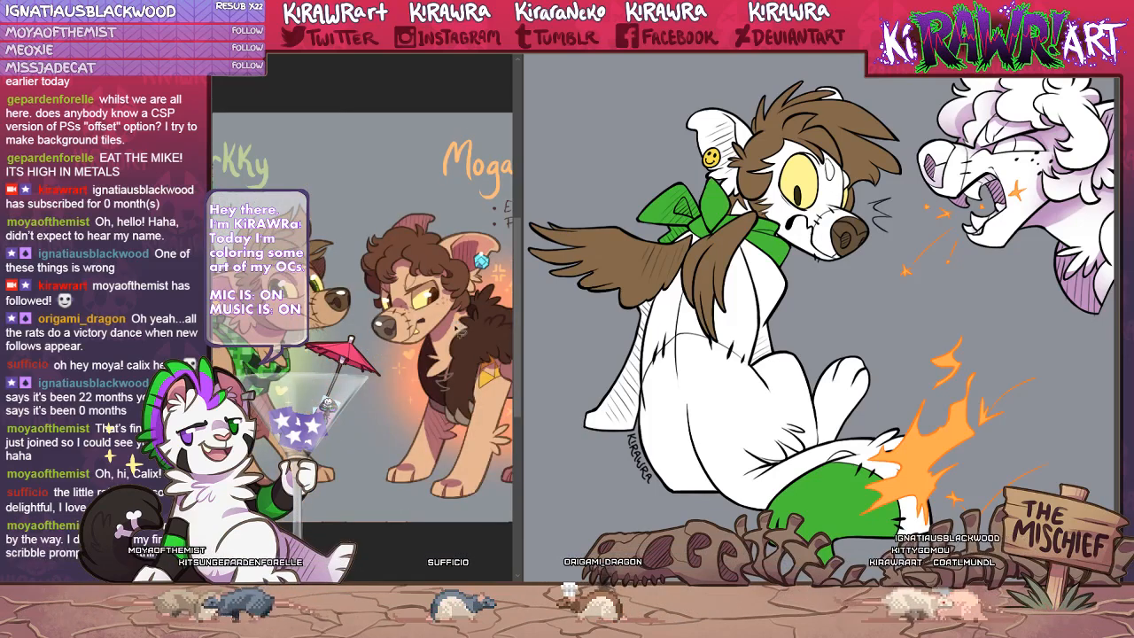
pyautogui.moveTo(432, 310); pyautogui.dragTo(595, 288)
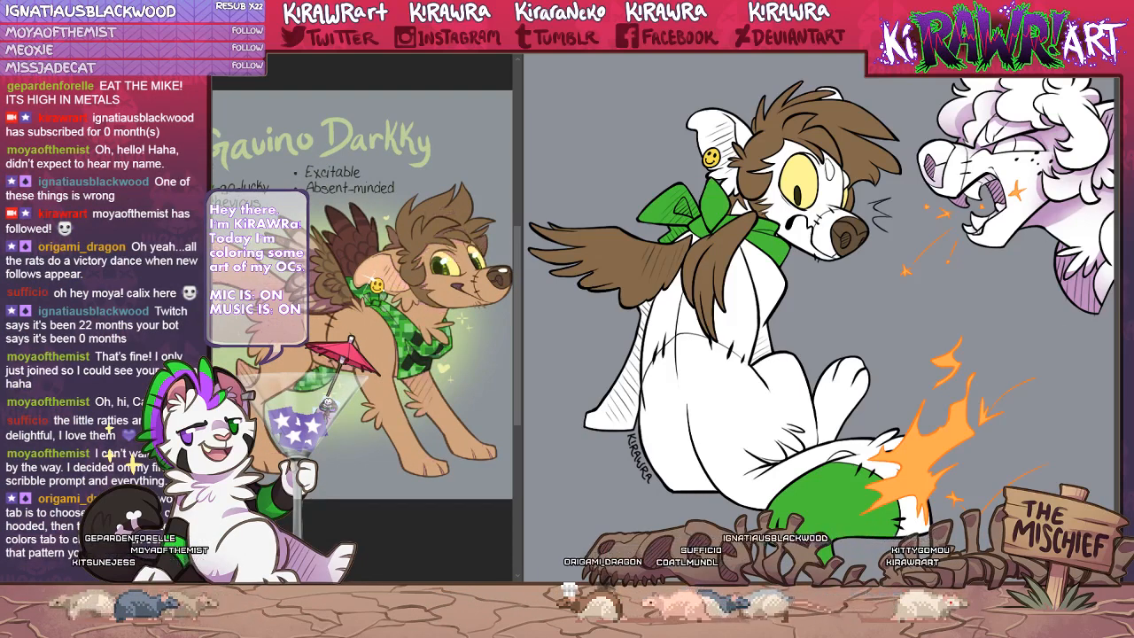
pyautogui.scroll(5, 350, 293)
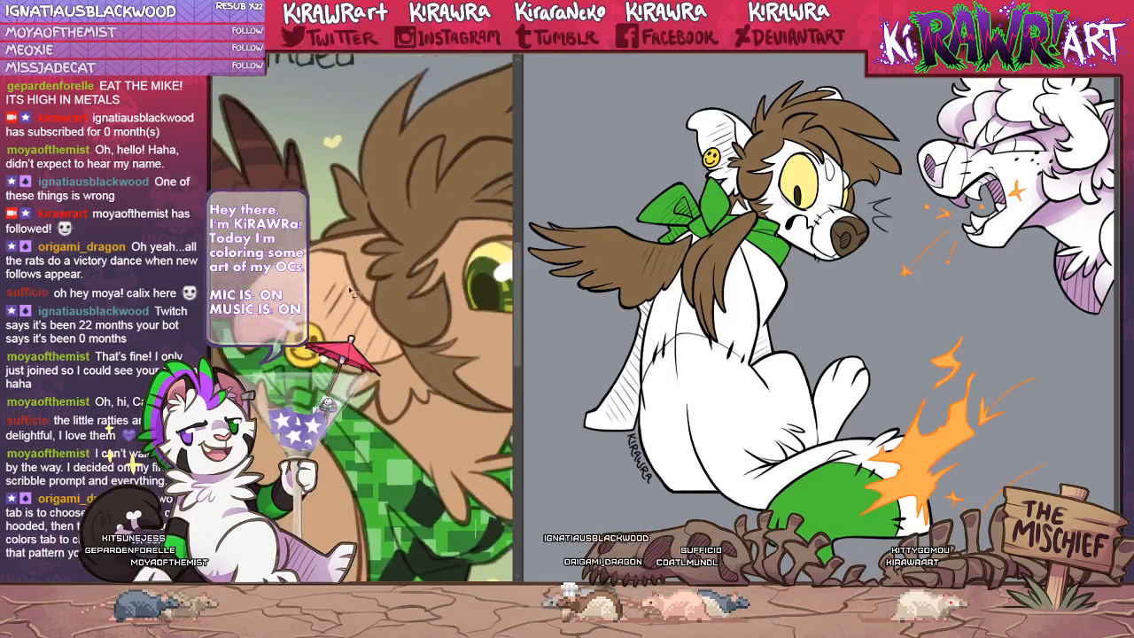
pyautogui.scroll(5, 896, 390)
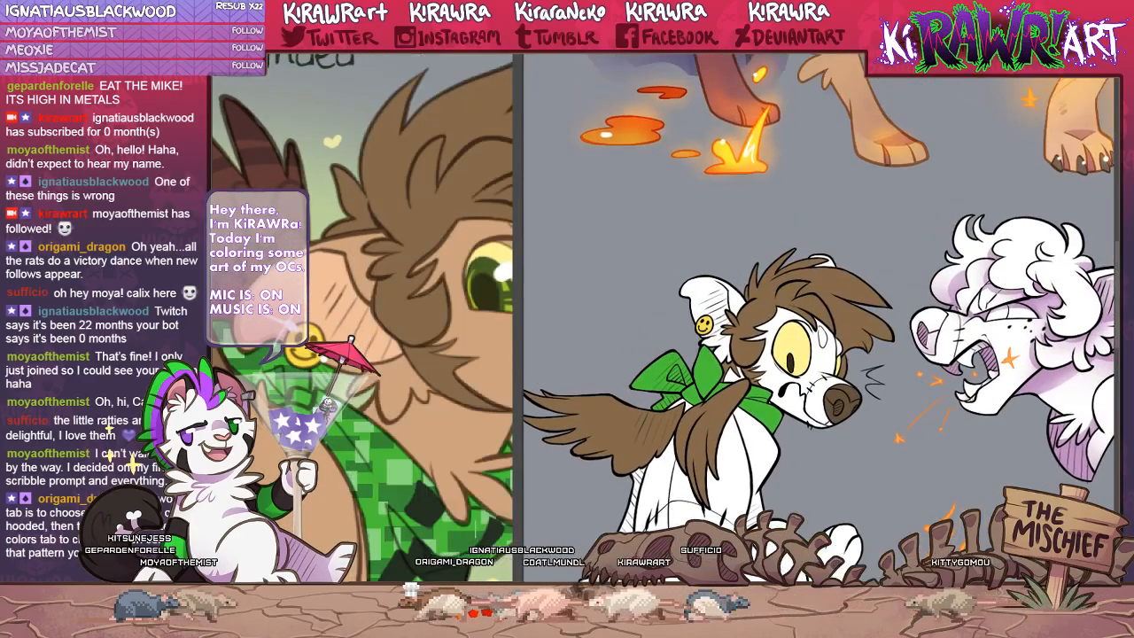
pyautogui.hotkey('ctrl', '+')
pyautogui.scroll(3, 783, 373)
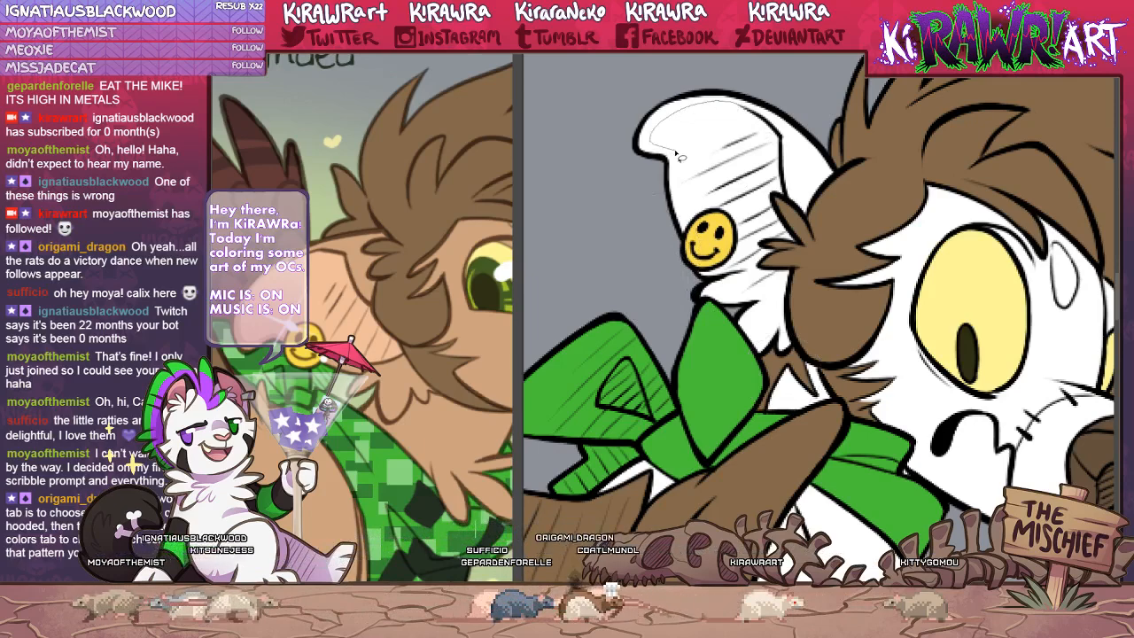
pyautogui.moveTo(676, 153)
pyautogui.mouseDown()
pyautogui.moveTo(685, 232)
pyautogui.moveTo(706, 277)
pyautogui.moveTo(759, 299)
pyautogui.mouseUp()
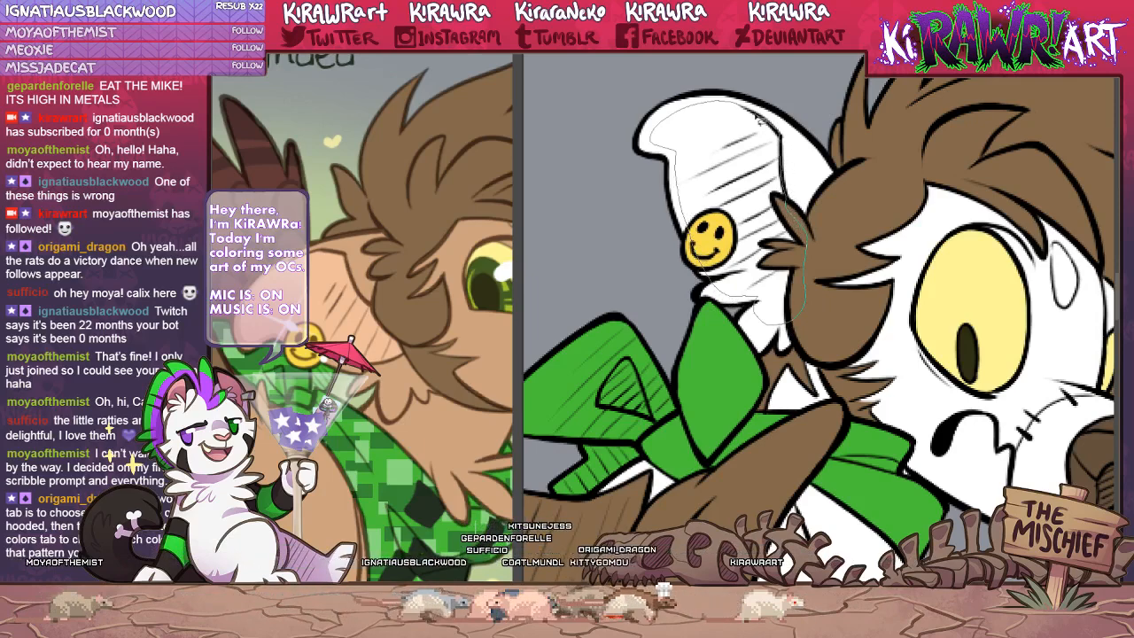
pyautogui.moveTo(732, 108); pyautogui.dragTo(709, 103)
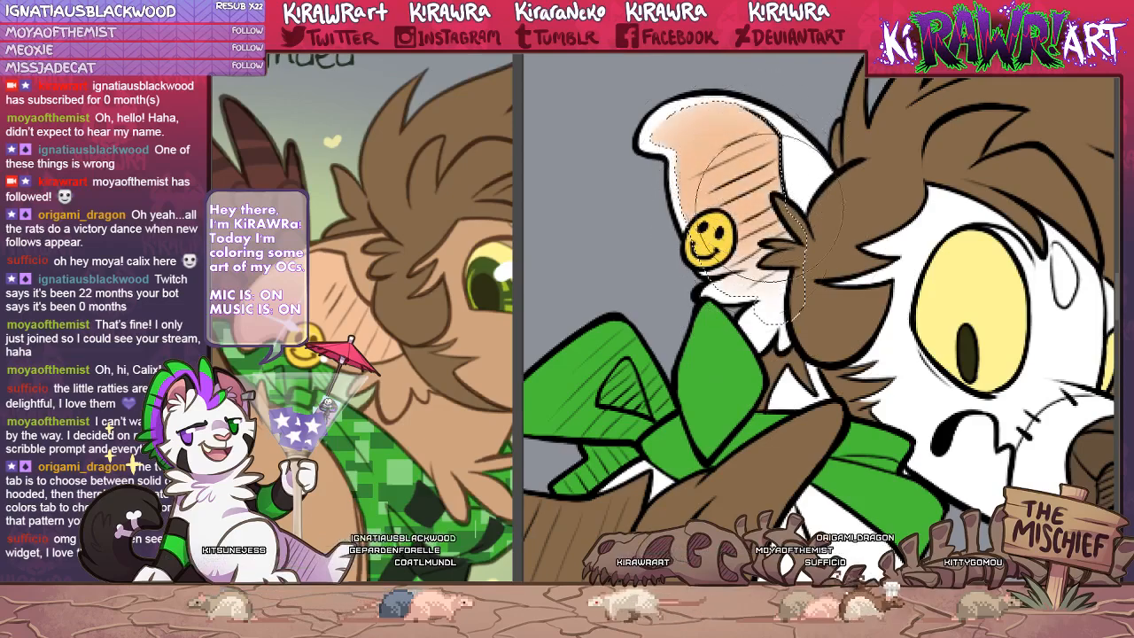
pyautogui.moveTo(769, 208); pyautogui.dragTo(769, 282)
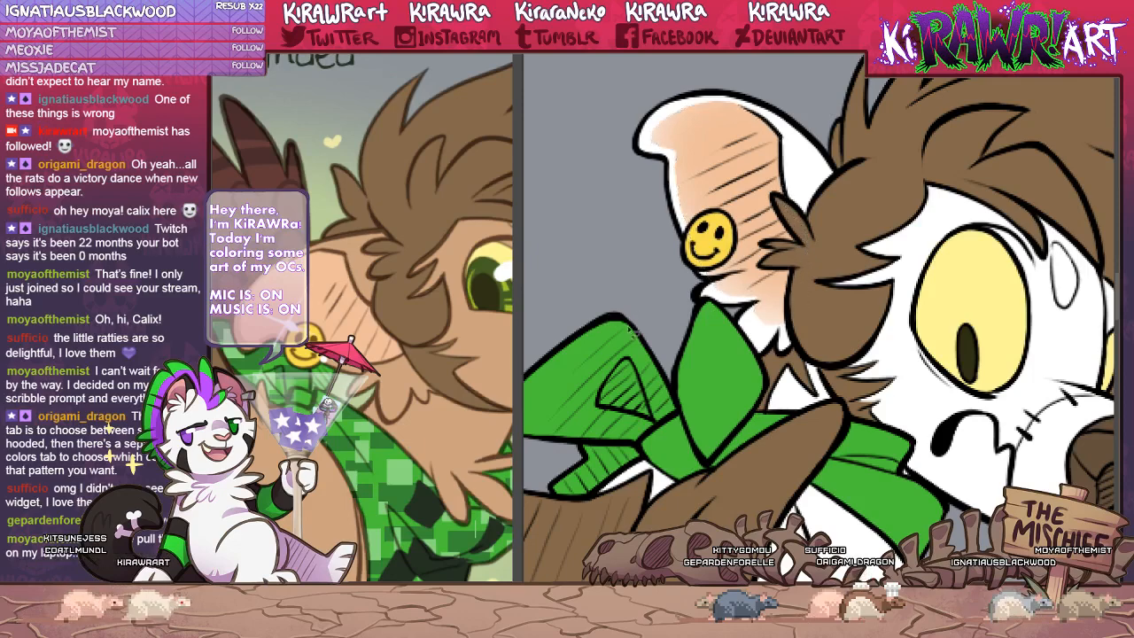
pyautogui.moveTo(814, 359); pyautogui.dragTo(744, 399)
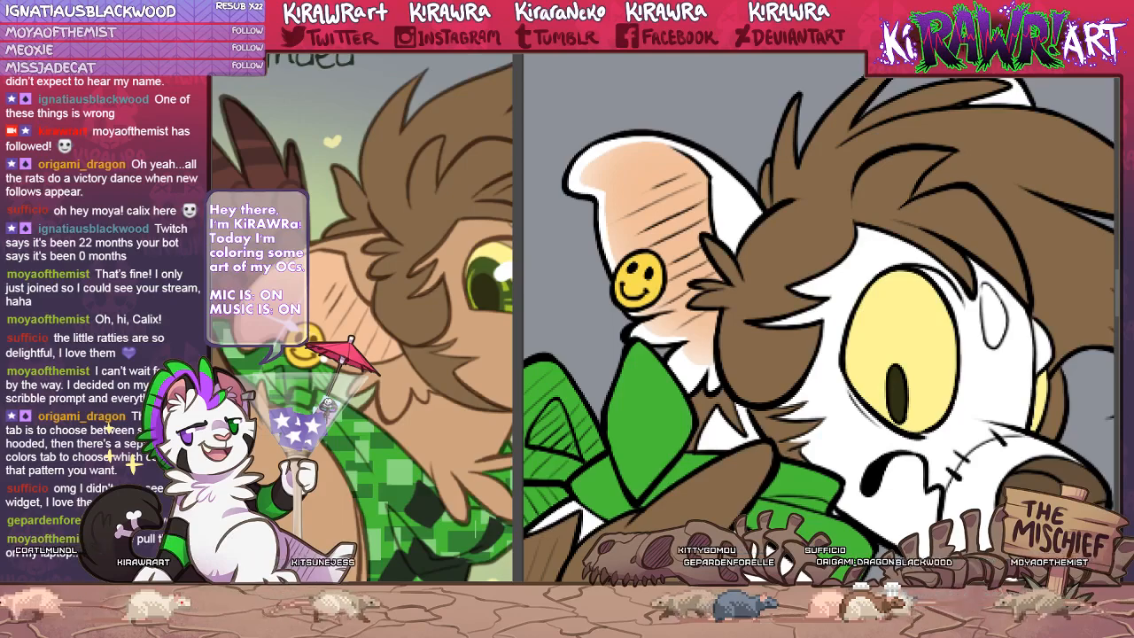
pyautogui.press('Delete')
pyautogui.hotkey('ctrl', 'z')
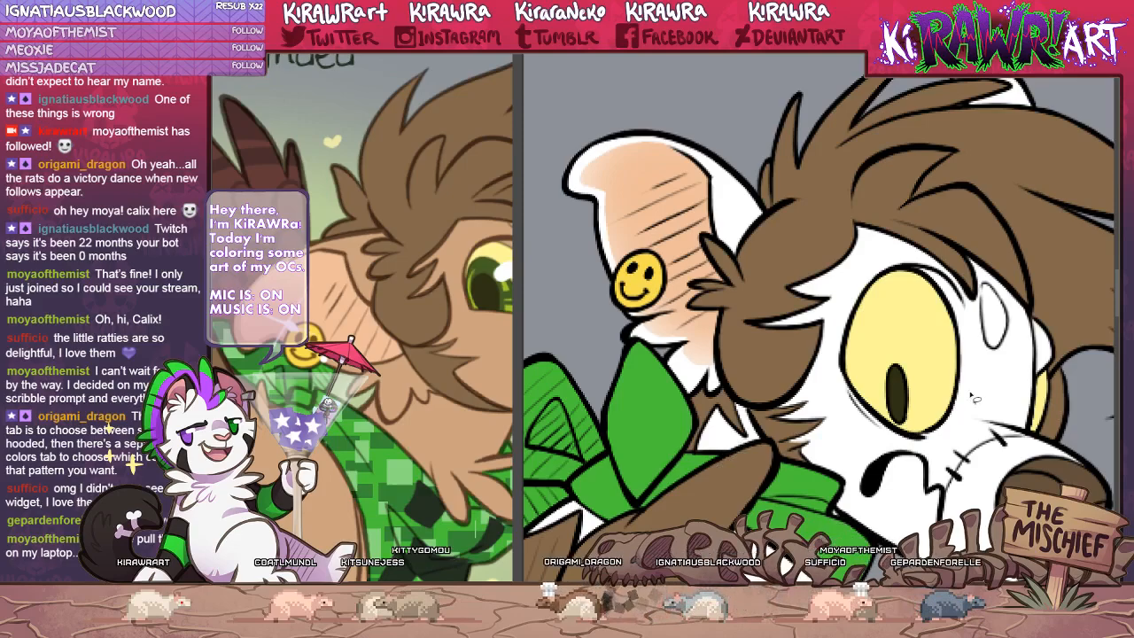
# Sample the tan fur colour from the reference character and paint the sitting character's face, body, legs and remaining tail with it.
pyautogui.scroll(-3, 827, 389)
pyautogui.moveTo(828, 388); pyautogui.dragTo(824, 212)
pyautogui.keyDown('alt'); pyautogui.click(444, 427); pyautogui.keyUp('alt')
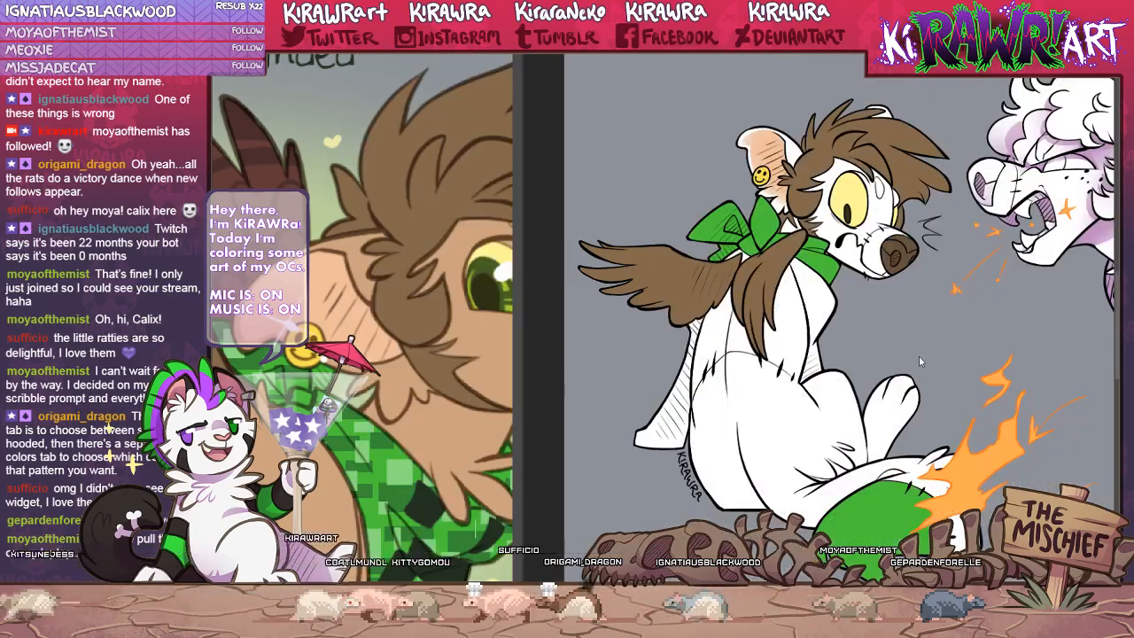
pyautogui.press(']')
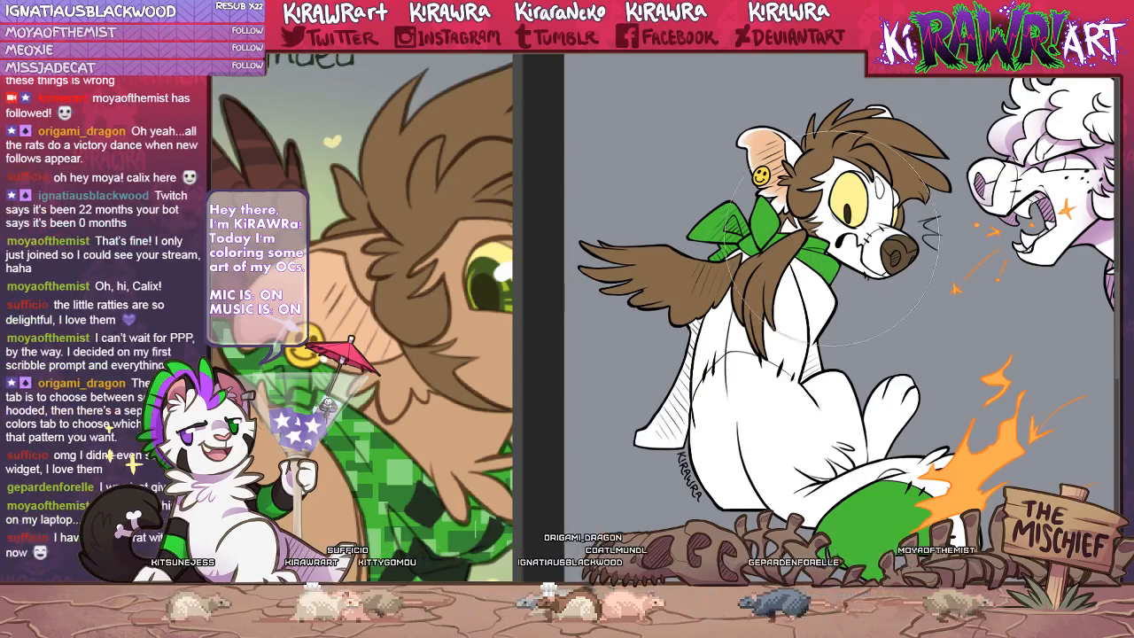
pyautogui.moveTo(885, 257)
pyautogui.mouseDown()
pyautogui.moveTo(780, 310)
pyautogui.moveTo(709, 426)
pyautogui.moveTo(886, 461)
pyautogui.mouseUp()
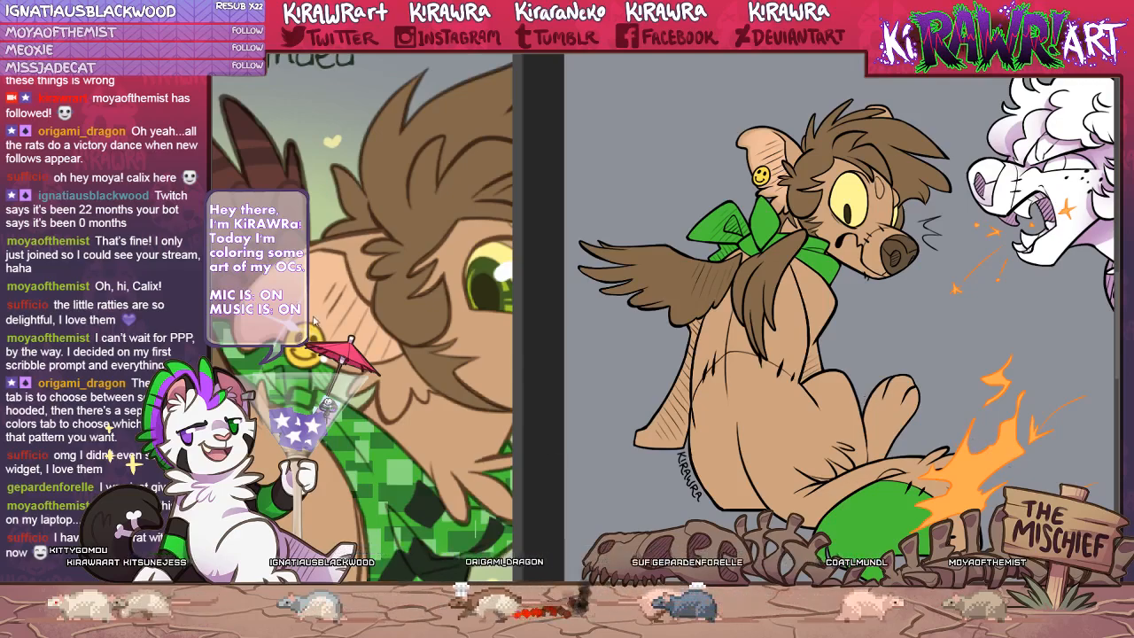
# Examine the reference character's wing feather colours without the purple shading and compare them with the sitting character's wings.
pyautogui.moveTo(368, 352); pyautogui.dragTo(636, 392)
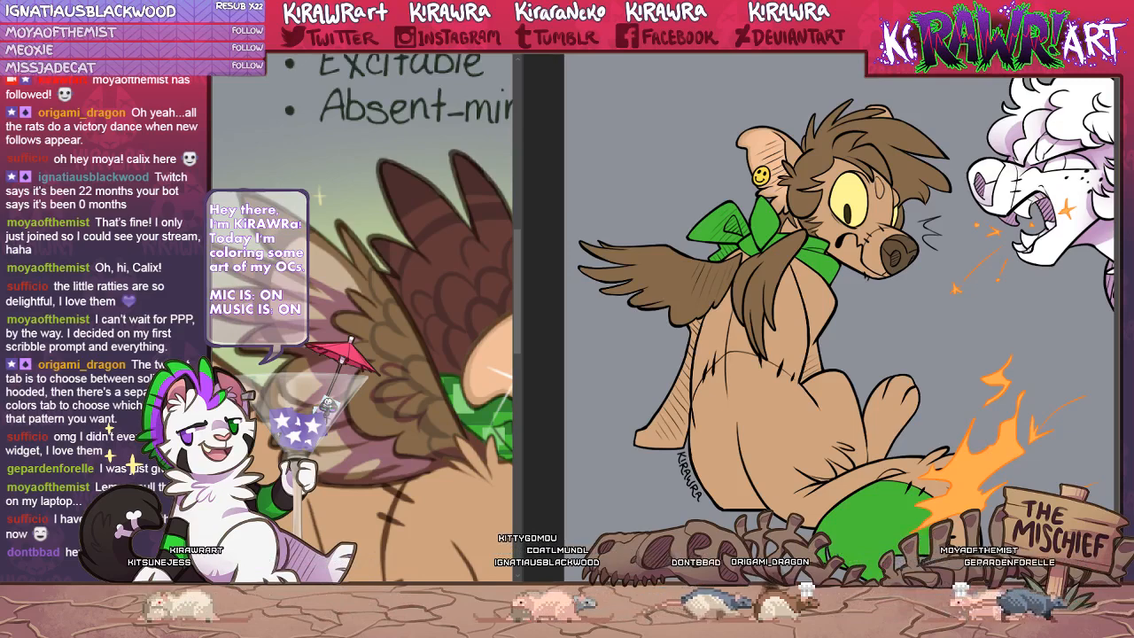
pyautogui.hotkey('ctrl', 'z')
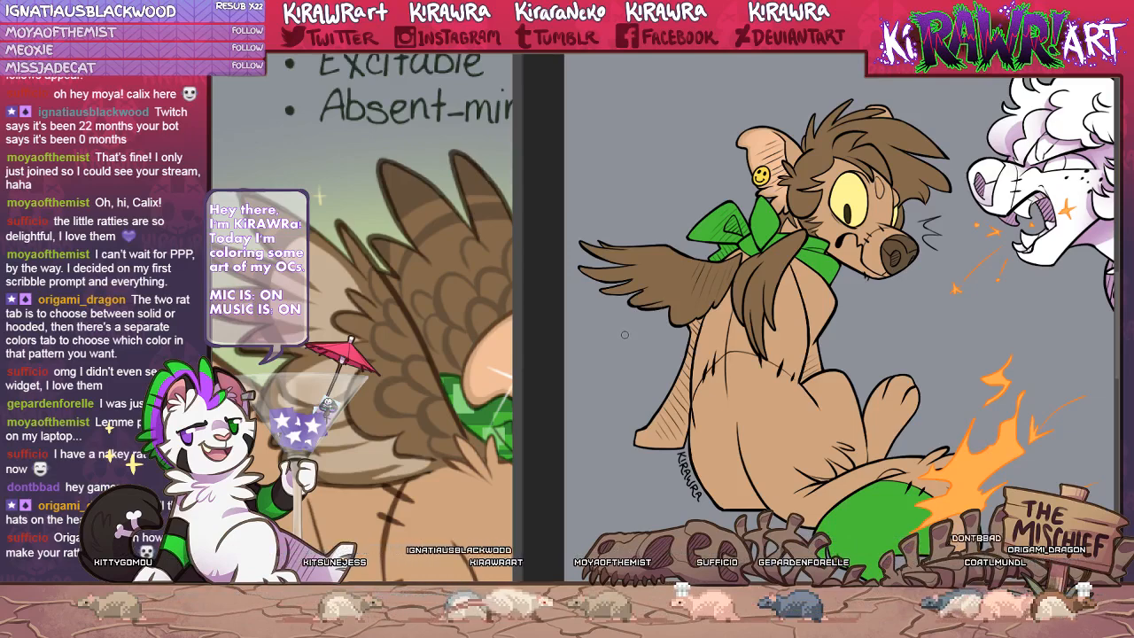
pyautogui.moveTo(622, 328); pyautogui.dragTo(624, 321)
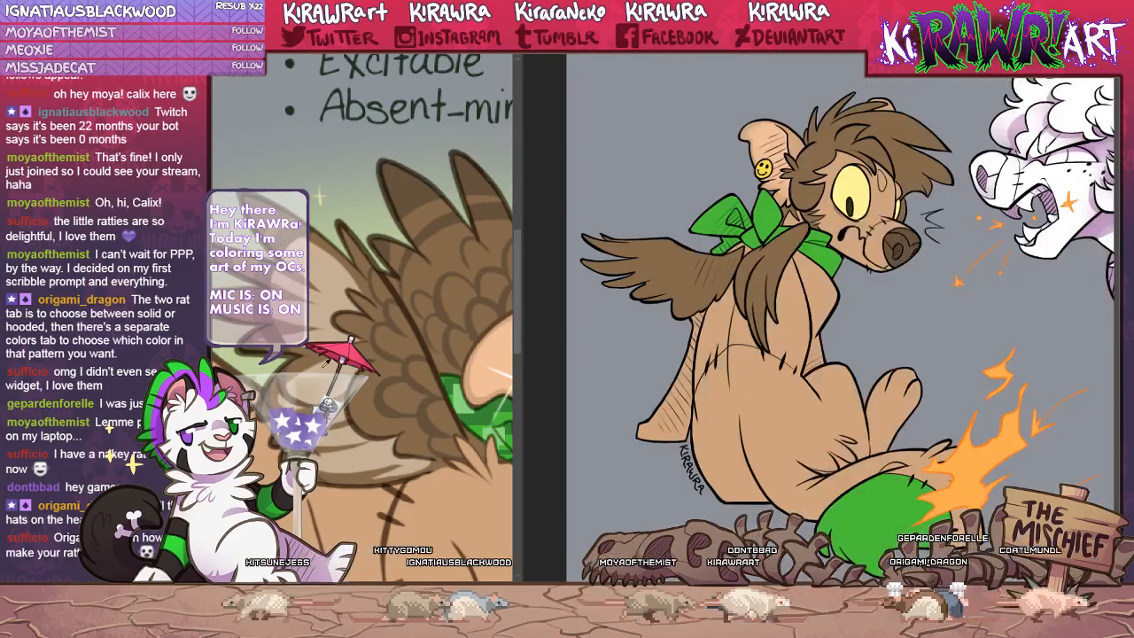
pyautogui.moveTo(747, 364); pyautogui.dragTo(765, 443)
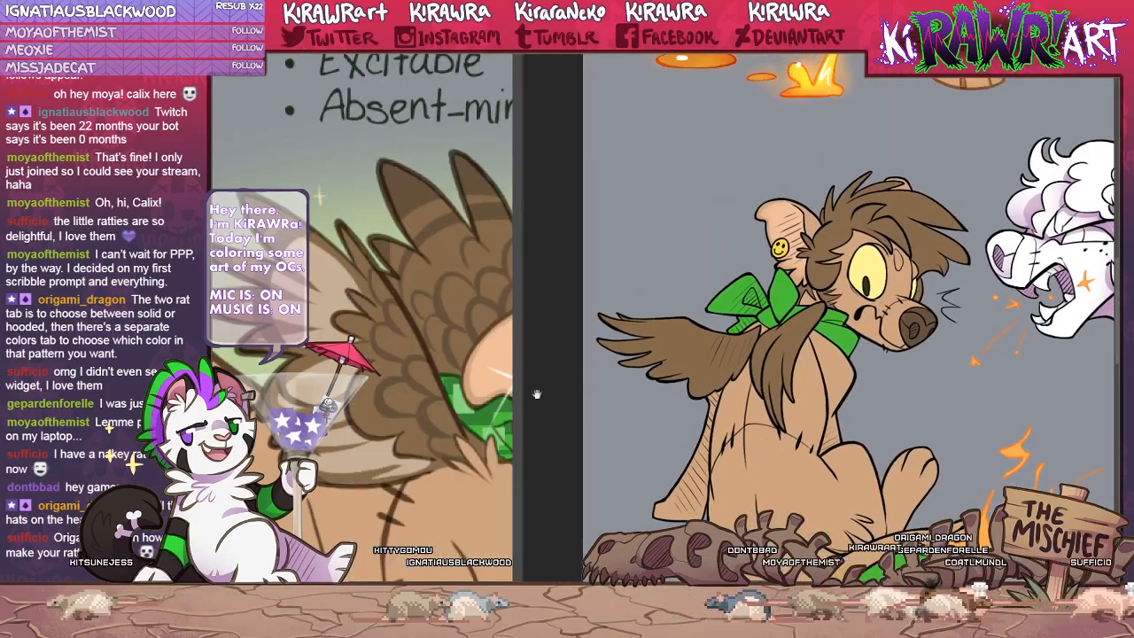
pyautogui.moveTo(534, 393); pyautogui.dragTo(548, 394)
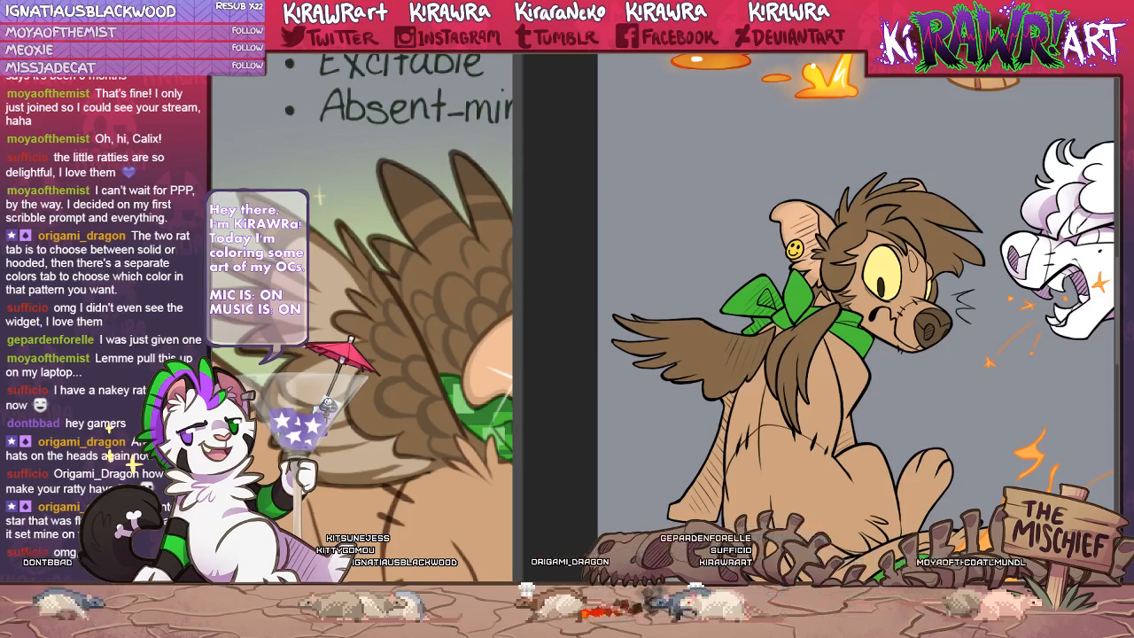
pyautogui.moveTo(740, 396); pyautogui.dragTo(765, 384)
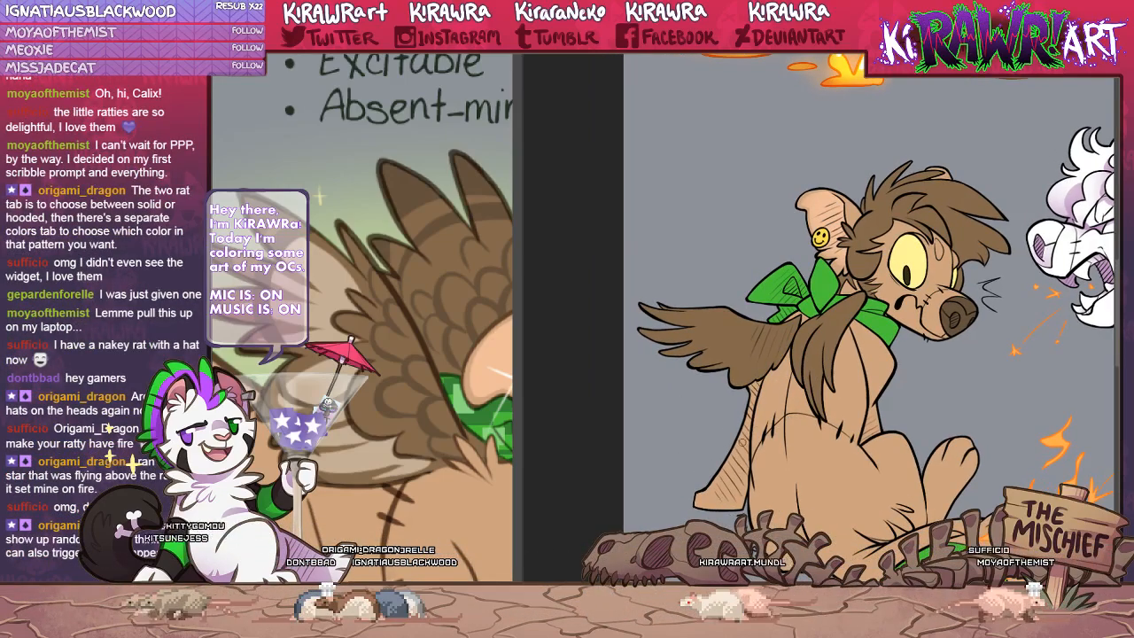
pyautogui.scroll(4, 786, 401)
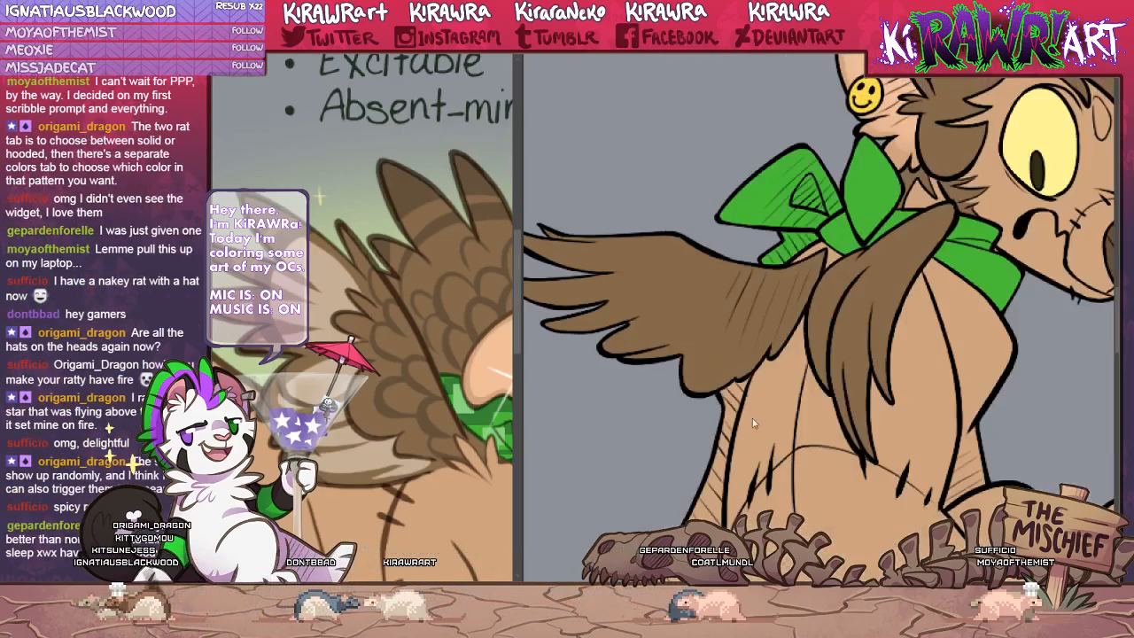
pyautogui.moveTo(920, 396); pyautogui.dragTo(848, 392)
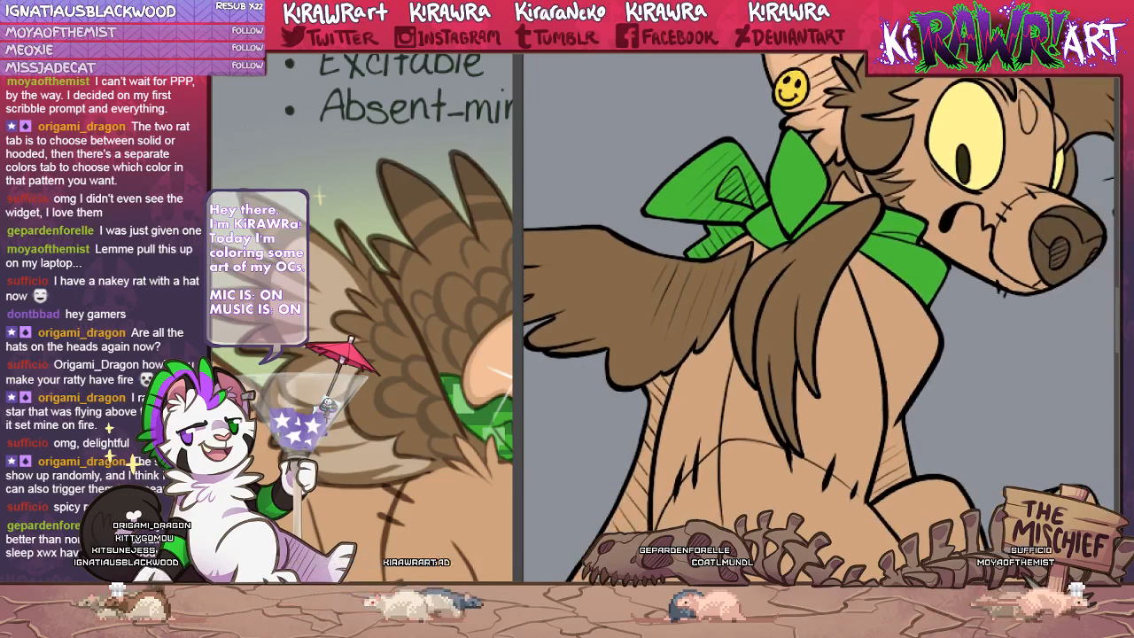
# Try white and darker brown test strokes on the feathers of the sitting character's near wing, undoing them.
pyautogui.scroll(2, 693, 353)
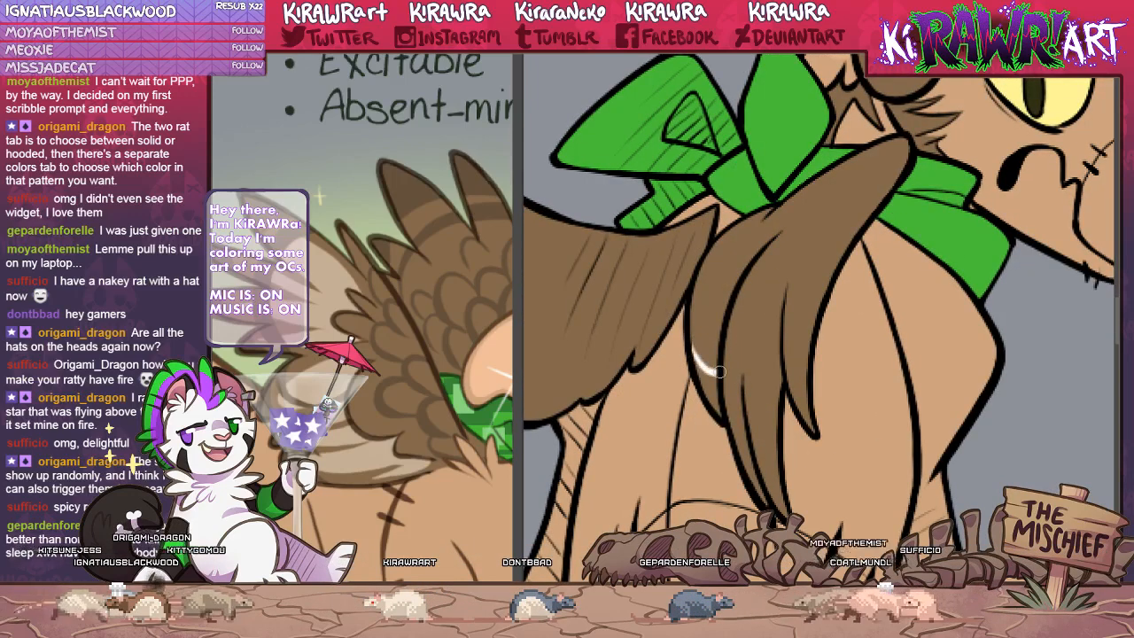
pyautogui.moveTo(693, 346); pyautogui.dragTo(715, 373)
pyautogui.hotkey('ctrl', 'z')
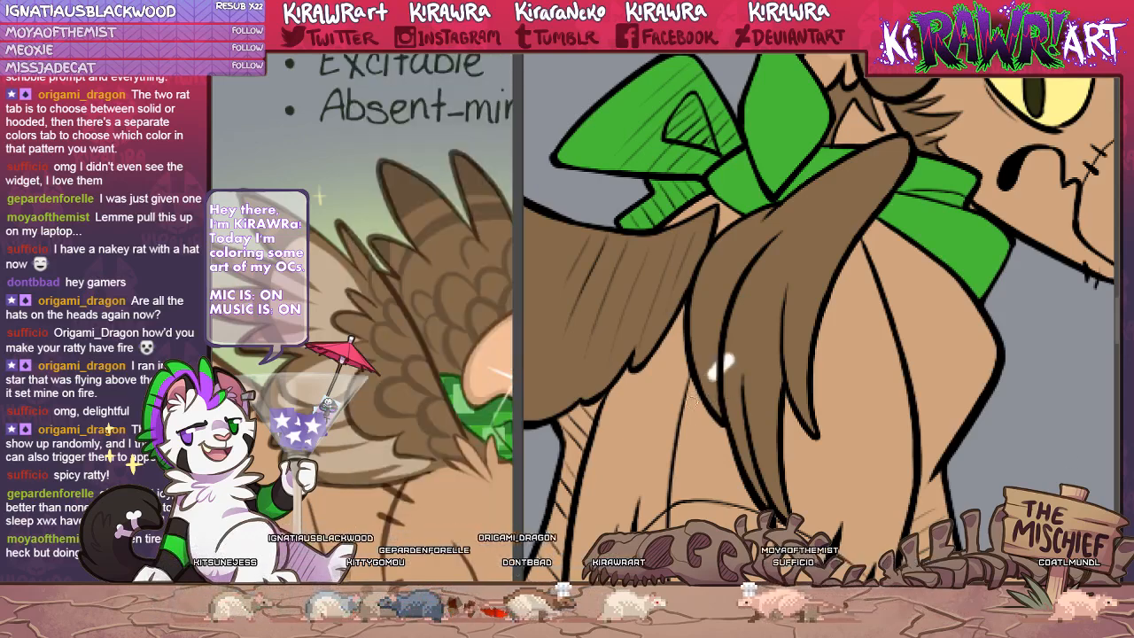
pyautogui.moveTo(691, 408); pyautogui.dragTo(733, 362)
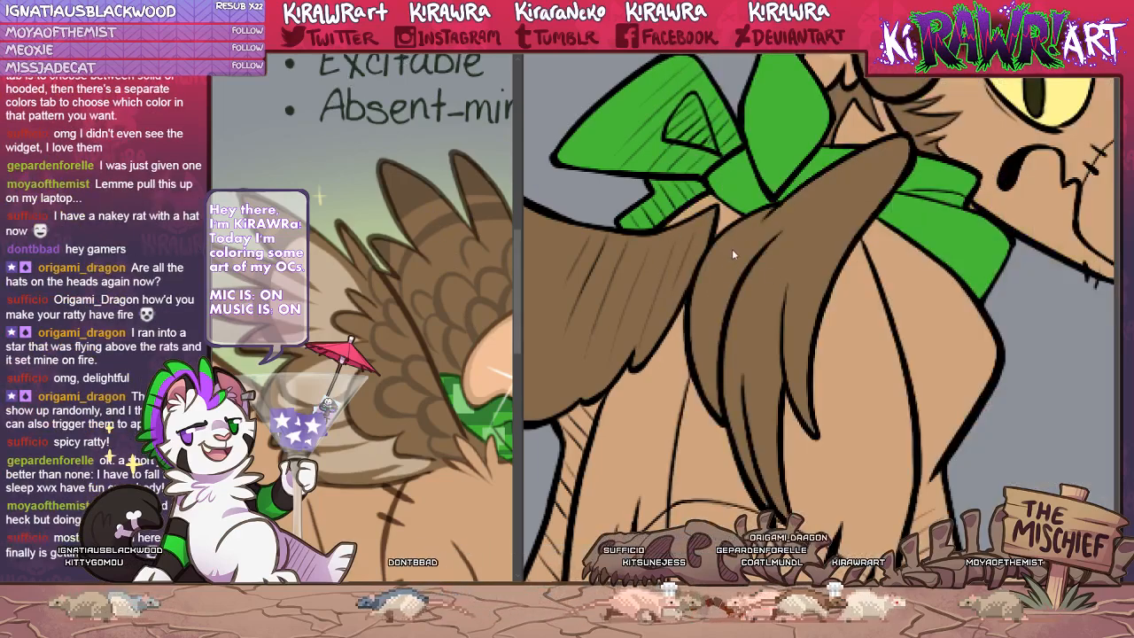
pyautogui.hotkey('ctrl', '0')
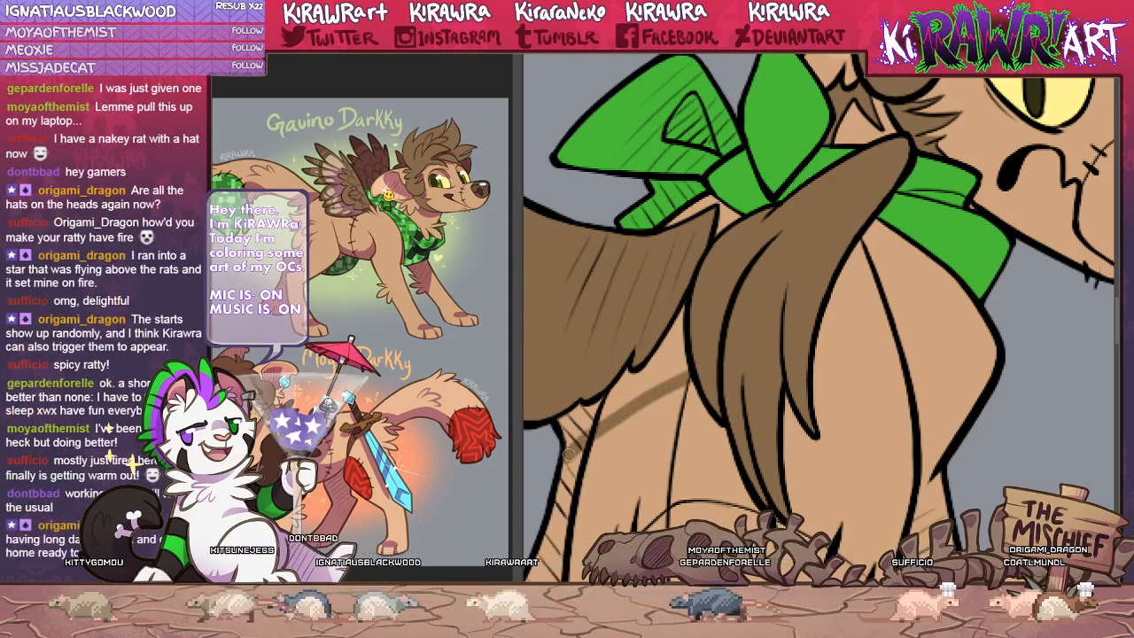
pyautogui.hotkey('ctrl', 'z')
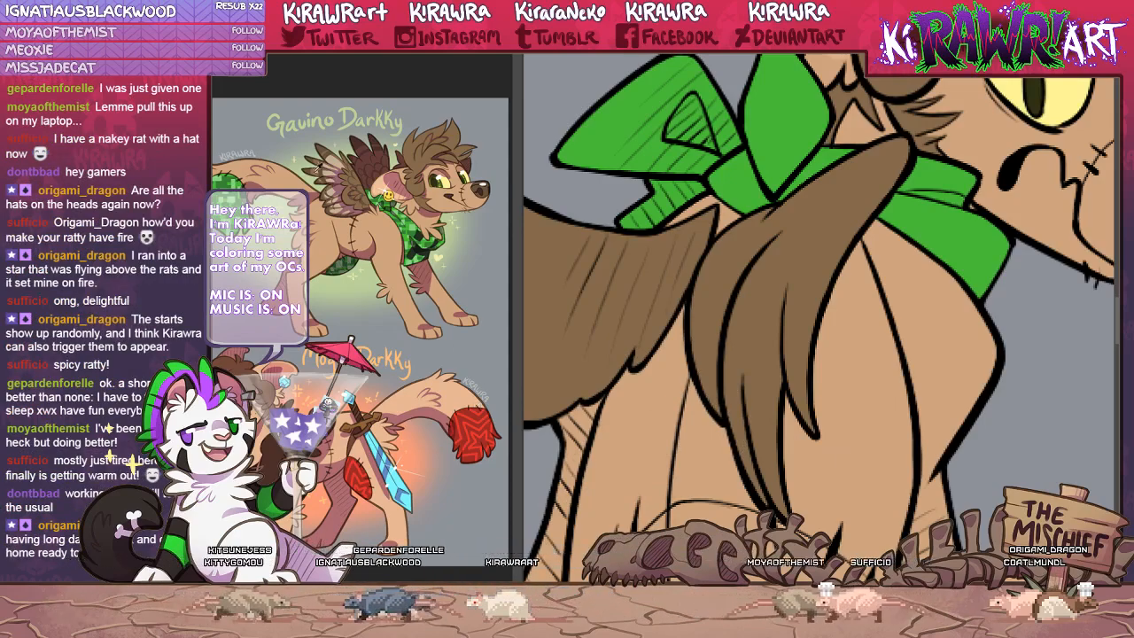
pyautogui.click(699, 336)
pyautogui.moveTo(754, 347); pyautogui.dragTo(711, 438)
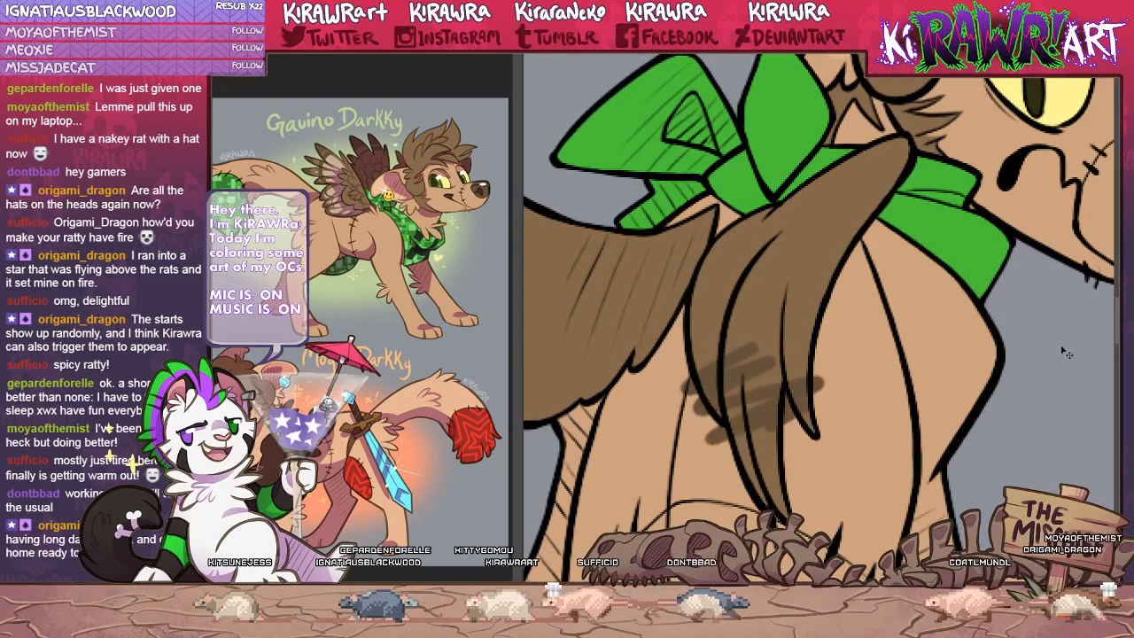
pyautogui.hotkey('ctrl', 'z')
# Paint the feather tips of the sitting character's near wing light grey.
pyautogui.moveTo(750, 388); pyautogui.dragTo(808, 388)
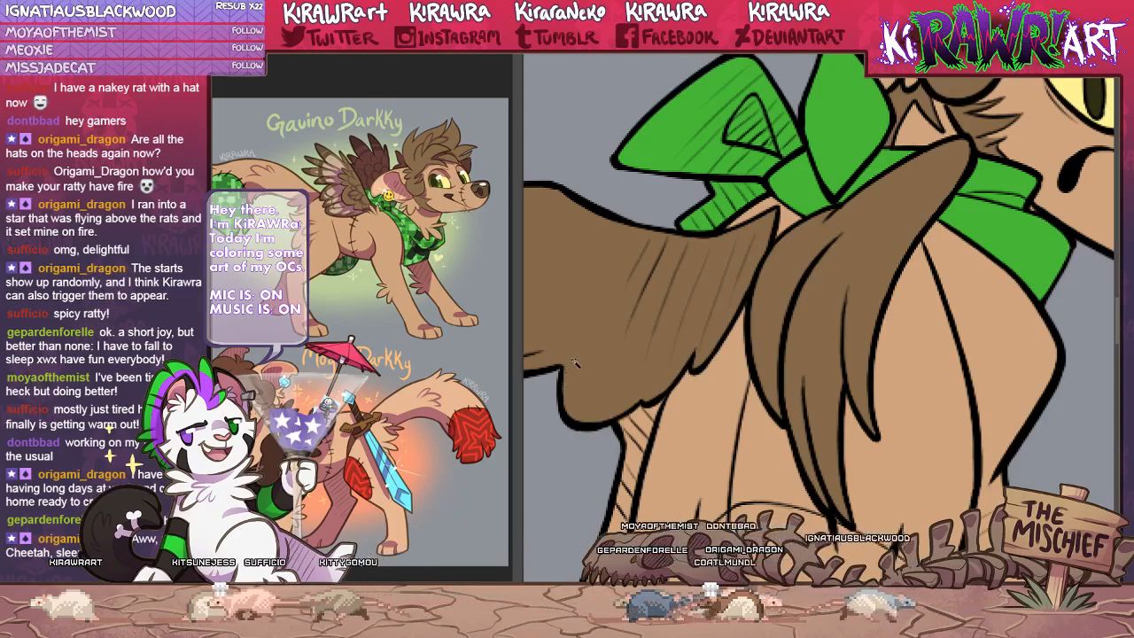
pyautogui.moveTo(575, 363); pyautogui.dragTo(762, 420)
pyautogui.moveTo(626, 410); pyautogui.dragTo(704, 413)
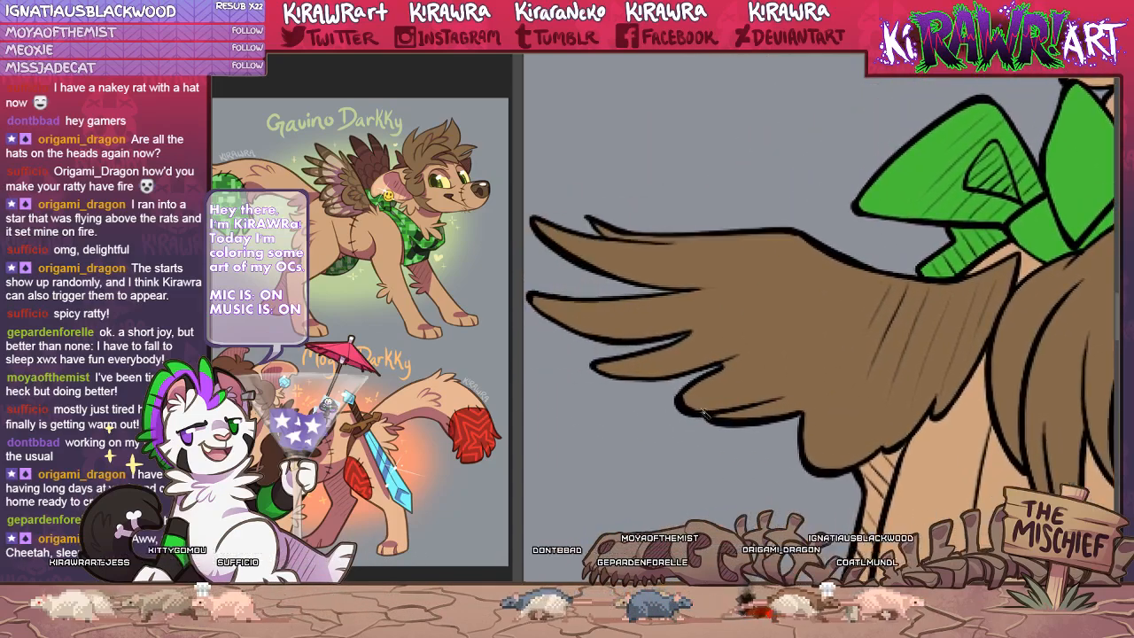
pyautogui.moveTo(808, 458); pyautogui.dragTo(521, 437)
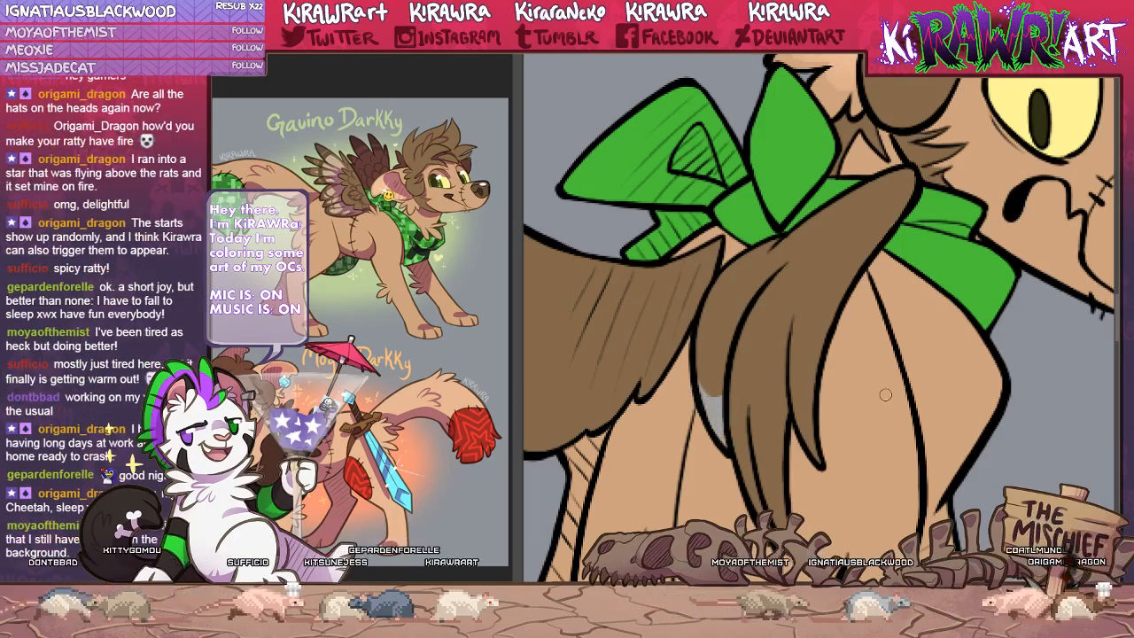
pyautogui.moveTo(770, 455); pyautogui.dragTo(701, 402)
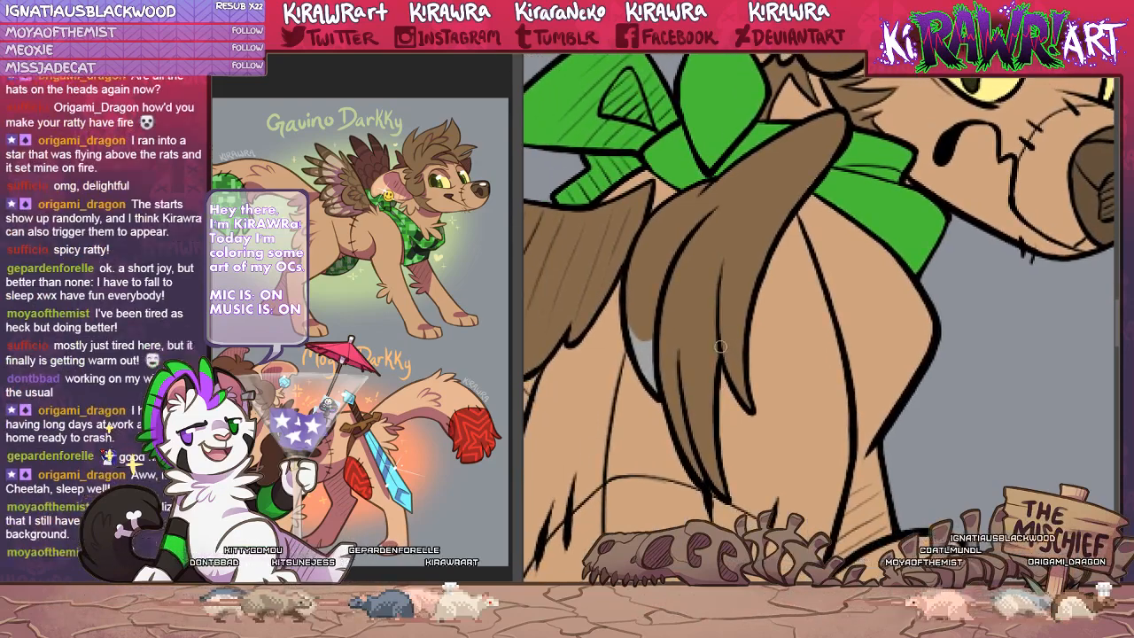
pyautogui.moveTo(721, 346)
pyautogui.mouseDown()
pyautogui.moveTo(730, 356)
pyautogui.moveTo(749, 322)
pyautogui.moveTo(734, 365)
pyautogui.moveTo(750, 399)
pyautogui.mouseUp()
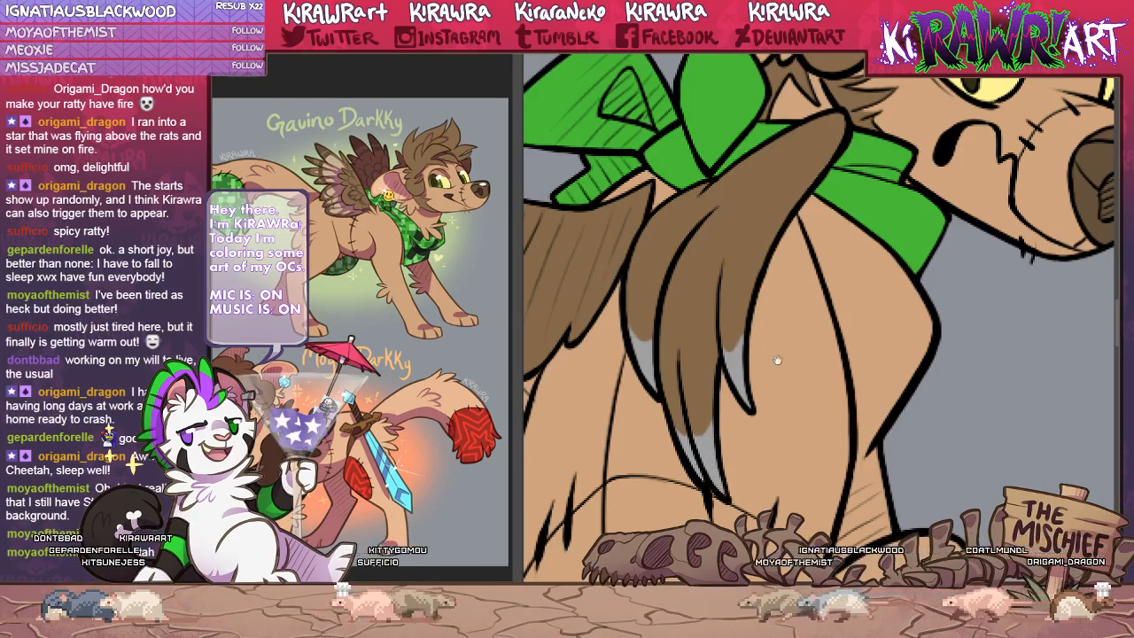
# Paint the feather tips of the sitting character's far wing light grey.
pyautogui.moveTo(770, 355); pyautogui.dragTo(998, 430)
pyautogui.moveTo(647, 443); pyautogui.dragTo(803, 443)
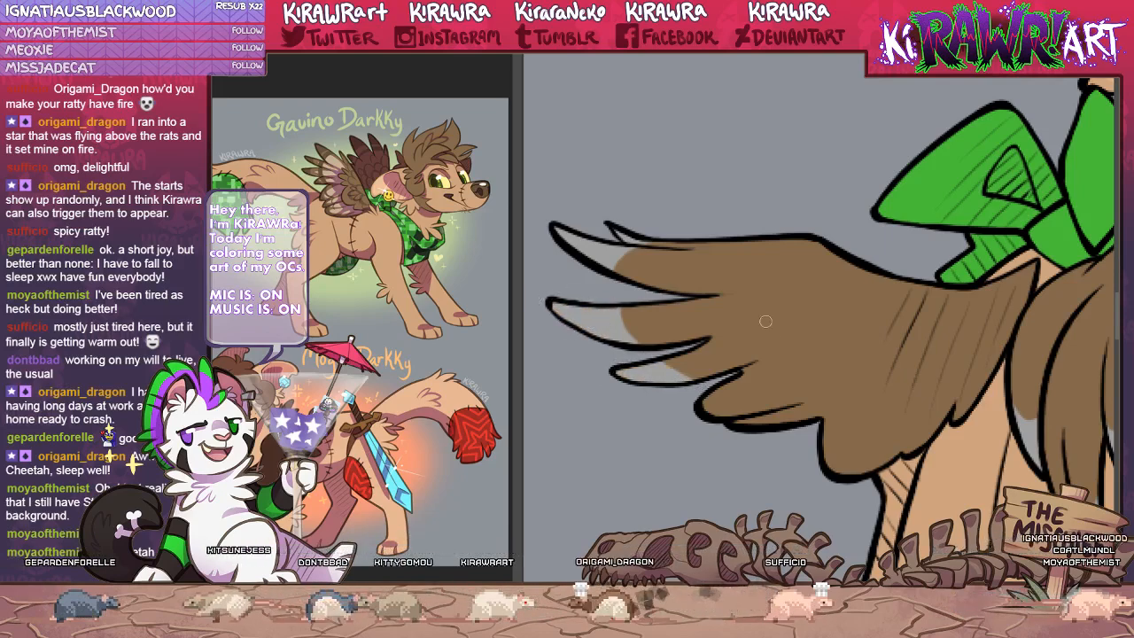
pyautogui.moveTo(760, 388); pyautogui.dragTo(631, 295)
pyautogui.moveTo(659, 360); pyautogui.dragTo(766, 410)
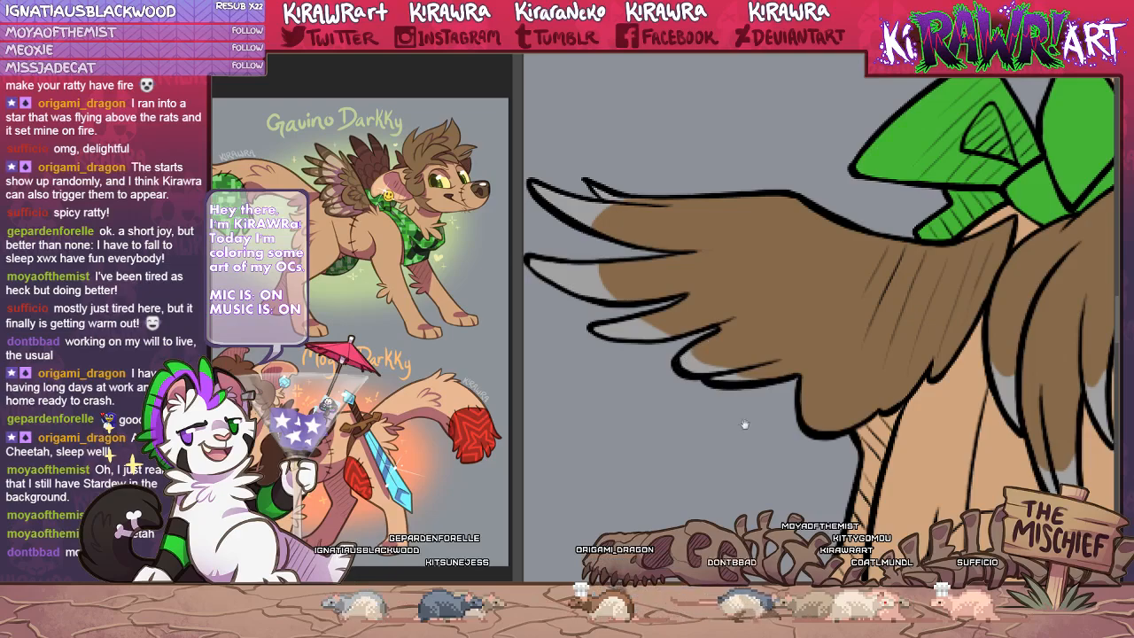
pyautogui.moveTo(744, 424); pyautogui.dragTo(586, 400)
pyautogui.moveTo(659, 393); pyautogui.dragTo(717, 342)
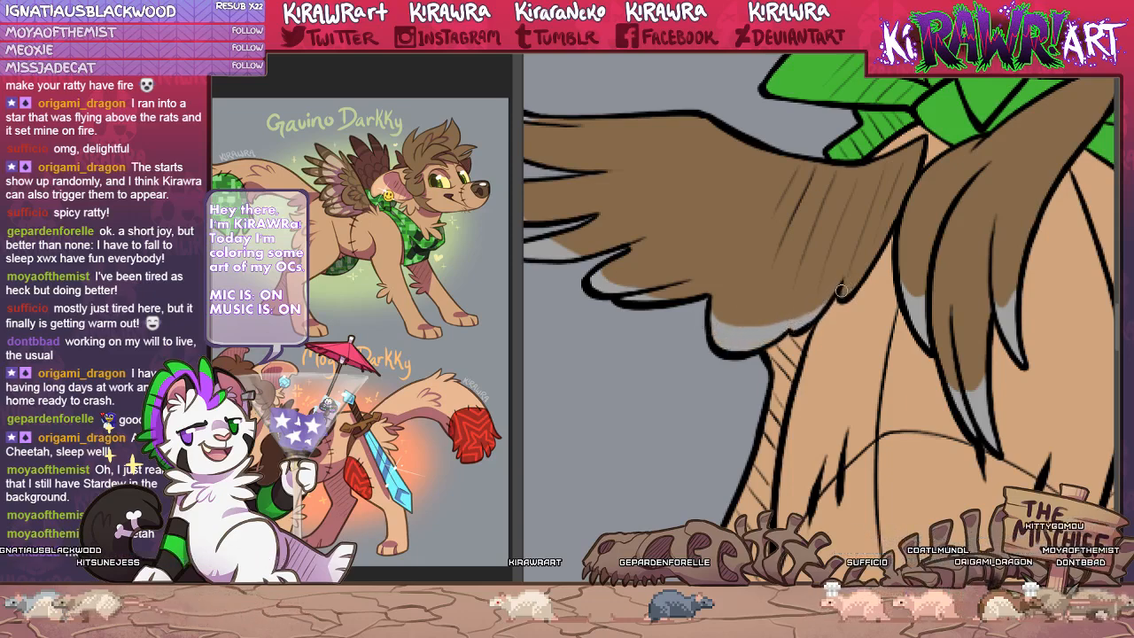
# Paint light grey bands across the feathers of both wings and clear the stray grey paint beside the near wing.
pyautogui.moveTo(596, 353)
pyautogui.mouseDown()
pyautogui.moveTo(777, 413)
pyautogui.moveTo(782, 455)
pyautogui.mouseUp()
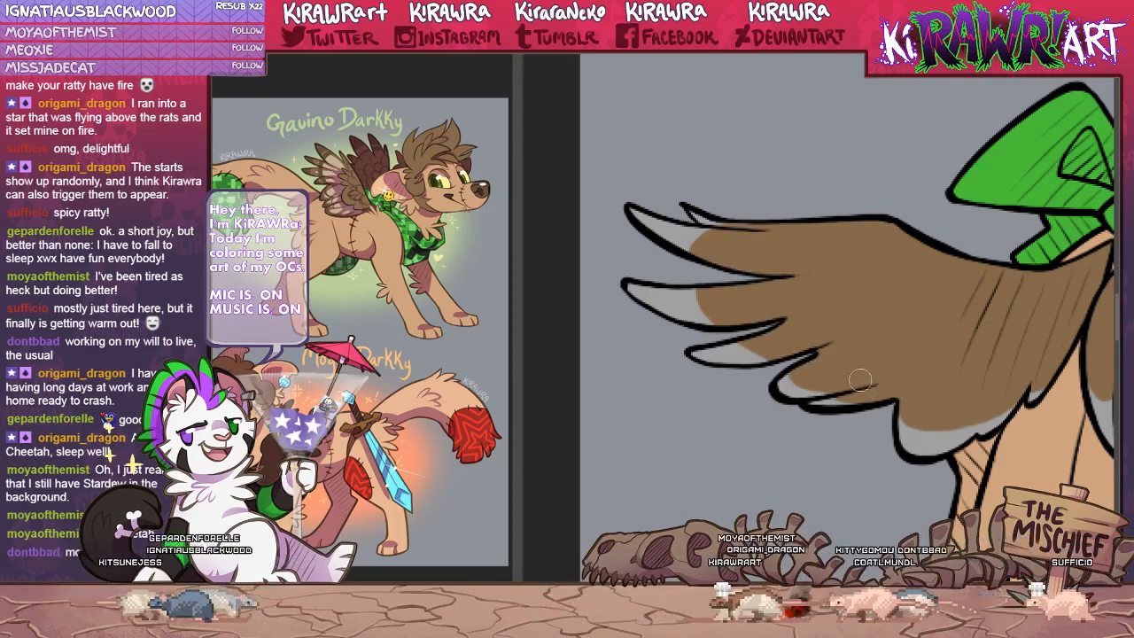
pyautogui.hotkey('ctrl', 'z')
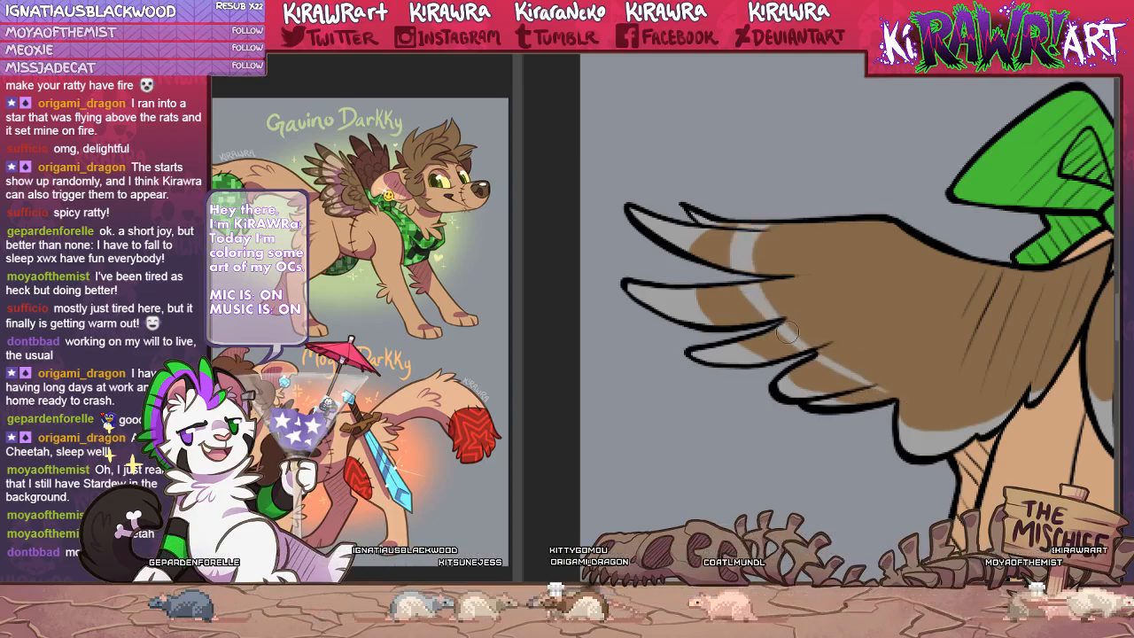
pyautogui.moveTo(831, 399); pyautogui.dragTo(636, 363)
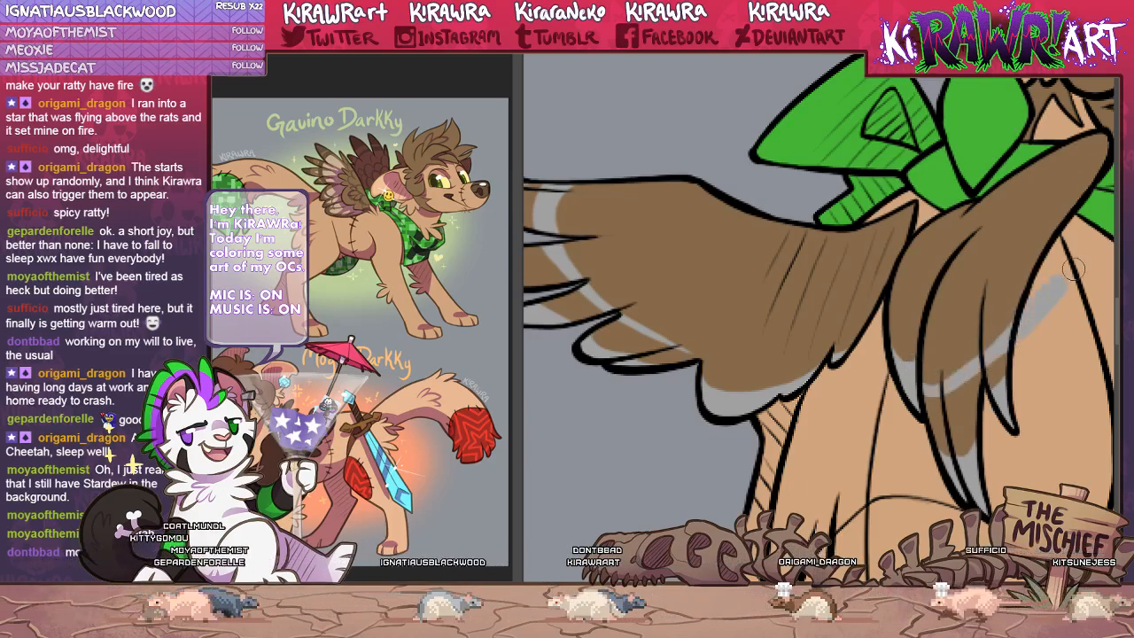
pyautogui.hotkey('ctrl', 'z')
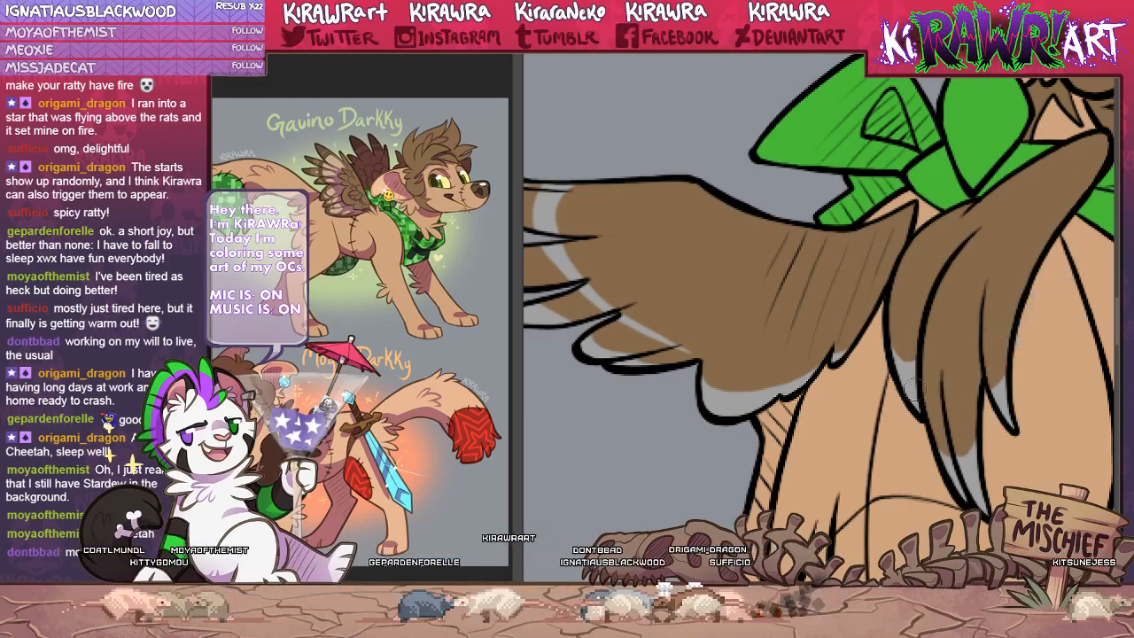
pyautogui.moveTo(914, 392); pyautogui.dragTo(740, 381)
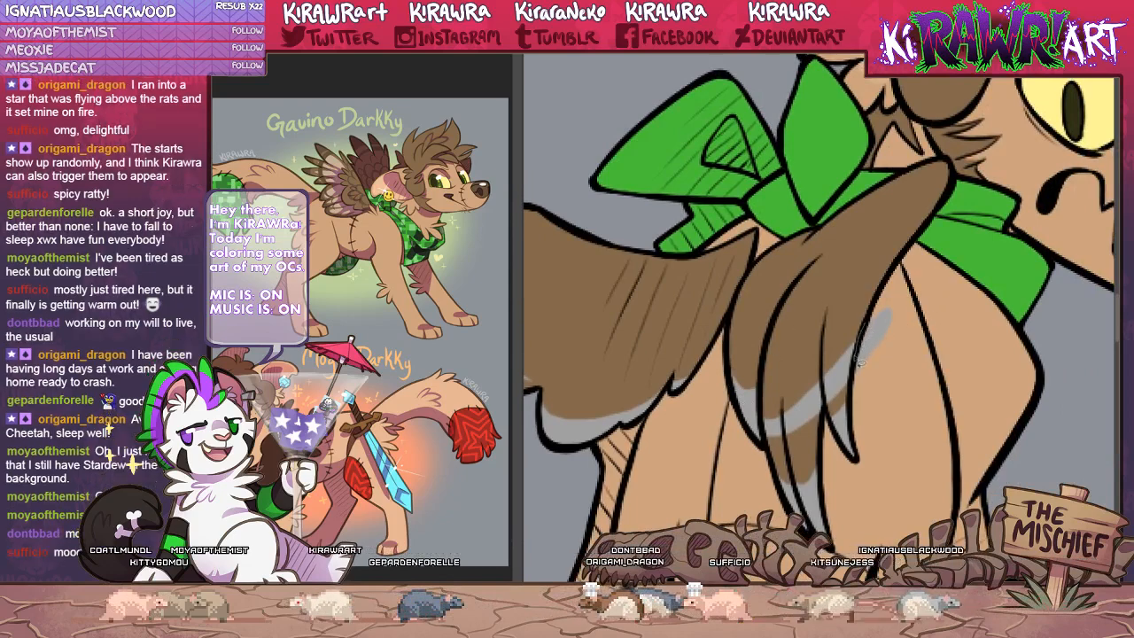
pyautogui.moveTo(886, 295); pyautogui.dragTo(888, 297)
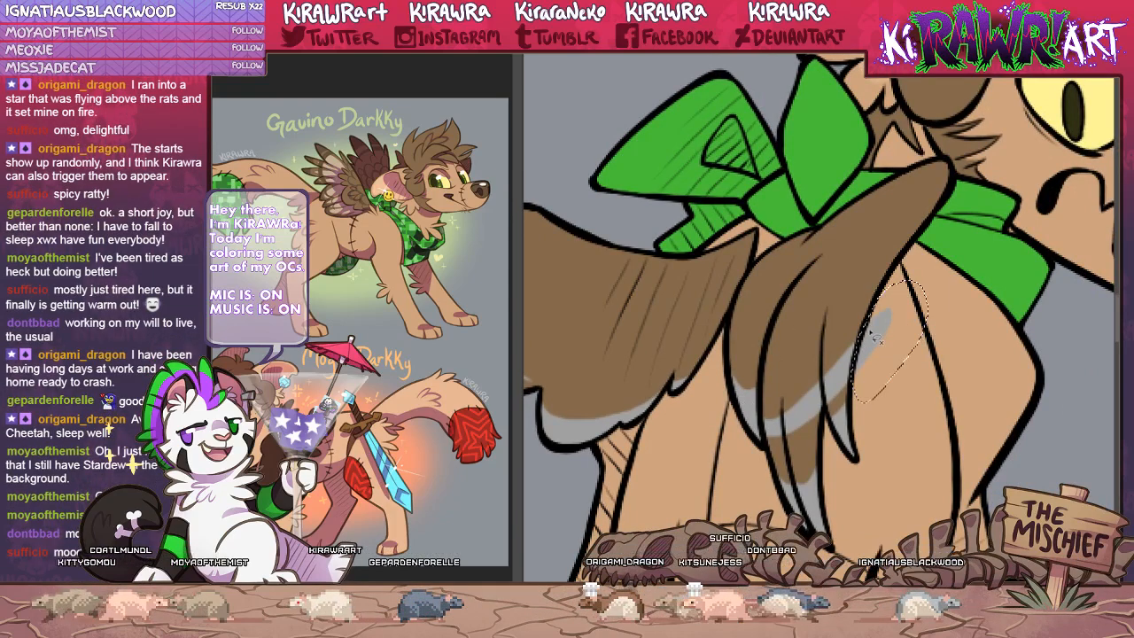
pyautogui.press('Delete')
pyautogui.hotkey('ctrl', 'd')
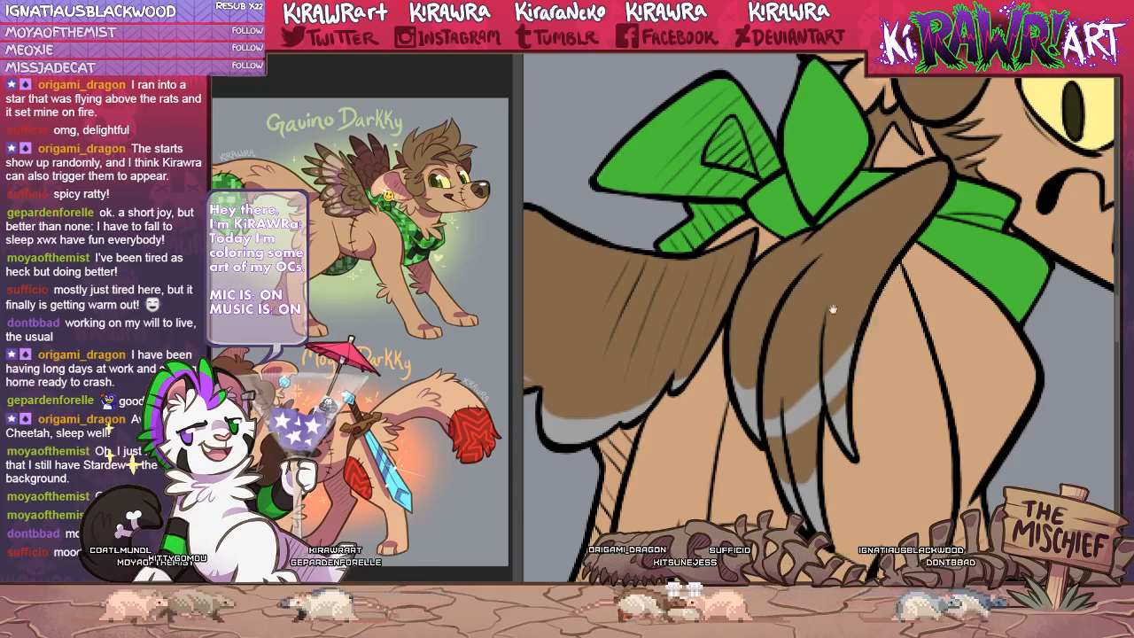
# Paint rows of light grey scalloped feather markings over the upper part of the sitting character's far wing.
pyautogui.moveTo(911, 334); pyautogui.dragTo(1090, 320)
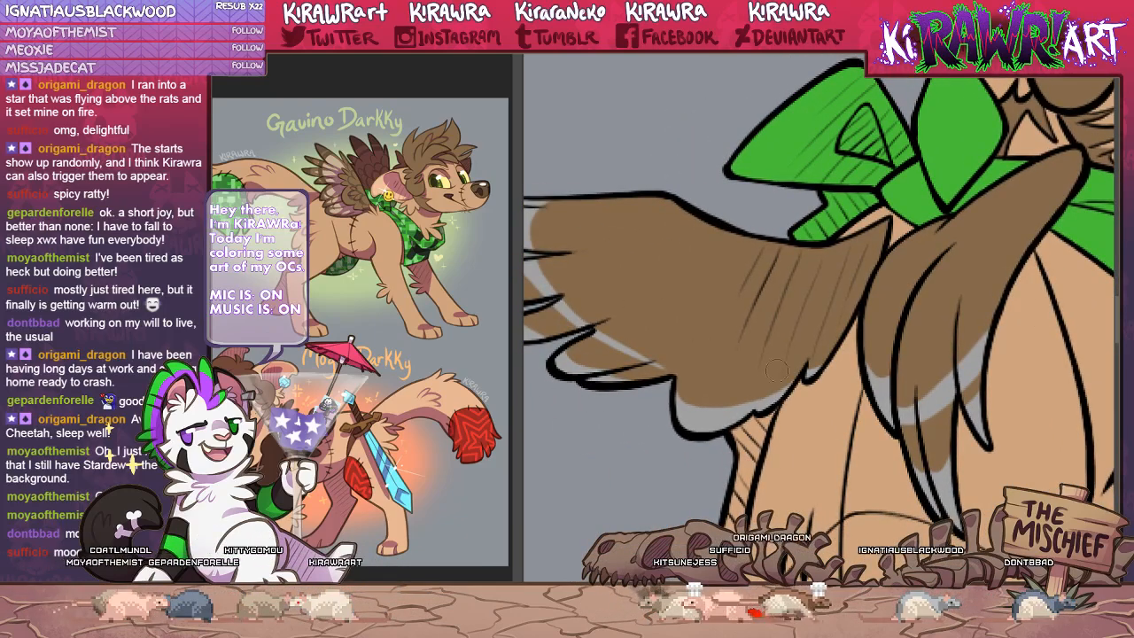
pyautogui.moveTo(746, 399); pyautogui.dragTo(706, 394)
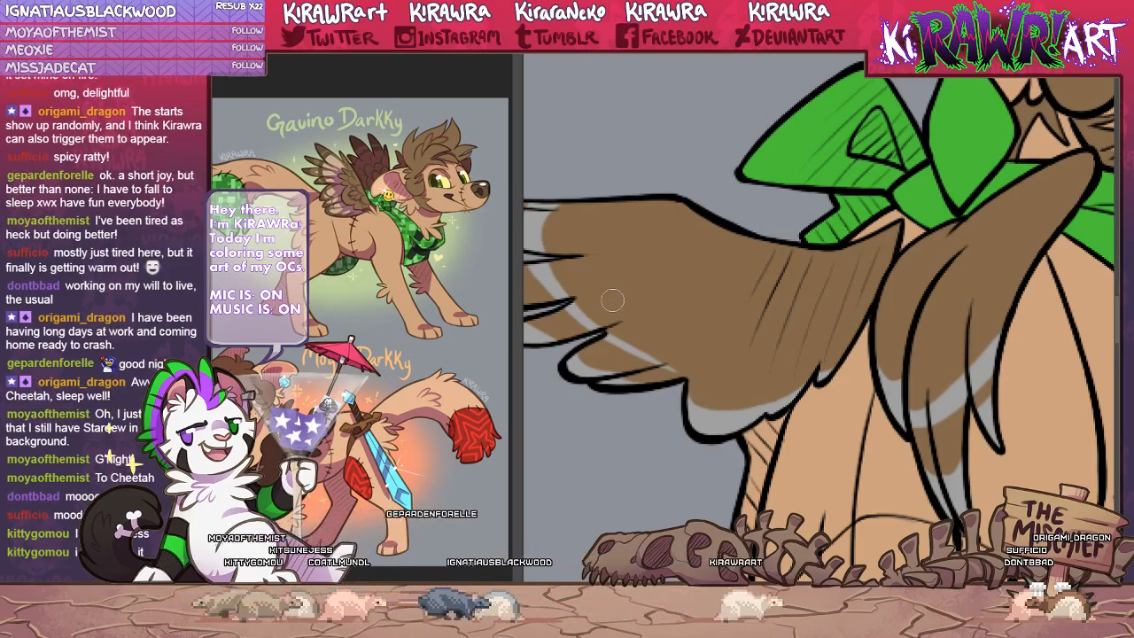
pyautogui.moveTo(740, 395); pyautogui.dragTo(799, 428)
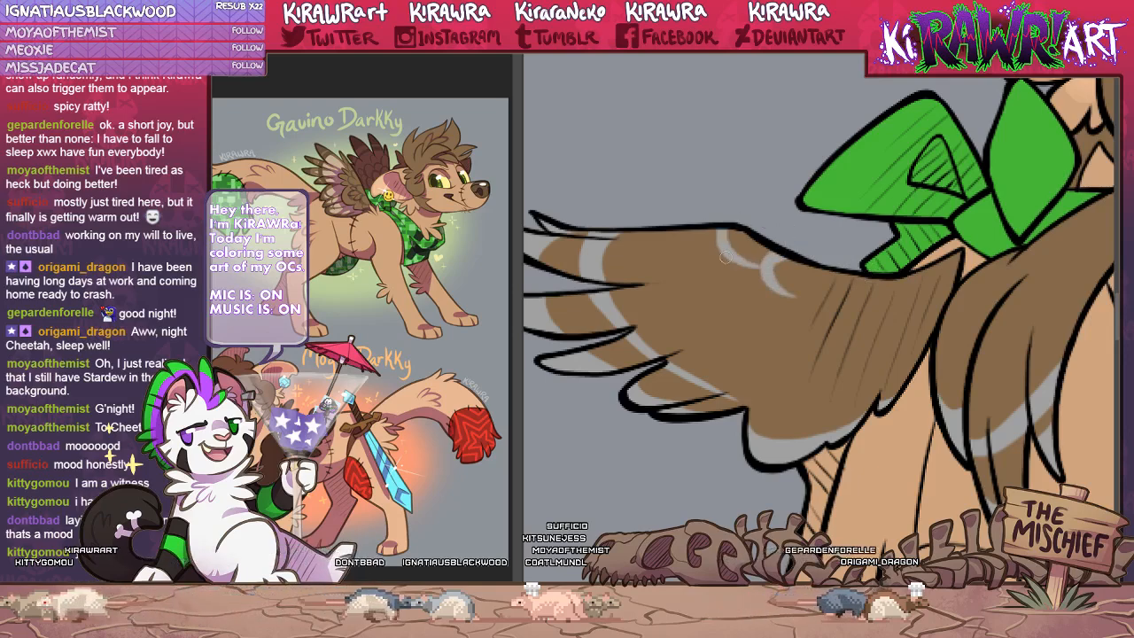
pyautogui.moveTo(701, 276); pyautogui.dragTo(746, 298)
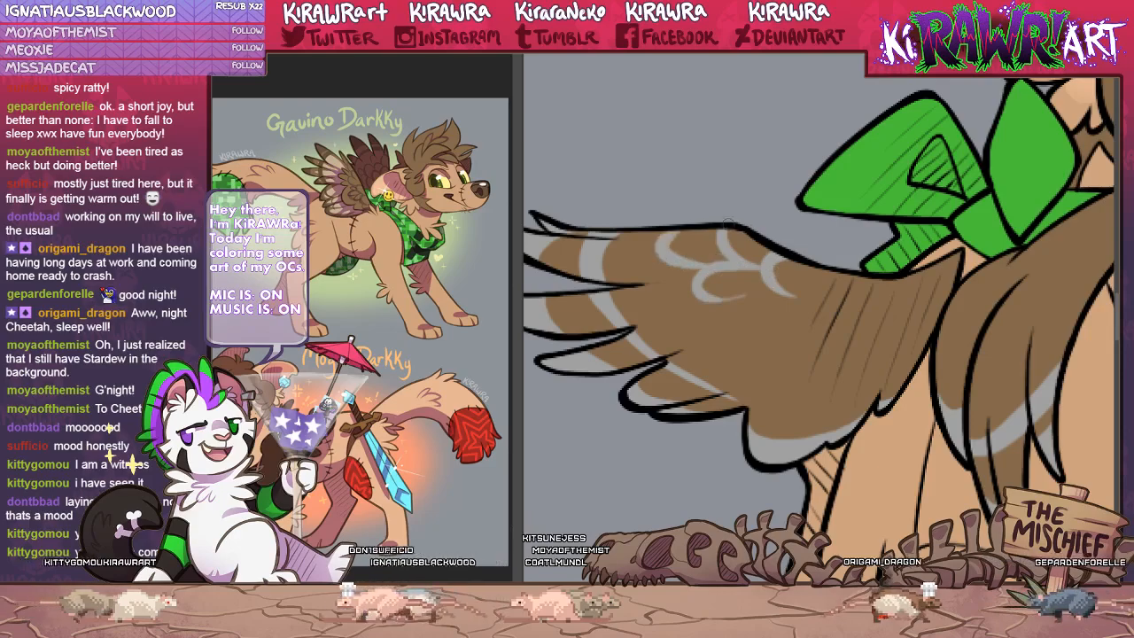
pyautogui.moveTo(666, 236); pyautogui.dragTo(706, 270)
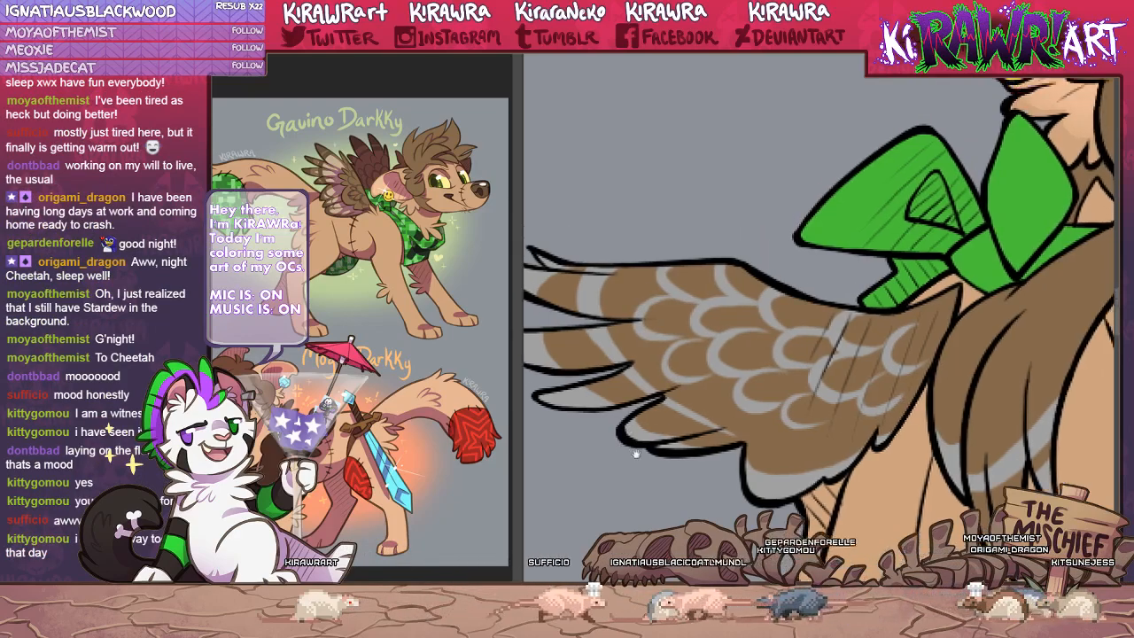
pyautogui.scroll(4, 738, 390)
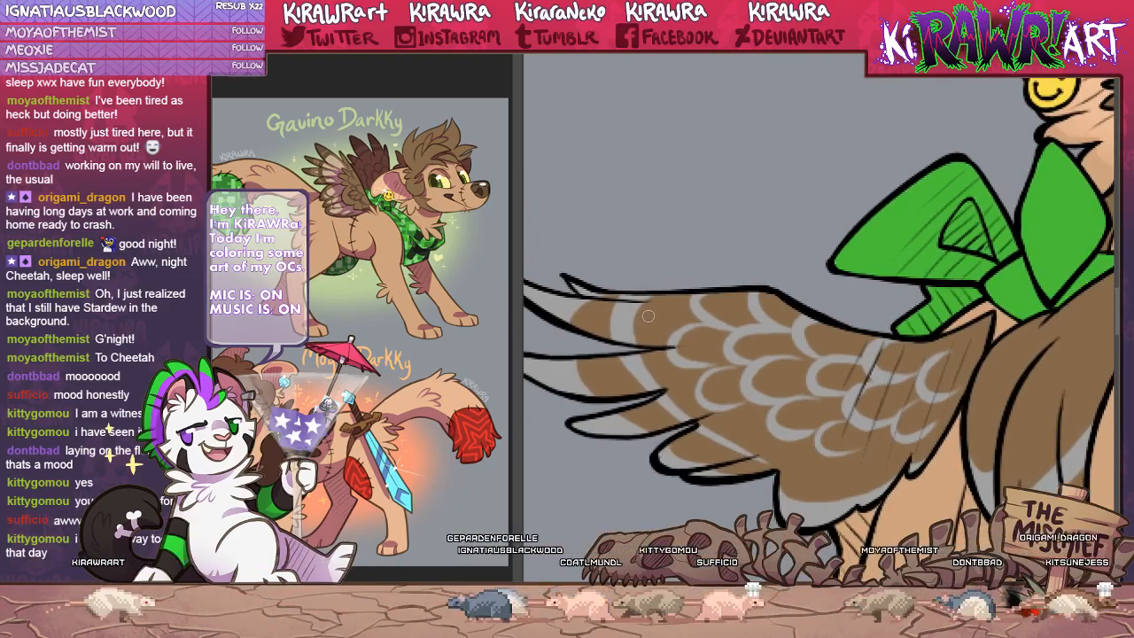
# Add light grey scalloped feather markings to the upper part of the sitting character's near wing.
pyautogui.moveTo(871, 356)
pyautogui.mouseDown()
pyautogui.moveTo(624, 381)
pyautogui.moveTo(624, 340)
pyautogui.mouseUp()
pyautogui.moveTo(935, 399); pyautogui.dragTo(984, 422)
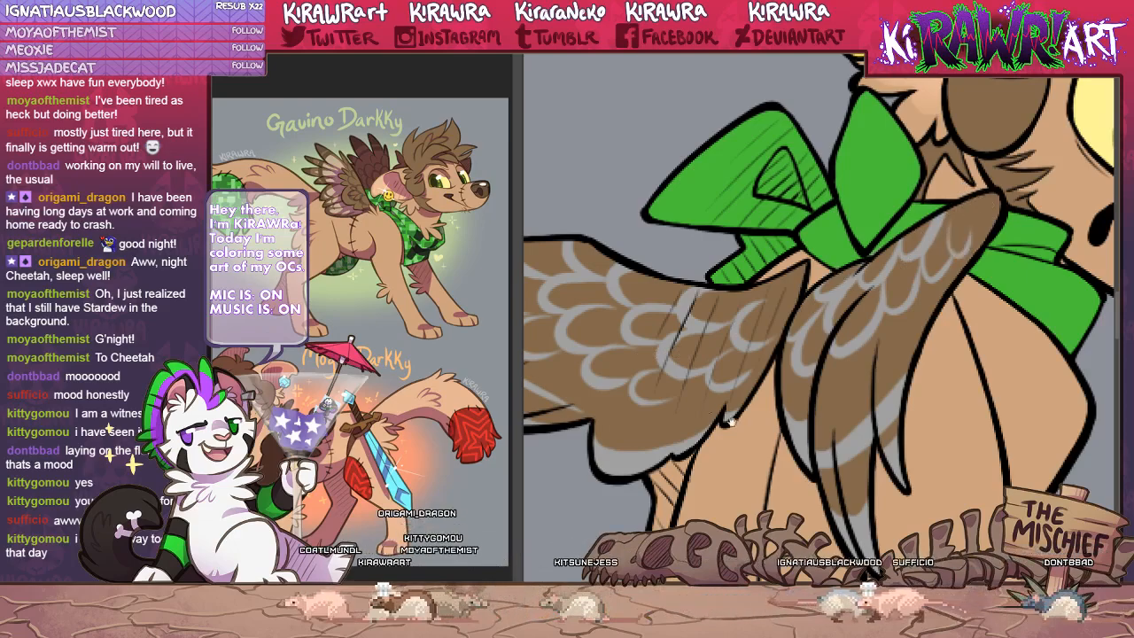
pyautogui.moveTo(729, 421); pyautogui.dragTo(824, 409)
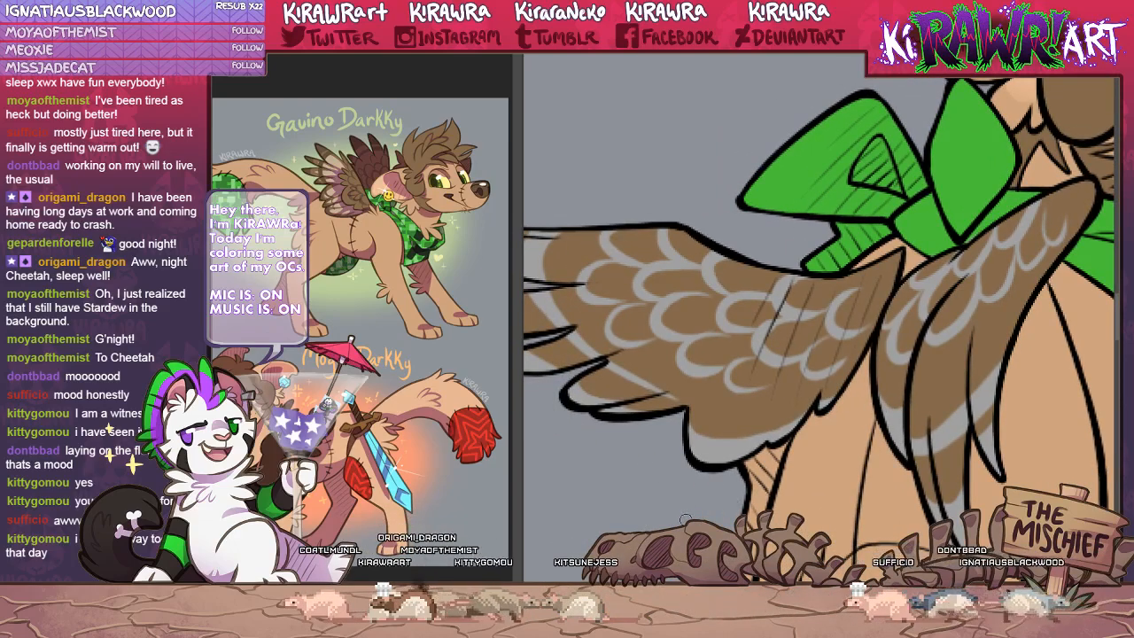
pyautogui.moveTo(813, 470); pyautogui.dragTo(792, 475)
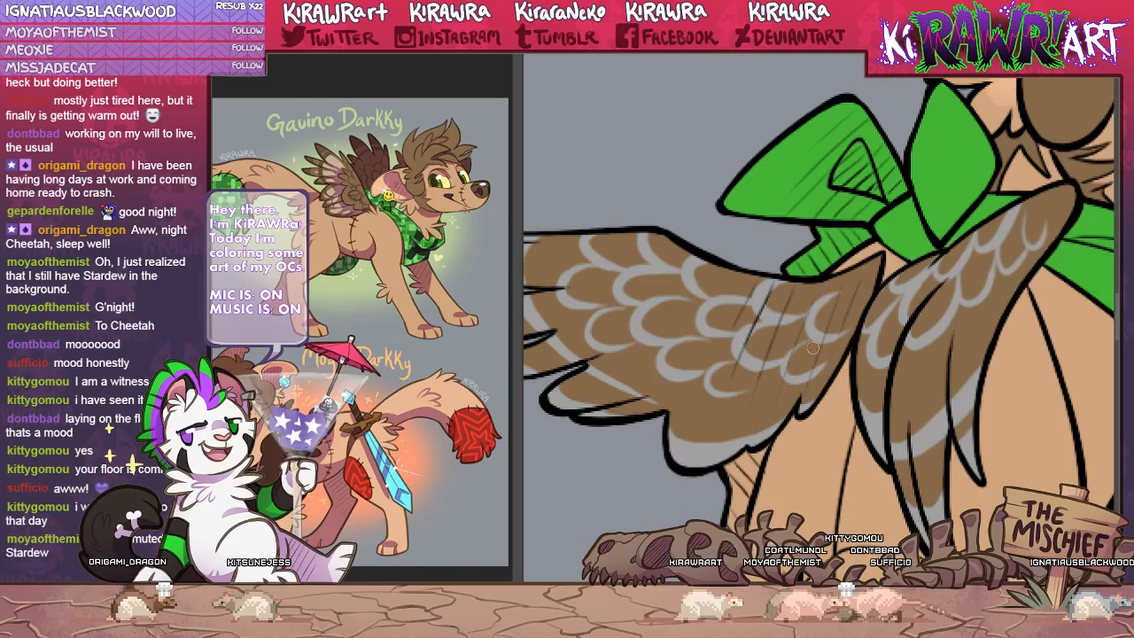
pyautogui.moveTo(806, 389); pyautogui.dragTo(775, 391)
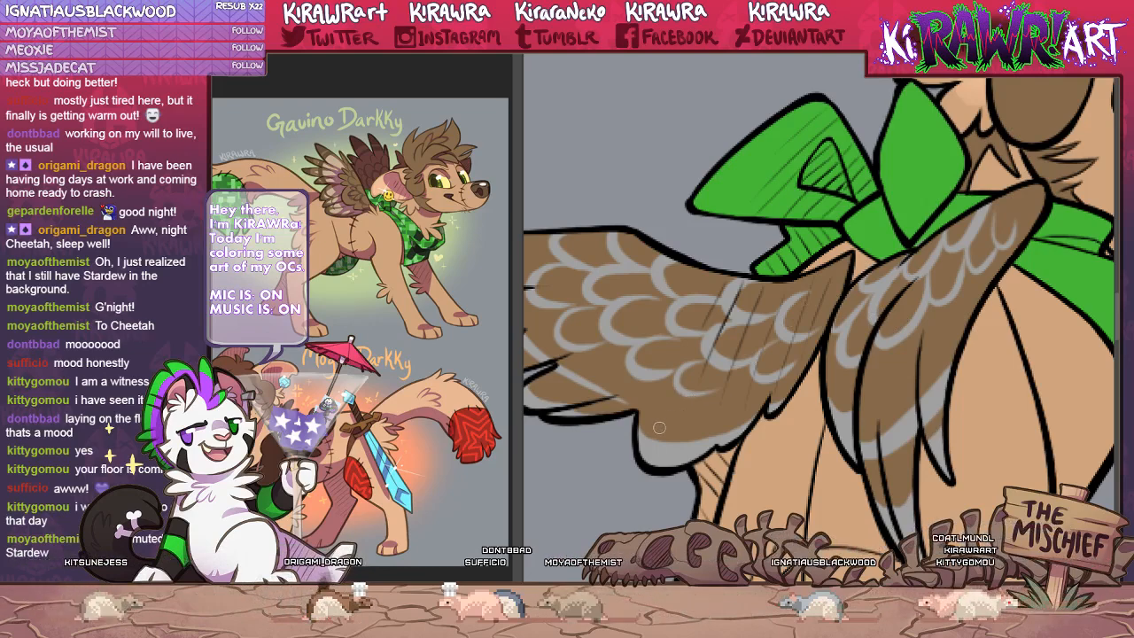
# Recolour the light grey feather tips, bands and scallops on both wings to a darker brown.
pyautogui.scroll(-3, 743, 445)
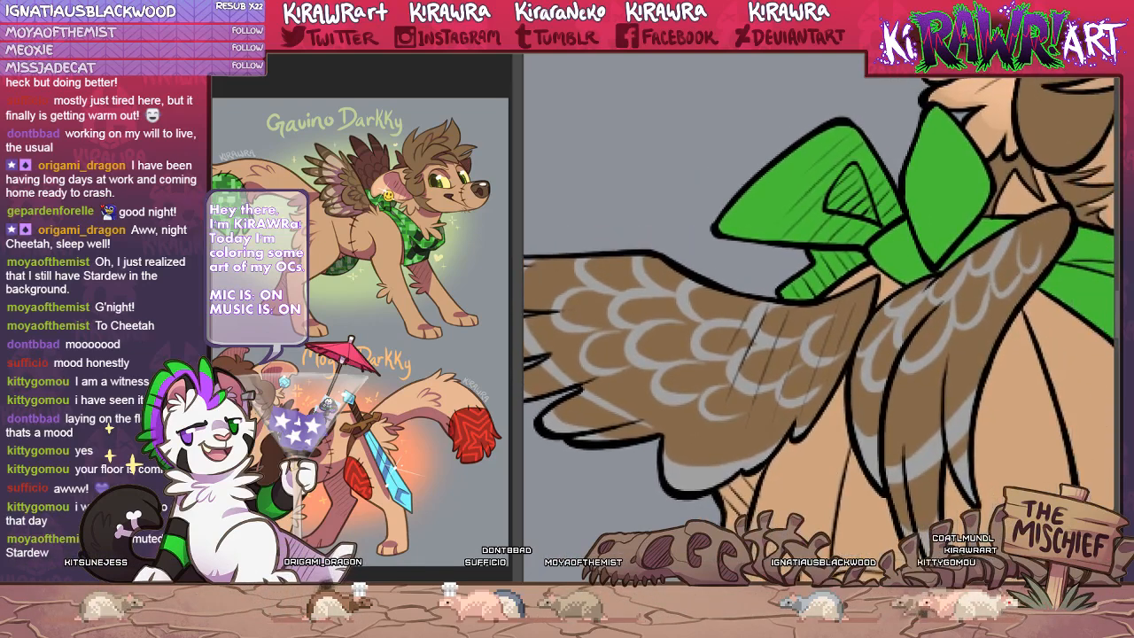
pyautogui.scroll(-4, 884, 379)
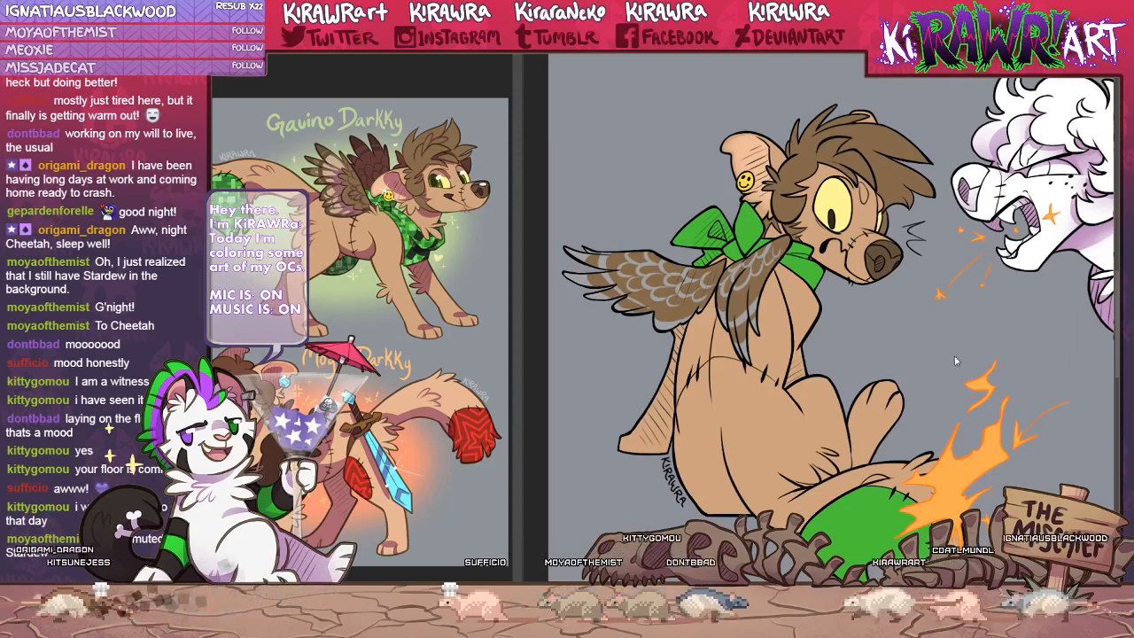
pyautogui.press('e')
pyautogui.moveTo(641, 274); pyautogui.dragTo(740, 282)
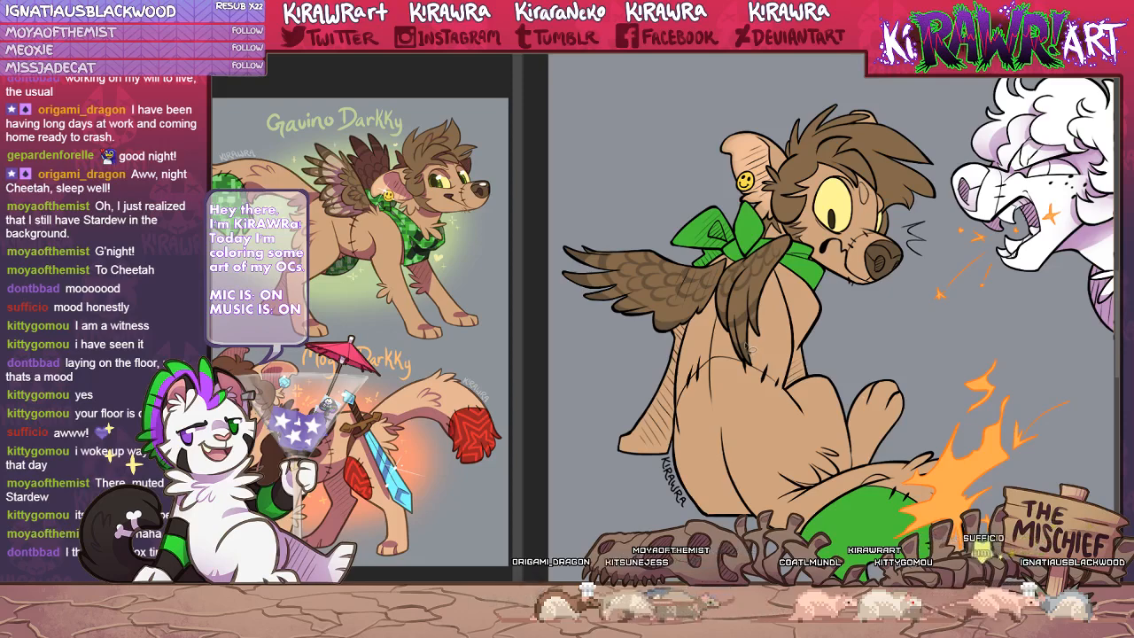
pyautogui.moveTo(727, 414); pyautogui.dragTo(676, 397)
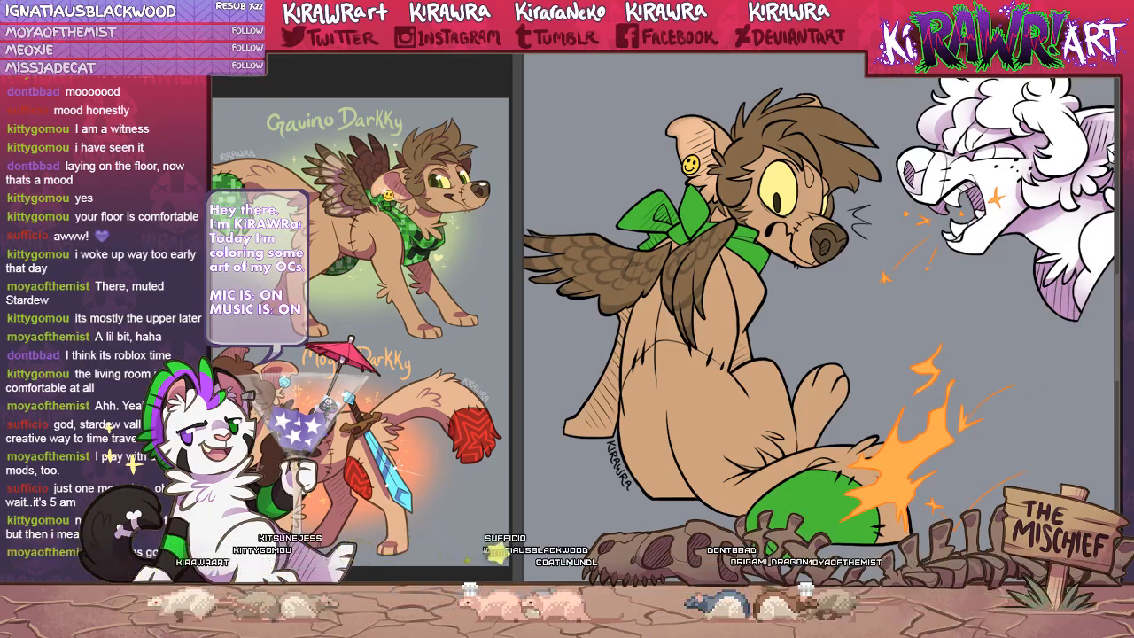
pyautogui.moveTo(781, 430); pyautogui.dragTo(808, 425)
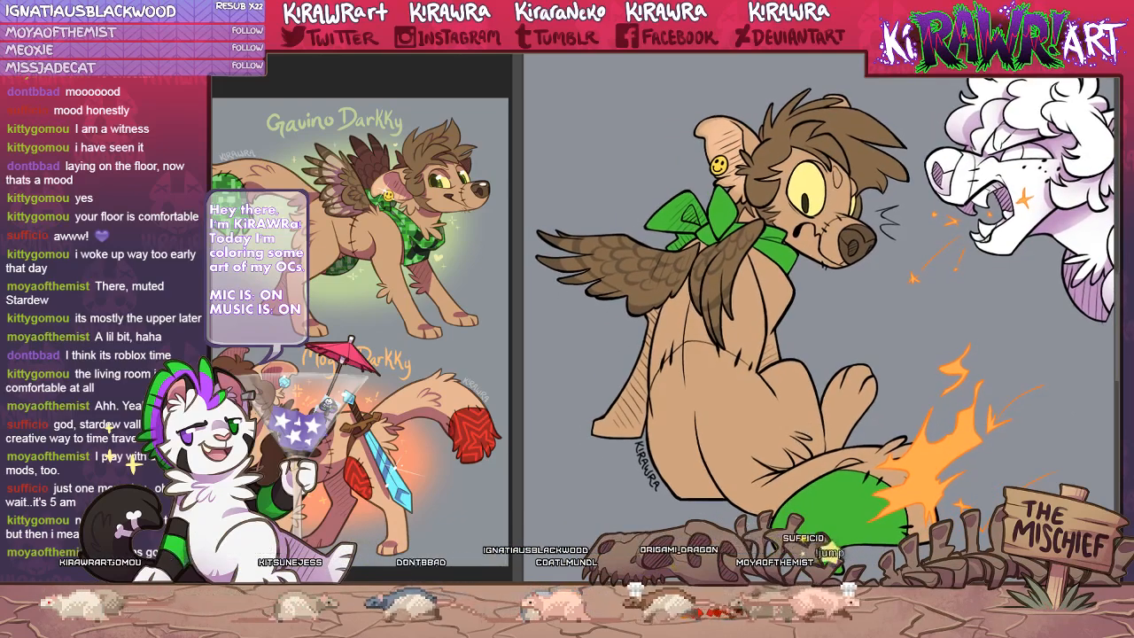
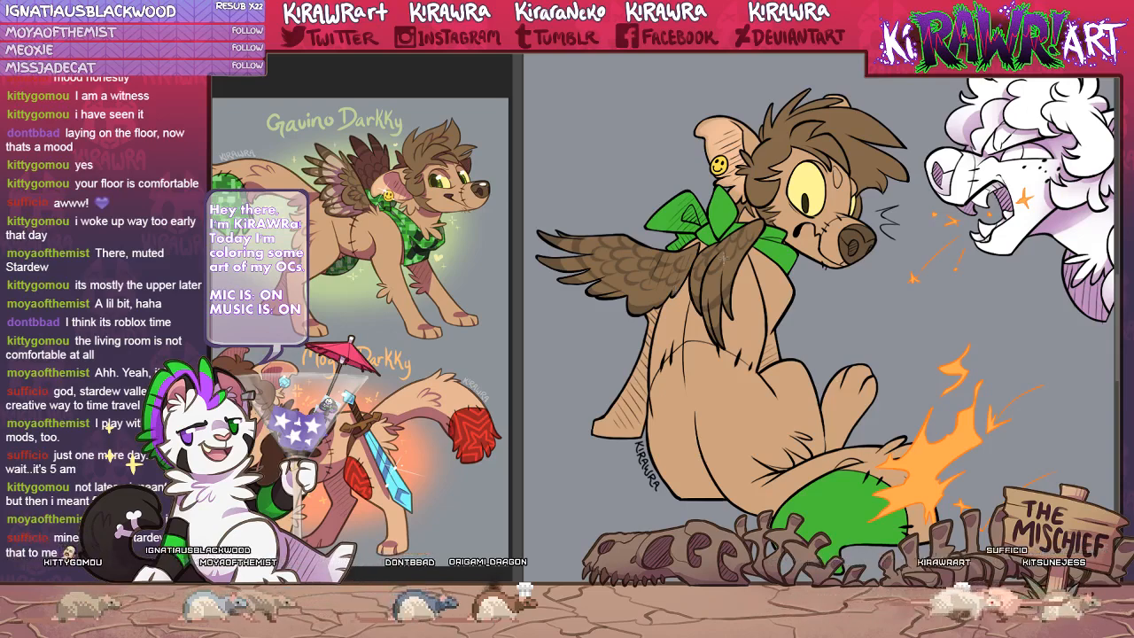
pyautogui.moveTo(708, 418); pyautogui.dragTo(663, 382)
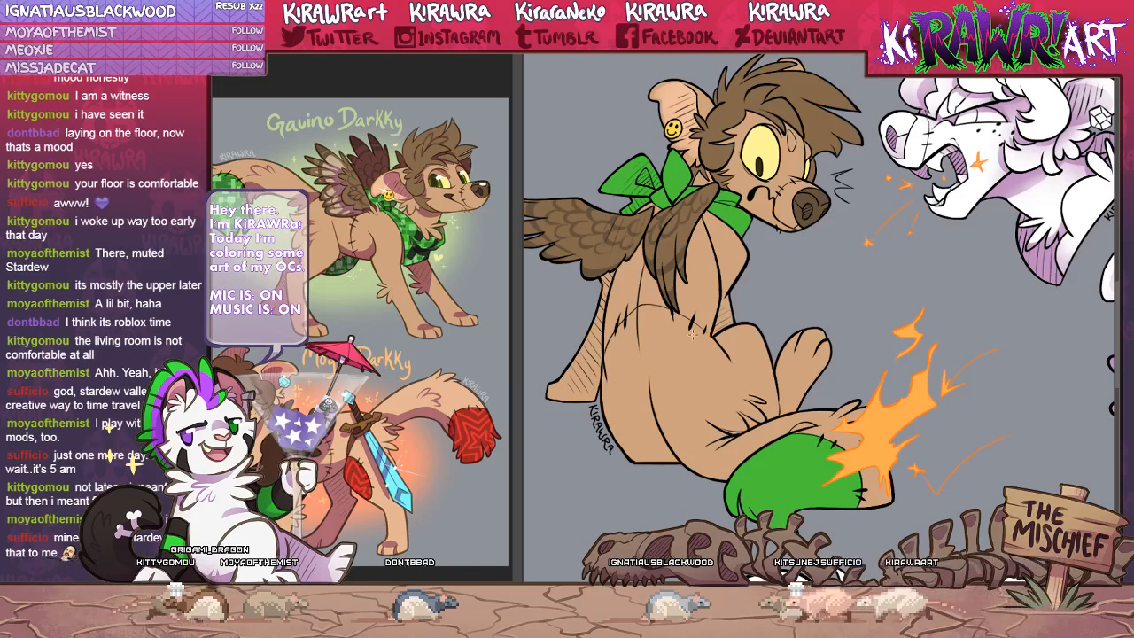
pyautogui.moveTo(720, 360); pyautogui.dragTo(738, 386)
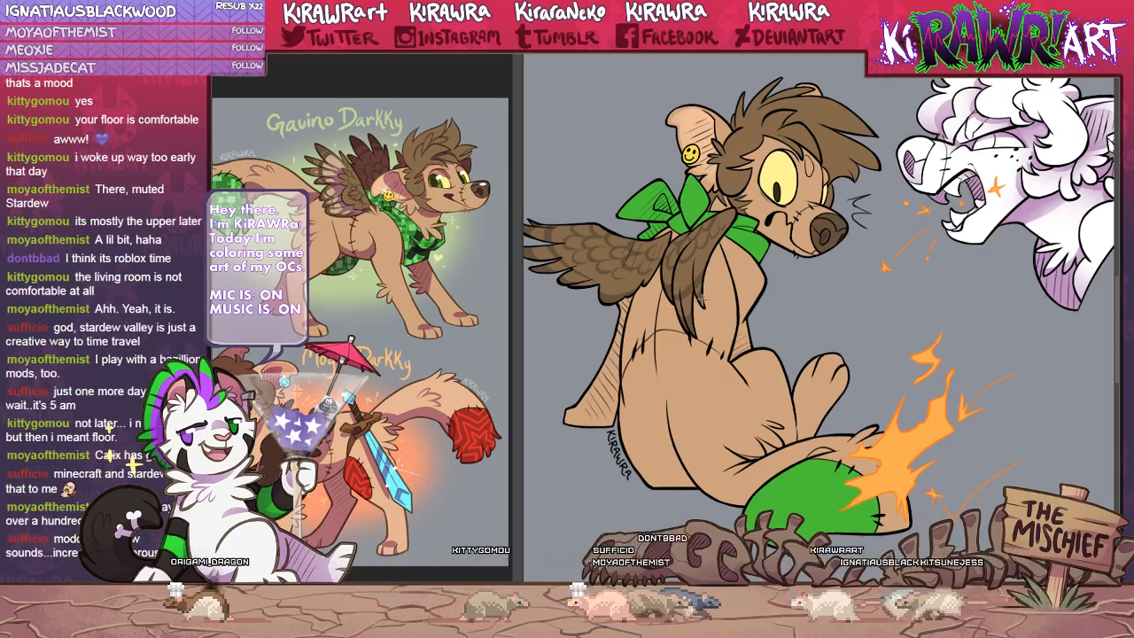
pyautogui.moveTo(707, 290); pyautogui.dragTo(897, 456)
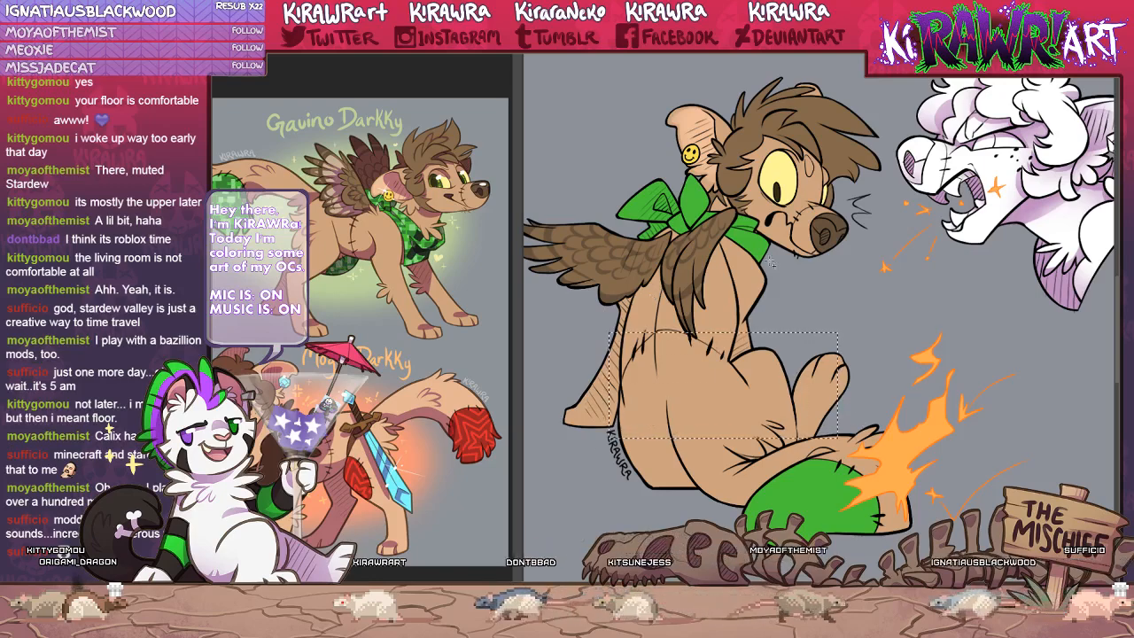
pyautogui.moveTo(838, 328); pyautogui.dragTo(754, 274)
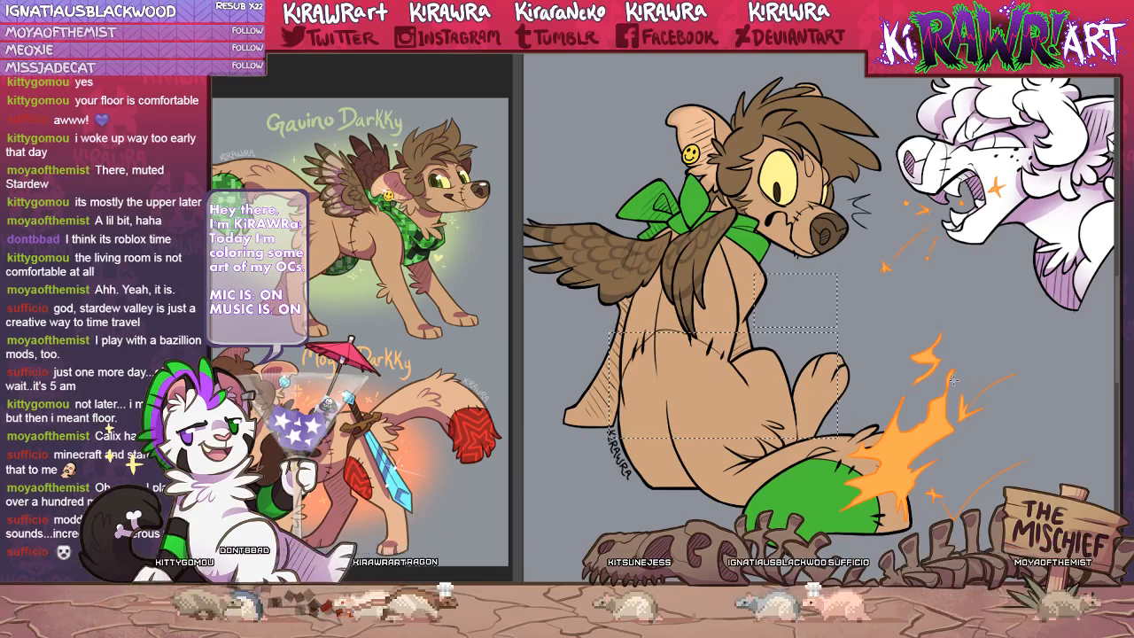
pyautogui.moveTo(841, 293); pyautogui.dragTo(878, 361)
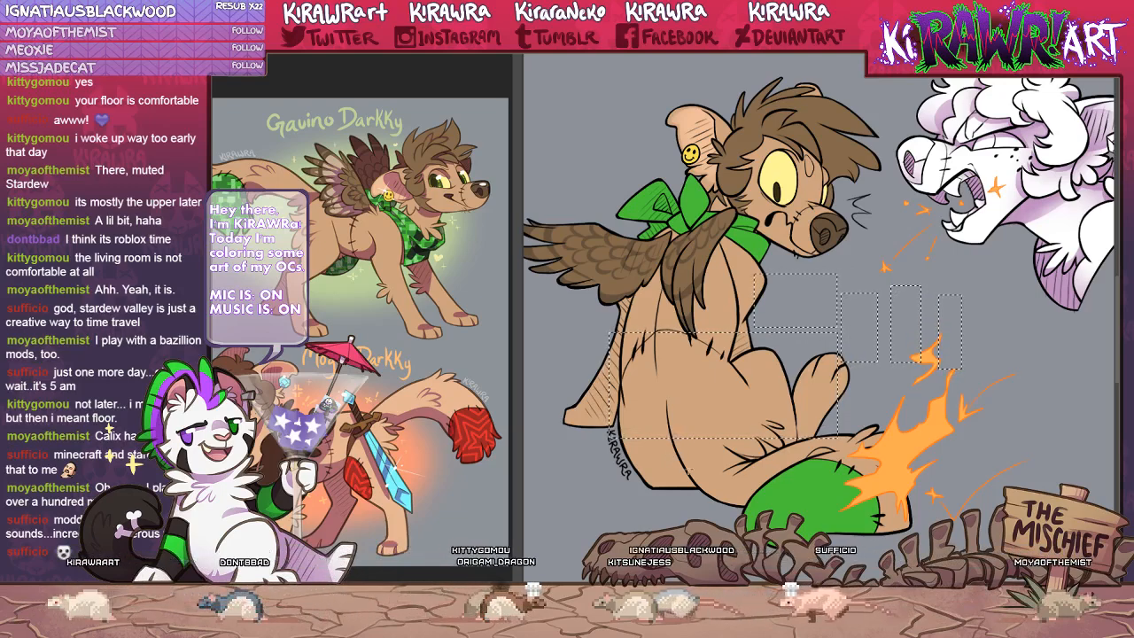
pyautogui.hotkey('ctrl', 'd')
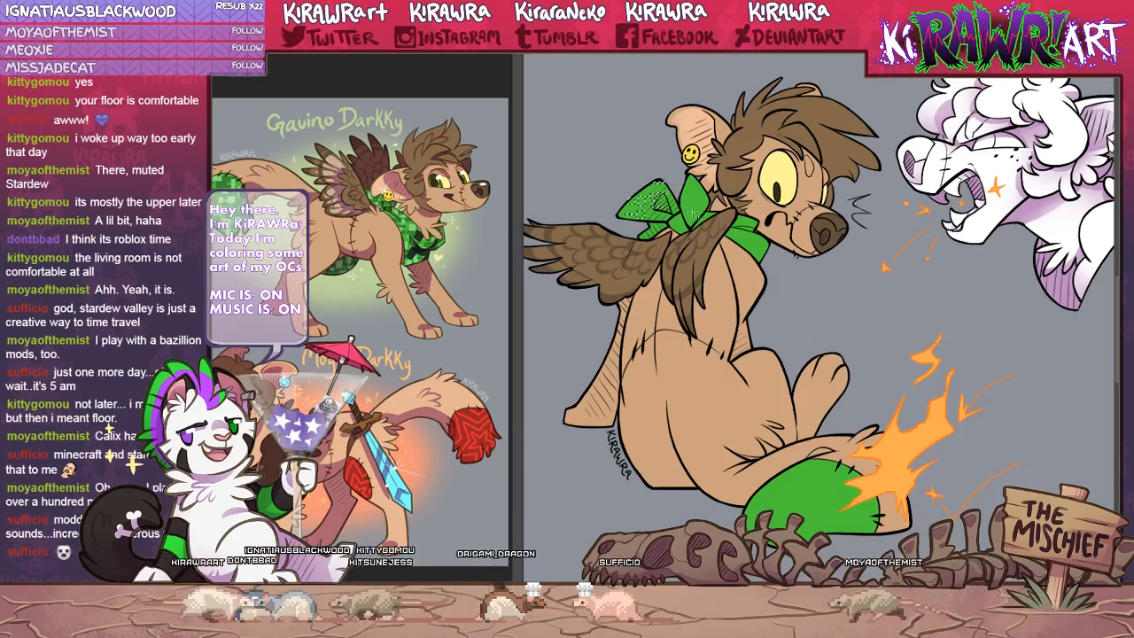
pyautogui.moveTo(685, 222)
pyautogui.mouseDown()
pyautogui.moveTo(698, 187)
pyautogui.moveTo(678, 225)
pyautogui.mouseUp()
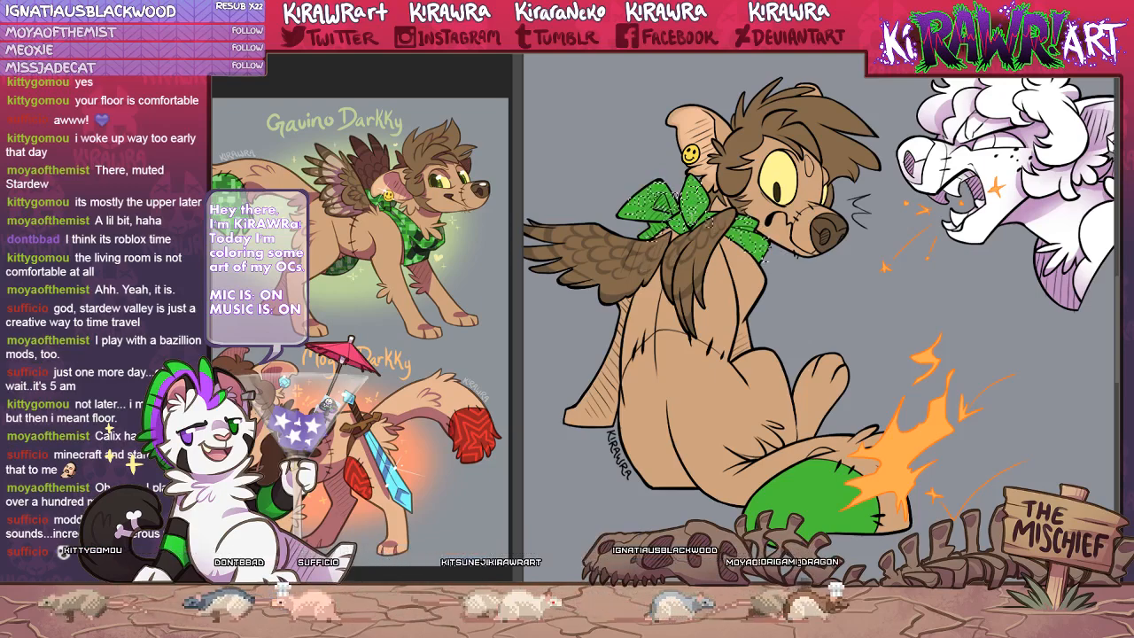
pyautogui.hotkey('ctrl', 'd')
# Select scattered blocky pixel shapes across the sitting character's green scarf and bow for a camouflage pattern.
pyautogui.hotkey('ctrl', '+')
pyautogui.hotkey('ctrl', '+')
pyautogui.hotkey('ctrl', '+')
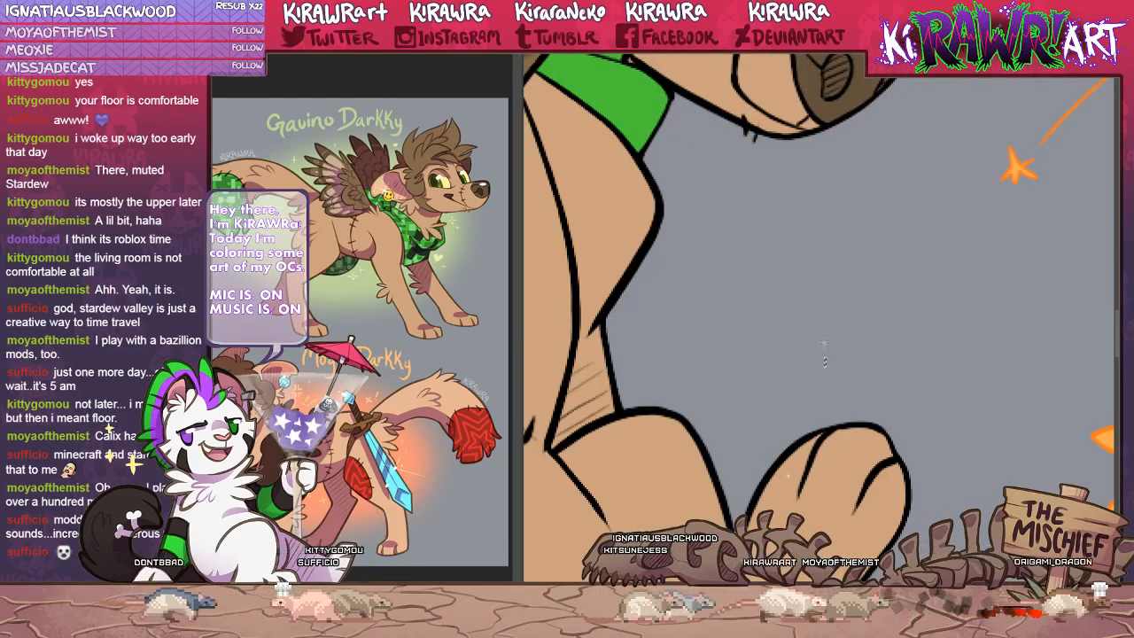
pyautogui.moveTo(825, 363); pyautogui.dragTo(1125, 625)
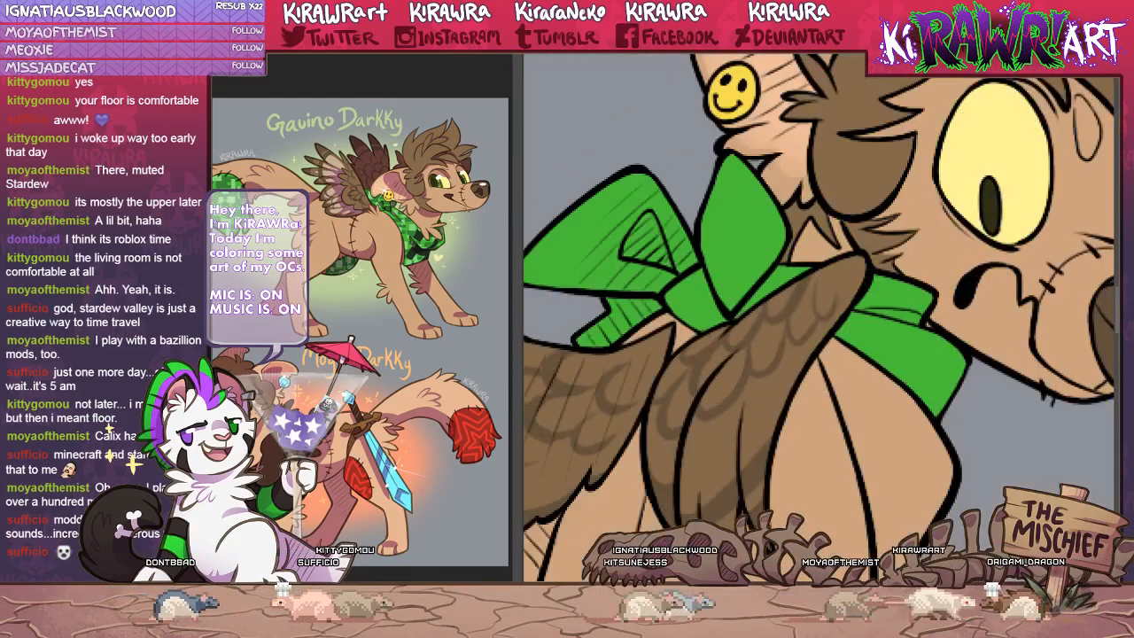
pyautogui.hotkey('ctrl', 'shift', 'd')
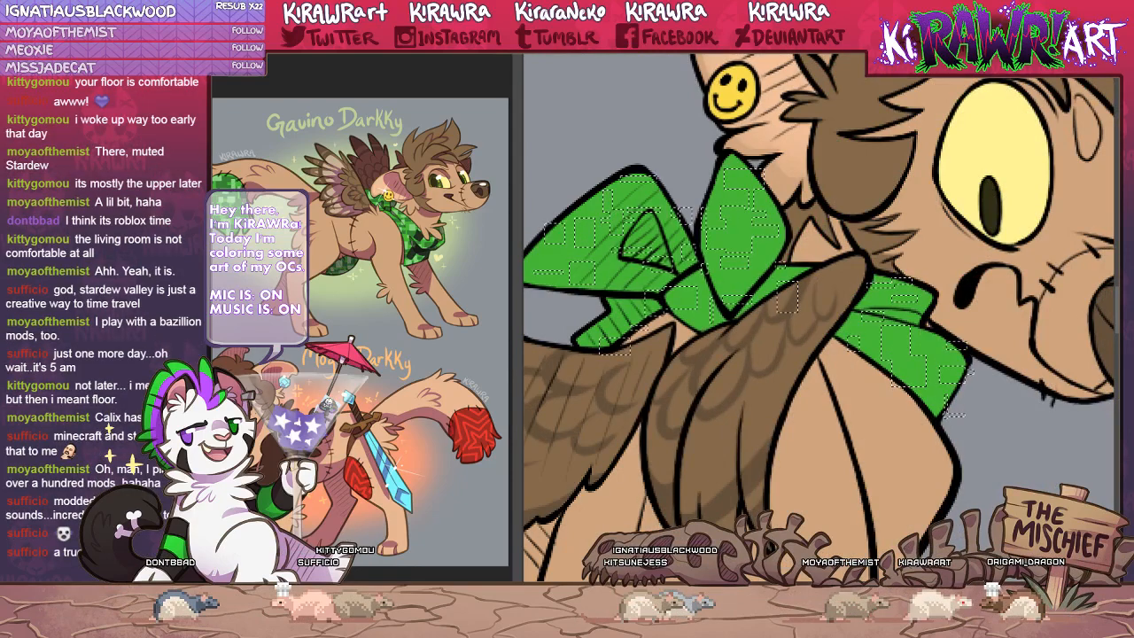
pyautogui.moveTo(793, 318); pyautogui.dragTo(847, 317)
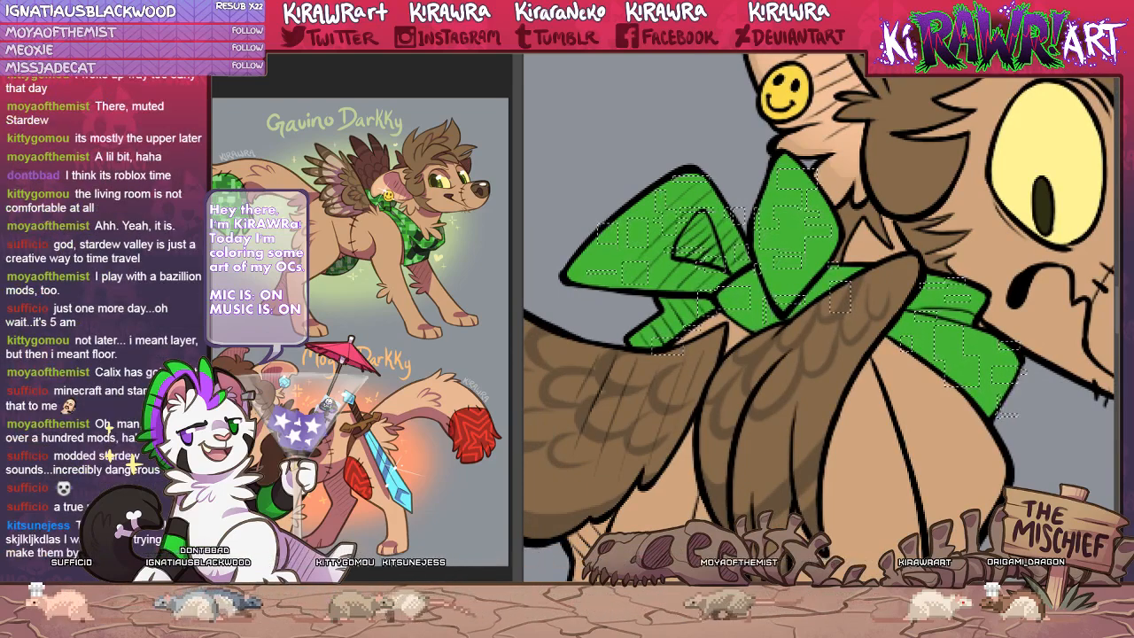
# Extend the blocky pixel selection over the green tail tip, fill the scarf and tail selection with darker green, and deselect.
pyautogui.hotkey('ctrl', '-')
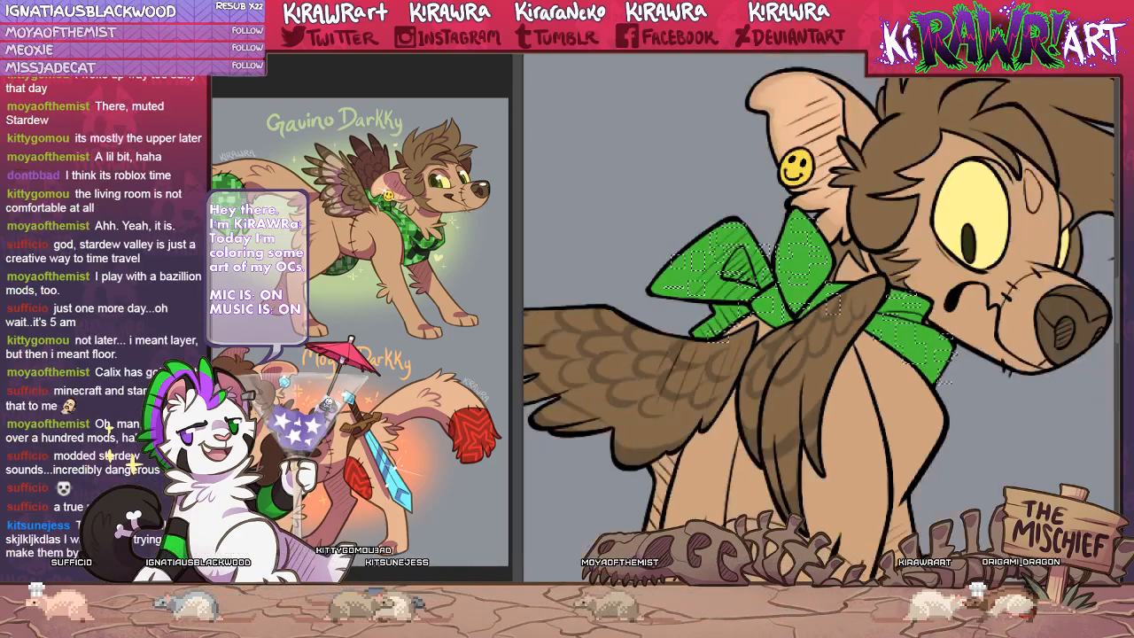
pyautogui.hotkey('ctrl', '-')
pyautogui.hotkey('ctrl', '-')
pyautogui.moveTo(877, 569); pyautogui.dragTo(743, 402)
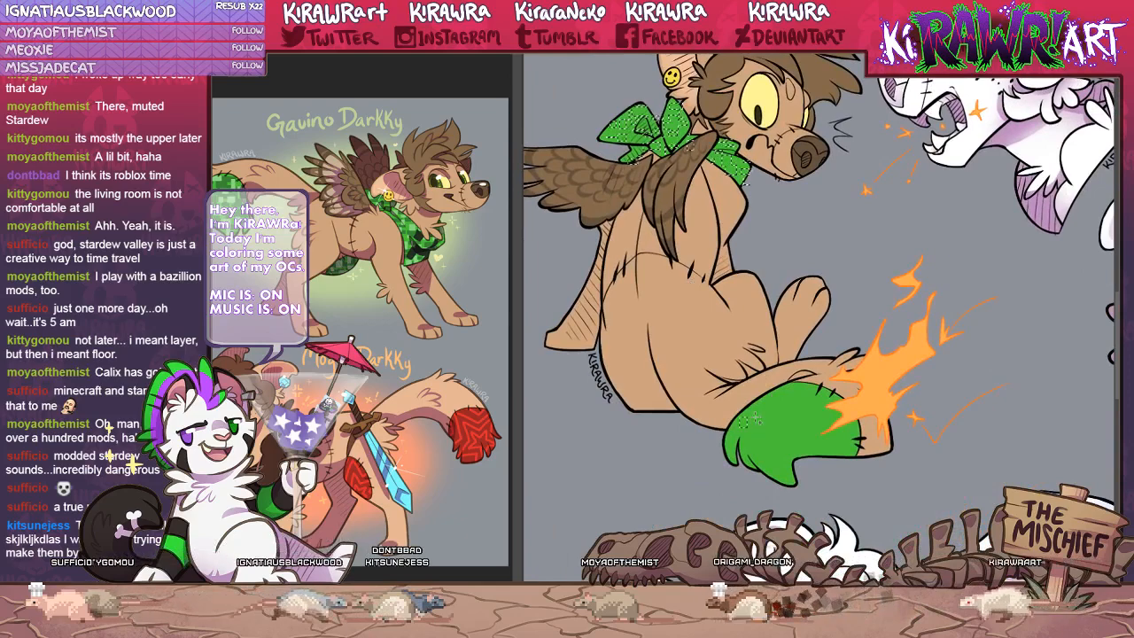
pyautogui.moveTo(774, 438)
pyautogui.mouseDown()
pyautogui.moveTo(816, 417)
pyautogui.moveTo(784, 409)
pyautogui.moveTo(790, 397)
pyautogui.moveTo(802, 423)
pyautogui.moveTo(817, 400)
pyautogui.moveTo(789, 391)
pyautogui.moveTo(754, 401)
pyautogui.moveTo(761, 451)
pyautogui.mouseUp()
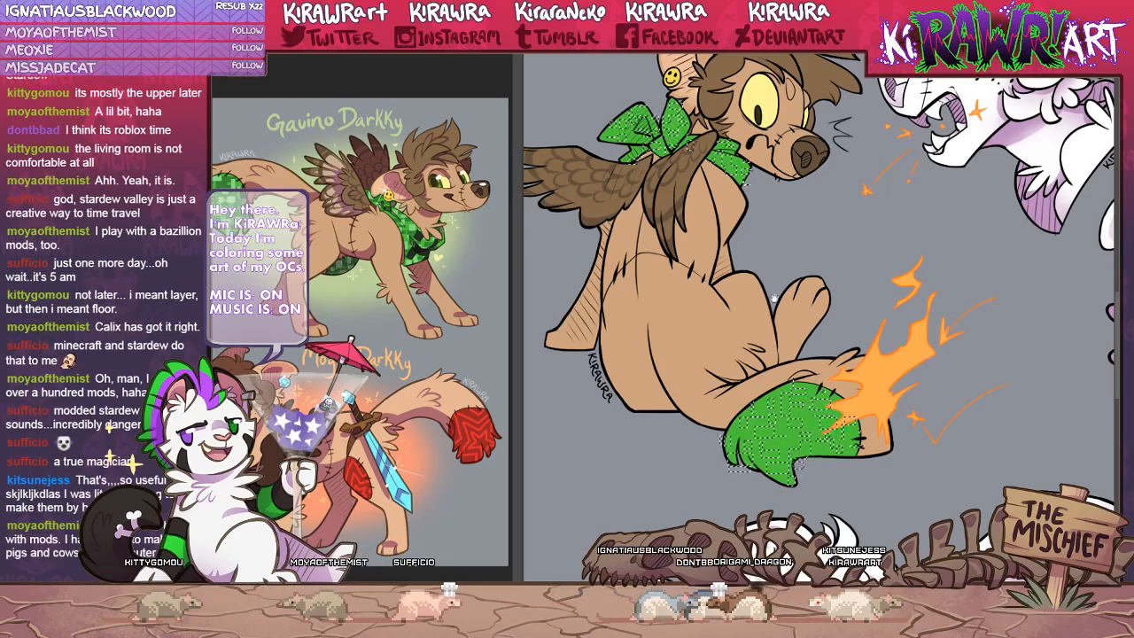
pyautogui.moveTo(753, 356); pyautogui.dragTo(780, 376)
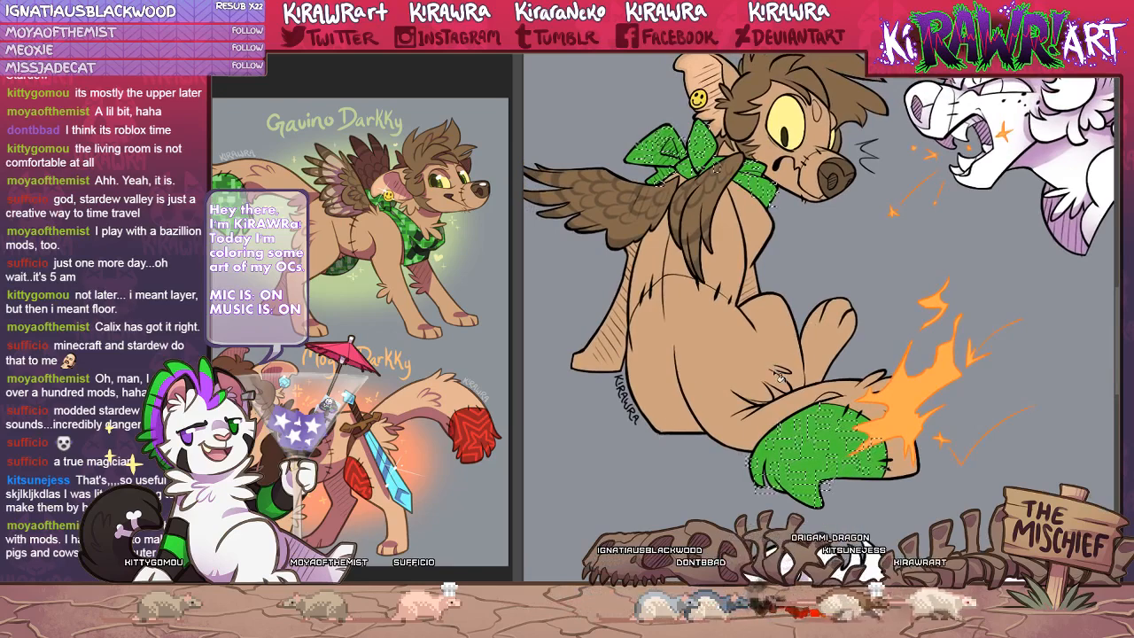
pyautogui.hotkey('alt', 'Delete')
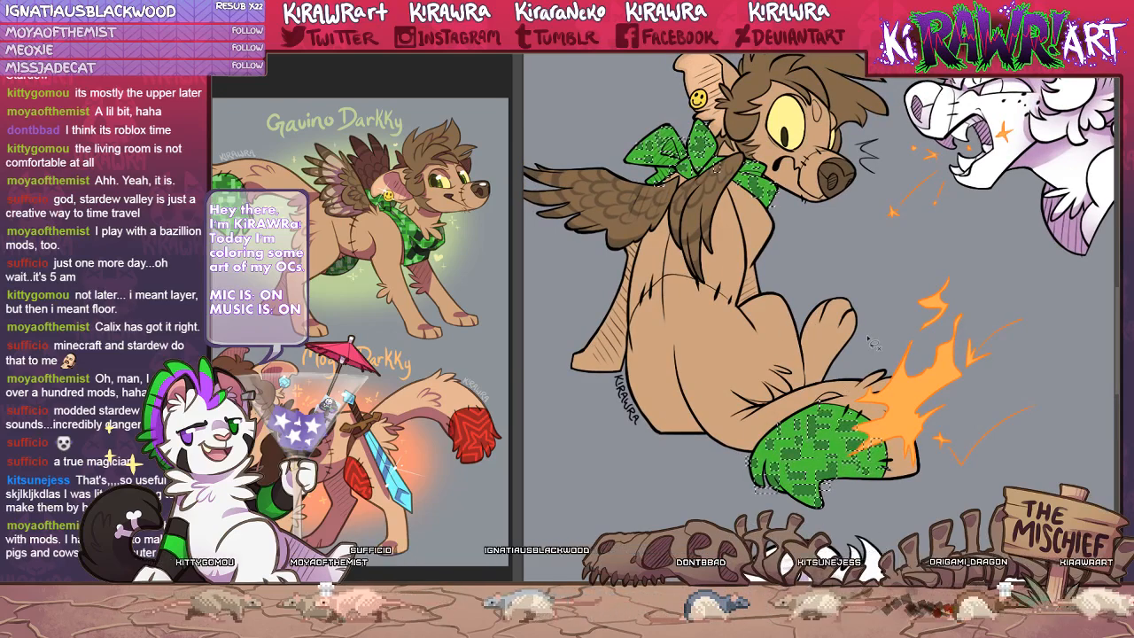
pyautogui.hotkey('ctrl', 'd')
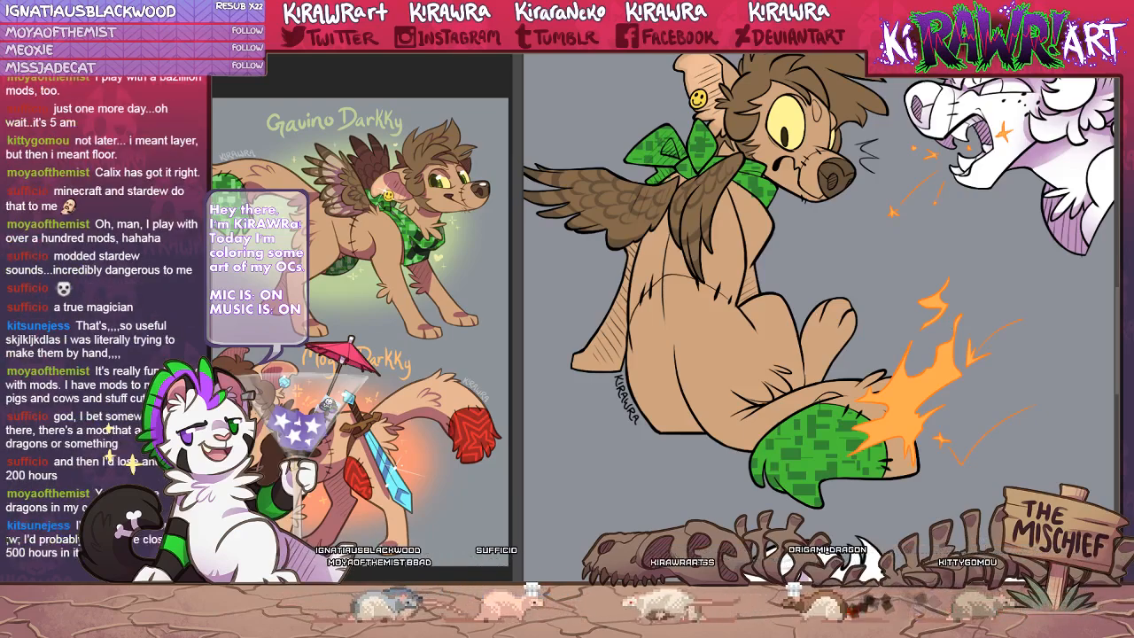
# Select a second set of blocky pixel shapes across the scarf's bow loops, knot and neck wrap.
pyautogui.hotkey('ctrl', '+')
pyautogui.hotkey('ctrl', '+')
pyautogui.moveTo(567, 102); pyautogui.dragTo(728, 395)
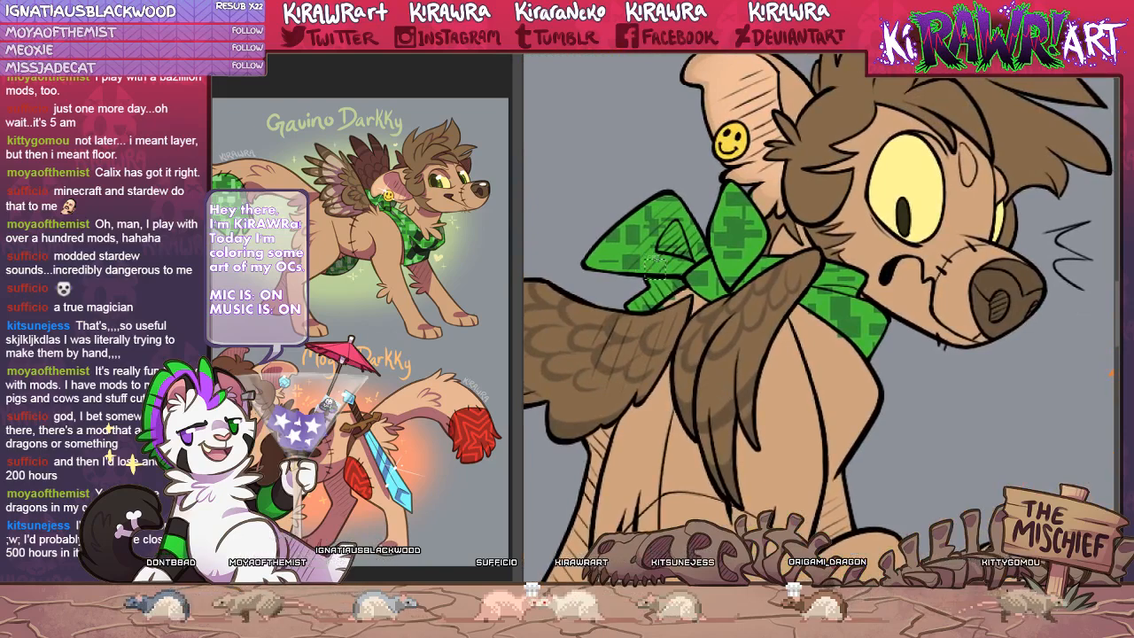
pyautogui.moveTo(641, 249); pyautogui.dragTo(653, 268)
pyautogui.moveTo(666, 204); pyautogui.dragTo(692, 215)
pyautogui.moveTo(624, 255)
pyautogui.mouseDown()
pyautogui.moveTo(638, 268)
pyautogui.moveTo(618, 276)
pyautogui.mouseUp()
pyautogui.moveTo(597, 232); pyautogui.dragTo(618, 249)
pyautogui.moveTo(628, 204); pyautogui.dragTo(644, 220)
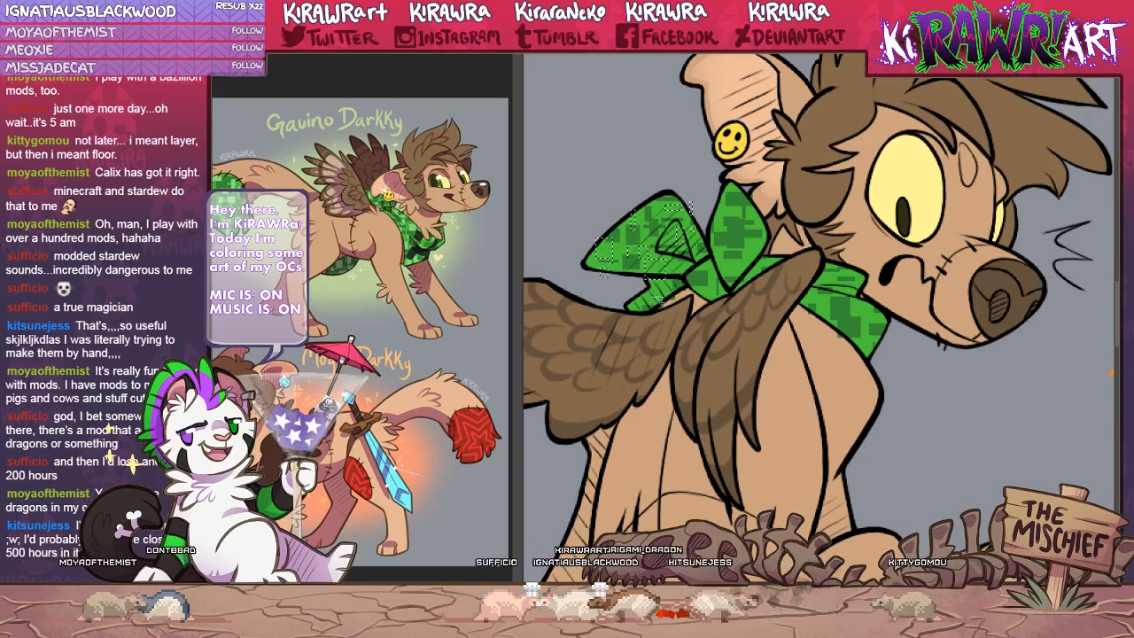
pyautogui.moveTo(686, 274); pyautogui.dragTo(701, 289)
pyautogui.moveTo(723, 248); pyautogui.dragTo(738, 264)
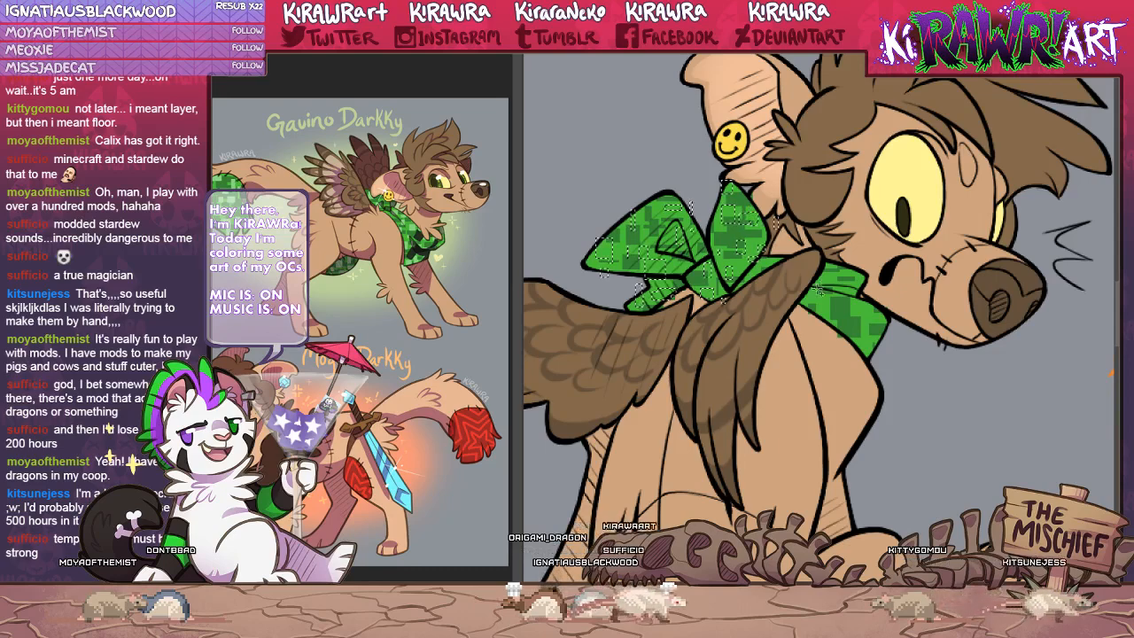
pyautogui.click(845, 303)
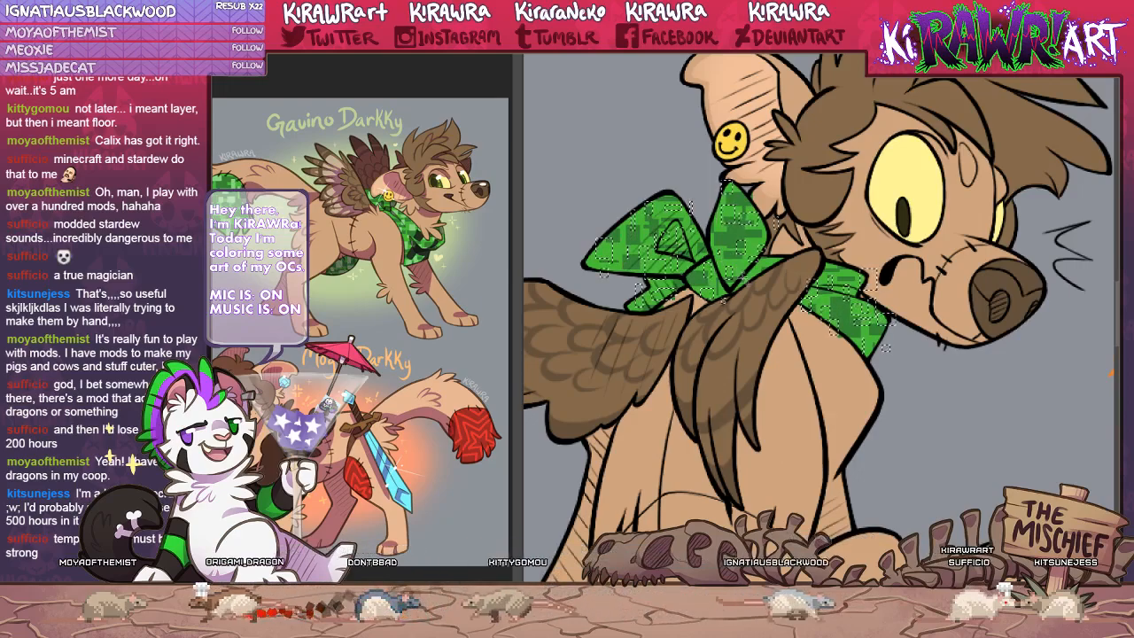
# Add blocky pixel shapes over the tail tip to the selection and fill the scarf and tail selection with light green.
pyautogui.moveTo(828, 572); pyautogui.dragTo(782, 188)
pyautogui.moveTo(894, 451); pyautogui.dragTo(849, 370)
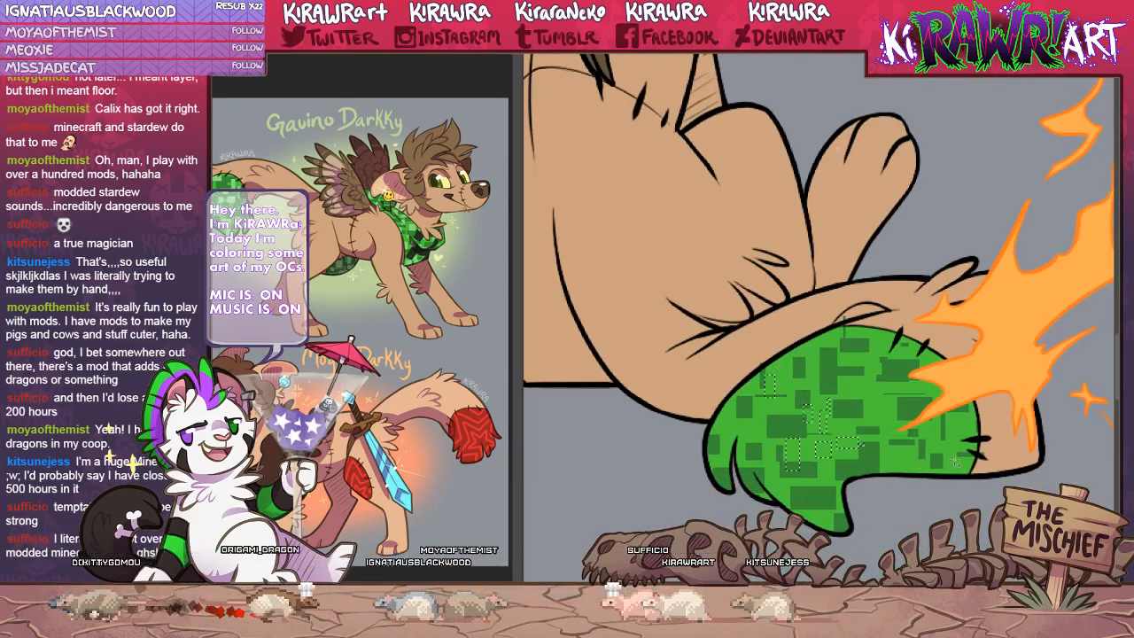
pyautogui.keyDown('shift'); pyautogui.click(820, 348); pyautogui.keyUp('shift')
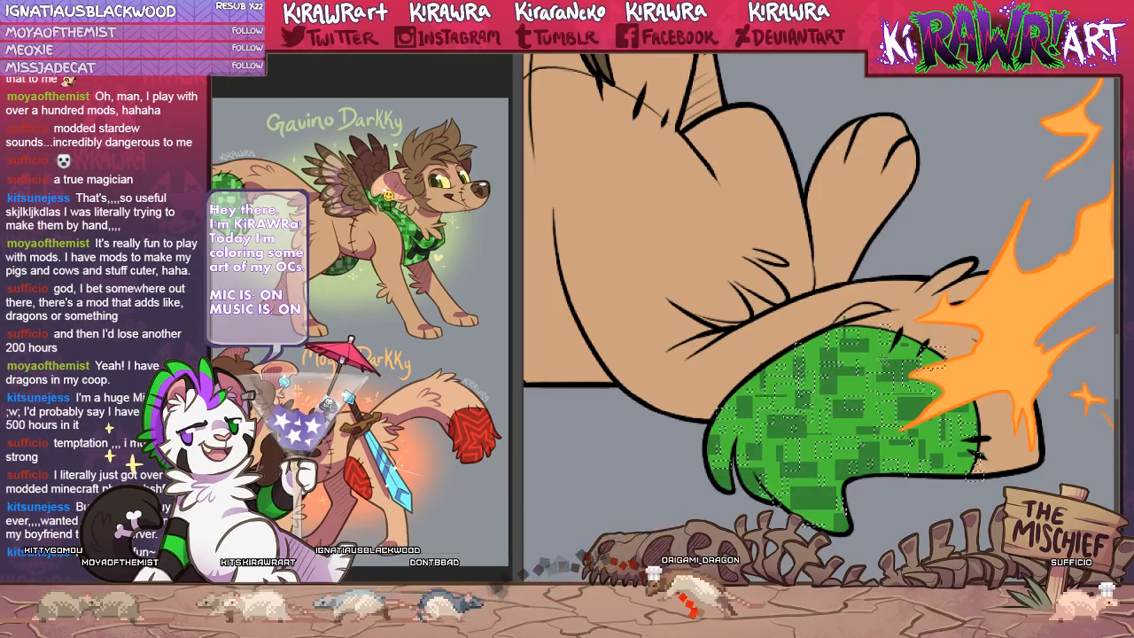
pyautogui.hotkey('ctrl', '-')
pyautogui.hotkey('ctrl', '-')
pyautogui.moveTo(776, 292); pyautogui.dragTo(764, 397)
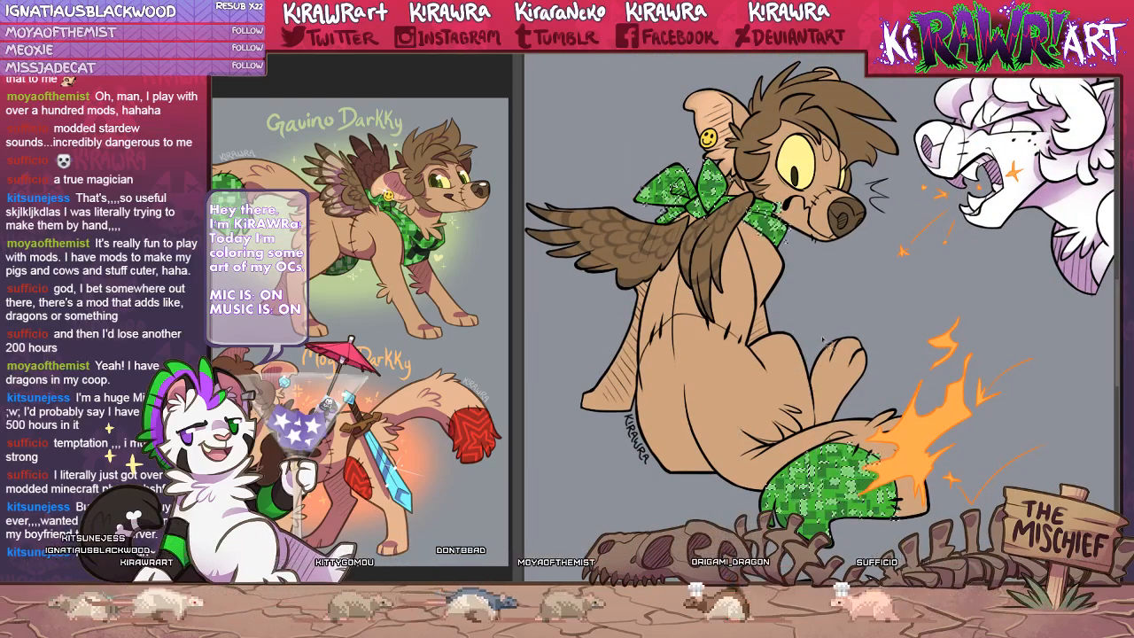
# Outline the scarf's bow and neck wrap with a freehand selection that leaves out the light green squares spilling past the line art.
pyautogui.moveTo(856, 303)
pyautogui.mouseDown()
pyautogui.moveTo(851, 279)
pyautogui.moveTo(857, 300)
pyautogui.mouseUp()
pyautogui.hotkey('ctrl', '+')
pyautogui.hotkey('ctrl', '+')
pyautogui.moveTo(852, 431); pyautogui.dragTo(896, 197)
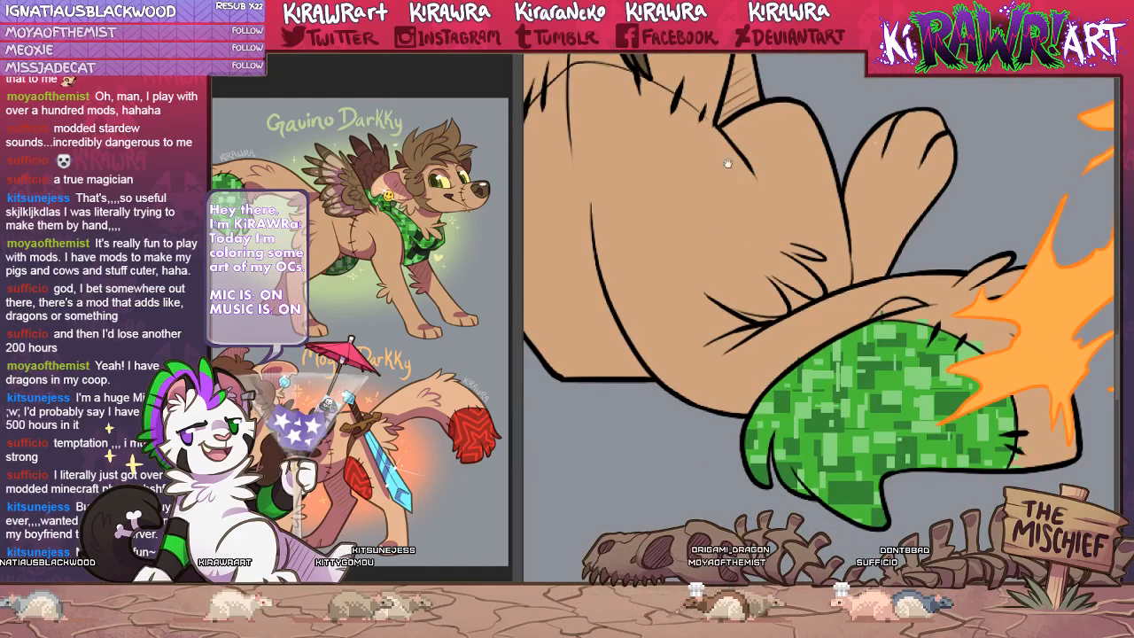
pyautogui.moveTo(727, 163); pyautogui.dragTo(832, 559)
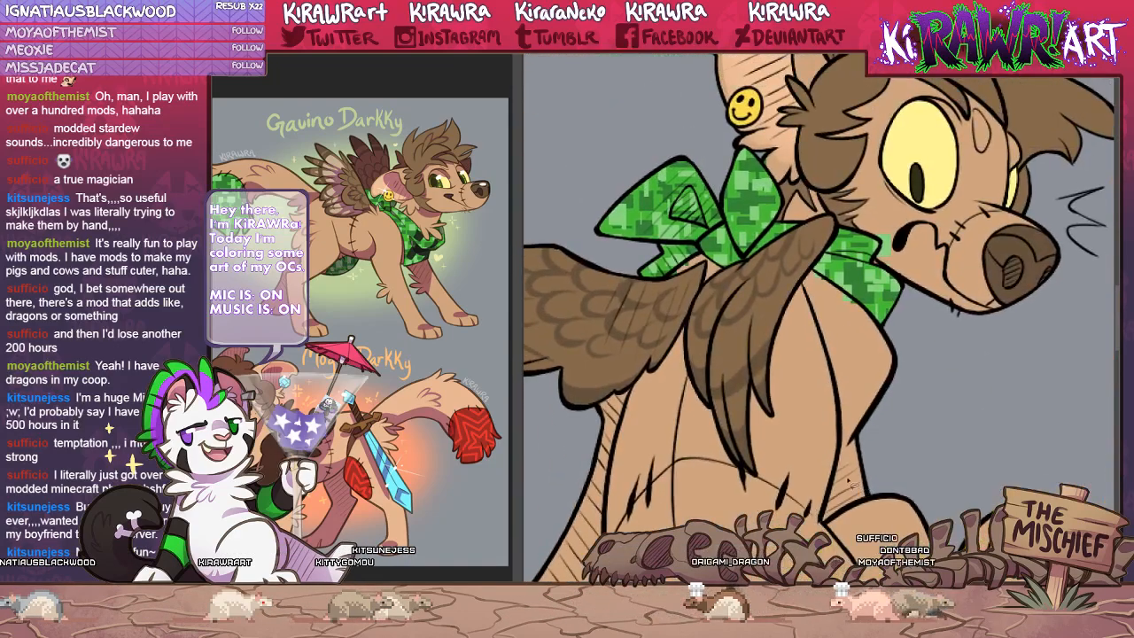
pyautogui.moveTo(849, 481); pyautogui.dragTo(713, 224)
pyautogui.moveTo(780, 71); pyautogui.dragTo(820, 264)
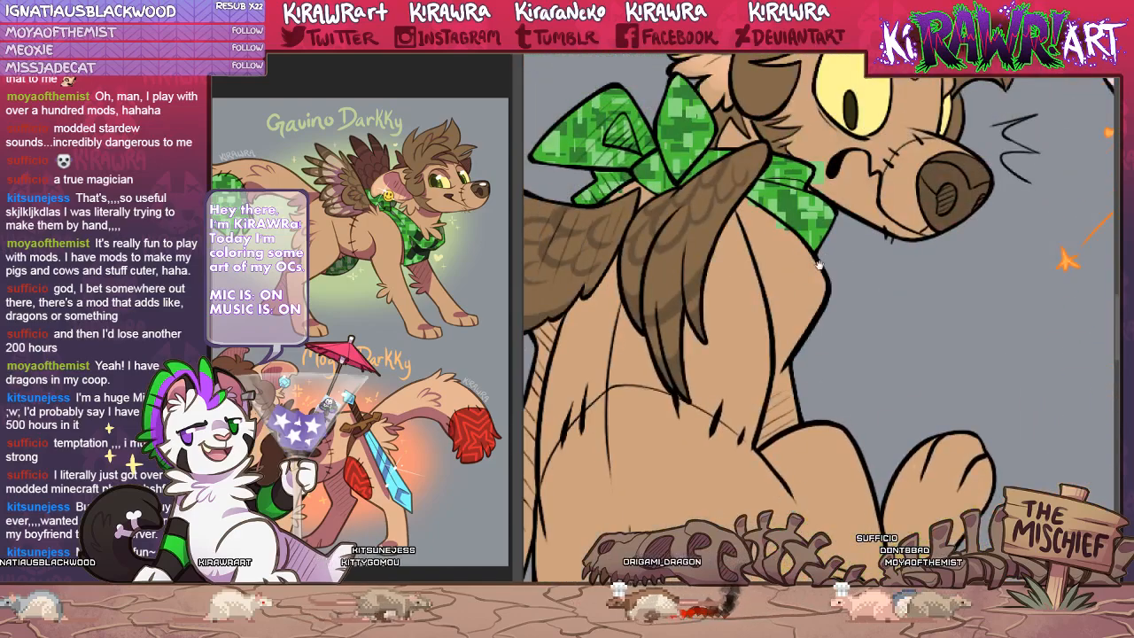
pyautogui.hotkey('ctrl', '+')
pyautogui.hotkey('ctrl', '+')
pyautogui.moveTo(824, 102); pyautogui.dragTo(864, 436)
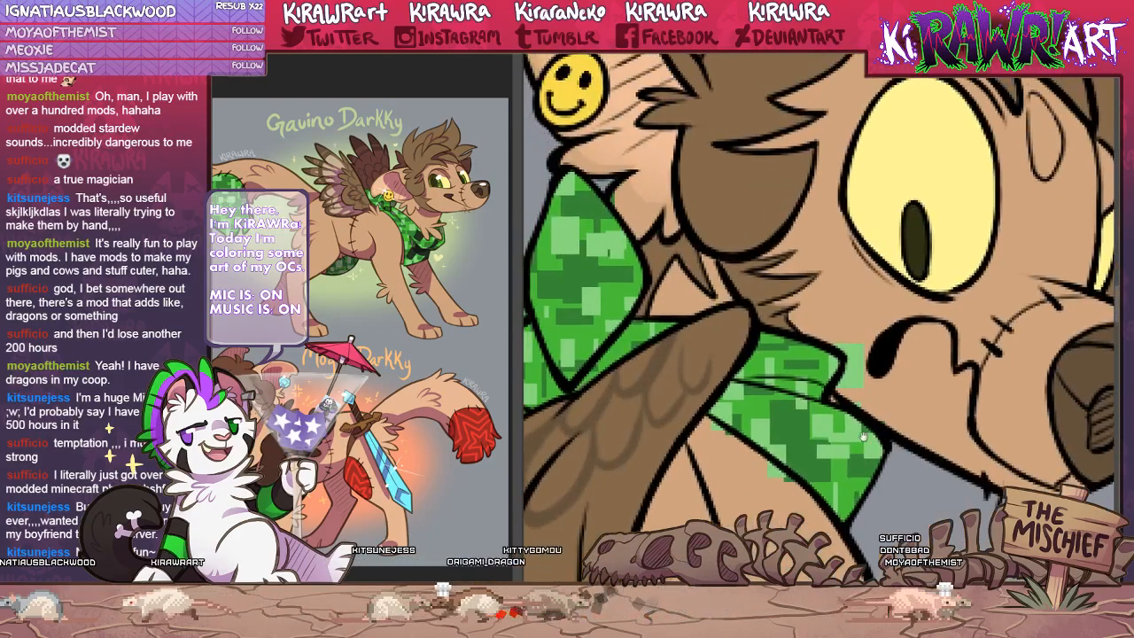
pyautogui.moveTo(659, 457); pyautogui.dragTo(851, 378)
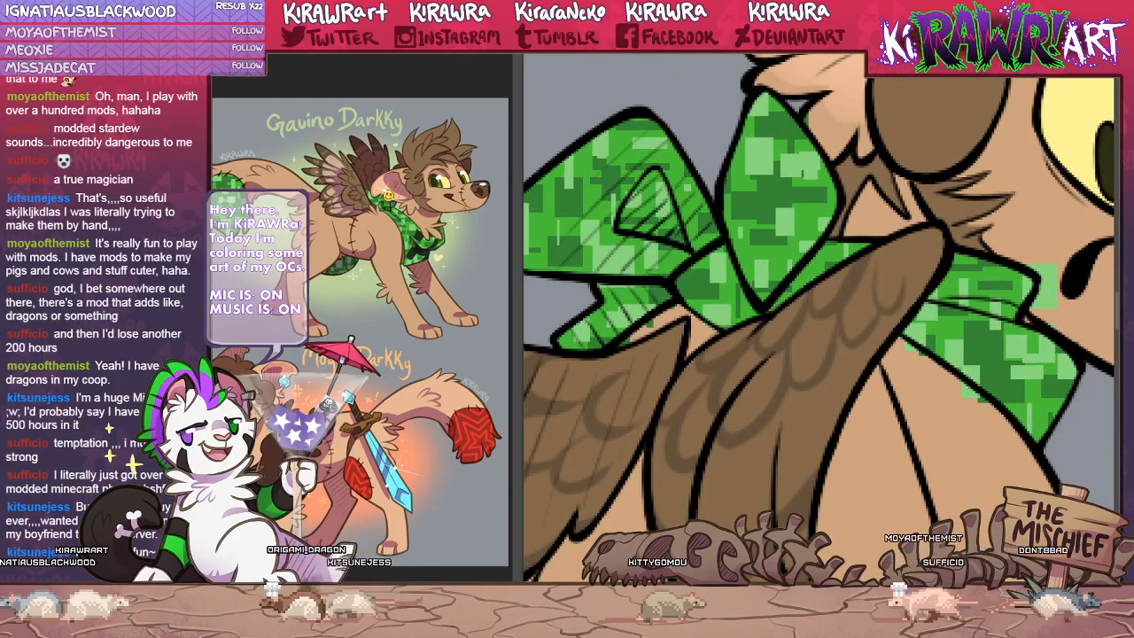
pyautogui.moveTo(607, 357)
pyautogui.mouseDown()
pyautogui.moveTo(753, 348)
pyautogui.moveTo(838, 232)
pyautogui.moveTo(753, 88)
pyautogui.moveTo(606, 358)
pyautogui.mouseUp()
pyautogui.moveTo(734, 422)
pyautogui.mouseDown()
pyautogui.moveTo(800, 425)
pyautogui.moveTo(678, 511)
pyautogui.moveTo(717, 444)
pyautogui.mouseUp()
pyautogui.moveTo(887, 309)
pyautogui.mouseDown()
pyautogui.moveTo(1018, 462)
pyautogui.moveTo(888, 306)
pyautogui.mouseUp()
pyautogui.moveTo(647, 375)
pyautogui.mouseDown()
pyautogui.moveTo(688, 417)
pyautogui.moveTo(724, 415)
pyautogui.mouseUp()
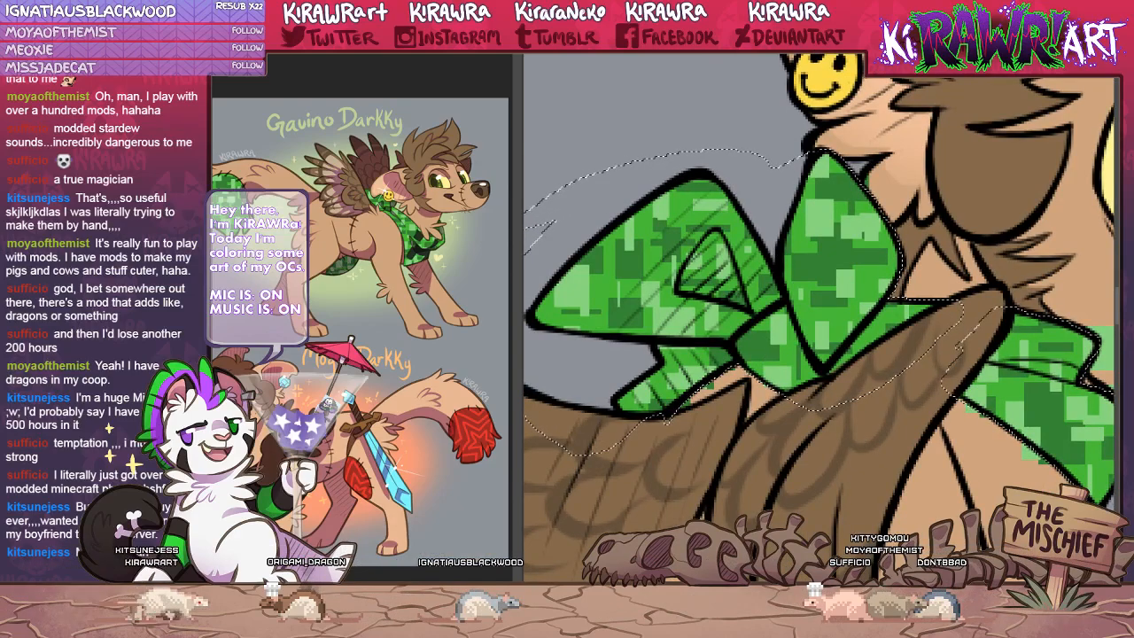
pyautogui.moveTo(869, 487); pyautogui.dragTo(778, 478)
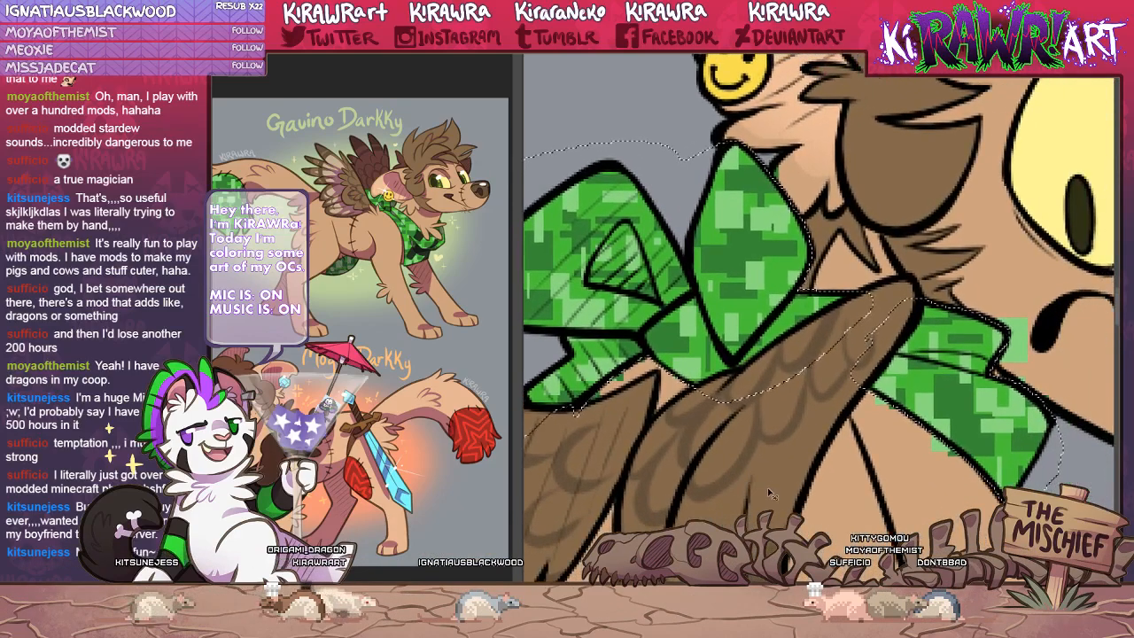
# Try to clear the camouflage paint outside the scarf selection, deselect, and check the tail tip.
pyautogui.hotkey('ctrl', 'd')
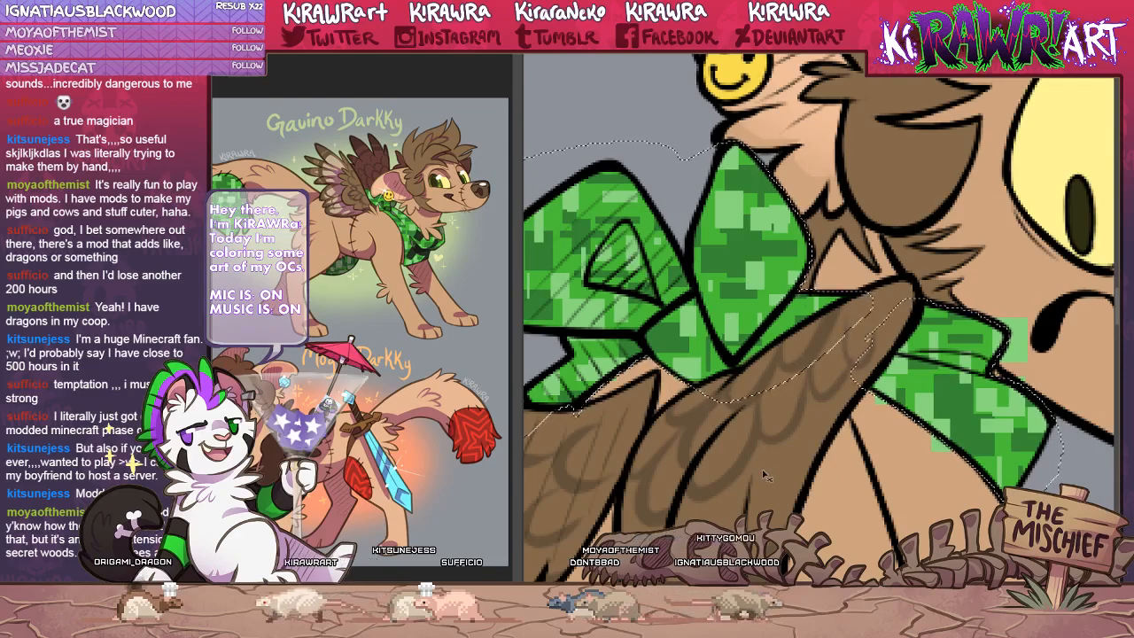
pyautogui.press('Delete')
pyautogui.hotkey('ctrl', 'd')
pyautogui.moveTo(684, 479); pyautogui.dragTo(729, 471)
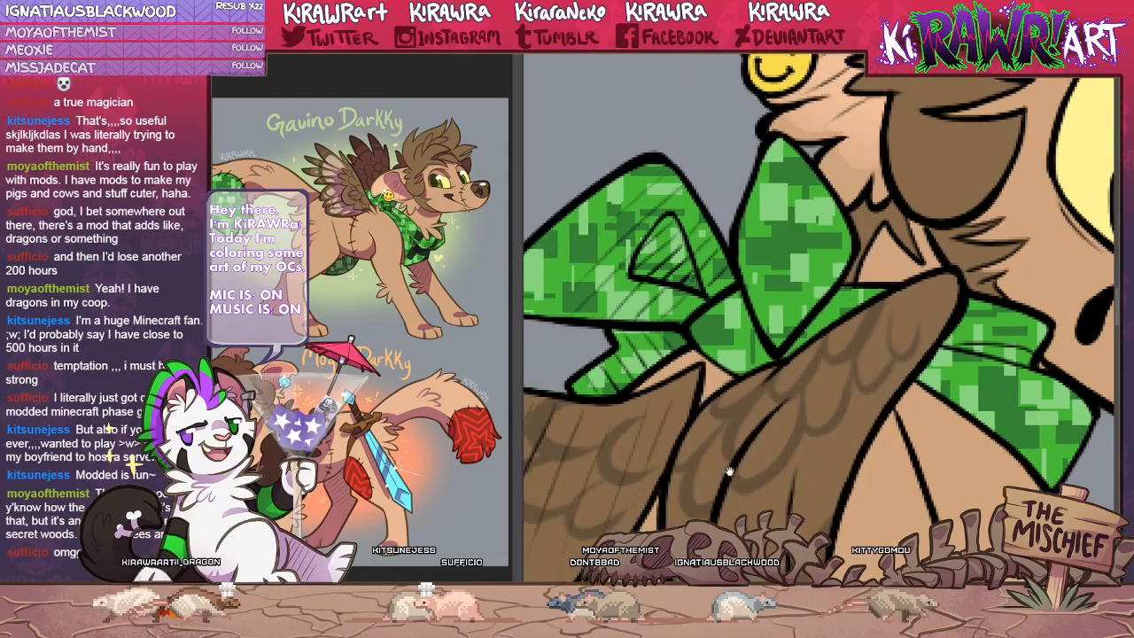
pyautogui.moveTo(813, 482); pyautogui.dragTo(769, 468)
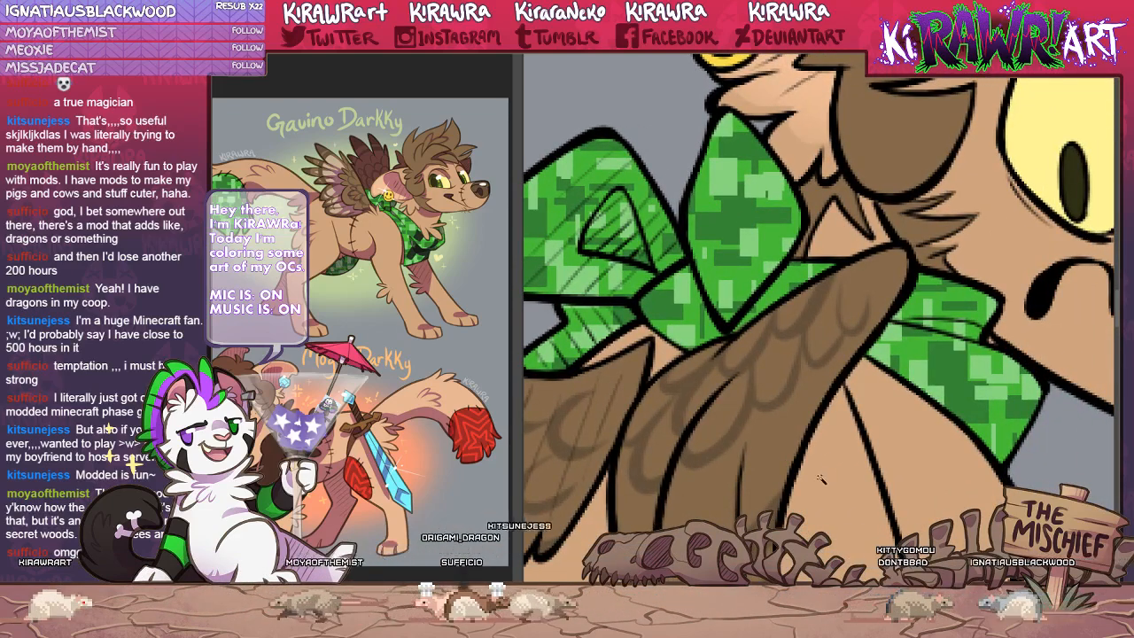
pyautogui.scroll(5, 781, 524)
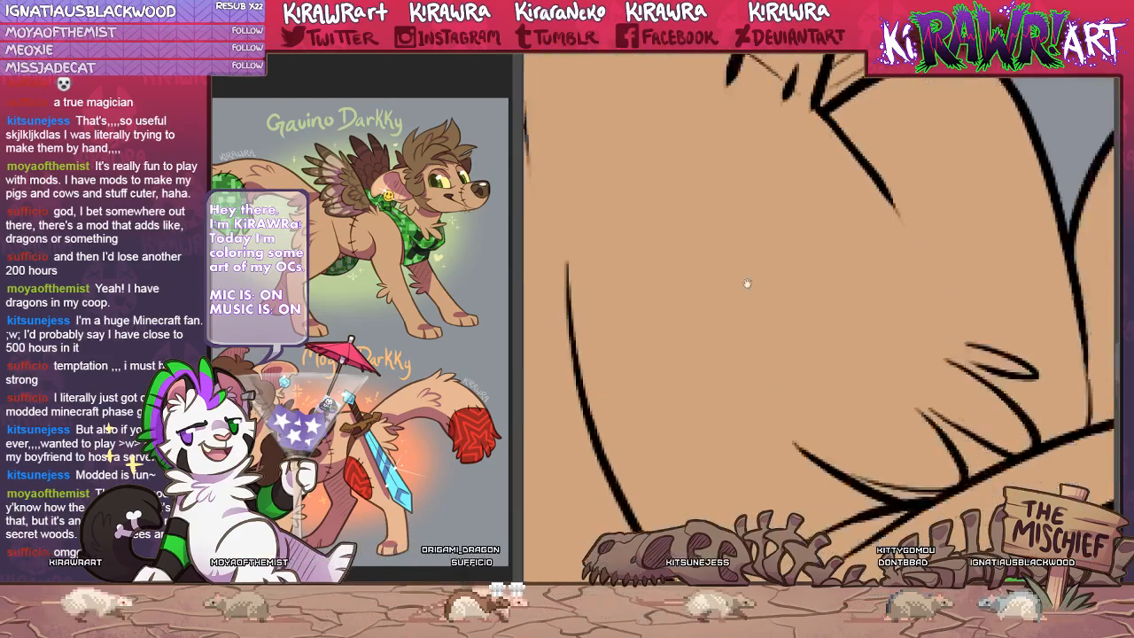
pyautogui.moveTo(767, 361); pyautogui.dragTo(531, 164)
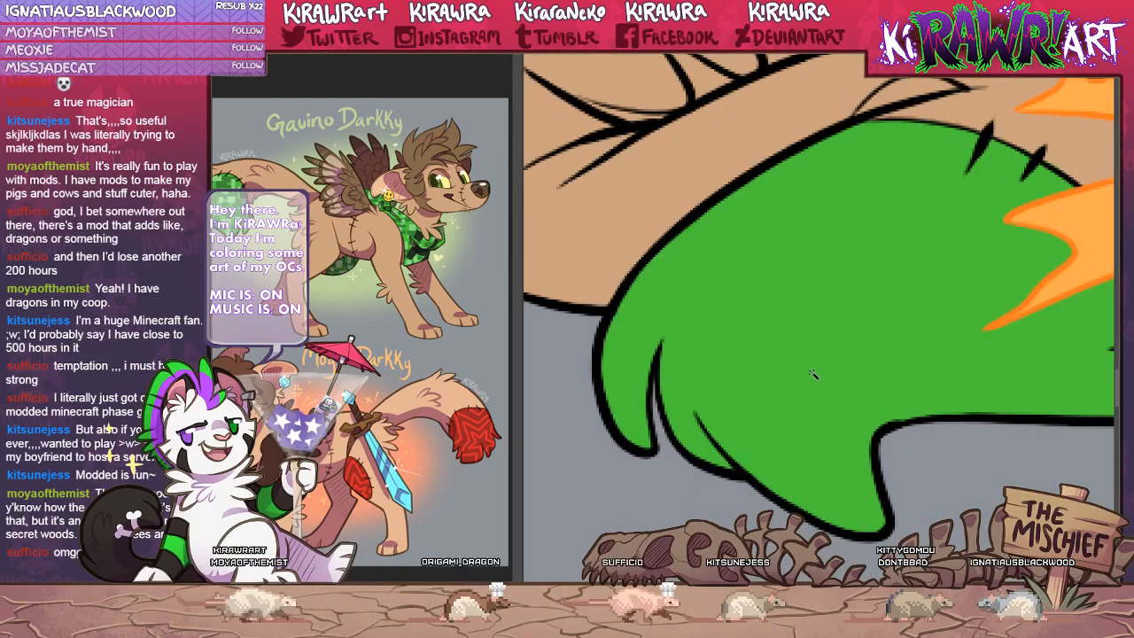
pyautogui.scroll(-6, 916, 324)
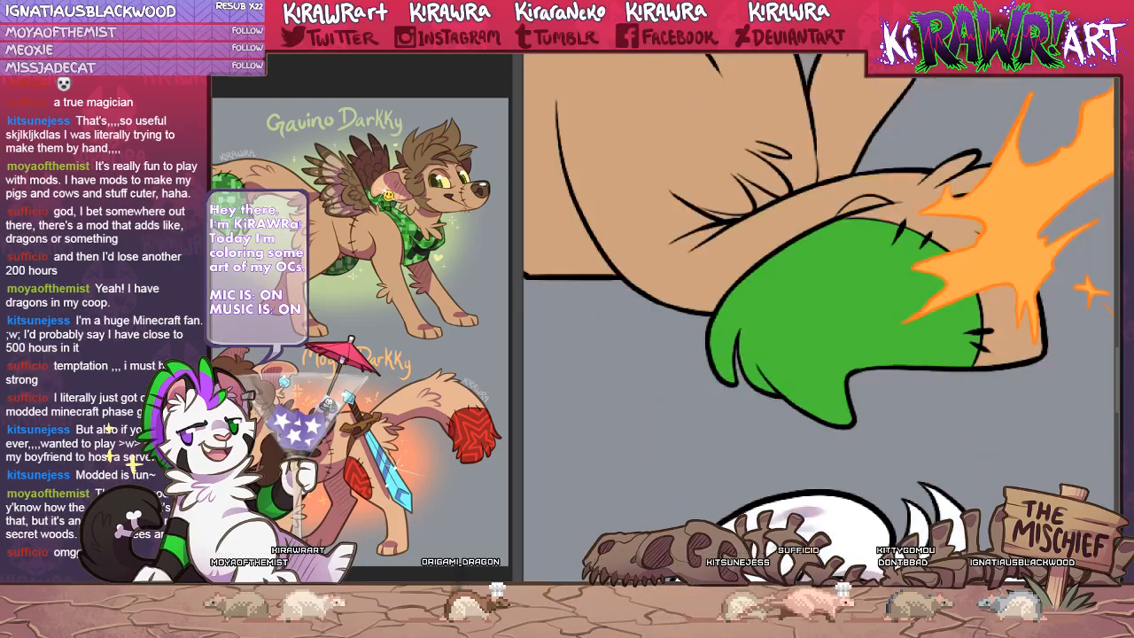
# Undo the clearing of the camouflage paint outside the scarf selection.
pyautogui.moveTo(916, 325); pyautogui.dragTo(933, 193)
pyautogui.hotkey('ctrl', 'z')
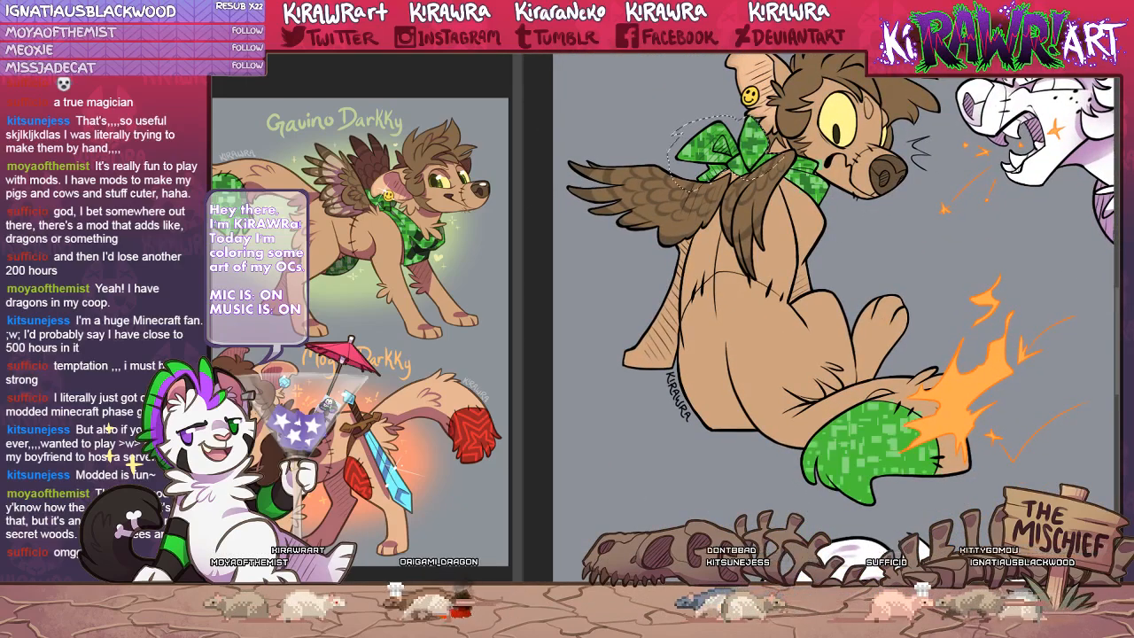
pyautogui.hotkey('ctrl', 'z')
pyautogui.hotkey('ctrl', 'z')
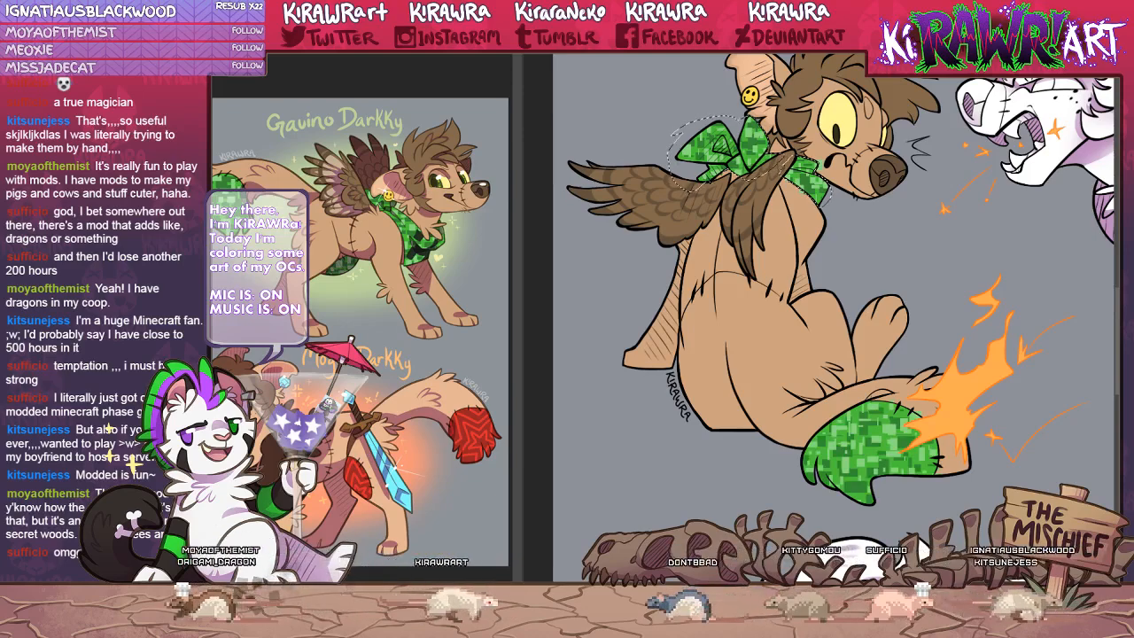
# Include the tail tip in the protected outline, clear the light green overspill outside the scarf and tail, and deselect.
pyautogui.hotkey('ctrl', 'd')
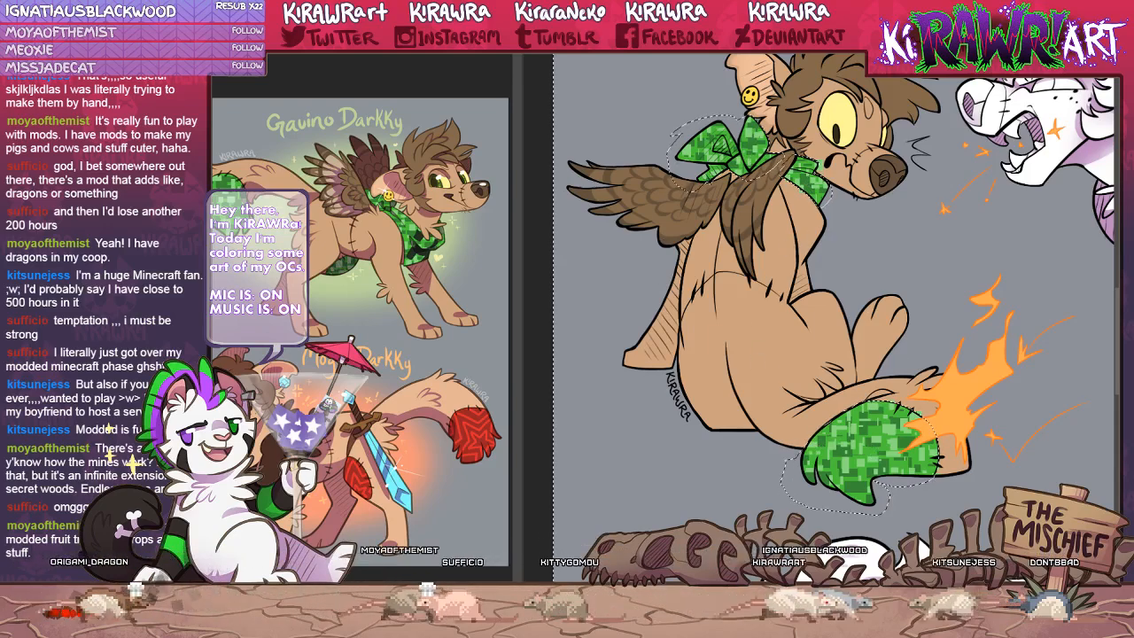
pyautogui.hotkey('ctrl', 'd')
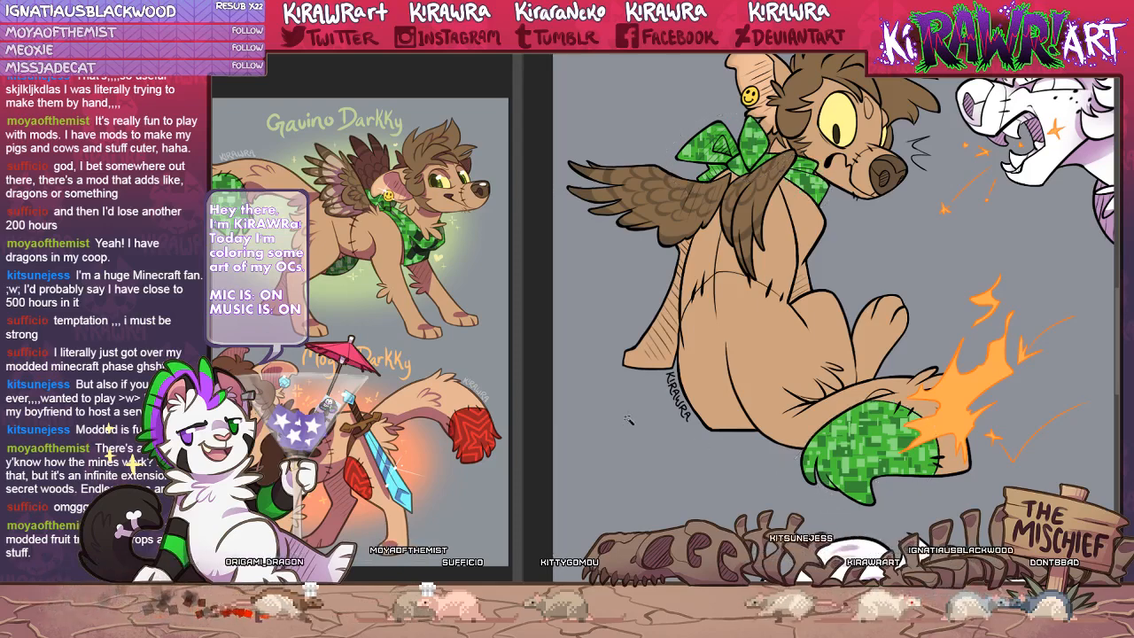
pyautogui.moveTo(820, 494); pyautogui.dragTo(877, 428)
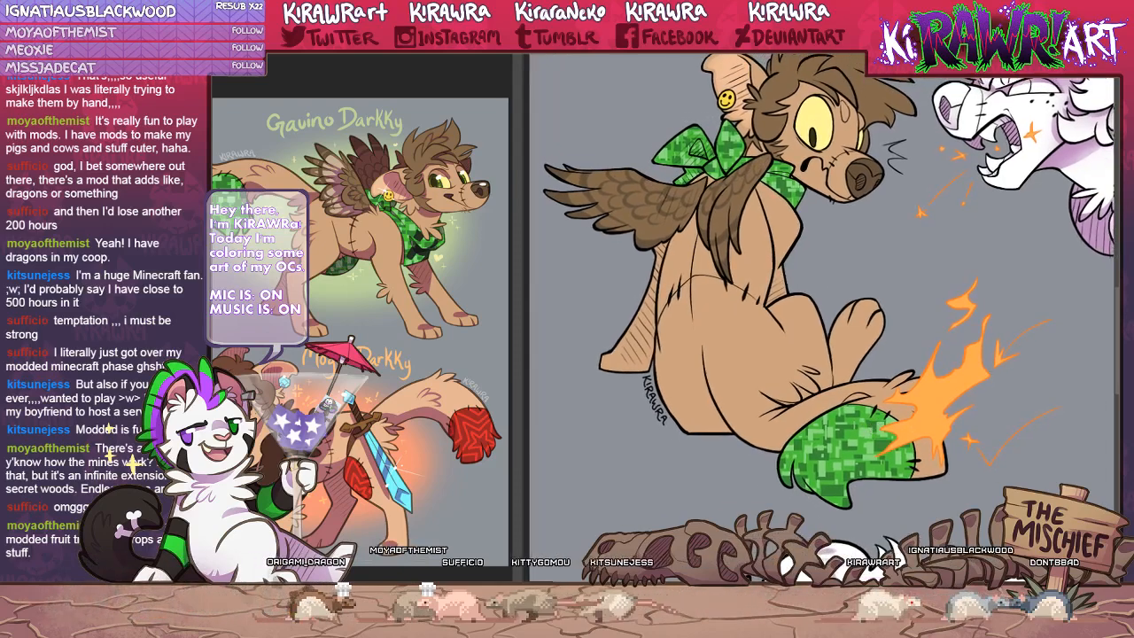
# Examine the upper edge and stitching of the sitting character's camouflage tail tip for leftover green paint around the flame.
pyautogui.scroll(5, 821, 317)
pyautogui.moveTo(798, 477); pyautogui.dragTo(762, 169)
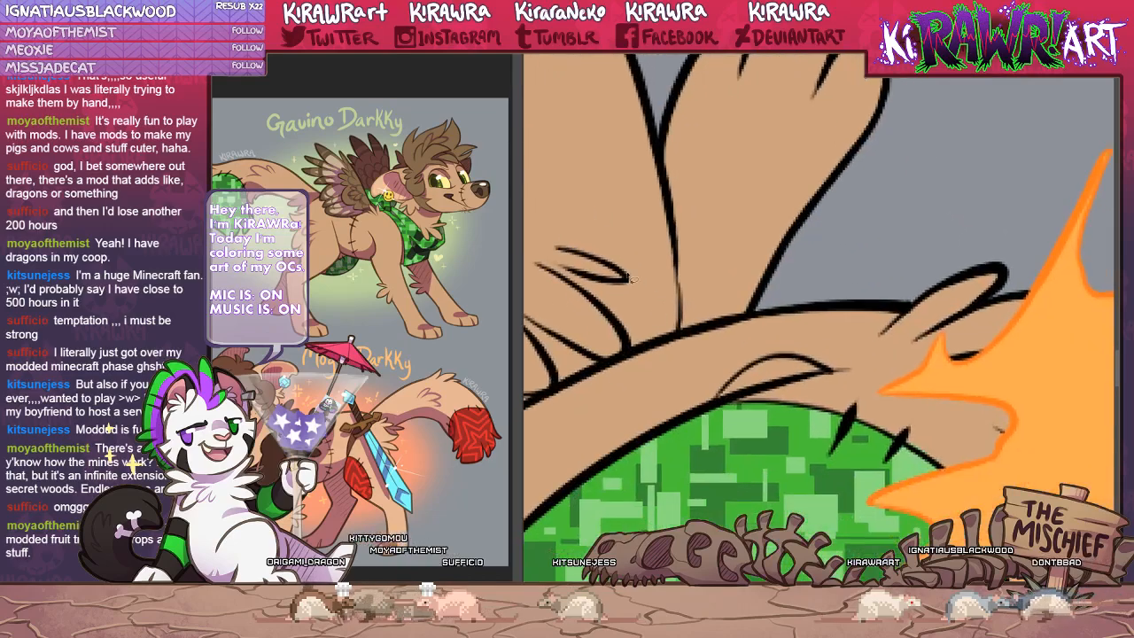
pyautogui.moveTo(780, 425); pyautogui.dragTo(722, 222)
pyautogui.moveTo(859, 292); pyautogui.dragTo(752, 400)
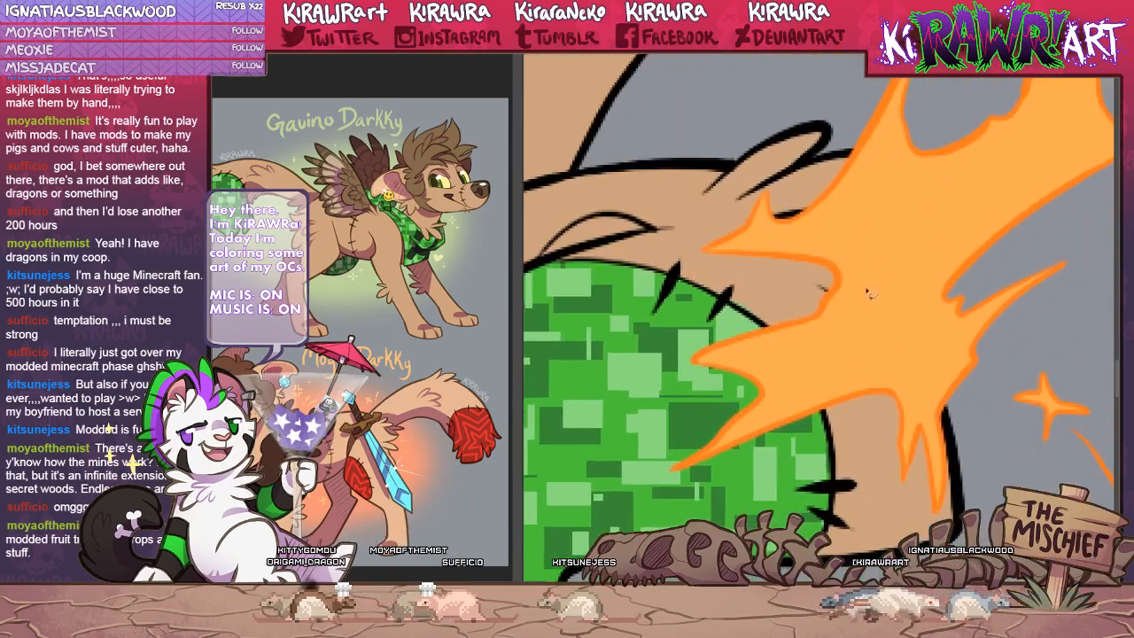
pyautogui.scroll(1, 1086, 171)
pyautogui.moveTo(707, 294); pyautogui.dragTo(789, 347)
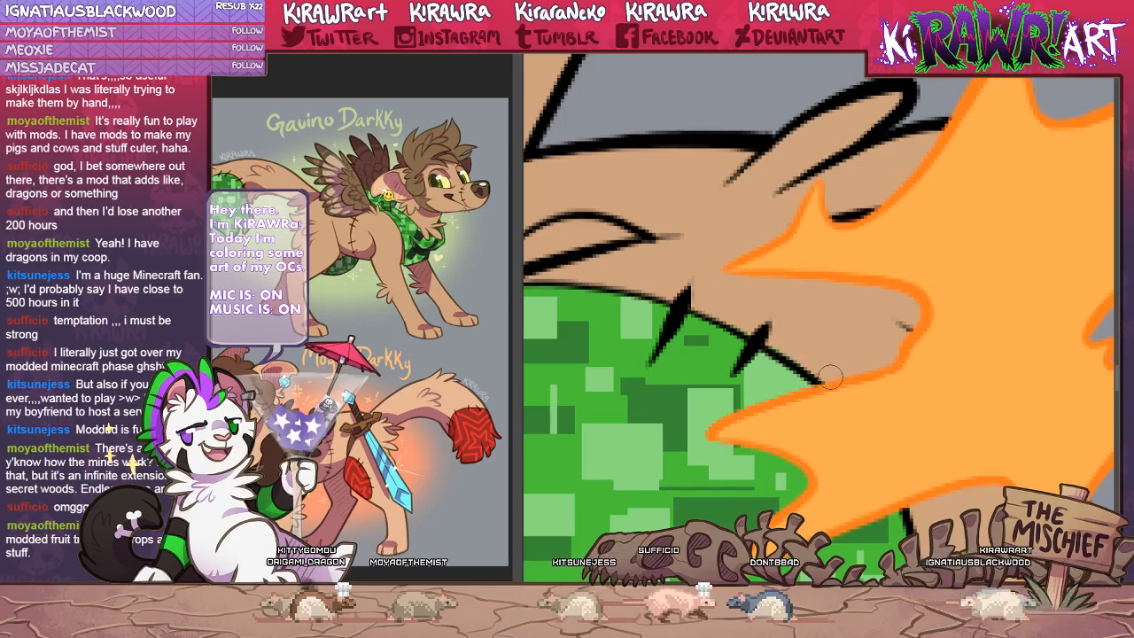
pyautogui.moveTo(803, 358); pyautogui.dragTo(995, 356)
pyautogui.scroll(-1, 994, 355)
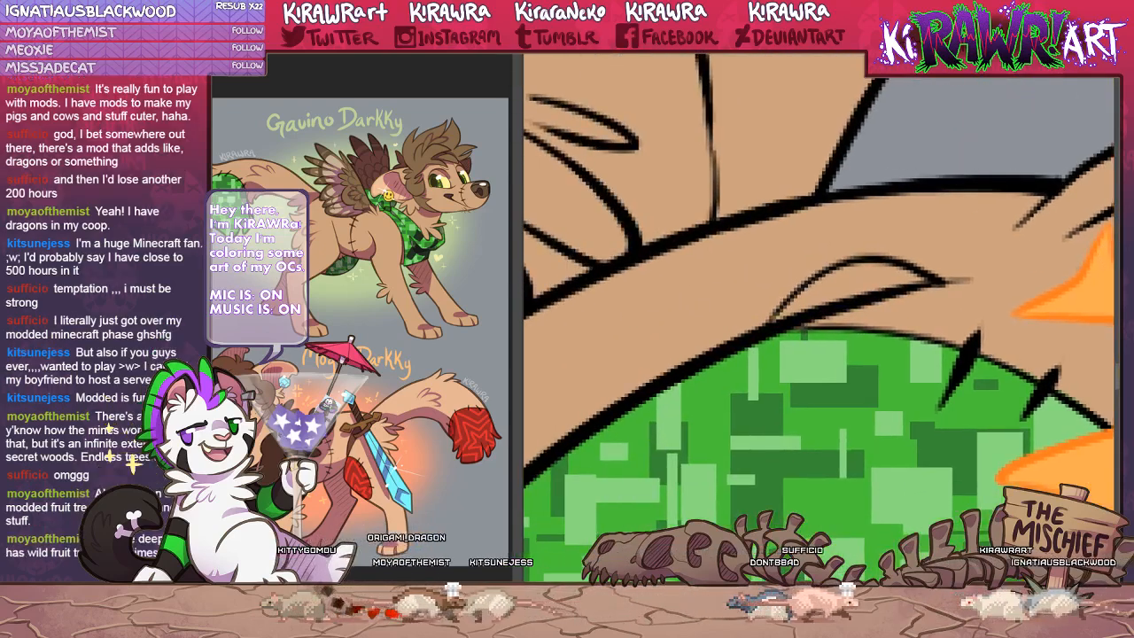
pyautogui.scroll(-1, 994, 355)
pyautogui.scroll(-1, 995, 355)
pyautogui.scroll(-4, 847, 382)
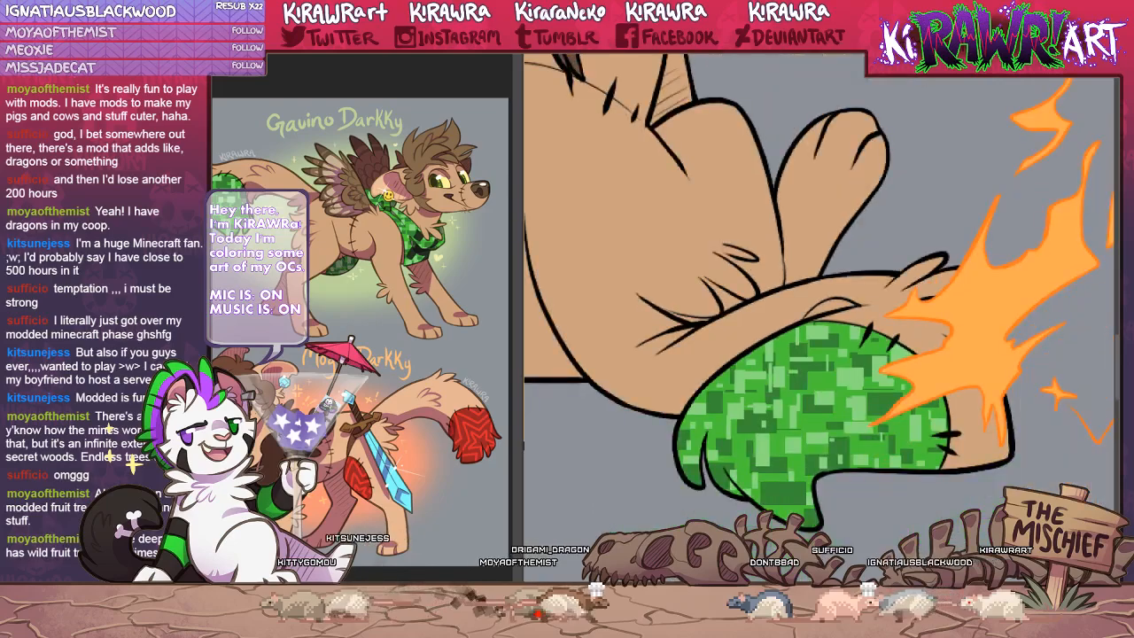
# Show the shading over the sitting winged character's flat colours and hide its line art.
pyautogui.moveTo(846, 382); pyautogui.dragTo(851, 371)
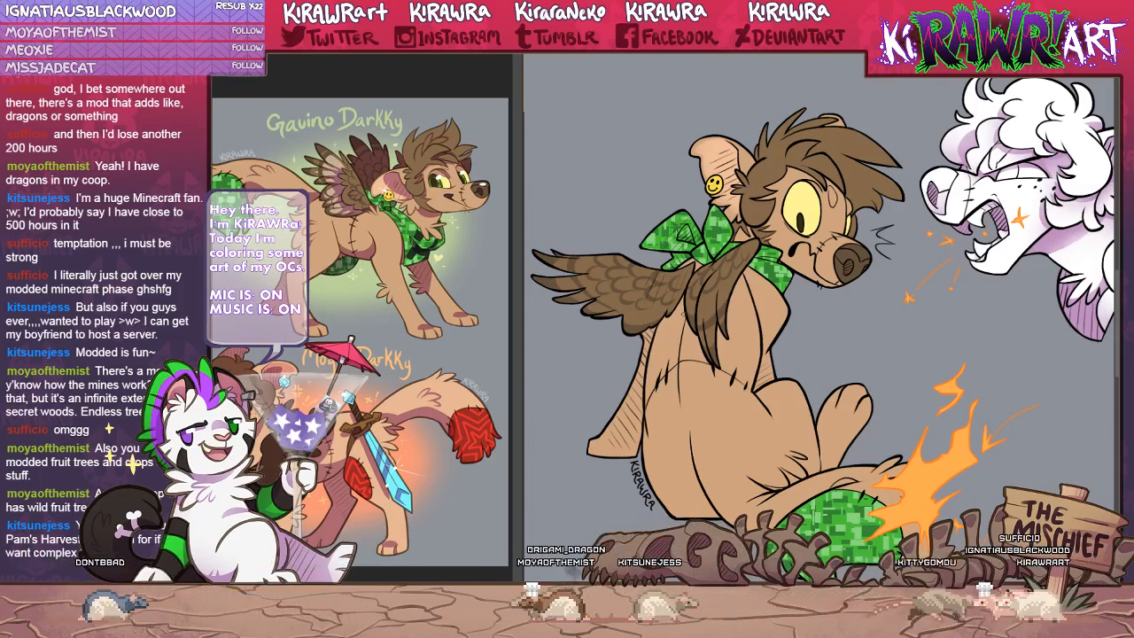
pyautogui.moveTo(693, 370); pyautogui.dragTo(687, 334)
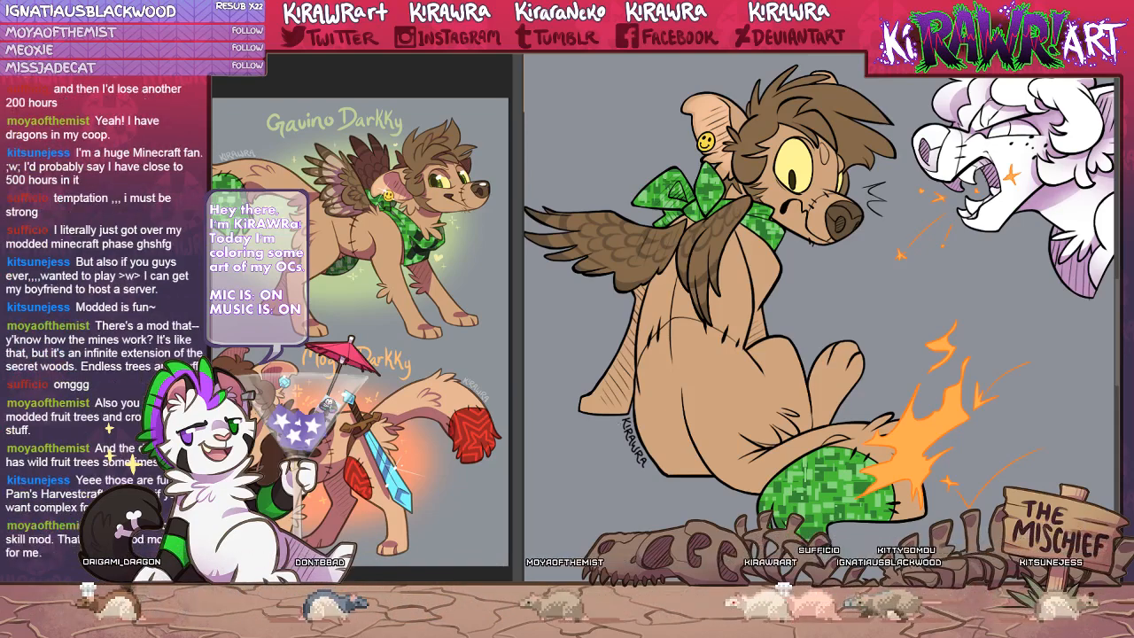
pyautogui.moveTo(906, 383); pyautogui.dragTo(887, 404)
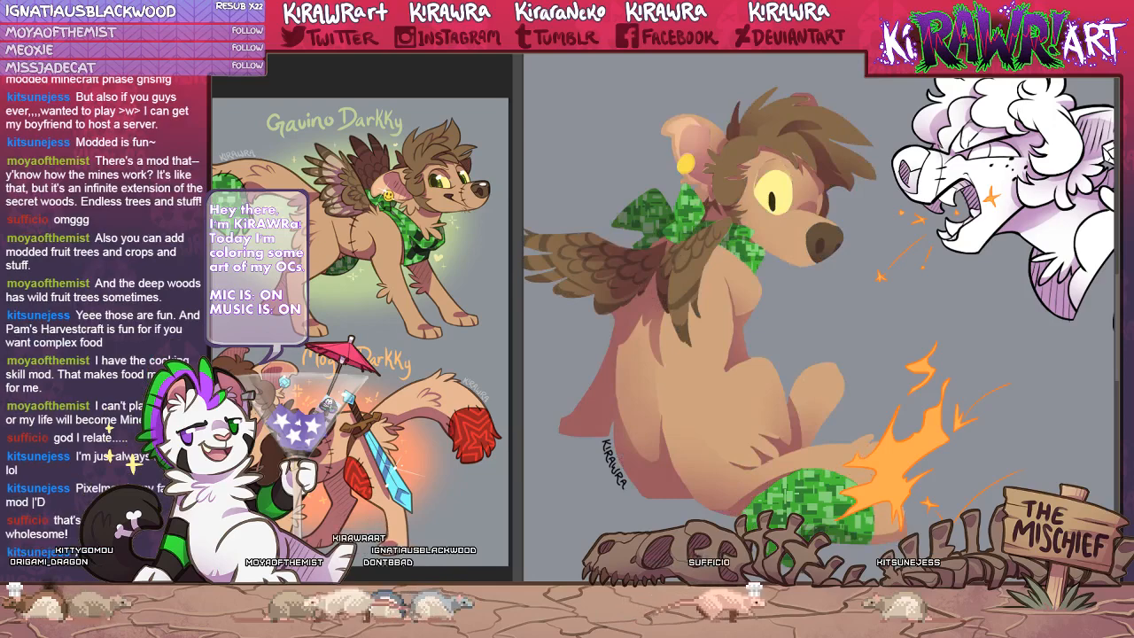
# Show the line art again and remove the stray light speck from the sitting character's raised hind foot.
pyautogui.scroll(5, 823, 310)
pyautogui.moveTo(816, 474); pyautogui.dragTo(841, 159)
pyautogui.moveTo(770, 395); pyautogui.dragTo(799, 375)
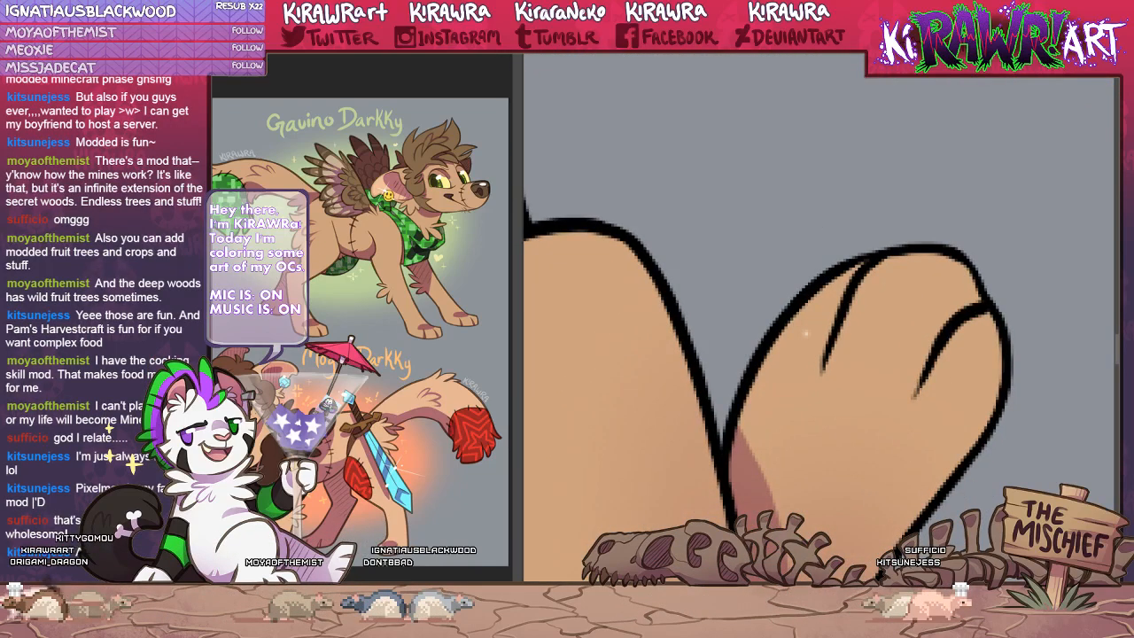
pyautogui.moveTo(847, 440); pyautogui.dragTo(832, 408)
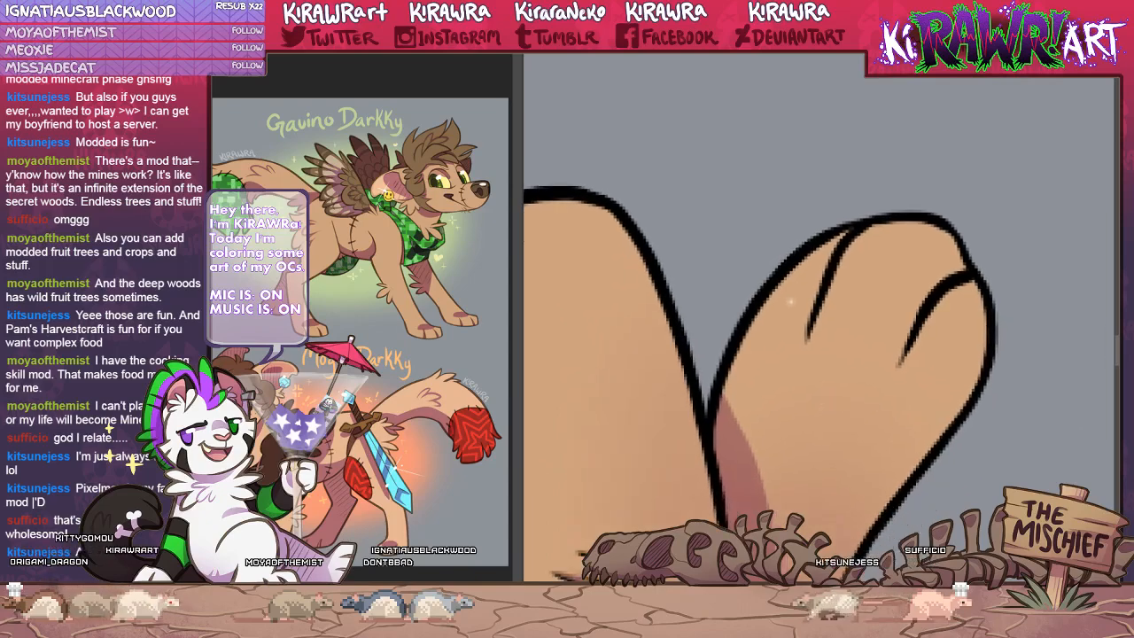
pyautogui.scroll(3, 790, 300)
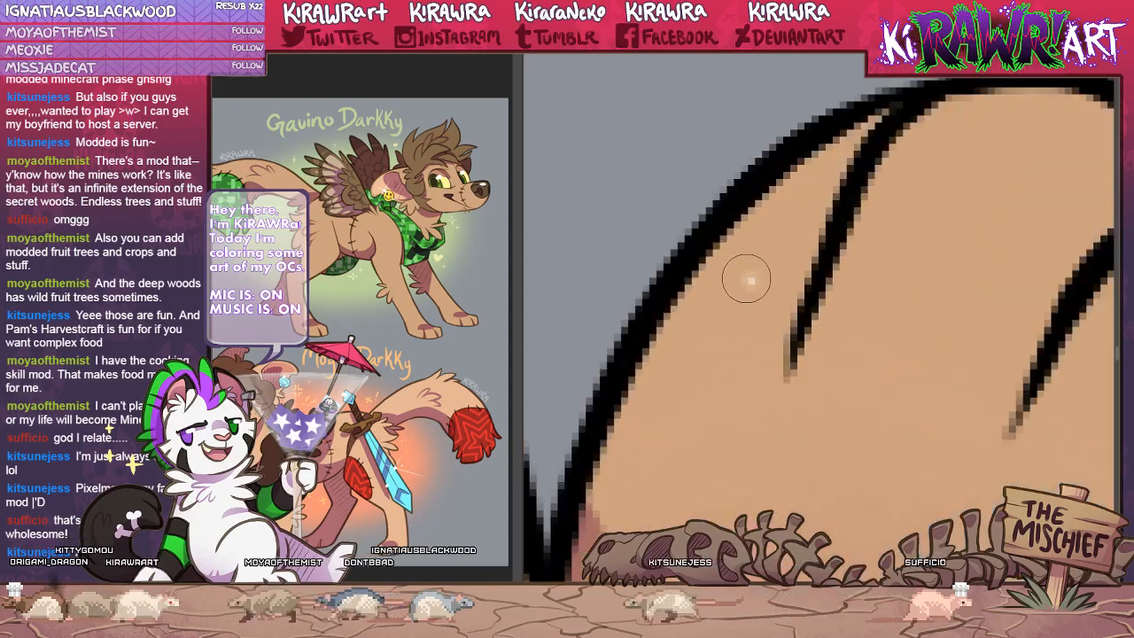
pyautogui.moveTo(1005, 333); pyautogui.dragTo(1028, 331)
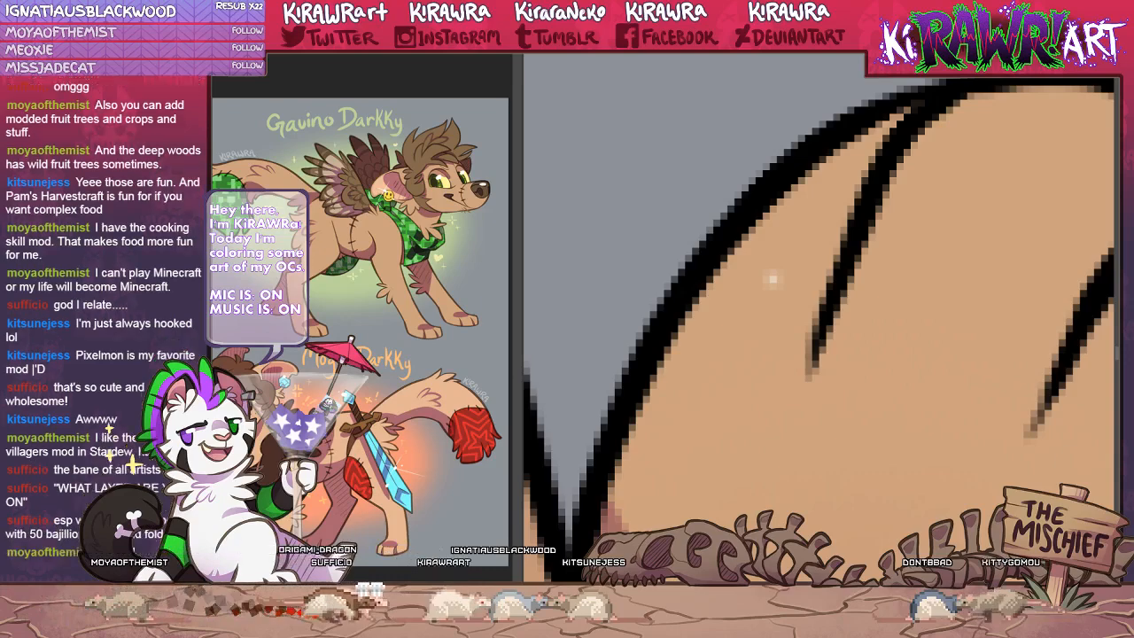
pyautogui.hotkey('ctrl', 'z')
pyautogui.hotkey('ctrl', 'z')
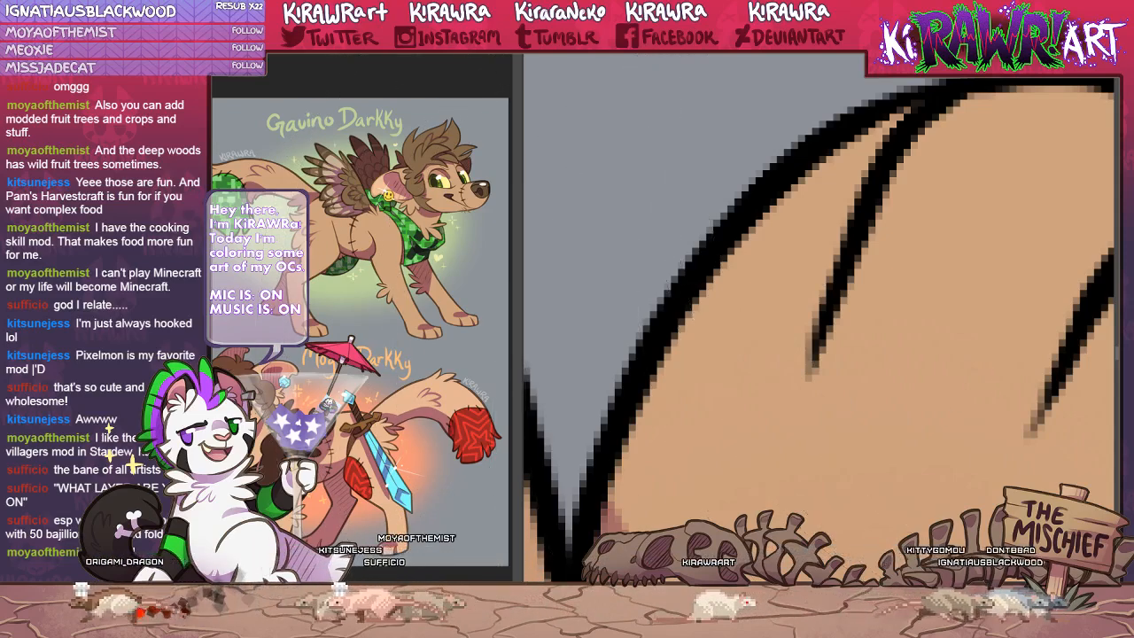
# Compare the crouching sword-biting character with its orange fire glow hidden and shown as a lighting reference.
pyautogui.hotkey('ctrl', '-')
pyautogui.hotkey('ctrl', '-')
pyautogui.hotkey('ctrl', '-')
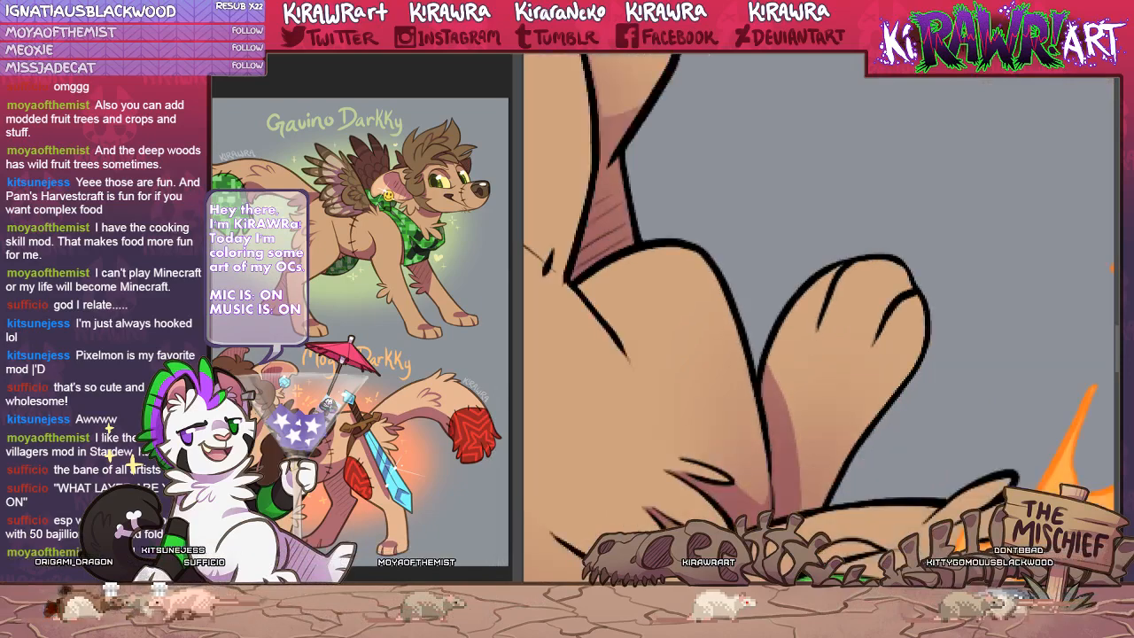
pyautogui.hotkey('ctrl', '-')
pyautogui.hotkey('ctrl', '-')
pyautogui.moveTo(829, 239); pyautogui.dragTo(842, 331)
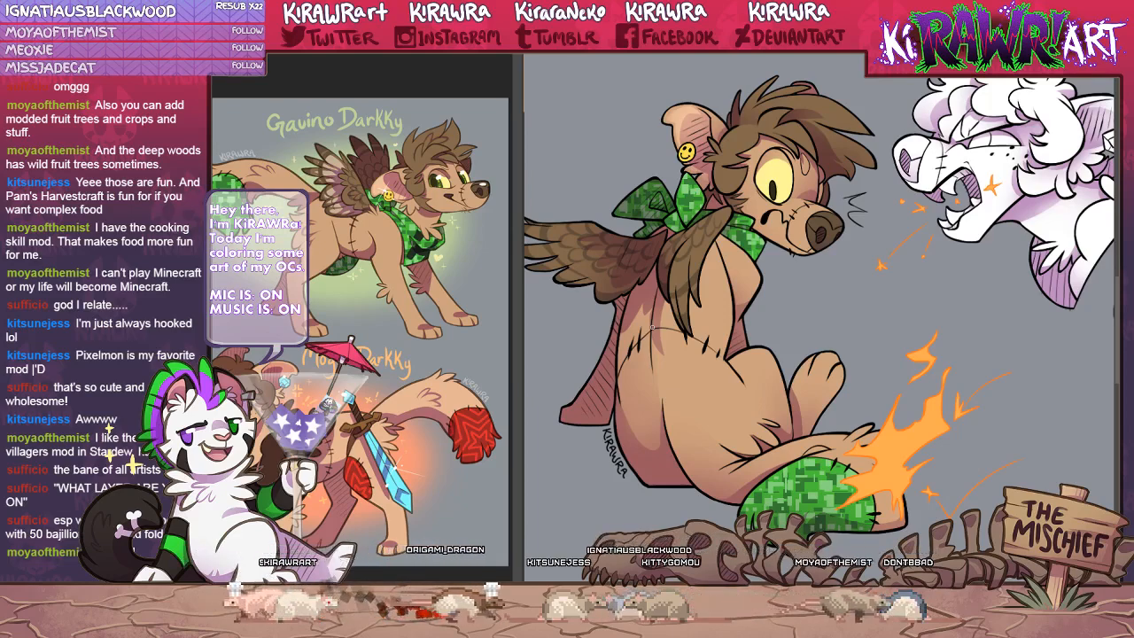
pyautogui.moveTo(821, 358); pyautogui.dragTo(716, 535)
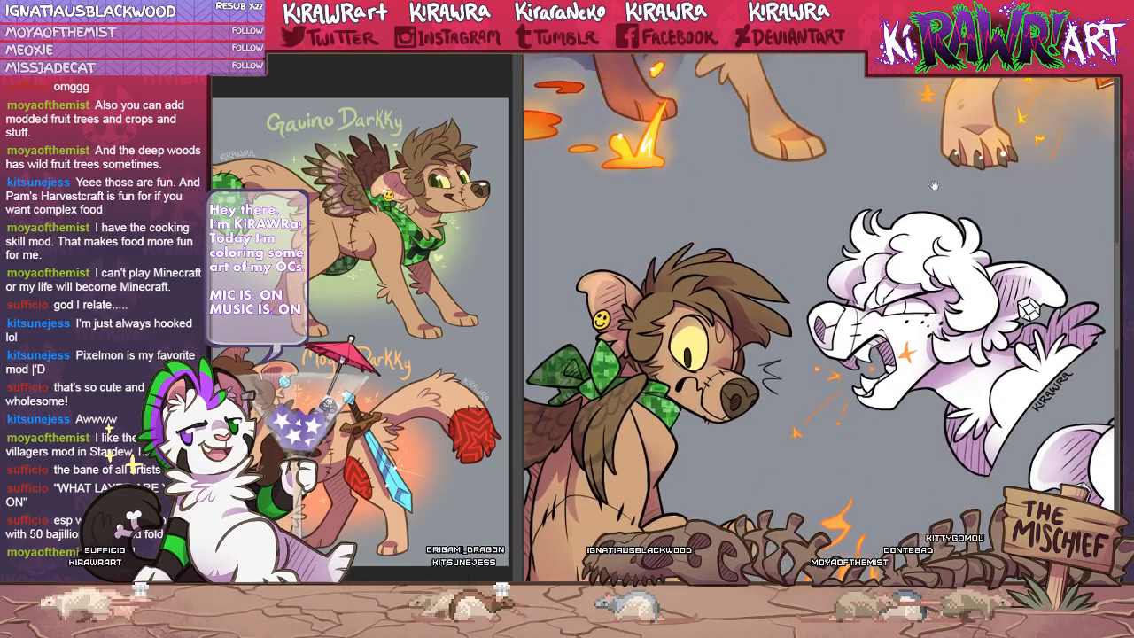
pyautogui.moveTo(957, 64)
pyautogui.mouseDown()
pyautogui.moveTo(878, 213)
pyautogui.moveTo(766, 318)
pyautogui.moveTo(716, 440)
pyautogui.moveTo(764, 344)
pyautogui.moveTo(750, 361)
pyautogui.mouseUp()
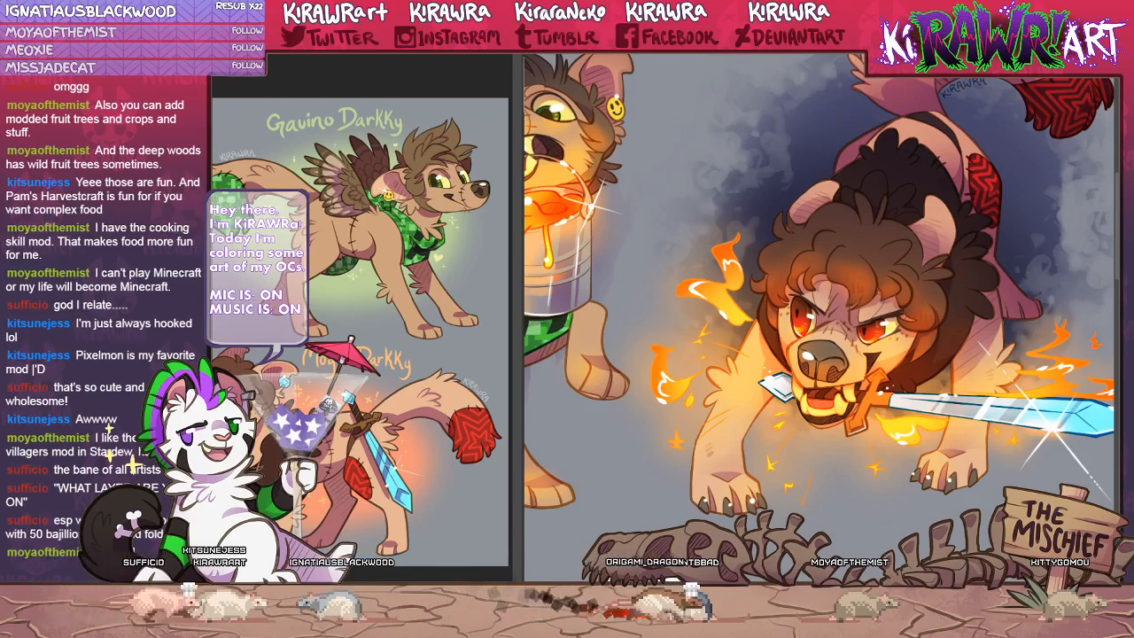
pyautogui.hotkey('ctrl', 'z')
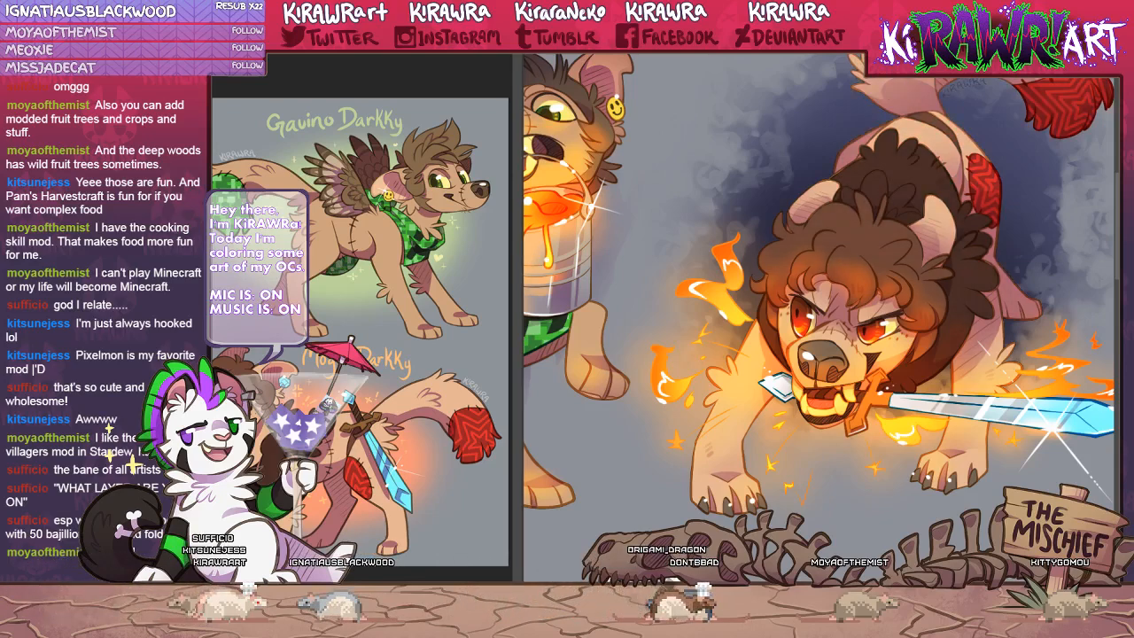
pyautogui.hotkey('ctrl', 'z')
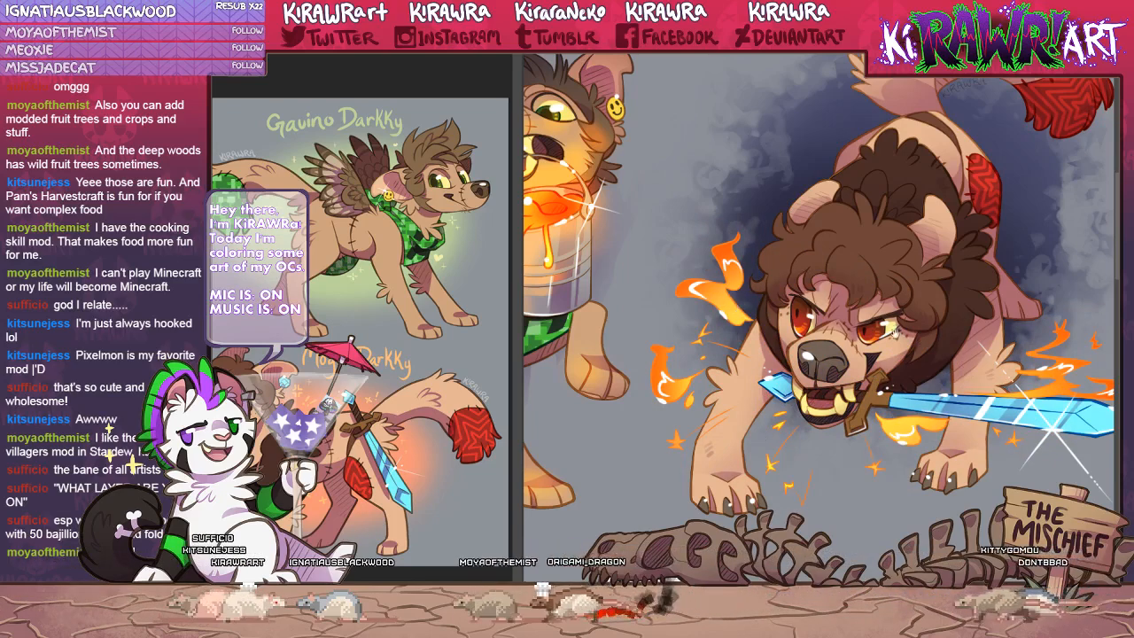
pyautogui.moveTo(895, 333); pyautogui.dragTo(742, 318)
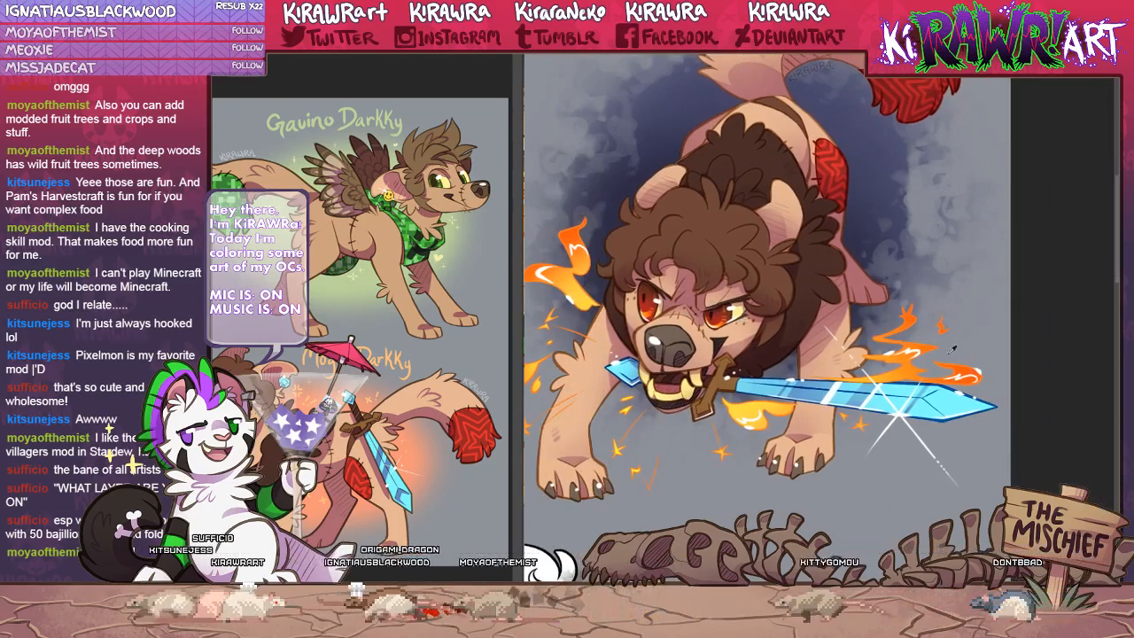
pyautogui.moveTo(952, 348); pyautogui.dragTo(1102, 357)
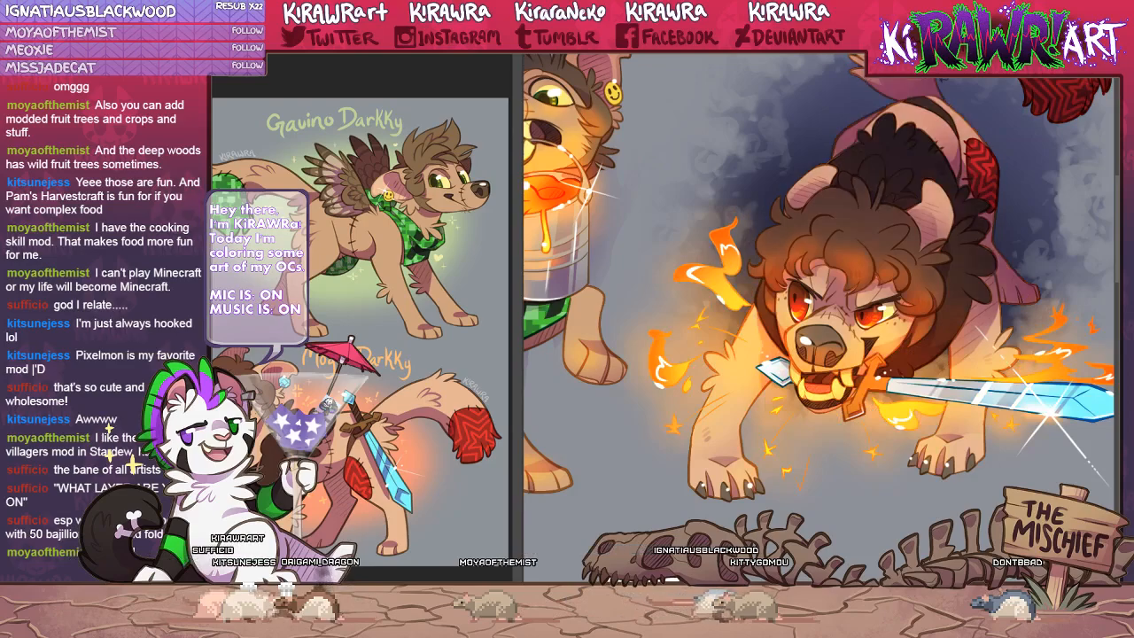
# Try grey outlined smoke rising from the sitting character's burning tail and undo it.
pyautogui.moveTo(780, 483); pyautogui.dragTo(808, 184)
pyautogui.moveTo(765, 426); pyautogui.dragTo(785, 322)
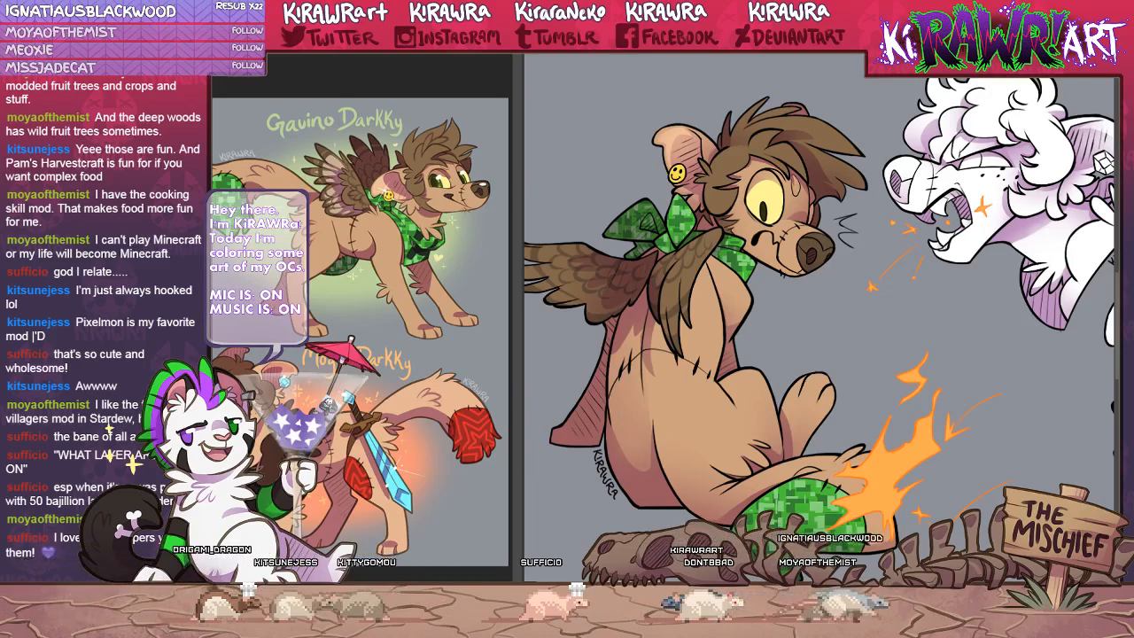
pyautogui.hotkey('ctrl', '-')
pyautogui.hotkey('ctrl', '-')
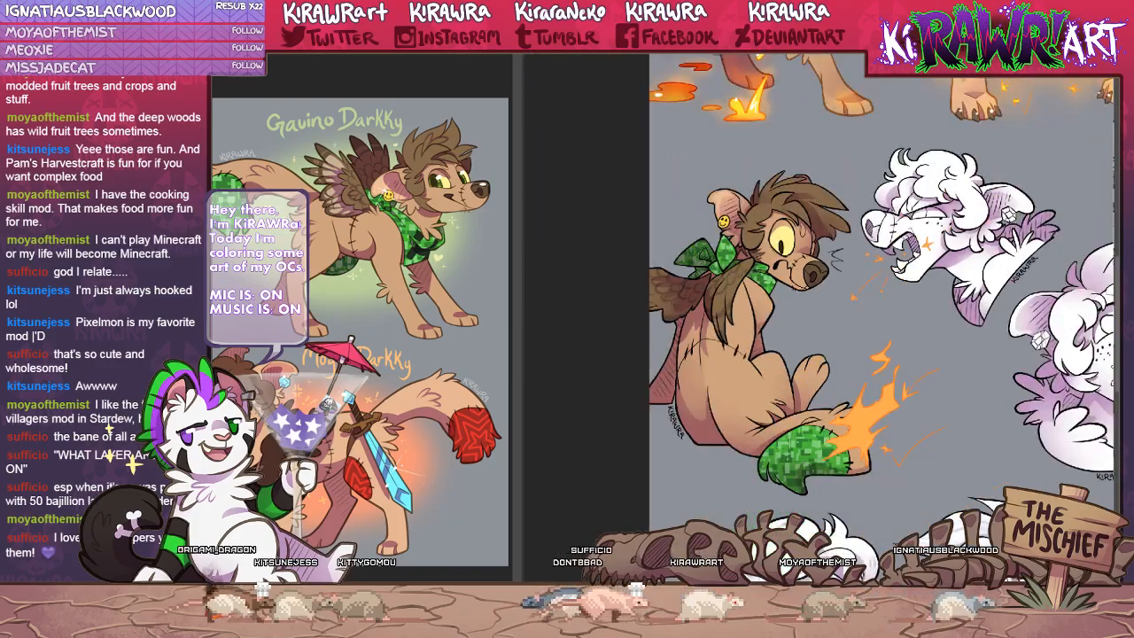
pyautogui.moveTo(836, 387)
pyautogui.mouseDown()
pyautogui.moveTo(722, 282)
pyautogui.moveTo(729, 237)
pyautogui.moveTo(735, 280)
pyautogui.mouseUp()
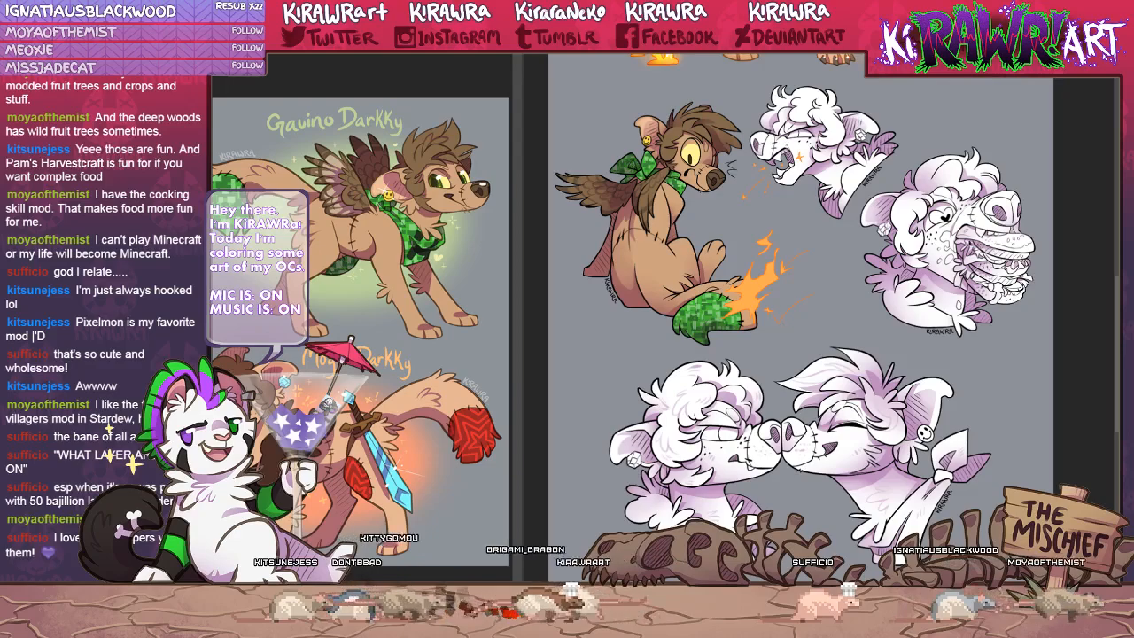
pyautogui.moveTo(805, 180); pyautogui.dragTo(822, 463)
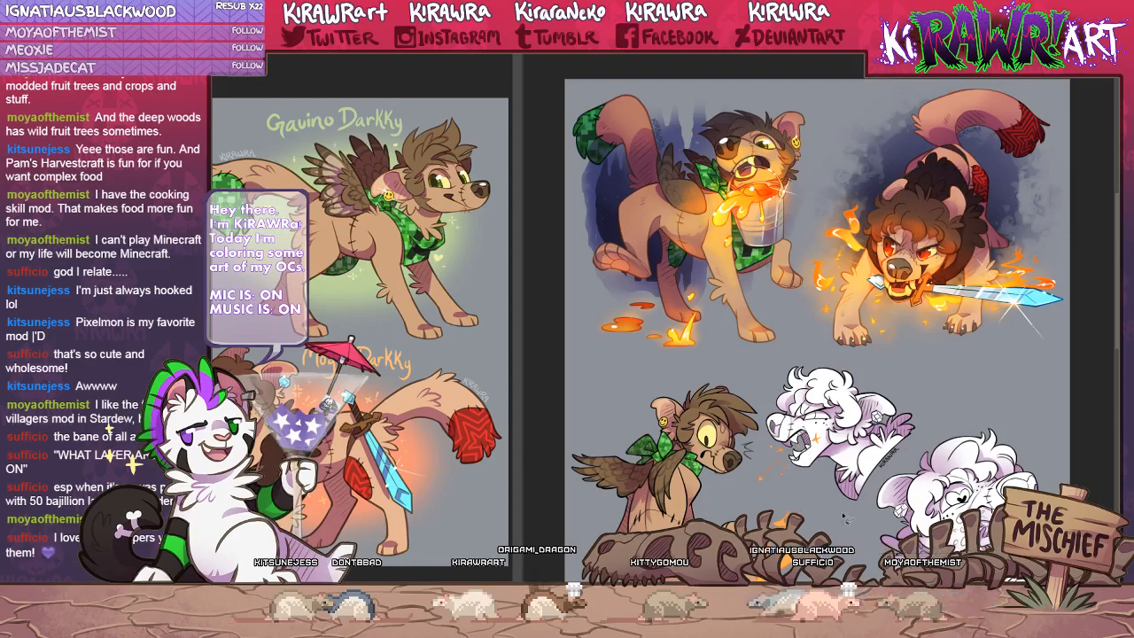
pyautogui.moveTo(833, 526); pyautogui.dragTo(809, 321)
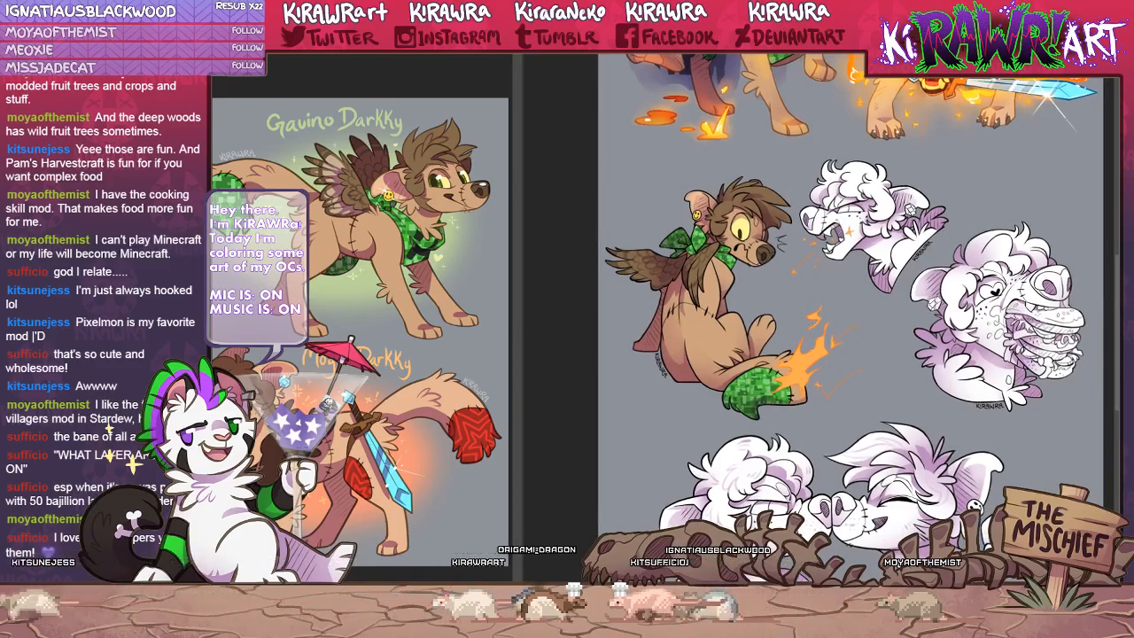
pyautogui.scroll(5, 806, 326)
pyautogui.moveTo(726, 281); pyautogui.dragTo(863, 147)
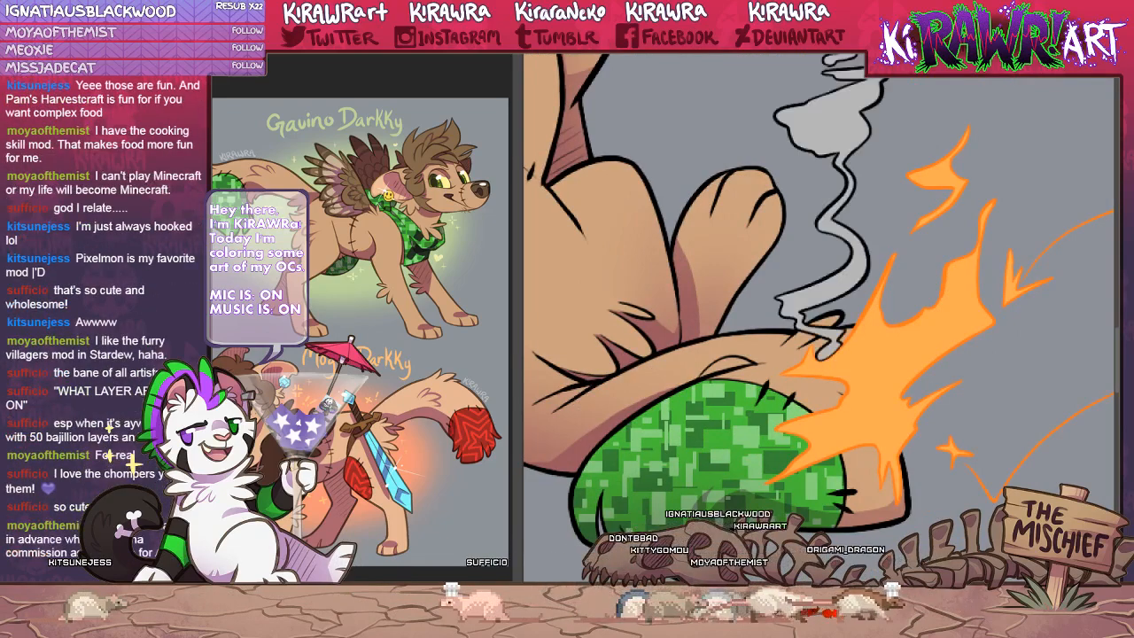
pyautogui.hotkey('ctrl', 'z')
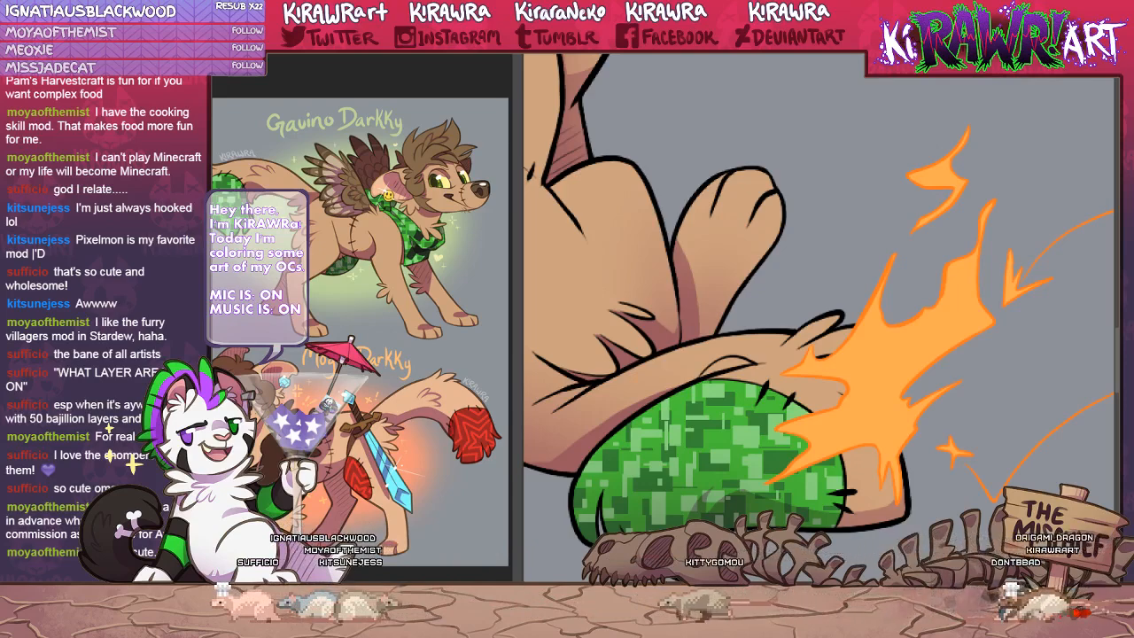
# Undo the light orange fill of the tail flame to check the tail beneath it, and restore the fill.
pyautogui.moveTo(914, 414); pyautogui.dragTo(901, 401)
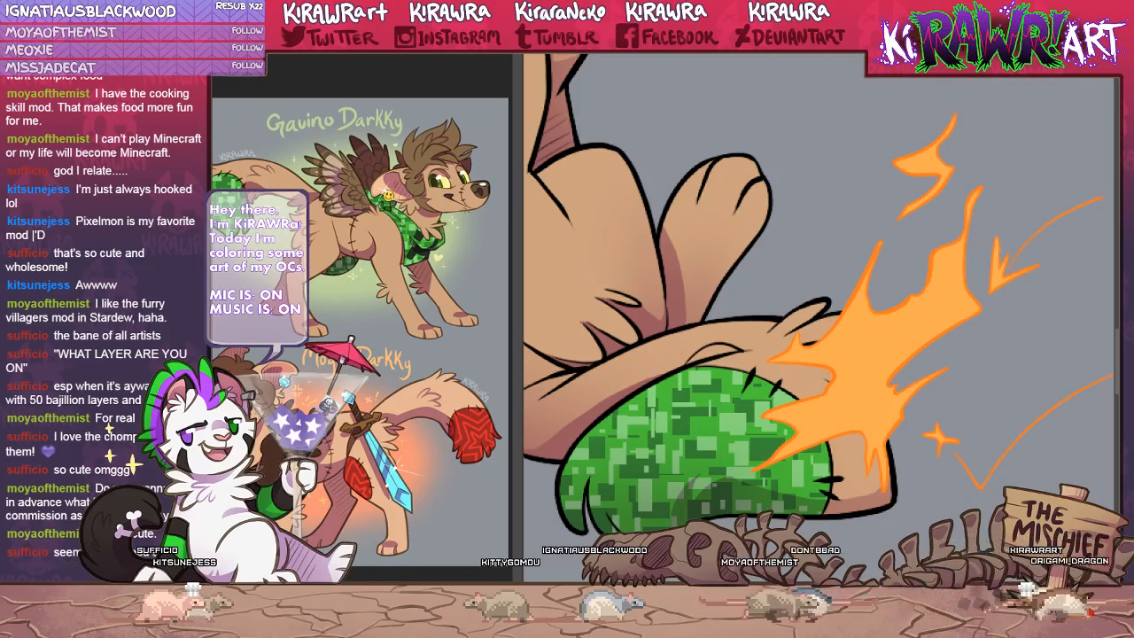
pyautogui.hotkey('ctrl', 'z')
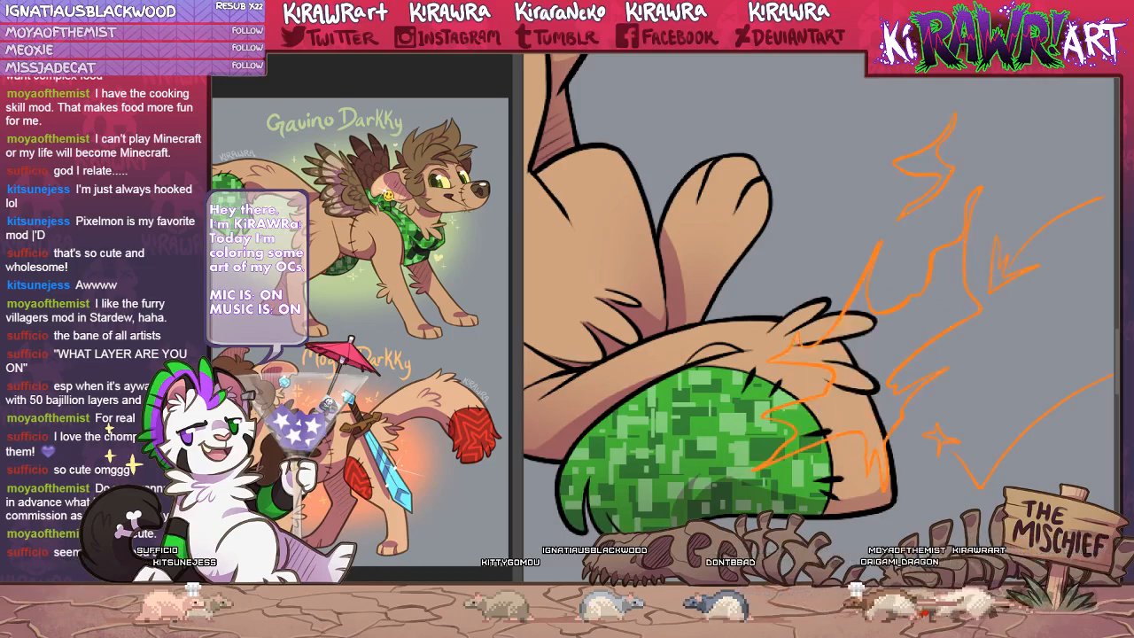
pyautogui.hotkey('ctrl', 'y')
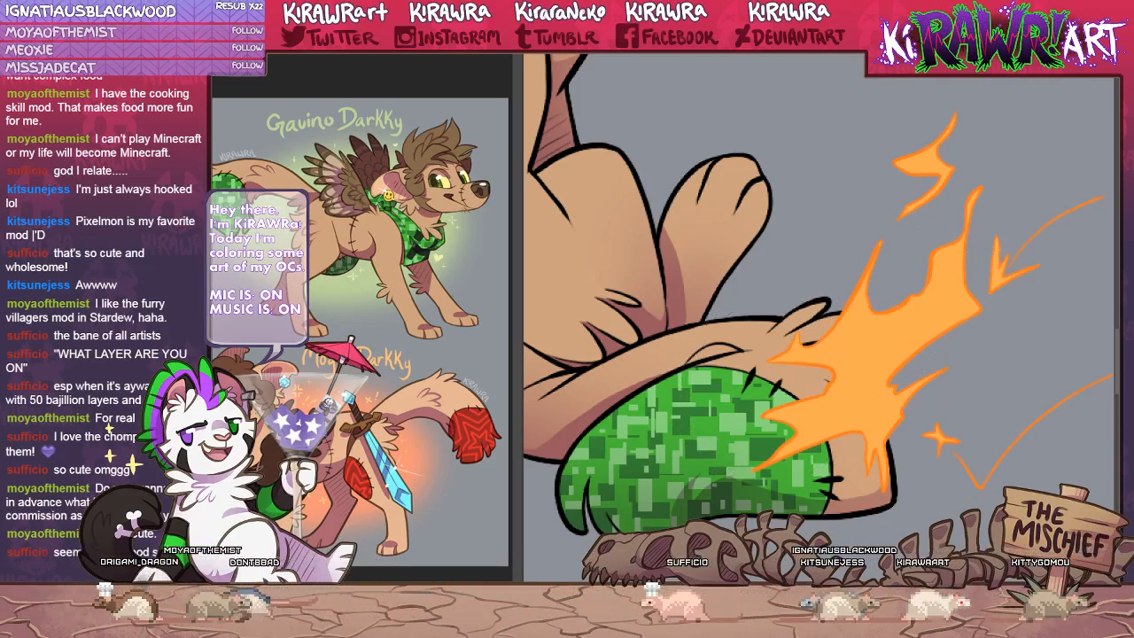
# Paint a red-orange gradient into the upper part of the sitting character's tail flame and its detached flame lick.
pyautogui.moveTo(895, 350)
pyautogui.mouseDown()
pyautogui.moveTo(782, 363)
pyautogui.moveTo(861, 297)
pyautogui.moveTo(912, 277)
pyautogui.mouseUp()
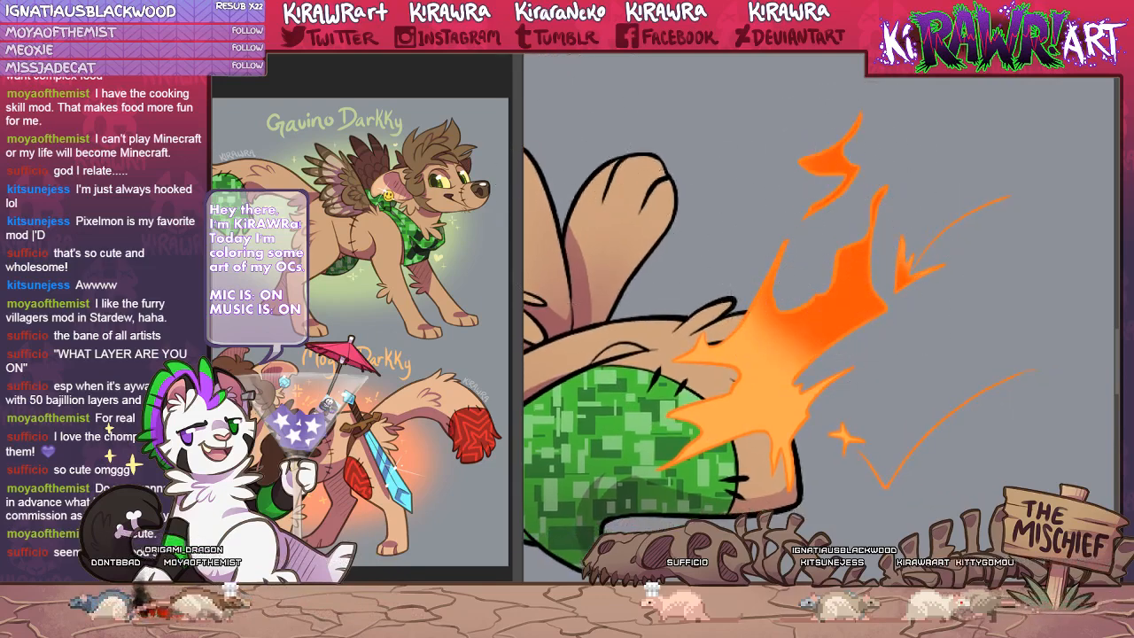
pyautogui.hotkey('ctrl', 'z')
pyautogui.hotkey('ctrl', '-')
pyautogui.hotkey('ctrl', '-')
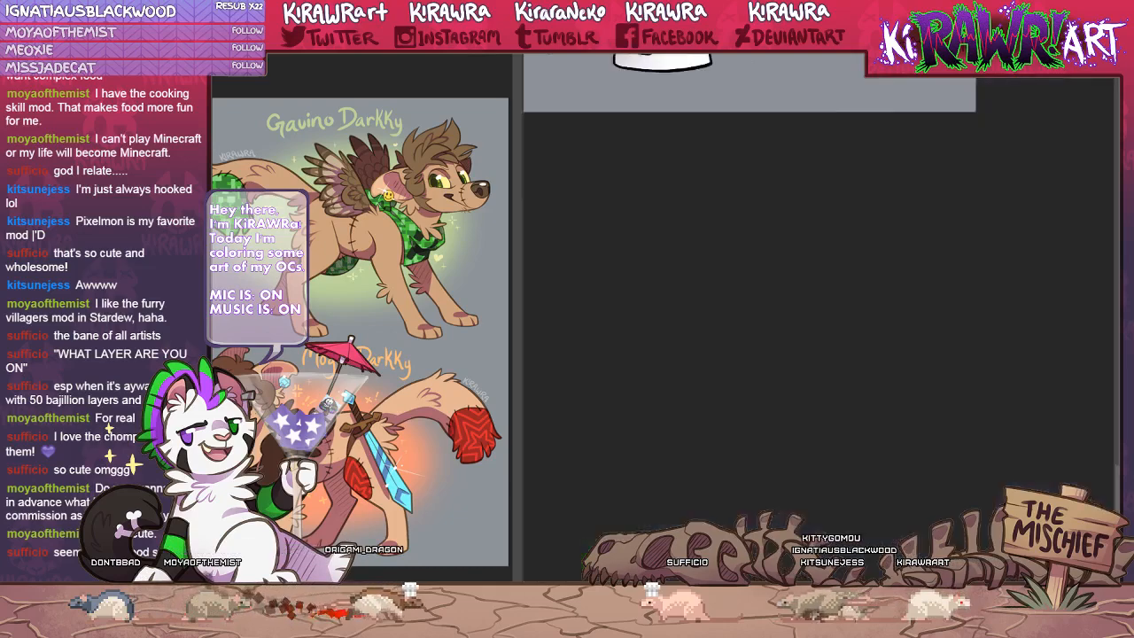
pyautogui.moveTo(832, 305)
pyautogui.mouseDown()
pyautogui.moveTo(788, 290)
pyautogui.moveTo(823, 293)
pyautogui.moveTo(822, 246)
pyautogui.mouseUp()
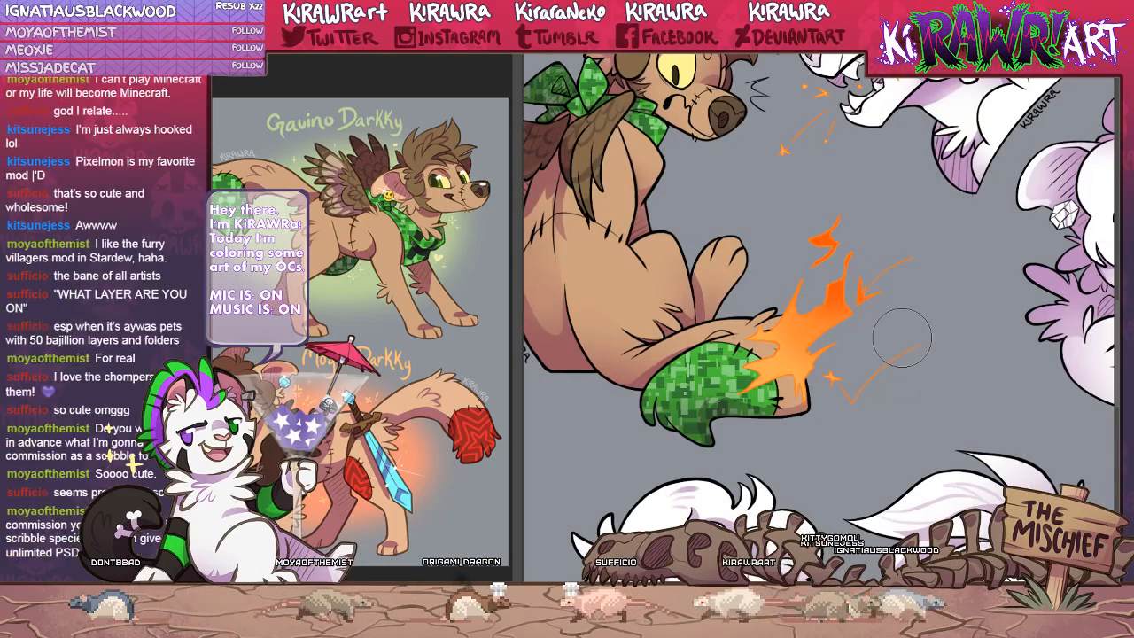
pyautogui.scroll(2, 853, 226)
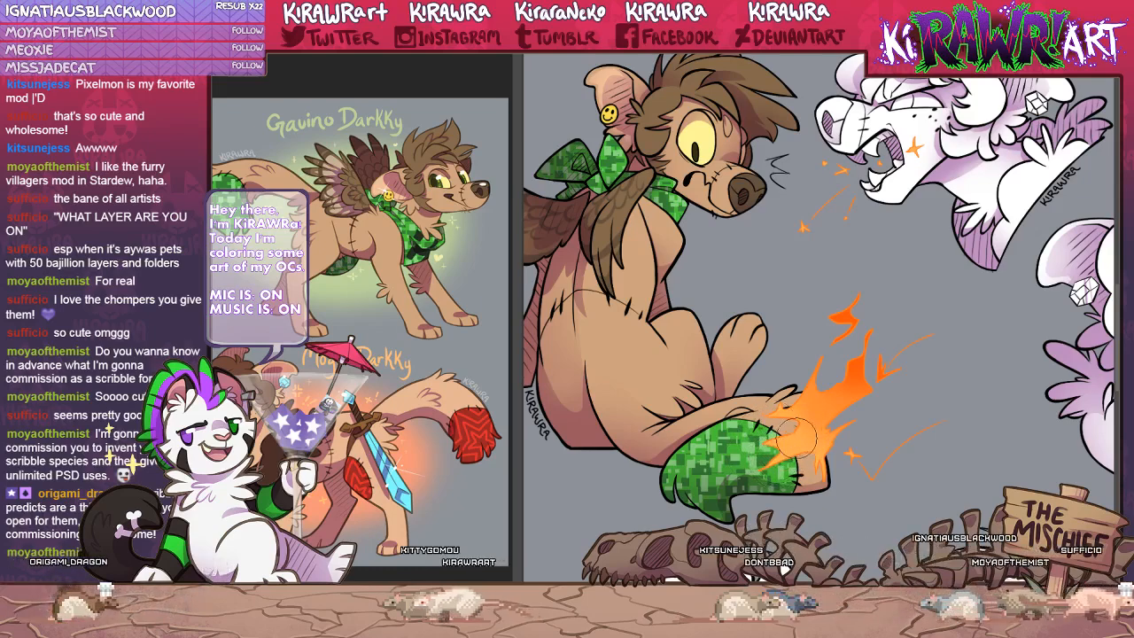
# Blend bright yellow into the base of the tail flame so it fades into the orange above.
pyautogui.moveTo(778, 459); pyautogui.dragTo(813, 436)
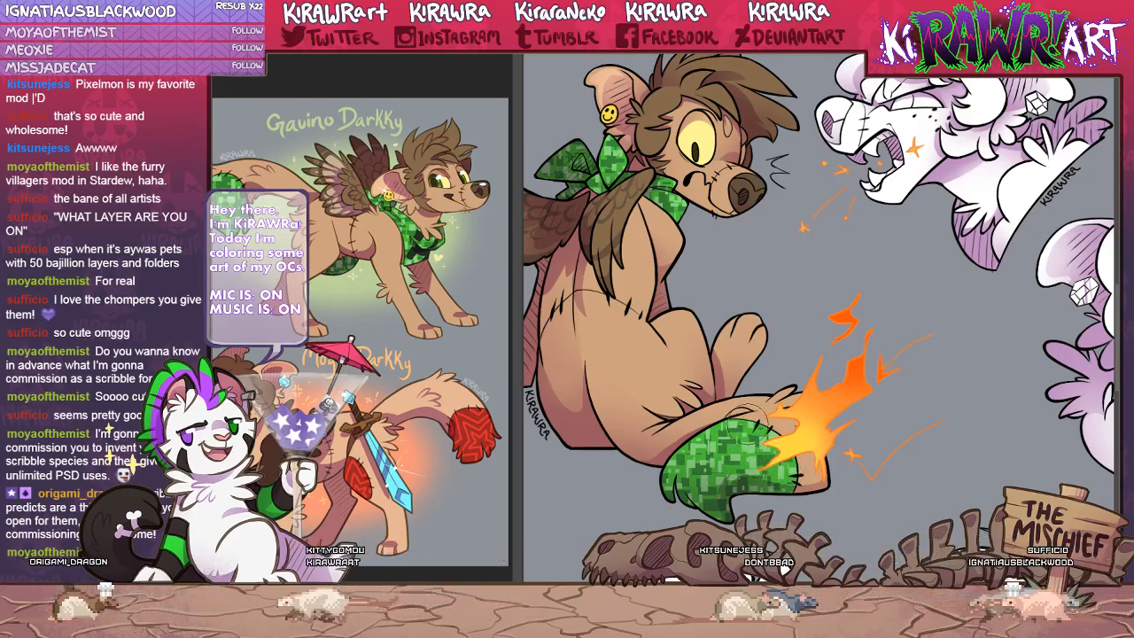
pyautogui.moveTo(972, 368); pyautogui.dragTo(989, 430)
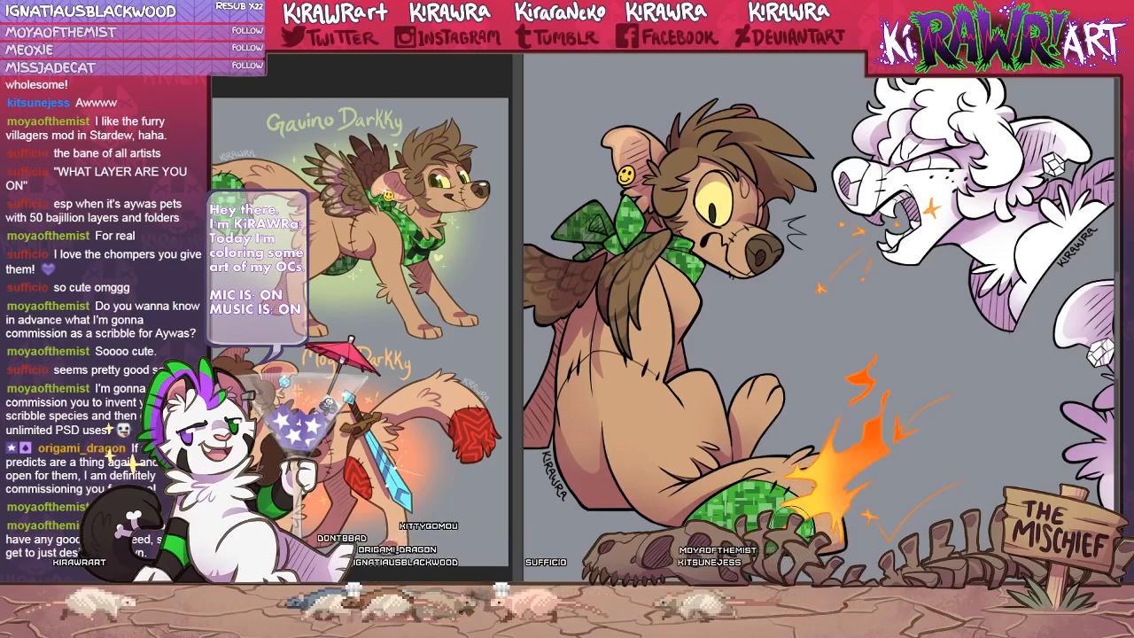
pyautogui.moveTo(919, 396); pyautogui.dragTo(880, 427)
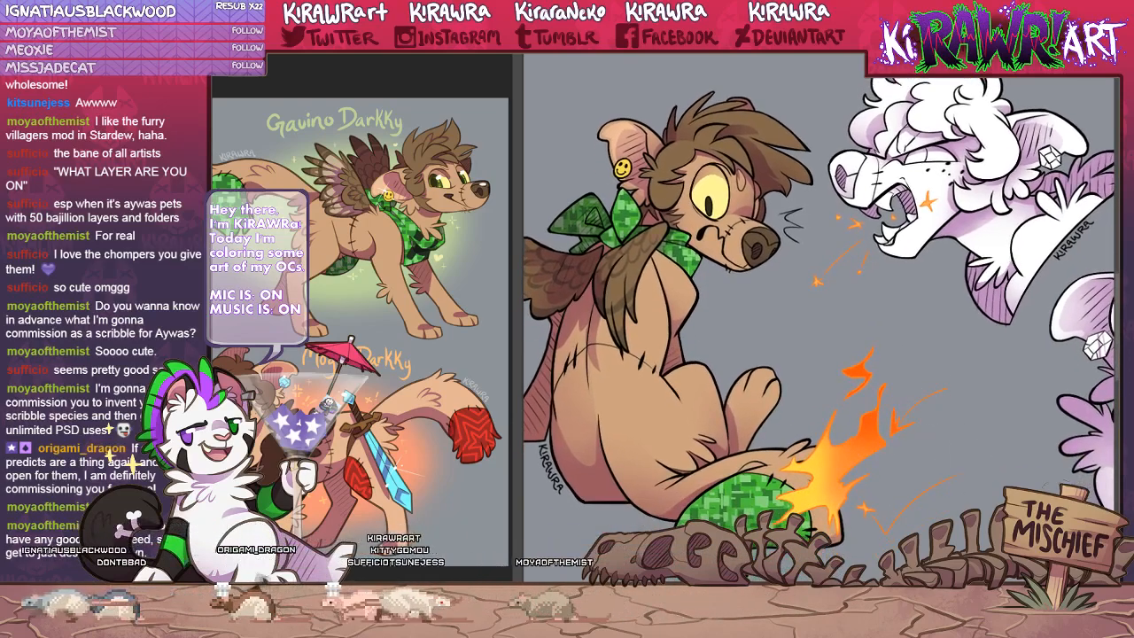
# Compare the tail flame with the lava splashes under the crouching character, and shade the selected spark beside the flame's upper part to match.
pyautogui.moveTo(955, 398); pyautogui.dragTo(913, 554)
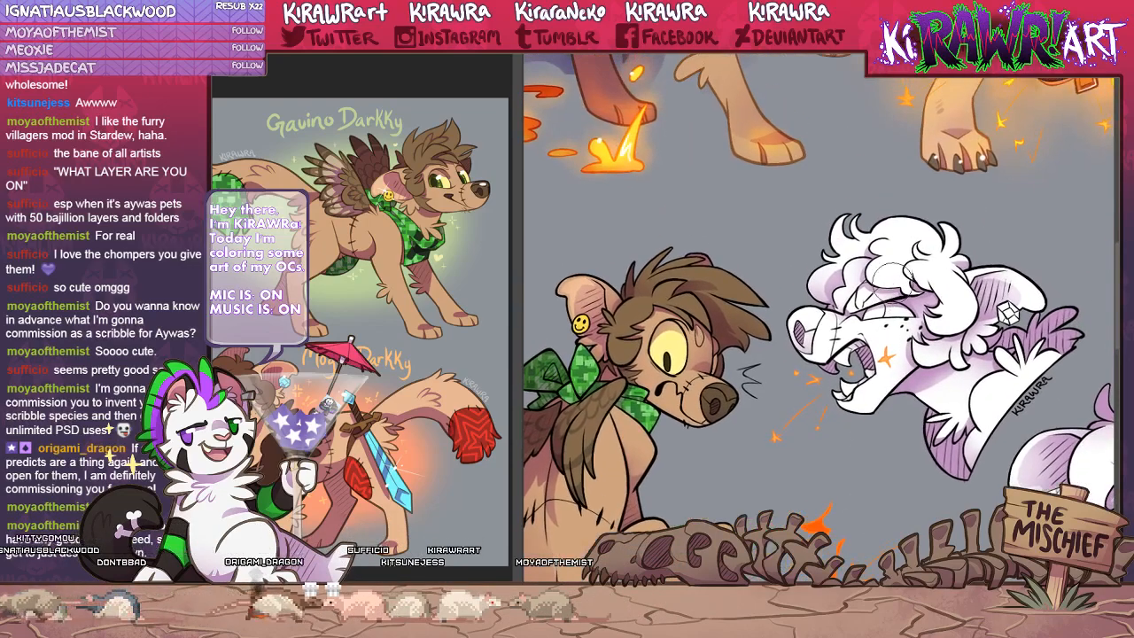
pyautogui.moveTo(893, 280); pyautogui.dragTo(827, 528)
pyautogui.moveTo(813, 464); pyautogui.dragTo(835, 185)
pyautogui.moveTo(842, 548); pyautogui.dragTo(853, 385)
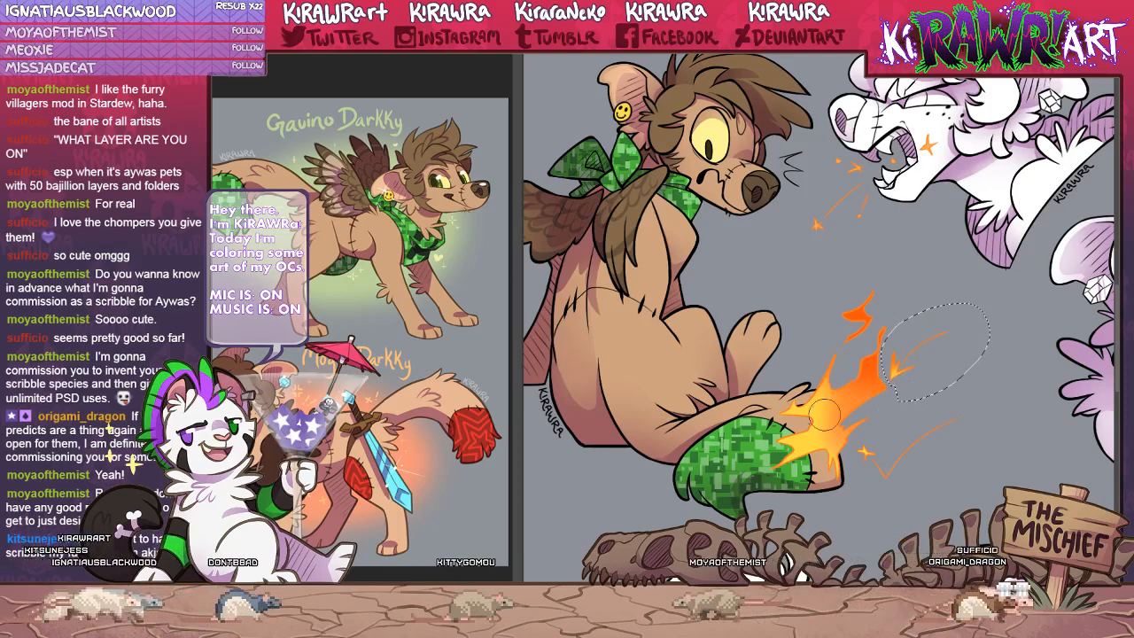
pyautogui.hotkey('ctrl', 'd')
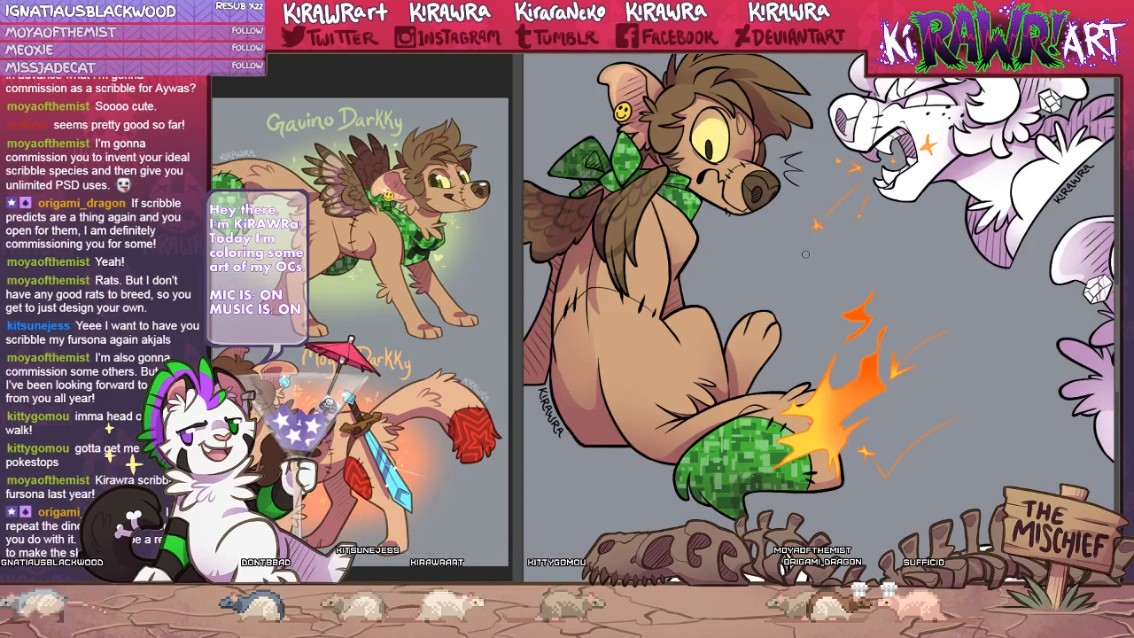
# View the coloured white bat-winged feline drawing as a reference and return to the character sketches.
pyautogui.scroll(2, 750, 306)
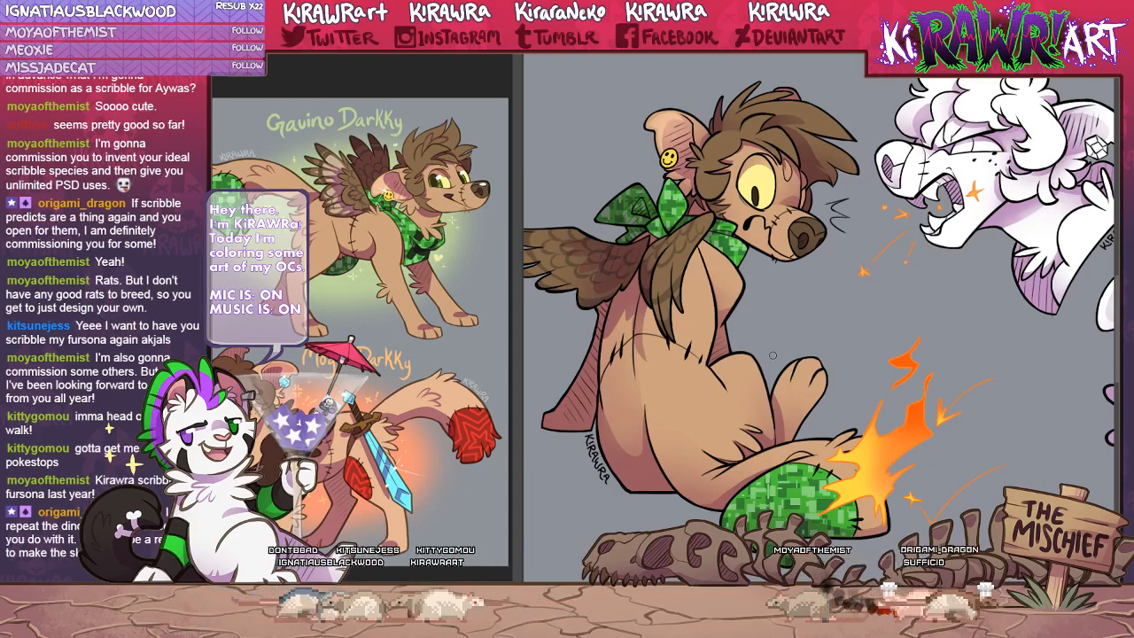
pyautogui.moveTo(773, 355); pyautogui.dragTo(785, 347)
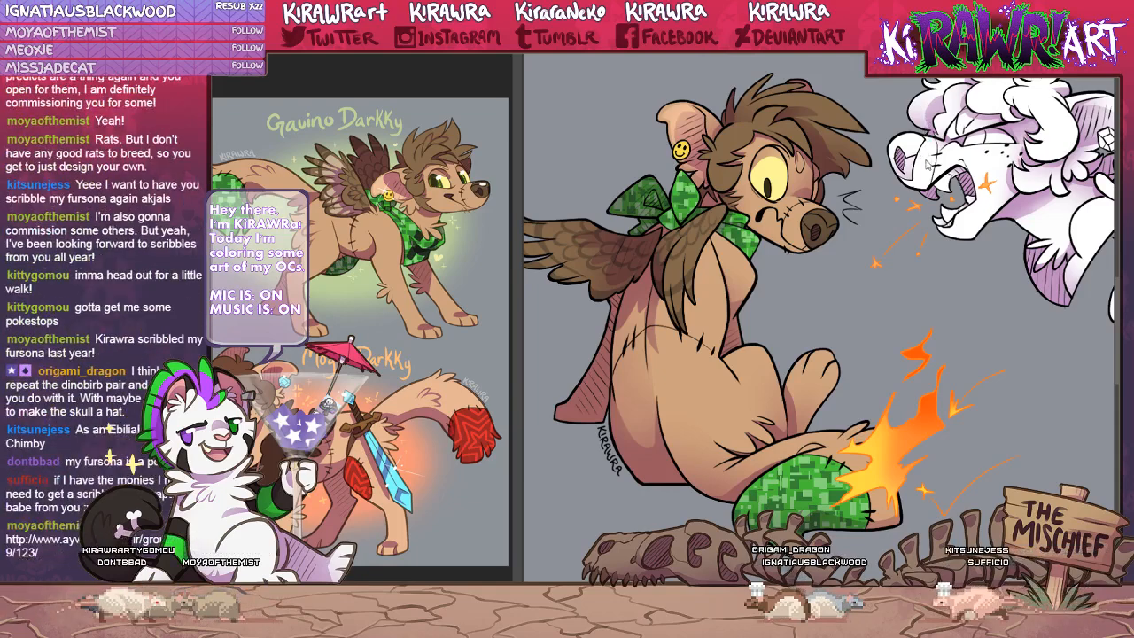
pyautogui.click(828, 497)
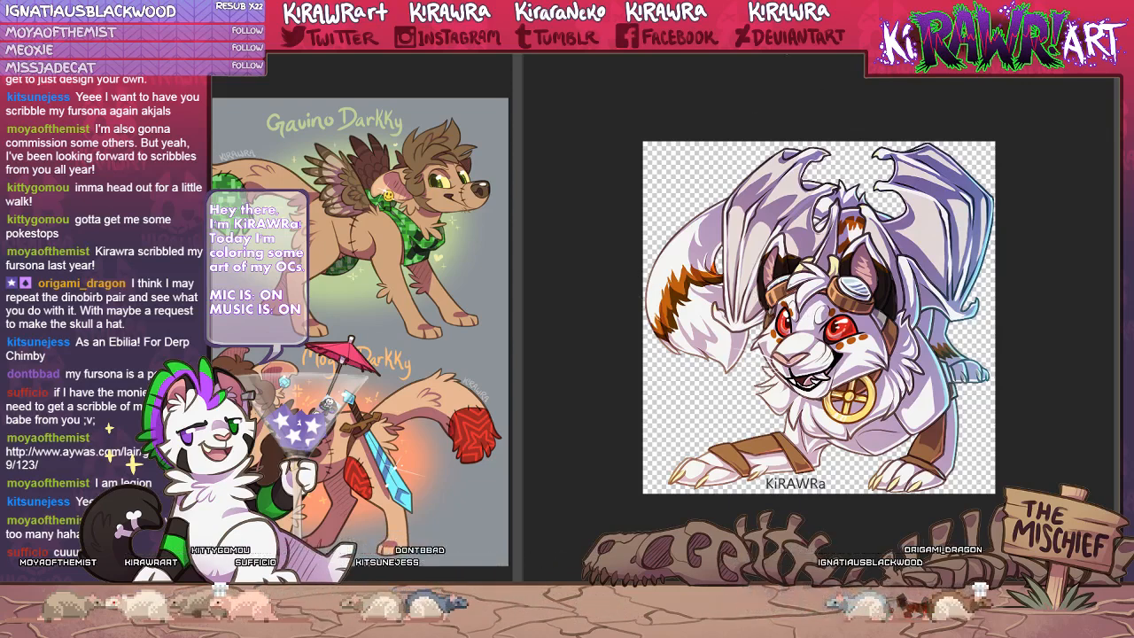
pyautogui.click(650, 59)
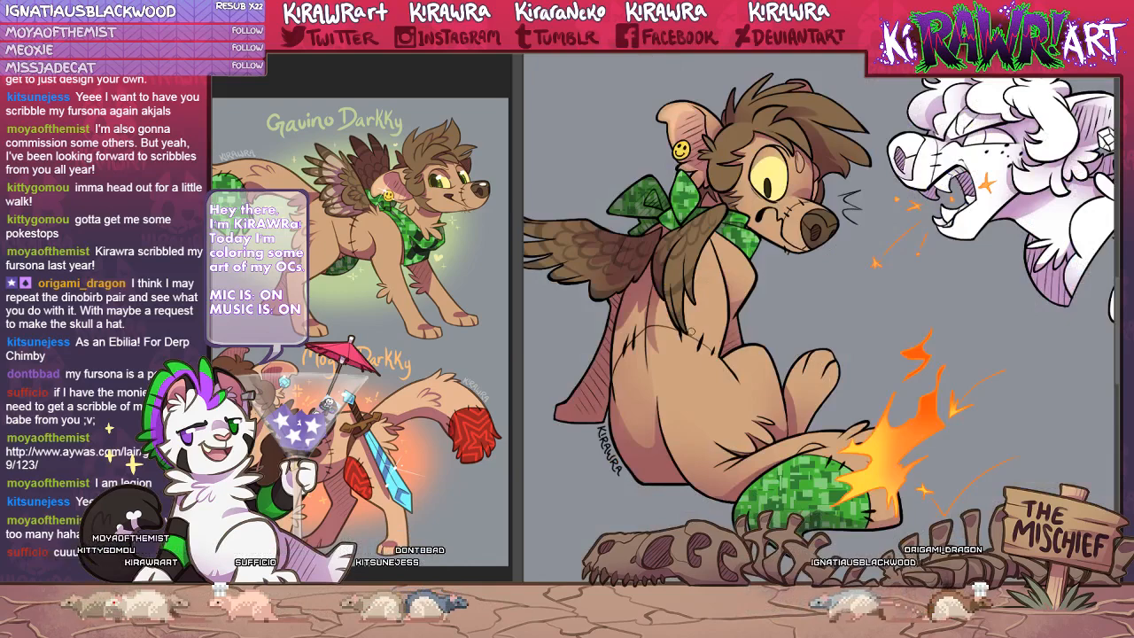
# Add grey outlined smoke wisps around the sitting character's ear, head, back and burning tail, with "tssssss" lettering, and lighten their fill.
pyautogui.moveTo(736, 315); pyautogui.dragTo(751, 331)
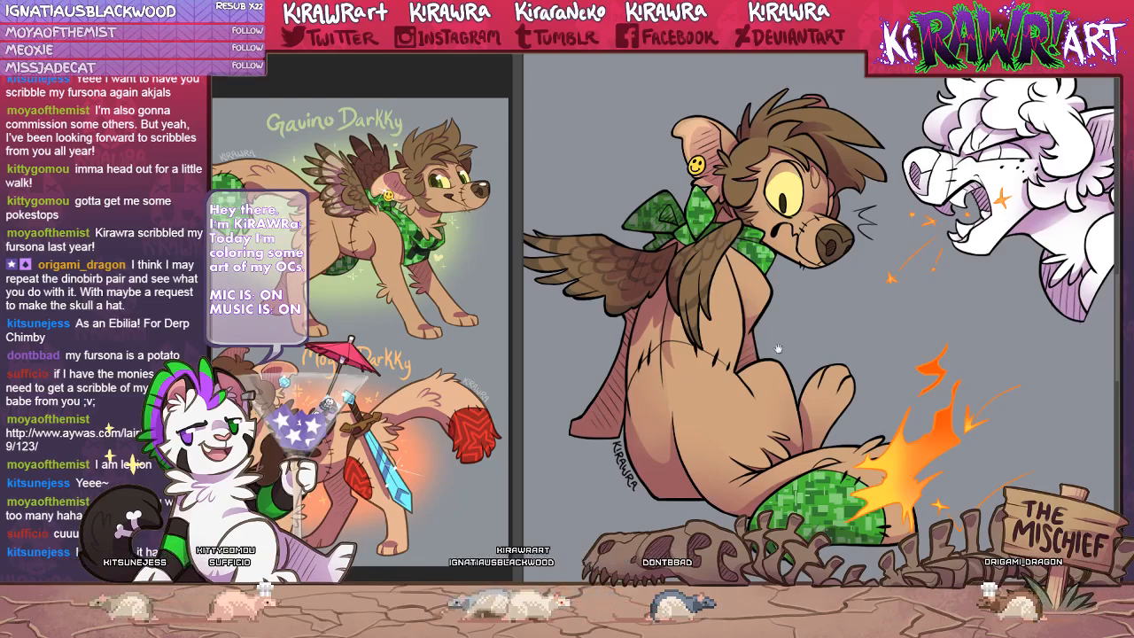
pyautogui.moveTo(779, 348)
pyautogui.mouseDown()
pyautogui.moveTo(676, 395)
pyautogui.moveTo(735, 364)
pyautogui.mouseUp()
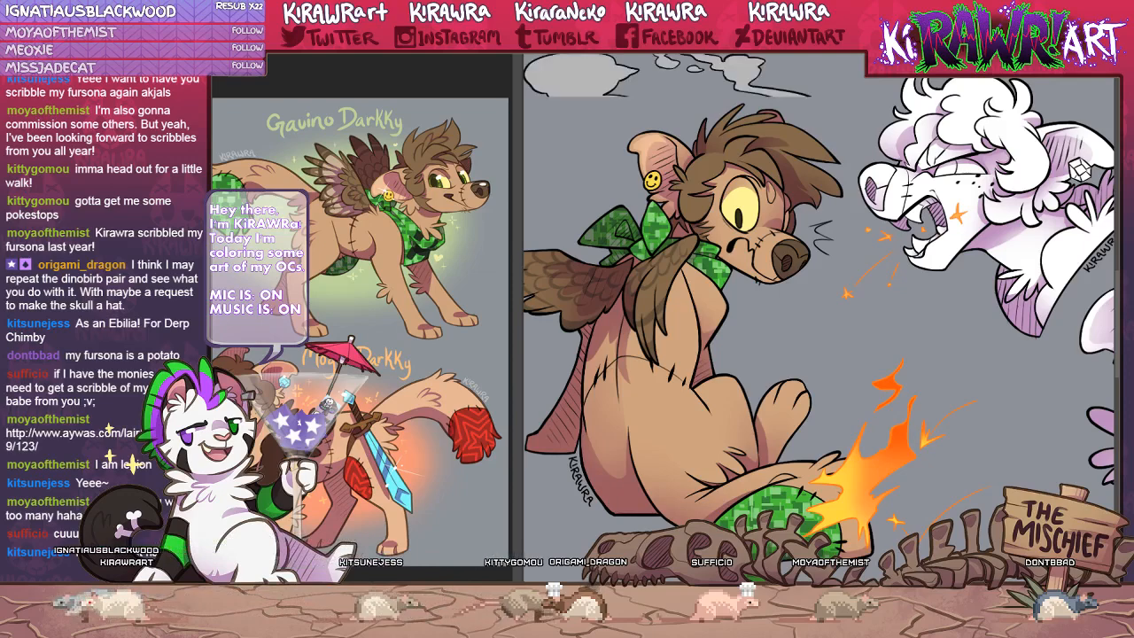
pyautogui.moveTo(830, 385); pyautogui.dragTo(909, 434)
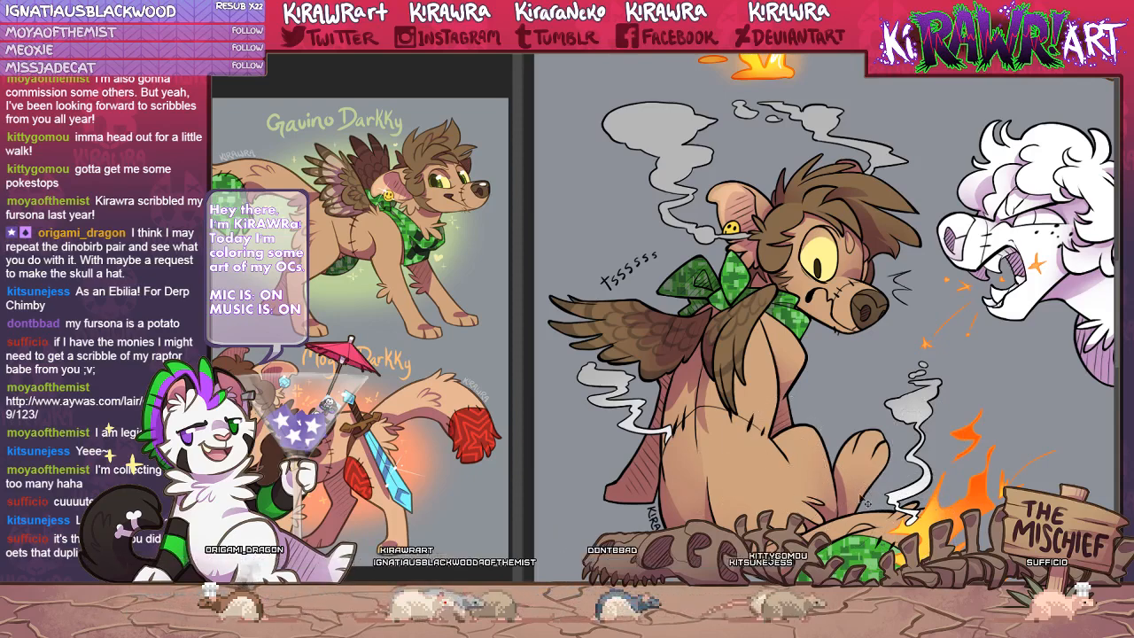
pyautogui.scroll(3, 669, 288)
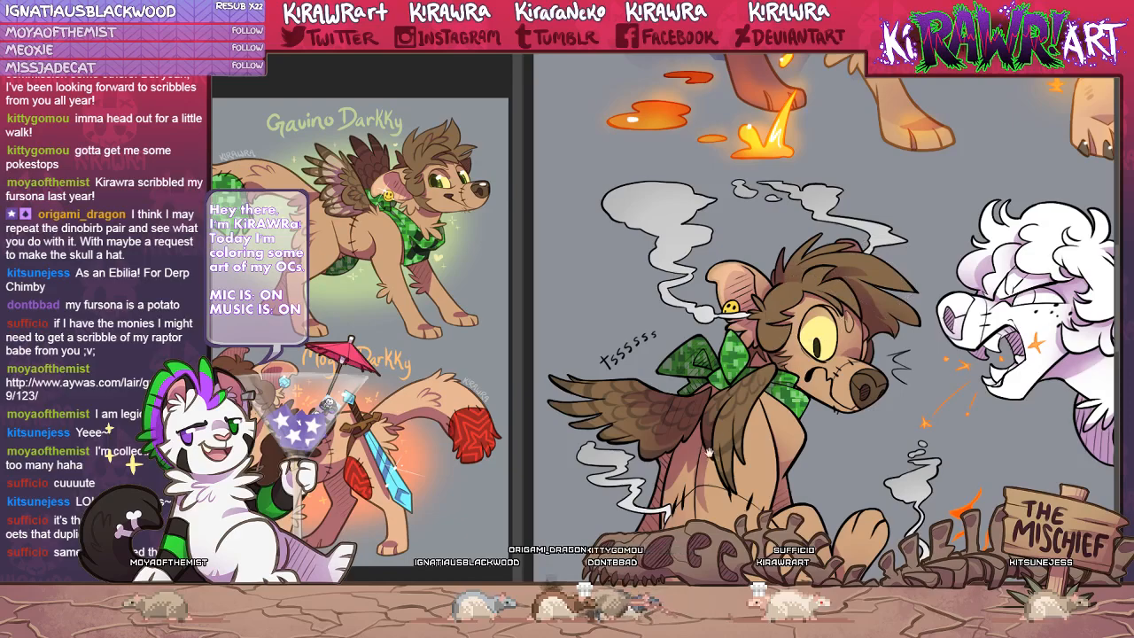
pyautogui.moveTo(708, 453)
pyautogui.mouseDown()
pyautogui.moveTo(688, 340)
pyautogui.moveTo(672, 392)
pyautogui.mouseUp()
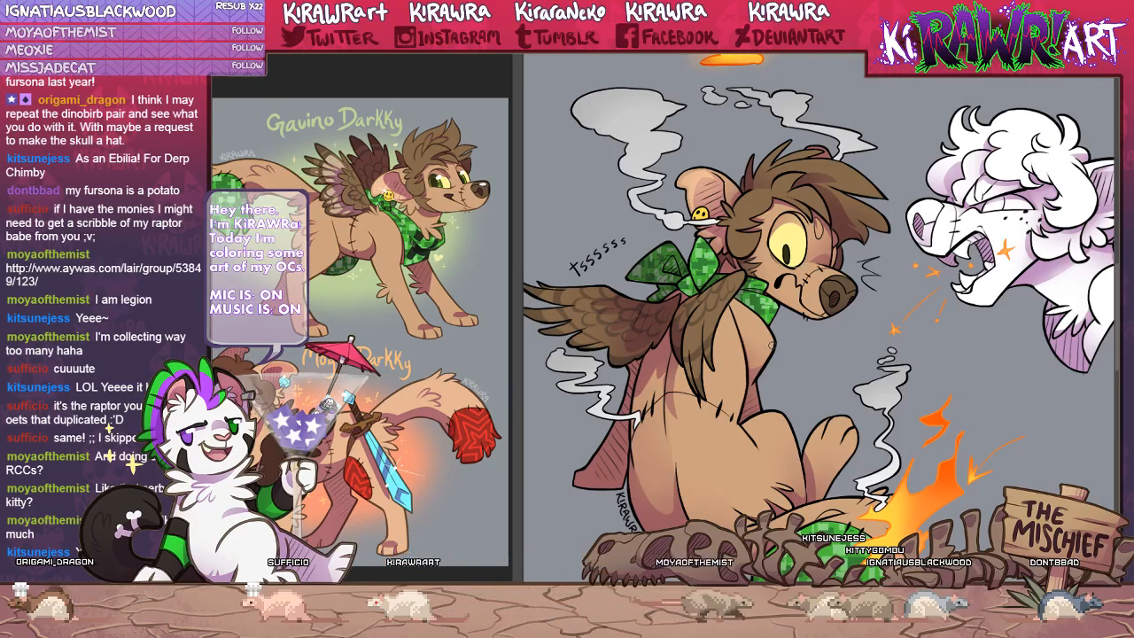
pyautogui.moveTo(664, 367); pyautogui.dragTo(745, 397)
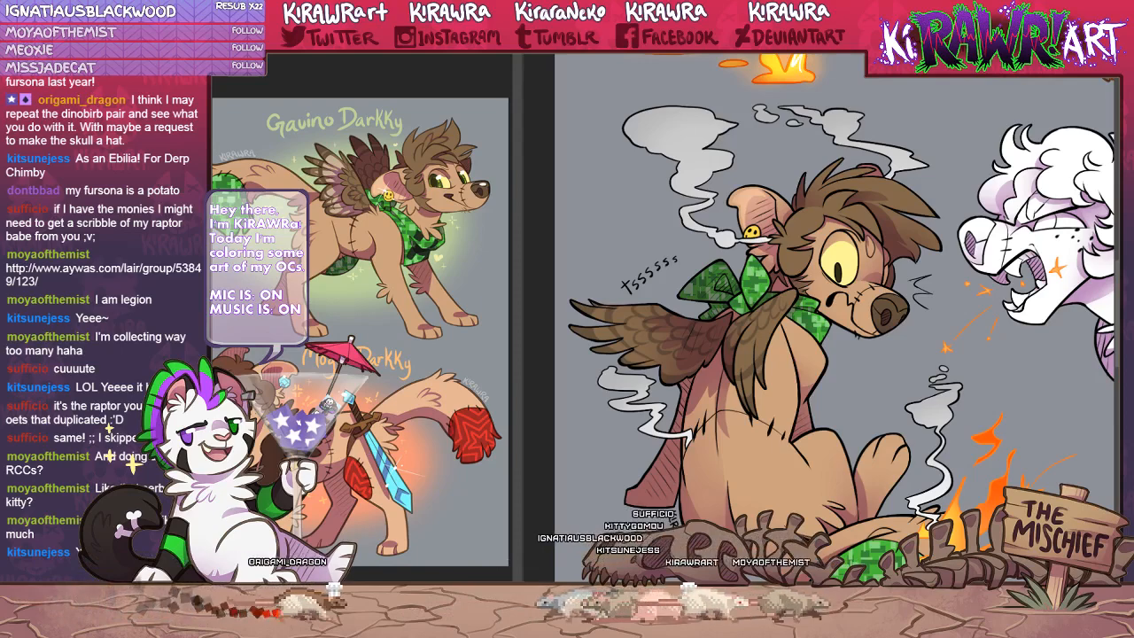
# Shade the smoke wisps with muted purple shadows and leave the billows pale grey.
pyautogui.click(758, 421)
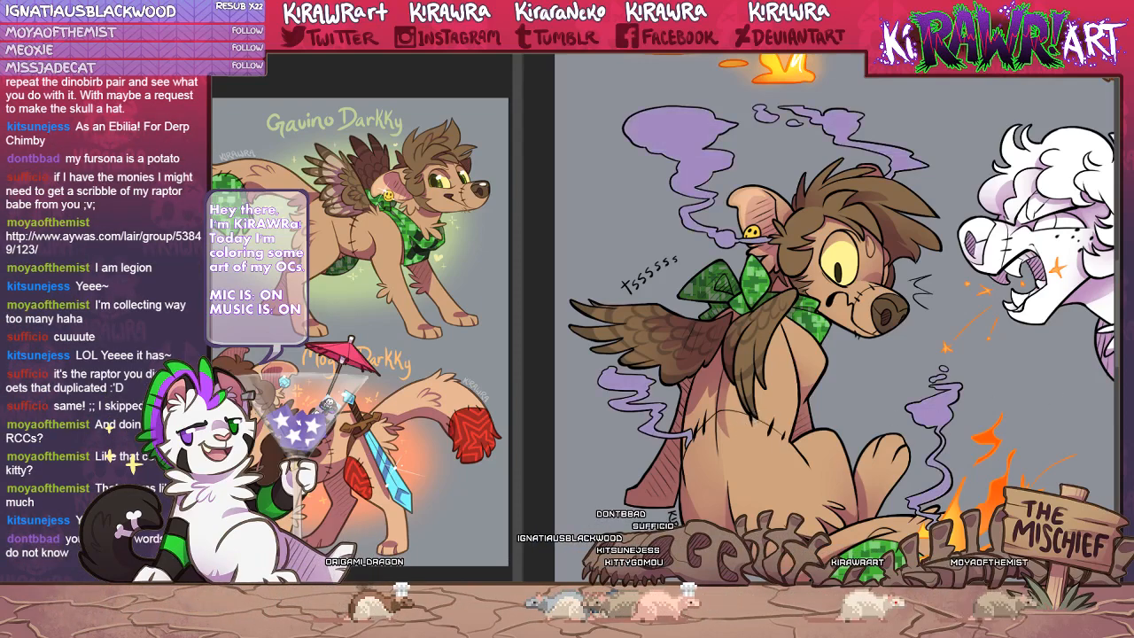
pyautogui.hotkey('ctrl', 'z')
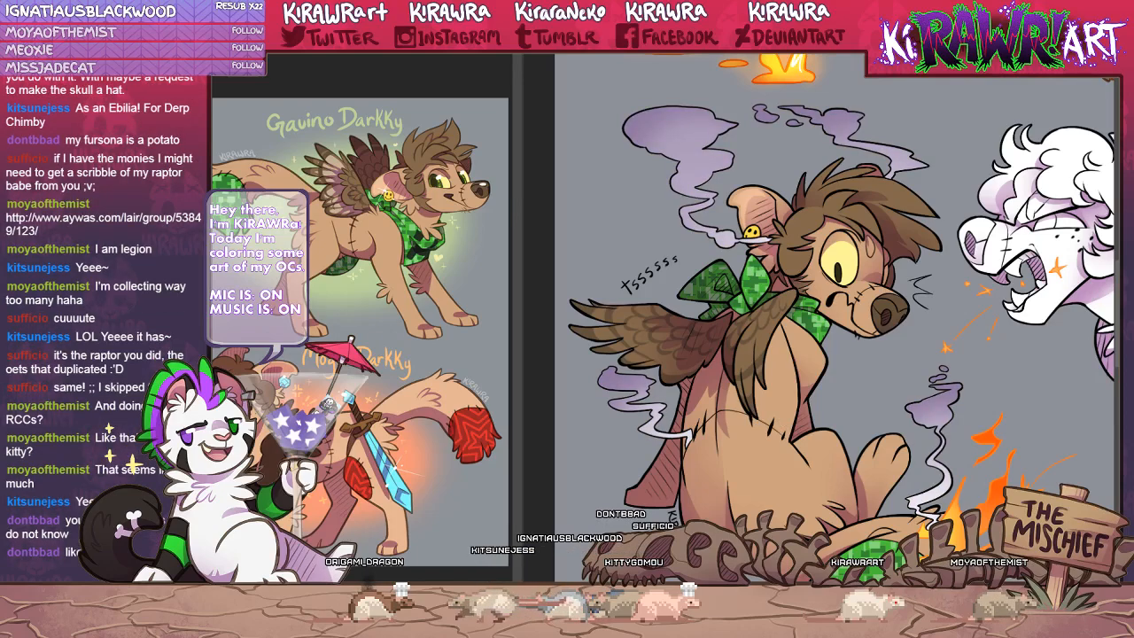
pyautogui.click(813, 394)
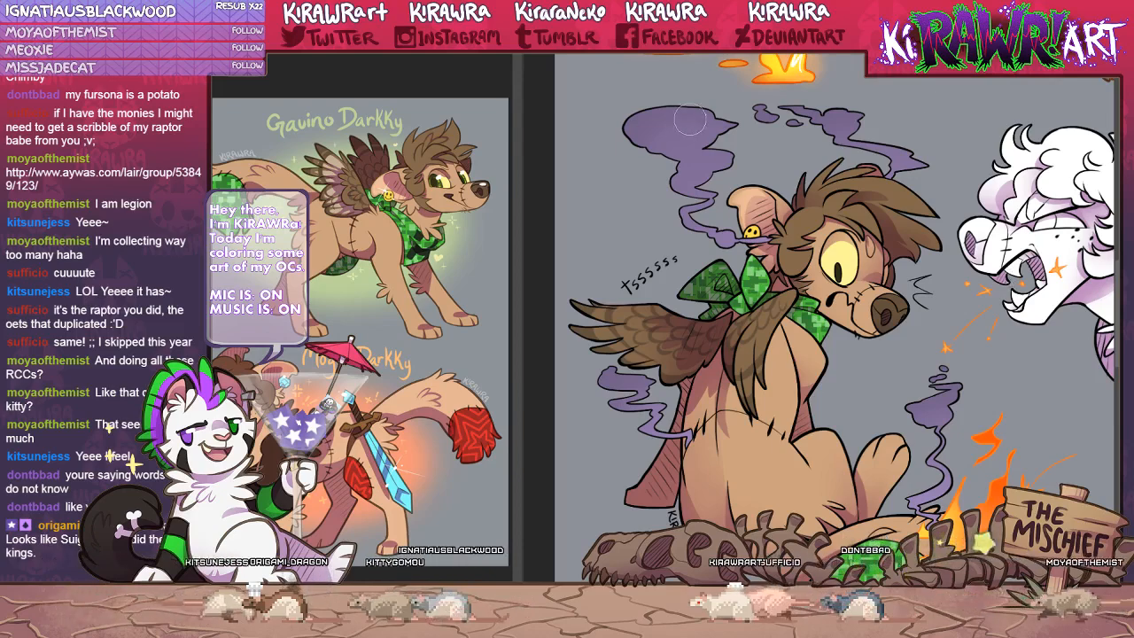
pyautogui.moveTo(727, 123)
pyautogui.mouseDown()
pyautogui.moveTo(627, 115)
pyautogui.moveTo(703, 117)
pyautogui.moveTo(708, 130)
pyautogui.moveTo(659, 136)
pyautogui.moveTo(641, 121)
pyautogui.moveTo(709, 132)
pyautogui.mouseUp()
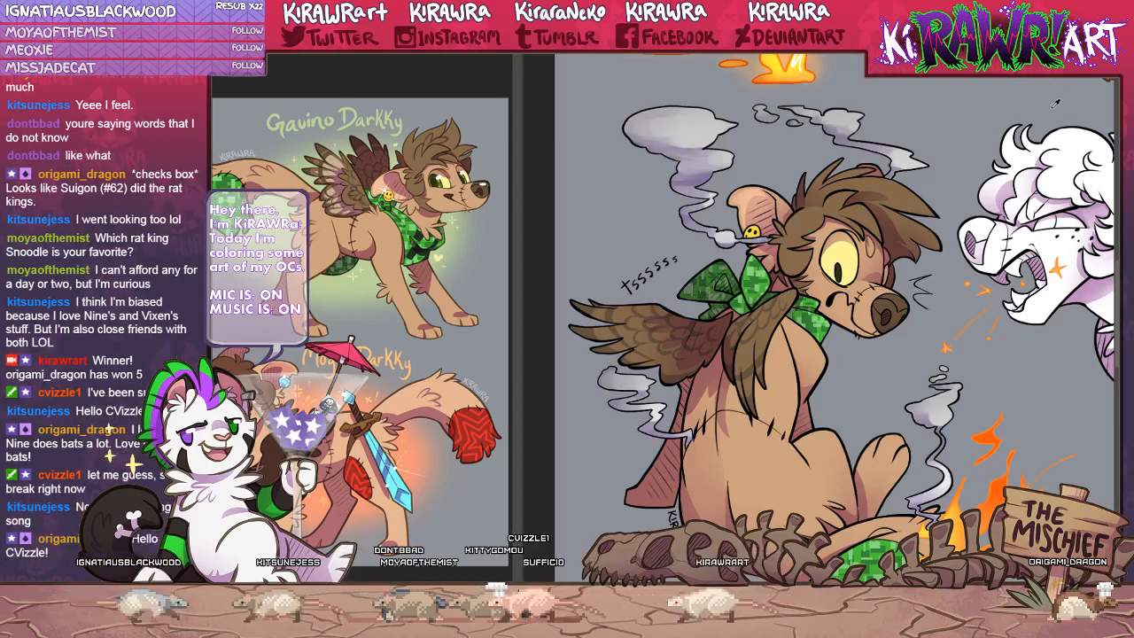
# Tint the sitting character's smoke wisps with a soft pale blue along their billows and tails.
pyautogui.hotkey('ctrl', '-')
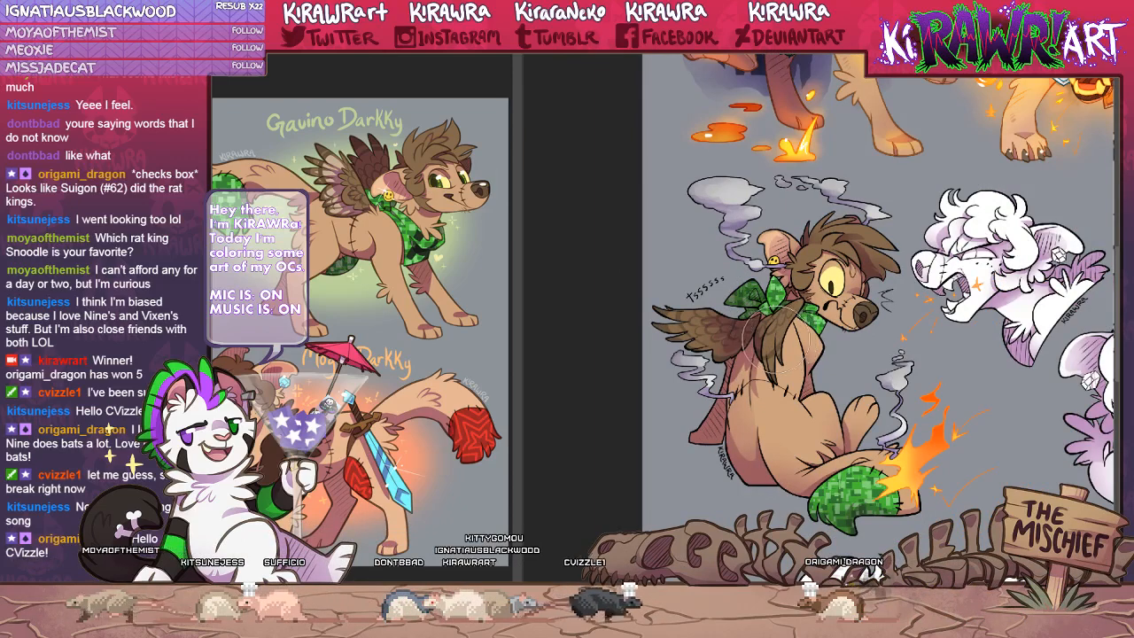
pyautogui.moveTo(820, 266); pyautogui.dragTo(710, 210)
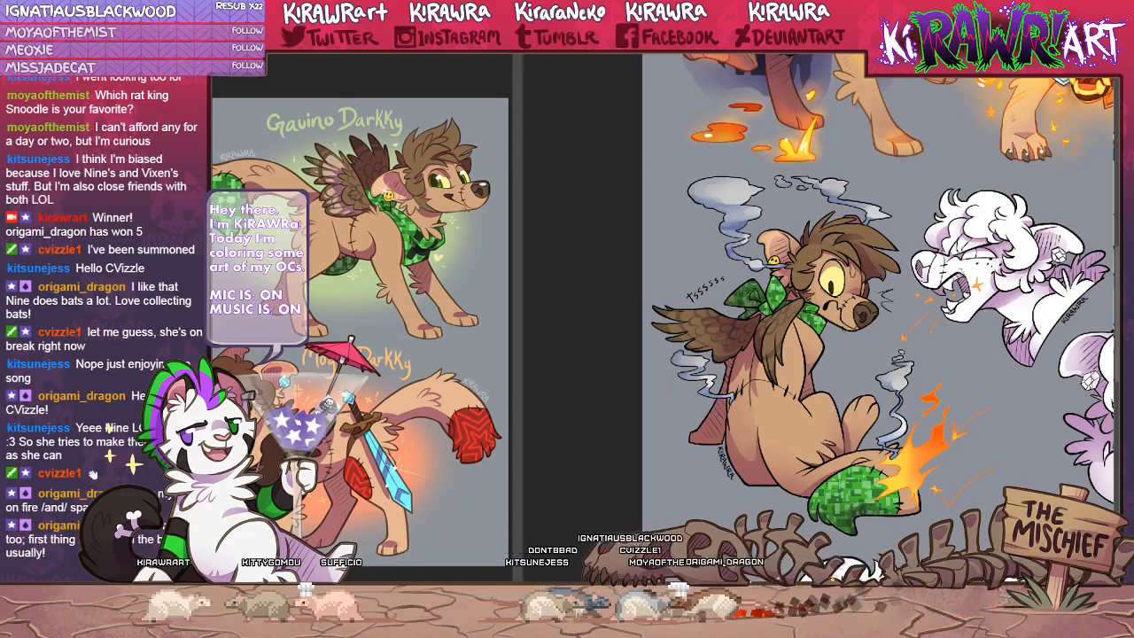
pyautogui.moveTo(945, 417); pyautogui.dragTo(892, 399)
pyautogui.hotkey('ctrl', '+')
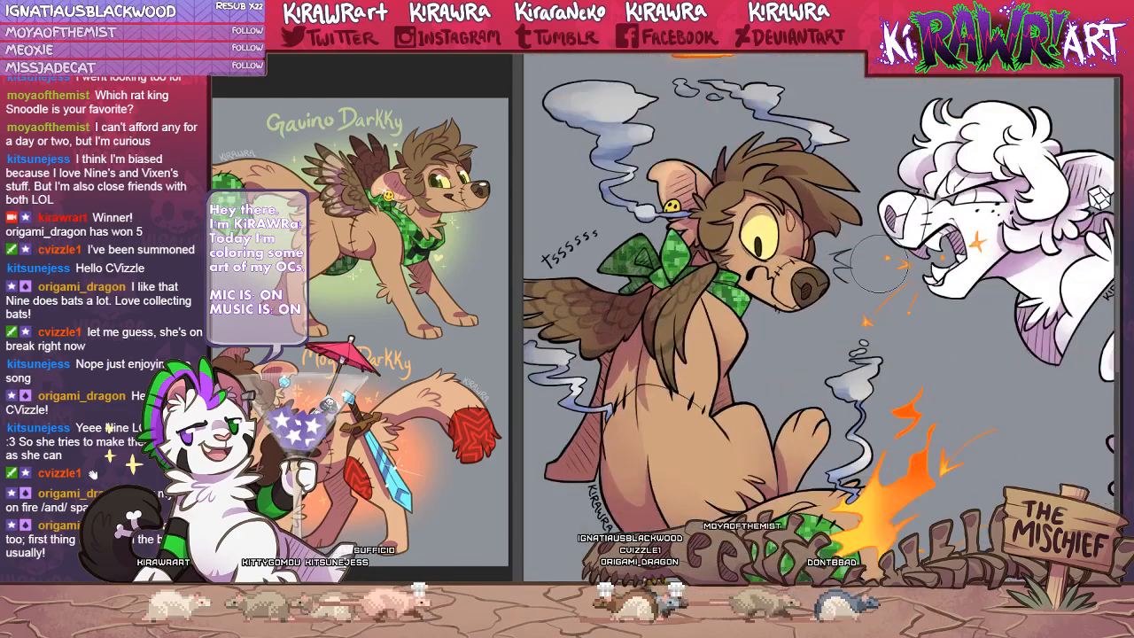
pyautogui.moveTo(879, 264); pyautogui.dragTo(967, 250)
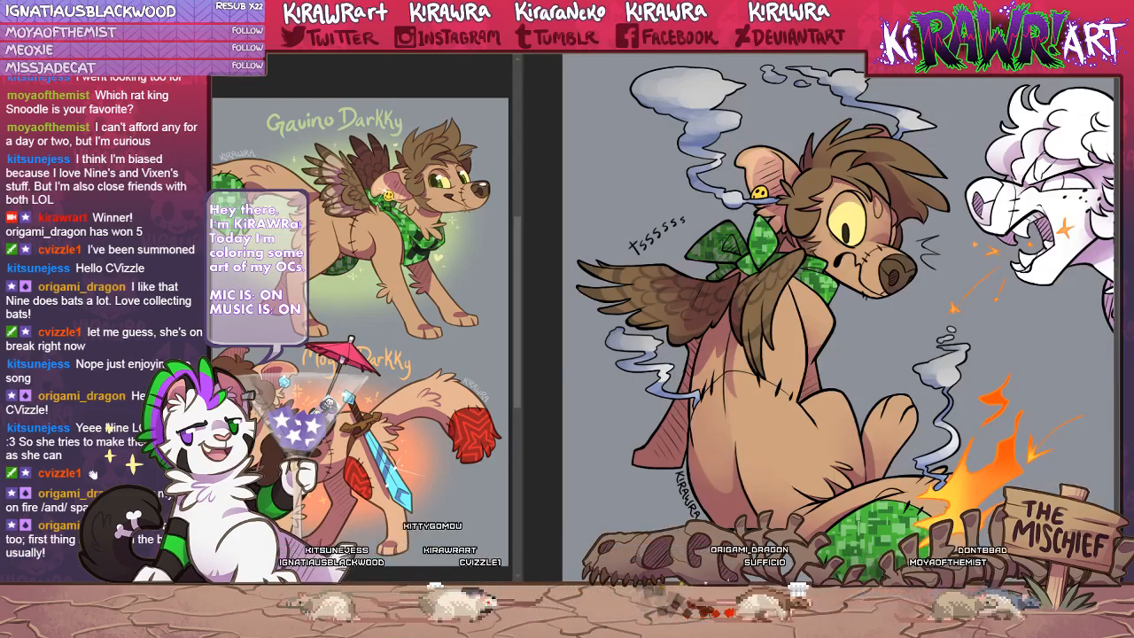
# Paint darker and brighter green detail into the sitting character's iris using the eye colours sampled from the Gavino Darkky reference.
pyautogui.scroll(4, 363, 321)
pyautogui.moveTo(390, 222); pyautogui.dragTo(332, 434)
pyautogui.moveTo(434, 160); pyautogui.dragTo(293, 485)
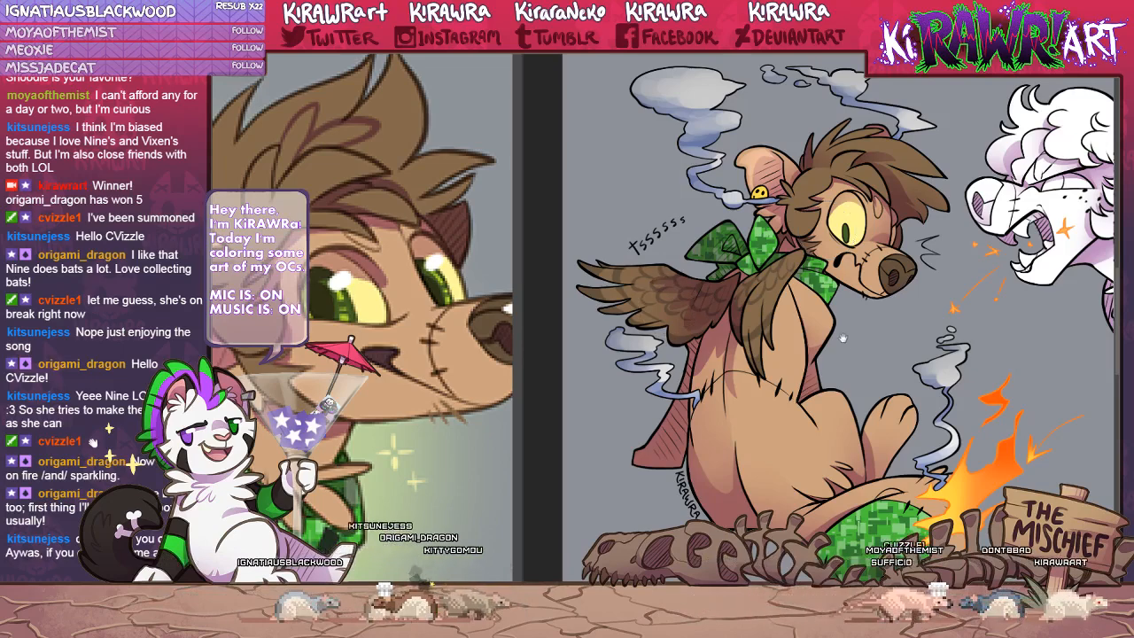
pyautogui.moveTo(844, 337); pyautogui.dragTo(834, 328)
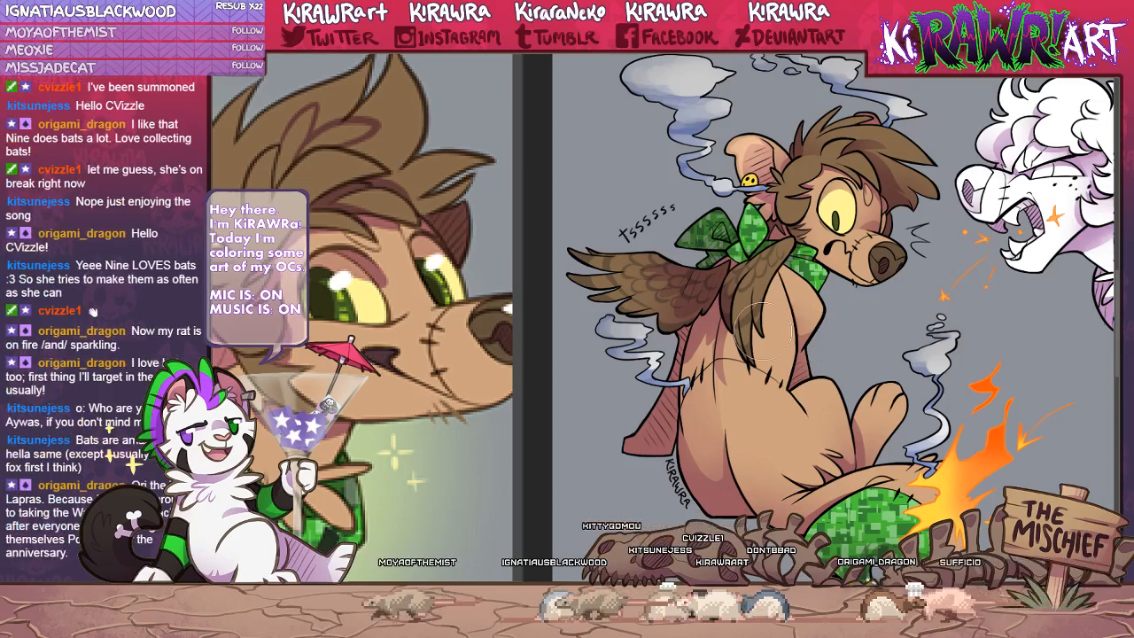
pyautogui.moveTo(803, 333); pyautogui.dragTo(792, 342)
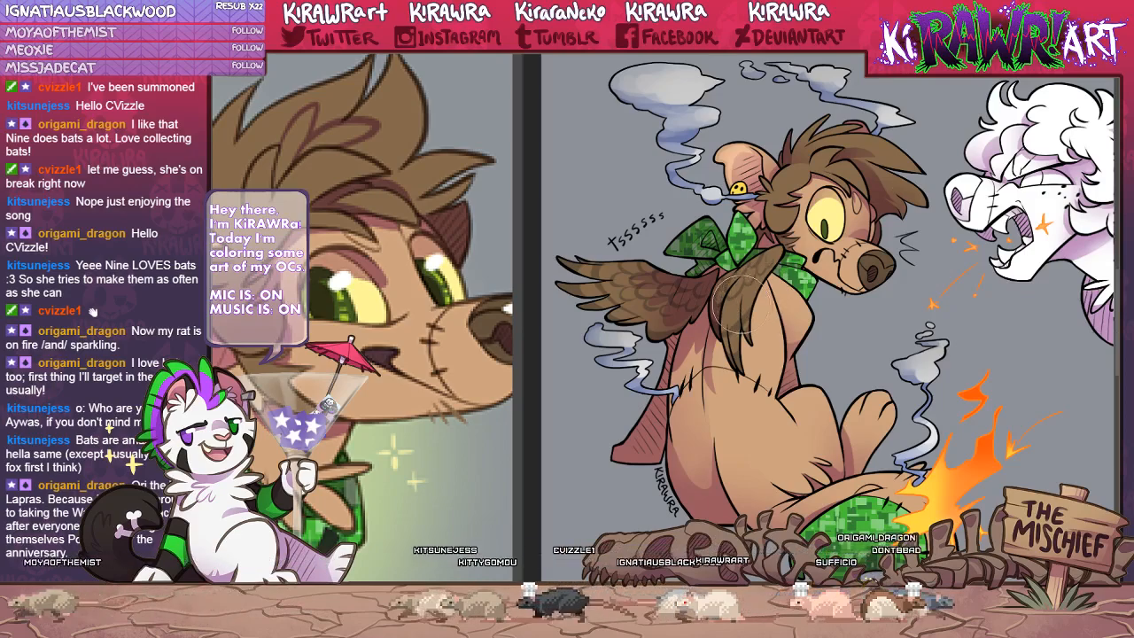
pyautogui.scroll(5, 735, 421)
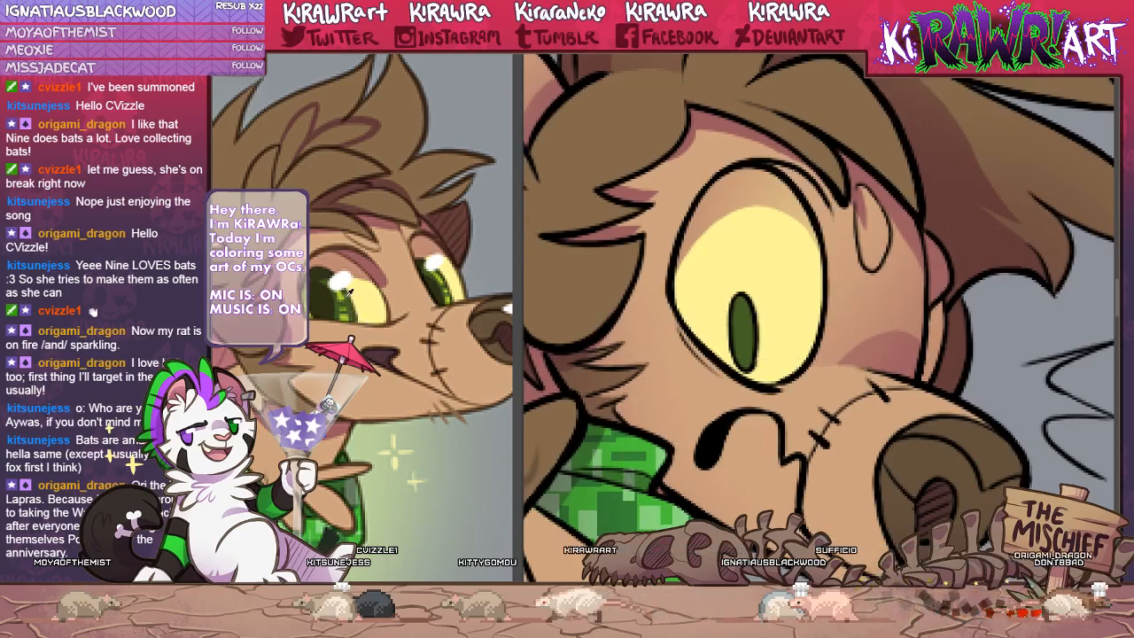
pyautogui.click(348, 294)
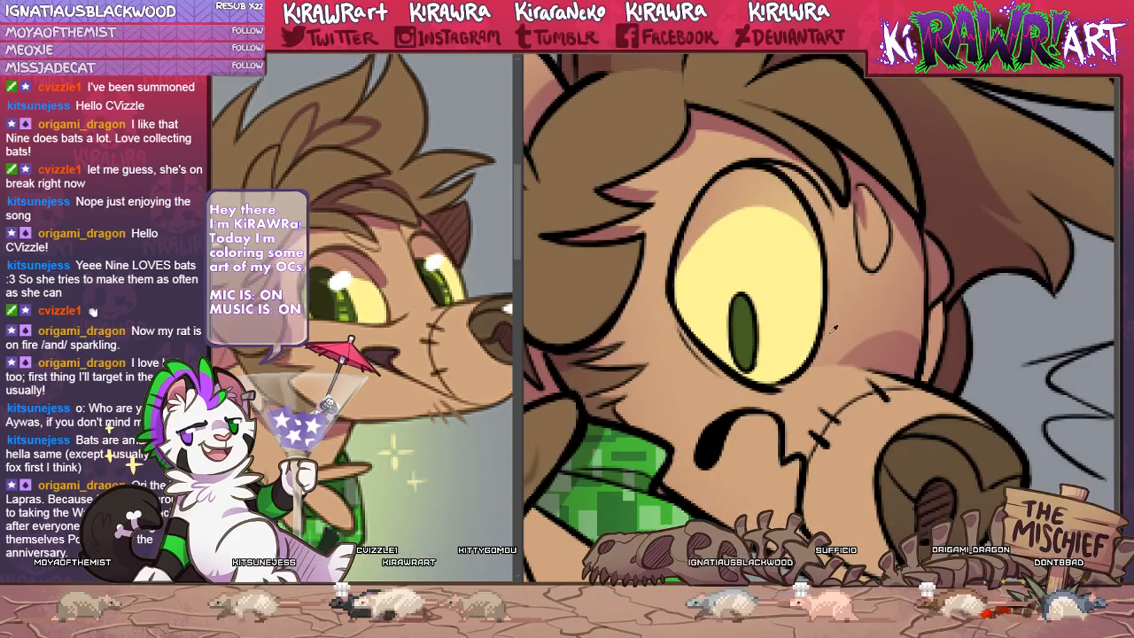
pyautogui.click(833, 329)
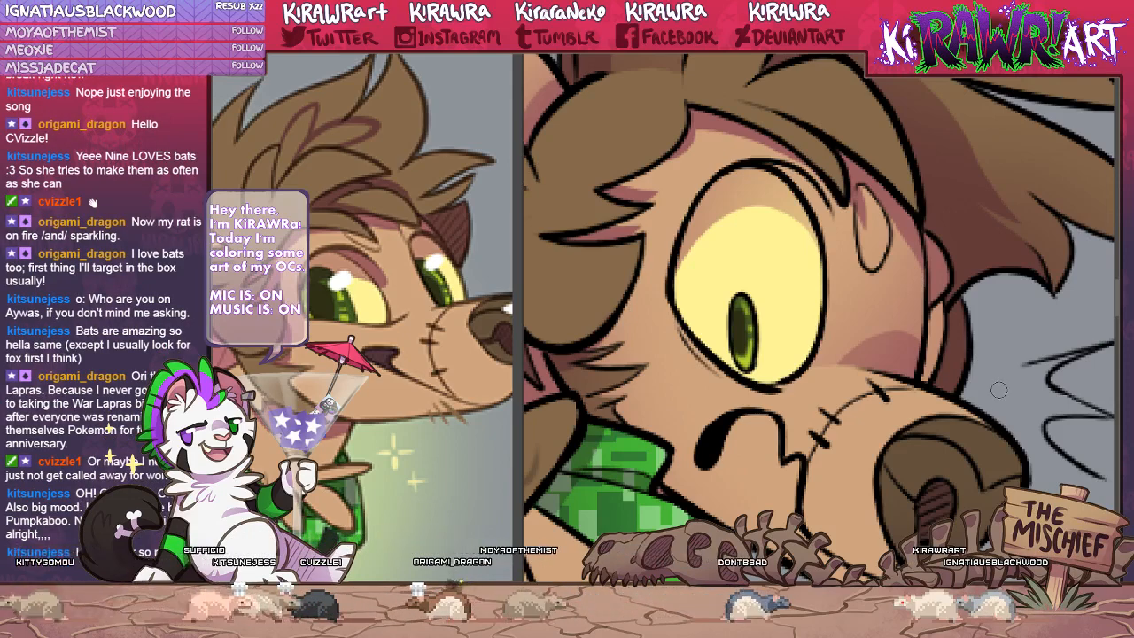
pyautogui.moveTo(692, 400); pyautogui.dragTo(728, 405)
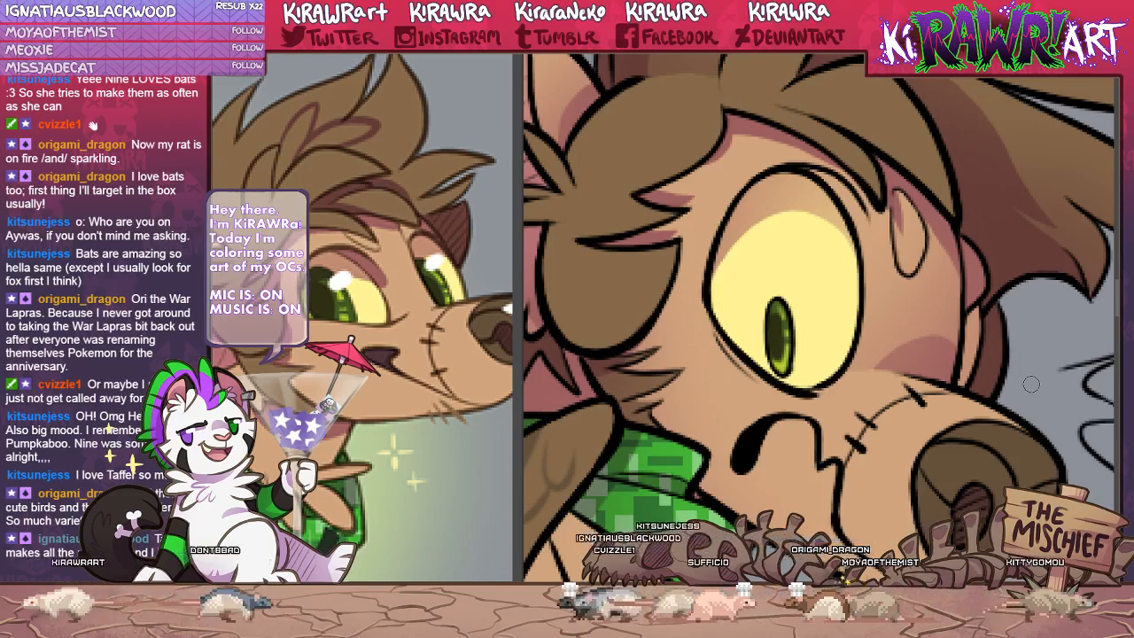
# Examine the sitting character's eye and face up close and check the body, smoke and burning tail as a whole.
pyautogui.moveTo(913, 369); pyautogui.dragTo(916, 401)
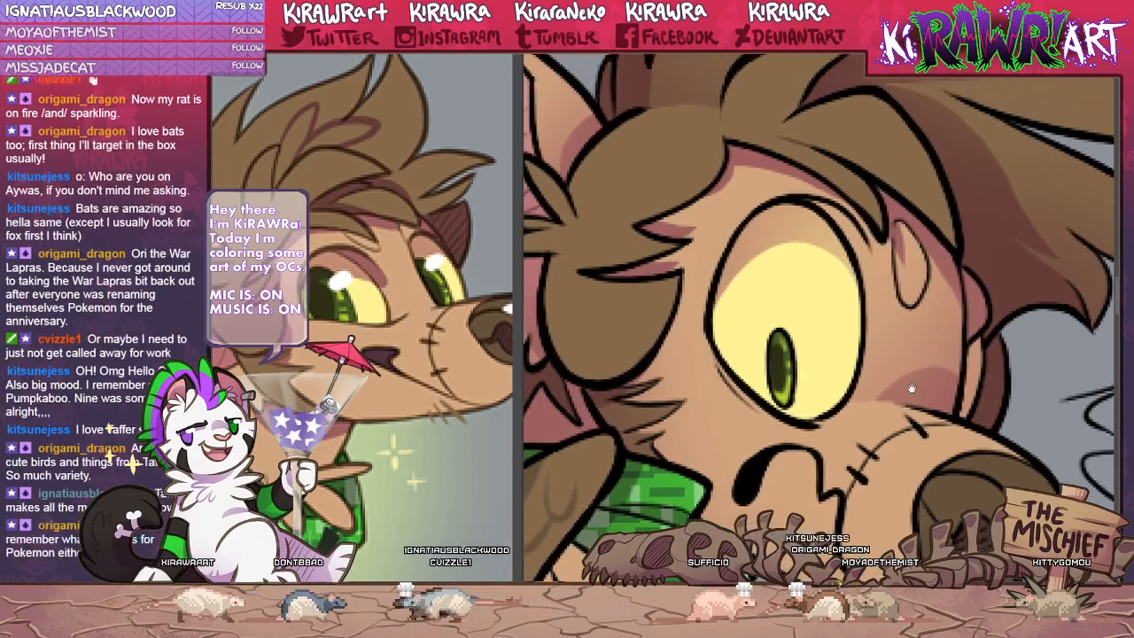
pyautogui.hotkey('ctrl', '-')
pyautogui.hotkey('ctrl', '-')
pyautogui.hotkey('ctrl', '-')
pyautogui.hotkey('ctrl', '-')
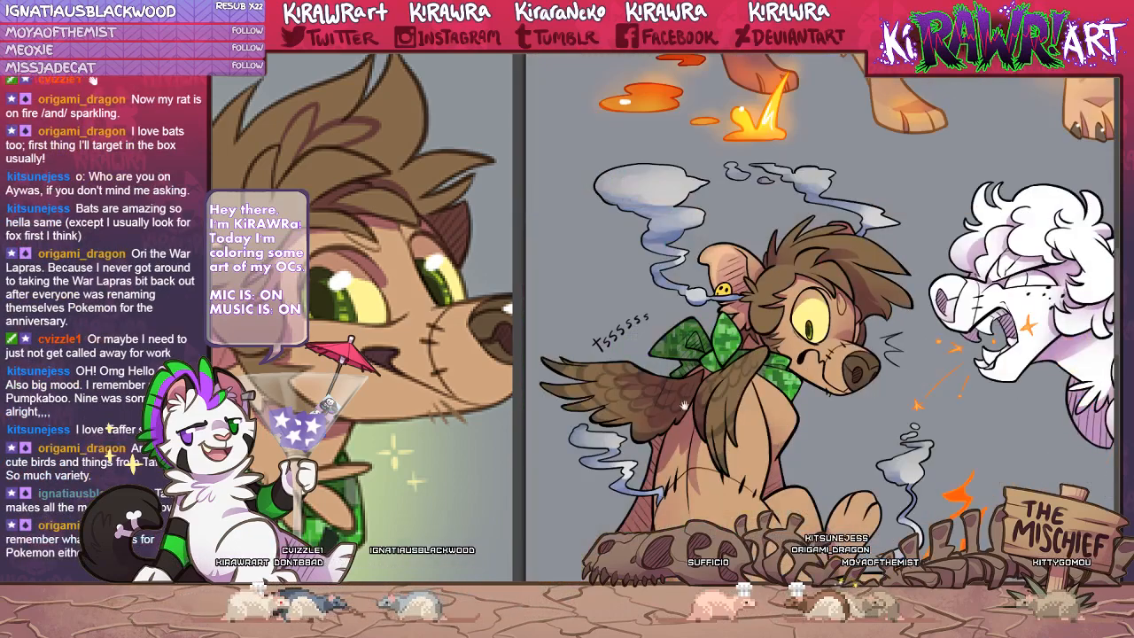
pyautogui.moveTo(746, 462); pyautogui.dragTo(742, 379)
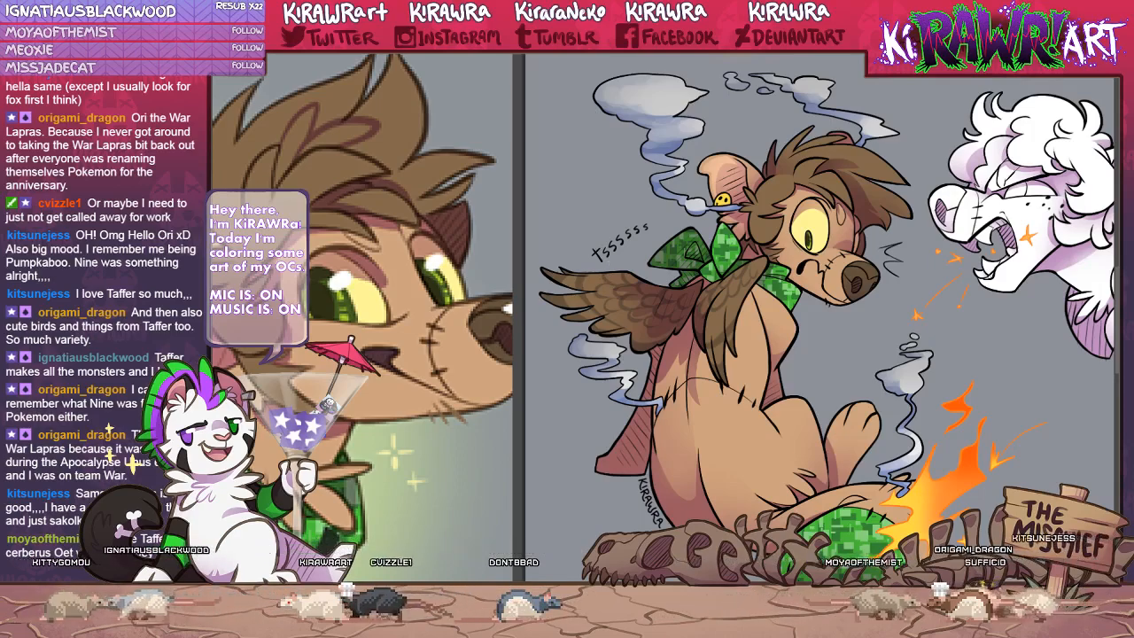
pyautogui.hotkey('ctrl', '+')
pyautogui.hotkey('ctrl', '+')
pyautogui.hotkey('ctrl', '+')
pyautogui.hotkey('ctrl', '+')
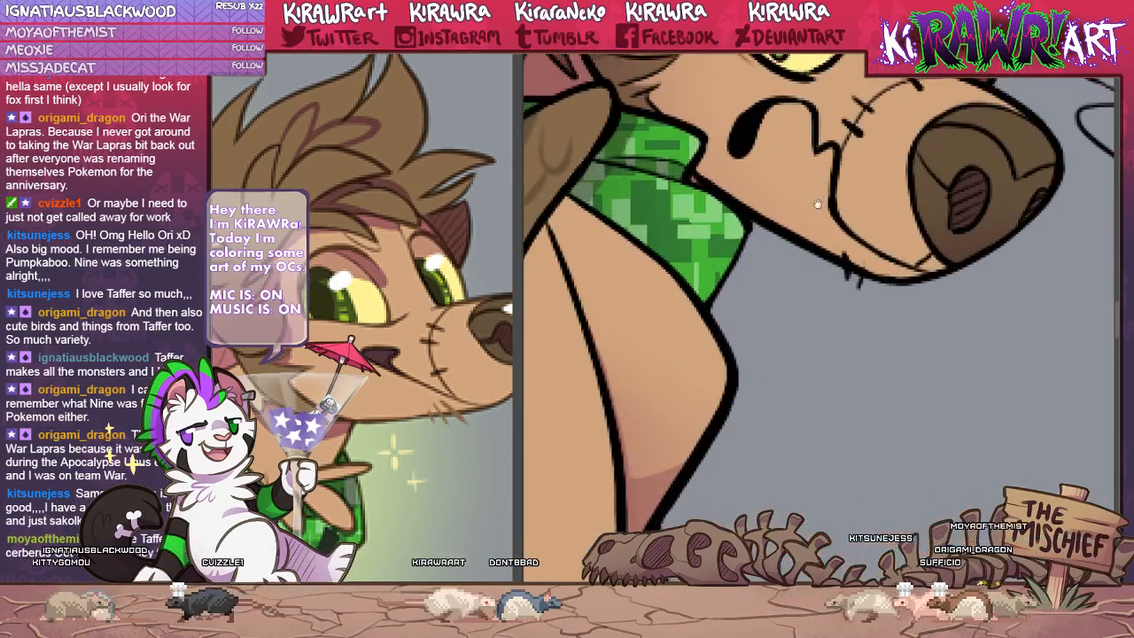
pyautogui.moveTo(817, 203); pyautogui.dragTo(805, 476)
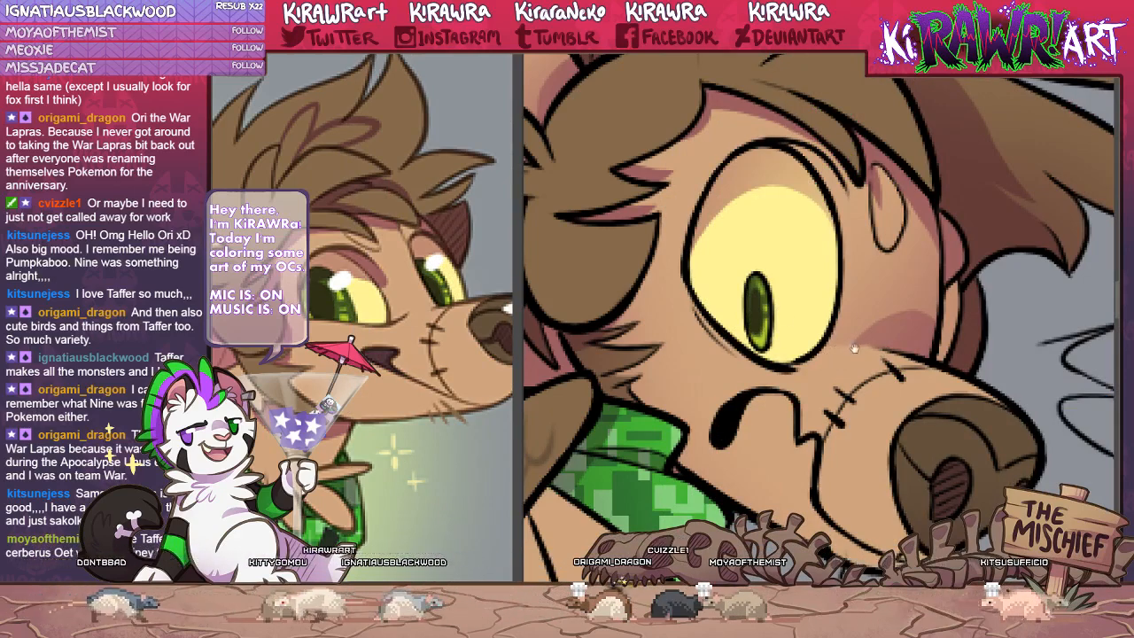
pyautogui.moveTo(855, 348); pyautogui.dragTo(840, 372)
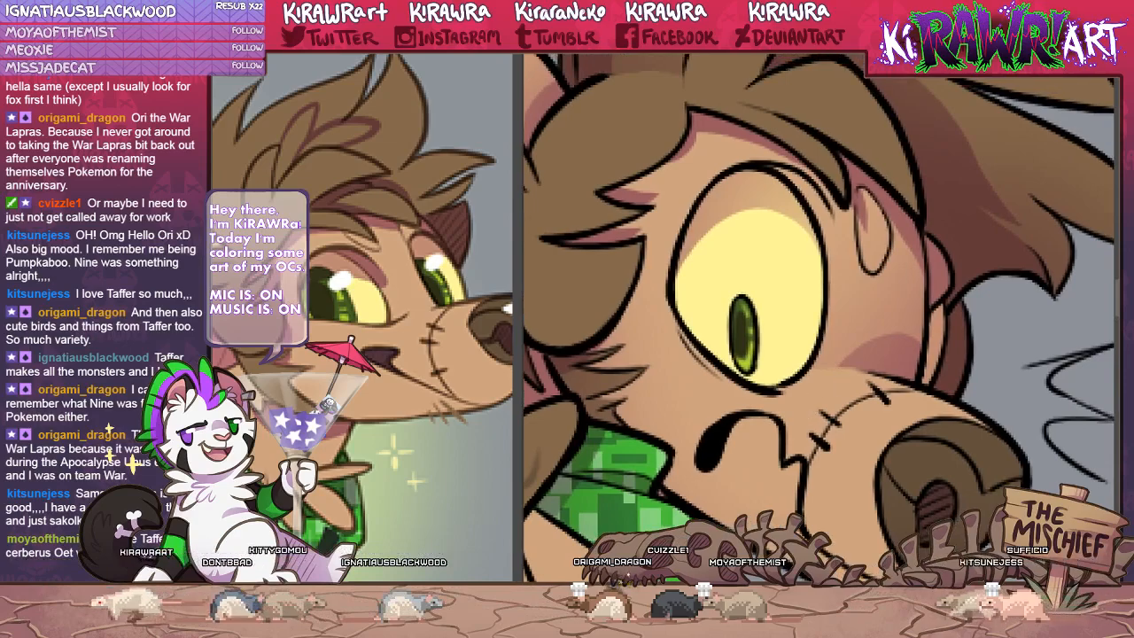
pyautogui.hotkey('ctrl', '-')
pyautogui.hotkey('ctrl', '-')
pyautogui.hotkey('ctrl', '-')
pyautogui.moveTo(728, 479)
pyautogui.mouseDown()
pyautogui.moveTo(731, 375)
pyautogui.moveTo(711, 402)
pyautogui.moveTo(716, 417)
pyautogui.mouseUp()
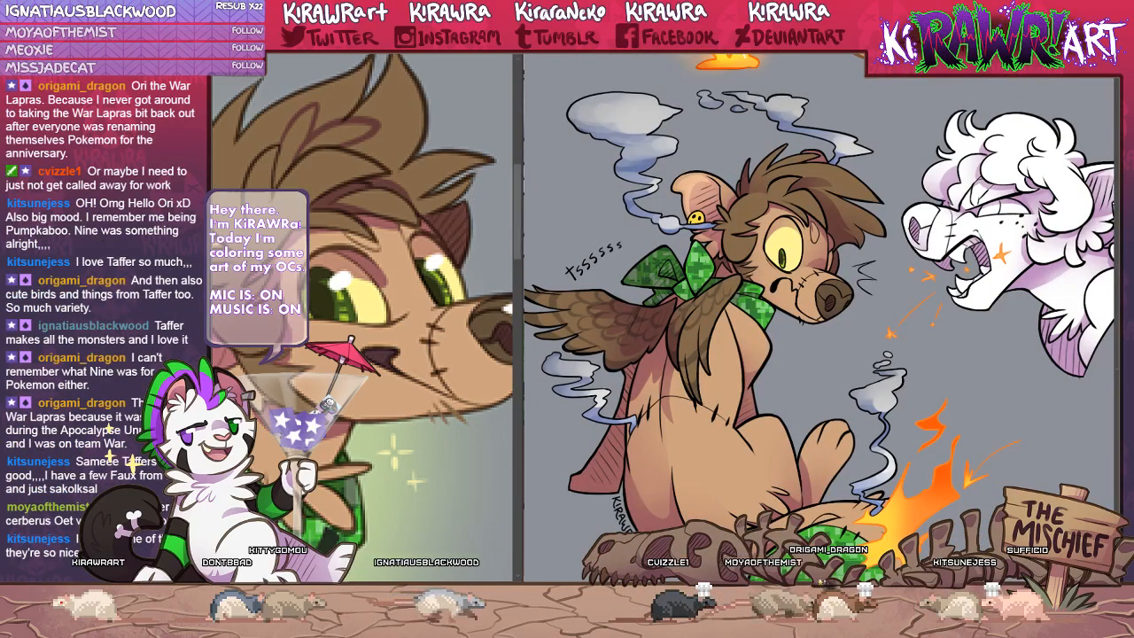
# Bring the full reference sheet with both Darkky characters into view.
pyautogui.hotkey('ctrl', '-')
pyautogui.hotkey('ctrl', '-')
pyautogui.hotkey('ctrl', '-')
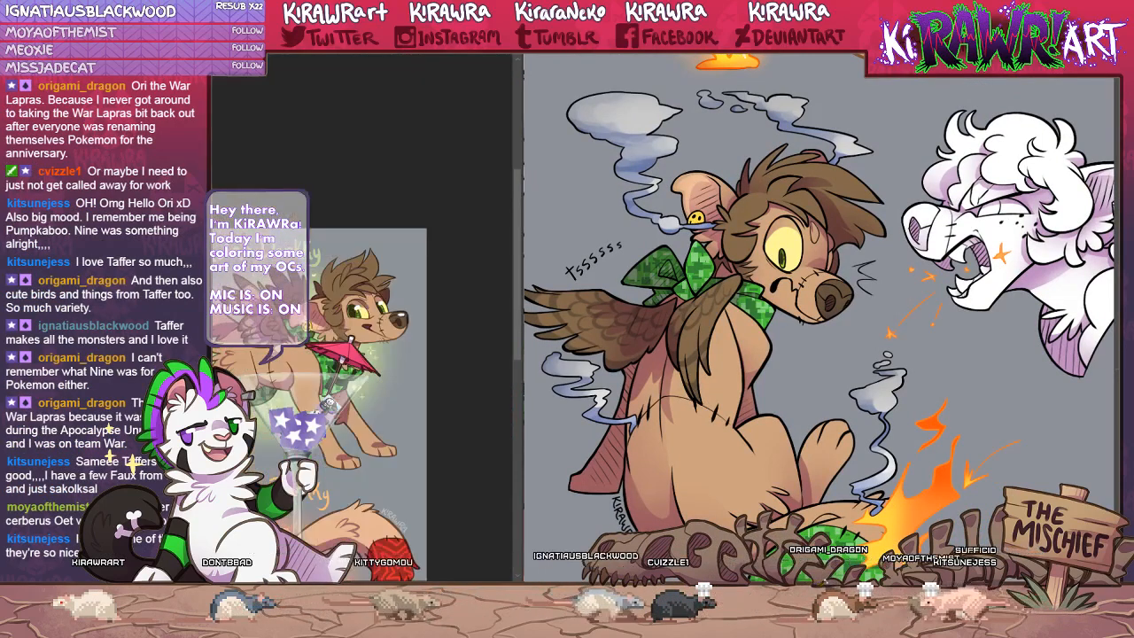
pyautogui.hotkey('ctrl', '-')
pyautogui.hotkey('ctrl', '+')
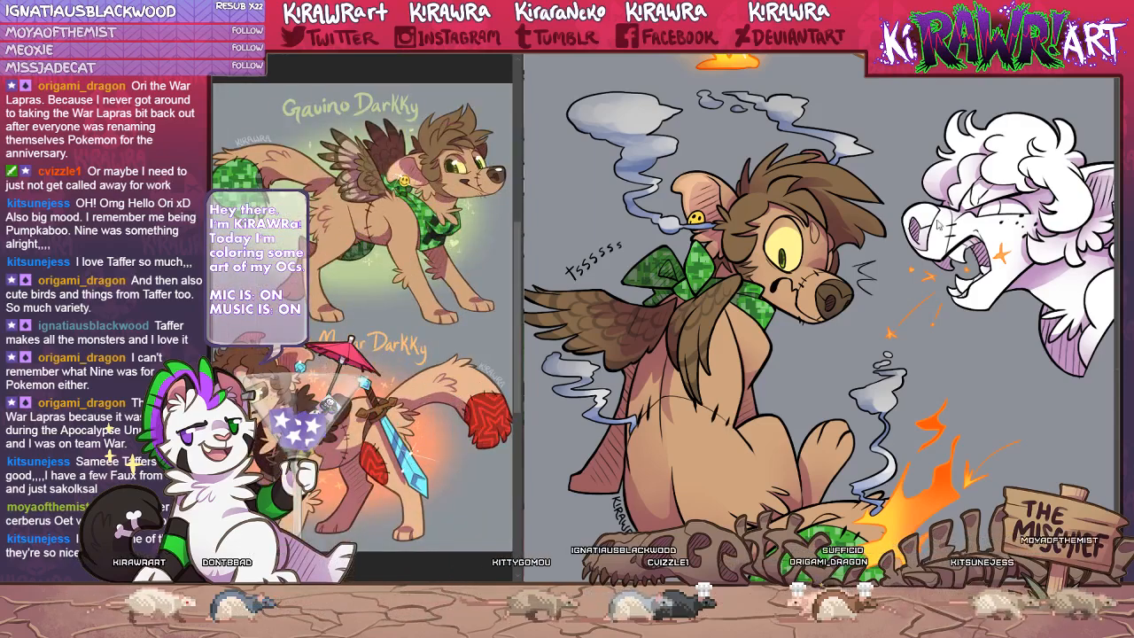
# Paint white shine highlights beside the sitting character's green iris, on the nose and on the far eye.
pyautogui.click(570, 423)
pyautogui.moveTo(570, 423)
pyautogui.mouseDown()
pyautogui.moveTo(585, 342)
pyautogui.moveTo(562, 420)
pyautogui.mouseUp()
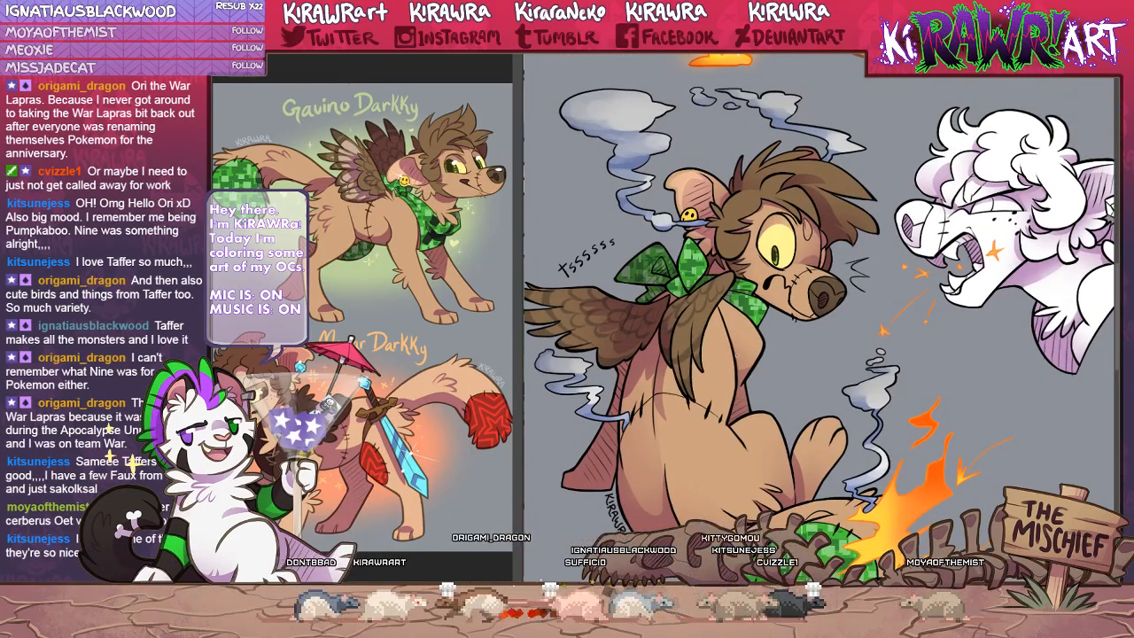
pyautogui.scroll(3, 791, 301)
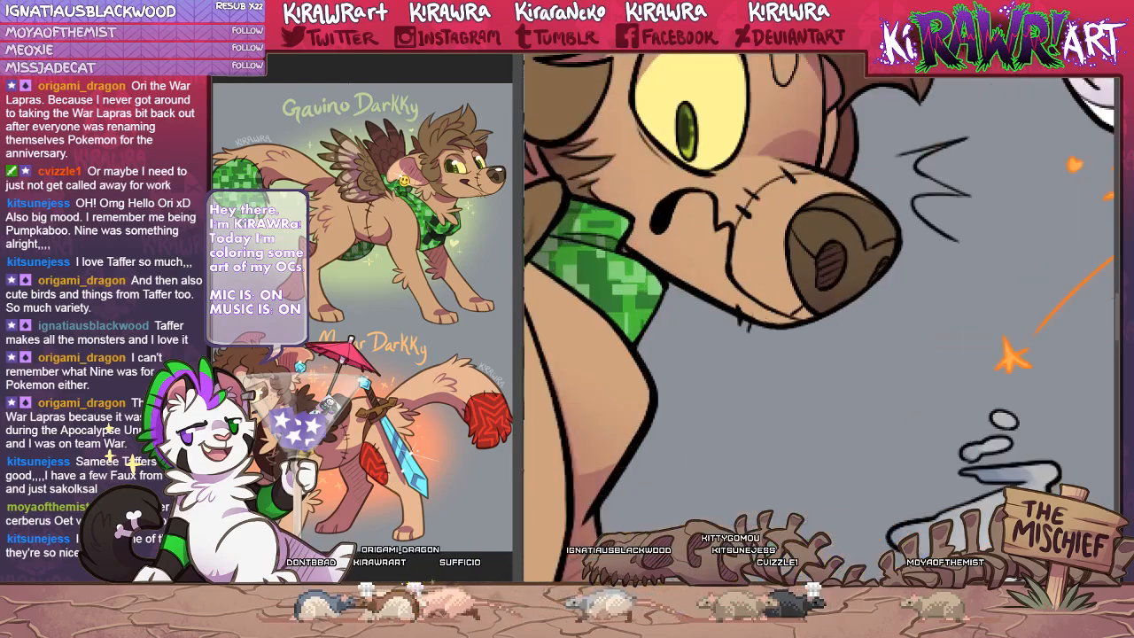
pyautogui.moveTo(817, 219)
pyautogui.mouseDown()
pyautogui.moveTo(795, 332)
pyautogui.moveTo(814, 354)
pyautogui.mouseUp()
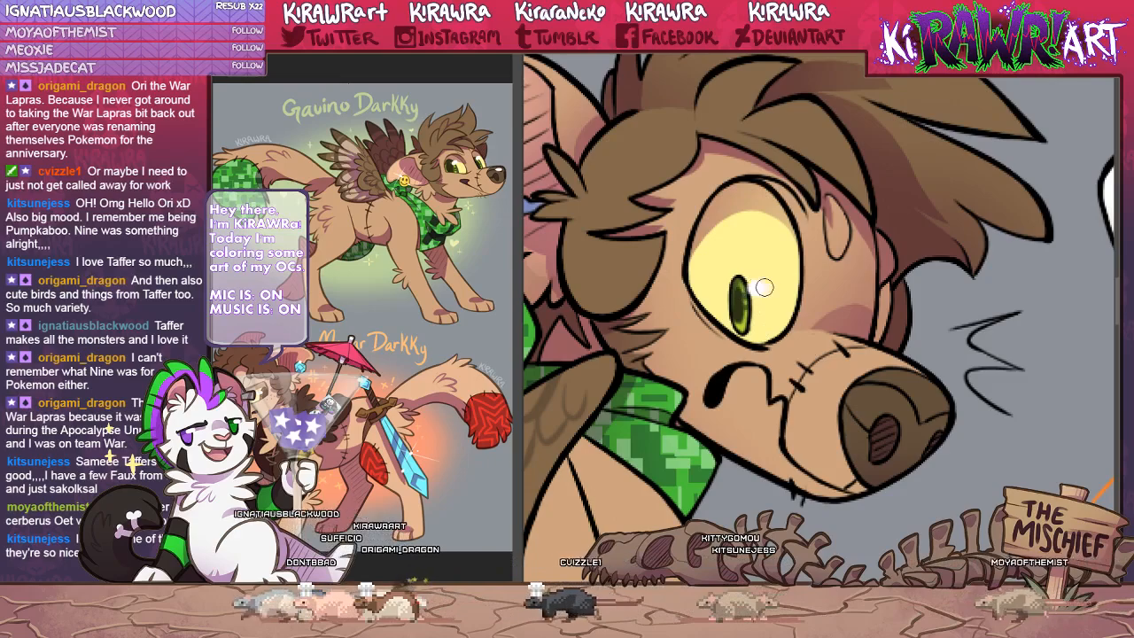
pyautogui.moveTo(752, 289); pyautogui.dragTo(766, 287)
pyautogui.hotkey('ctrl', 'z')
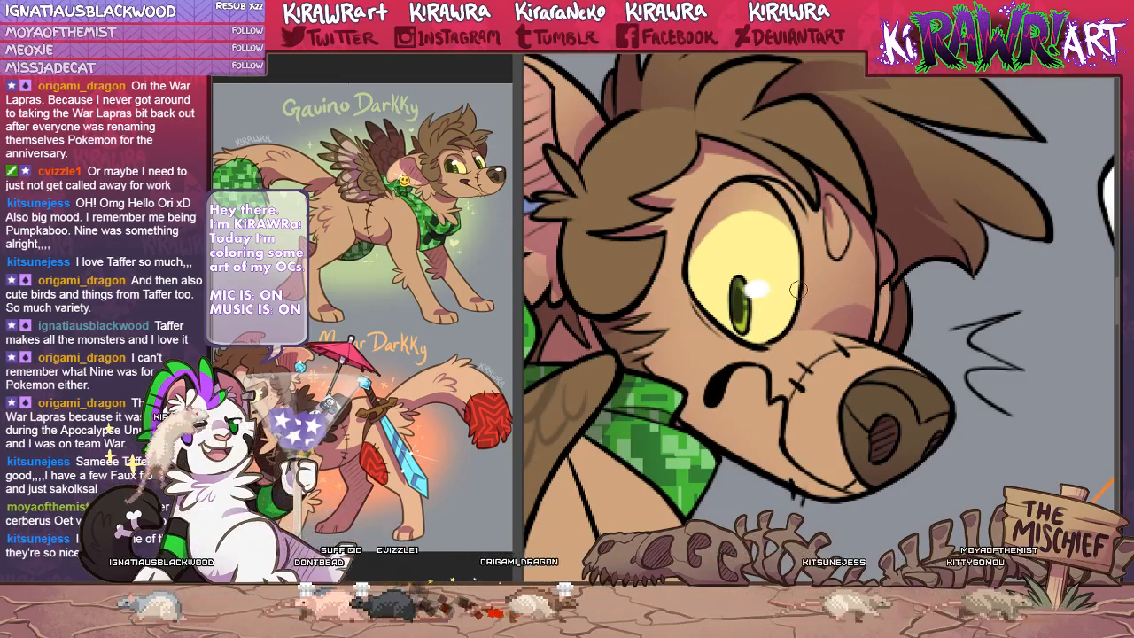
pyautogui.click(883, 315)
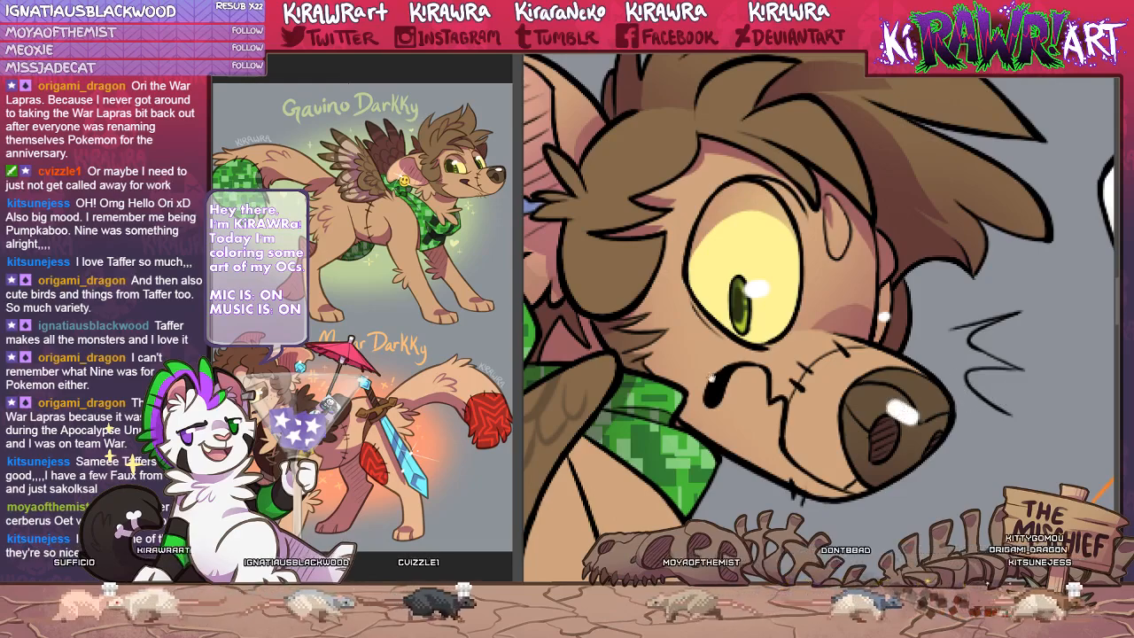
# Add a small white highlight to the yellow smiley ear plug and check the shine across the sitting character.
pyautogui.moveTo(721, 379)
pyautogui.mouseDown()
pyautogui.moveTo(803, 397)
pyautogui.moveTo(856, 428)
pyautogui.mouseUp()
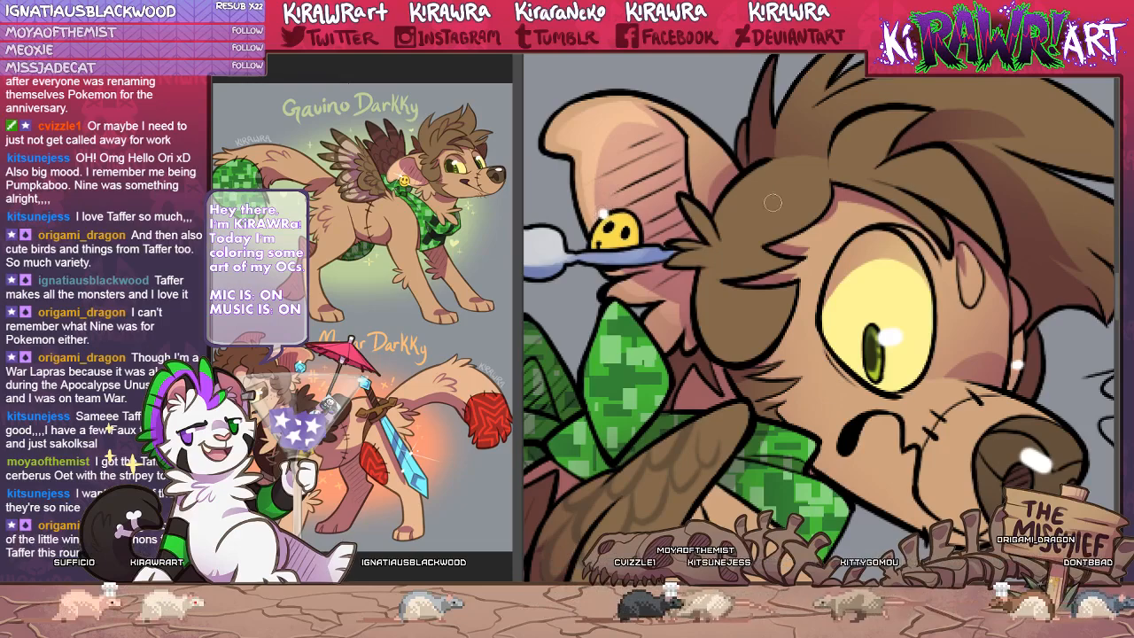
pyautogui.moveTo(698, 379); pyautogui.dragTo(792, 273)
pyautogui.moveTo(948, 343); pyautogui.dragTo(721, 455)
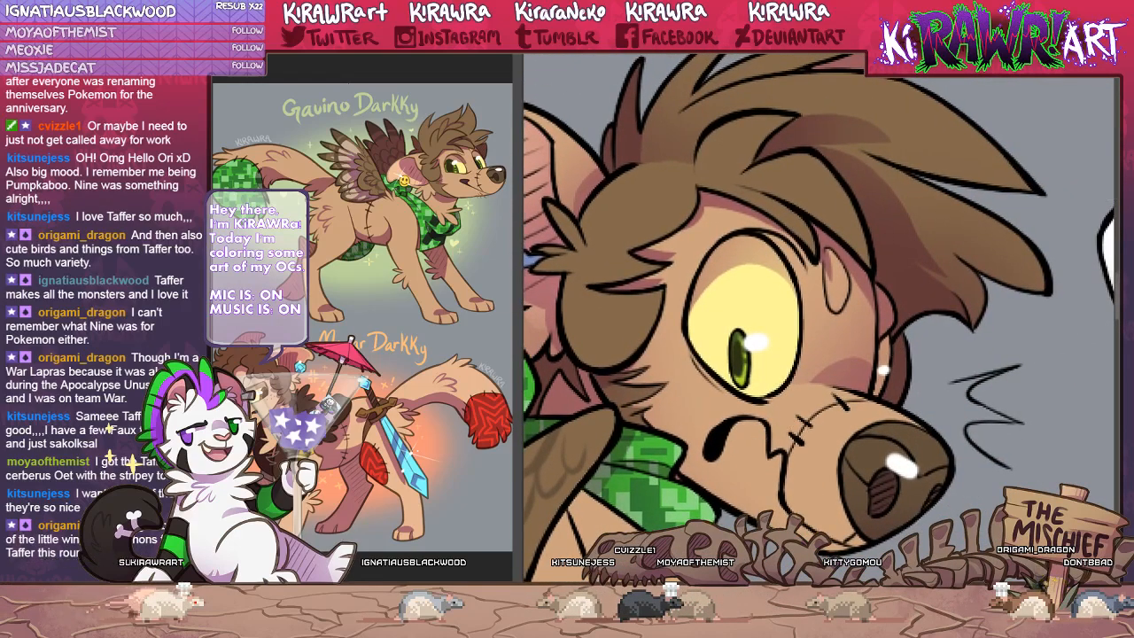
pyautogui.scroll(-4, 820, 314)
pyautogui.moveTo(804, 492); pyautogui.dragTo(657, 338)
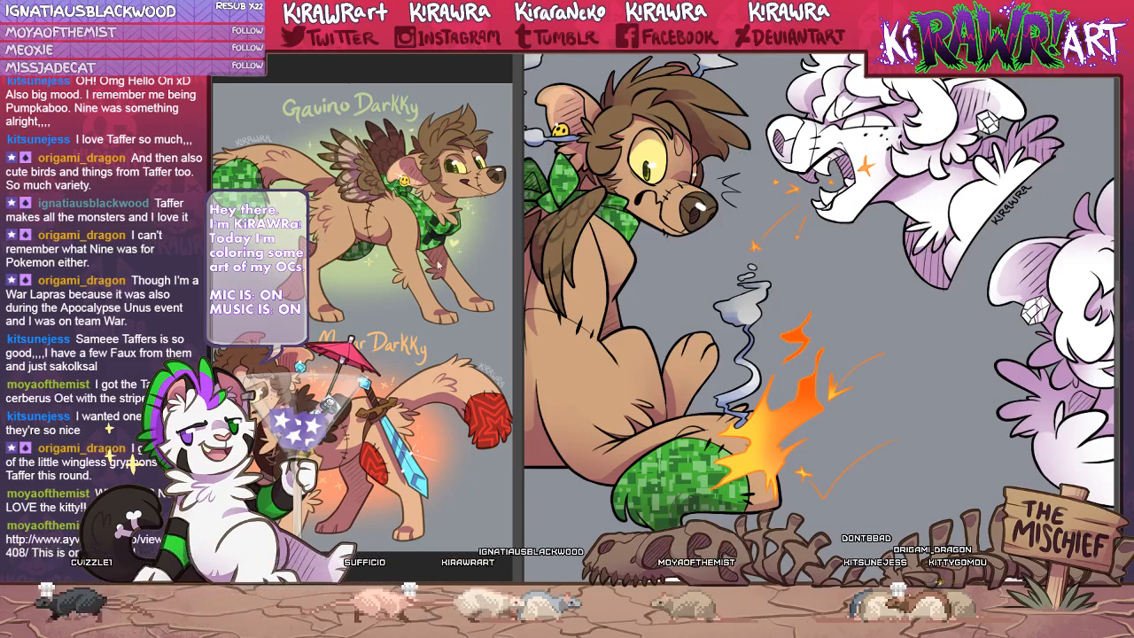
# Open the copied picture of the three-headed purple cat on its own canvas.
pyautogui.hotkey('ctrl', 'v')
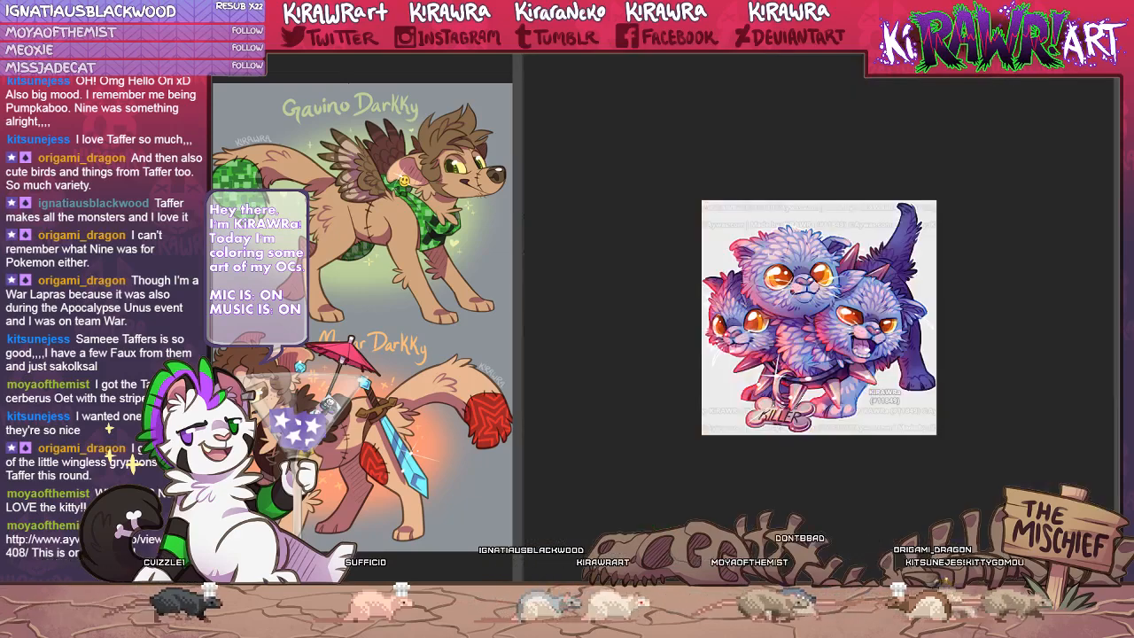
# Take an enlarged look at the three-headed kitten picture and close it.
pyautogui.hotkey('ctrl', '+')
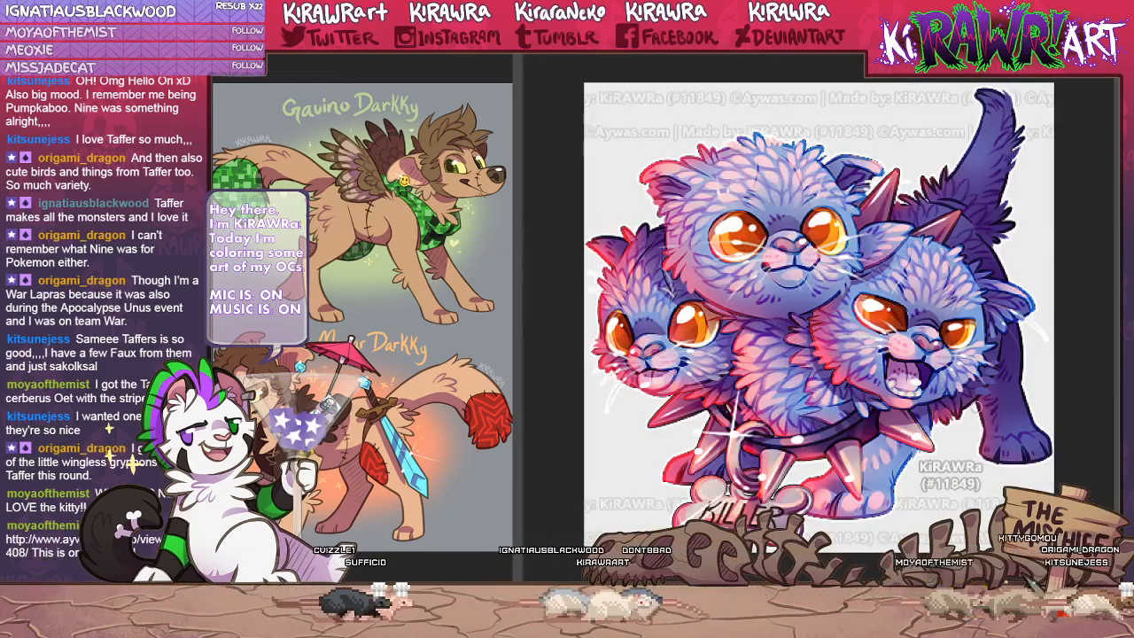
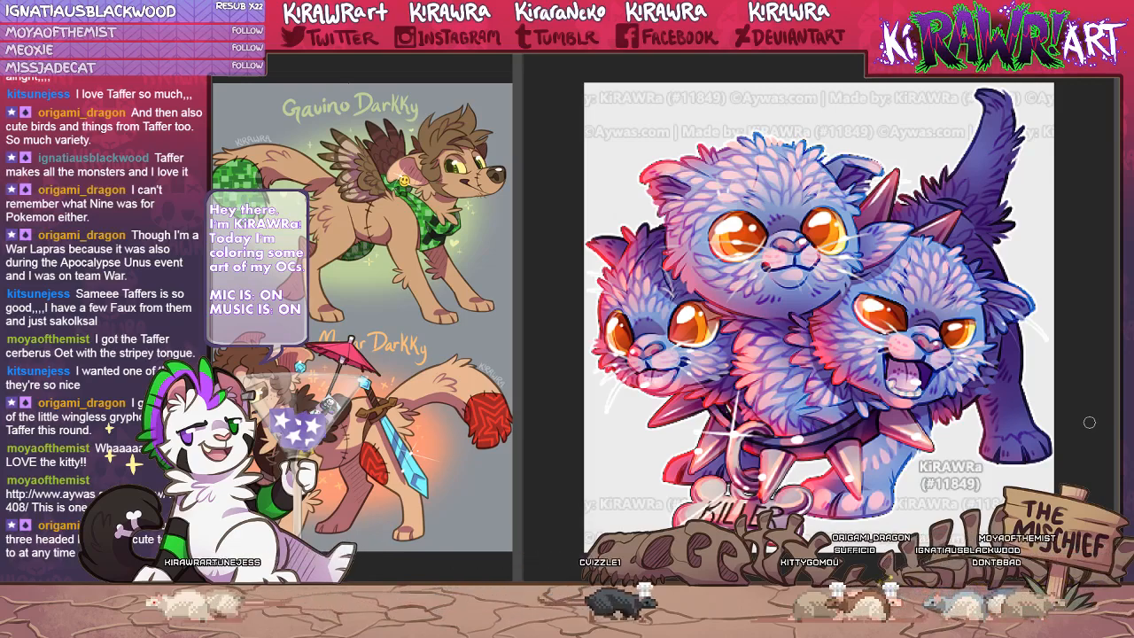
pyautogui.hotkey('ctrl', 'w')
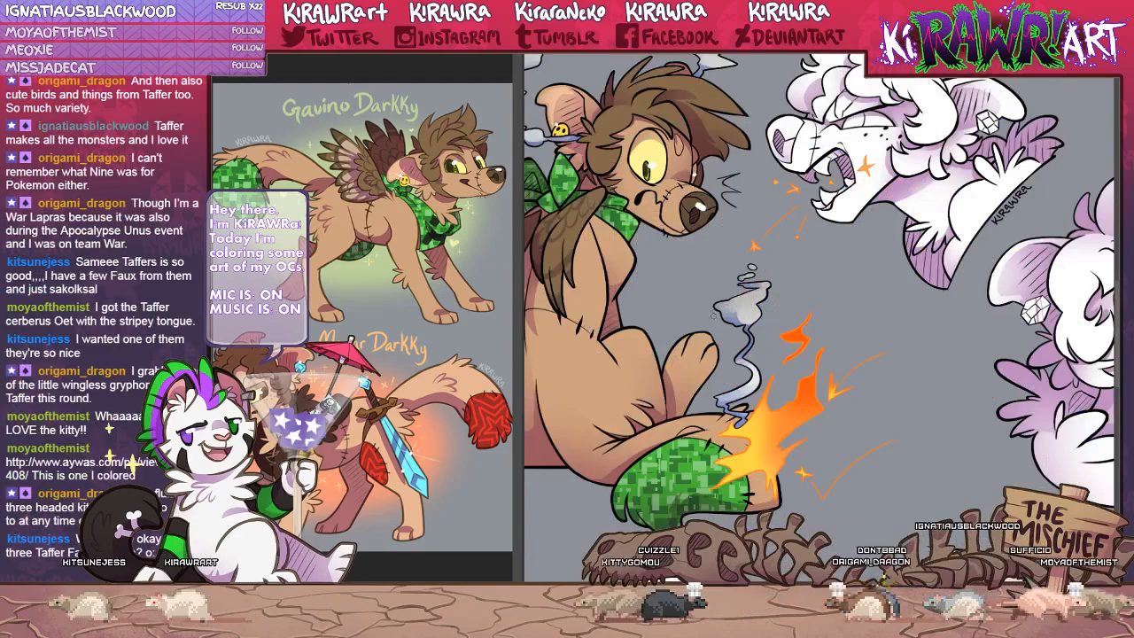
# Try out white highlight strokes in the middle of the flame on the brown character's green foot.
pyautogui.moveTo(762, 405); pyautogui.dragTo(849, 379)
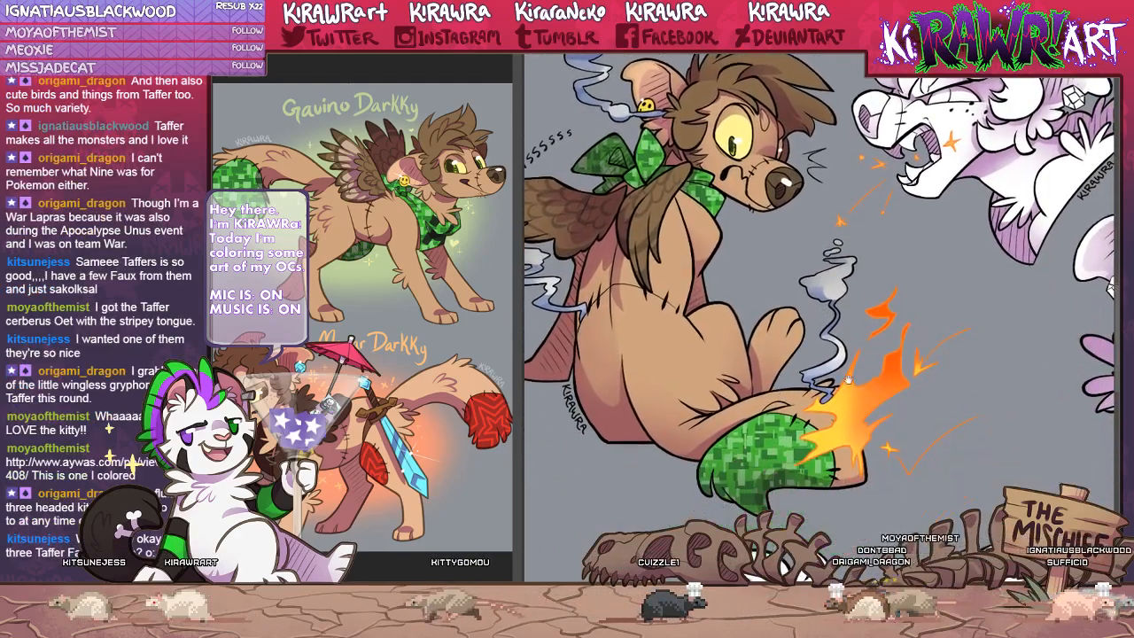
pyautogui.hotkey('ctrl', '+')
pyautogui.hotkey('ctrl', '+')
pyautogui.moveTo(816, 467); pyautogui.dragTo(686, 369)
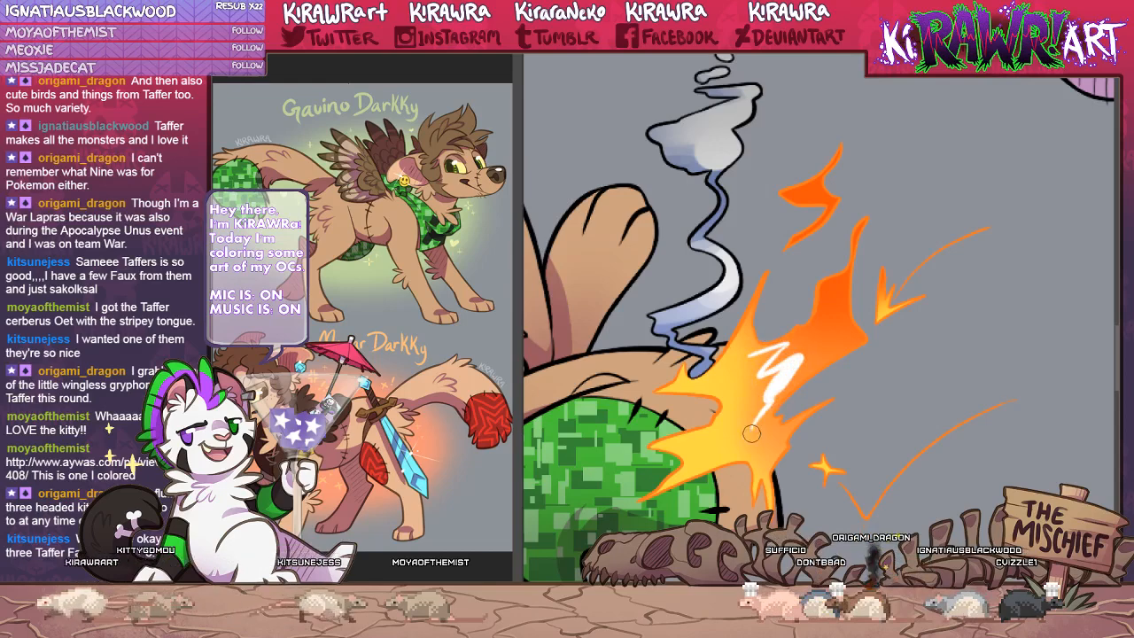
pyautogui.scroll(-2, 846, 314)
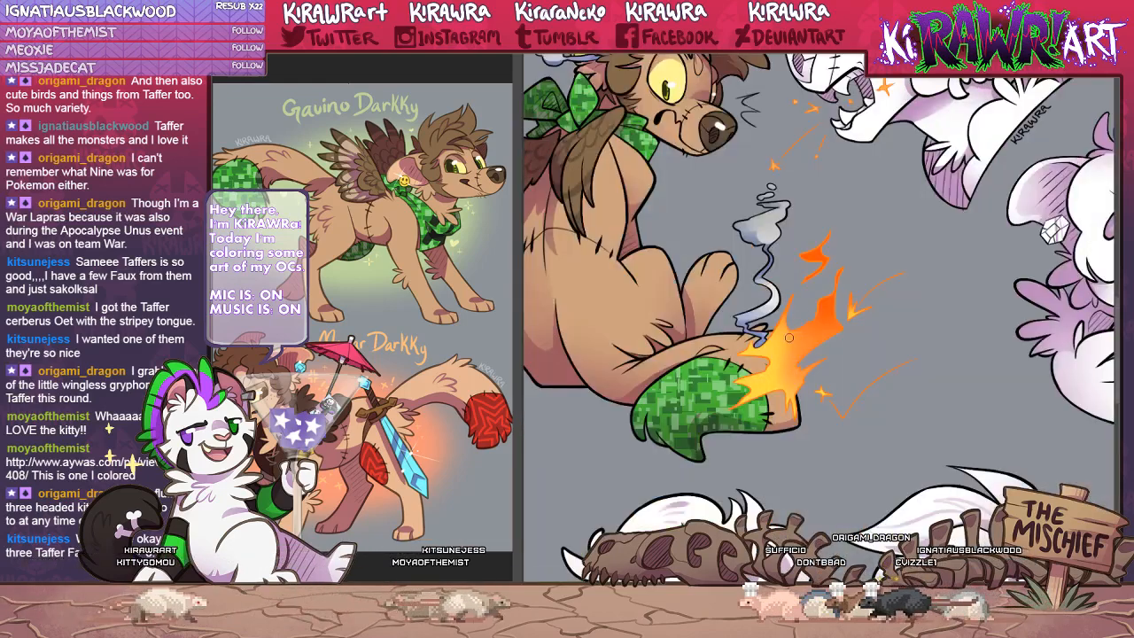
pyautogui.moveTo(773, 341)
pyautogui.mouseDown()
pyautogui.moveTo(806, 337)
pyautogui.moveTo(791, 370)
pyautogui.mouseUp()
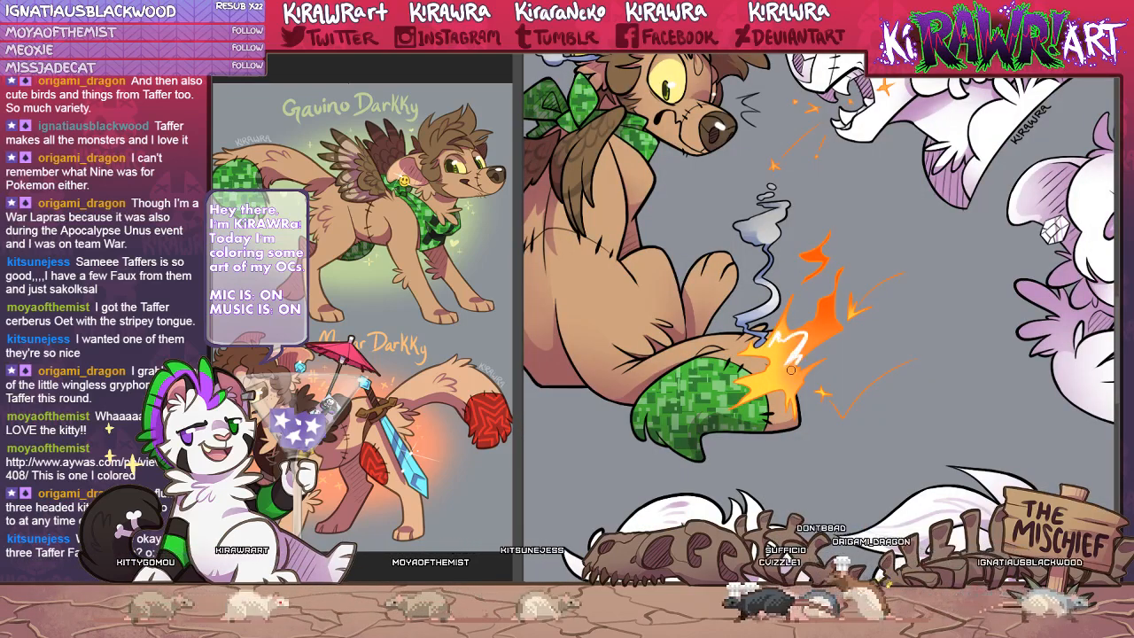
pyautogui.hotkey('ctrl', 'z')
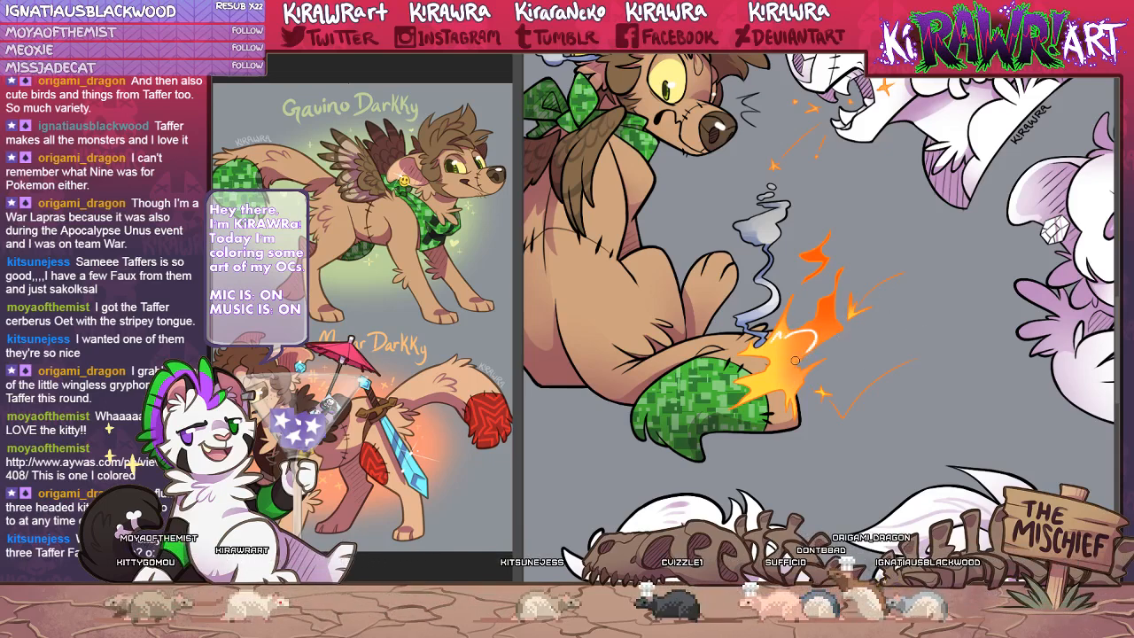
pyautogui.moveTo(781, 339)
pyautogui.mouseDown()
pyautogui.moveTo(812, 344)
pyautogui.moveTo(779, 379)
pyautogui.mouseUp()
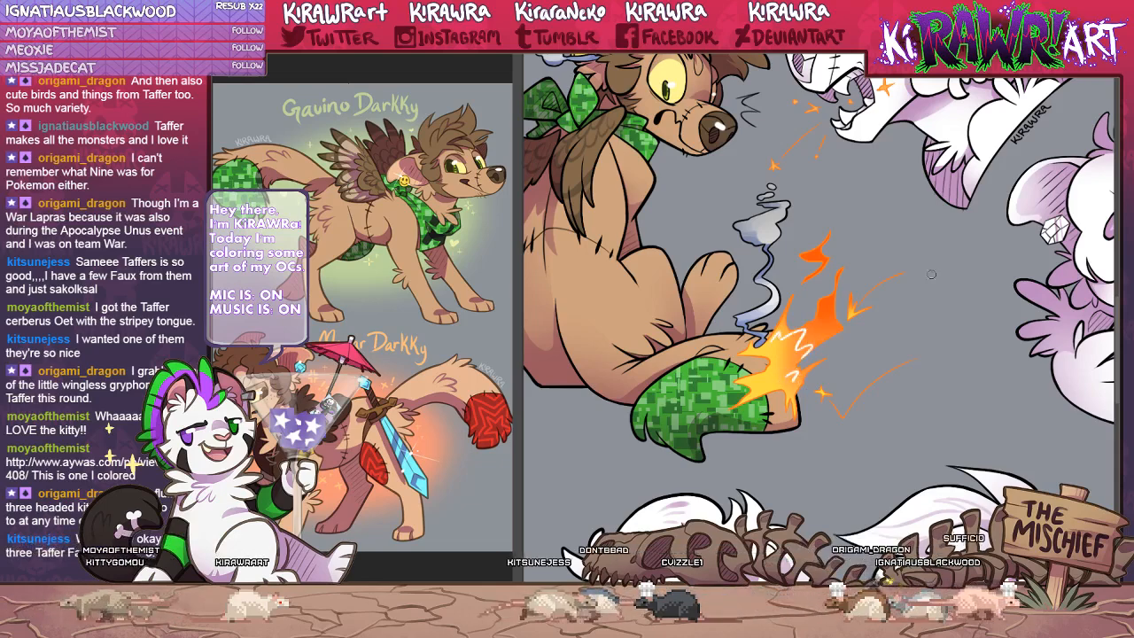
pyautogui.moveTo(954, 331); pyautogui.dragTo(971, 380)
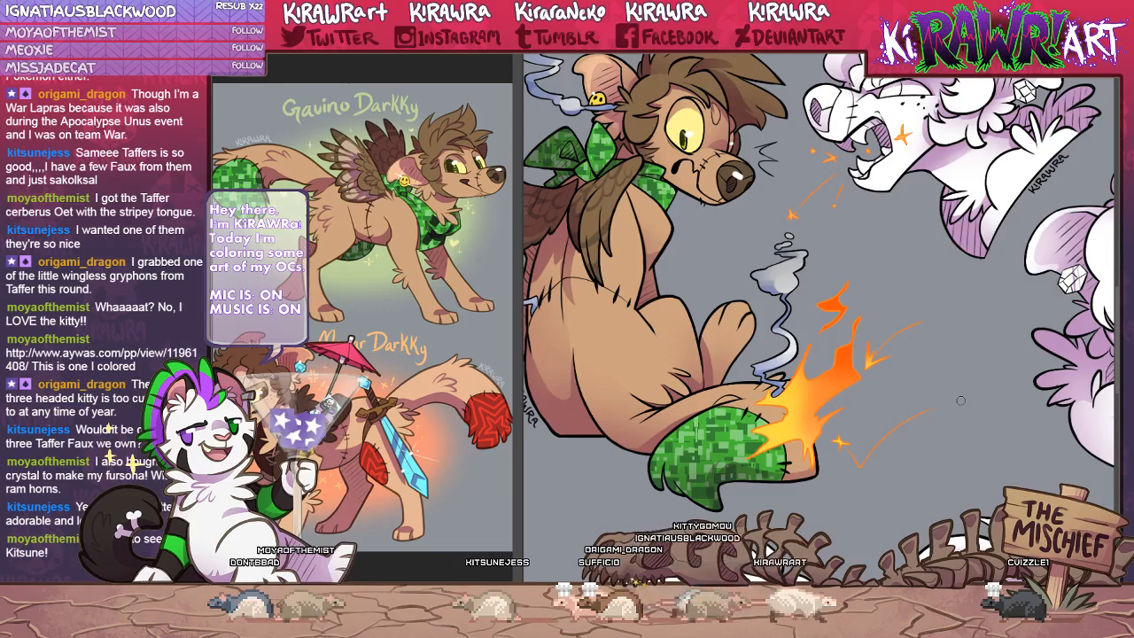
# Paint zigzag white highlights on the foot's flame and a small one on the detached flame above it.
pyautogui.moveTo(772, 425); pyautogui.dragTo(743, 405)
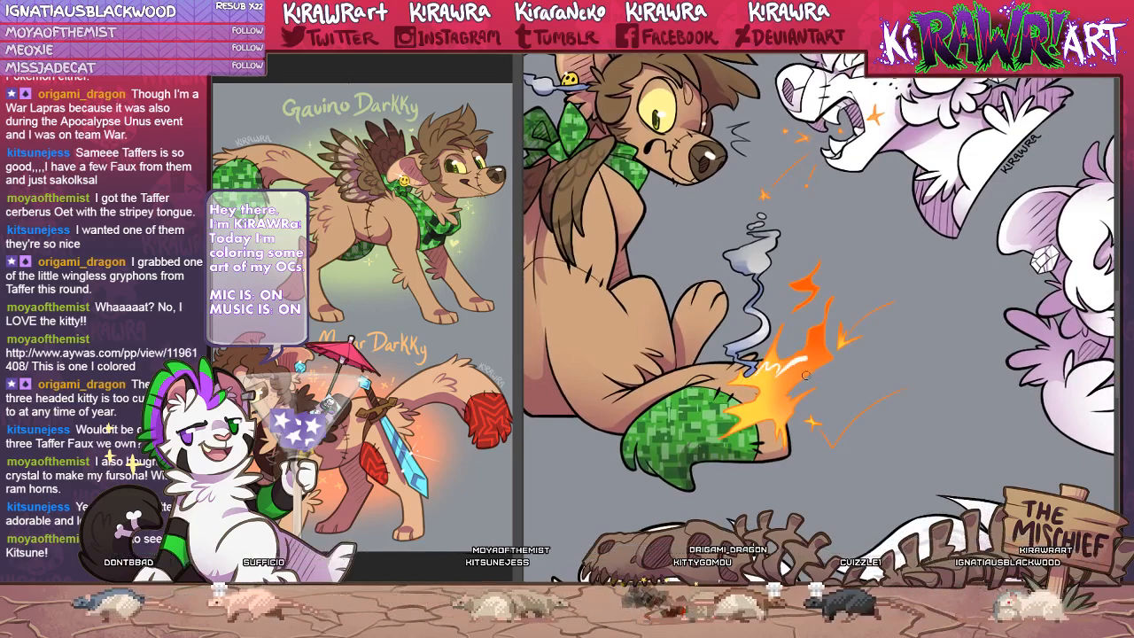
pyautogui.moveTo(758, 370); pyautogui.dragTo(808, 372)
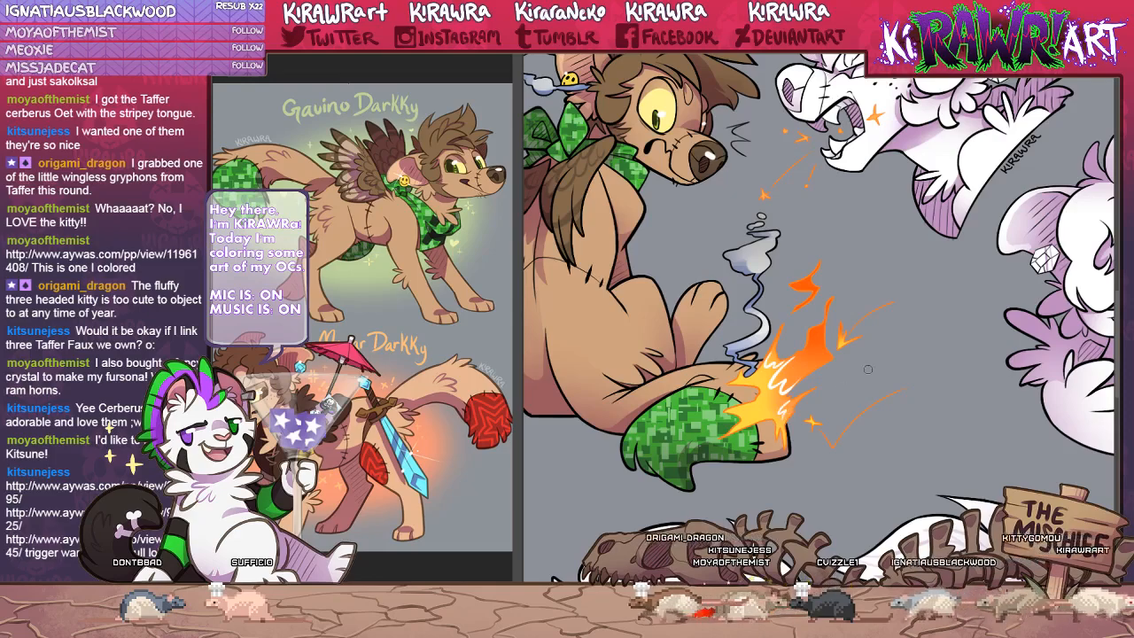
pyautogui.moveTo(926, 328); pyautogui.dragTo(939, 376)
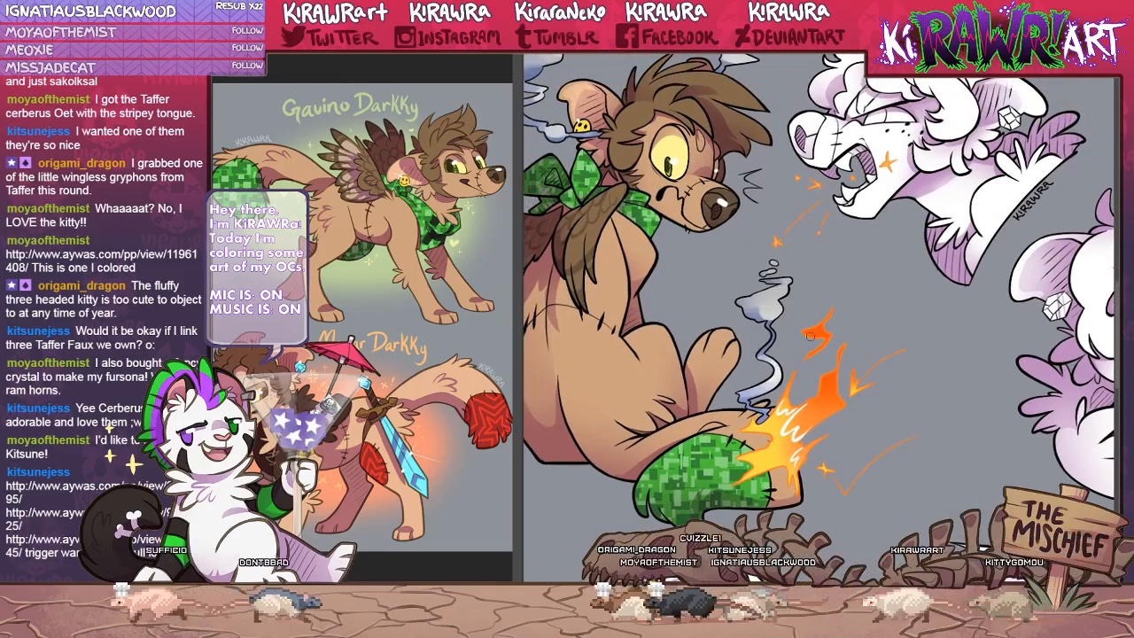
pyautogui.moveTo(809, 334); pyautogui.dragTo(824, 335)
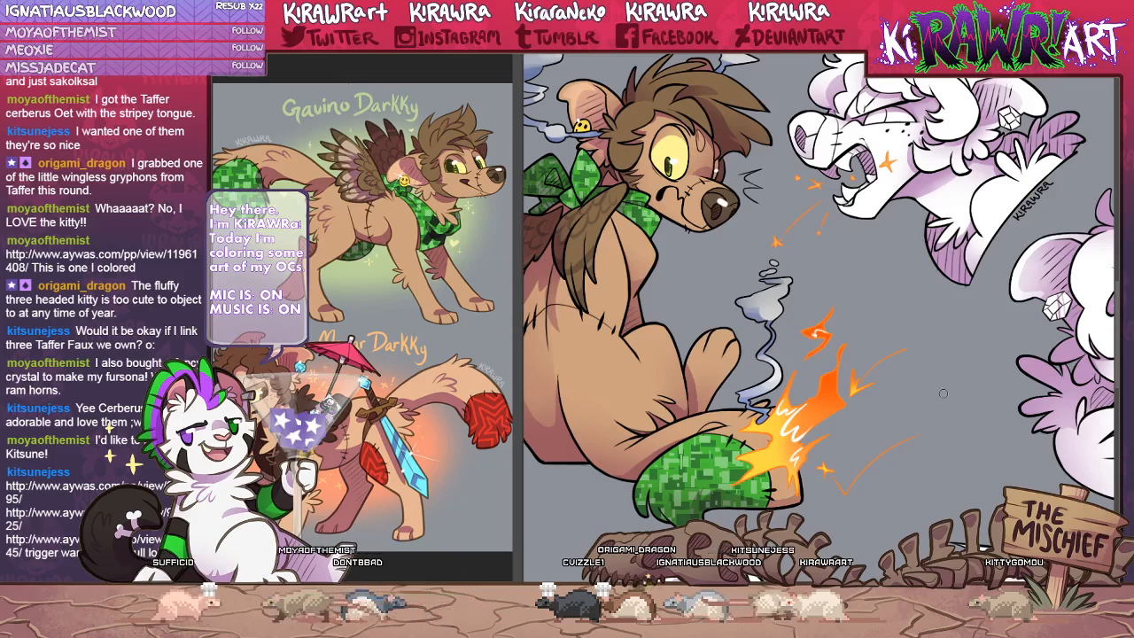
pyautogui.moveTo(812, 469); pyautogui.dragTo(779, 437)
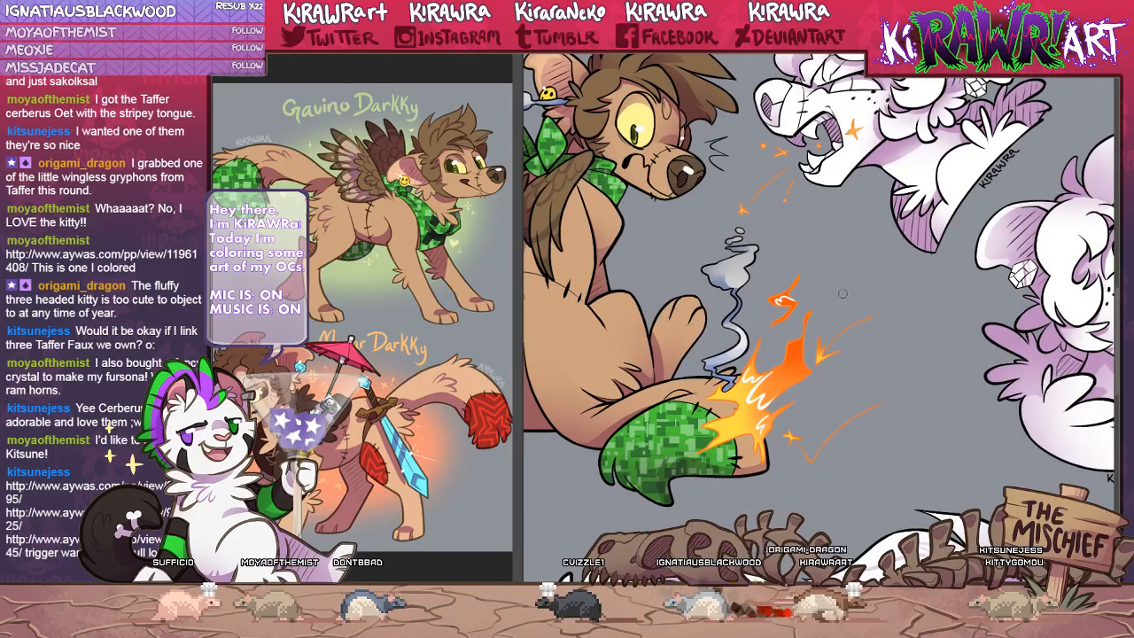
pyautogui.scroll(2, 842, 293)
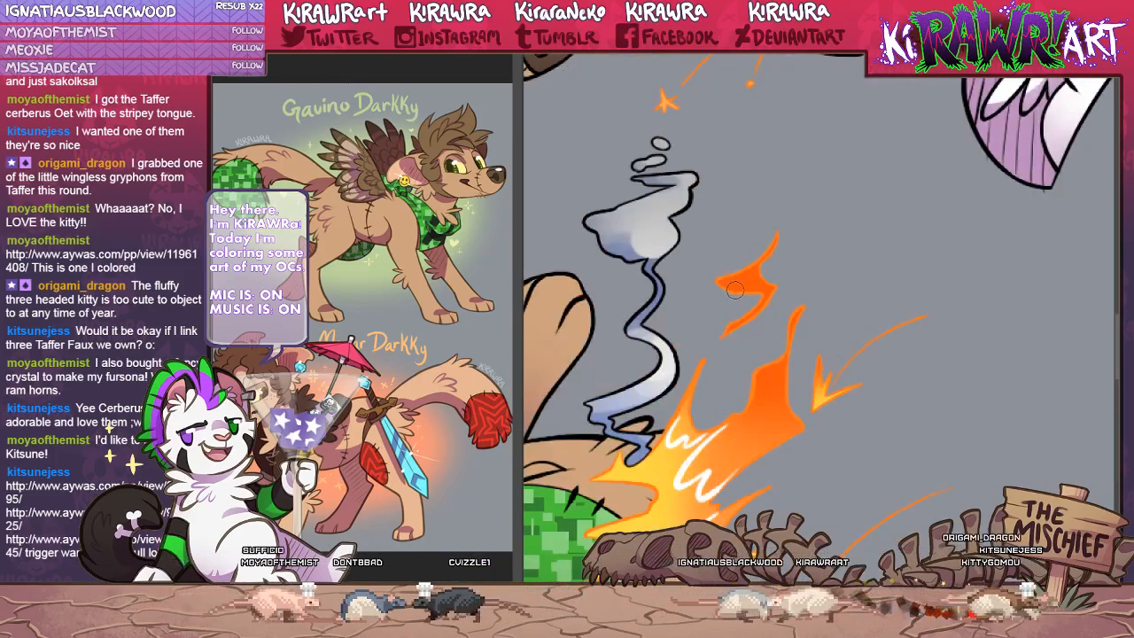
pyautogui.moveTo(769, 276); pyautogui.dragTo(737, 282)
pyautogui.hotkey('ctrl', 'z')
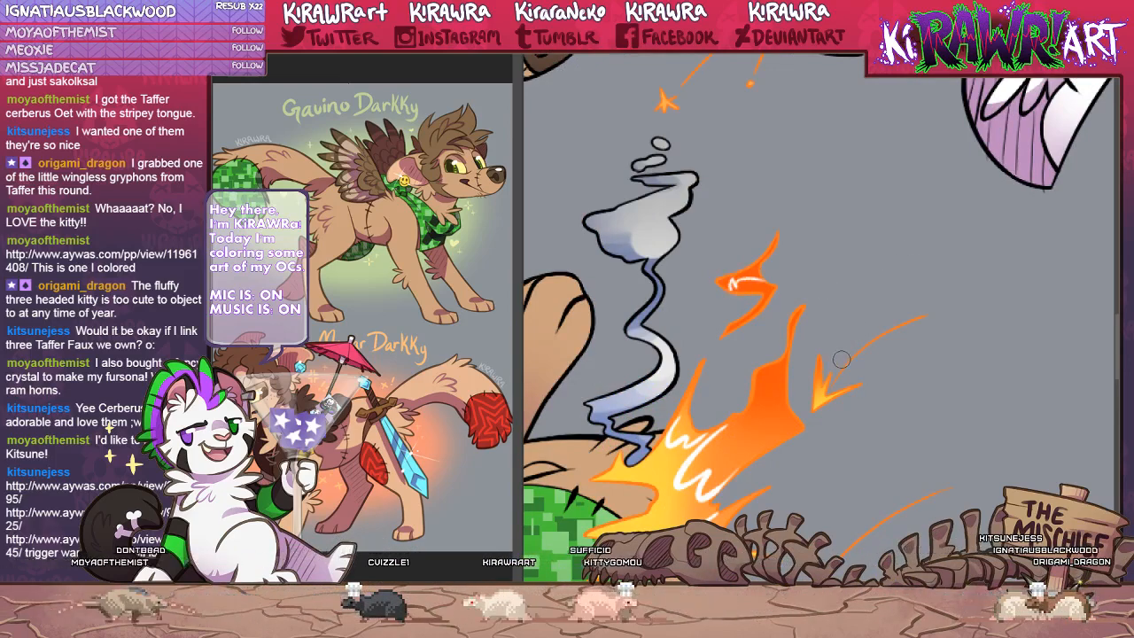
# Dot small white highlights on the flame's upper orange part and on the spark beside it.
pyautogui.moveTo(841, 374); pyautogui.dragTo(841, 276)
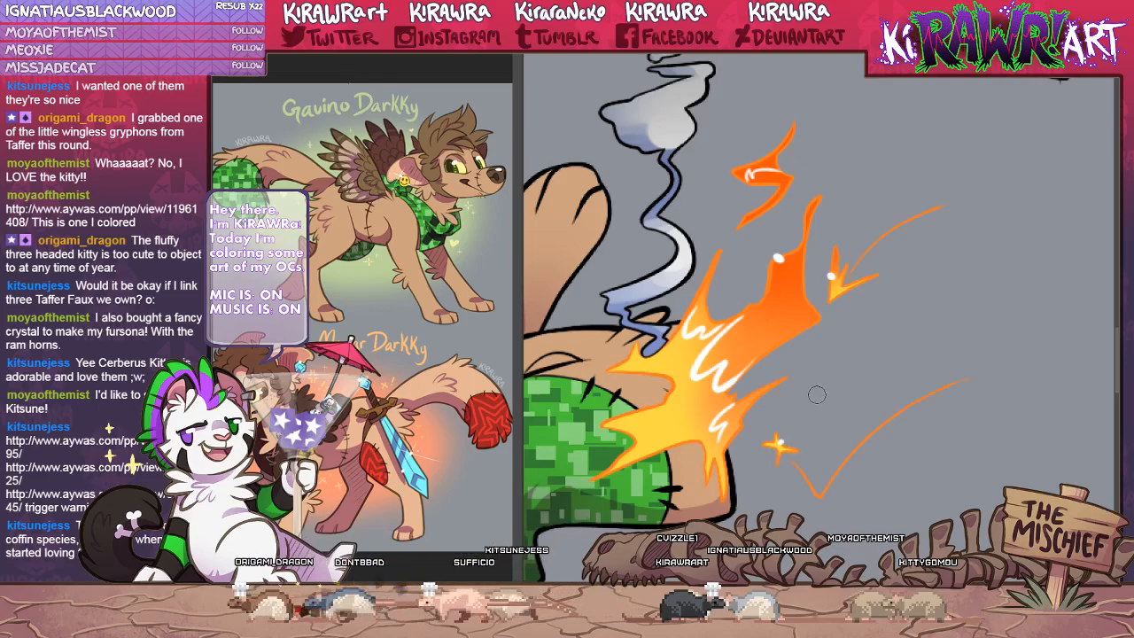
pyautogui.moveTo(691, 352); pyautogui.dragTo(702, 407)
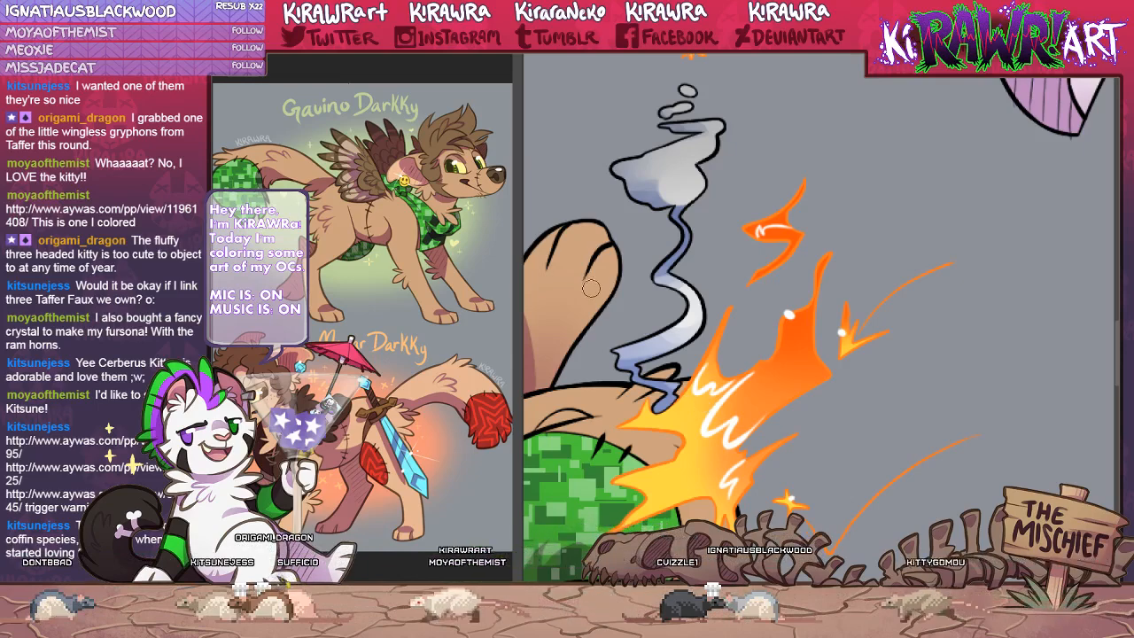
pyautogui.moveTo(586, 290); pyautogui.dragTo(601, 341)
# Add a white star-shaped glint to the yellow smiley piercing on the brown character's ear.
pyautogui.hotkey('ctrl', '-')
pyautogui.hotkey('ctrl', '-')
pyautogui.moveTo(905, 177); pyautogui.dragTo(957, 264)
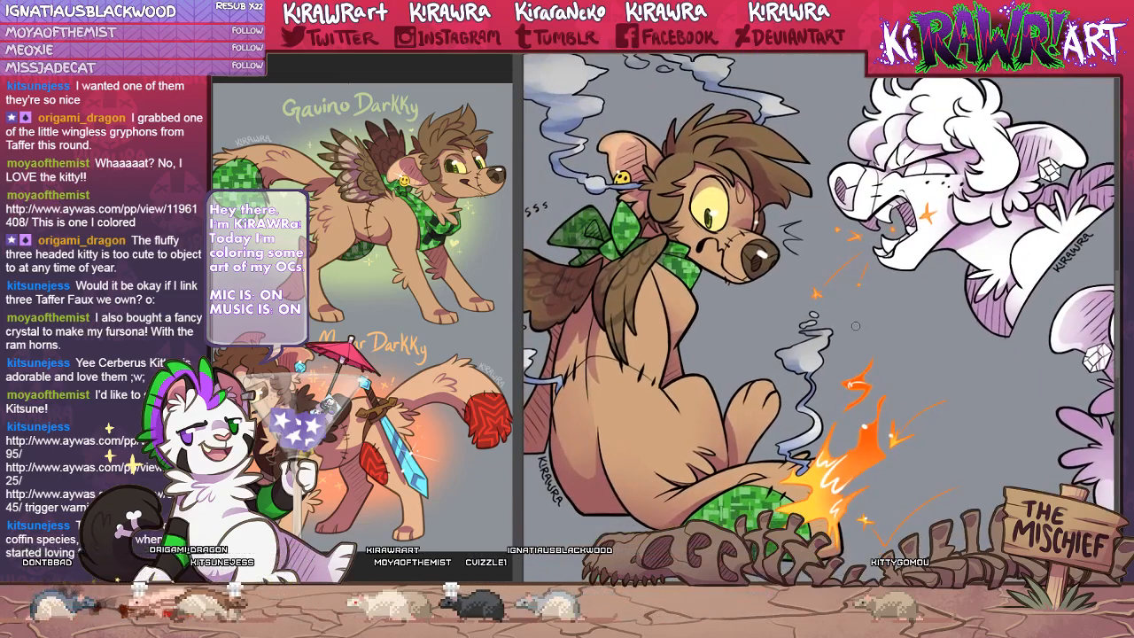
pyautogui.moveTo(830, 225); pyautogui.dragTo(887, 260)
pyautogui.hotkey('ctrl', '+')
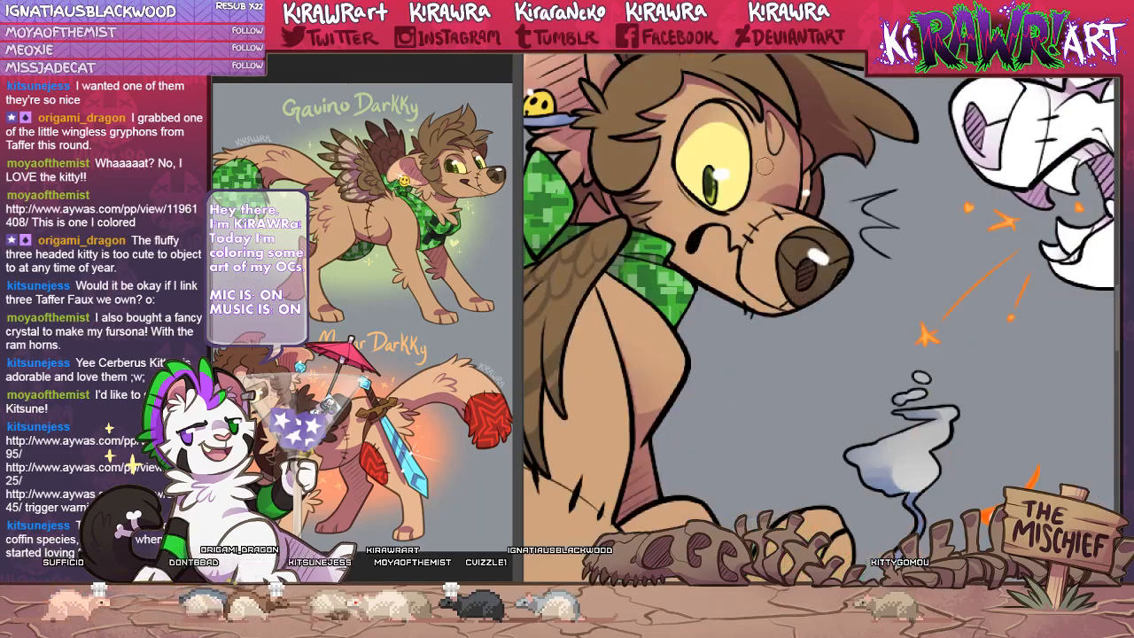
pyautogui.moveTo(764, 165); pyautogui.dragTo(751, 374)
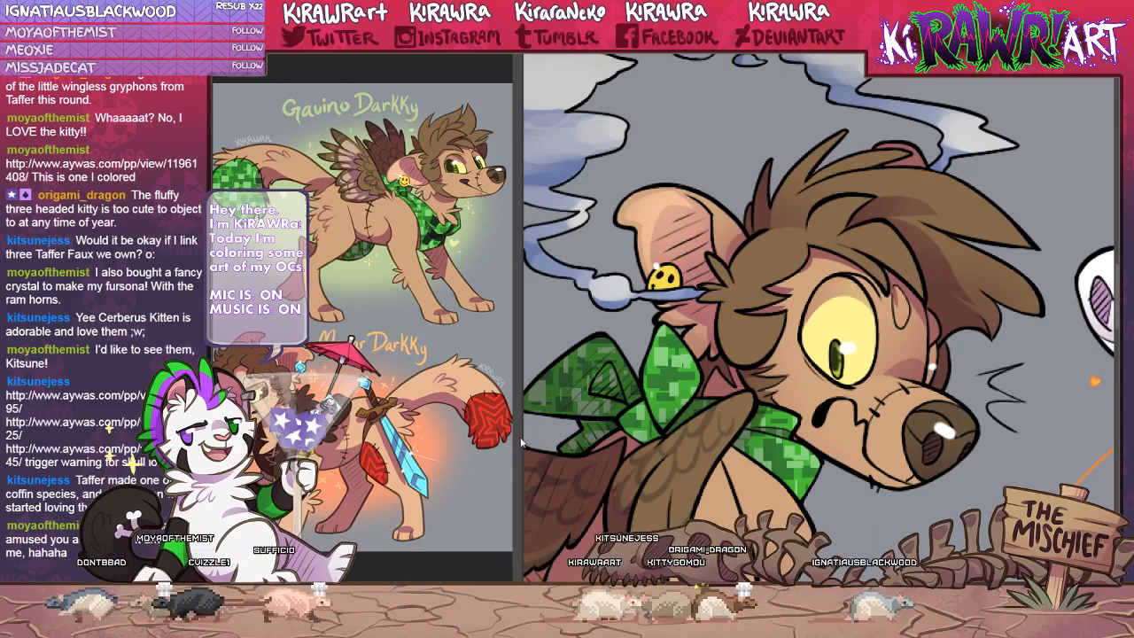
pyautogui.moveTo(652, 396); pyautogui.dragTo(725, 374)
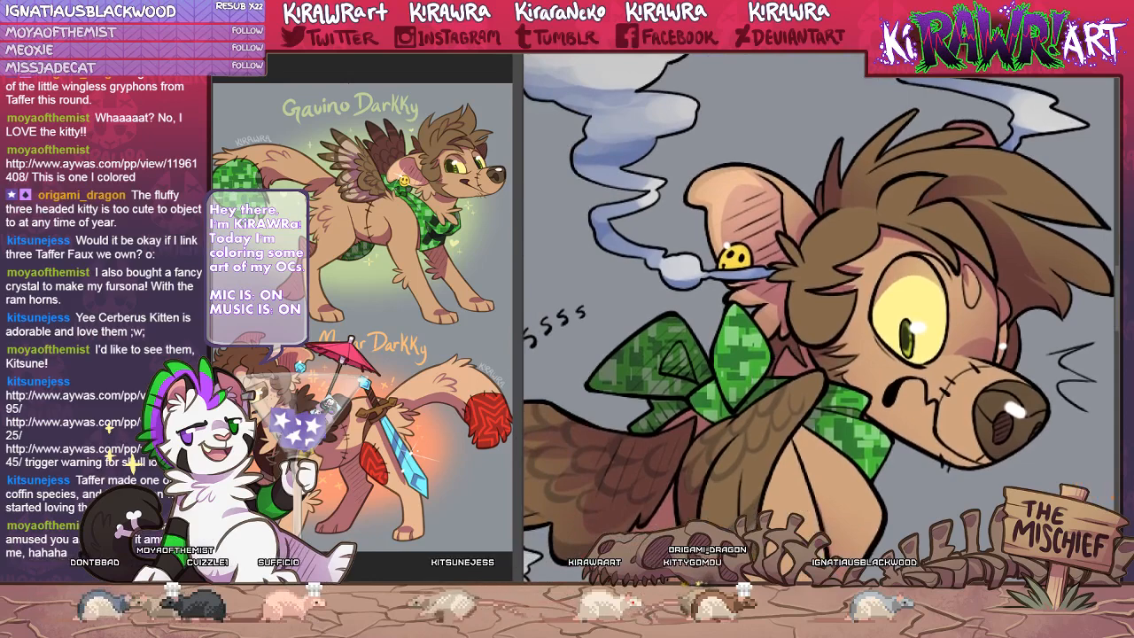
pyautogui.hotkey('ctrl', '+')
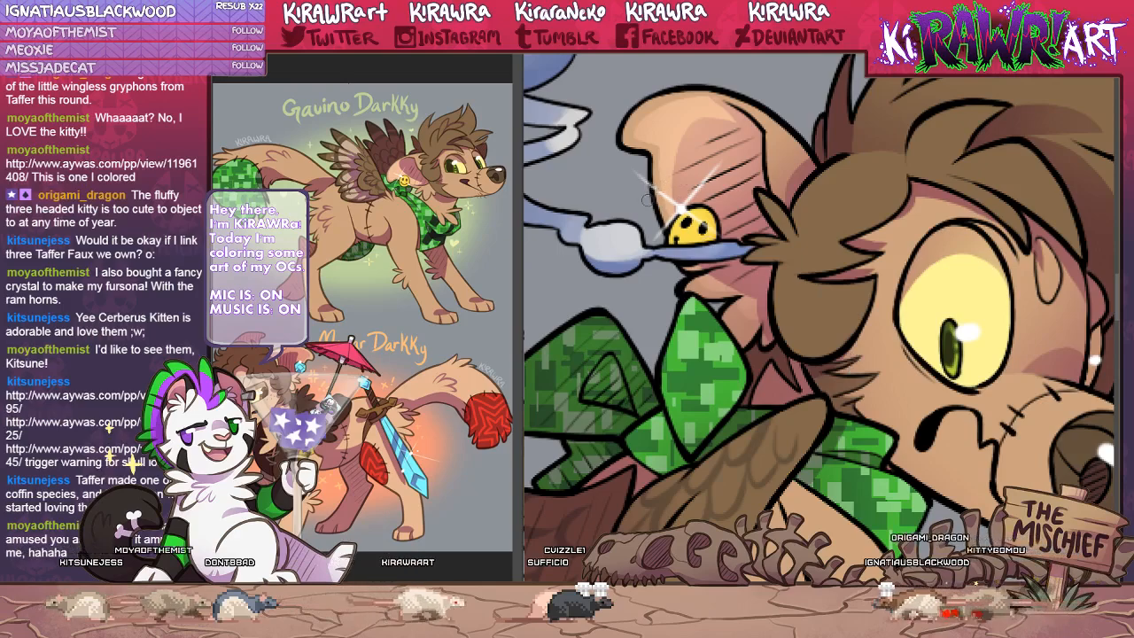
# Lasso-select the front curls of hair above the brow on the snarling white head.
pyautogui.hotkey('ctrl', '-')
pyautogui.hotkey('ctrl', '-')
pyautogui.hotkey('ctrl', '-')
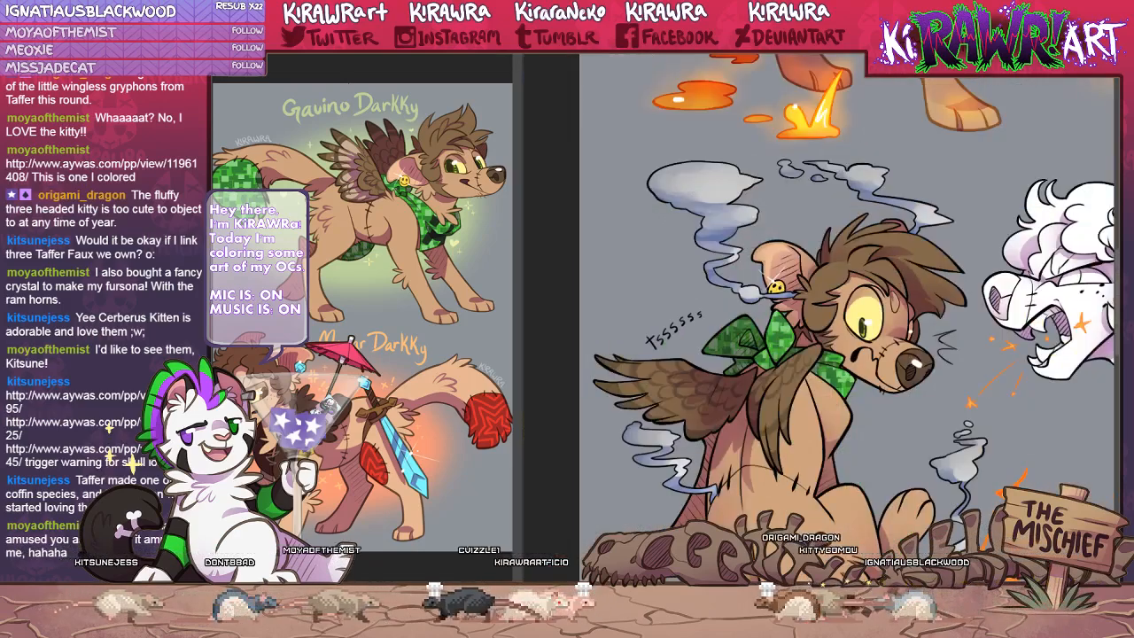
pyautogui.moveTo(781, 380); pyautogui.dragTo(655, 304)
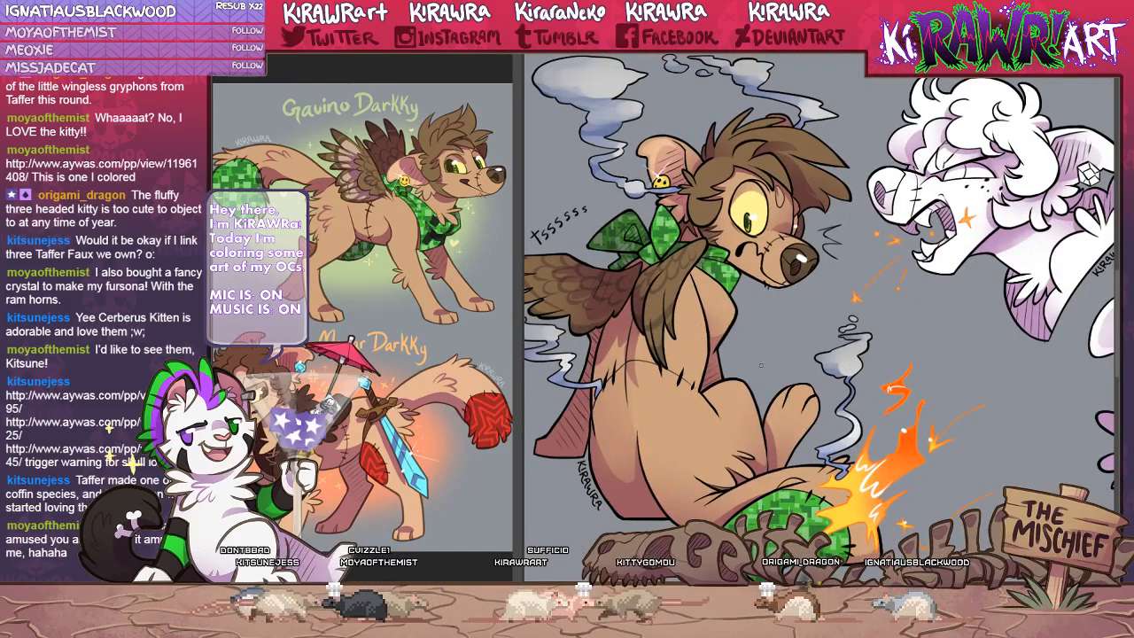
pyautogui.moveTo(846, 433)
pyautogui.mouseDown()
pyautogui.moveTo(867, 388)
pyautogui.moveTo(831, 450)
pyautogui.mouseUp()
pyautogui.moveTo(1018, 376); pyautogui.dragTo(864, 356)
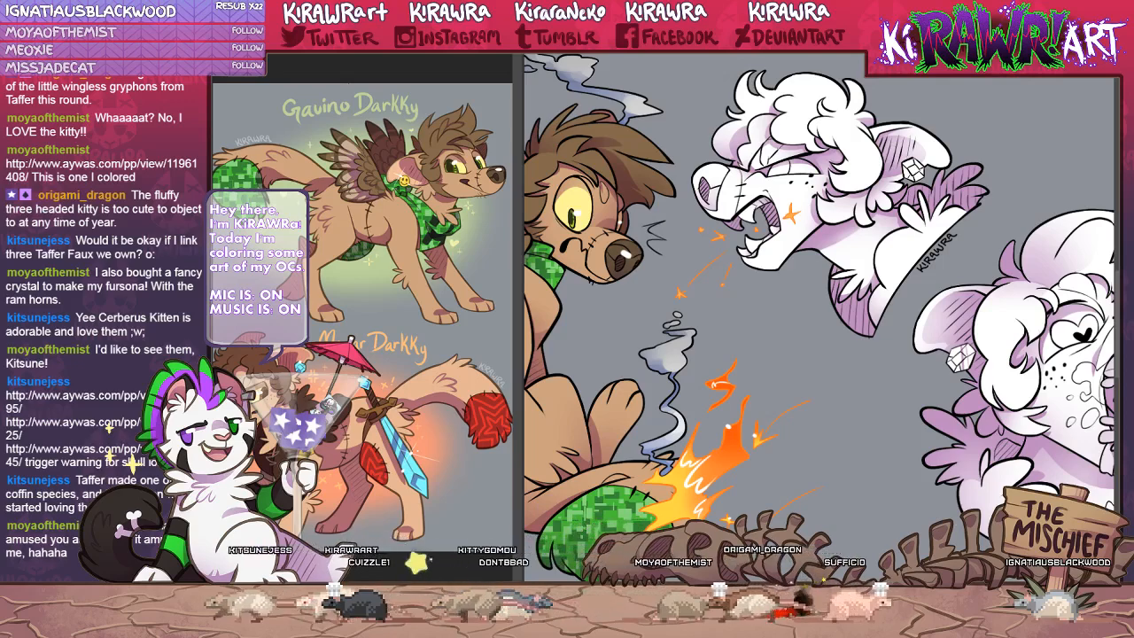
pyautogui.moveTo(743, 284); pyautogui.dragTo(826, 314)
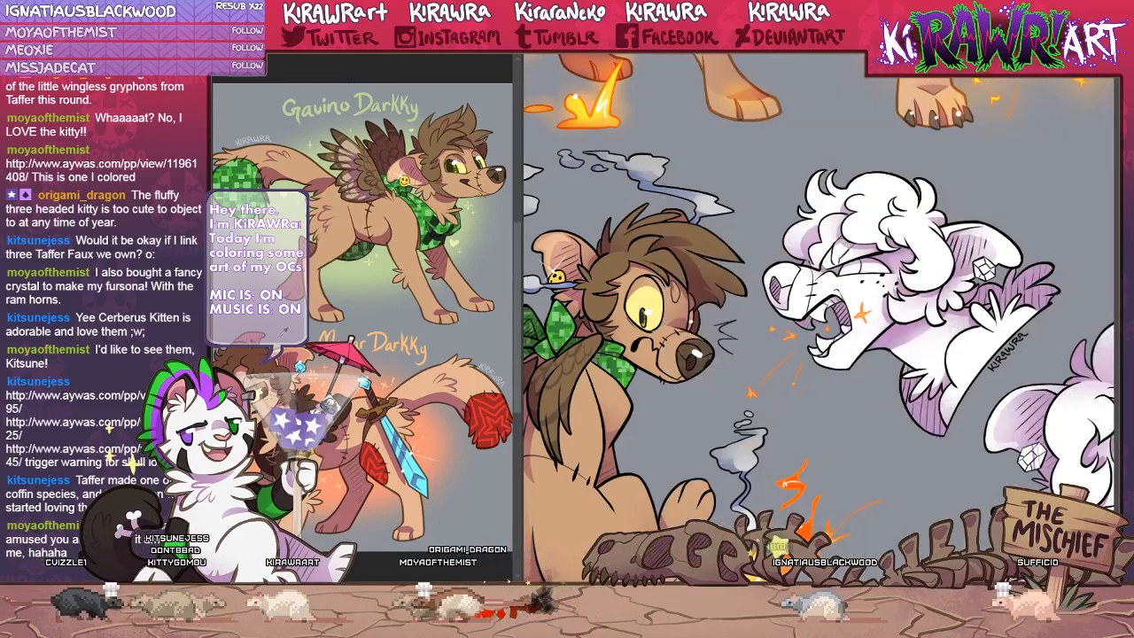
pyautogui.moveTo(840, 359); pyautogui.dragTo(789, 358)
pyautogui.hotkey('ctrl', '+')
pyautogui.hotkey('ctrl', '+')
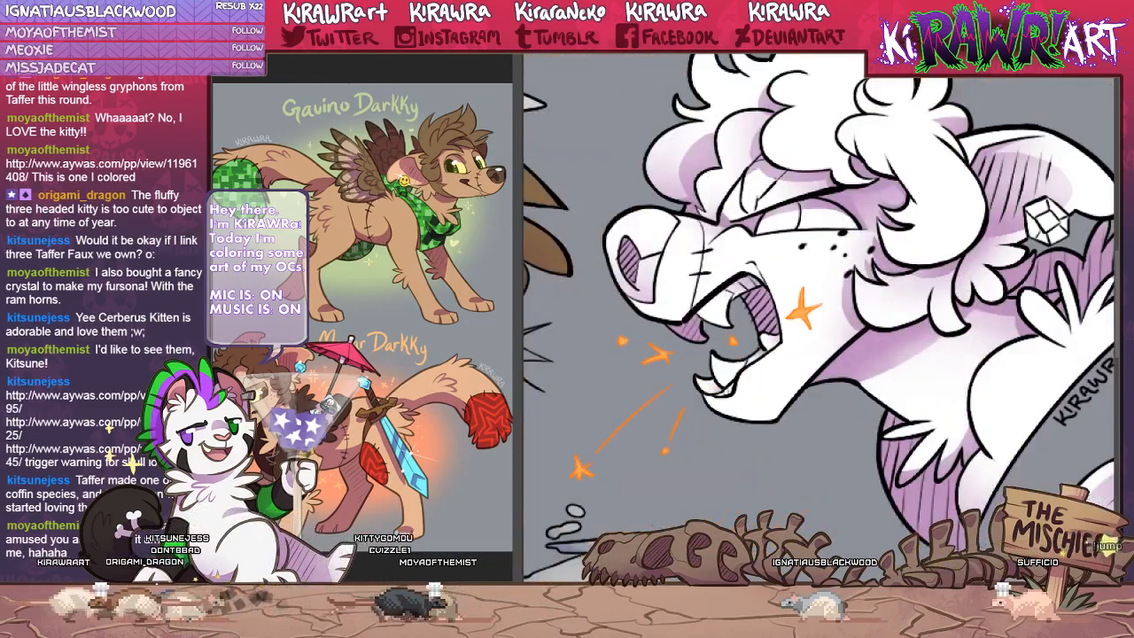
pyautogui.moveTo(763, 232); pyautogui.dragTo(774, 418)
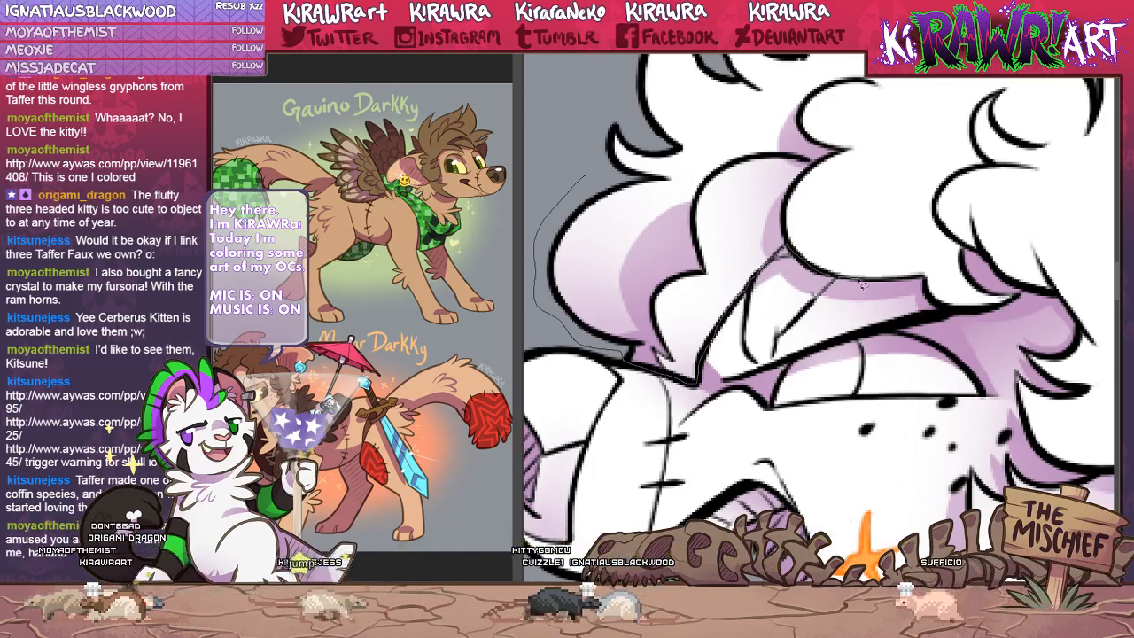
pyautogui.moveTo(911, 161)
pyautogui.mouseDown()
pyautogui.moveTo(640, 96)
pyautogui.moveTo(581, 181)
pyautogui.mouseUp()
pyautogui.moveTo(750, 390)
pyautogui.mouseDown()
pyautogui.moveTo(754, 450)
pyautogui.moveTo(746, 394)
pyautogui.mouseUp()
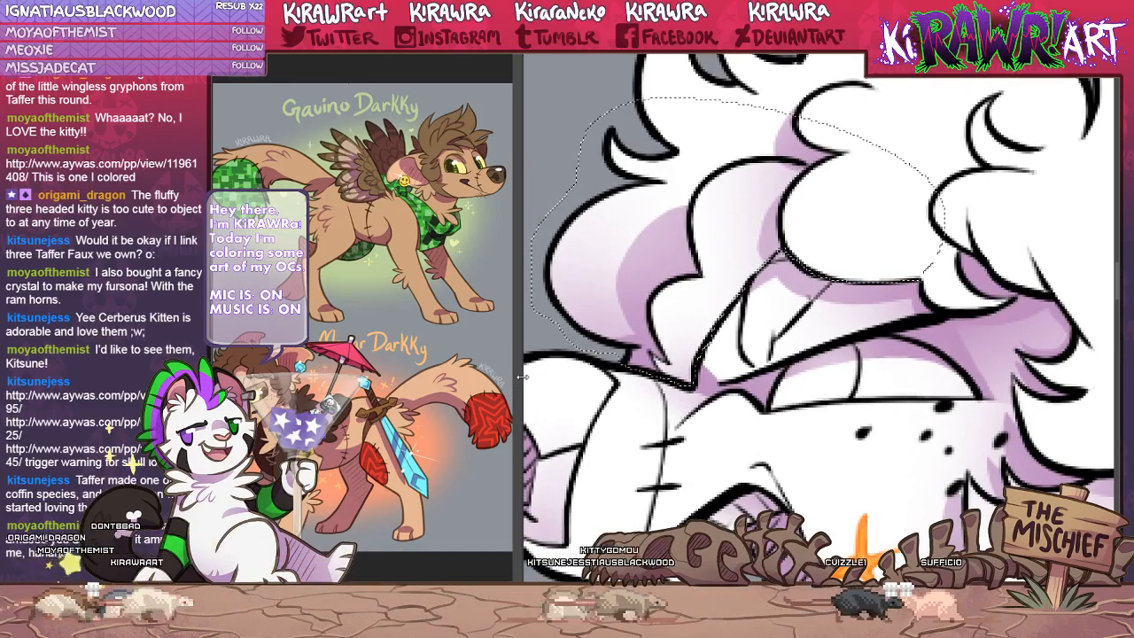
# Extend the lasso selection over the upper tufts, crown and temple edge of the snarling head's hair.
pyautogui.moveTo(520, 434); pyautogui.dragTo(348, 440)
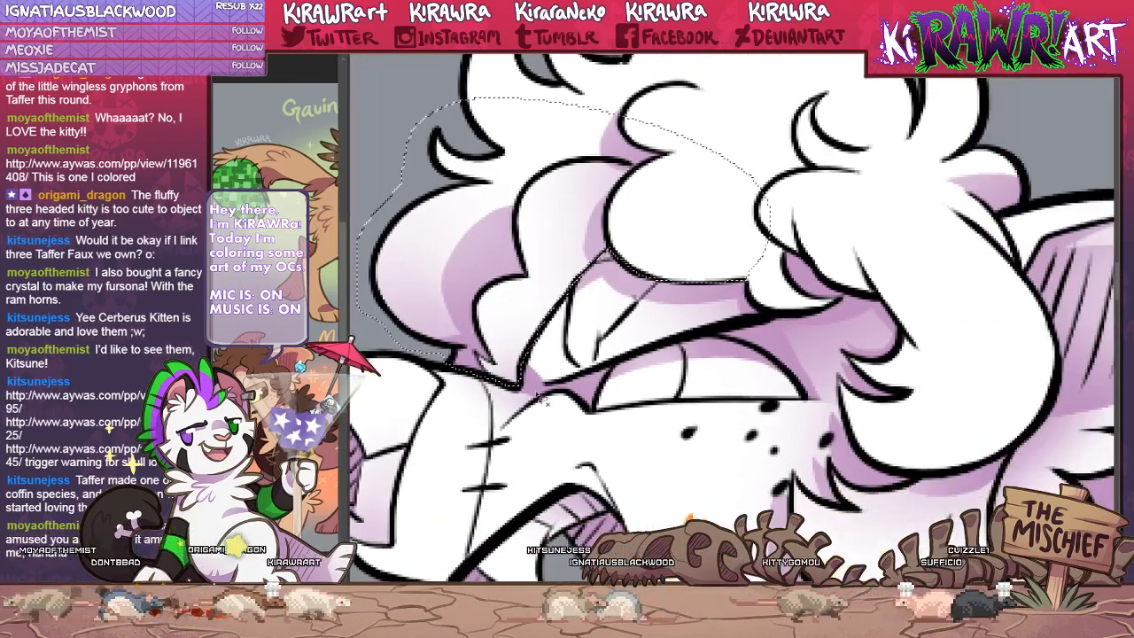
pyautogui.moveTo(488, 154)
pyautogui.mouseDown()
pyautogui.moveTo(456, 149)
pyautogui.moveTo(501, 306)
pyautogui.moveTo(437, 150)
pyautogui.mouseUp()
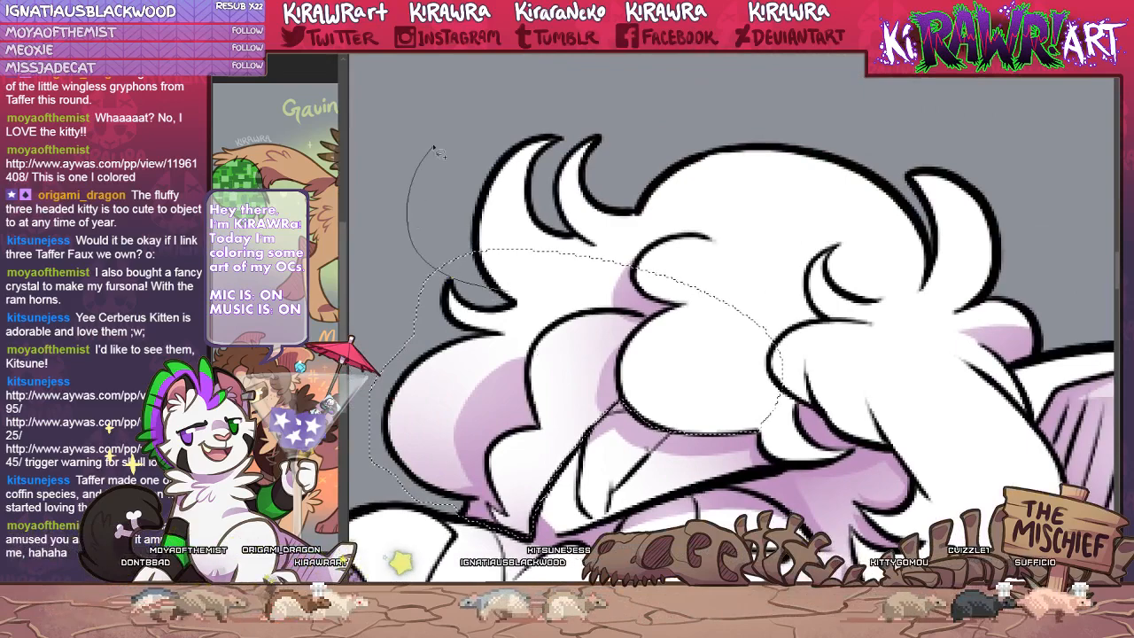
pyautogui.moveTo(1053, 352); pyautogui.dragTo(1000, 378)
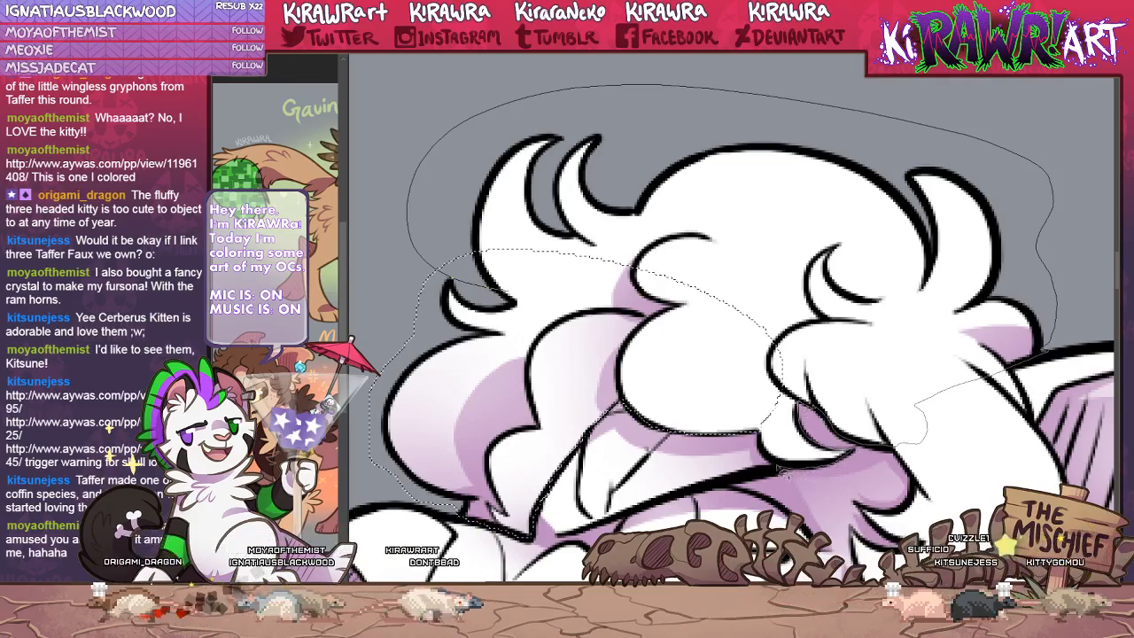
pyautogui.moveTo(779, 470); pyautogui.dragTo(521, 304)
pyautogui.moveTo(761, 489)
pyautogui.mouseDown()
pyautogui.moveTo(773, 494)
pyautogui.moveTo(588, 326)
pyautogui.moveTo(587, 338)
pyautogui.mouseUp()
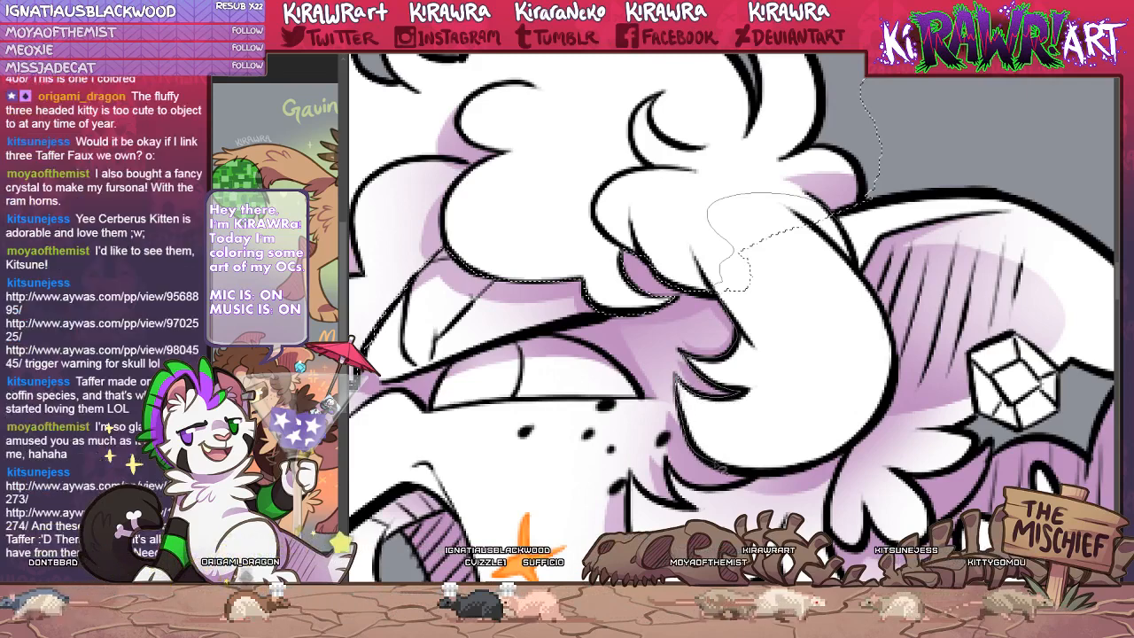
# Add the long side lock of hair in front of the ear to the selection.
pyautogui.moveTo(746, 484)
pyautogui.mouseDown()
pyautogui.moveTo(793, 489)
pyautogui.moveTo(871, 402)
pyautogui.moveTo(851, 308)
pyautogui.mouseUp()
pyautogui.moveTo(722, 282); pyautogui.dragTo(728, 296)
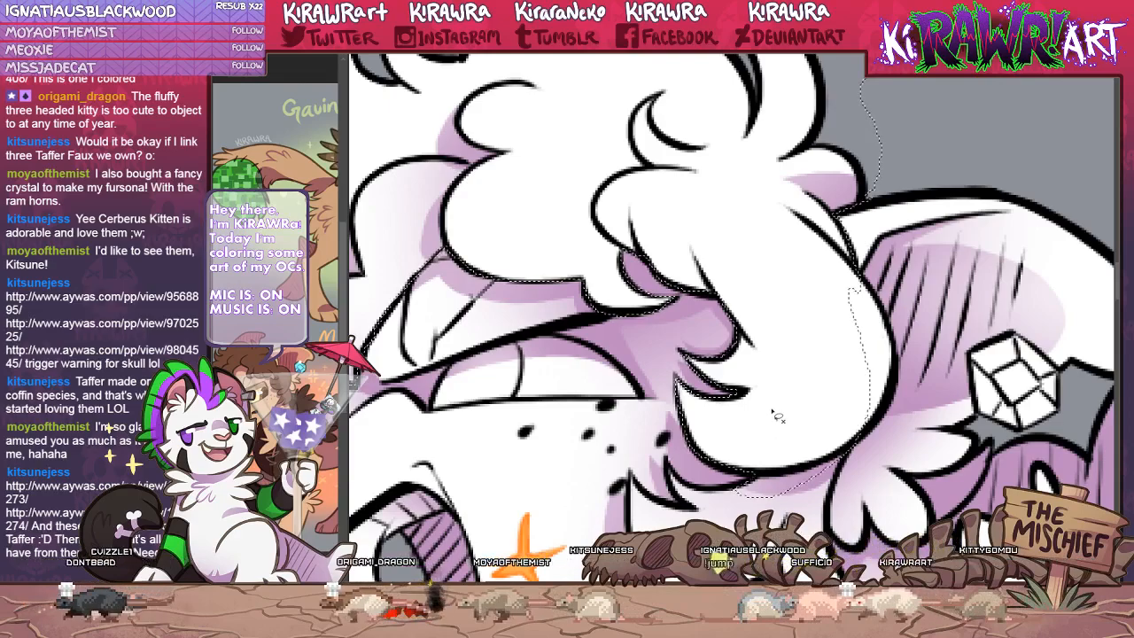
pyautogui.moveTo(742, 405); pyautogui.dragTo(686, 313)
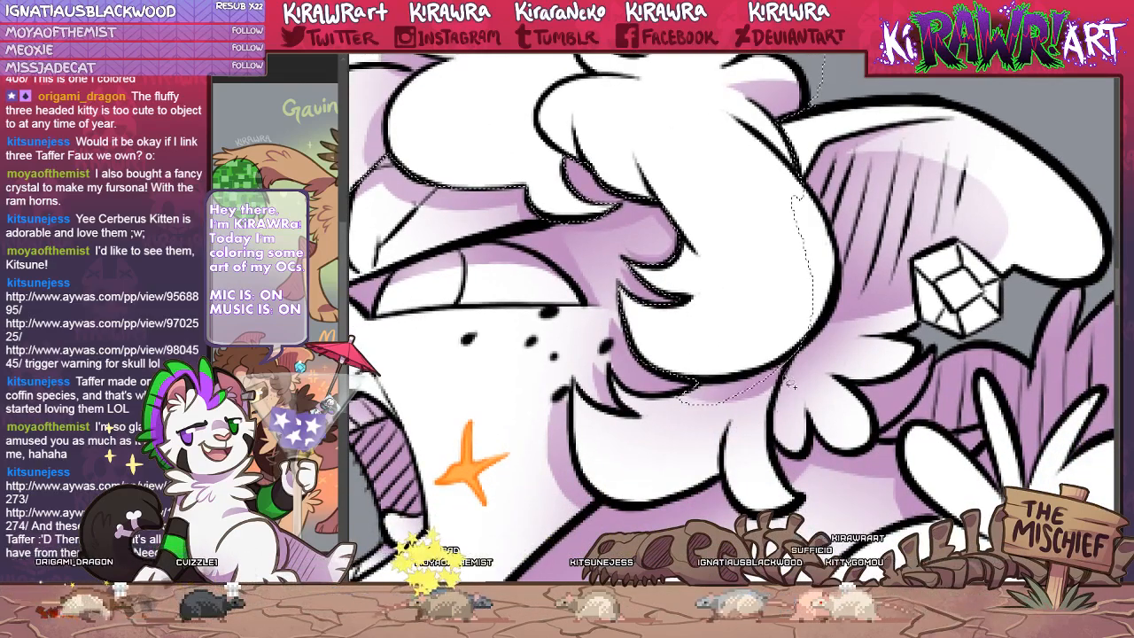
pyautogui.moveTo(787, 365)
pyautogui.mouseDown()
pyautogui.moveTo(735, 452)
pyautogui.moveTo(758, 340)
pyautogui.mouseUp()
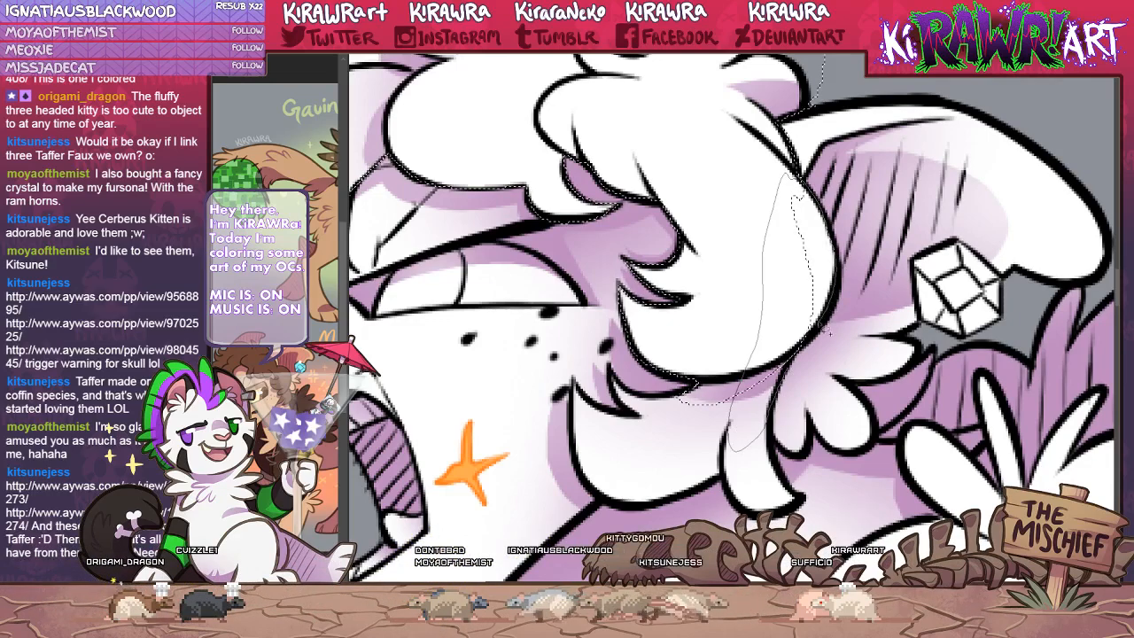
pyautogui.moveTo(810, 350); pyautogui.dragTo(788, 367)
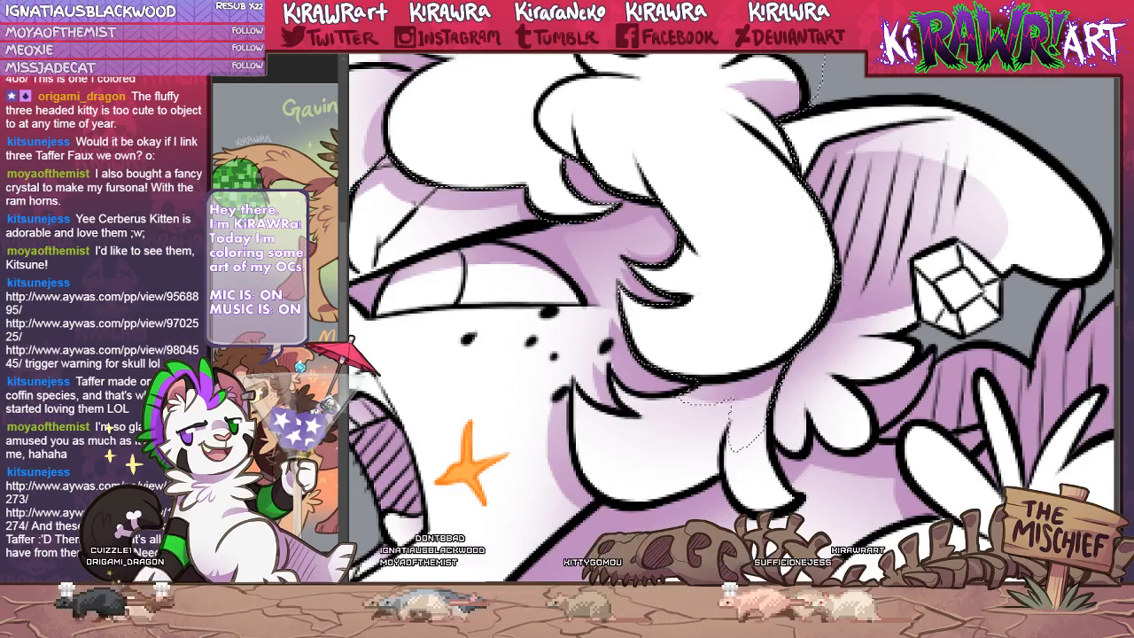
# Add the lower curls beneath the side lock to the selection, then toggle the selection off and back on.
pyautogui.moveTo(804, 267); pyautogui.dragTo(828, 308)
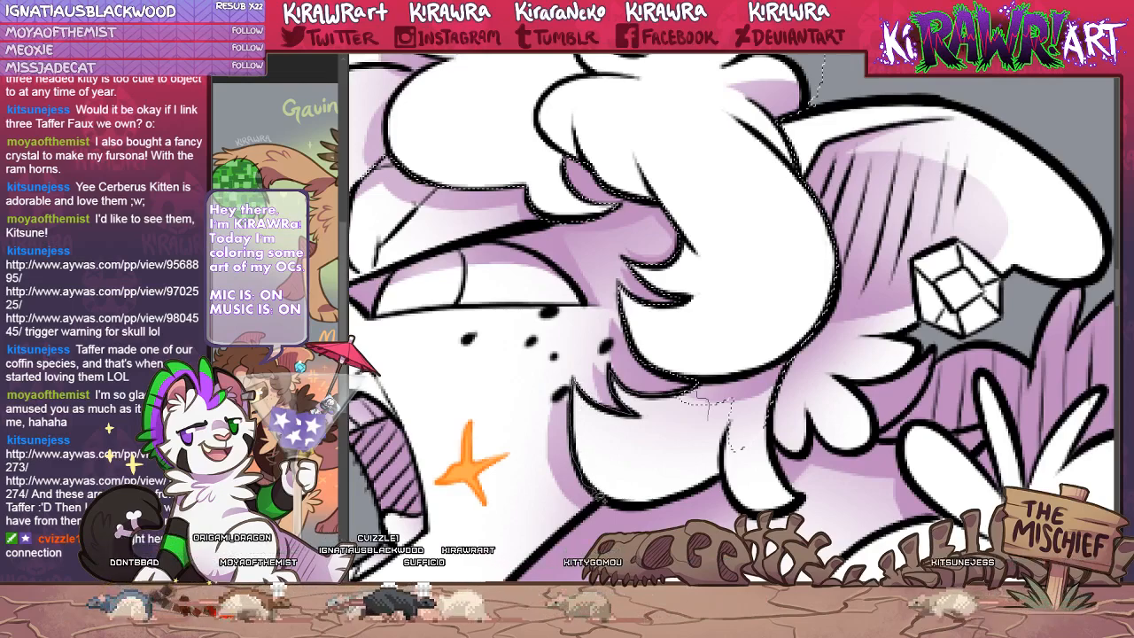
pyautogui.moveTo(606, 497)
pyautogui.mouseDown()
pyautogui.moveTo(728, 447)
pyautogui.moveTo(728, 402)
pyautogui.moveTo(569, 418)
pyautogui.moveTo(567, 400)
pyautogui.moveTo(592, 424)
pyautogui.moveTo(583, 408)
pyautogui.moveTo(556, 420)
pyautogui.moveTo(581, 457)
pyautogui.mouseUp()
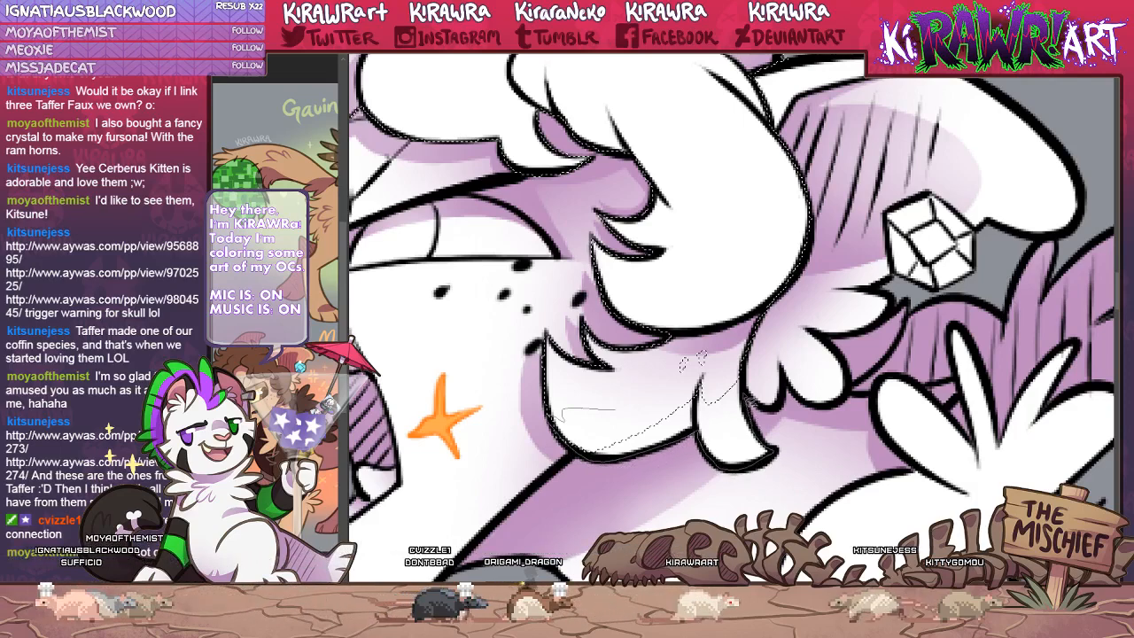
pyautogui.moveTo(701, 336)
pyautogui.mouseDown()
pyautogui.moveTo(663, 354)
pyautogui.moveTo(599, 414)
pyautogui.mouseUp()
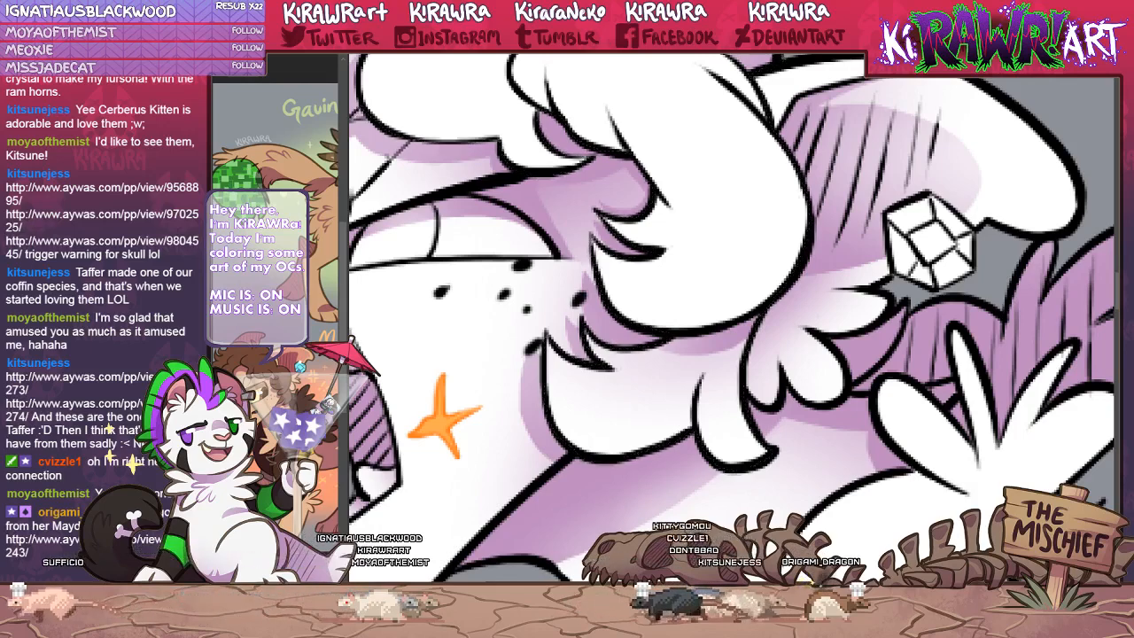
pyautogui.hotkey('ctrl', 'd')
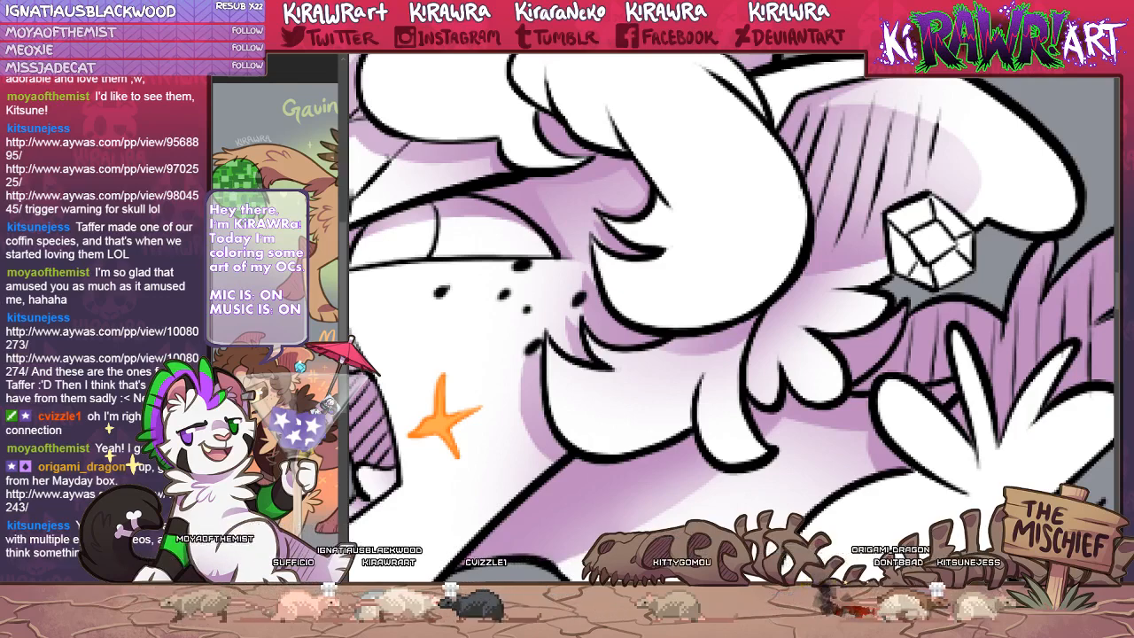
pyautogui.hotkey('ctrl', 'shift', 'd')
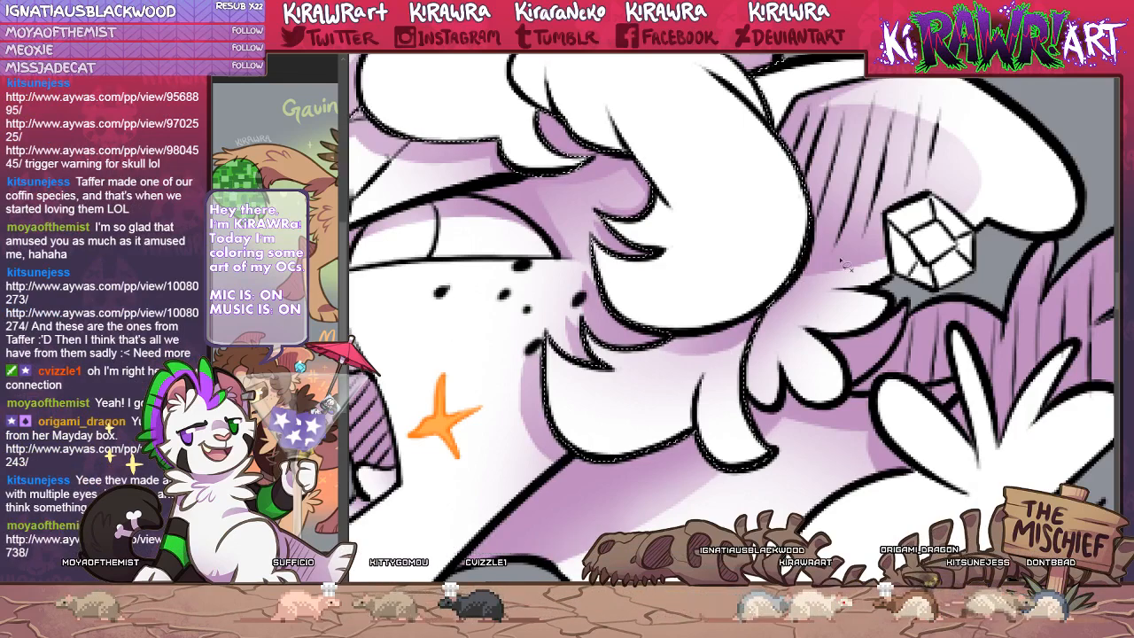
# Paint the selected hair of the snarling head brown with a large brush and clear the selection.
pyautogui.hotkey('ctrl', '-')
pyautogui.hotkey('ctrl', '-')
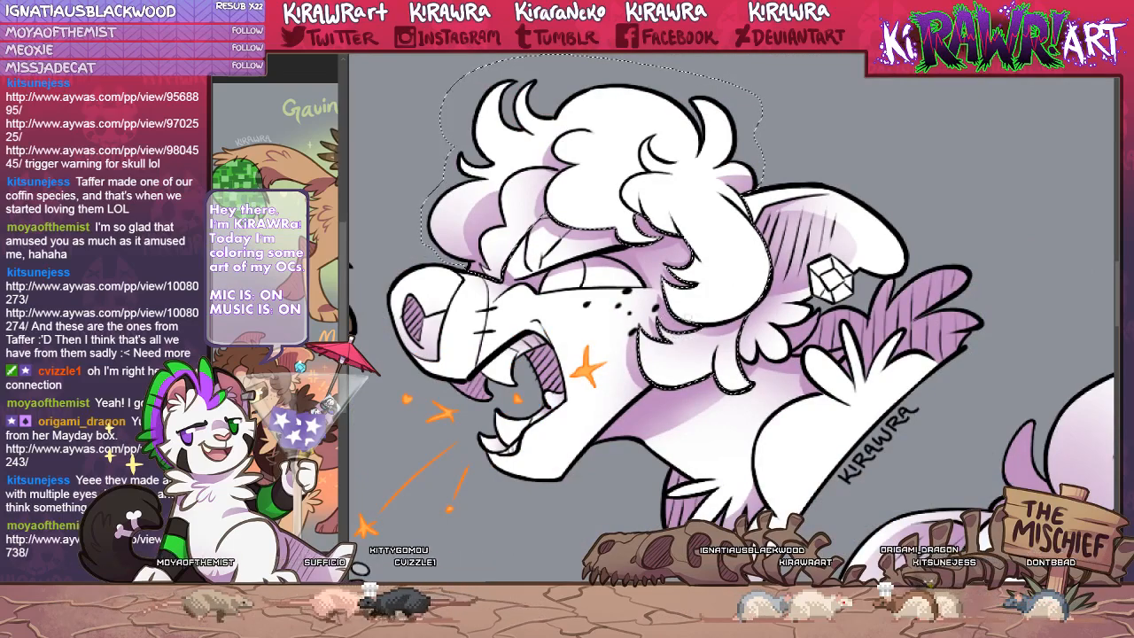
pyautogui.press('b')
pyautogui.moveTo(526, 182); pyautogui.dragTo(709, 311)
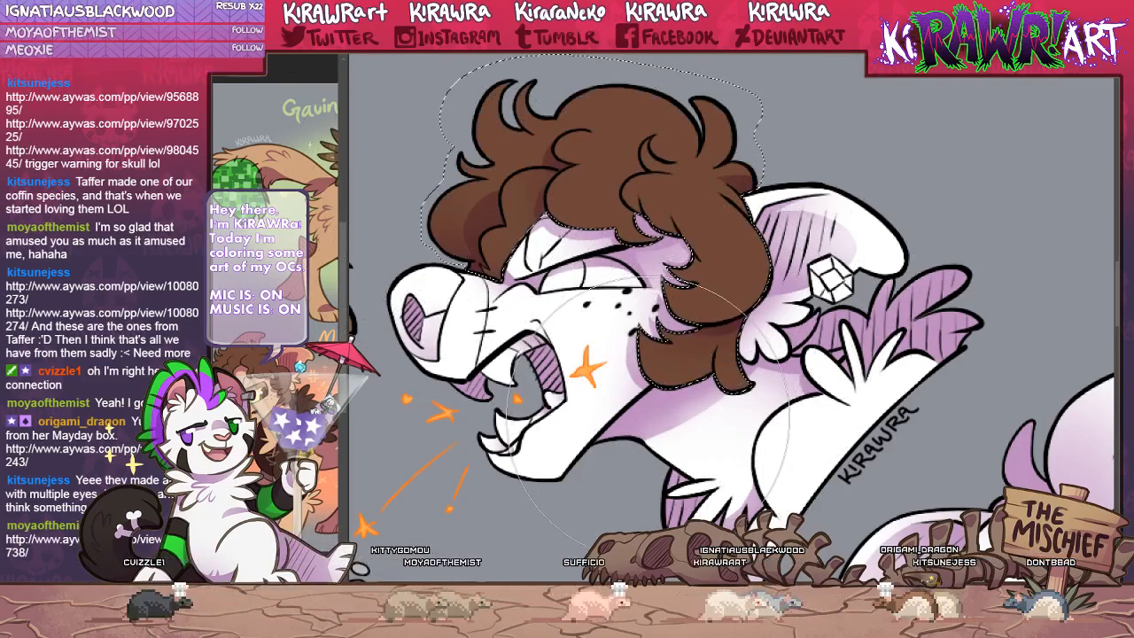
pyautogui.hotkey('ctrl', 'd')
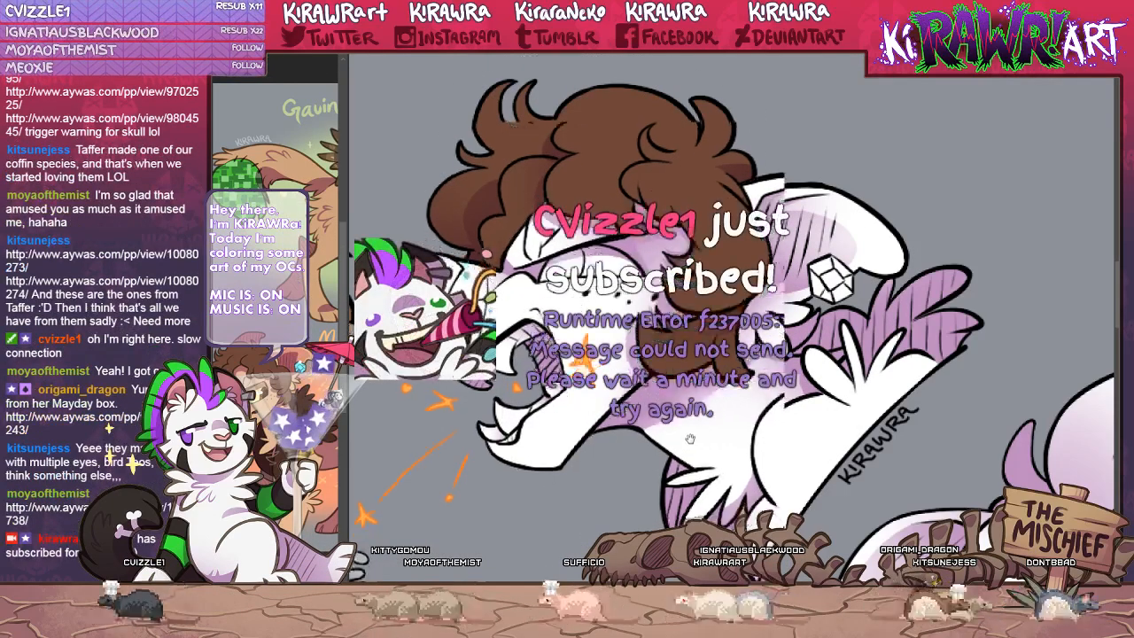
# Lasso-select the lower end of the snarling head's neck around the white chest fur tufts.
pyautogui.moveTo(690, 457); pyautogui.dragTo(697, 398)
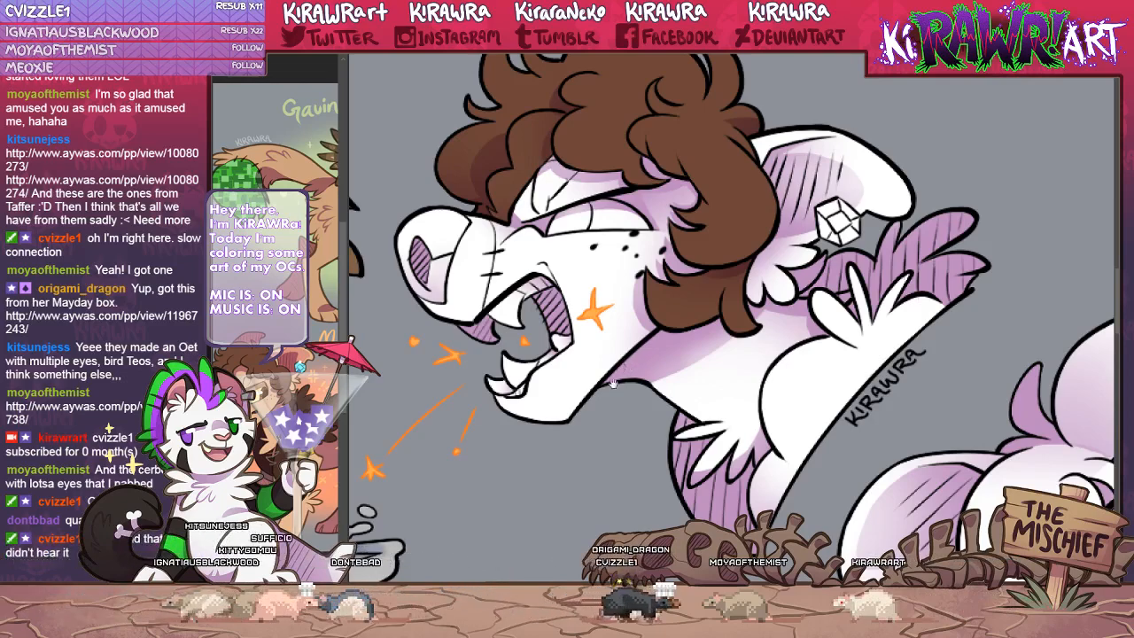
pyautogui.moveTo(650, 390); pyautogui.dragTo(616, 356)
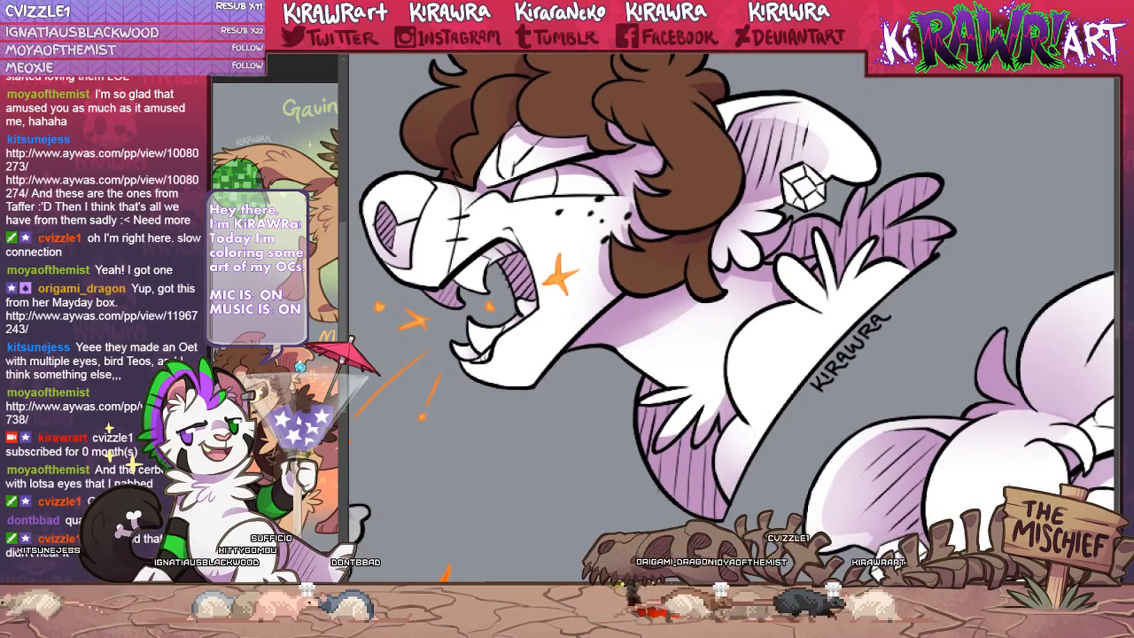
pyautogui.hotkey('ctrl', '+')
pyautogui.moveTo(563, 473); pyautogui.dragTo(559, 367)
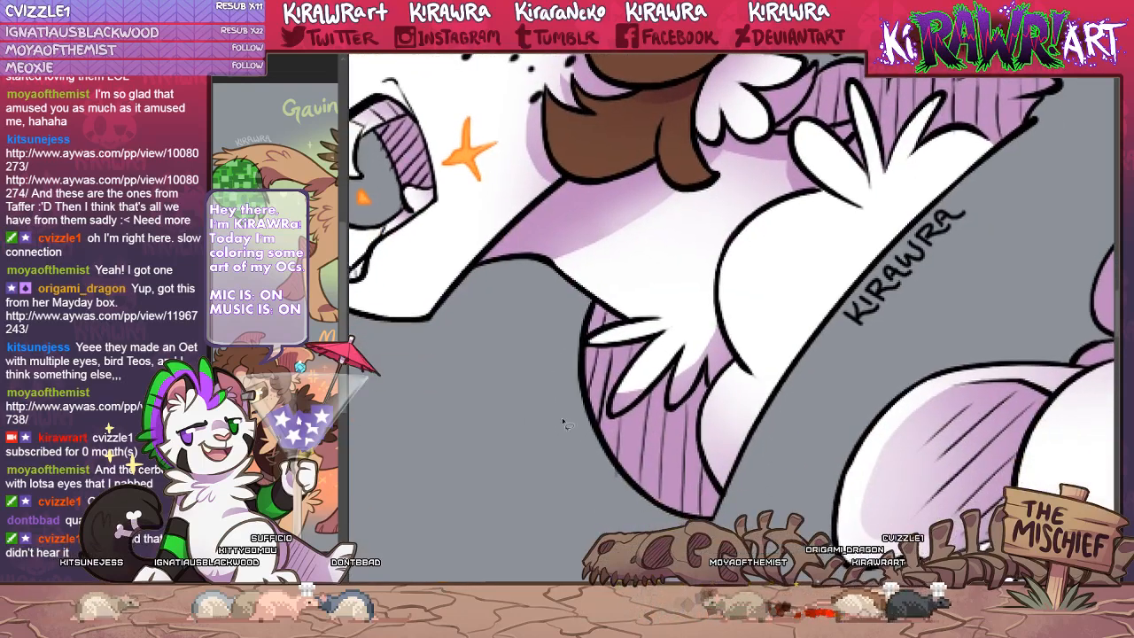
pyautogui.moveTo(564, 423)
pyautogui.mouseDown()
pyautogui.moveTo(559, 390)
pyautogui.moveTo(582, 308)
pyautogui.moveTo(630, 328)
pyautogui.mouseUp()
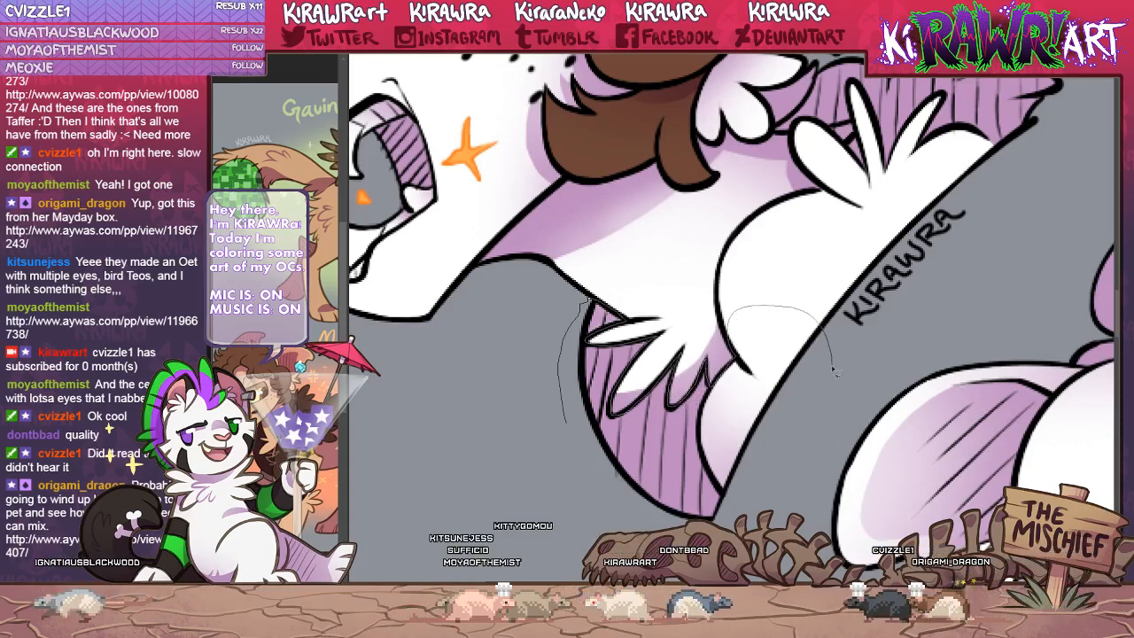
pyautogui.moveTo(566, 423); pyautogui.dragTo(763, 510)
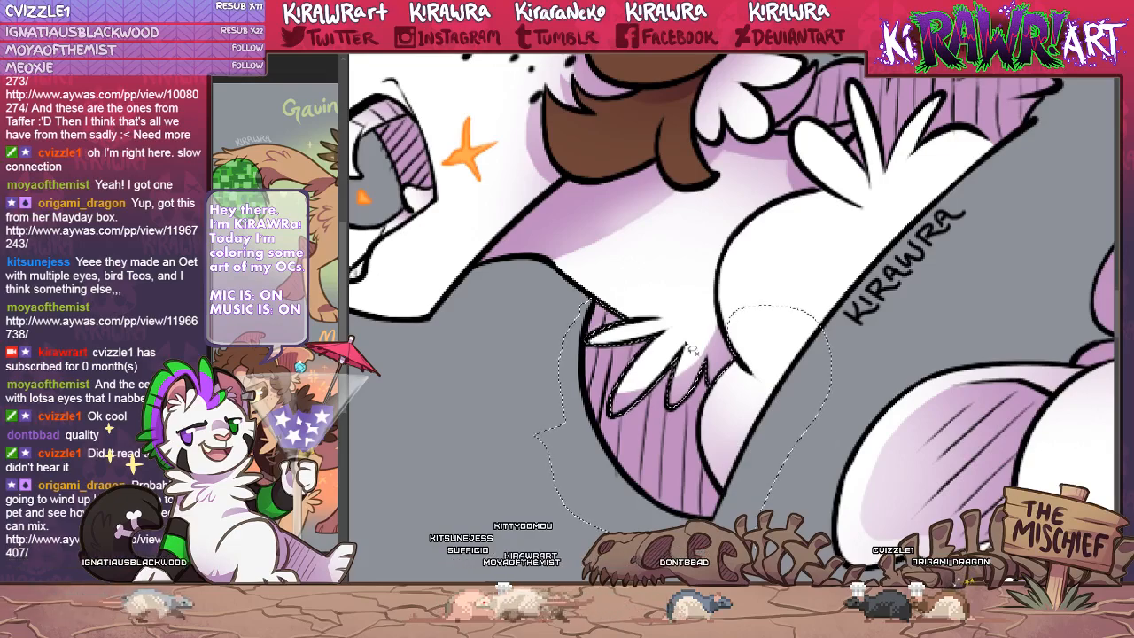
# Paint the selected lower neck area dark brown and clear the selection.
pyautogui.press('b')
pyautogui.click(724, 354)
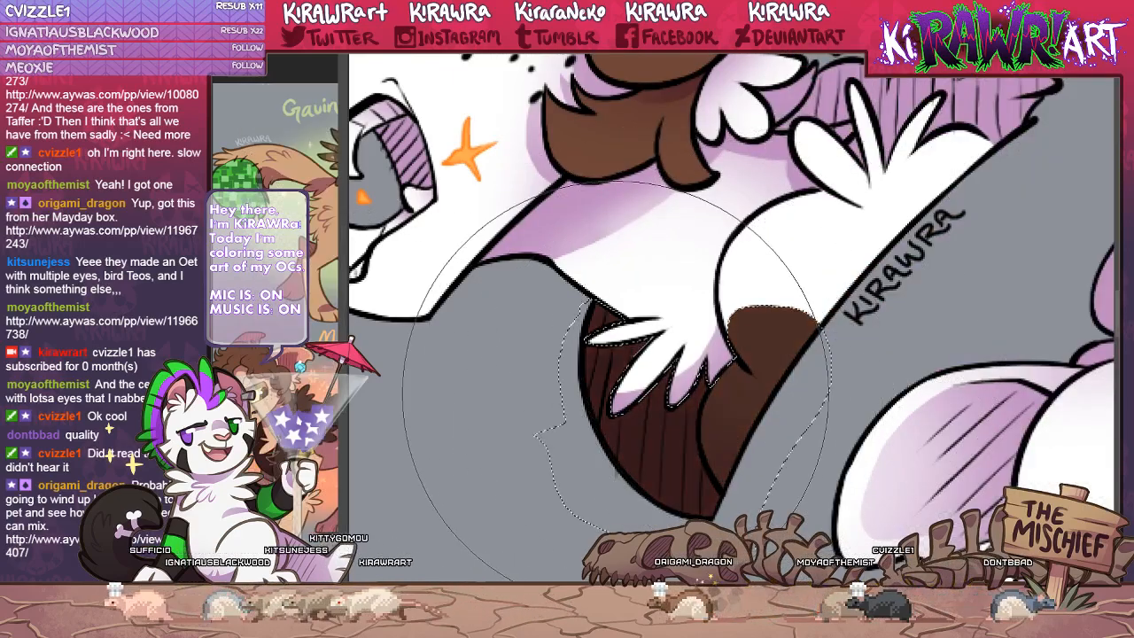
pyautogui.press('l')
pyautogui.click(808, 371)
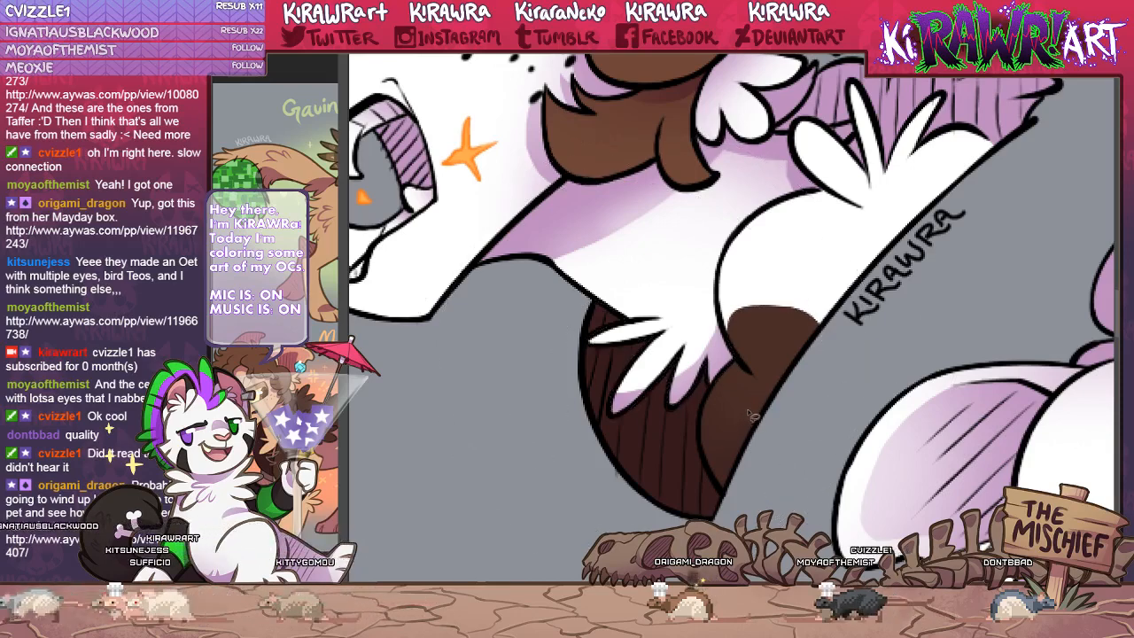
# Lasso-select the rest of the neck mane up to its feathery tips and paint it dark brown.
pyautogui.moveTo(761, 402); pyautogui.dragTo(662, 481)
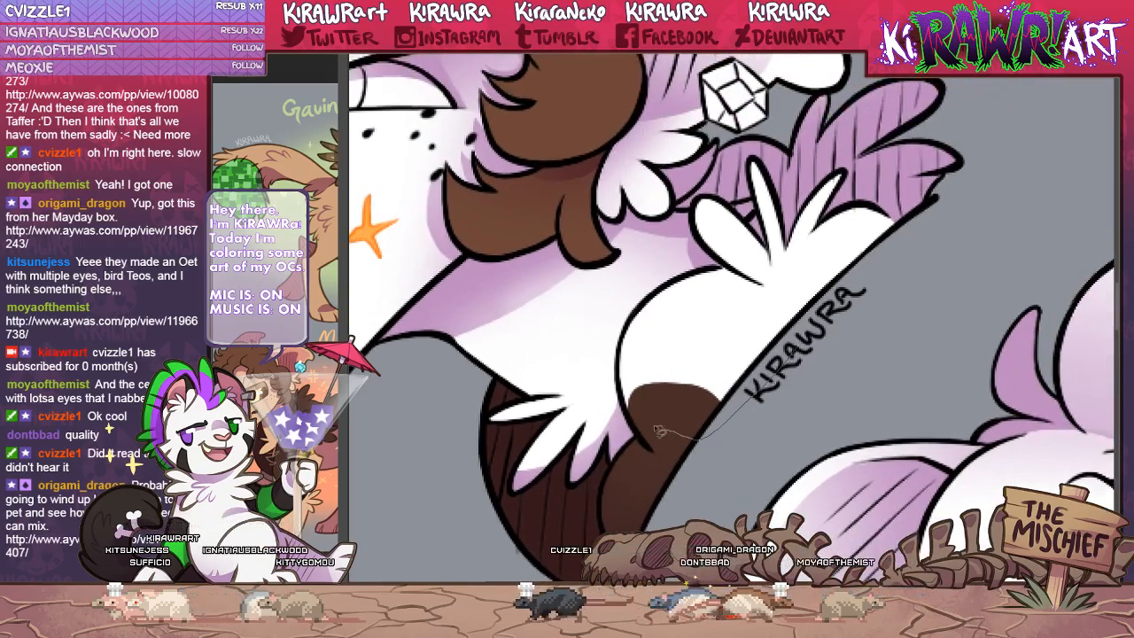
pyautogui.moveTo(700, 441)
pyautogui.mouseDown()
pyautogui.moveTo(626, 405)
pyautogui.moveTo(621, 383)
pyautogui.moveTo(647, 298)
pyautogui.moveTo(715, 271)
pyautogui.moveTo(698, 224)
pyautogui.mouseUp()
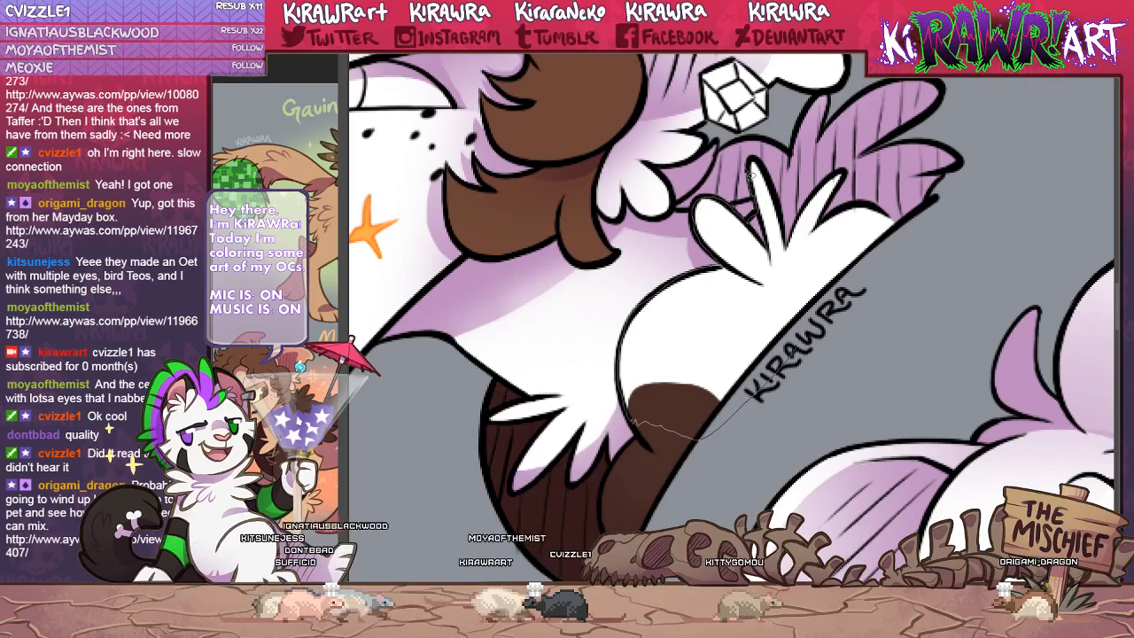
pyautogui.moveTo(794, 110); pyautogui.dragTo(824, 100)
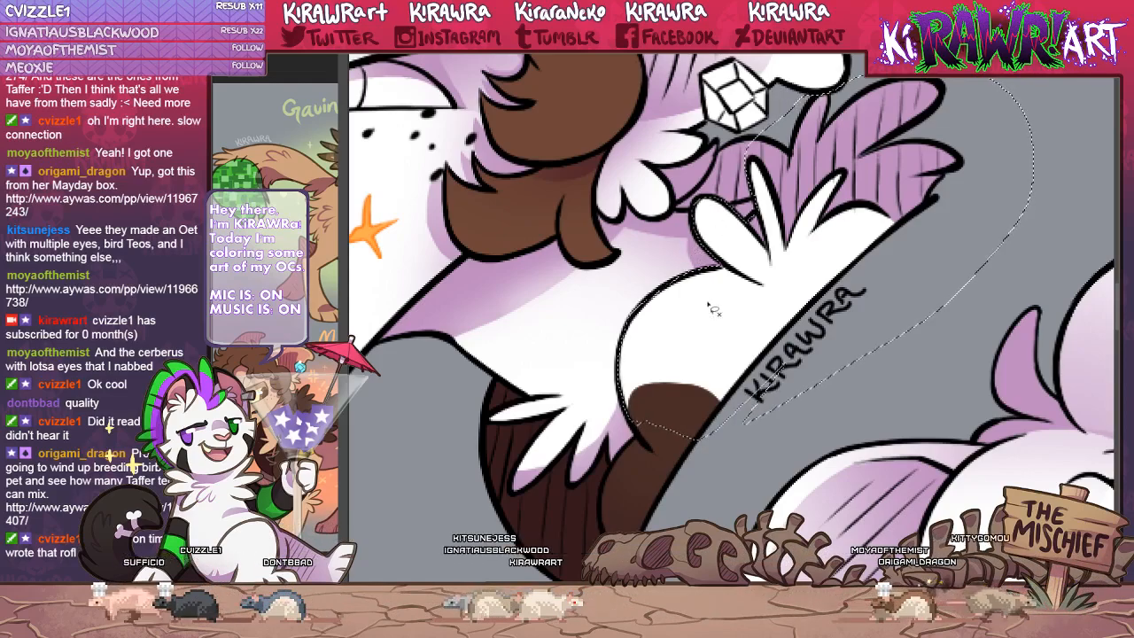
pyautogui.moveTo(688, 257); pyautogui.dragTo(886, 177)
pyautogui.click(883, 227)
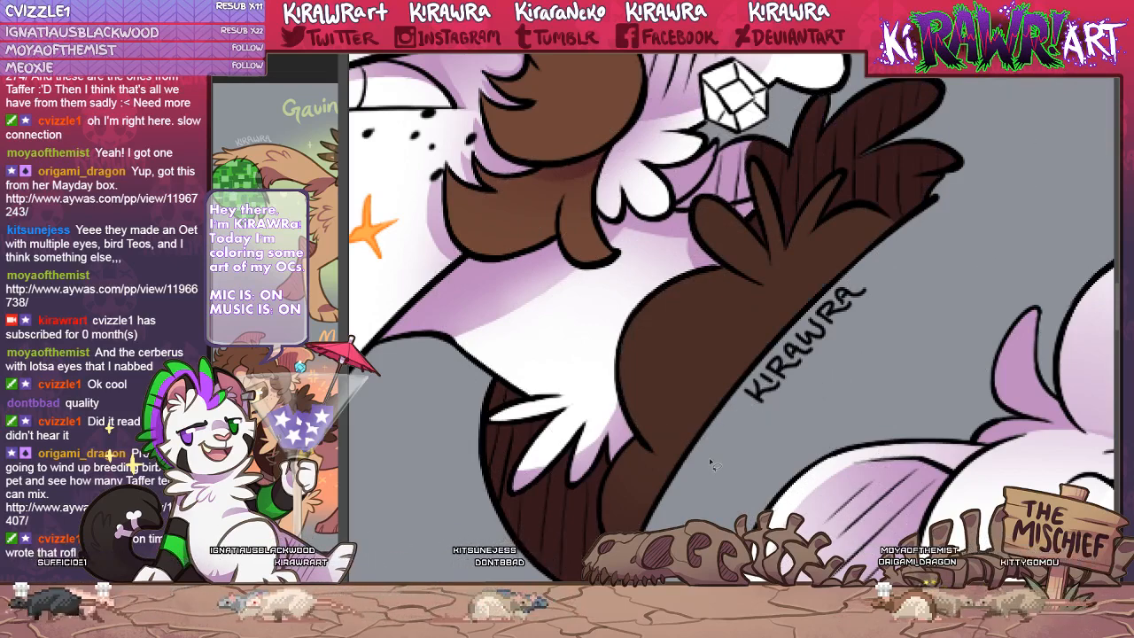
# Select the small uncolored mane patch beside the ear's fluff and paint it dark brown.
pyautogui.moveTo(741, 296); pyautogui.dragTo(697, 400)
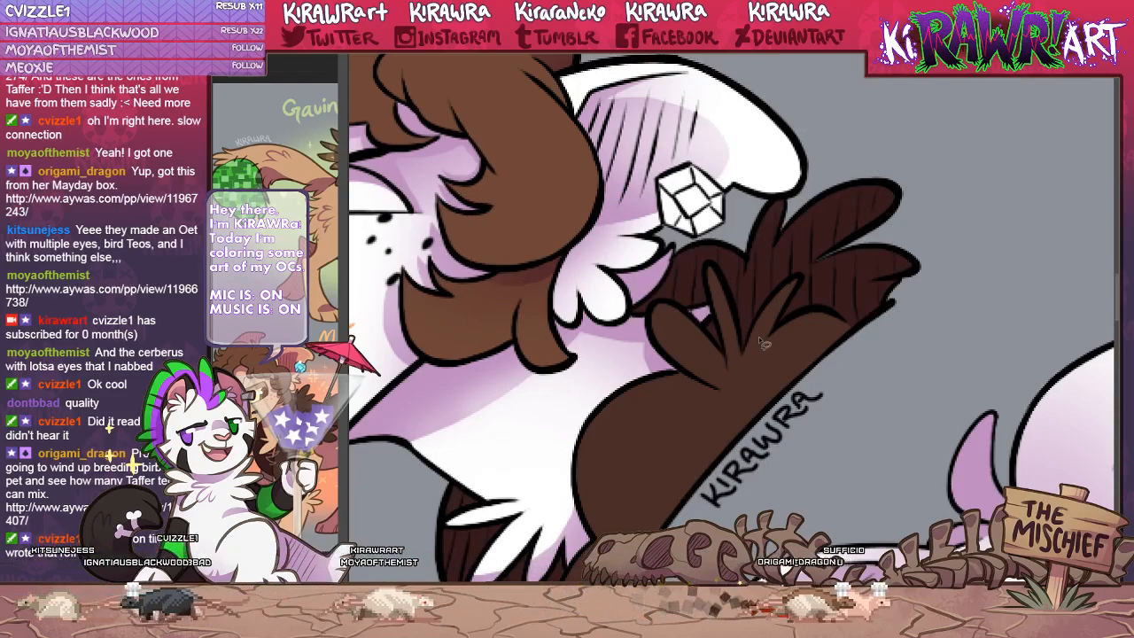
pyautogui.moveTo(700, 363); pyautogui.dragTo(877, 430)
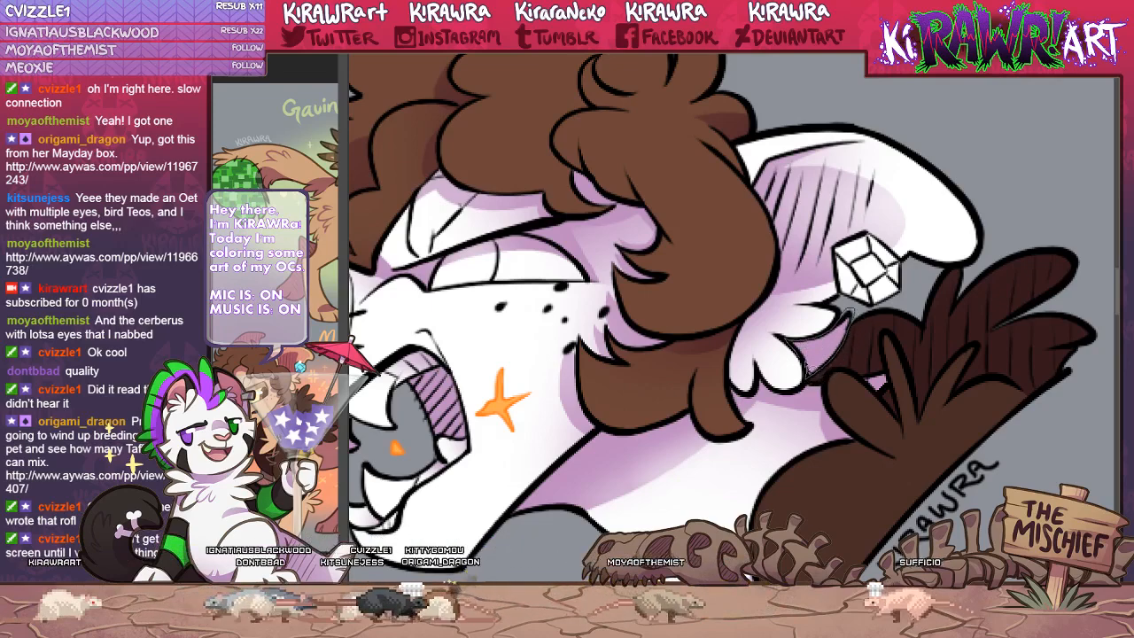
pyautogui.moveTo(804, 359)
pyautogui.mouseDown()
pyautogui.moveTo(807, 378)
pyautogui.moveTo(849, 313)
pyautogui.moveTo(792, 340)
pyautogui.mouseUp()
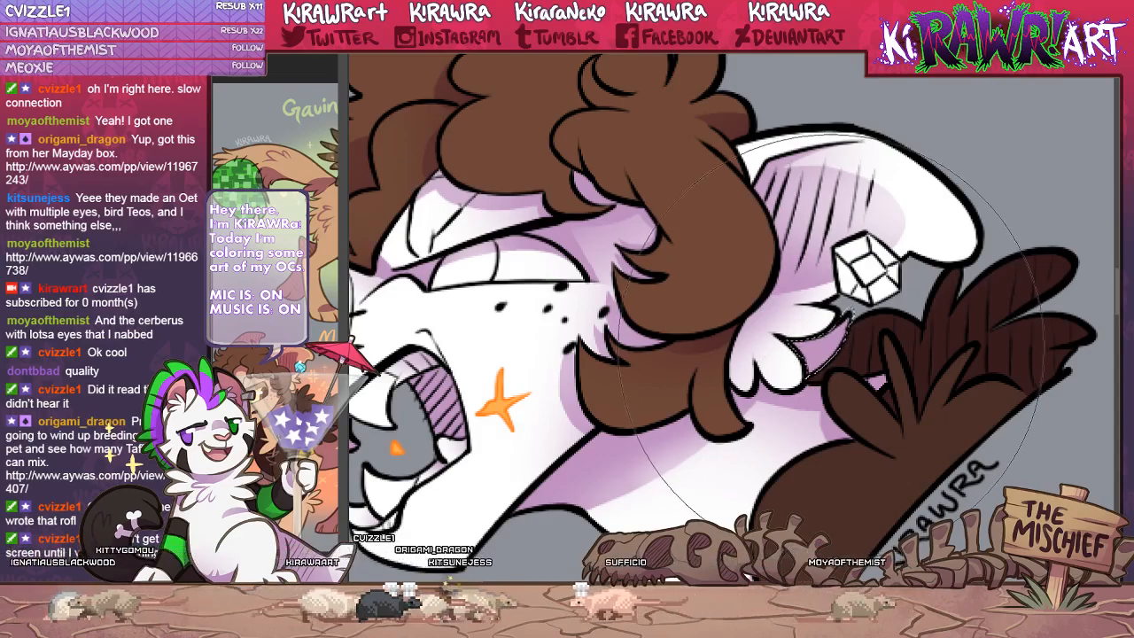
pyautogui.press('b')
pyautogui.click(835, 293)
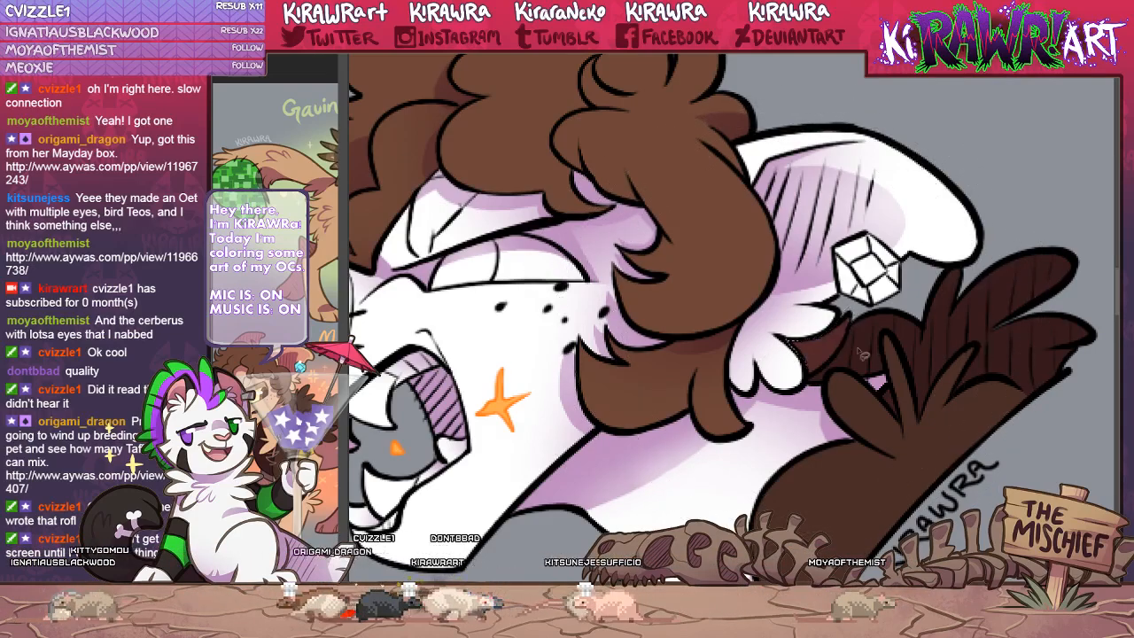
# Examine the snarling head's coloring and the uncolored burger-biting head up close.
pyautogui.moveTo(594, 467); pyautogui.dragTo(772, 435)
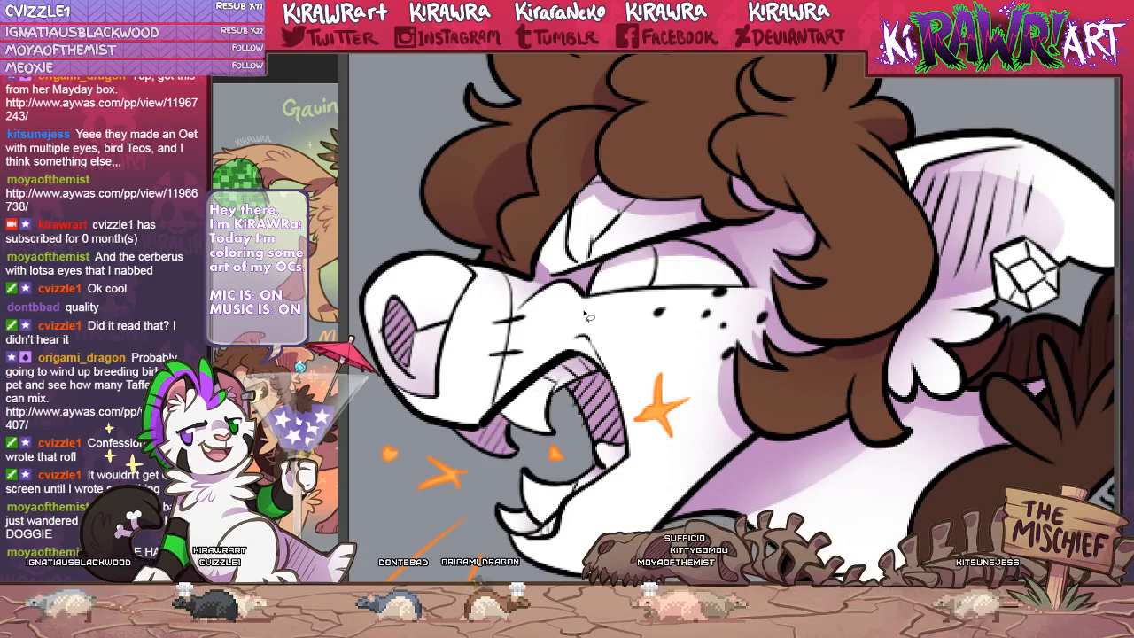
pyautogui.moveTo(659, 379); pyautogui.dragTo(852, 257)
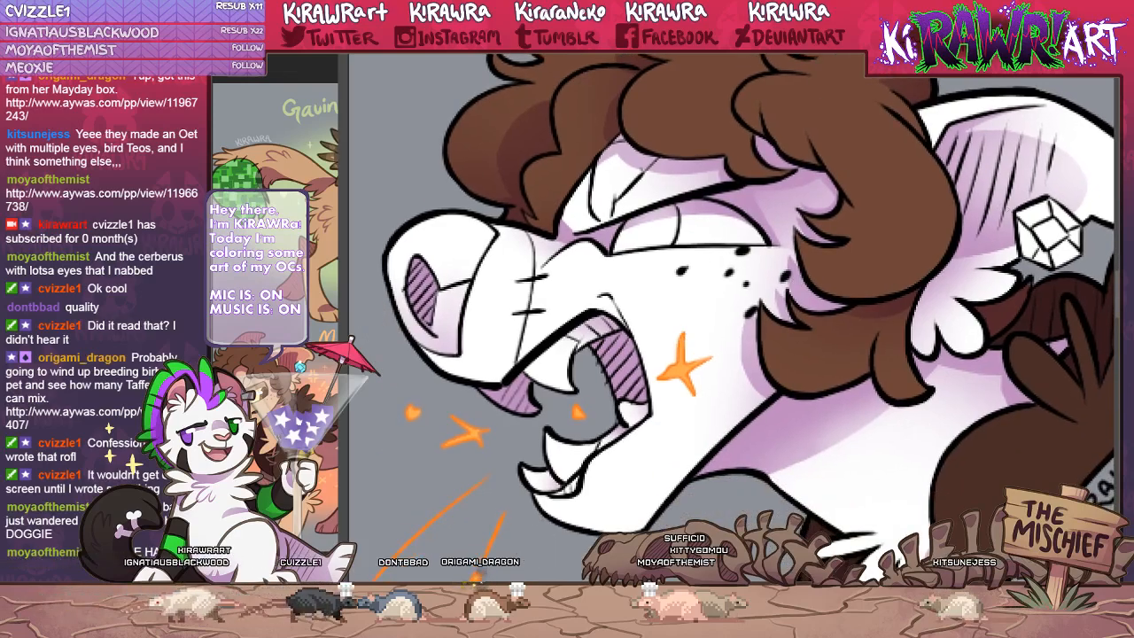
pyautogui.hotkey('ctrl', '-')
pyautogui.hotkey('ctrl', '-')
pyautogui.moveTo(683, 498); pyautogui.dragTo(395, 336)
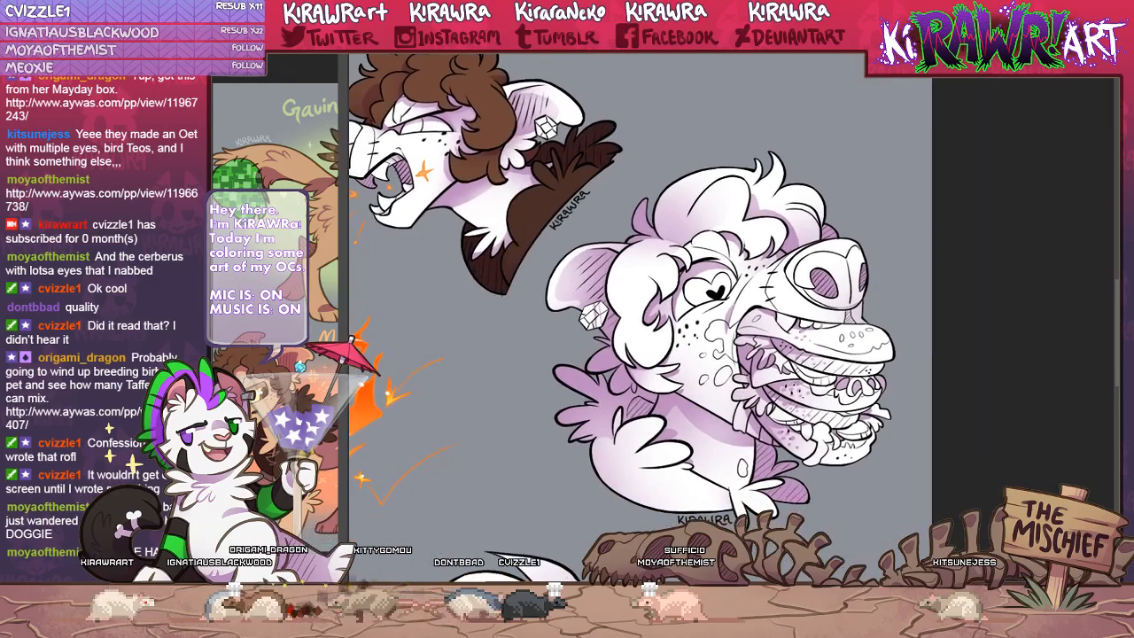
pyautogui.hotkey('ctrl', '+')
pyautogui.hotkey('ctrl', '+')
pyautogui.moveTo(709, 355); pyautogui.dragTo(695, 320)
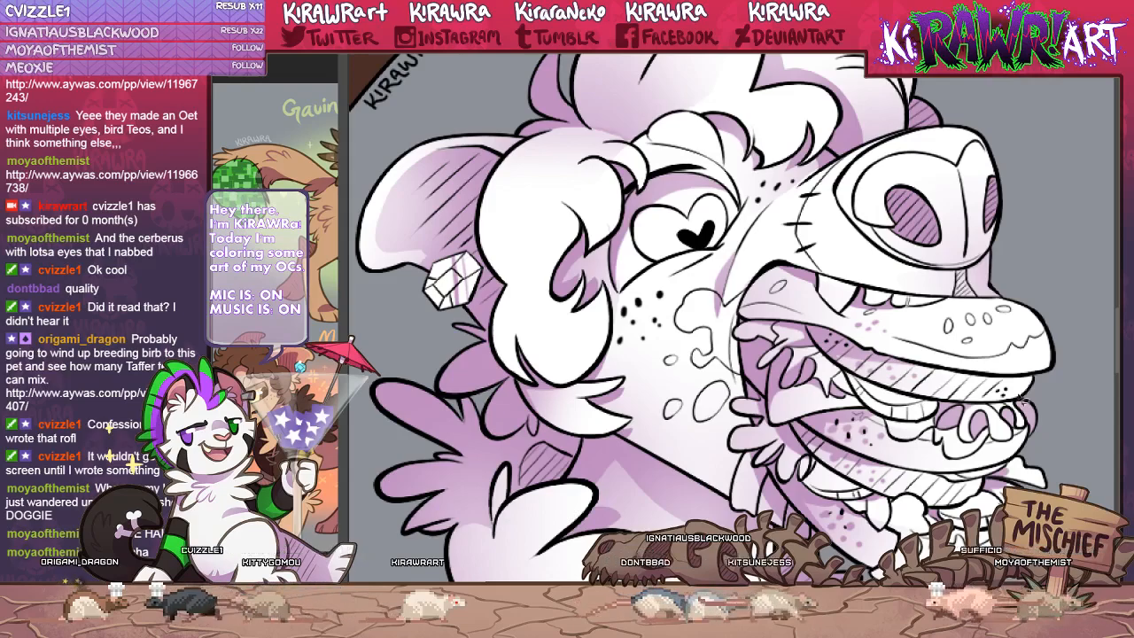
# Select the gem earring on the snarling head's ear and paint it light cyan.
pyautogui.moveTo(578, 281); pyautogui.dragTo(797, 423)
pyautogui.moveTo(543, 209); pyautogui.dragTo(730, 389)
pyautogui.hotkey('ctrl', '+')
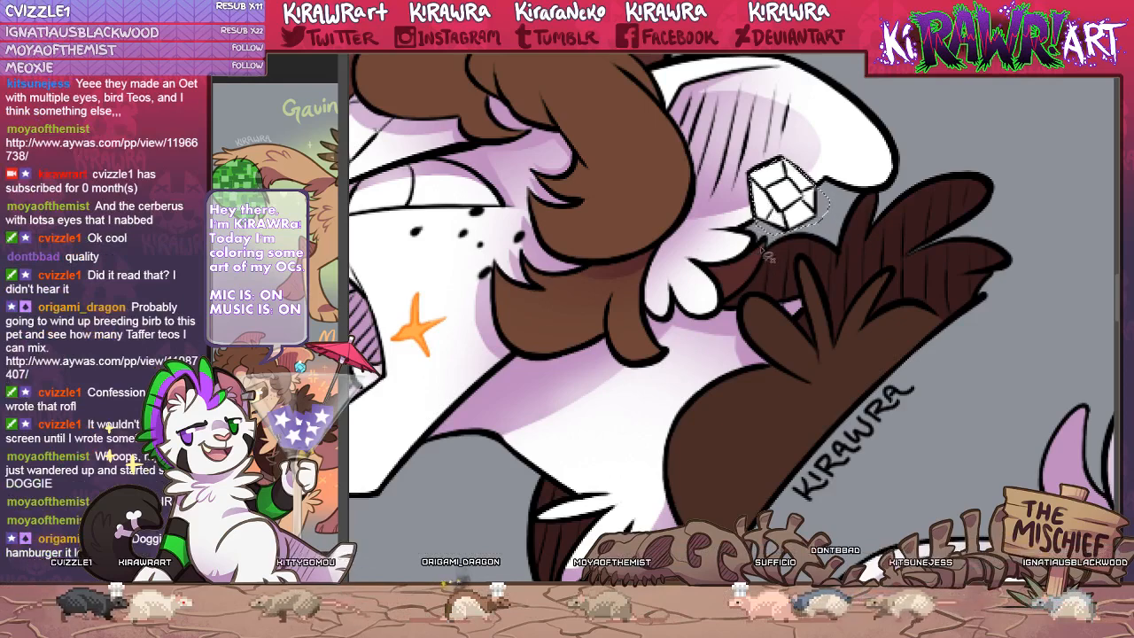
pyautogui.click(780, 212)
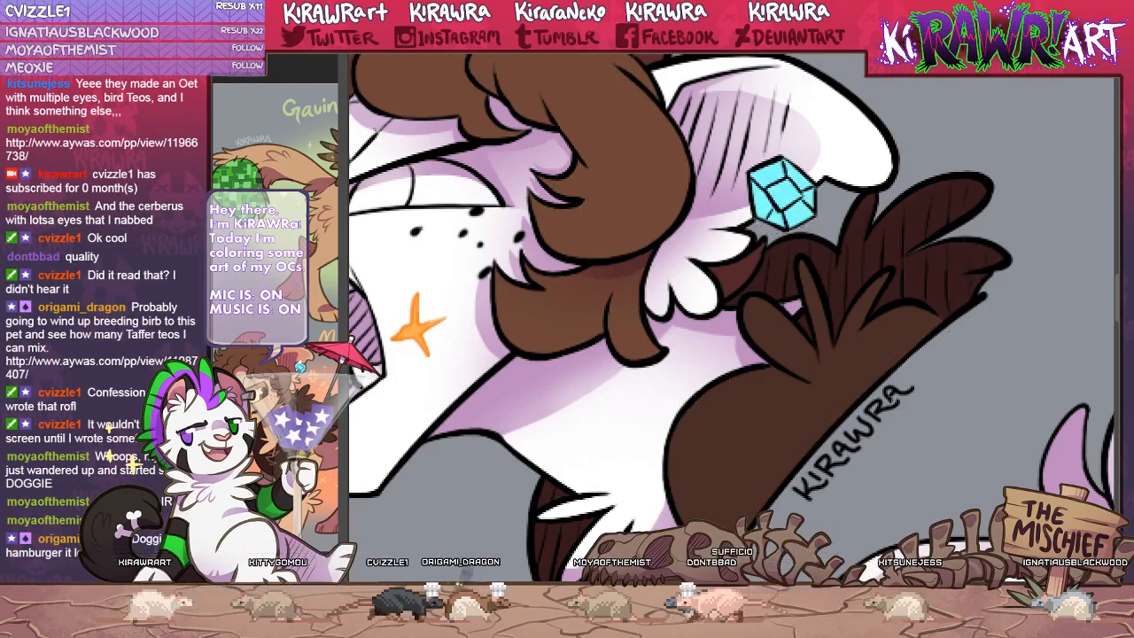
# Lasso-select the snarling head's nose, paint it grayish brown and clear the selection.
pyautogui.scroll(-2, 709, 317)
pyautogui.moveTo(886, 469); pyautogui.dragTo(531, 138)
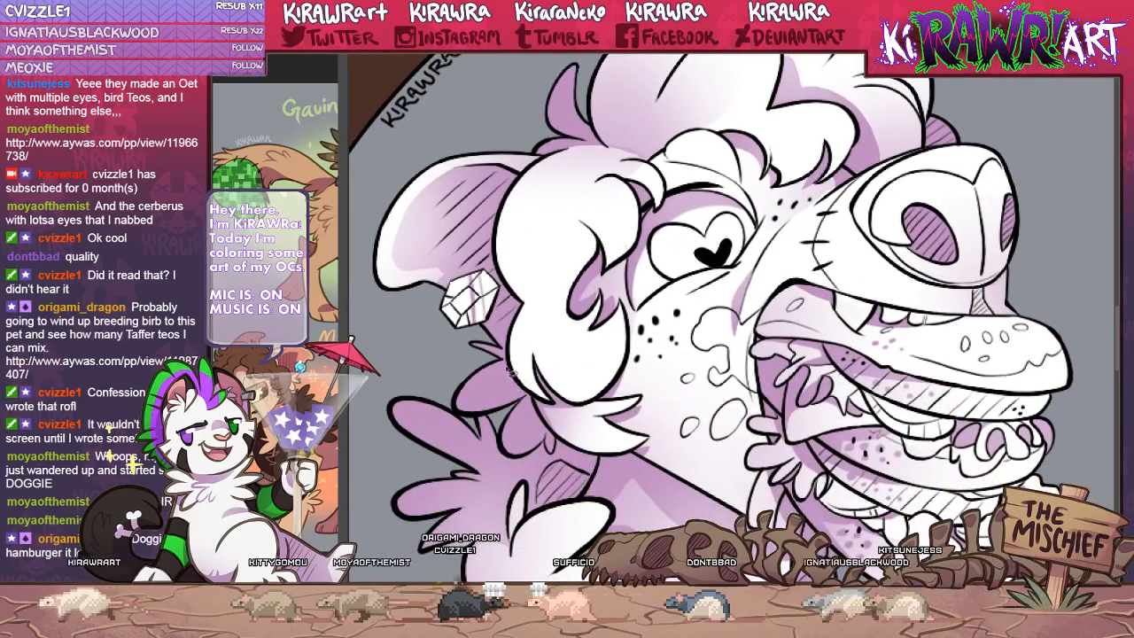
pyautogui.moveTo(558, 301)
pyautogui.mouseDown()
pyautogui.moveTo(803, 389)
pyautogui.moveTo(925, 532)
pyautogui.mouseUp()
pyautogui.moveTo(633, 321); pyautogui.dragTo(801, 437)
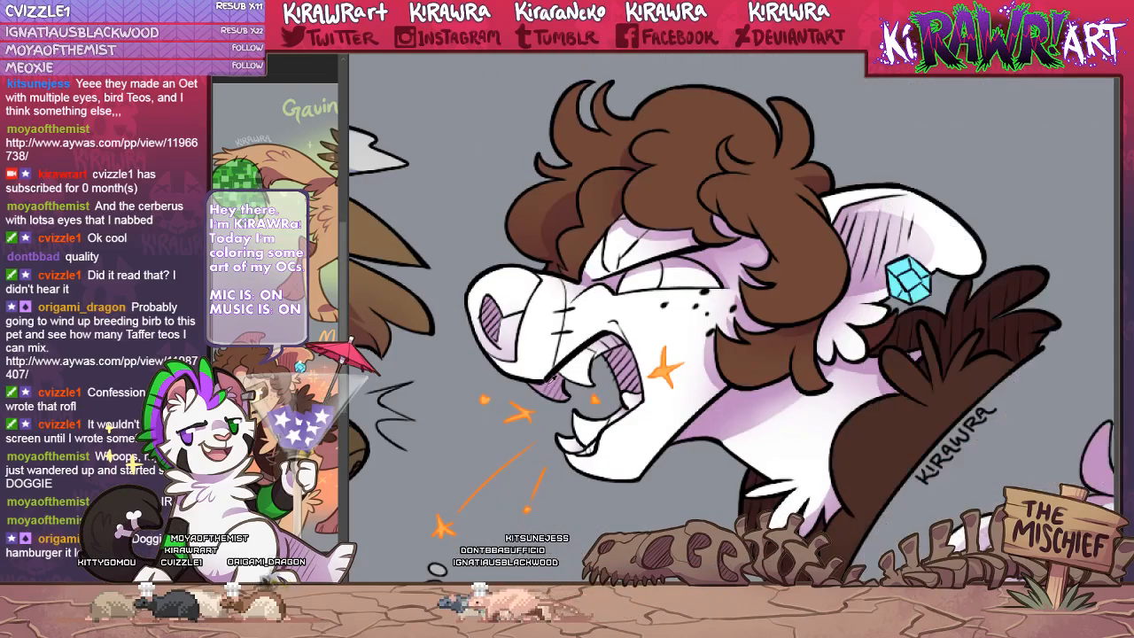
pyautogui.moveTo(551, 390); pyautogui.dragTo(700, 375)
pyautogui.hotkey('ctrl', '+')
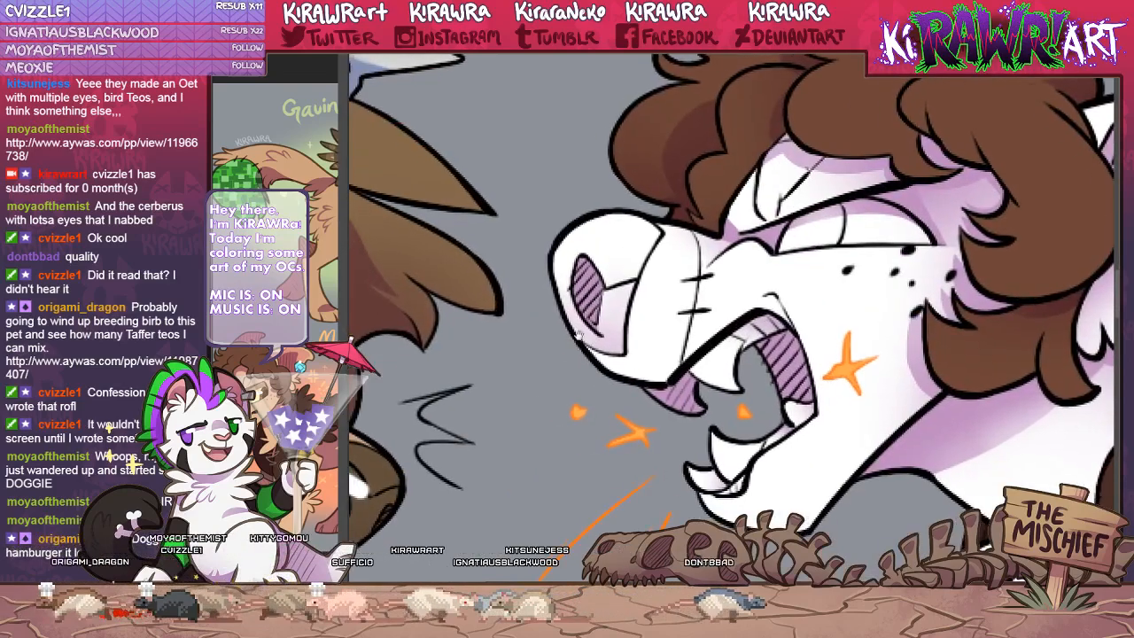
pyautogui.moveTo(531, 221)
pyautogui.mouseDown()
pyautogui.moveTo(649, 211)
pyautogui.moveTo(610, 209)
pyautogui.mouseUp()
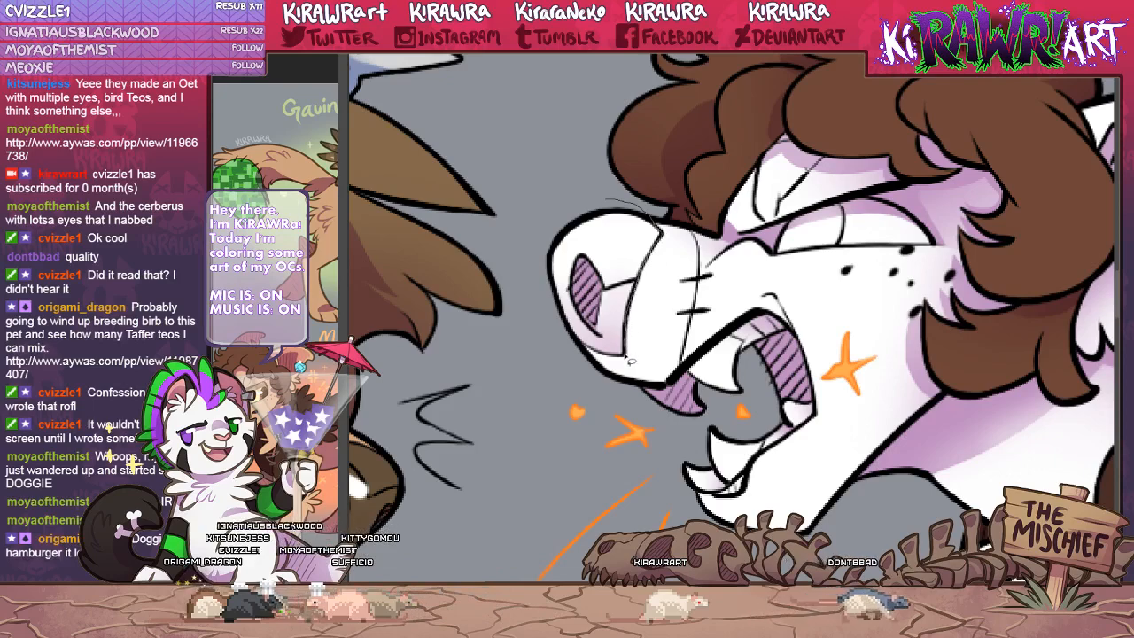
pyautogui.moveTo(594, 353)
pyautogui.mouseDown()
pyautogui.moveTo(522, 264)
pyautogui.moveTo(608, 201)
pyautogui.mouseUp()
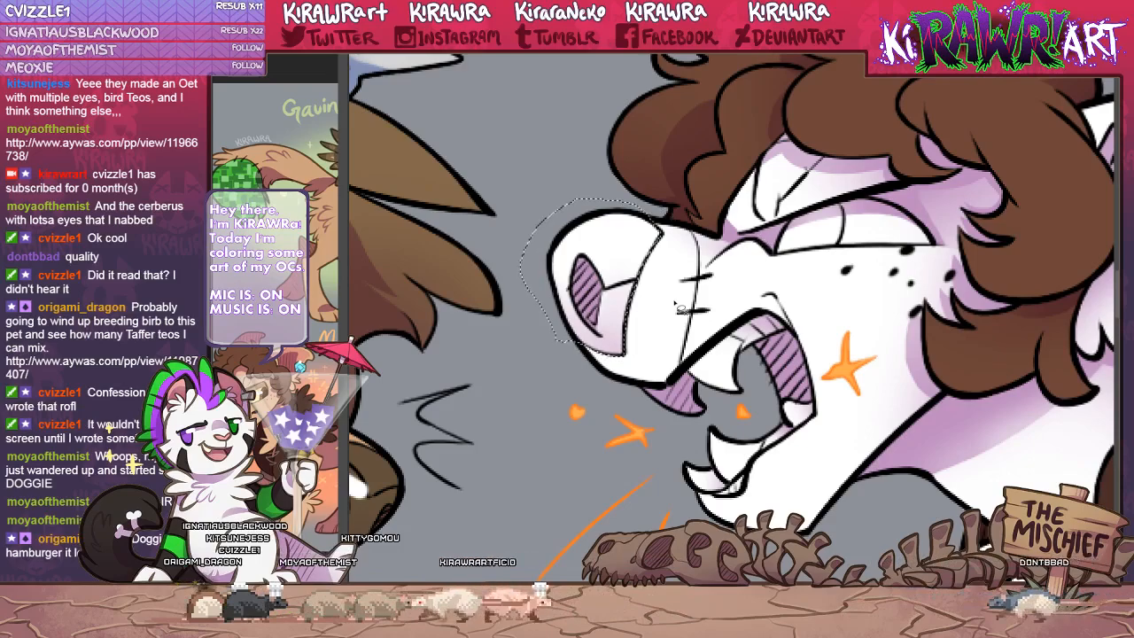
pyautogui.press('b')
pyautogui.click(603, 269)
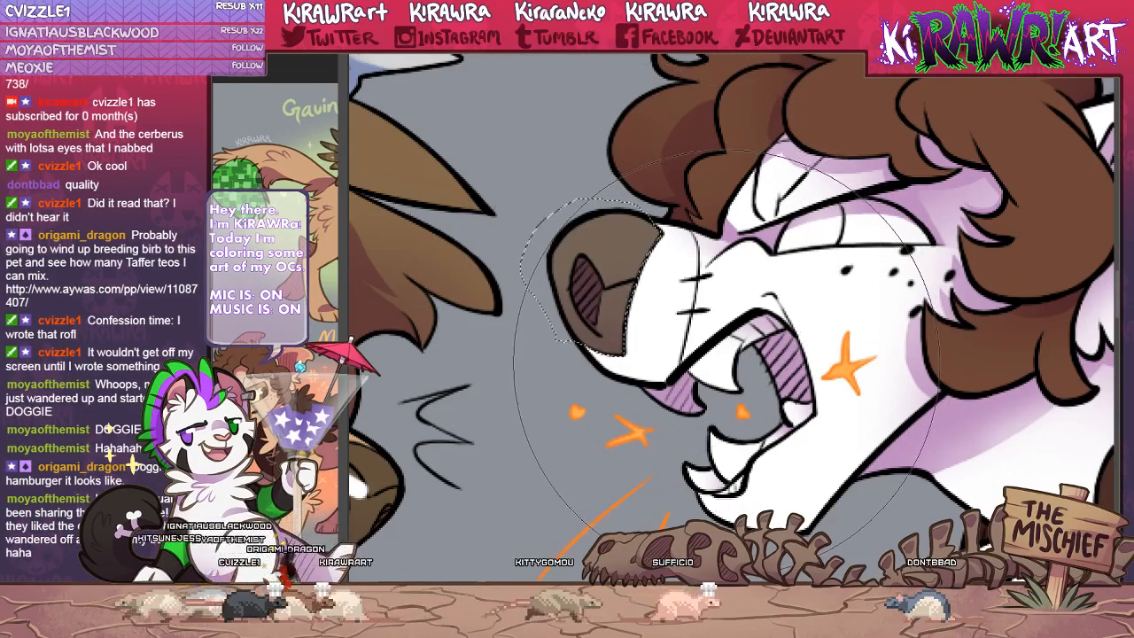
pyautogui.hotkey('ctrl', 'd')
# Lasso-select the teeth and gums along the snarling head's open mouth and paint the teeth pale yellow.
pyautogui.moveTo(626, 408)
pyautogui.mouseDown()
pyautogui.moveTo(592, 415)
pyautogui.moveTo(502, 372)
pyautogui.mouseUp()
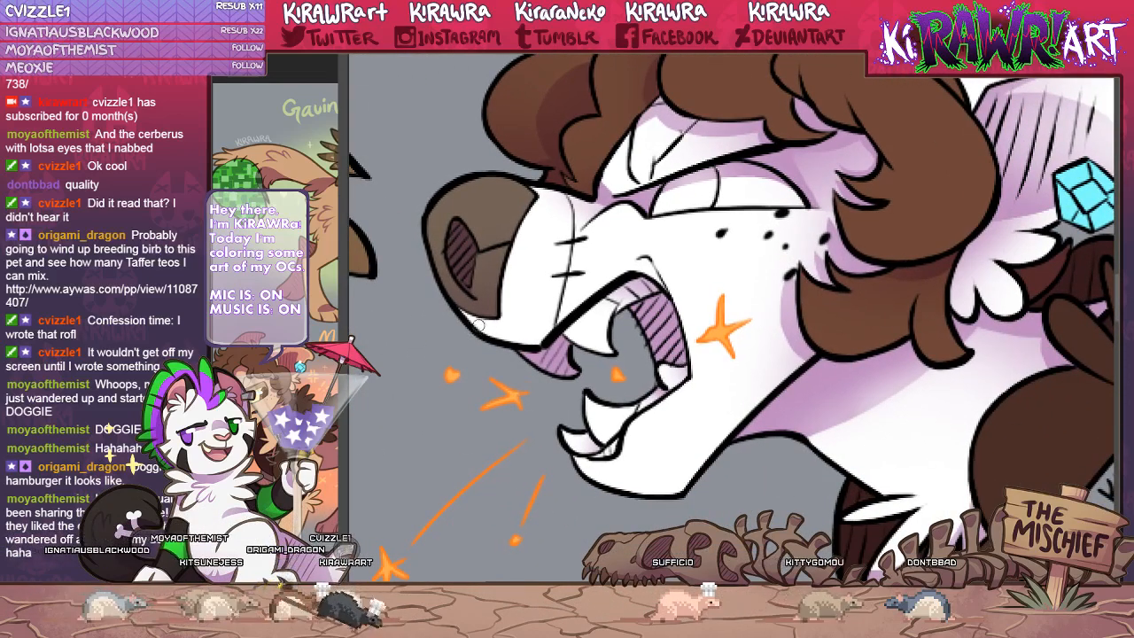
pyautogui.press('b')
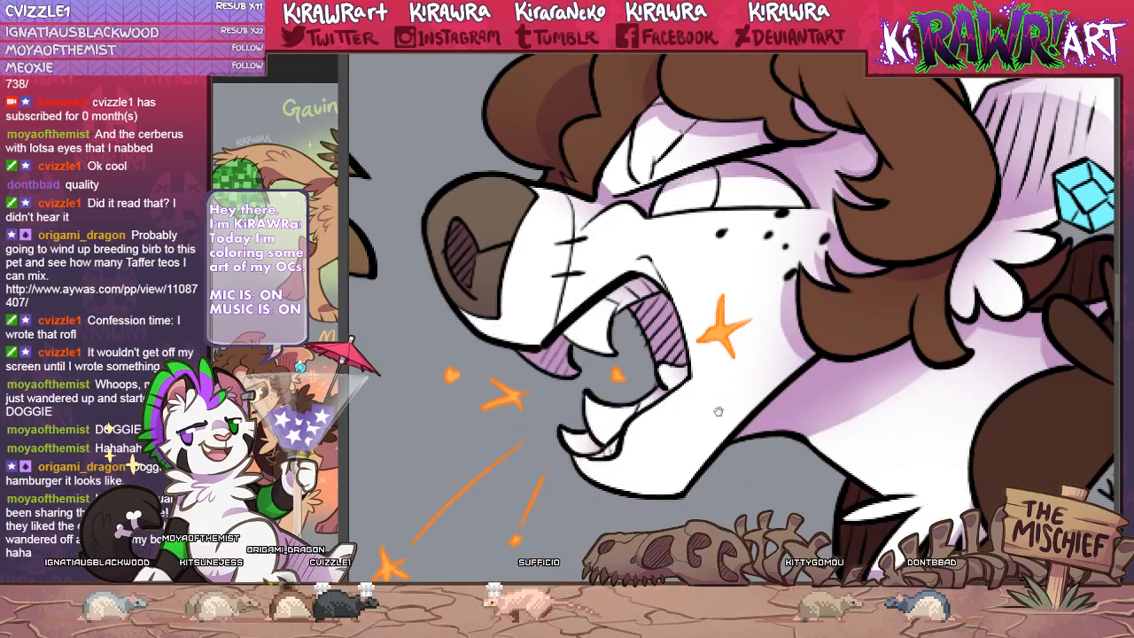
pyautogui.moveTo(762, 423); pyautogui.dragTo(735, 401)
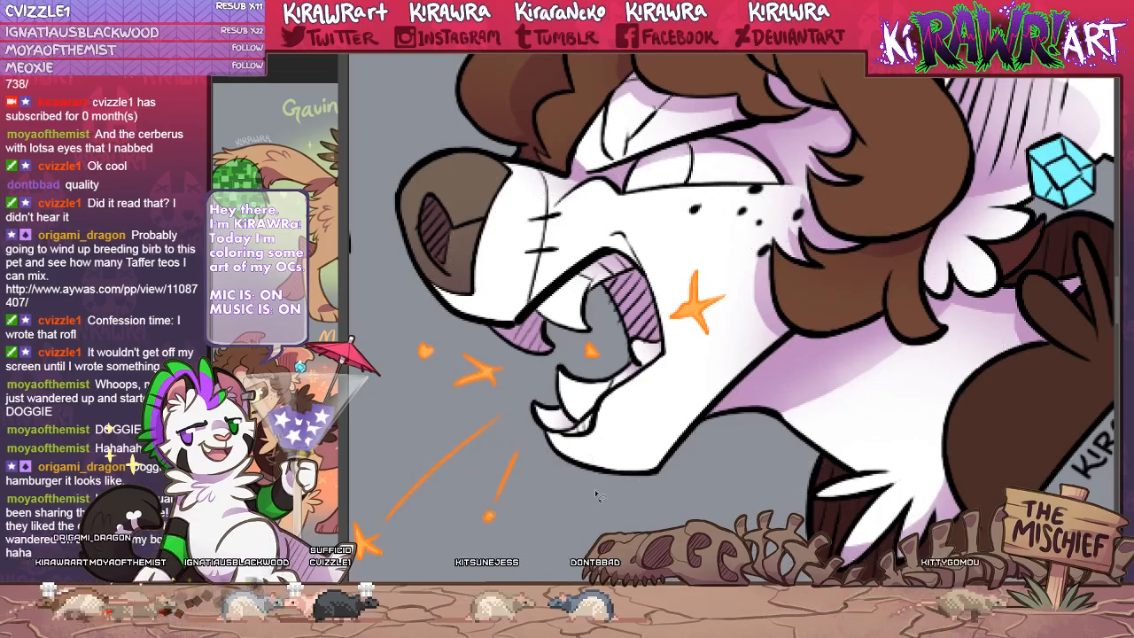
pyautogui.moveTo(923, 428)
pyautogui.mouseDown()
pyautogui.moveTo(961, 531)
pyautogui.moveTo(859, 426)
pyautogui.moveTo(907, 443)
pyautogui.mouseUp()
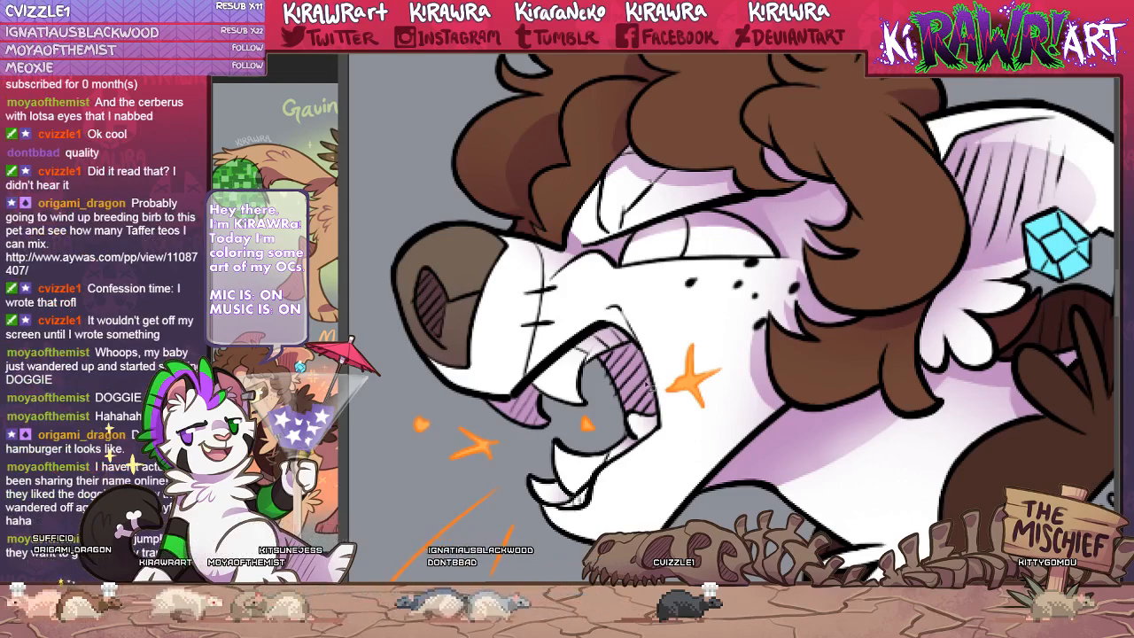
pyautogui.moveTo(651, 387); pyautogui.dragTo(657, 368)
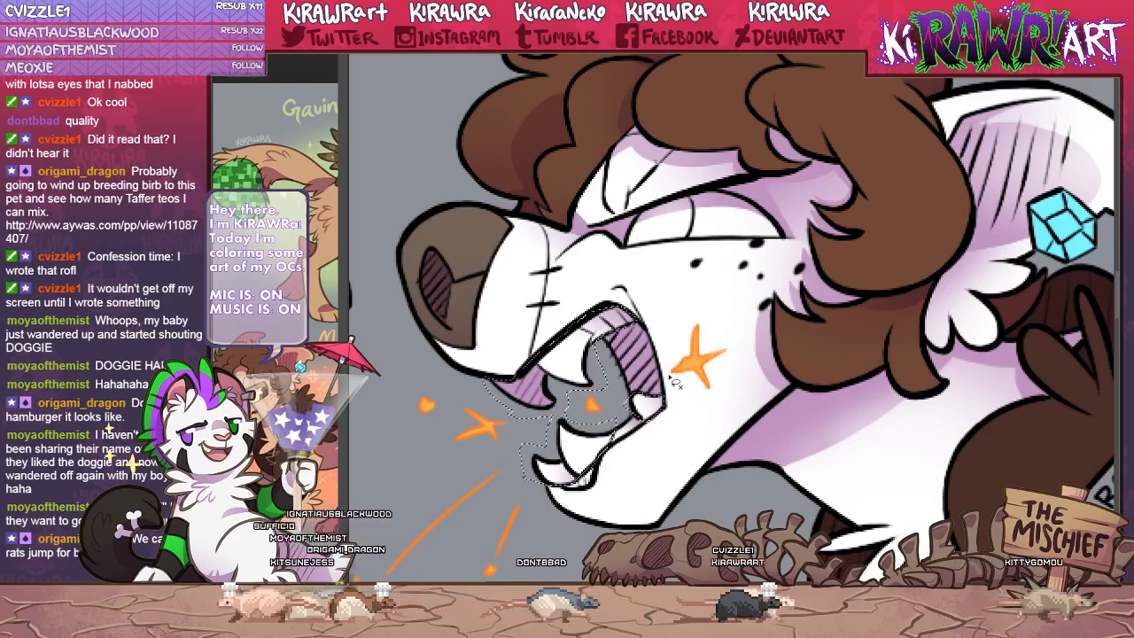
pyautogui.press('b')
pyautogui.click(591, 369)
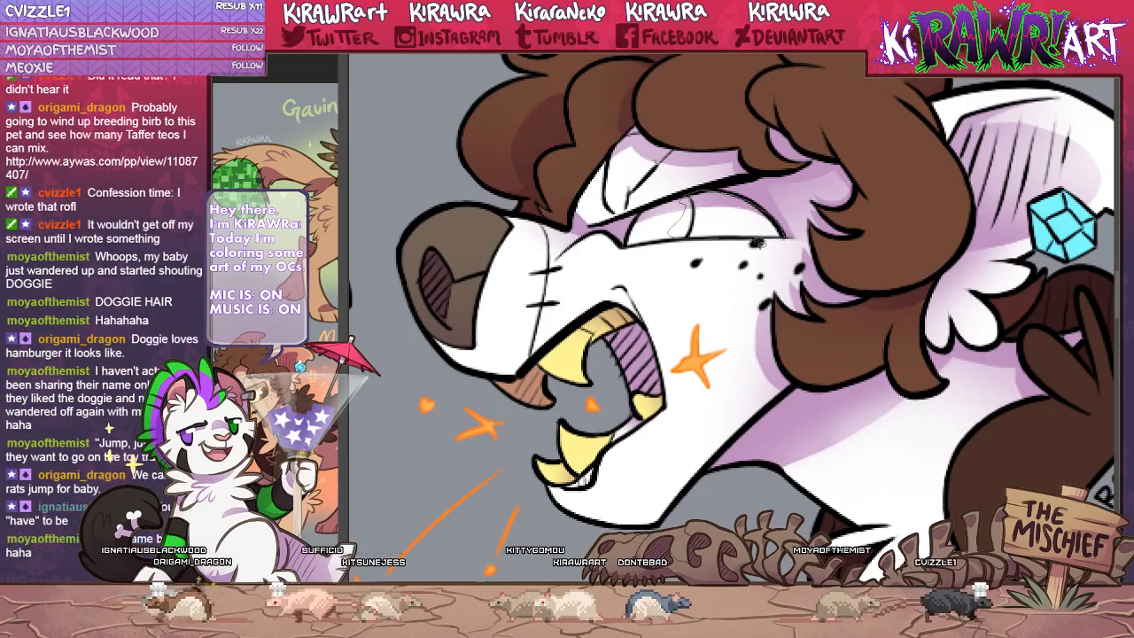
# Select the iris of the snarling head's eye, paint it yellow and clear the selection.
pyautogui.moveTo(722, 246)
pyautogui.mouseDown()
pyautogui.moveTo(716, 203)
pyautogui.moveTo(706, 222)
pyautogui.moveTo(736, 246)
pyautogui.moveTo(795, 231)
pyautogui.mouseUp()
pyautogui.press('b')
pyautogui.hotkey('ctrl', 'd')
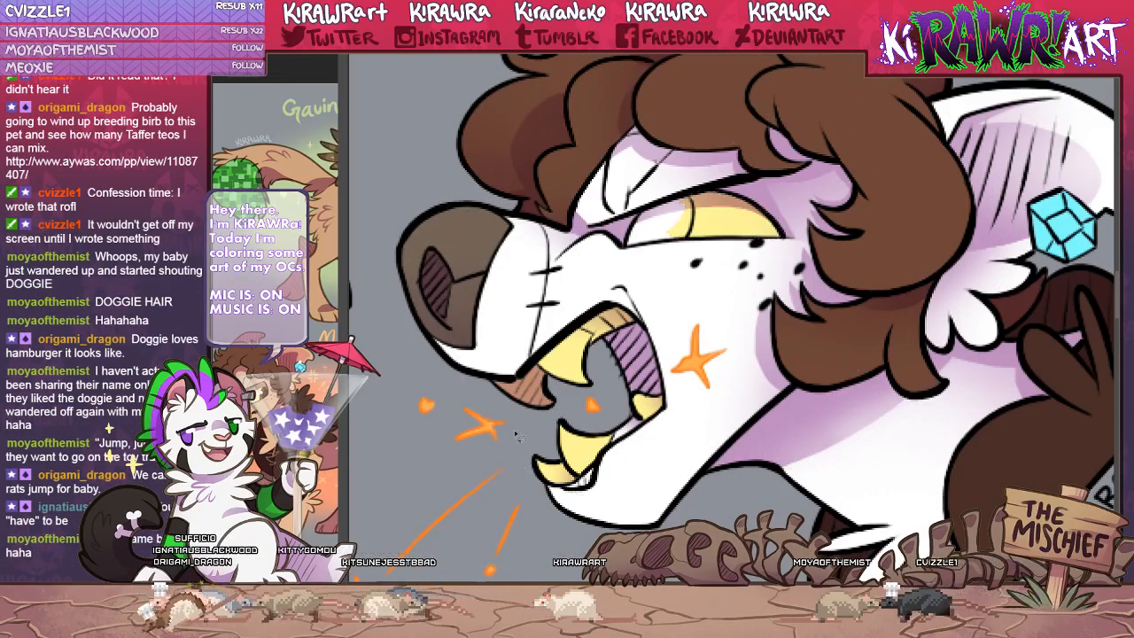
# Select the hatched interior of the mouth and the small patch behind the lower front teeth and paint them dark red.
pyautogui.moveTo(558, 420); pyautogui.dragTo(529, 435)
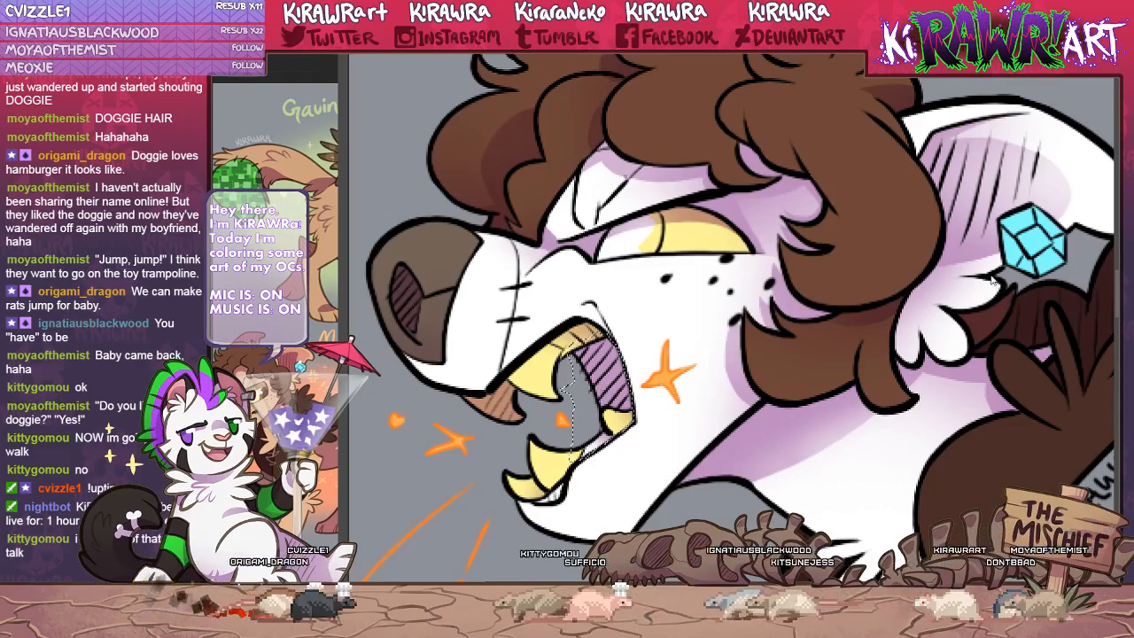
pyautogui.press('b')
pyautogui.click(581, 372)
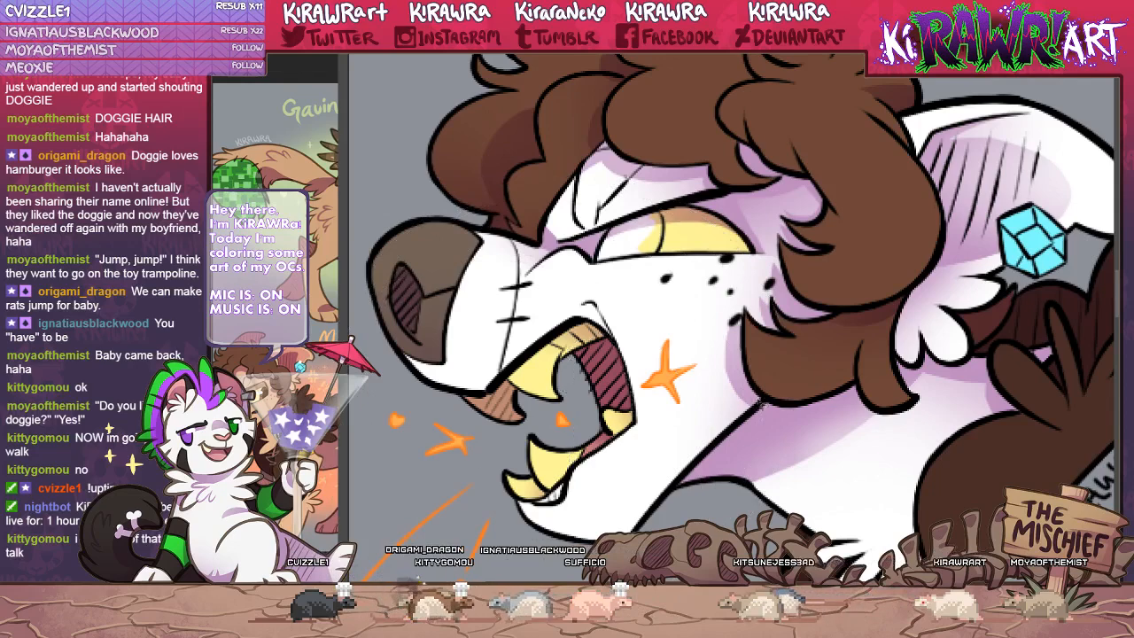
pyautogui.moveTo(735, 440); pyautogui.dragTo(777, 415)
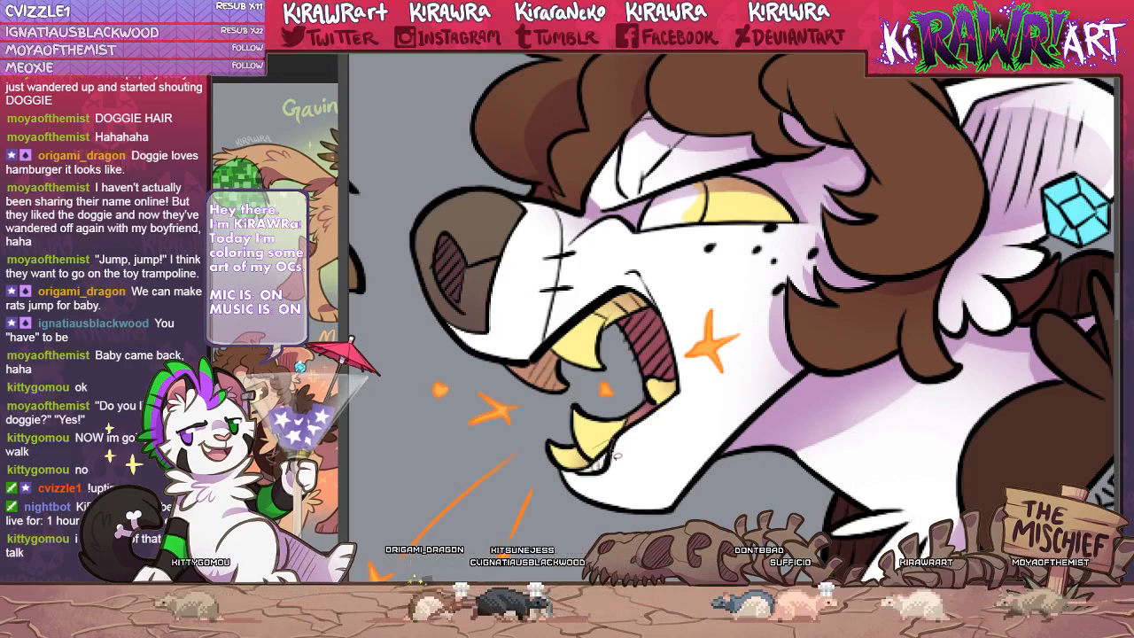
pyautogui.moveTo(607, 473)
pyautogui.mouseDown()
pyautogui.moveTo(580, 470)
pyautogui.moveTo(620, 440)
pyautogui.moveTo(608, 469)
pyautogui.mouseUp()
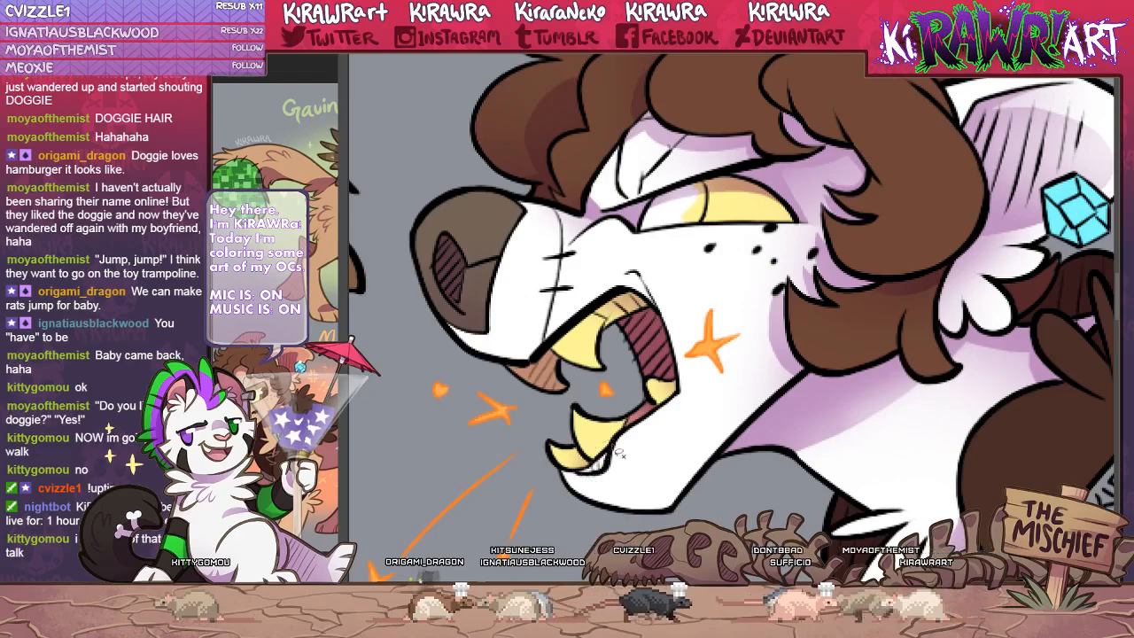
pyautogui.press('b')
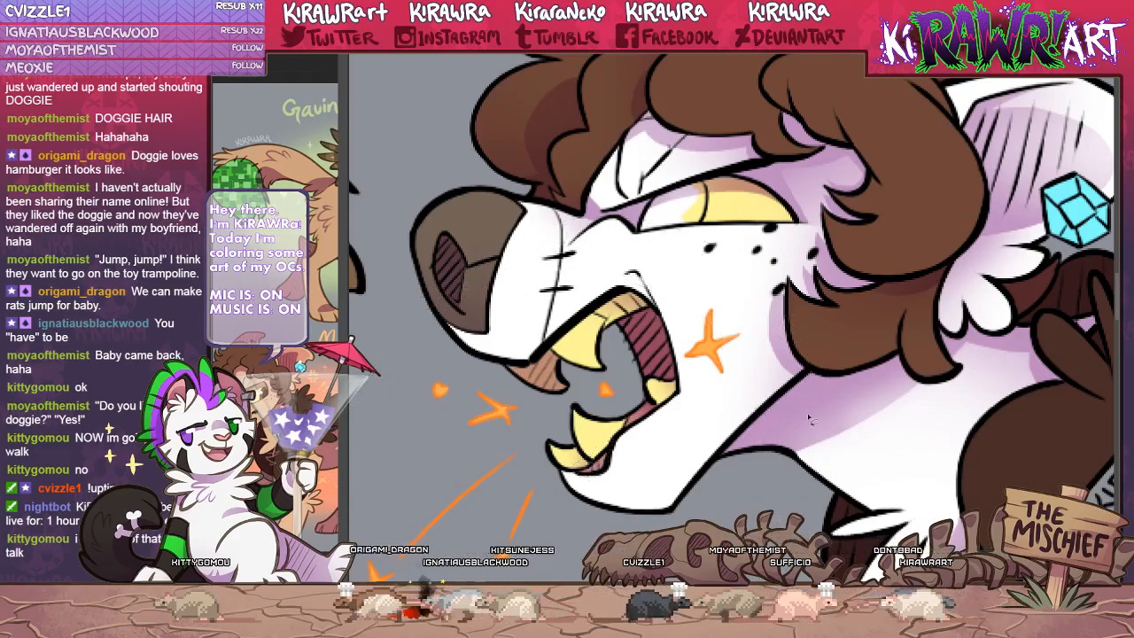
pyautogui.moveTo(825, 401); pyautogui.dragTo(825, 405)
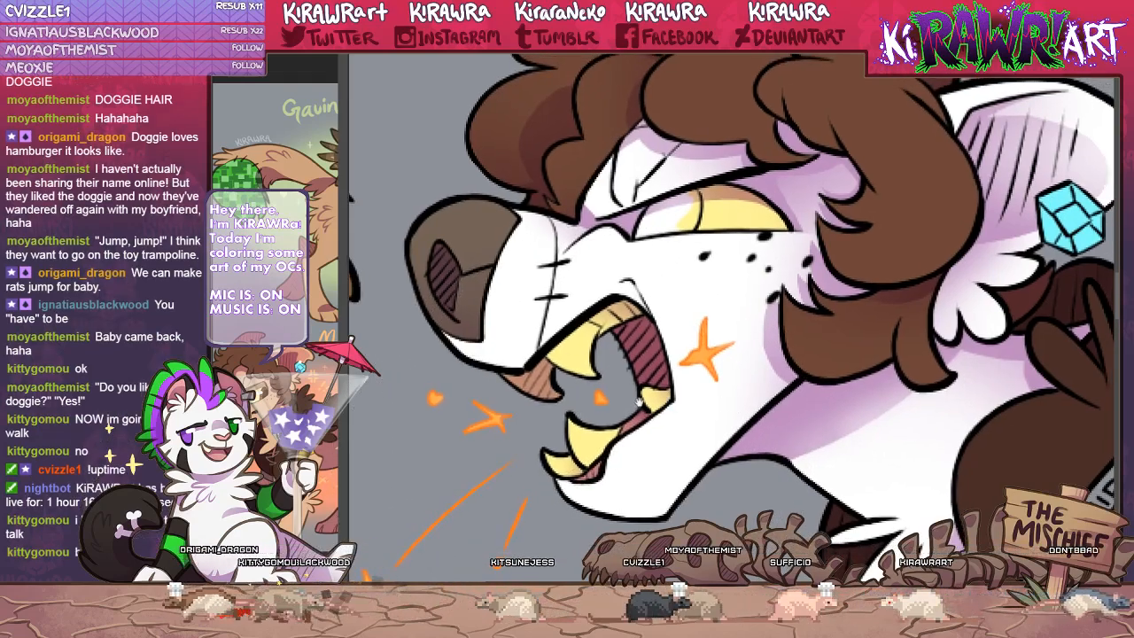
# Paint the snarling head's remaining white fur tan across the face, ear and neck.
pyautogui.moveTo(671, 377); pyautogui.dragTo(839, 288)
pyautogui.hotkey('ctrl', '0')
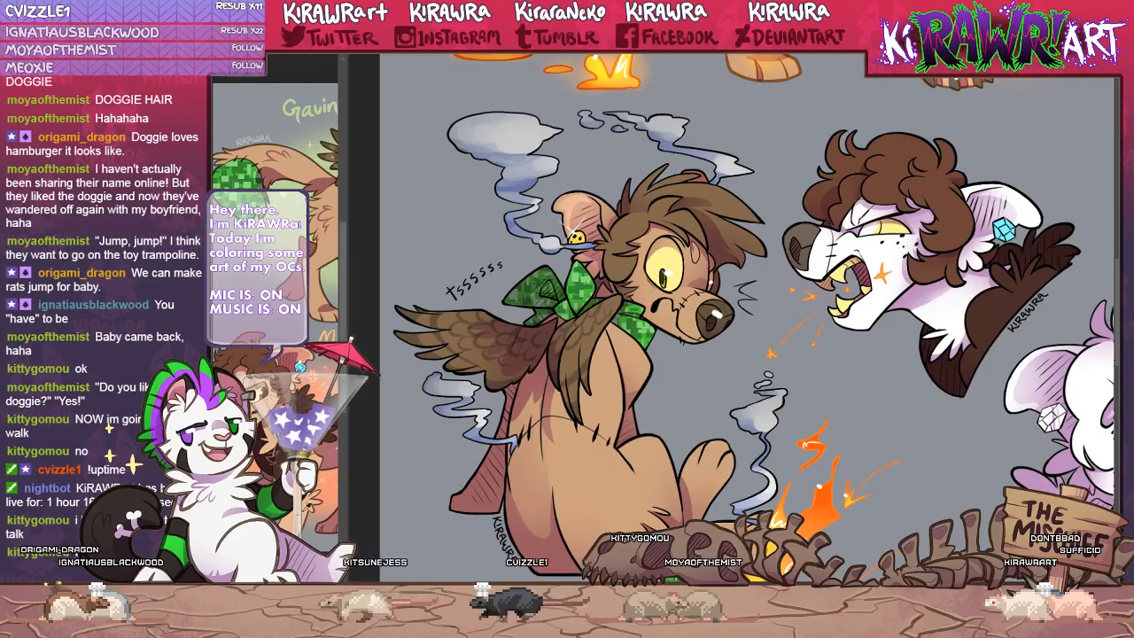
pyautogui.moveTo(864, 257); pyautogui.dragTo(971, 196)
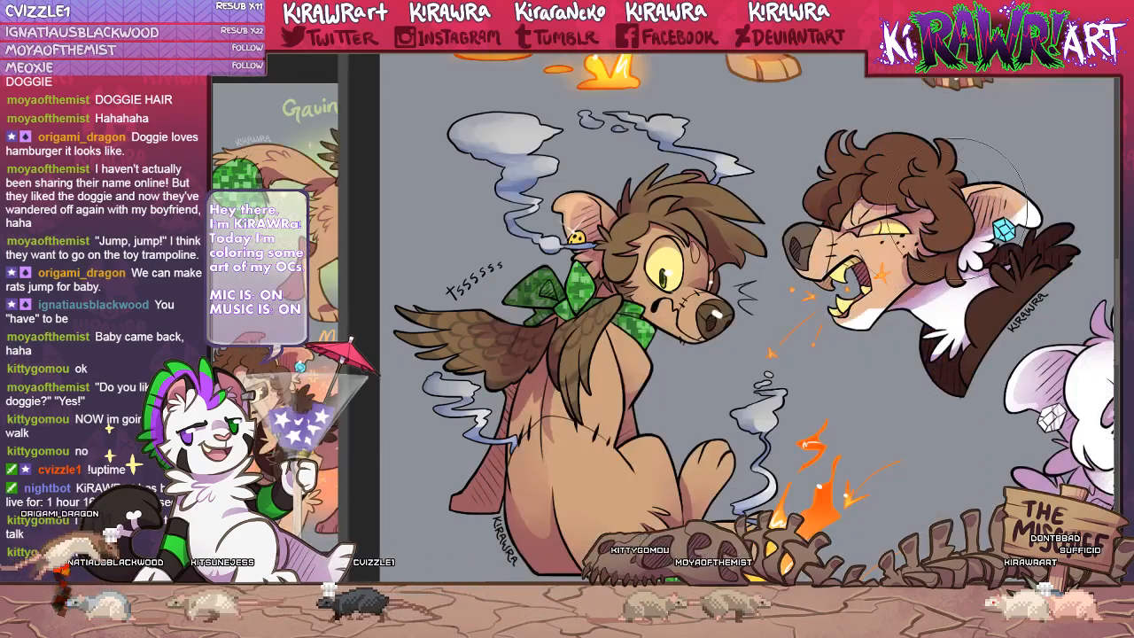
pyautogui.moveTo(926, 329); pyautogui.dragTo(913, 319)
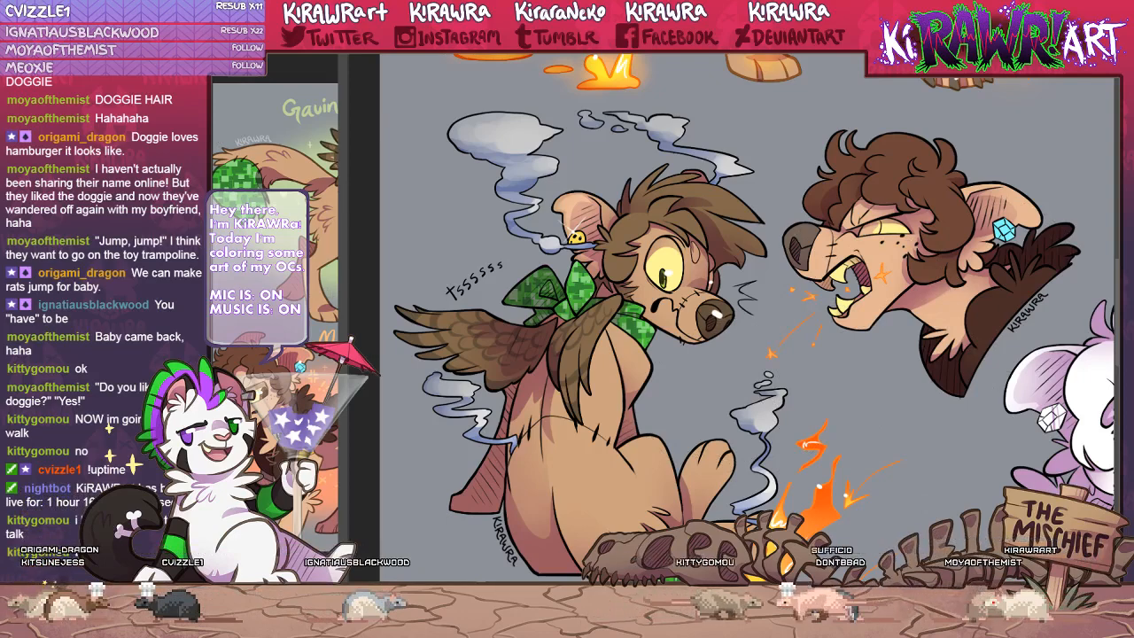
# Handwrite "BRB!" in orange in the empty space above the burger-biting head and remove the note again.
pyautogui.moveTo(591, 495); pyautogui.dragTo(579, 466)
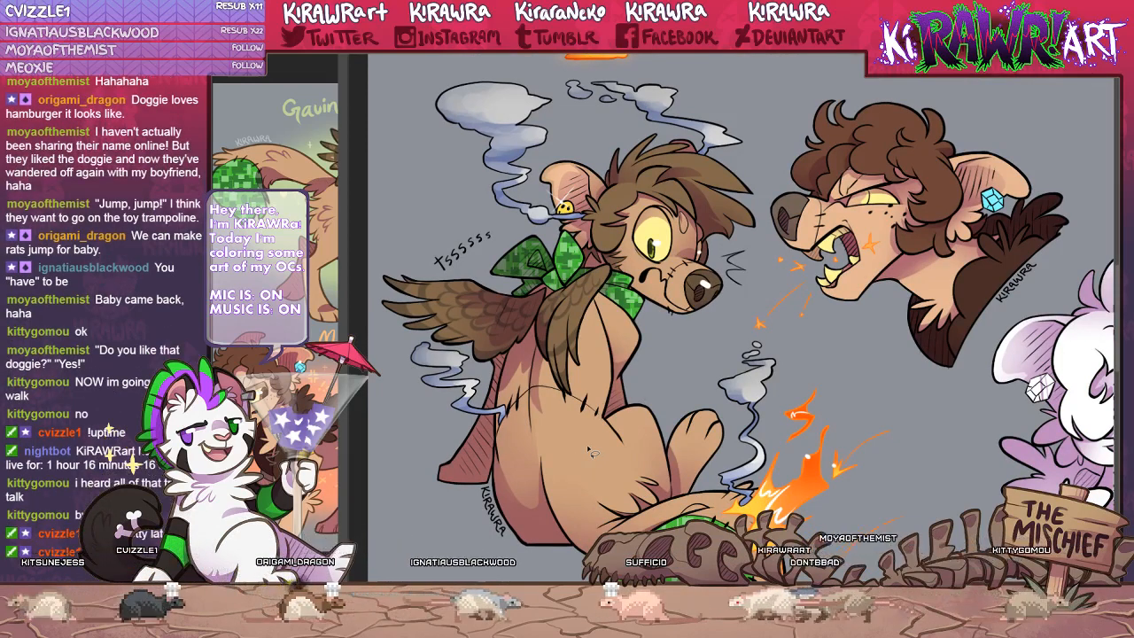
pyautogui.hotkey('ctrl', '-')
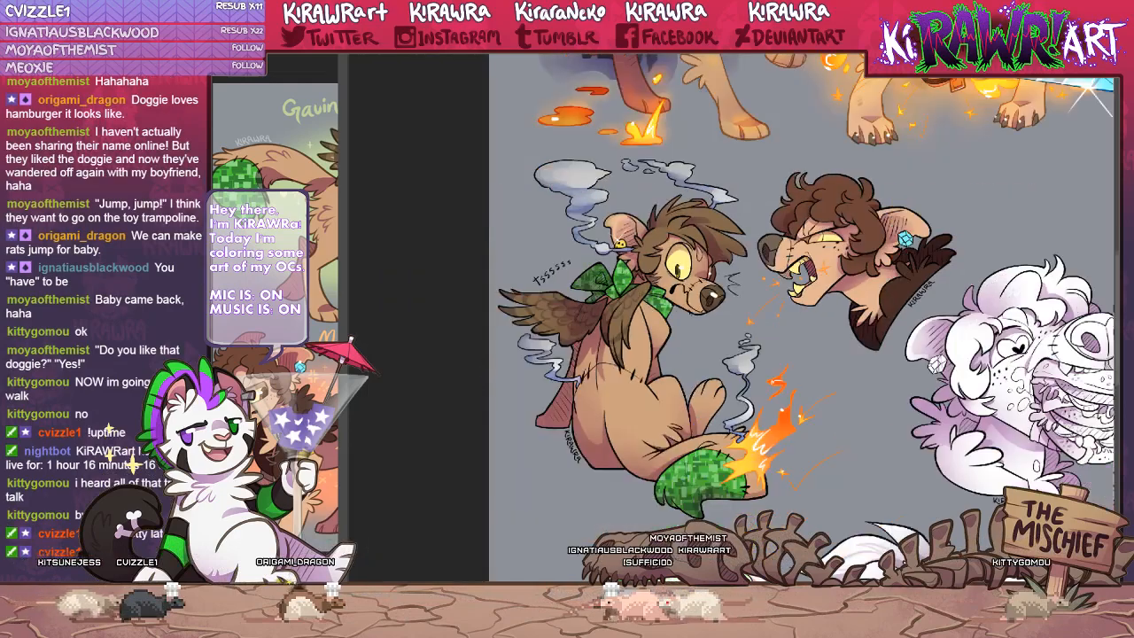
pyautogui.hotkey('ctrl', '-')
pyautogui.moveTo(762, 266); pyautogui.dragTo(735, 355)
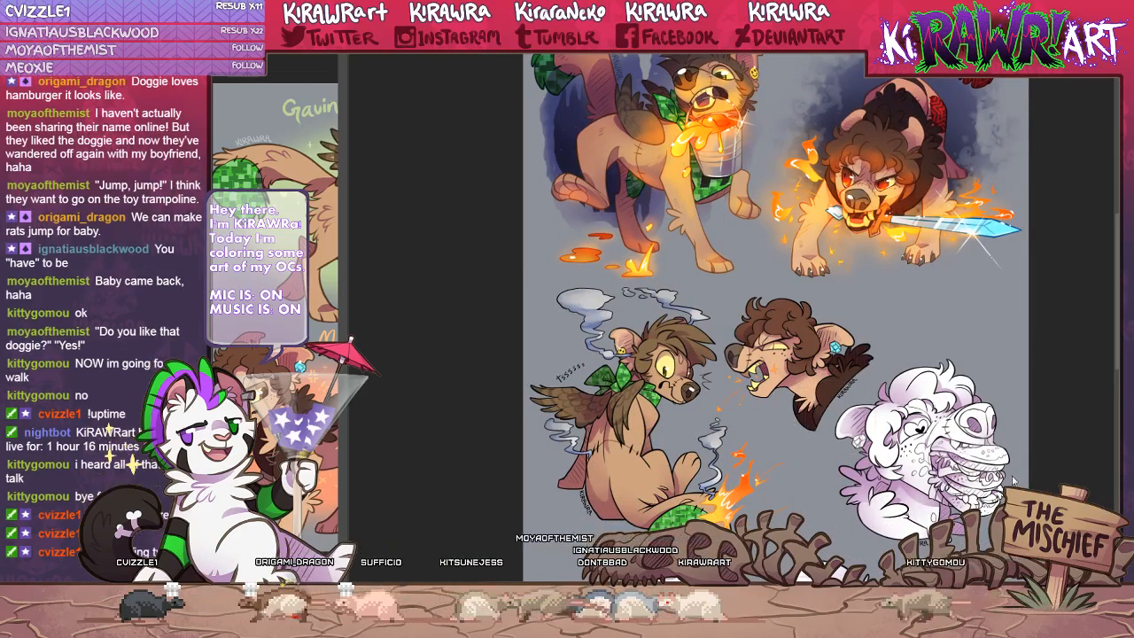
pyautogui.moveTo(861, 285)
pyautogui.mouseDown()
pyautogui.moveTo(861, 327)
pyautogui.moveTo(848, 288)
pyautogui.moveTo(891, 279)
pyautogui.moveTo(848, 320)
pyautogui.mouseUp()
pyautogui.moveTo(917, 285)
pyautogui.mouseDown()
pyautogui.moveTo(920, 326)
pyautogui.moveTo(929, 282)
pyautogui.moveTo(949, 326)
pyautogui.mouseUp()
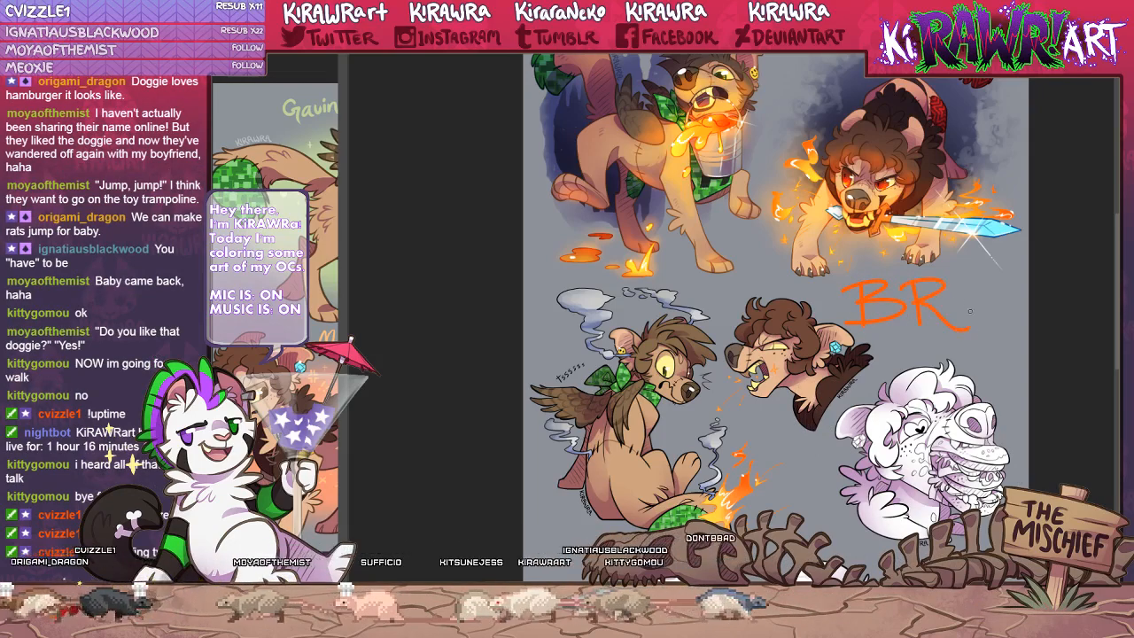
pyautogui.moveTo(964, 285)
pyautogui.mouseDown()
pyautogui.moveTo(965, 326)
pyautogui.moveTo(968, 312)
pyautogui.mouseUp()
pyautogui.moveTo(1004, 273); pyautogui.dragTo(1007, 302)
pyautogui.click(1008, 315)
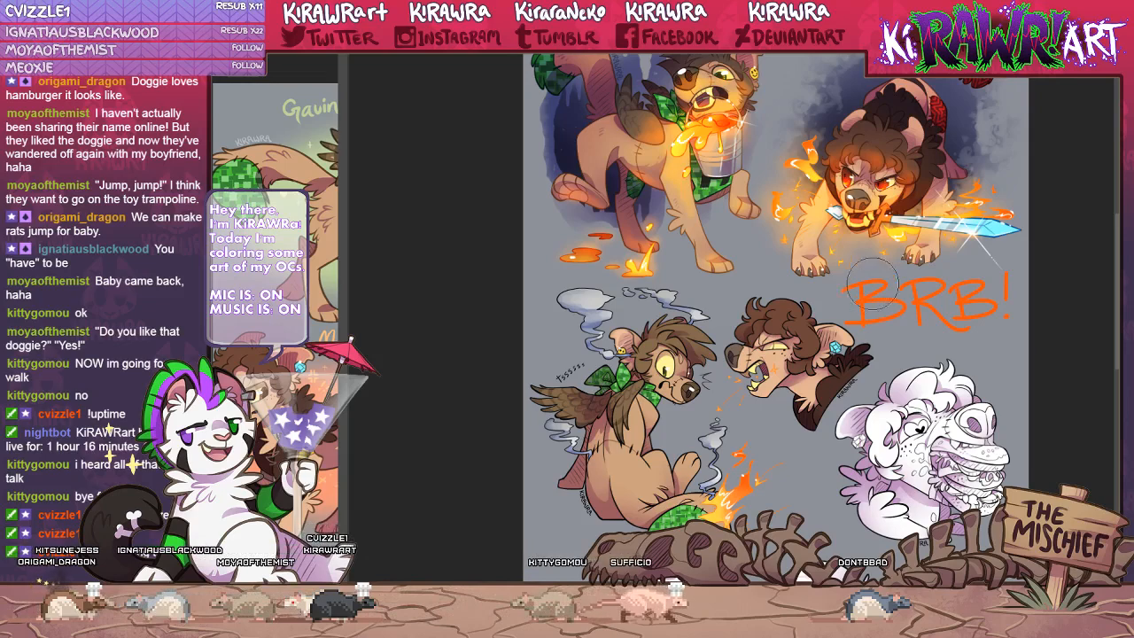
pyautogui.moveTo(874, 284); pyautogui.dragTo(837, 289)
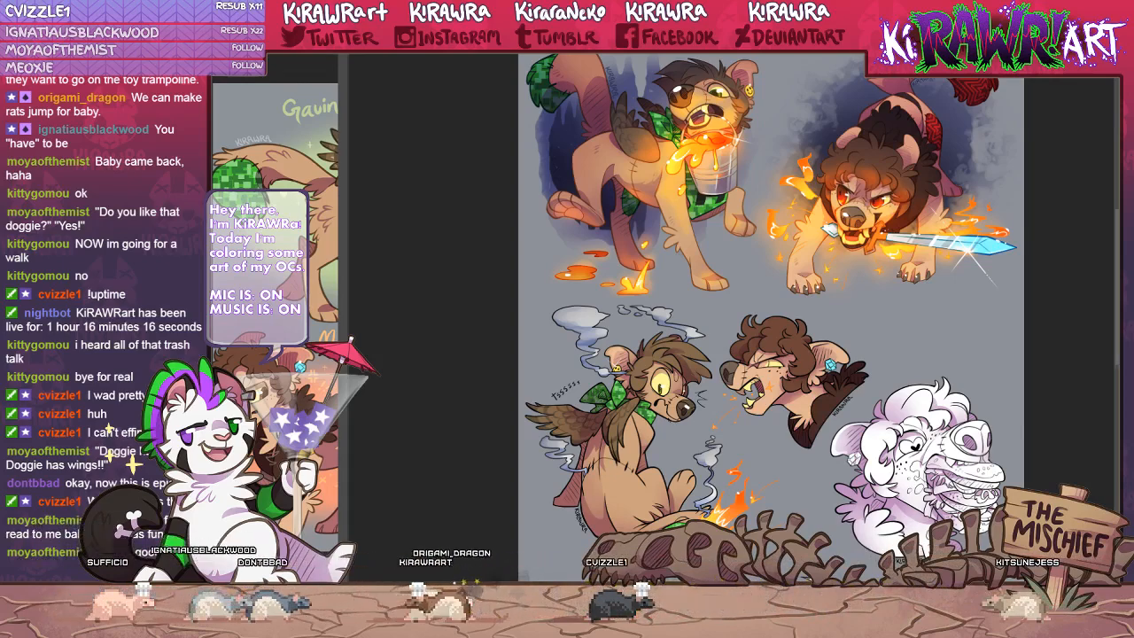
# Examine the colored snarling head up close against the neighboring drawings.
pyautogui.scroll(-1, 818, 318)
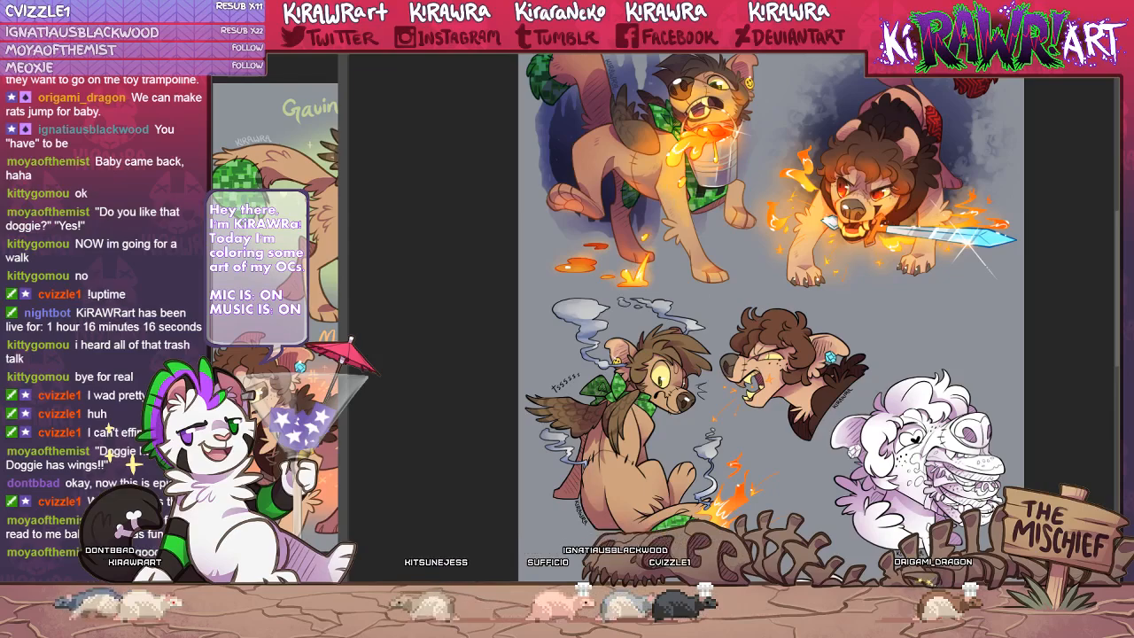
pyautogui.moveTo(716, 417); pyautogui.dragTo(675, 407)
pyautogui.hotkey('ctrl', '+')
pyautogui.hotkey('ctrl', '+')
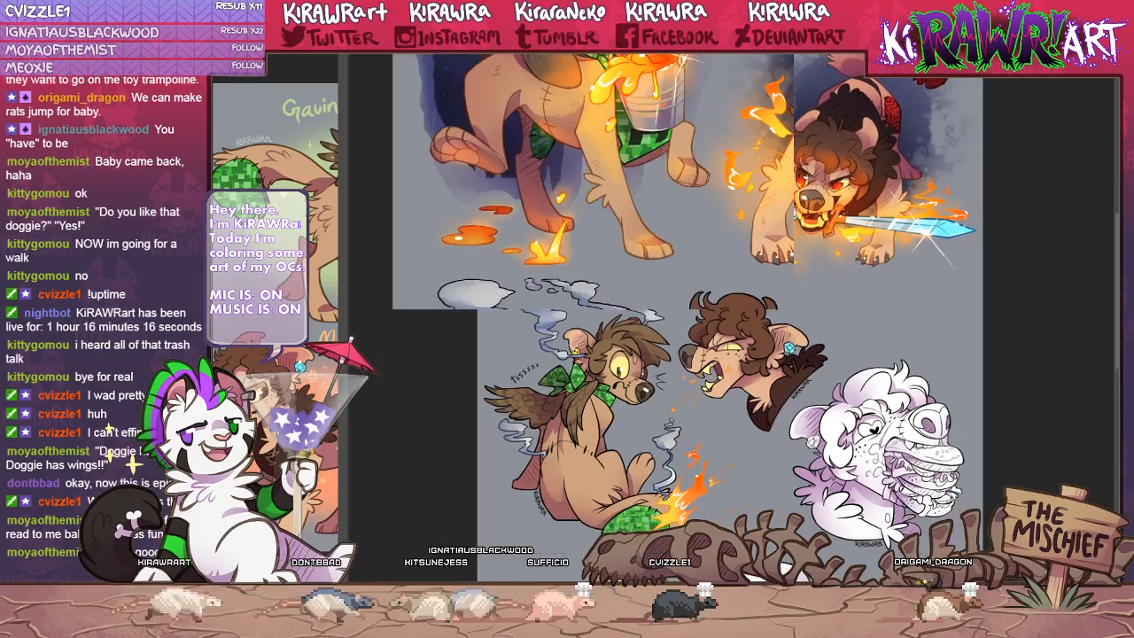
pyautogui.moveTo(733, 404); pyautogui.dragTo(751, 355)
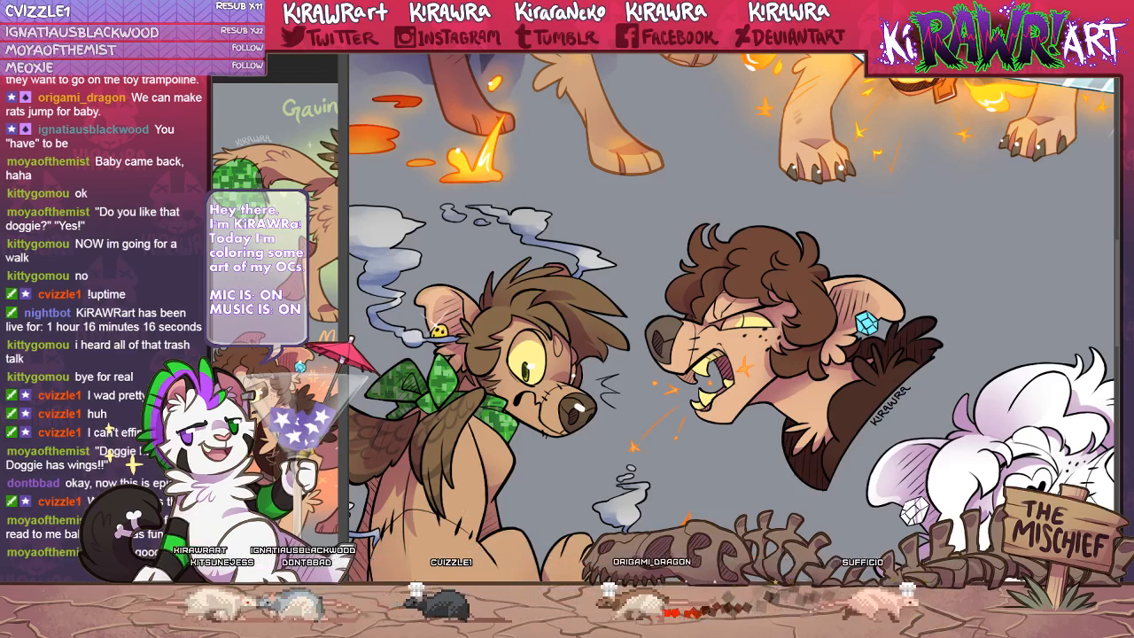
pyautogui.moveTo(712, 439); pyautogui.dragTo(681, 417)
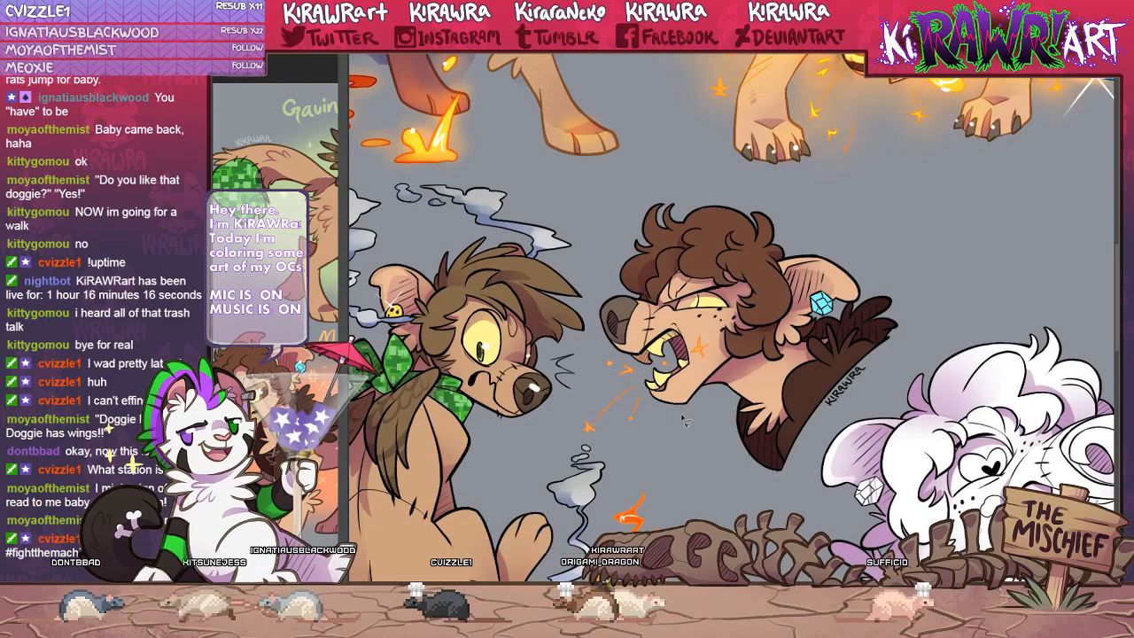
pyautogui.hotkey('ctrl', '+')
pyautogui.hotkey('ctrl', '+')
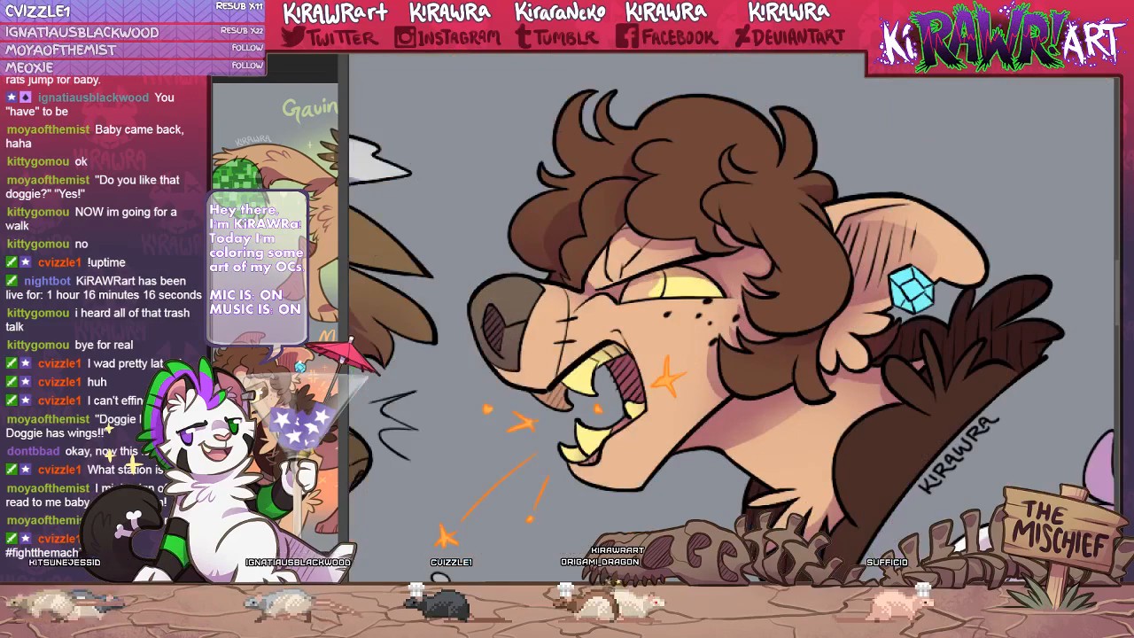
# Select the snarling head's iris and fill it with solid dark brown.
pyautogui.hotkey('ctrl', '+')
pyautogui.moveTo(556, 387); pyautogui.dragTo(586, 368)
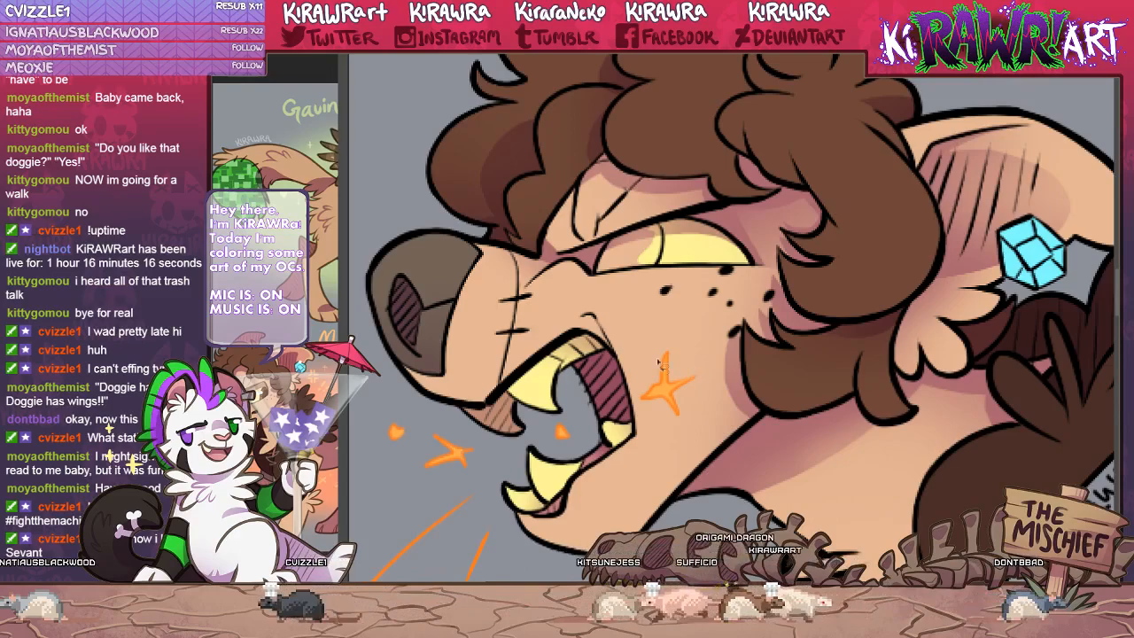
pyautogui.moveTo(658, 362); pyautogui.dragTo(674, 395)
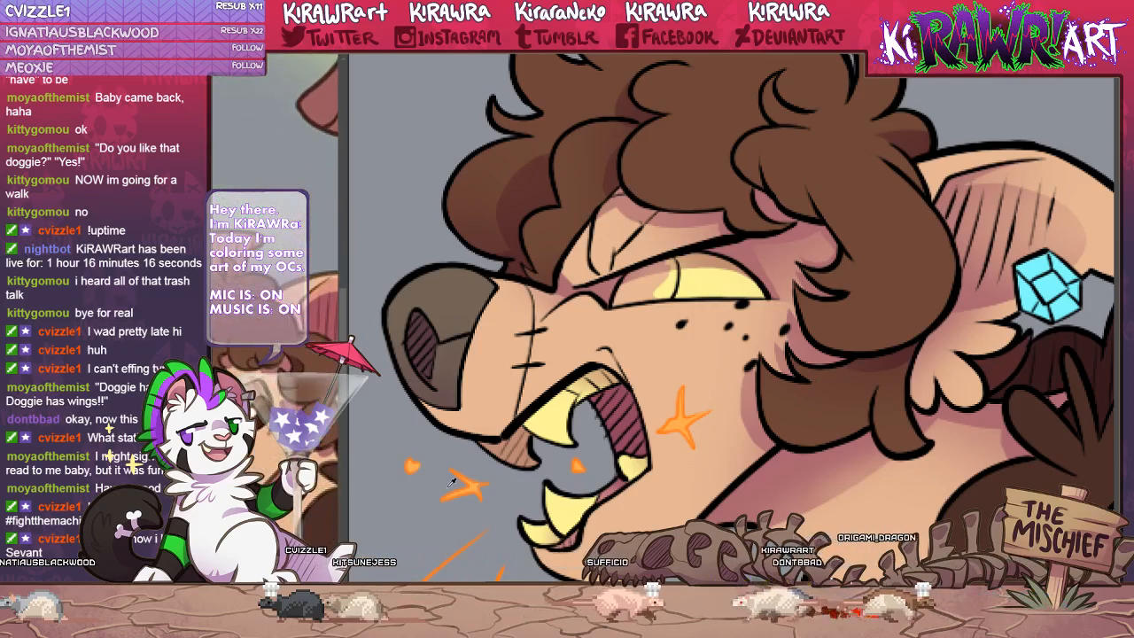
pyautogui.moveTo(432, 514); pyautogui.dragTo(419, 567)
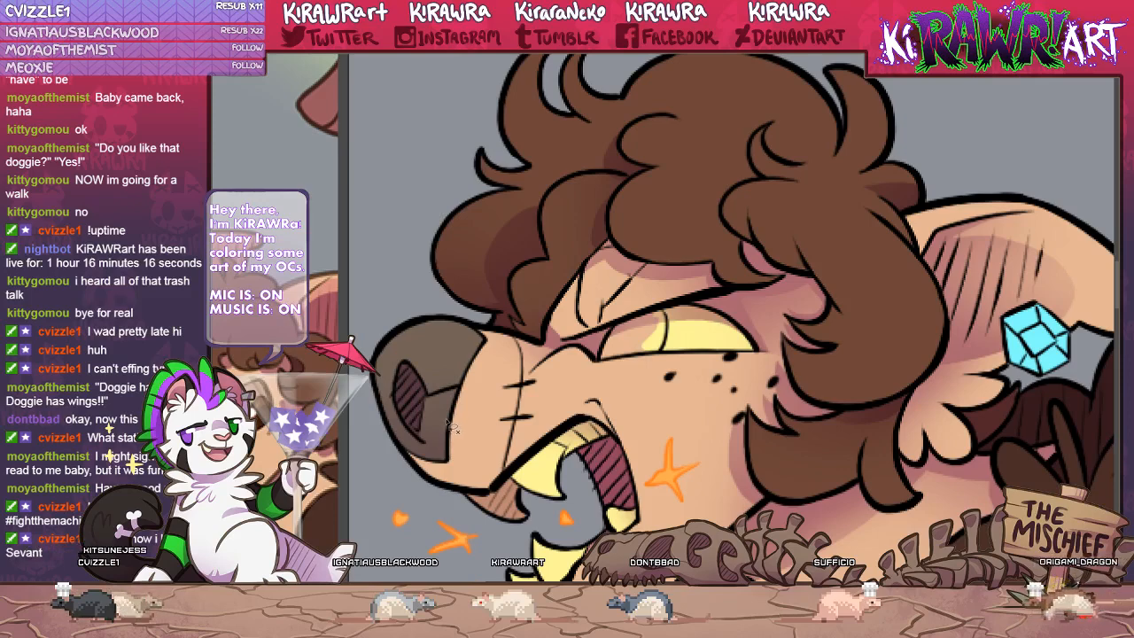
pyautogui.moveTo(348, 481); pyautogui.dragTo(394, 479)
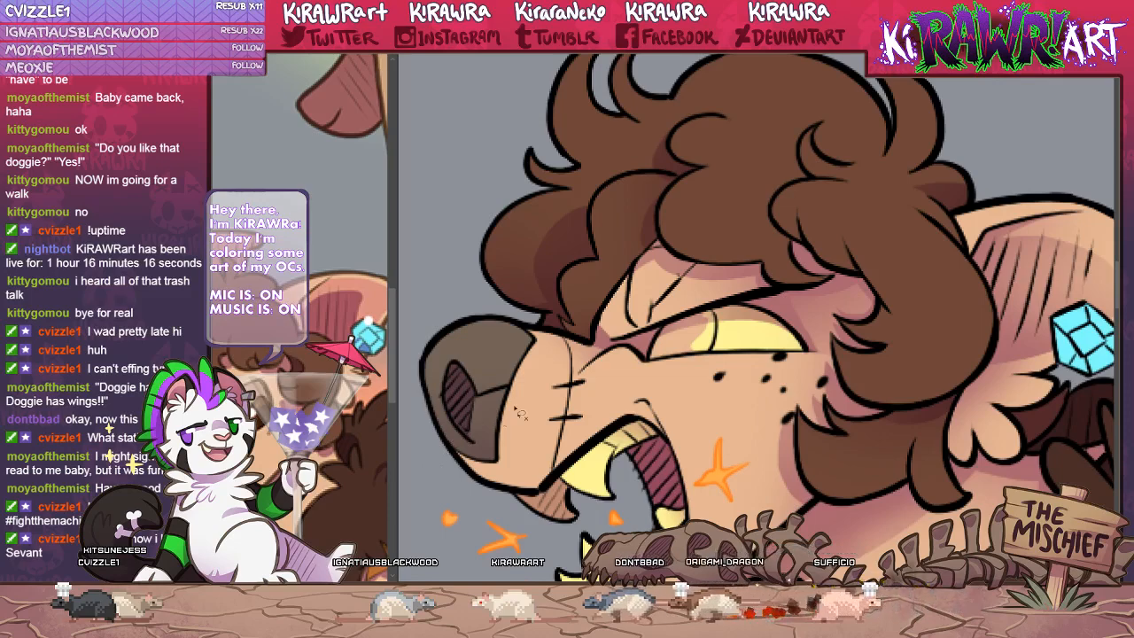
pyautogui.moveTo(601, 396); pyautogui.dragTo(615, 379)
pyautogui.hotkey('ctrl', '+')
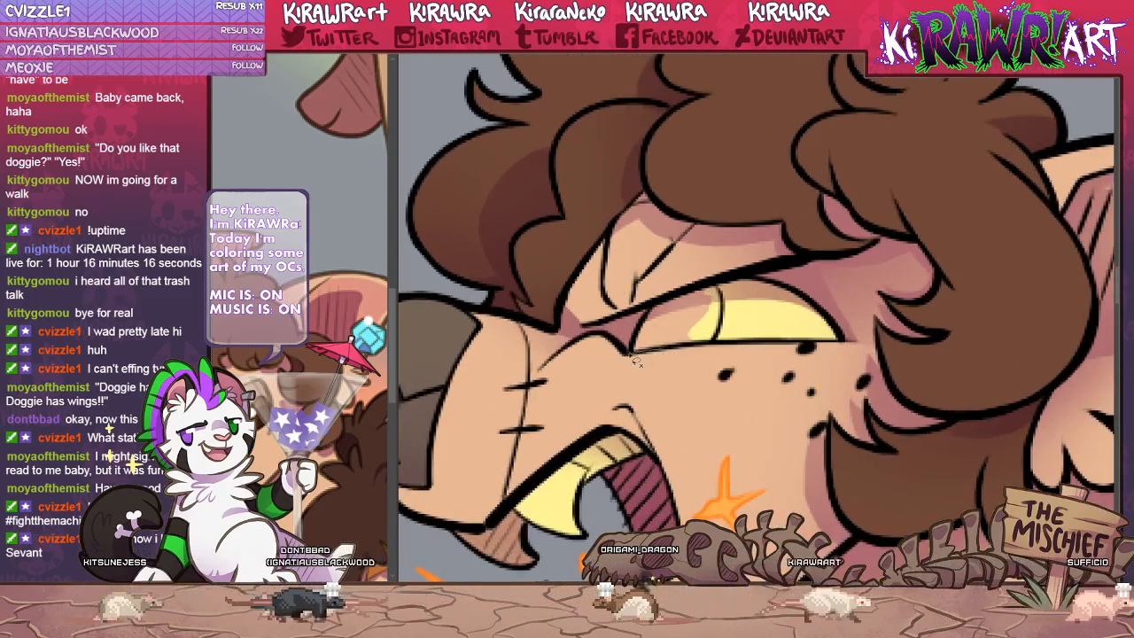
pyautogui.moveTo(648, 319)
pyautogui.mouseDown()
pyautogui.moveTo(712, 286)
pyautogui.moveTo(725, 303)
pyautogui.moveTo(720, 337)
pyautogui.moveTo(704, 347)
pyautogui.moveTo(634, 352)
pyautogui.mouseUp()
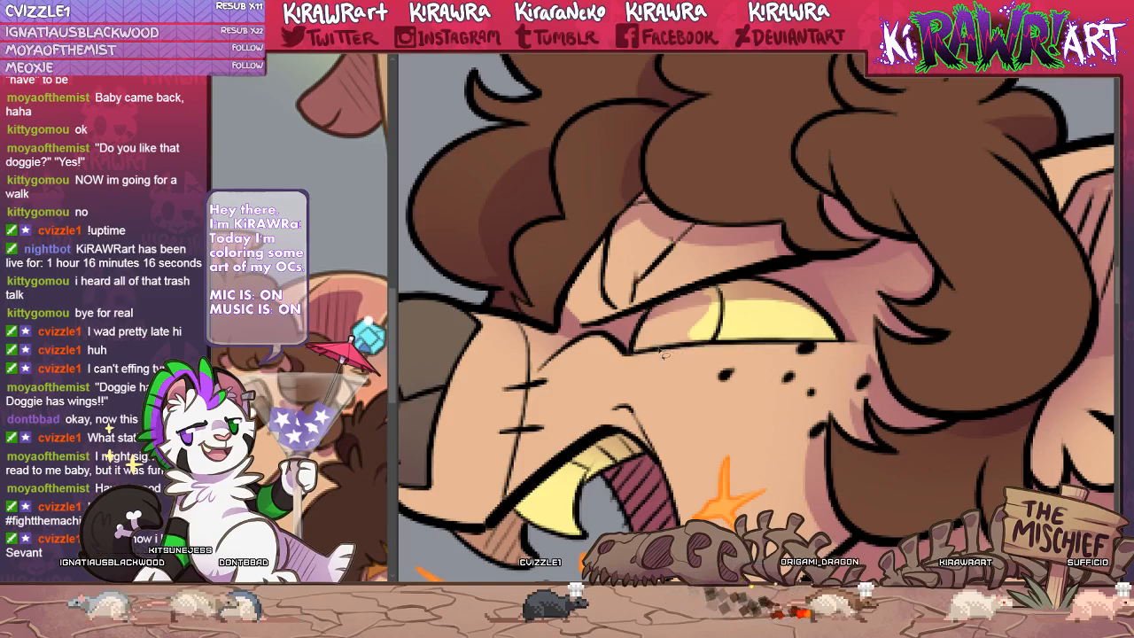
pyautogui.moveTo(738, 288); pyautogui.dragTo(620, 306)
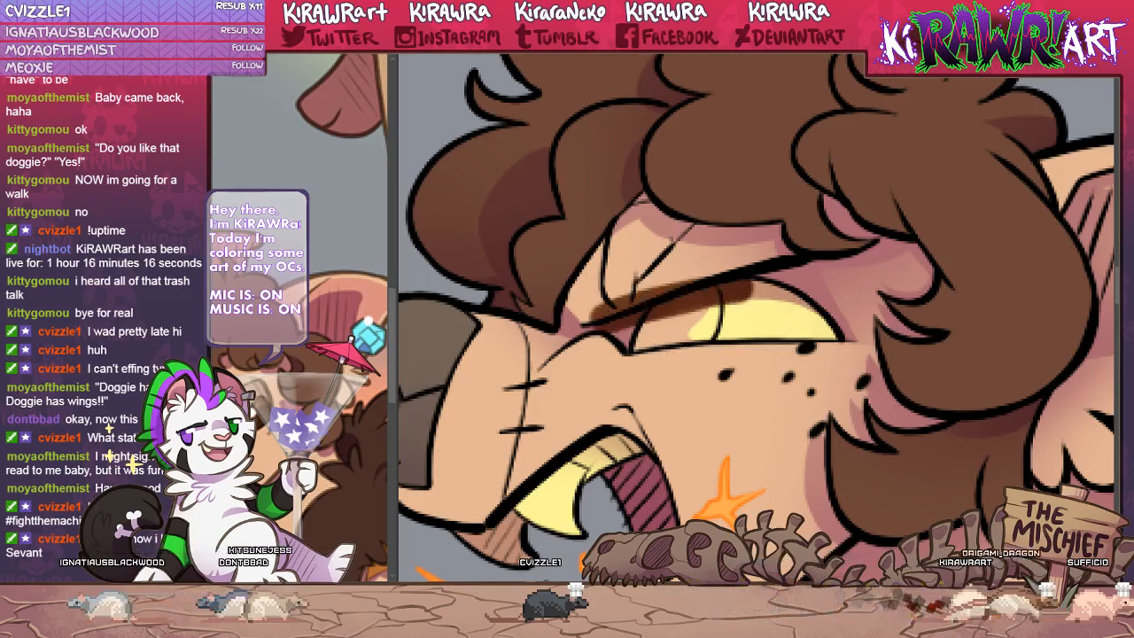
pyautogui.hotkey('ctrl', 'z')
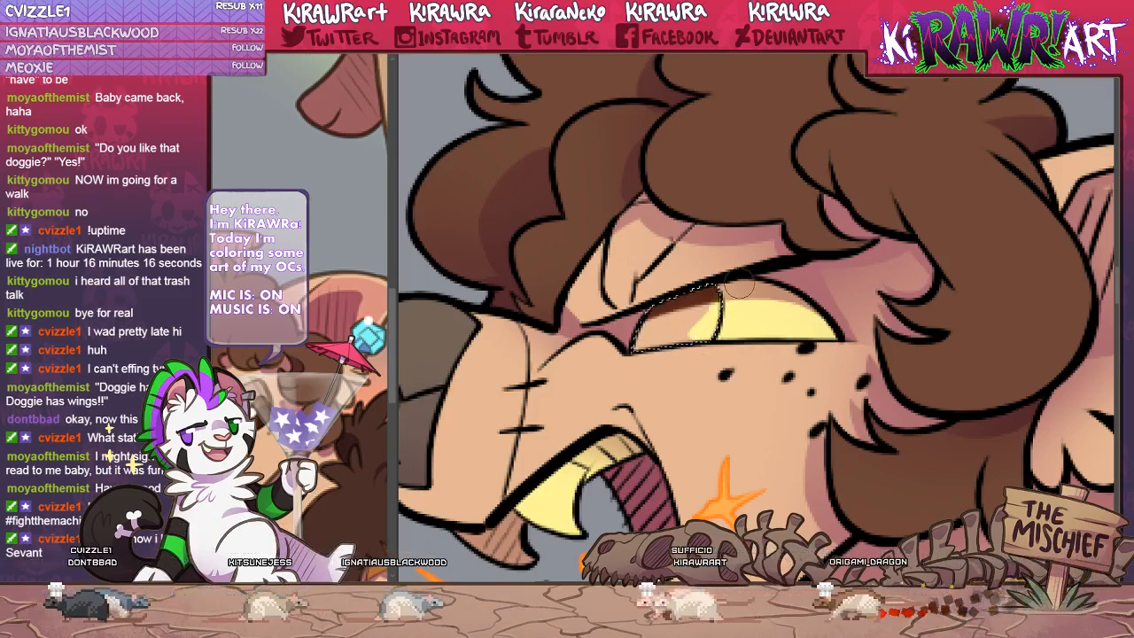
pyautogui.hotkey('alt', 'BackSpace')
pyautogui.hotkey('ctrl', 'd')
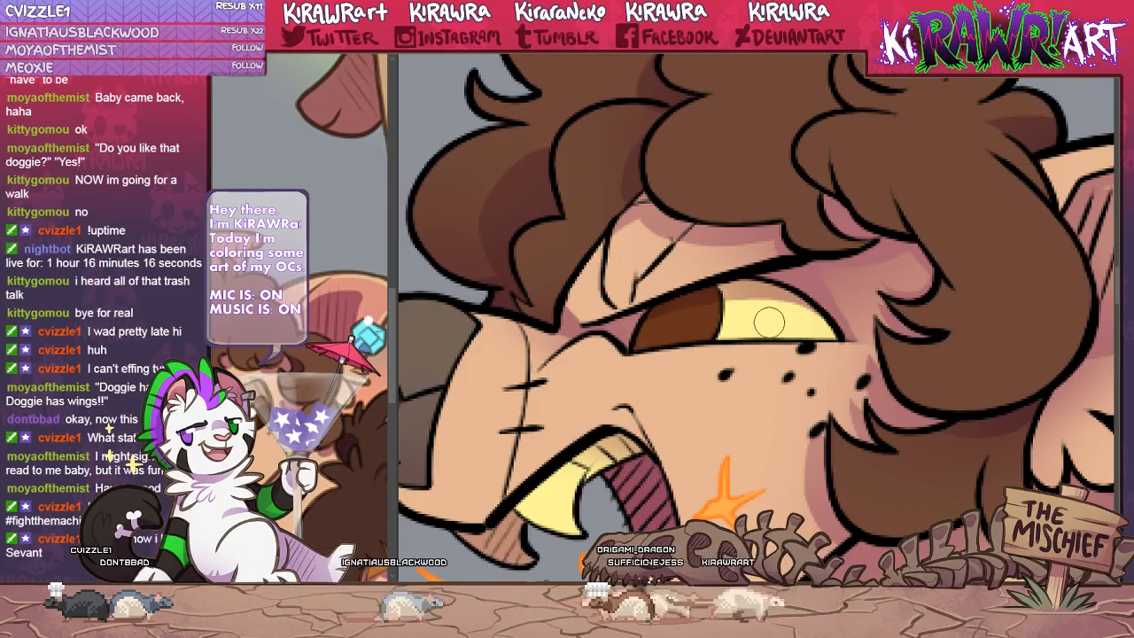
# Detail the brown iris with a lighter orange-brown glow and a darker pupil.
pyautogui.press('[')
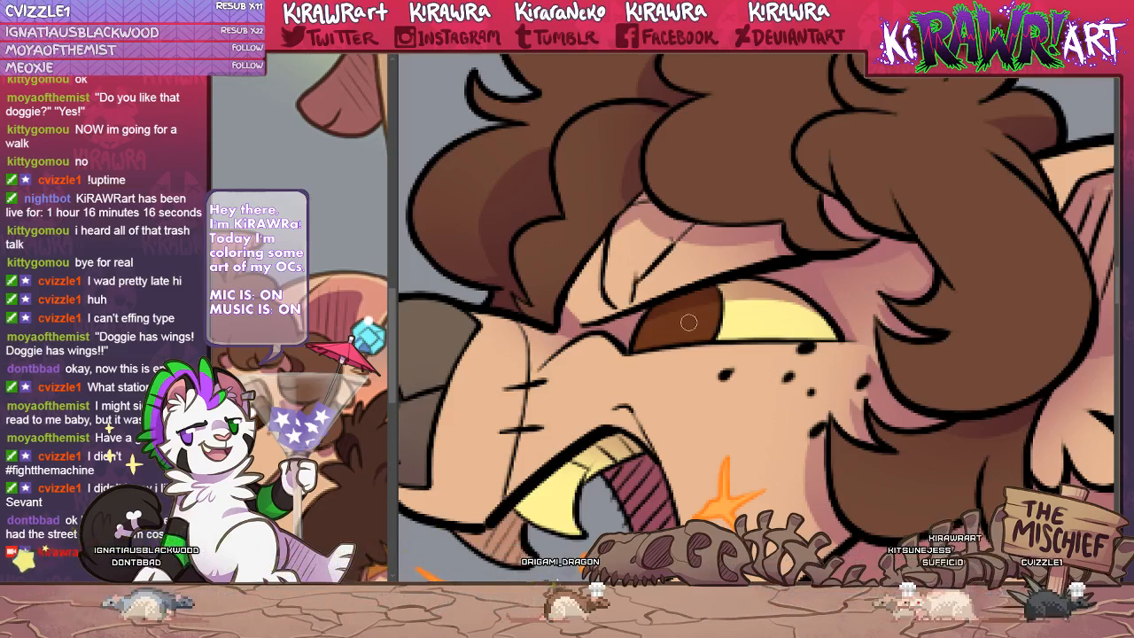
pyautogui.moveTo(667, 397); pyautogui.dragTo(707, 365)
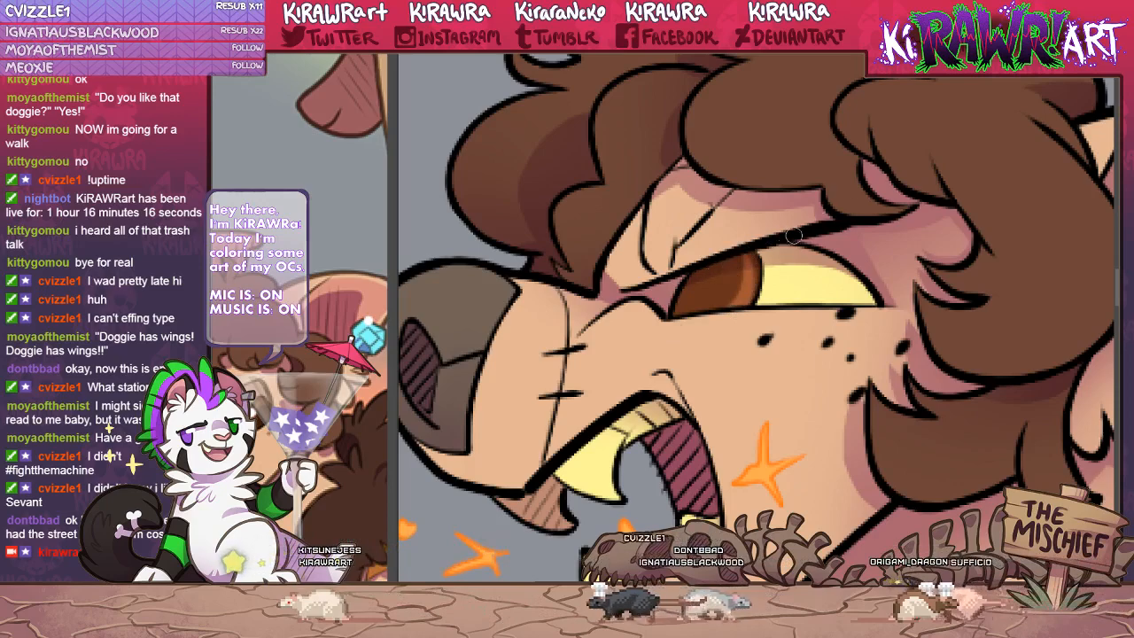
pyautogui.hotkey('ctrl', 'z')
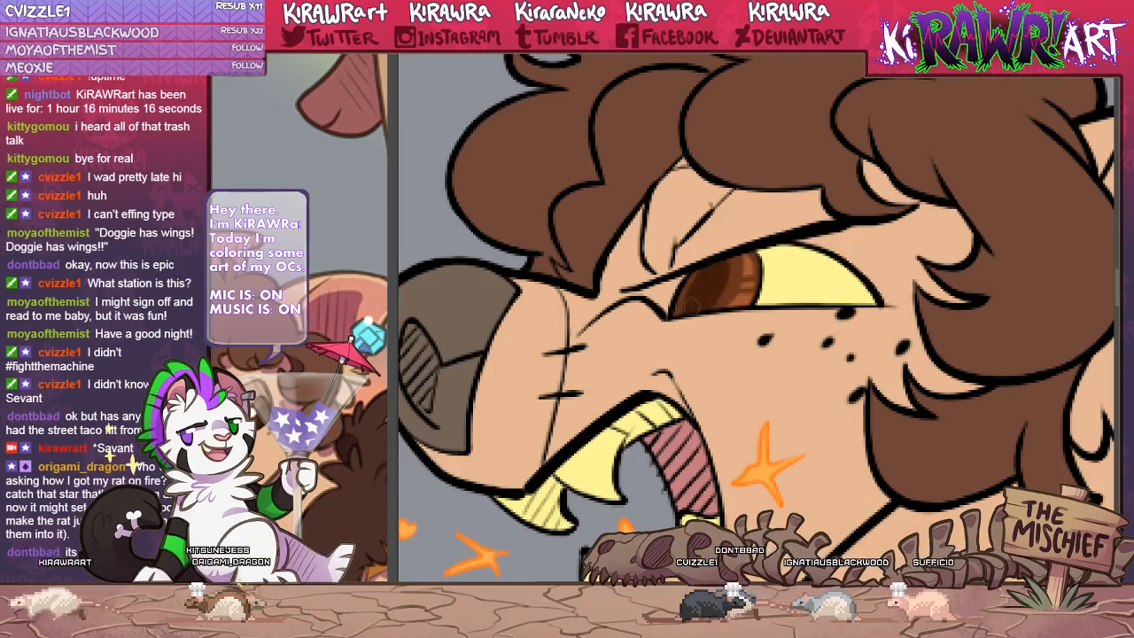
pyautogui.moveTo(855, 358); pyautogui.dragTo(831, 371)
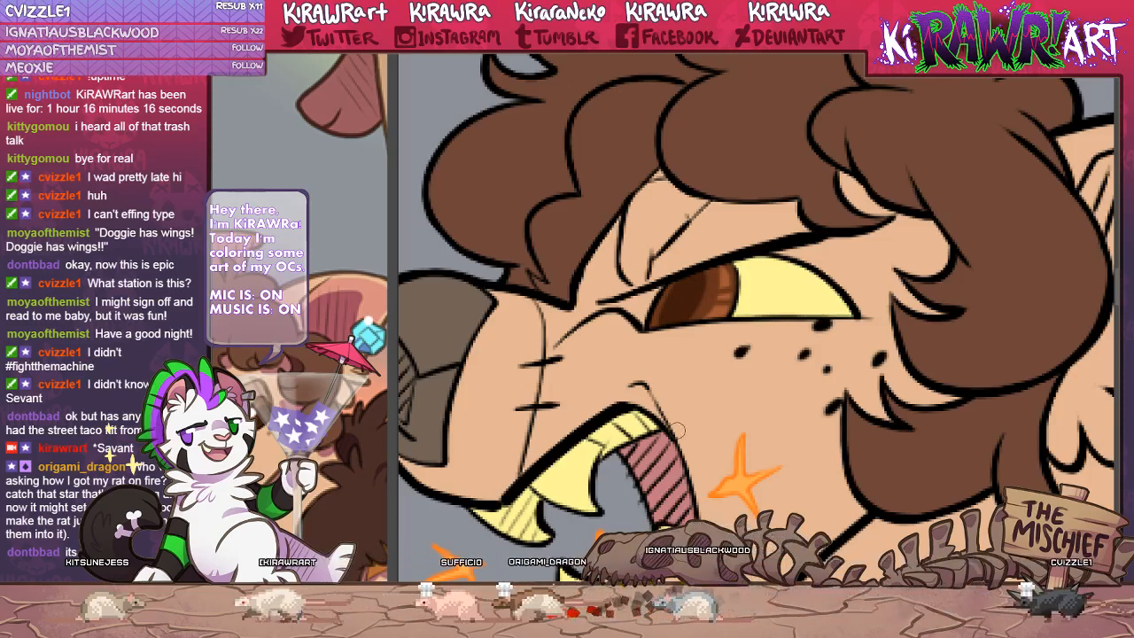
pyautogui.moveTo(810, 395); pyautogui.dragTo(849, 353)
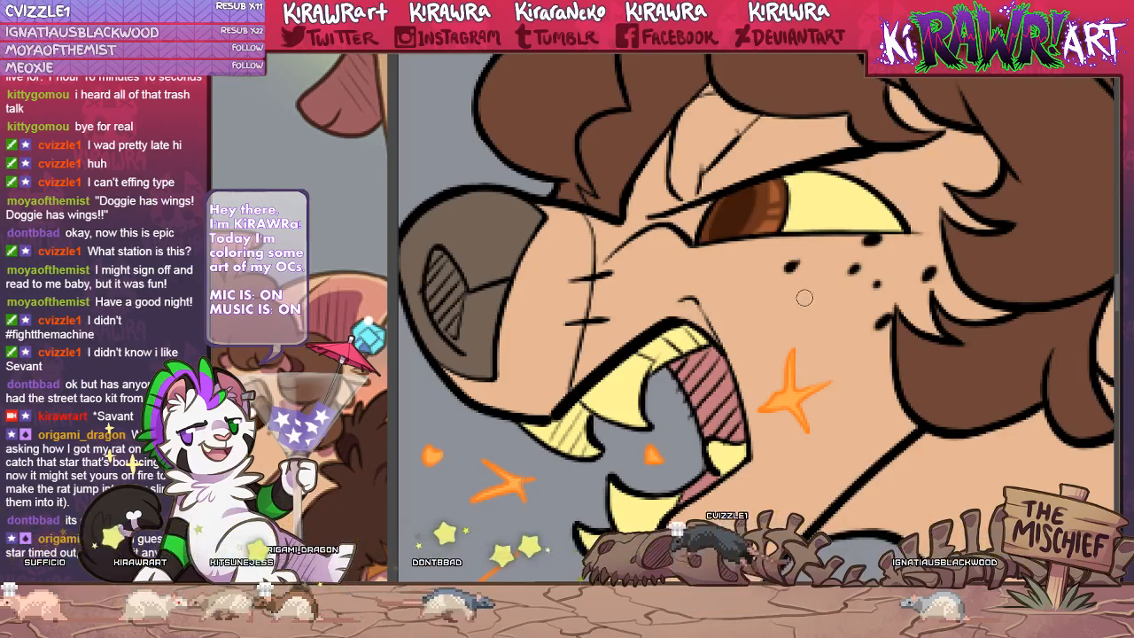
# Select the snarling head's inner ear around the hatching, tint it soft pink and clear the selection.
pyautogui.scroll(-5, 757, 317)
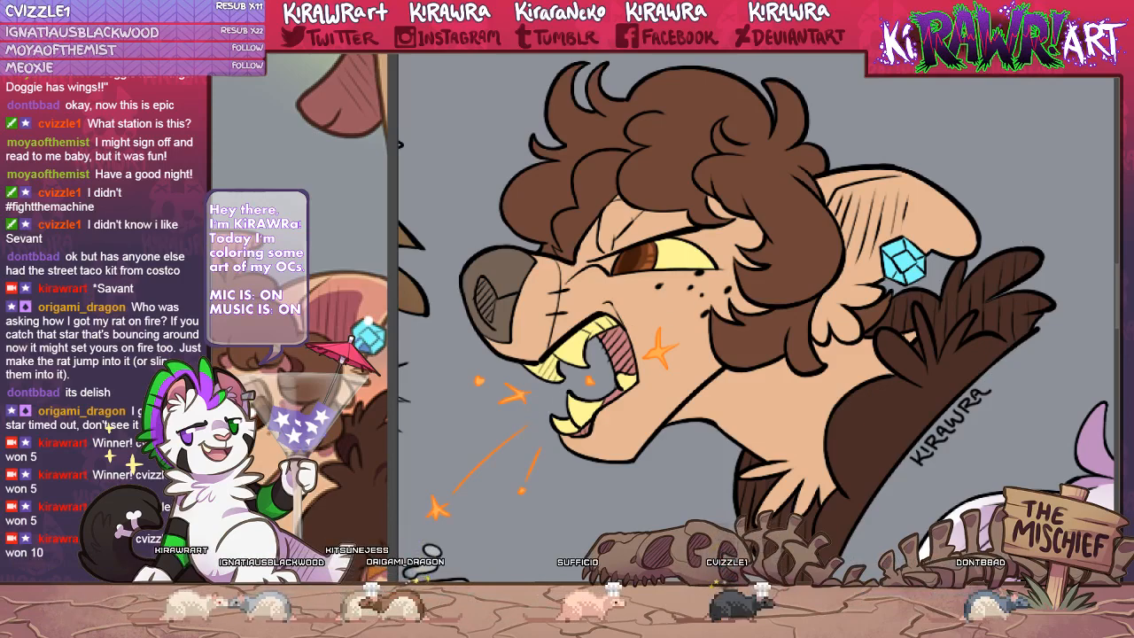
pyautogui.moveTo(723, 291); pyautogui.dragTo(591, 291)
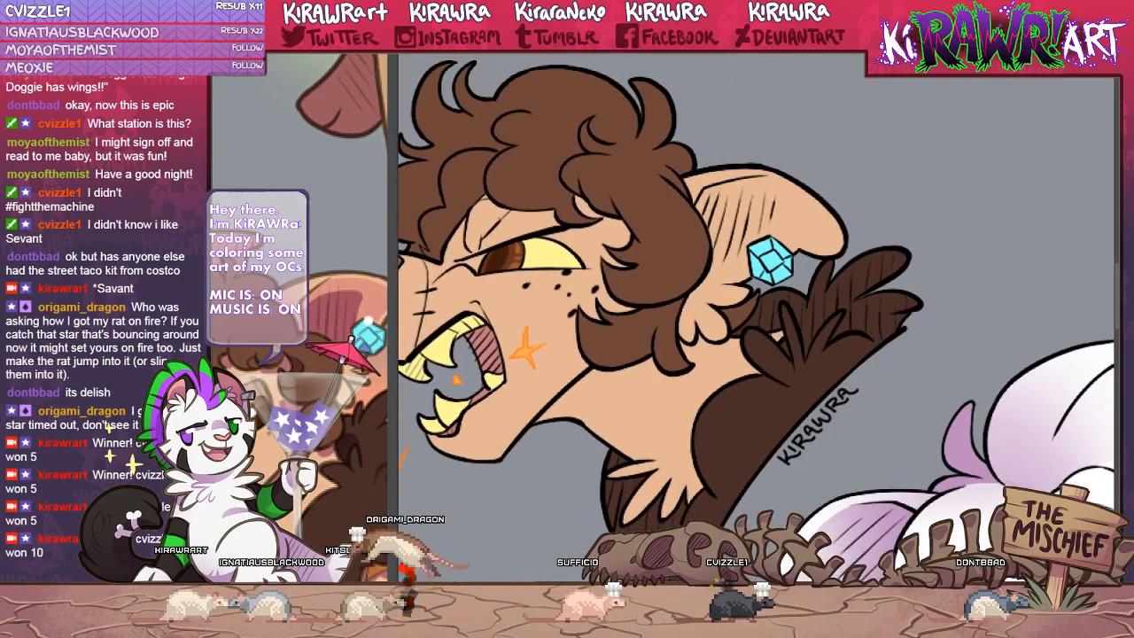
pyautogui.hotkey('ctrl', '+')
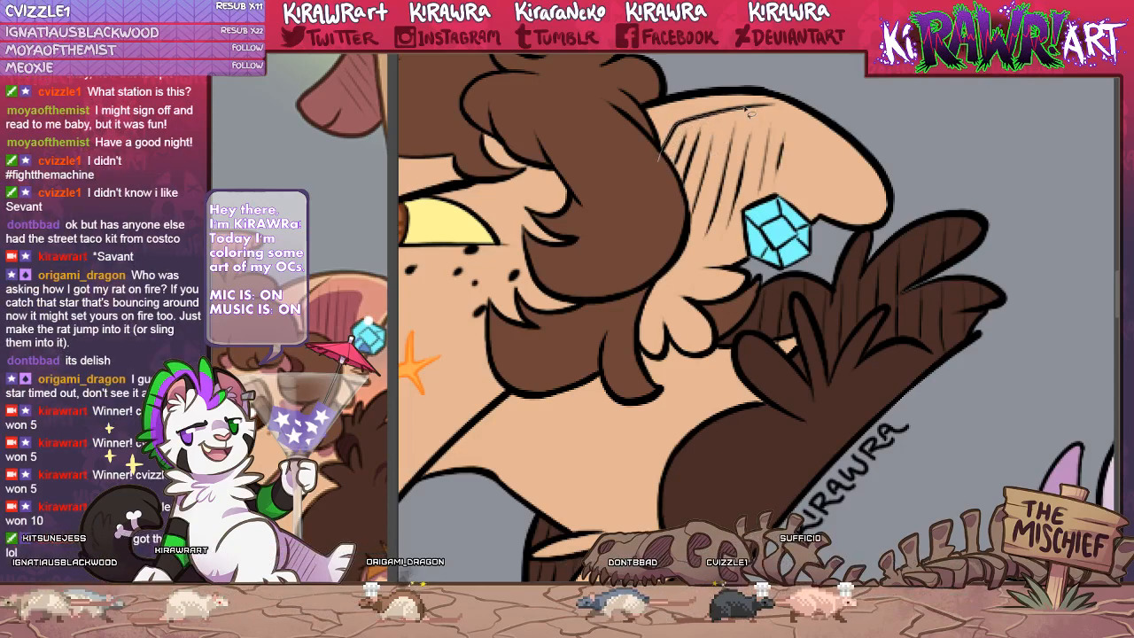
pyautogui.moveTo(769, 106)
pyautogui.mouseDown()
pyautogui.moveTo(811, 121)
pyautogui.moveTo(848, 158)
pyautogui.moveTo(856, 205)
pyautogui.moveTo(788, 215)
pyautogui.moveTo(713, 266)
pyautogui.mouseUp()
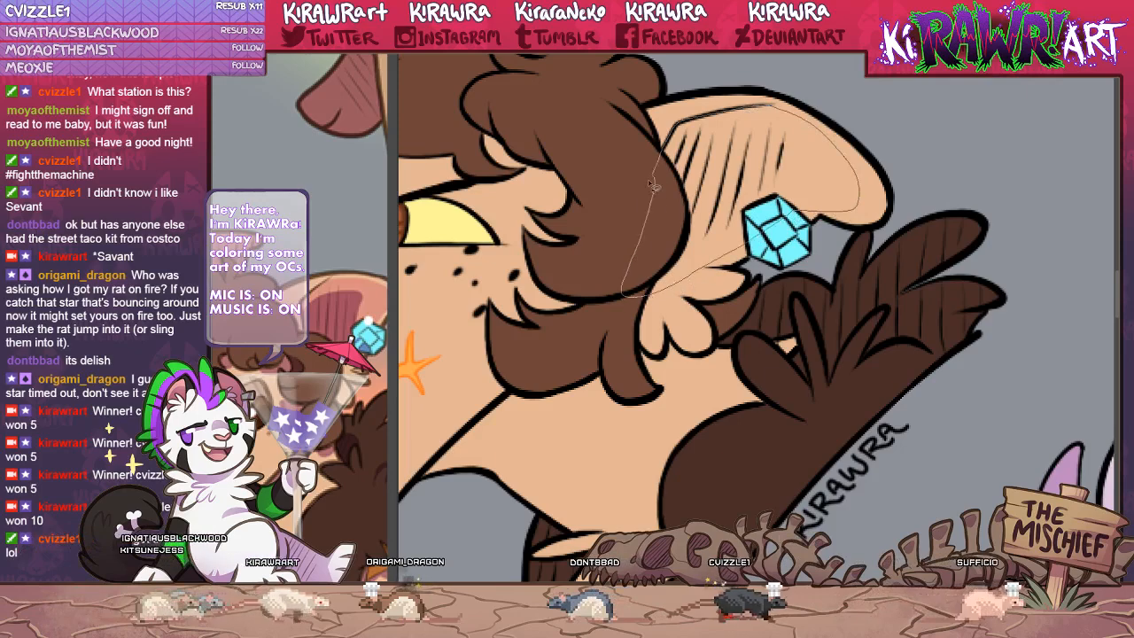
pyautogui.moveTo(651, 184); pyautogui.dragTo(654, 174)
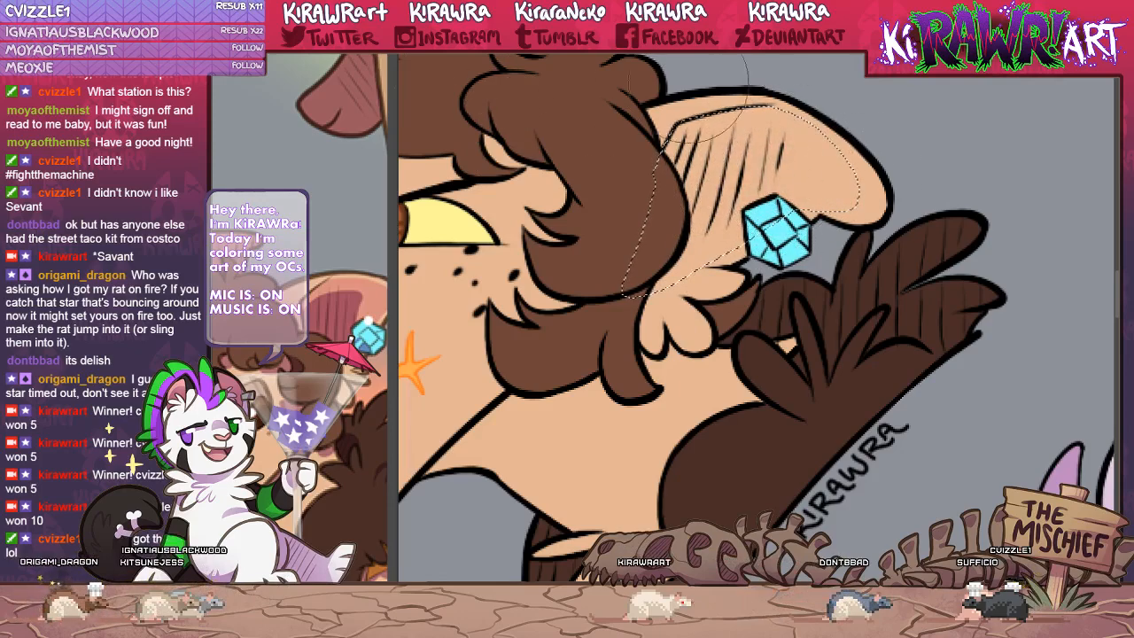
pyautogui.moveTo(803, 146)
pyautogui.mouseDown()
pyautogui.moveTo(709, 168)
pyautogui.moveTo(753, 146)
pyautogui.moveTo(652, 239)
pyautogui.mouseUp()
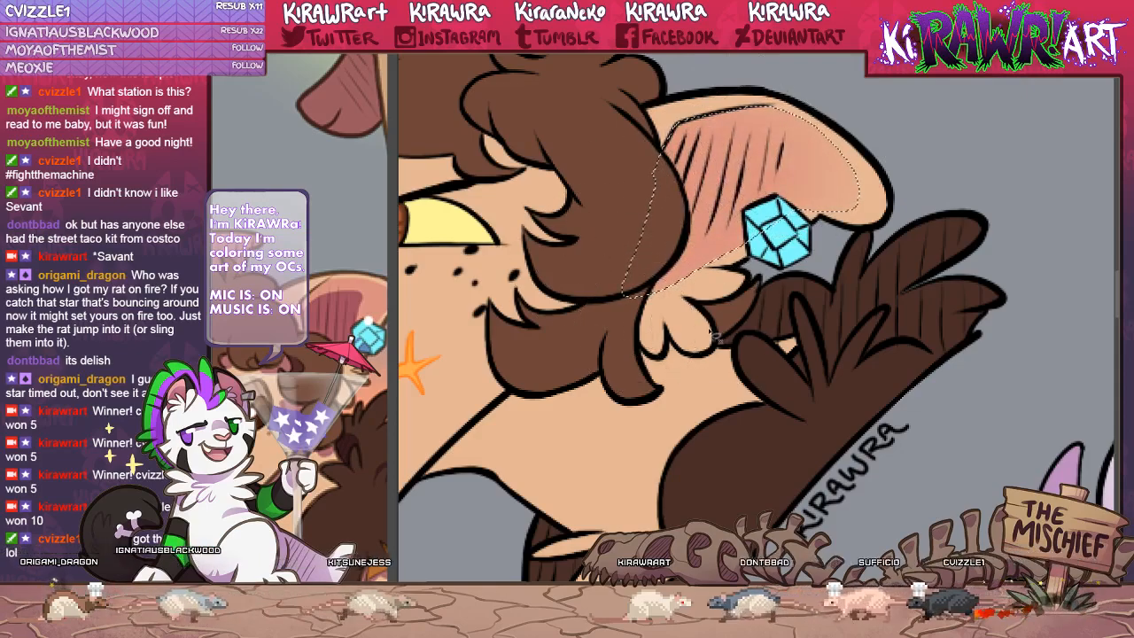
pyautogui.moveTo(807, 350); pyautogui.dragTo(946, 381)
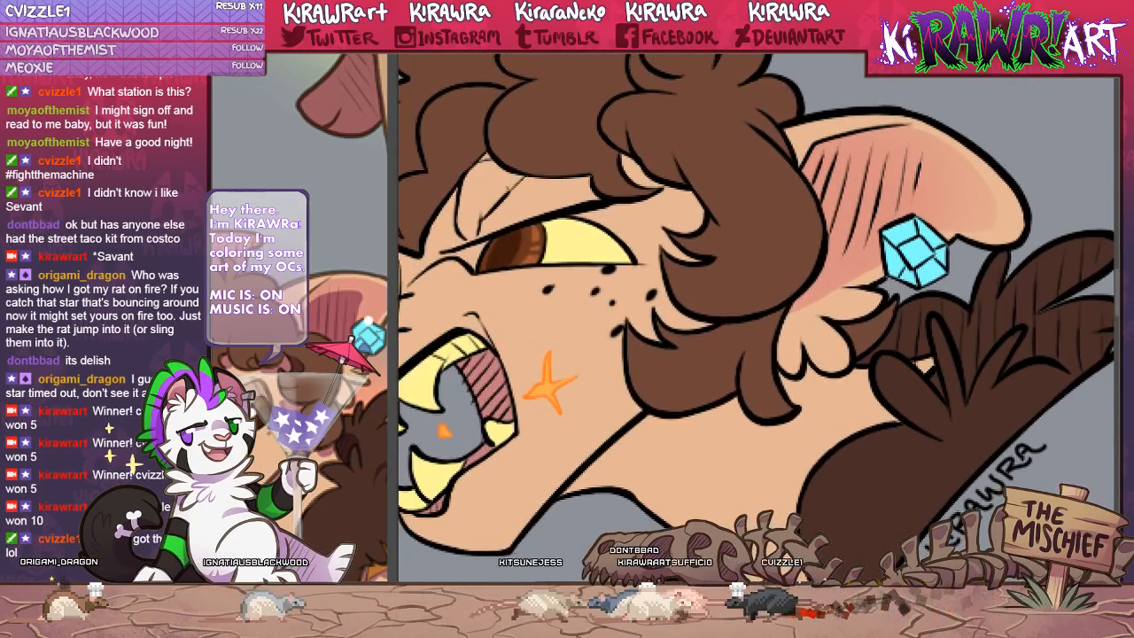
# Bring back the purple shadow shading over the snarling head and check it against the neighboring drawings.
pyautogui.hotkey('ctrl', '-')
pyautogui.hotkey('ctrl', '-')
pyautogui.hotkey('ctrl', '-')
pyautogui.moveTo(639, 418); pyautogui.dragTo(645, 401)
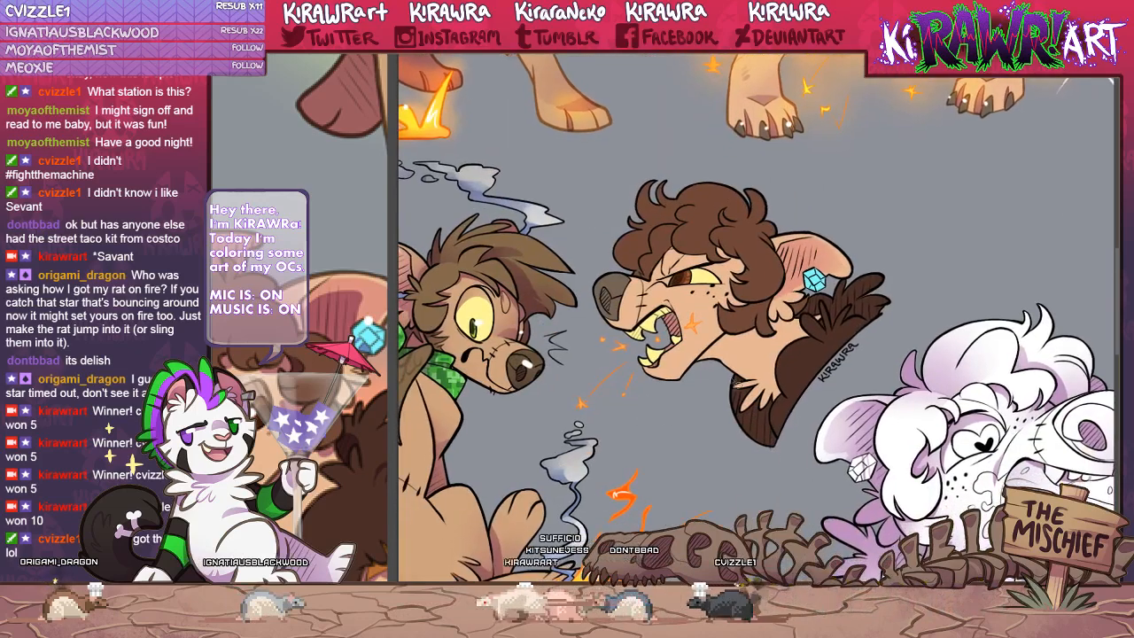
pyautogui.moveTo(663, 458); pyautogui.dragTo(701, 440)
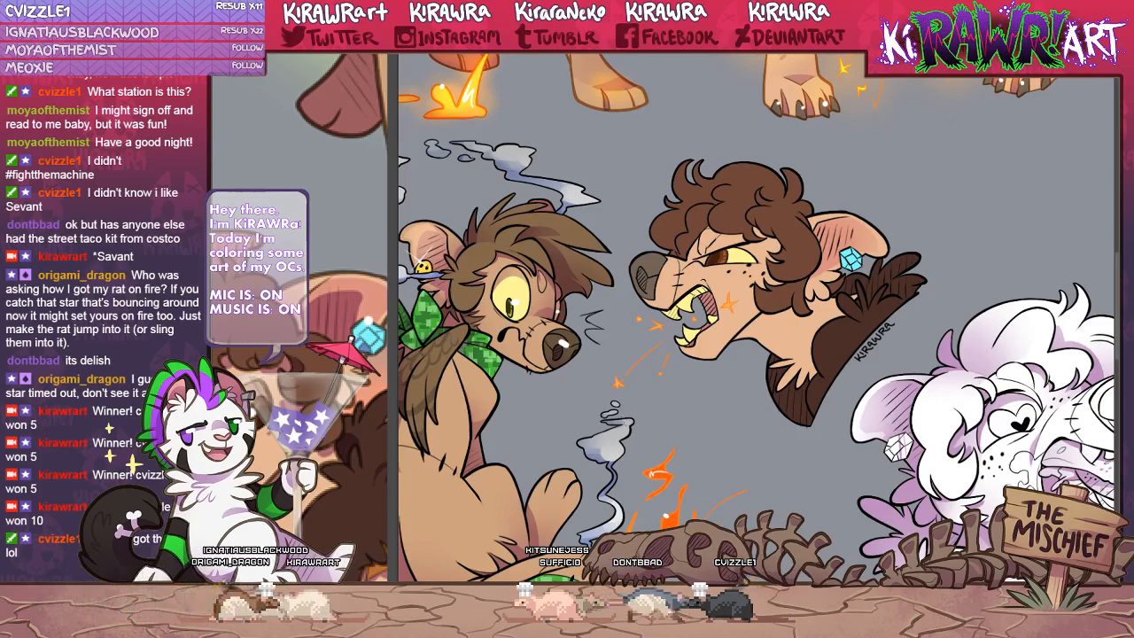
pyautogui.hotkey('ctrl', 'z')
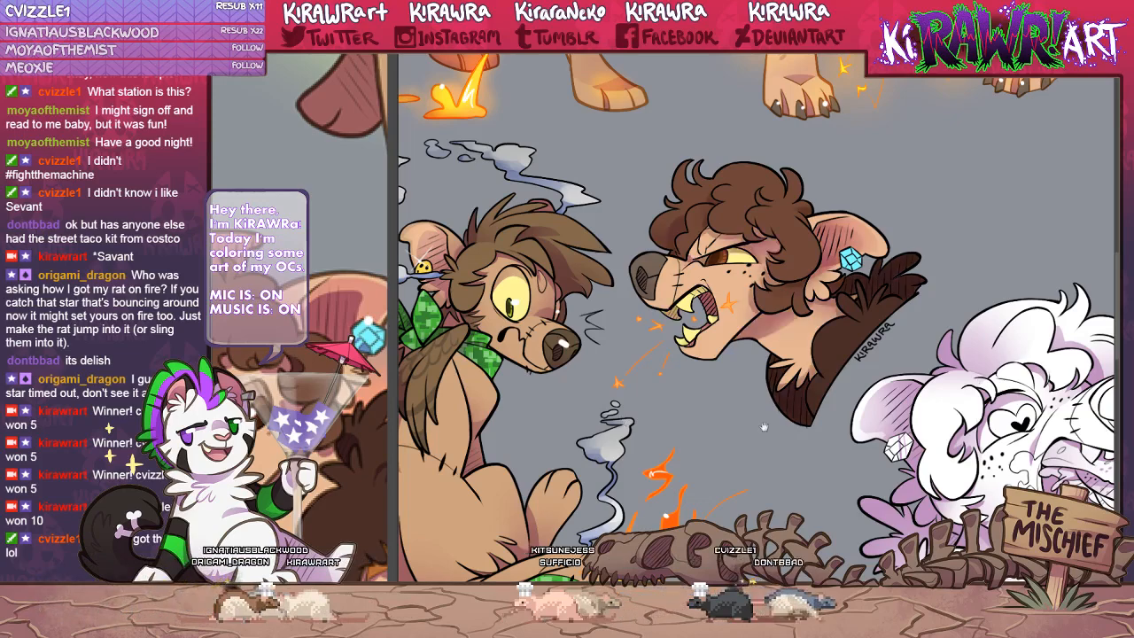
pyautogui.moveTo(763, 427); pyautogui.dragTo(803, 436)
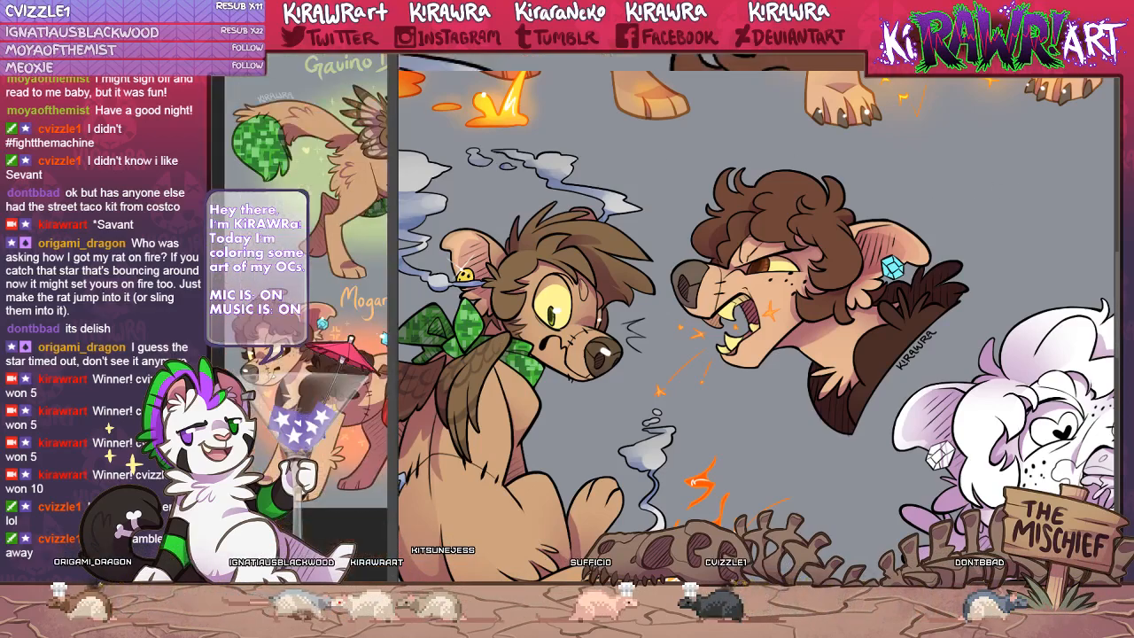
# Add white highlights to the snarling head's nose, eye, teeth and flying sparks, and a star-shaped glint on the ear gem.
pyautogui.hotkey('ctrl', '+')
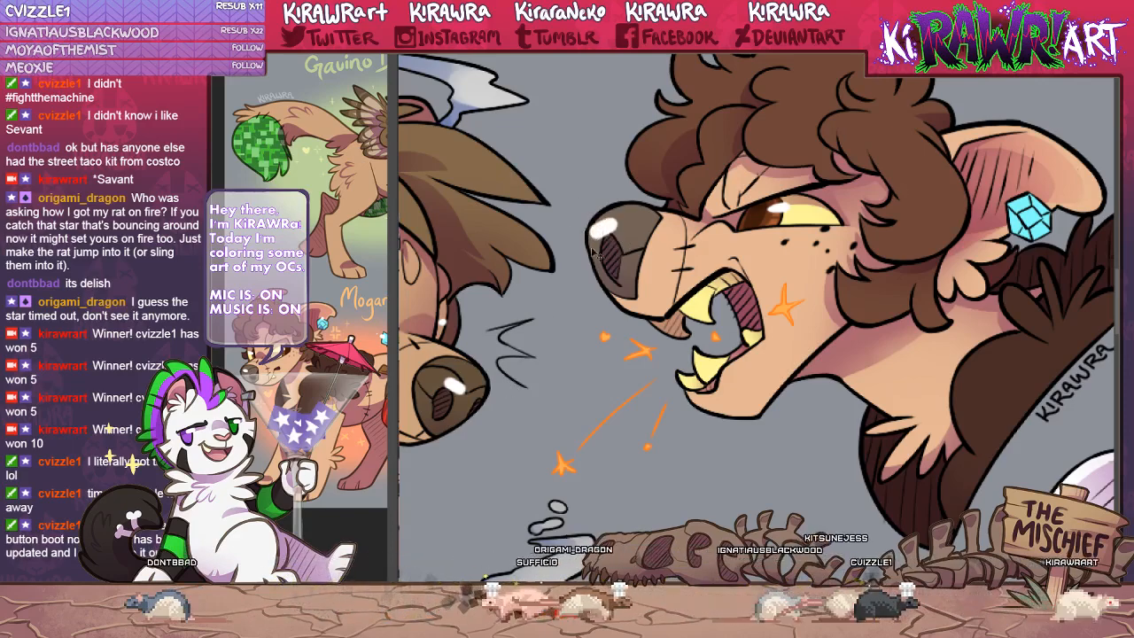
pyautogui.moveTo(607, 225); pyautogui.dragTo(591, 236)
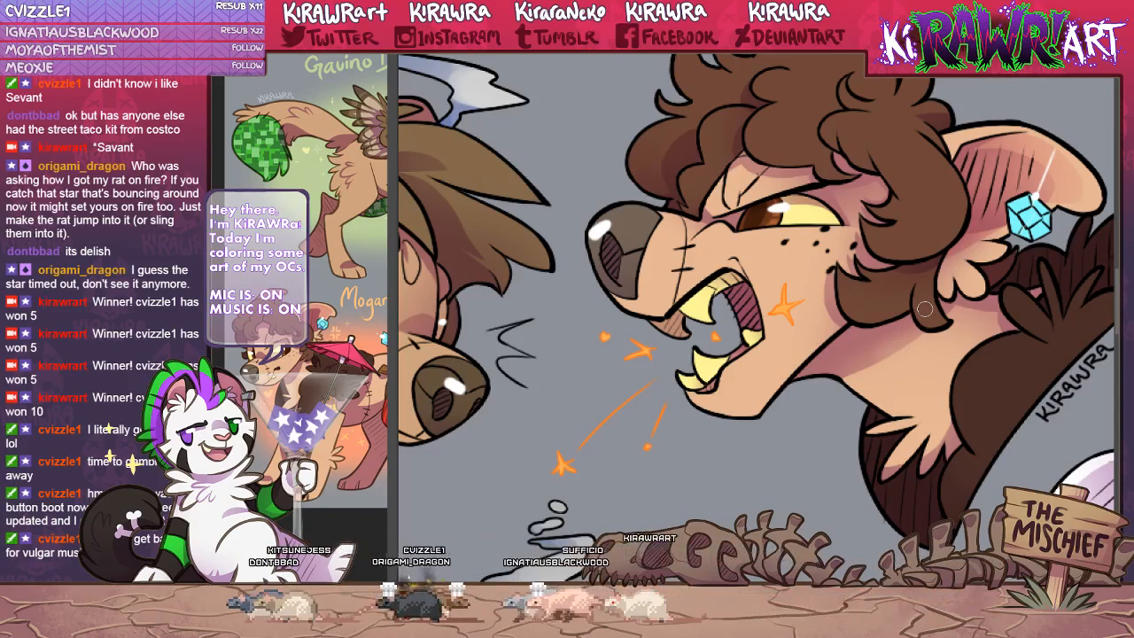
pyautogui.moveTo(951, 218); pyautogui.dragTo(846, 211)
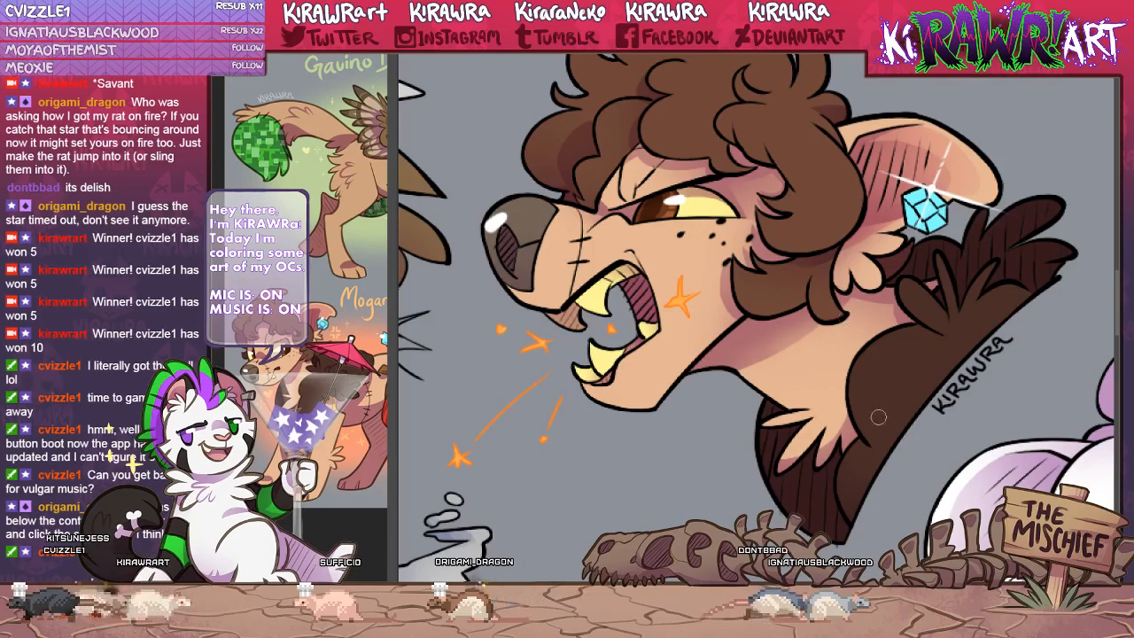
pyautogui.moveTo(806, 433); pyautogui.dragTo(810, 433)
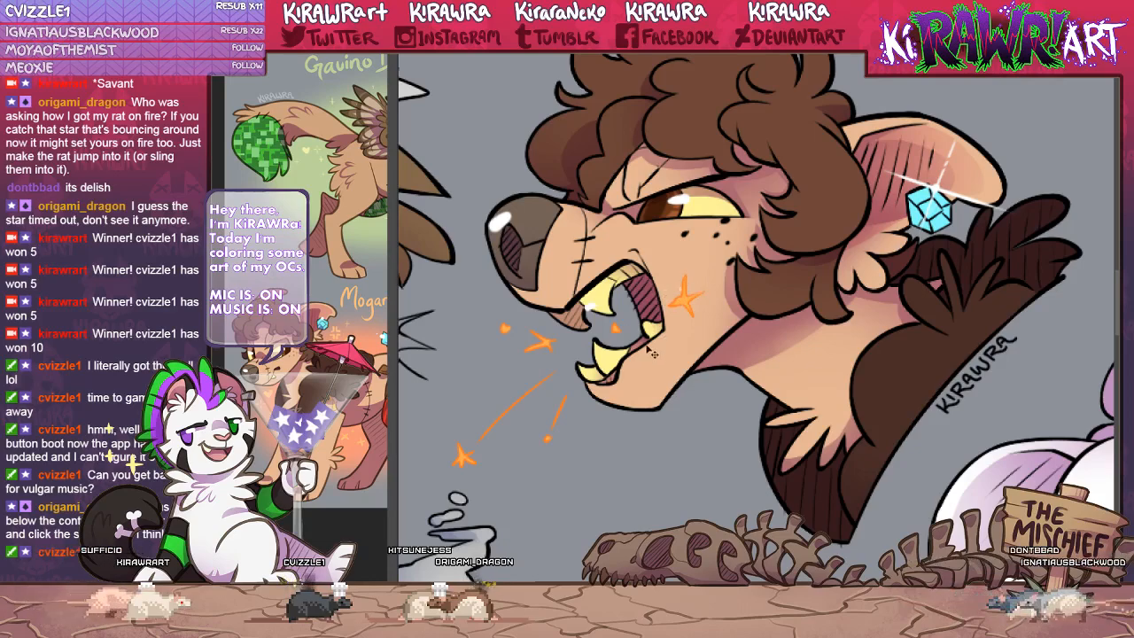
pyautogui.moveTo(621, 359); pyautogui.dragTo(639, 369)
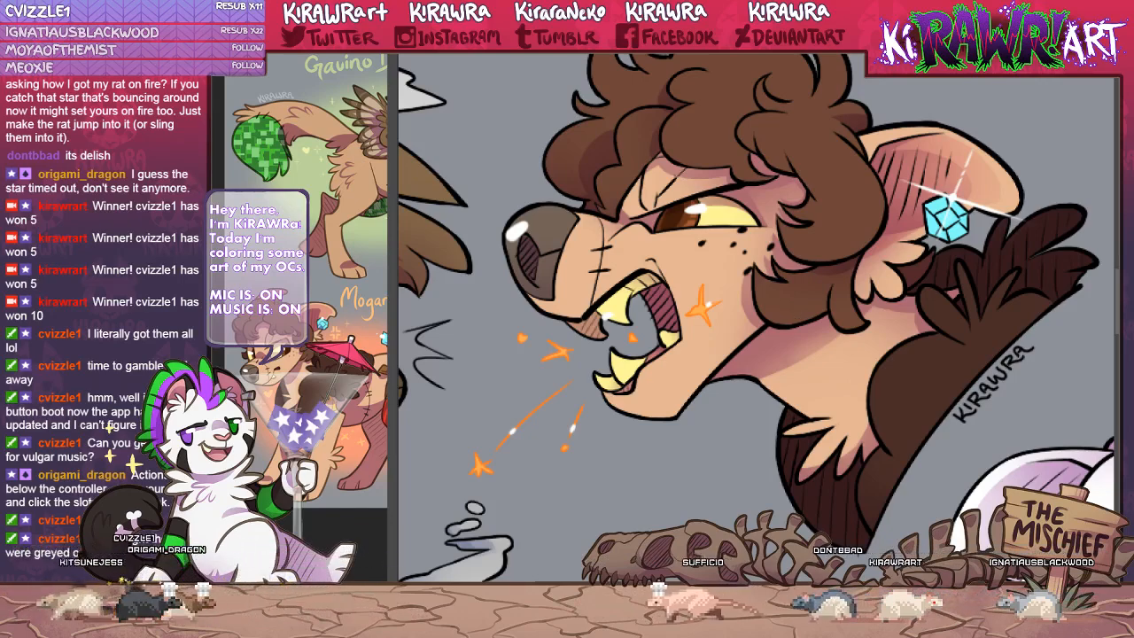
# Add orange firelight reflections to the tip of the snarling head's nose and its iris.
pyautogui.hotkey('ctrl', '-')
pyautogui.hotkey('ctrl', '-')
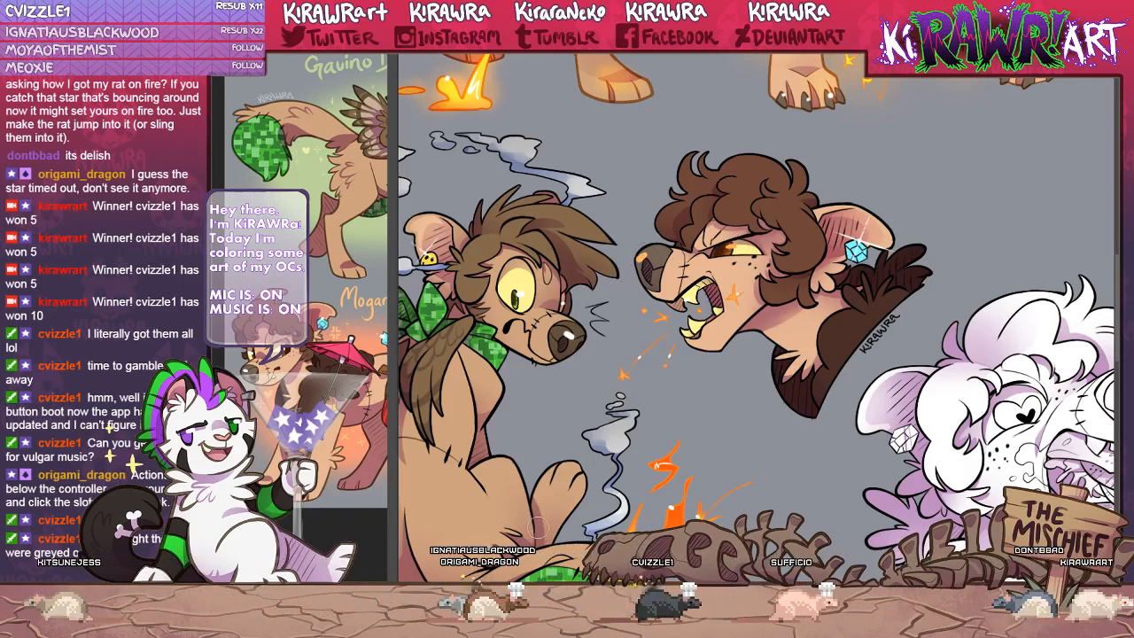
pyautogui.moveTo(667, 470); pyautogui.dragTo(721, 451)
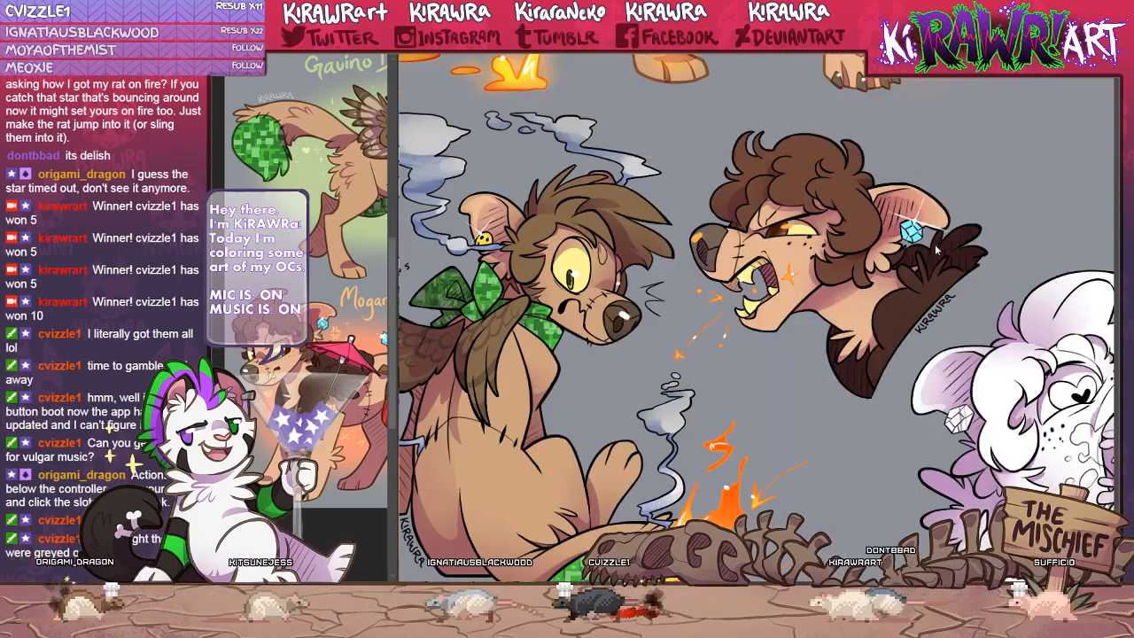
pyautogui.moveTo(855, 346)
pyautogui.mouseDown()
pyautogui.moveTo(746, 464)
pyautogui.moveTo(778, 476)
pyautogui.moveTo(833, 337)
pyautogui.mouseUp()
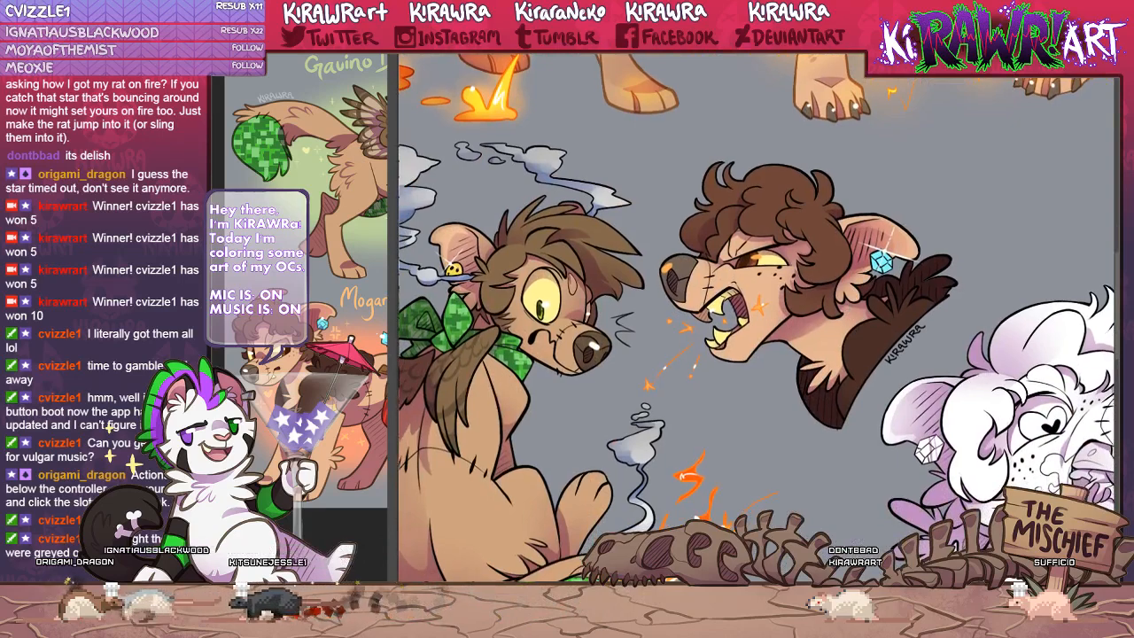
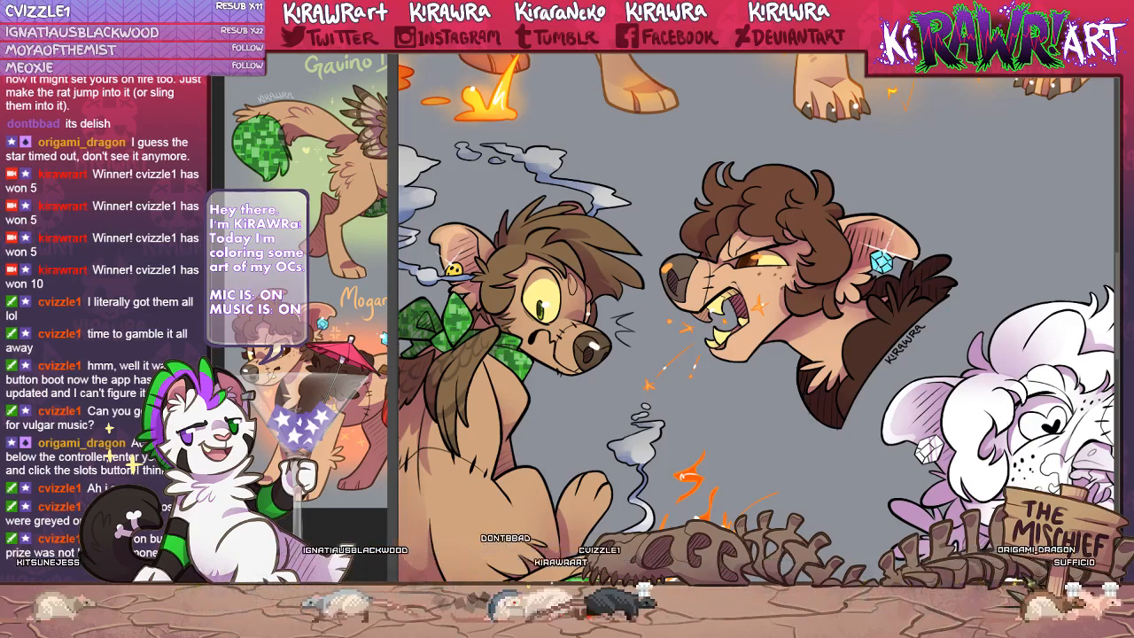
pyautogui.moveTo(666, 319); pyautogui.dragTo(679, 315)
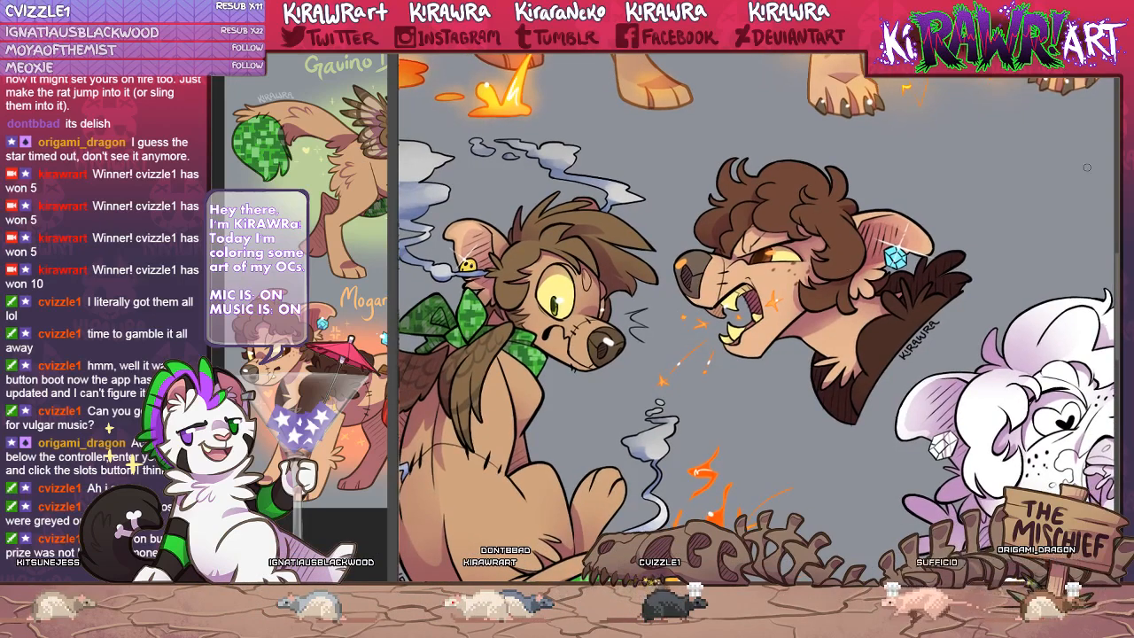
# Bring the burger-biting head into view and hide its purple shadow shading so only the line art over white remains.
pyautogui.hotkey('ctrl', '-')
pyautogui.moveTo(779, 300); pyautogui.dragTo(689, 234)
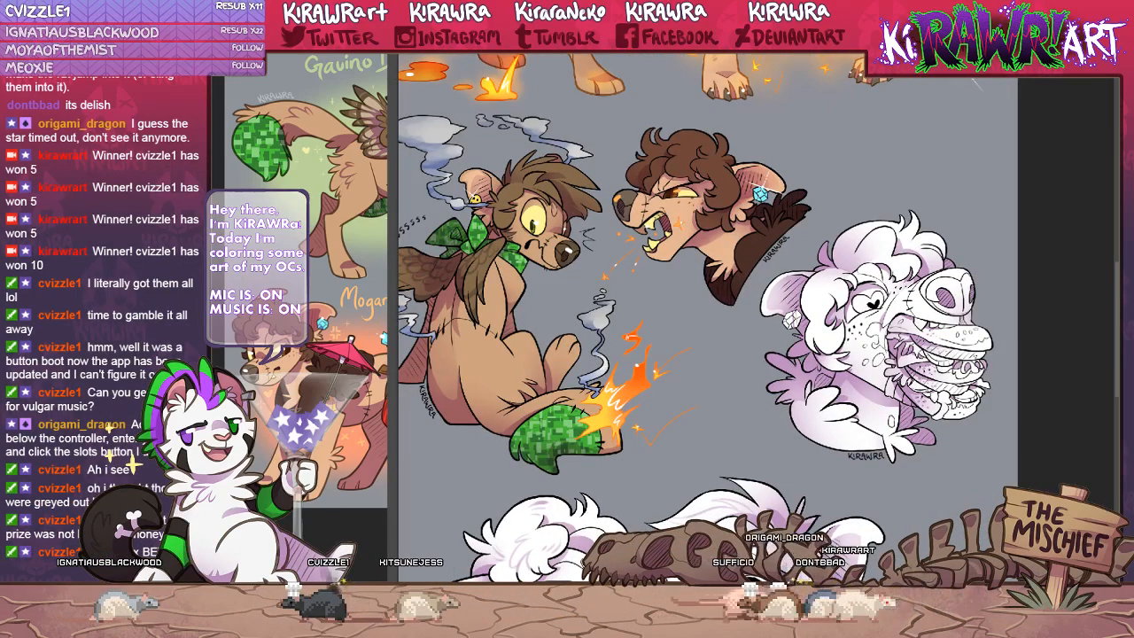
pyautogui.moveTo(891, 421); pyautogui.dragTo(884, 419)
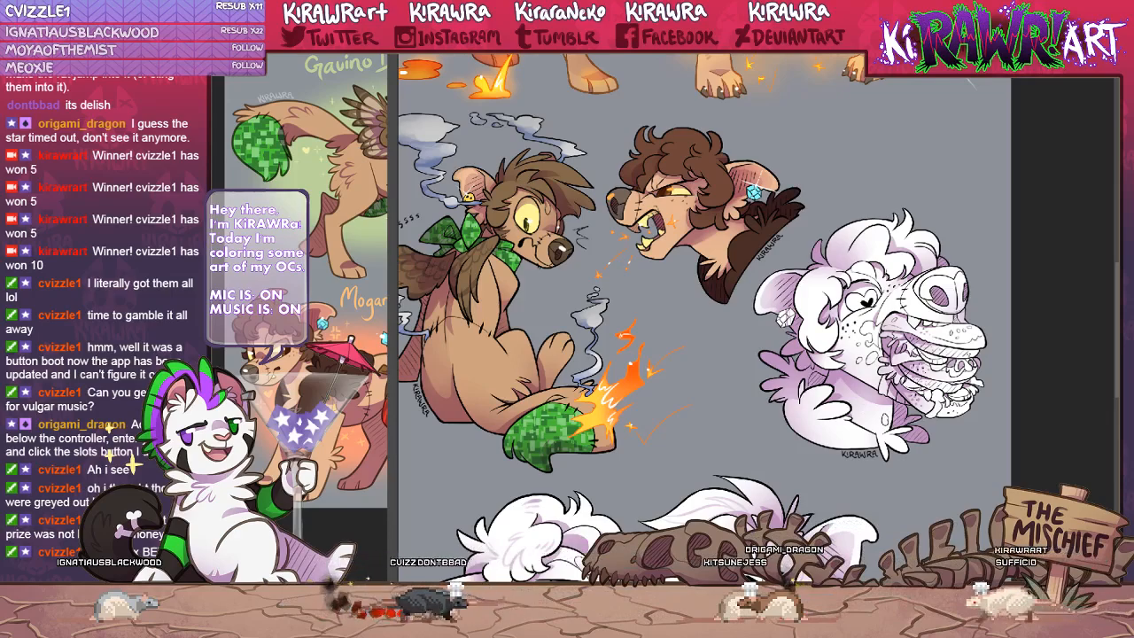
pyautogui.moveTo(1002, 464); pyautogui.dragTo(921, 441)
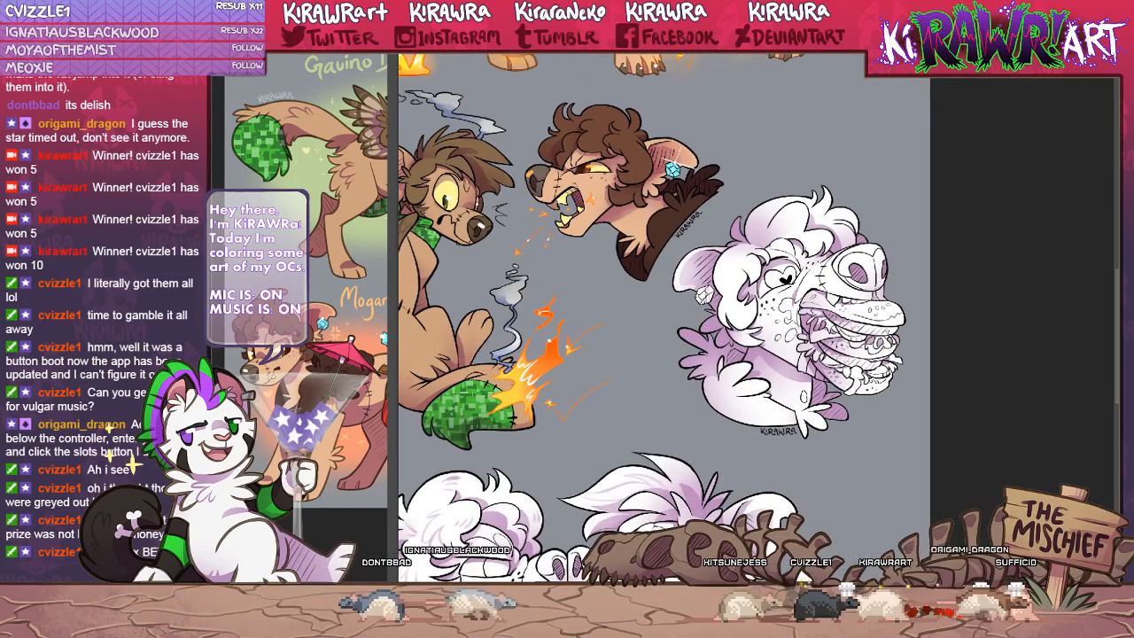
pyautogui.click(1114, 497)
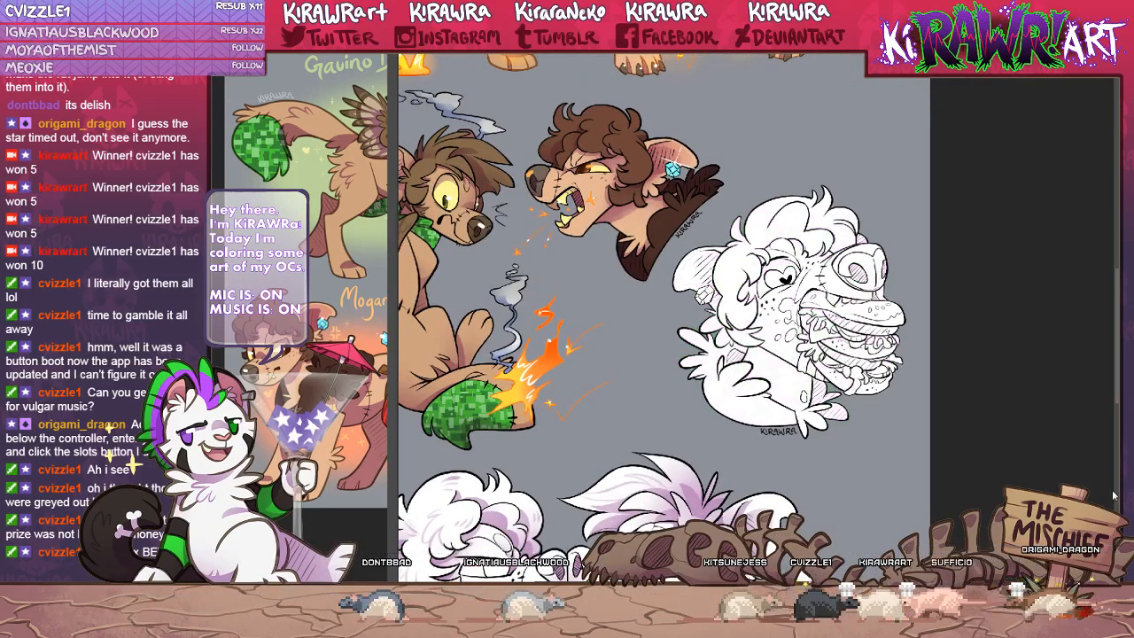
# Select the burger-biting head's top hair above the eye and snout, paint it medium brown and clear the selection.
pyautogui.hotkey('ctrl', '+')
pyautogui.hotkey('ctrl', '+')
pyautogui.hotkey('ctrl', '+')
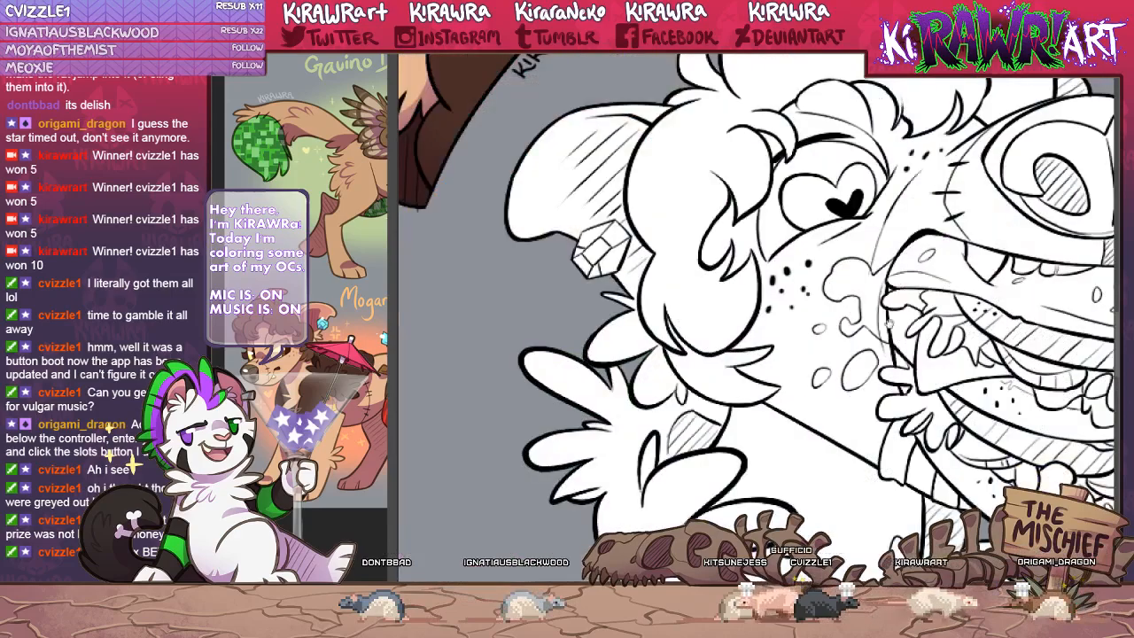
pyautogui.moveTo(824, 292); pyautogui.dragTo(684, 336)
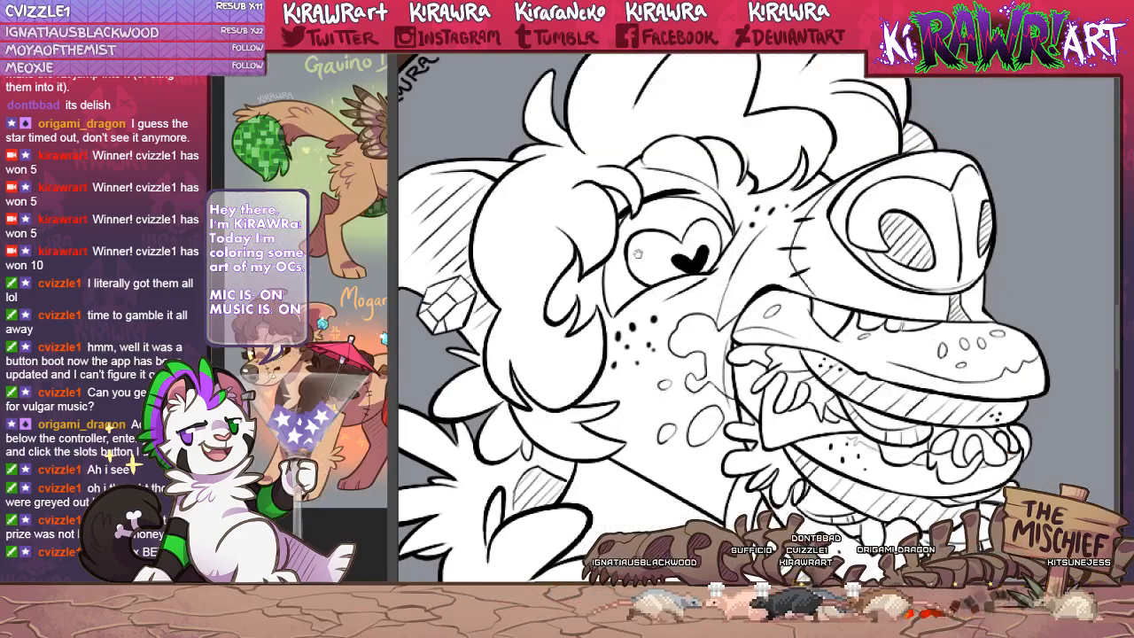
pyautogui.moveTo(637, 255); pyautogui.dragTo(694, 400)
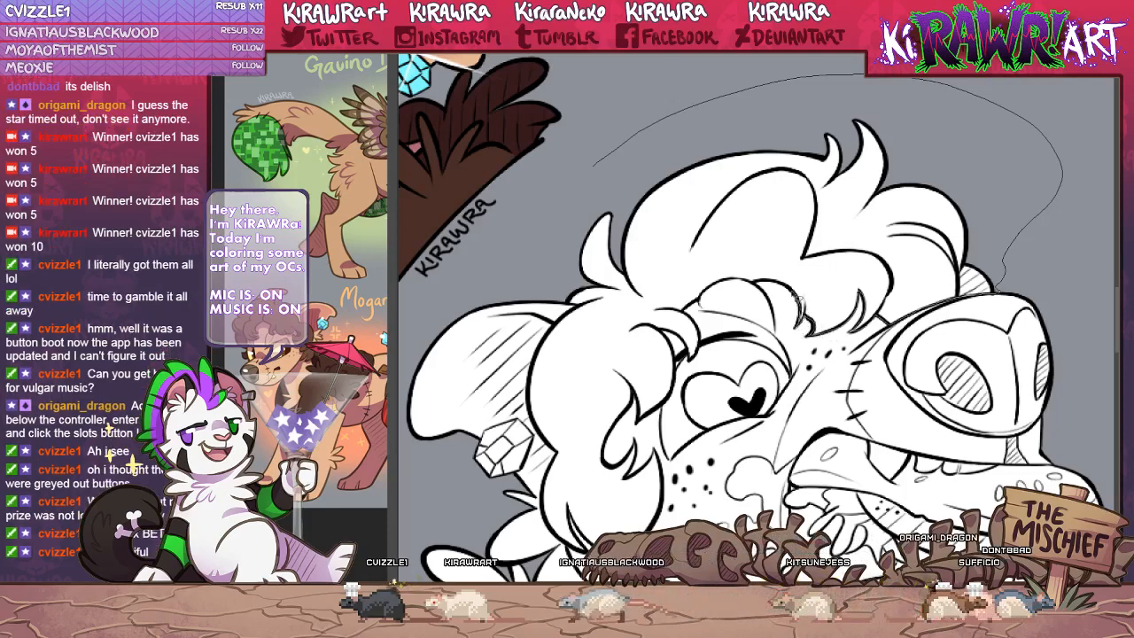
pyautogui.moveTo(755, 288); pyautogui.dragTo(578, 153)
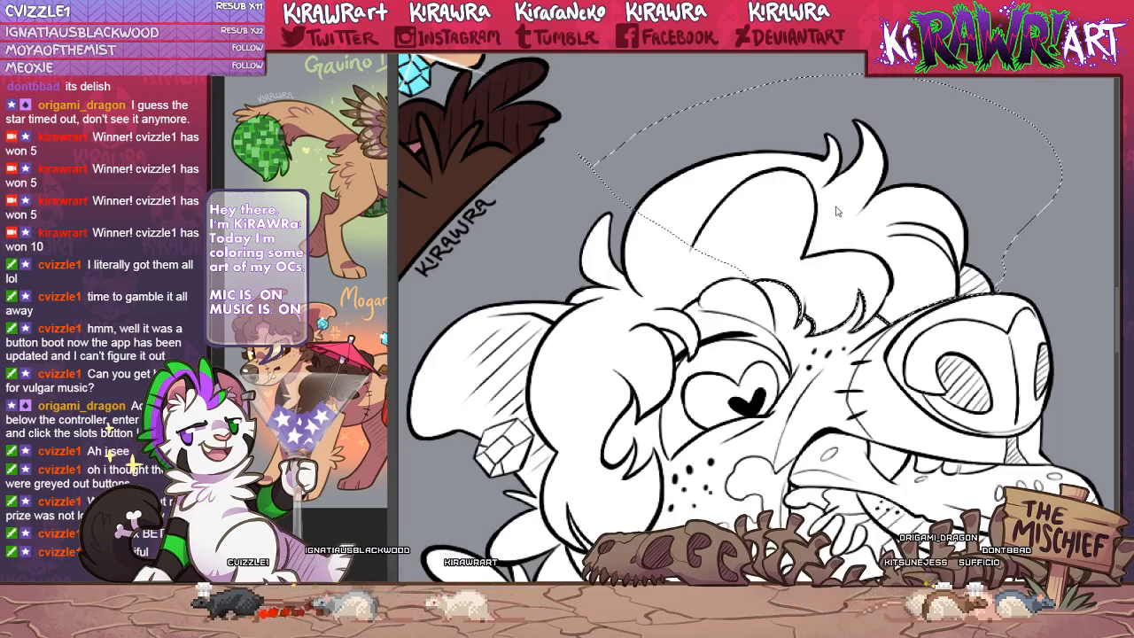
pyautogui.press('b')
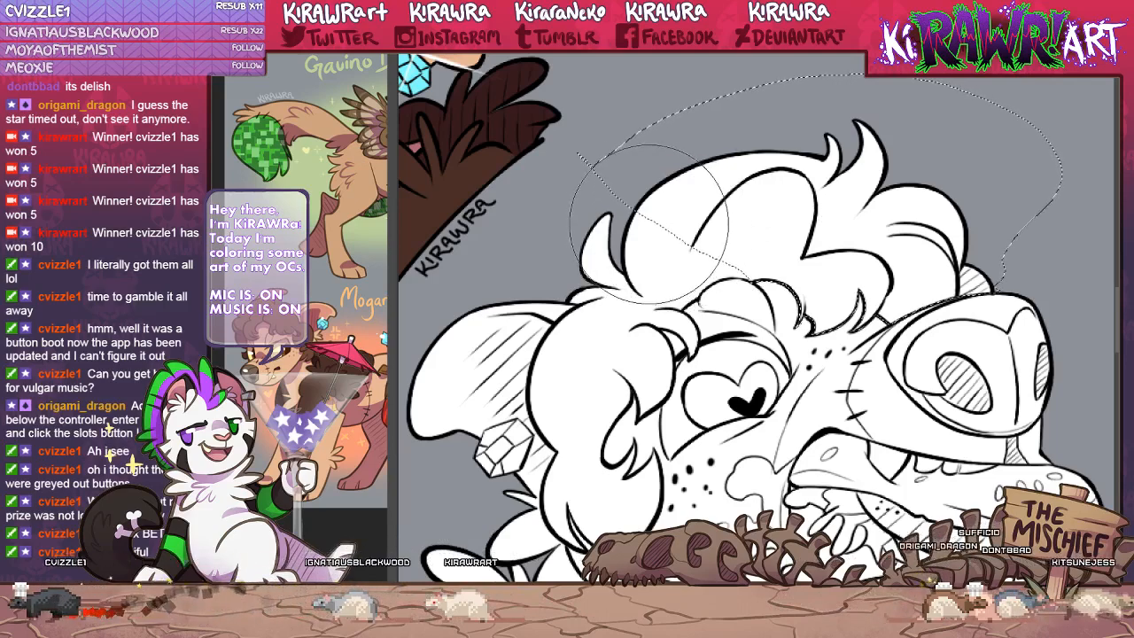
pyautogui.moveTo(650, 226)
pyautogui.mouseDown()
pyautogui.moveTo(620, 208)
pyautogui.moveTo(693, 177)
pyautogui.moveTo(975, 195)
pyautogui.moveTo(1035, 310)
pyautogui.mouseUp()
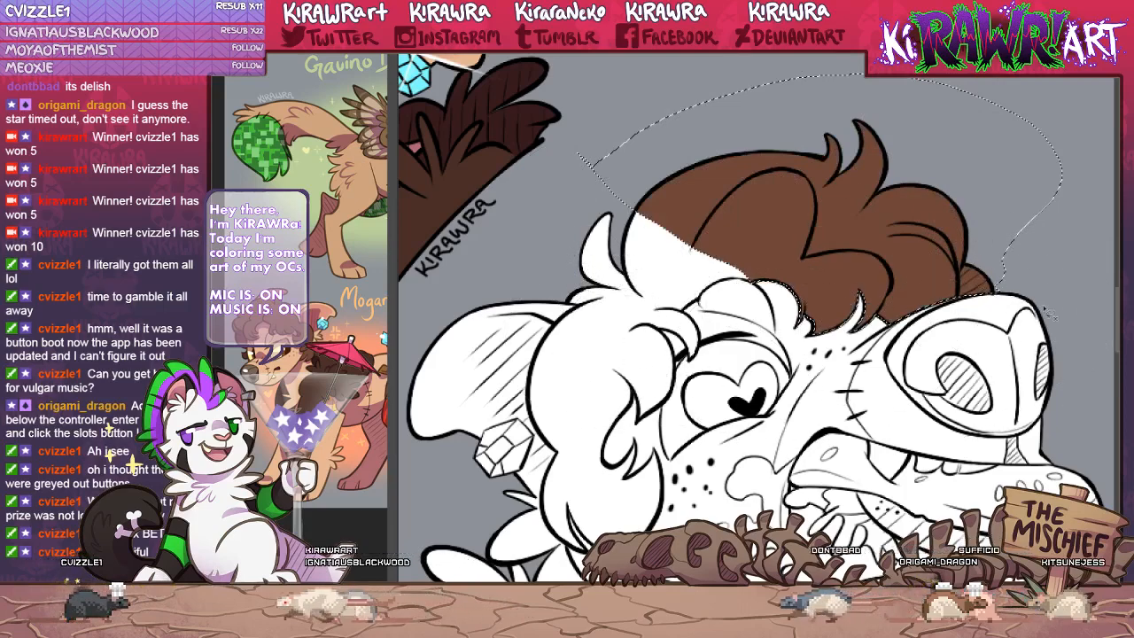
pyautogui.hotkey('ctrl', 'd')
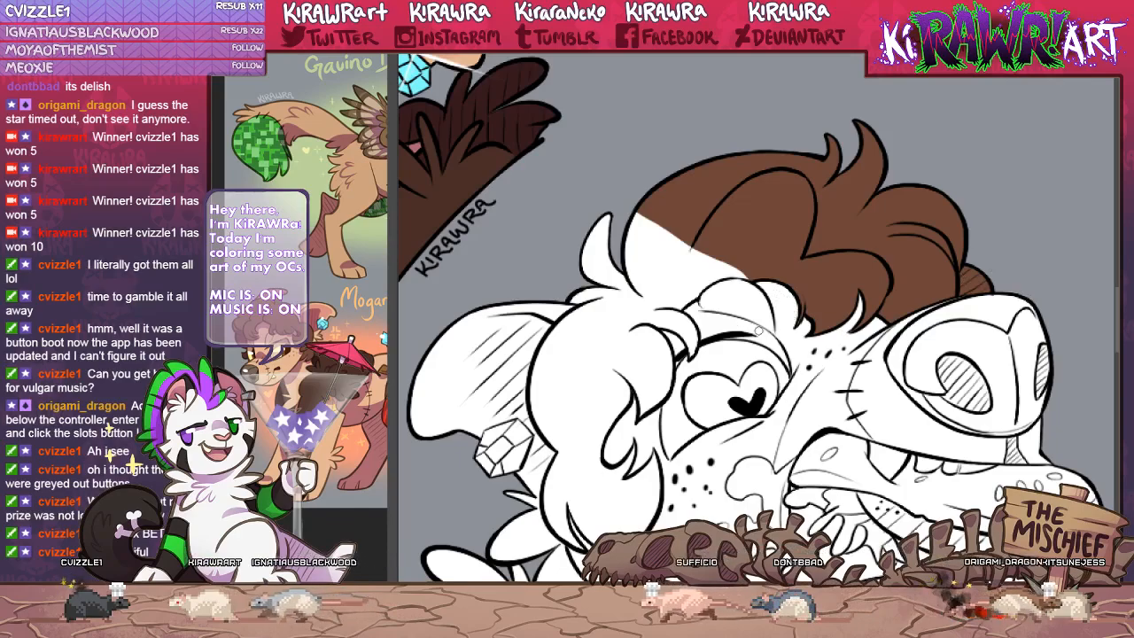
# Select the back of the burger-biting head's hair down to the curl beside the eye and paint it medium brown.
pyautogui.scroll(-3, 791, 304)
pyautogui.scroll(-1, 700, 293)
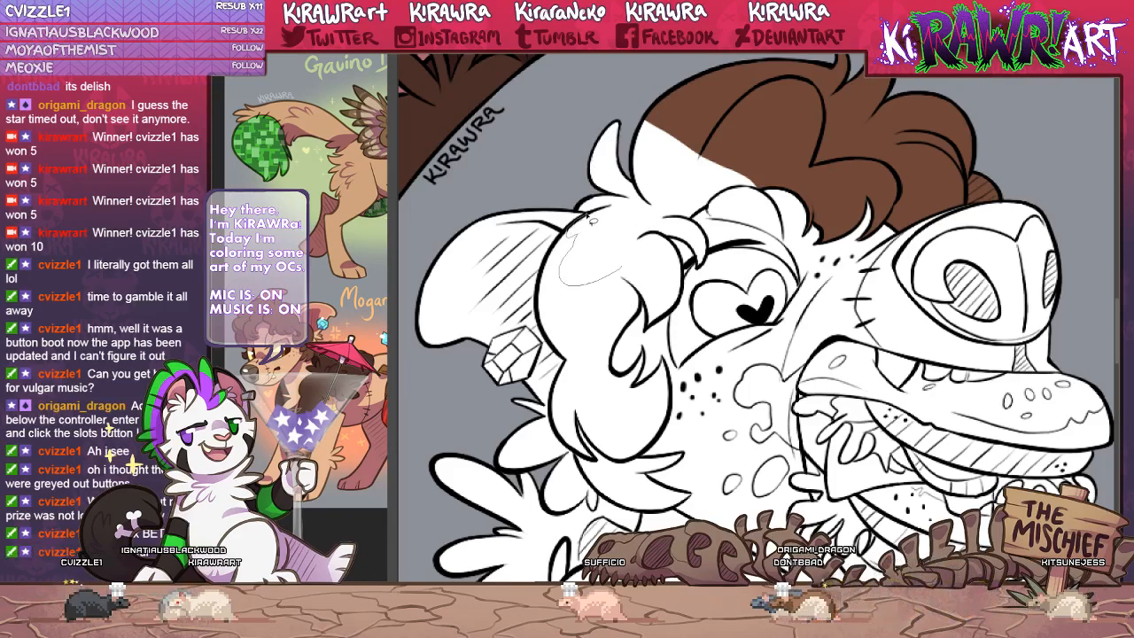
pyautogui.moveTo(562, 157)
pyautogui.mouseDown()
pyautogui.moveTo(627, 95)
pyautogui.moveTo(754, 124)
pyautogui.mouseUp()
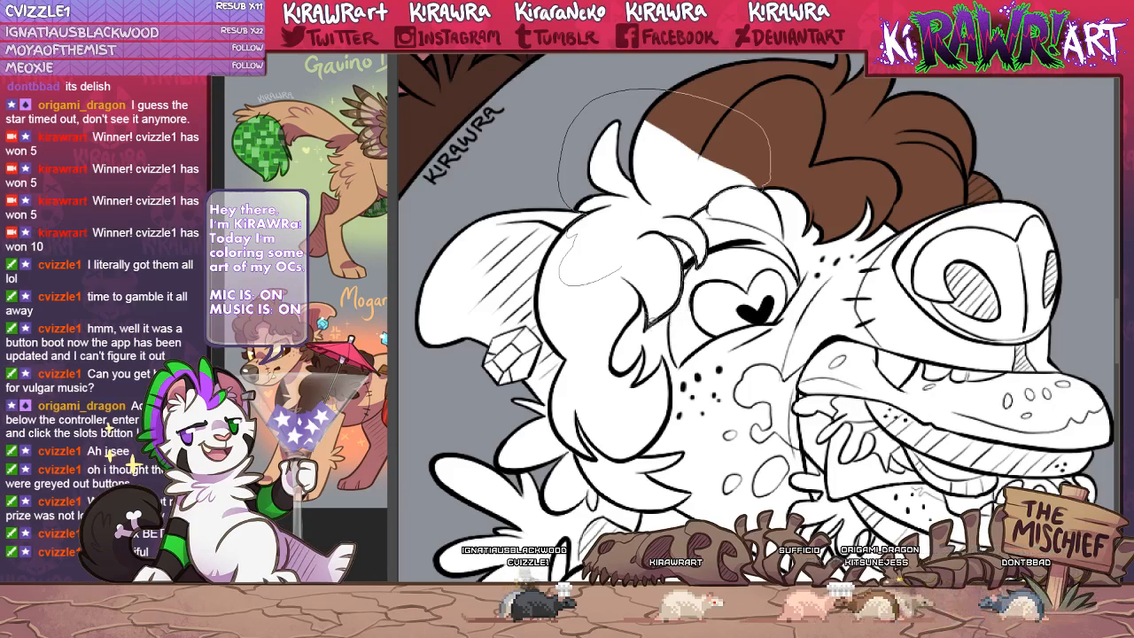
pyautogui.moveTo(644, 181)
pyautogui.mouseDown()
pyautogui.moveTo(534, 263)
pyautogui.moveTo(732, 194)
pyautogui.moveTo(713, 239)
pyautogui.mouseUp()
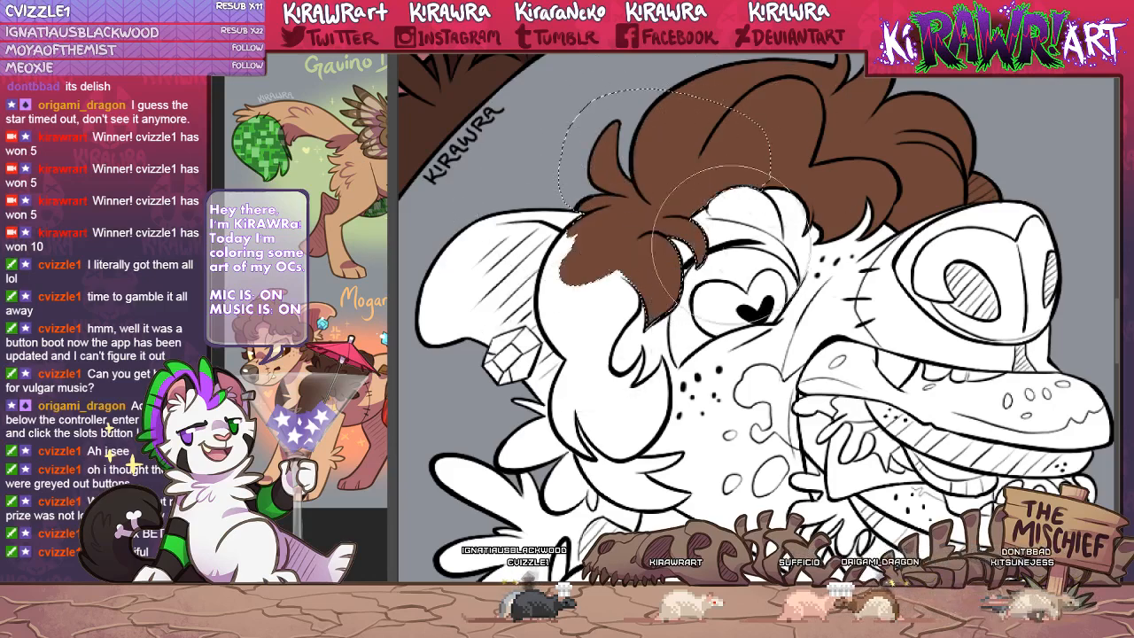
# Paint the long hair lock between the ear and cheek medium brown, then outline its inner notch and clear the selection.
pyautogui.moveTo(594, 373); pyautogui.dragTo(607, 265)
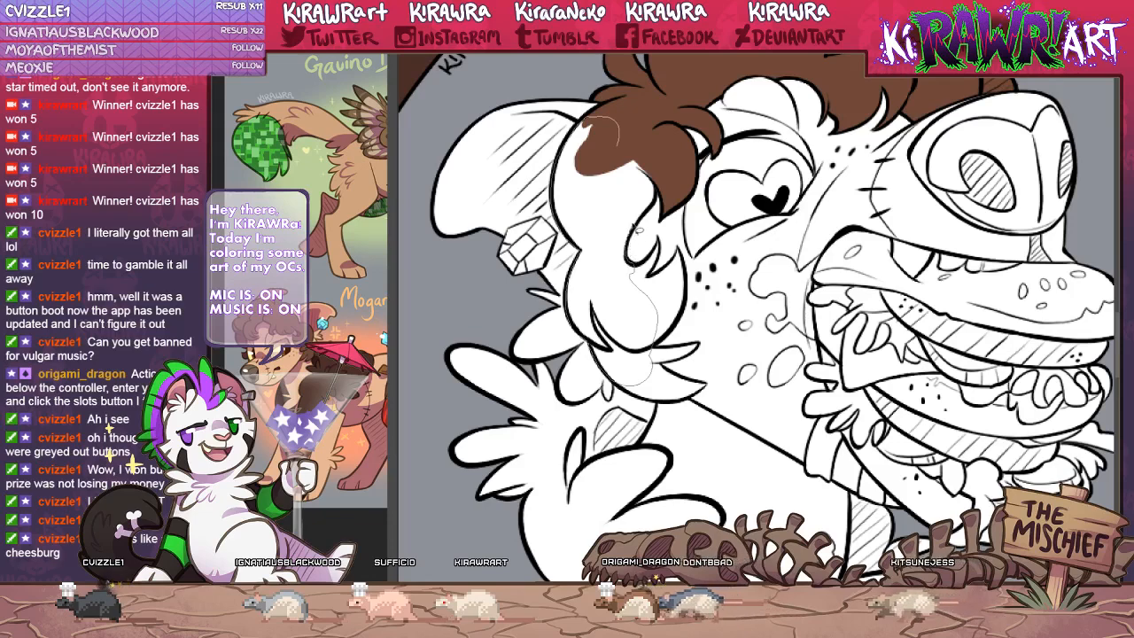
pyautogui.moveTo(623, 128)
pyautogui.mouseDown()
pyautogui.moveTo(611, 248)
pyautogui.moveTo(625, 364)
pyautogui.mouseUp()
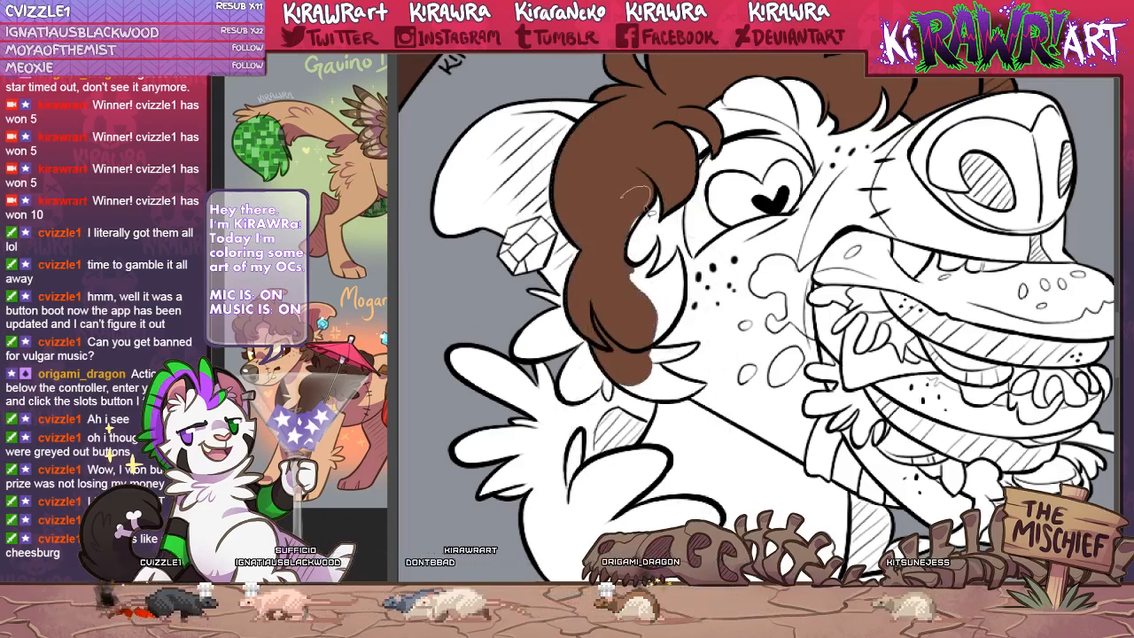
pyautogui.moveTo(652, 214)
pyautogui.mouseDown()
pyautogui.moveTo(623, 209)
pyautogui.moveTo(676, 228)
pyautogui.mouseUp()
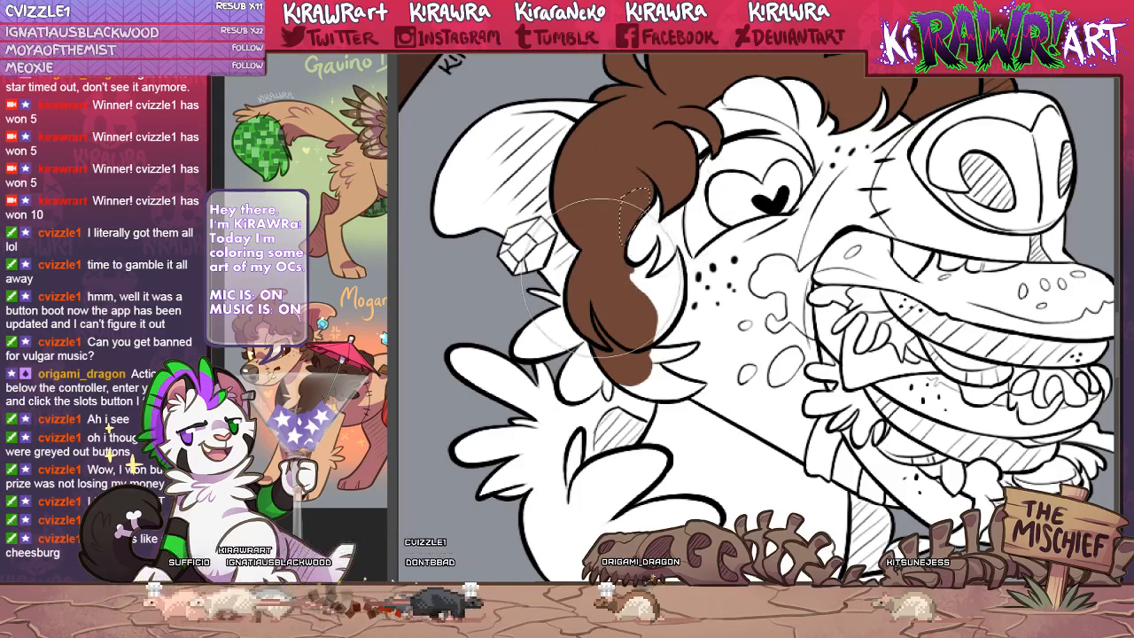
pyautogui.hotkey('ctrl', 'd')
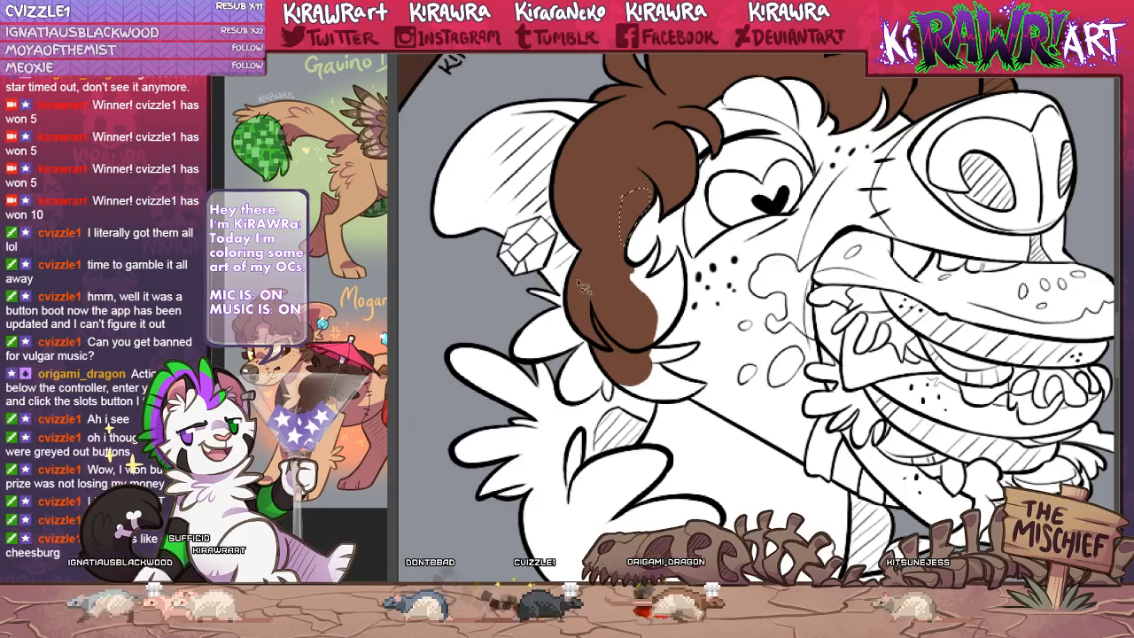
# Select the unpainted cheek-side edge of the hair lock with its upper pointed tip and fill it medium brown.
pyautogui.moveTo(647, 286); pyautogui.dragTo(631, 262)
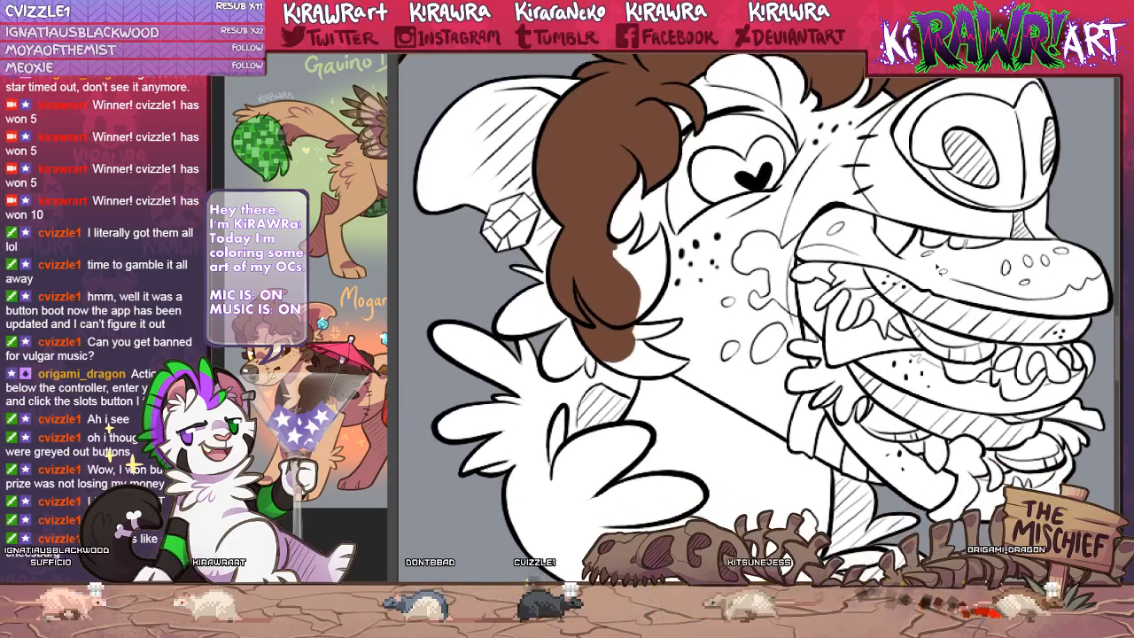
pyautogui.hotkey('ctrl', '+')
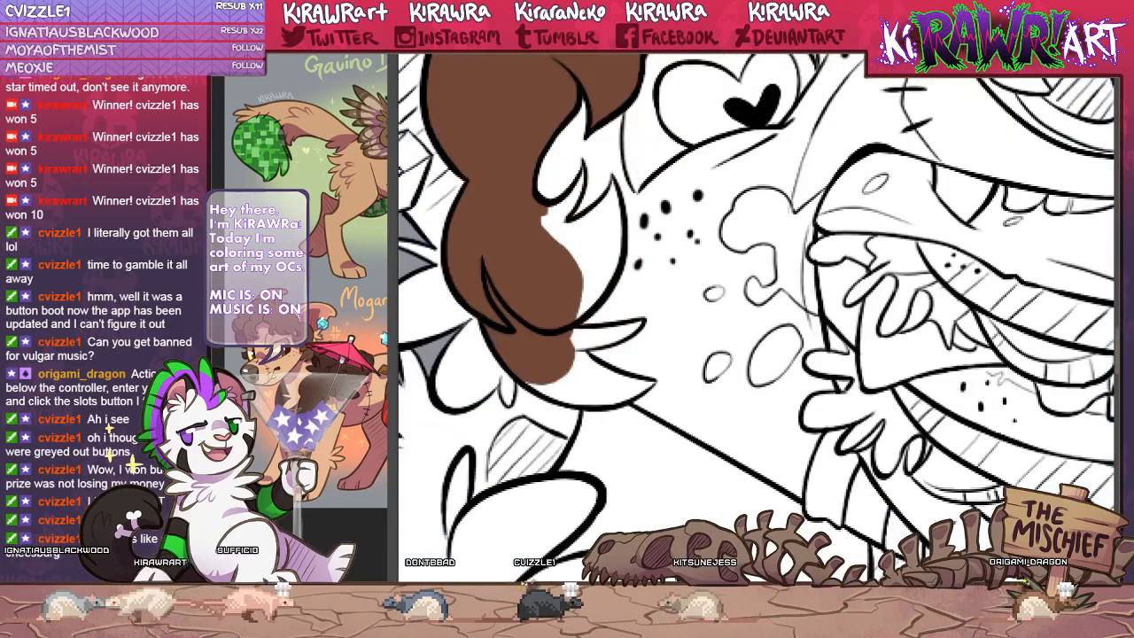
pyautogui.moveTo(538, 271)
pyautogui.mouseDown()
pyautogui.moveTo(583, 321)
pyautogui.moveTo(591, 264)
pyautogui.mouseUp()
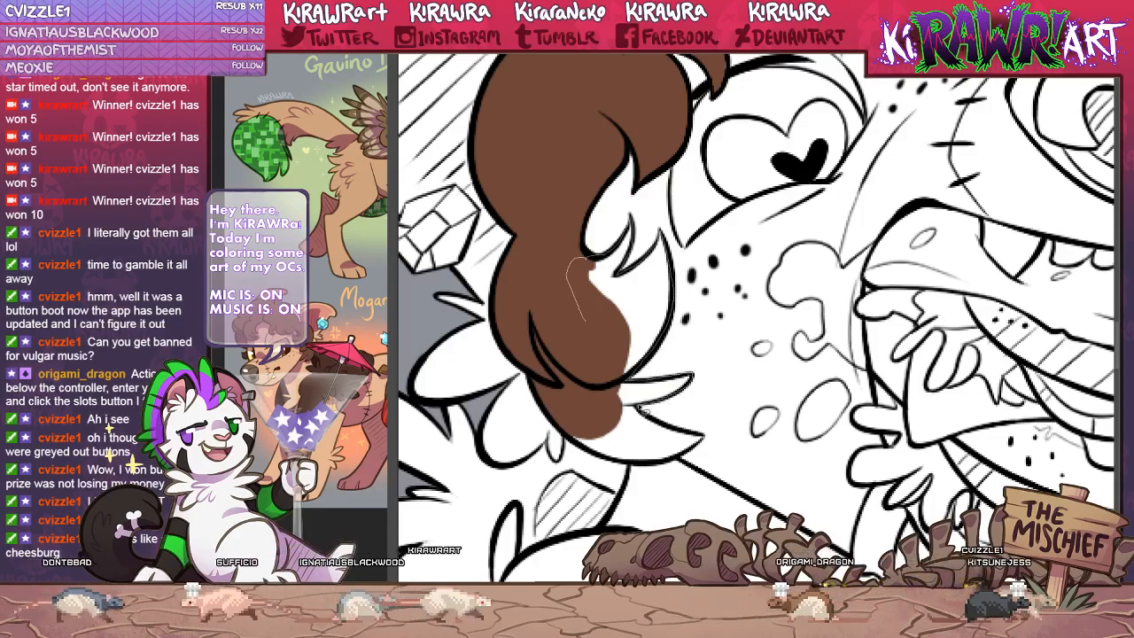
pyautogui.moveTo(602, 408); pyautogui.dragTo(574, 339)
pyautogui.press('b')
pyautogui.moveTo(660, 305); pyautogui.dragTo(620, 363)
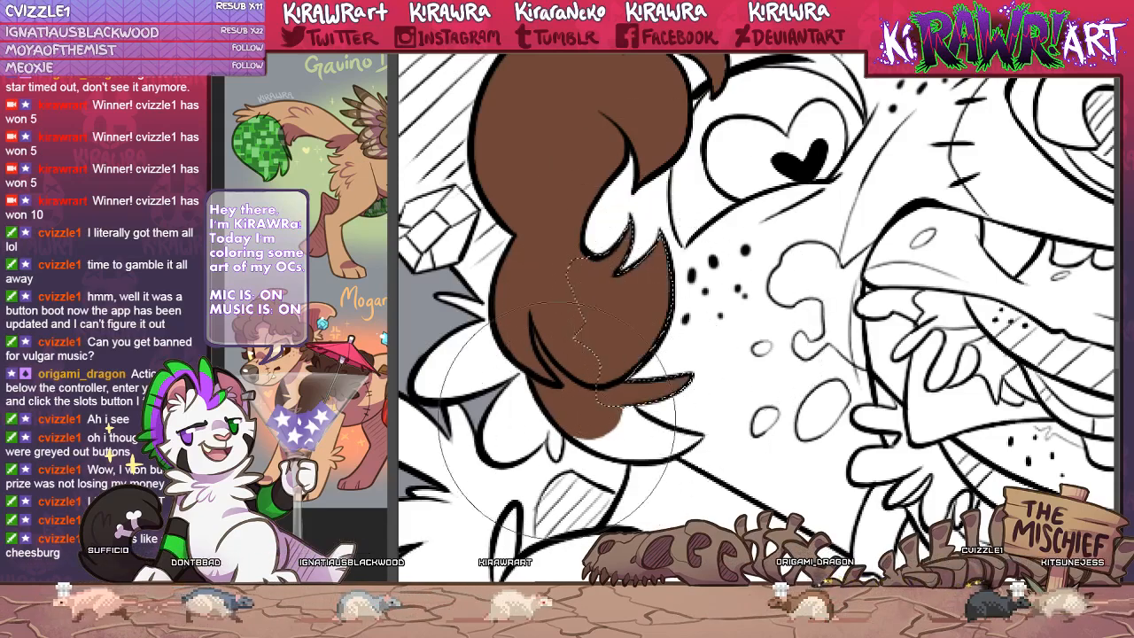
# Select the lowest pointed tip of the hair lock, fill it medium brown and clear the selection.
pyautogui.press('l')
pyautogui.moveTo(660, 398); pyautogui.dragTo(663, 346)
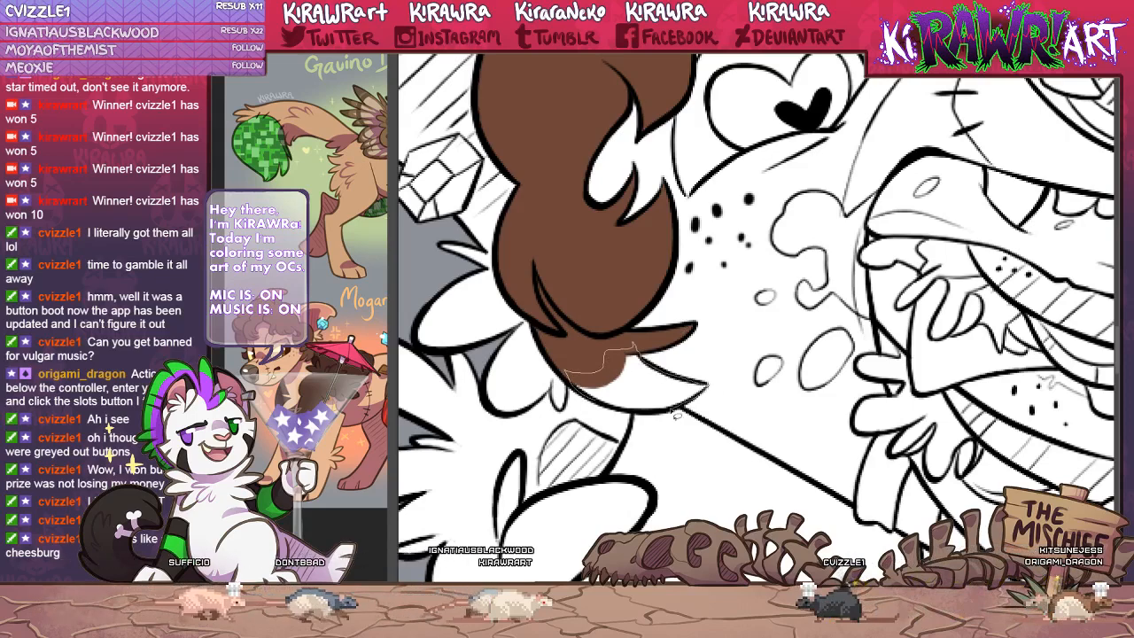
pyautogui.moveTo(671, 409)
pyautogui.mouseDown()
pyautogui.moveTo(601, 400)
pyautogui.moveTo(567, 372)
pyautogui.mouseUp()
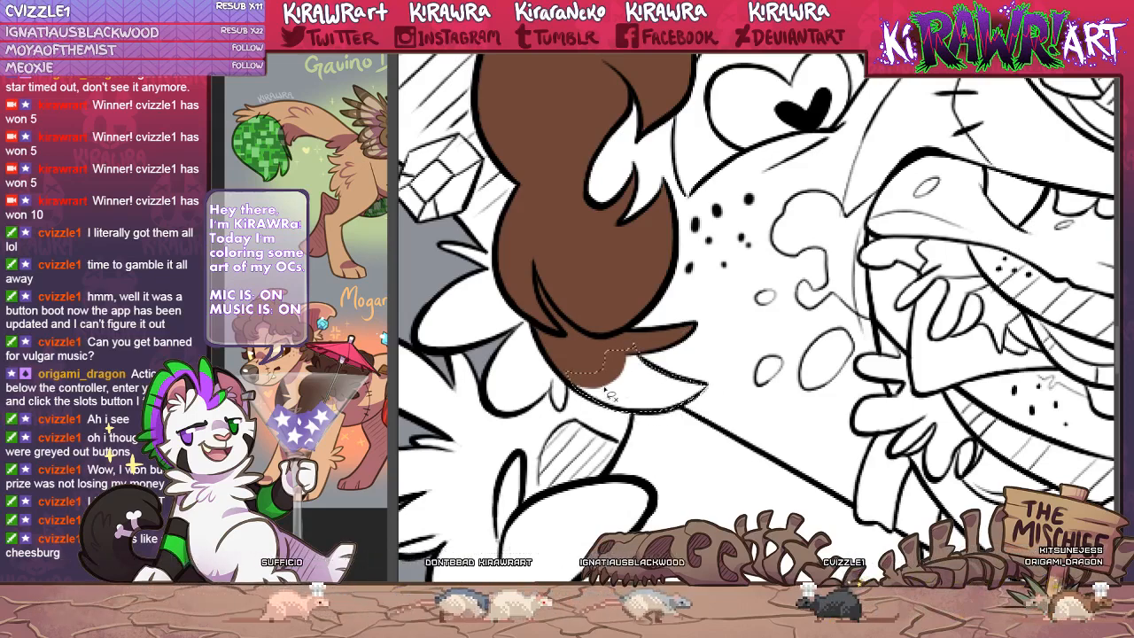
pyautogui.press('b')
pyautogui.click(636, 388)
pyautogui.hotkey('ctrl', 'd')
pyautogui.press('l')
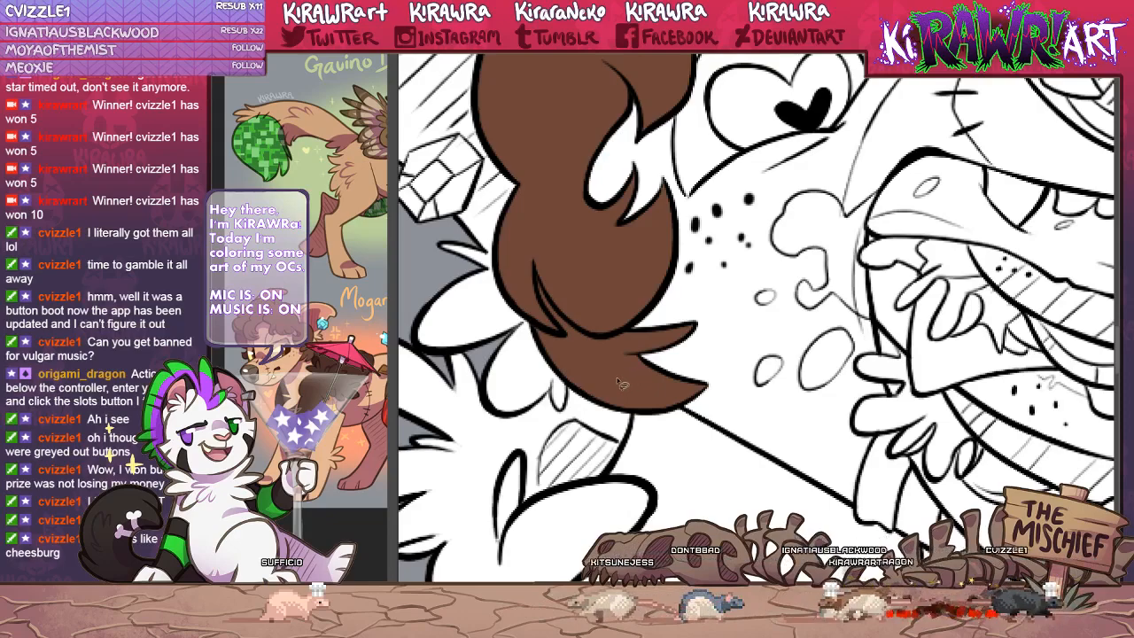
# Select the upper neck fur tufts behind the jaw, including the hatched patch, and paint them dark brown.
pyautogui.moveTo(672, 409); pyautogui.dragTo(749, 354)
pyautogui.moveTo(696, 427); pyautogui.dragTo(699, 402)
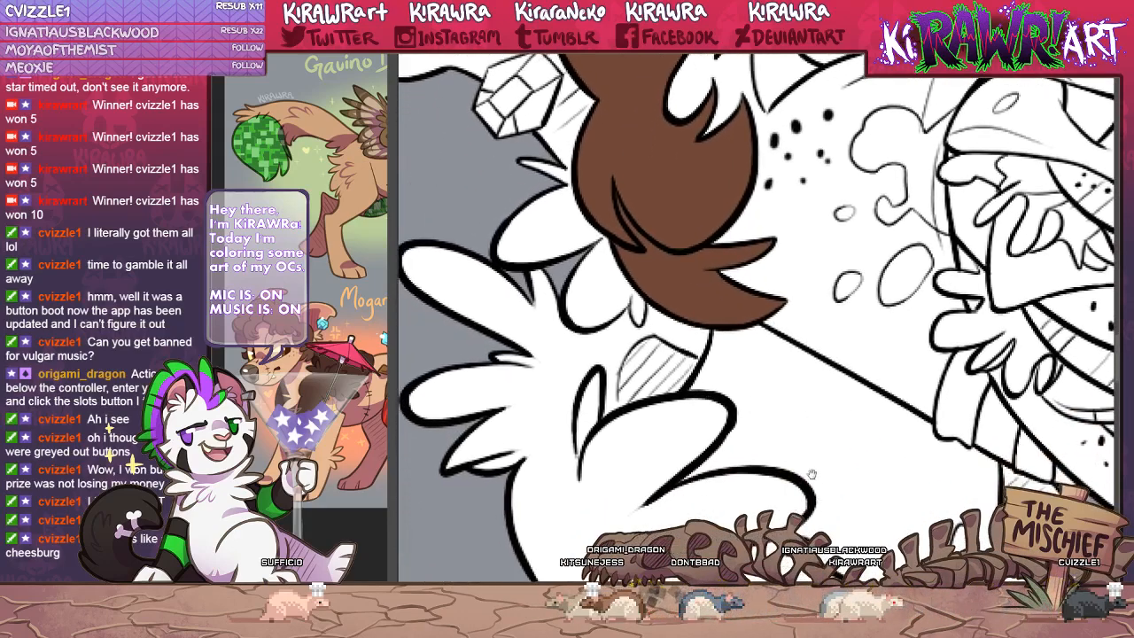
pyautogui.moveTo(812, 474); pyautogui.dragTo(776, 382)
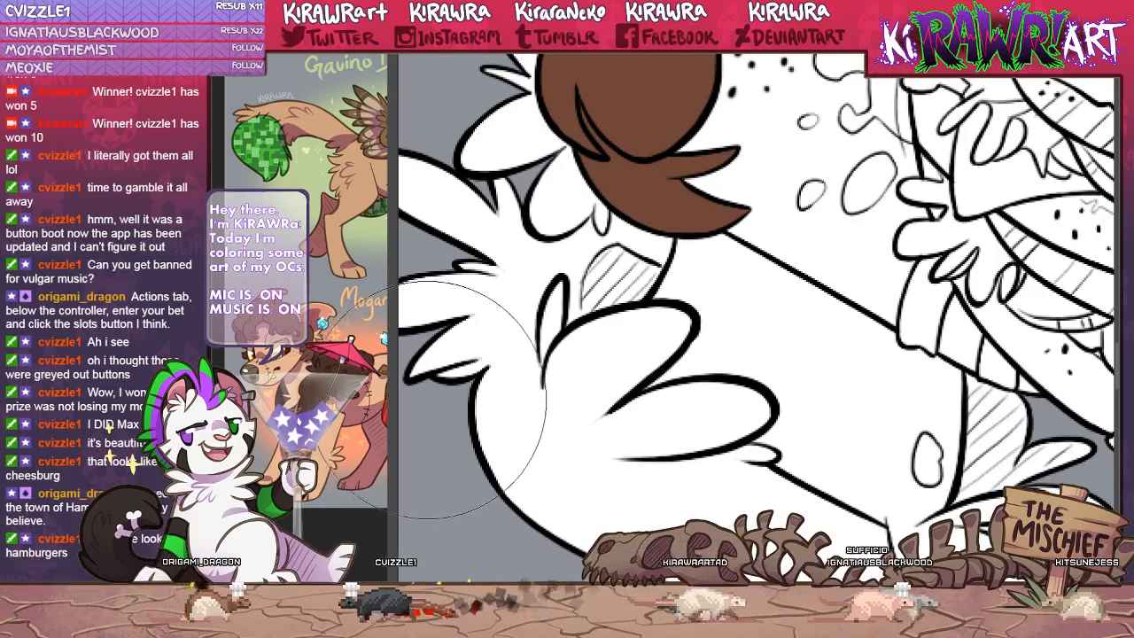
pyautogui.moveTo(589, 337); pyautogui.dragTo(721, 406)
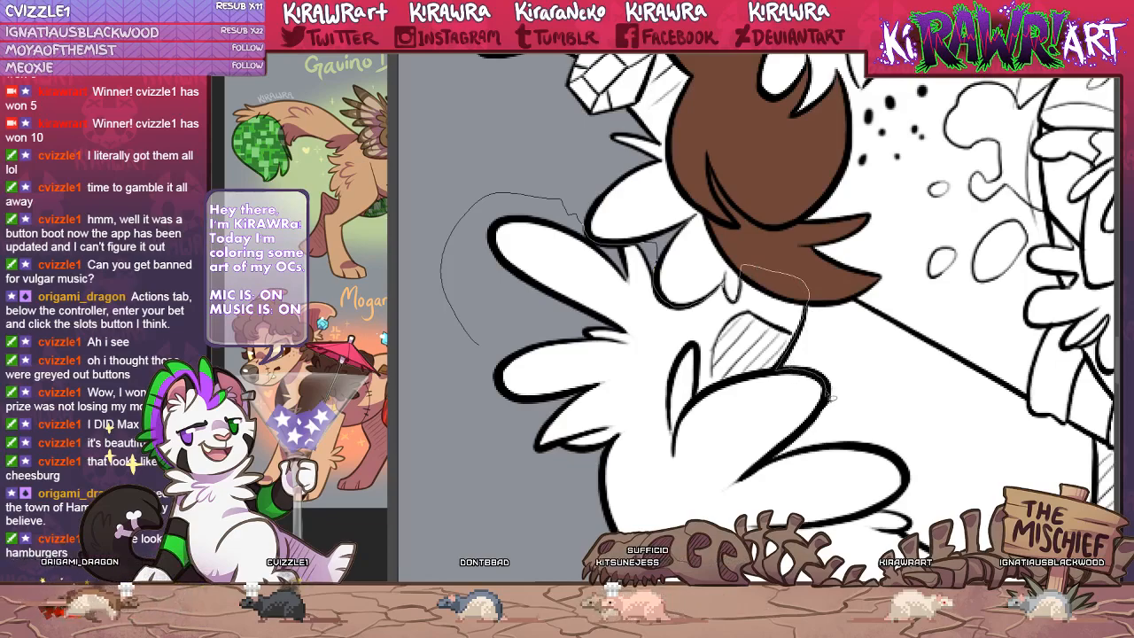
pyautogui.moveTo(828, 392)
pyautogui.mouseDown()
pyautogui.moveTo(801, 432)
pyautogui.moveTo(699, 505)
pyautogui.moveTo(477, 411)
pyautogui.moveTo(478, 344)
pyautogui.mouseUp()
pyautogui.press('b')
pyautogui.moveTo(496, 275)
pyautogui.mouseDown()
pyautogui.moveTo(497, 324)
pyautogui.moveTo(585, 328)
pyautogui.mouseUp()
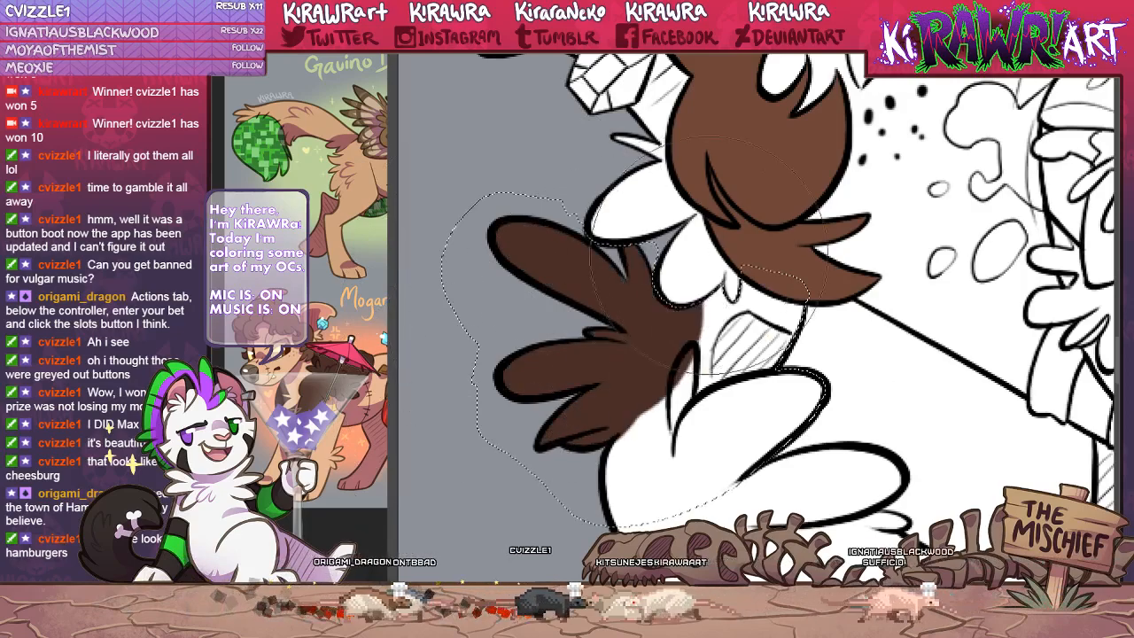
pyautogui.moveTo(704, 266); pyautogui.dragTo(736, 443)
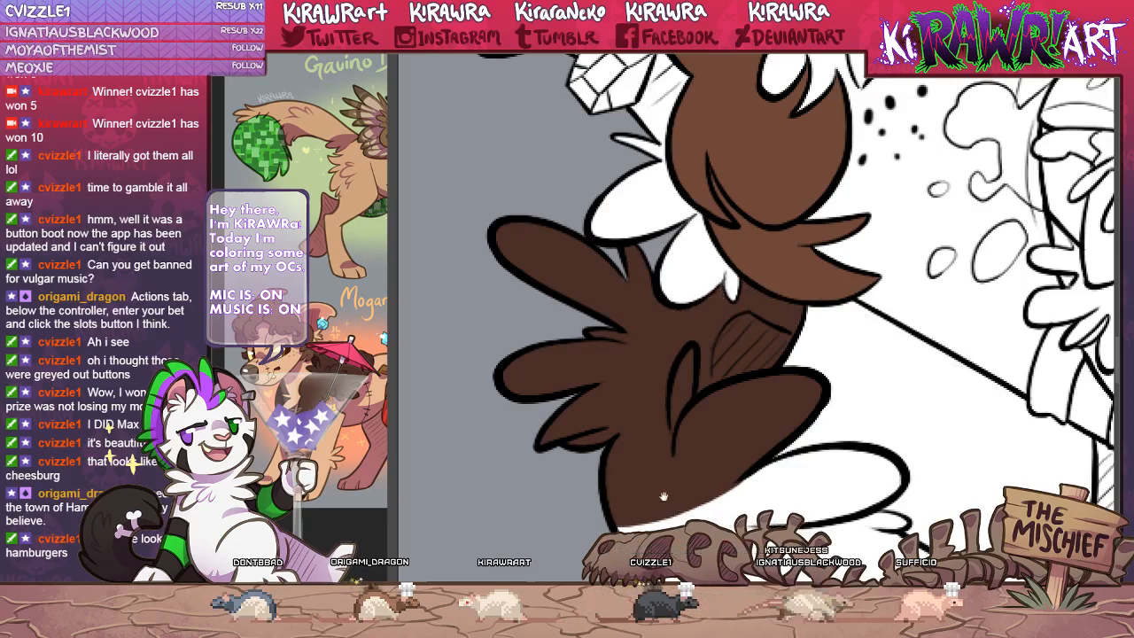
# Select the lower neck fur with its rounded tuft, paint it dark brown using a larger brush and clear the selection.
pyautogui.moveTo(664, 497); pyautogui.dragTo(489, 349)
pyautogui.moveTo(599, 385); pyautogui.dragTo(653, 399)
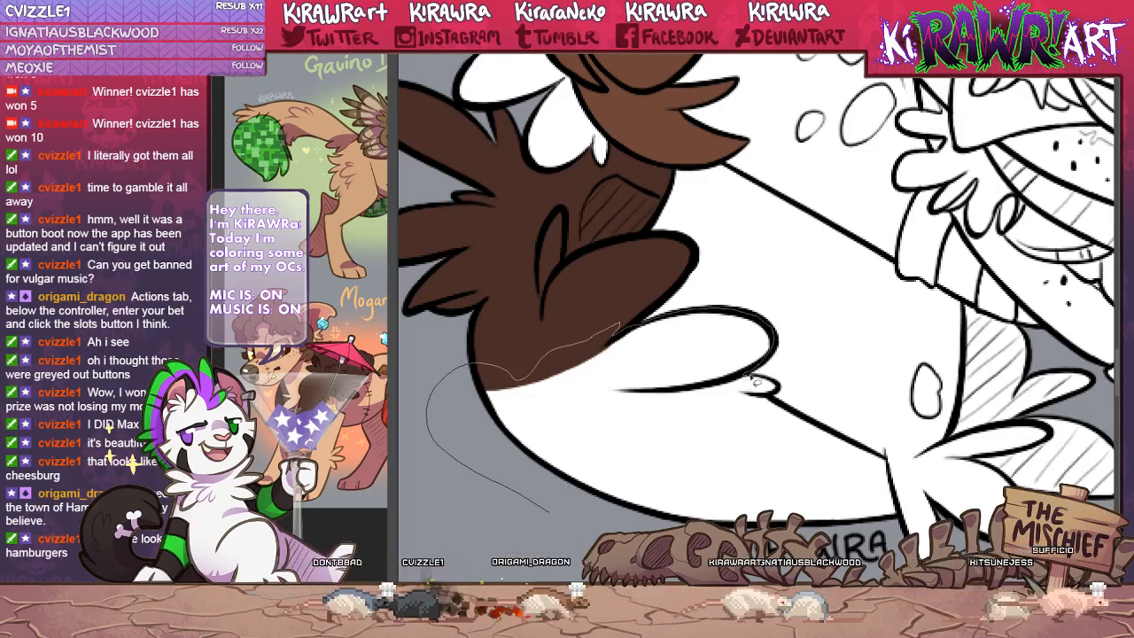
pyautogui.moveTo(782, 392)
pyautogui.mouseDown()
pyautogui.moveTo(820, 457)
pyautogui.moveTo(780, 518)
pyautogui.moveTo(536, 529)
pyautogui.mouseUp()
pyautogui.press('b')
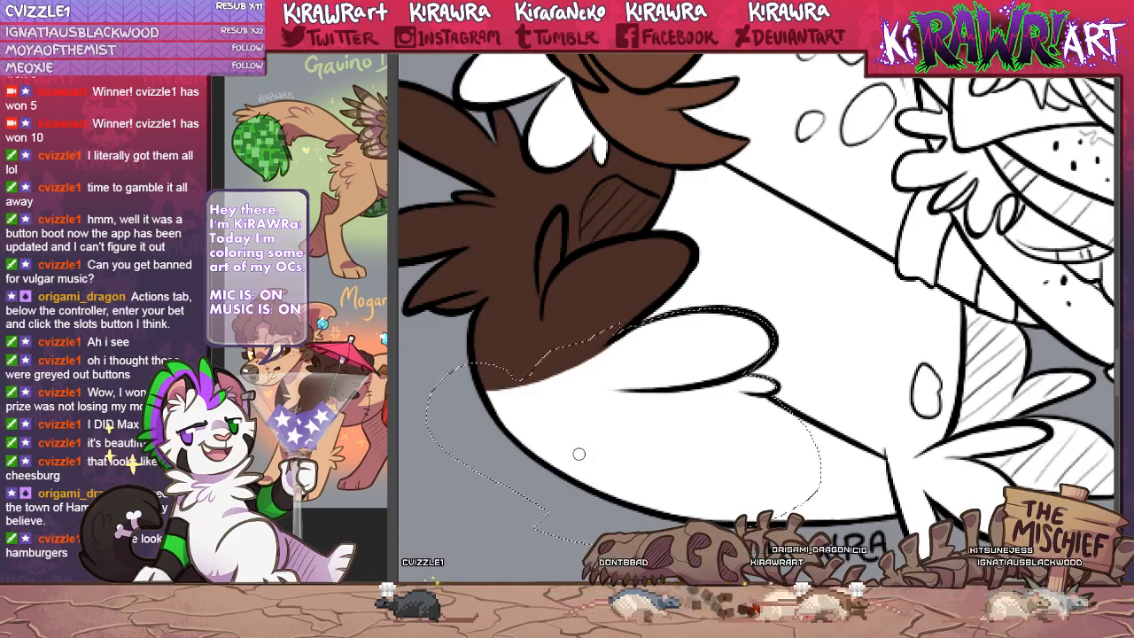
pyautogui.press(']')
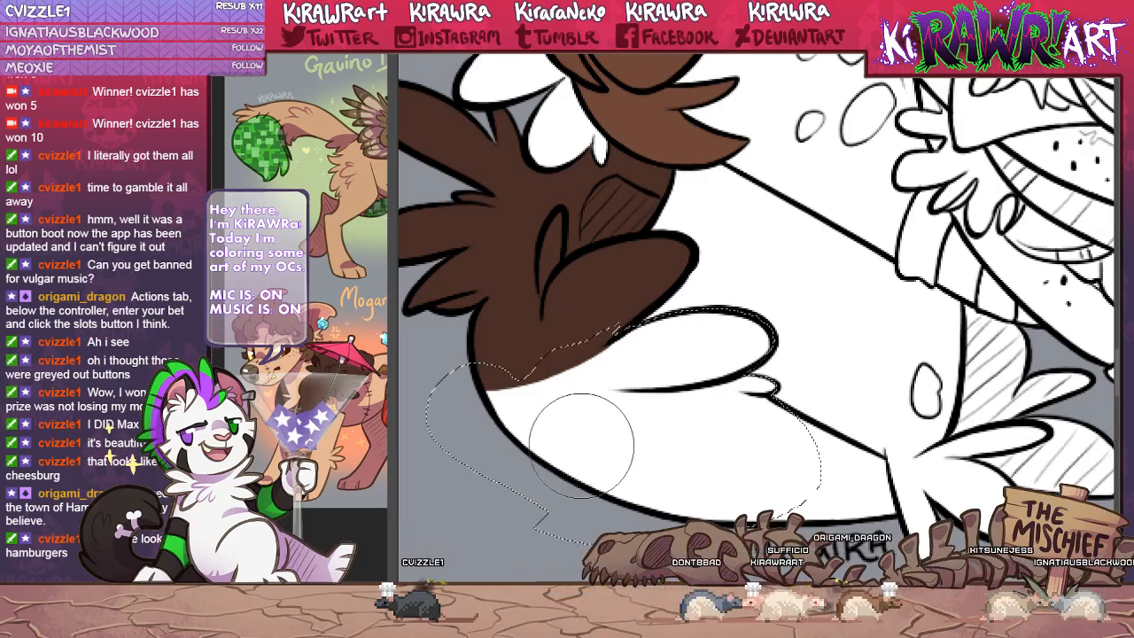
pyautogui.moveTo(577, 440)
pyautogui.mouseDown()
pyautogui.moveTo(709, 357)
pyautogui.moveTo(626, 348)
pyautogui.moveTo(873, 347)
pyautogui.moveTo(591, 484)
pyautogui.moveTo(811, 483)
pyautogui.mouseUp()
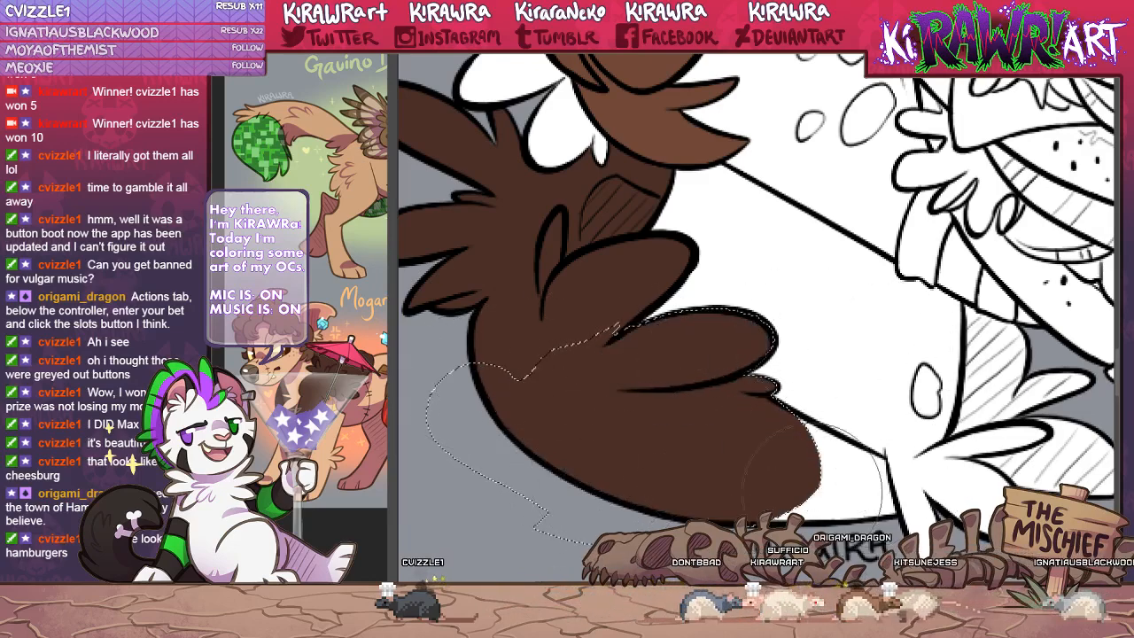
pyautogui.hotkey('ctrl', 'd')
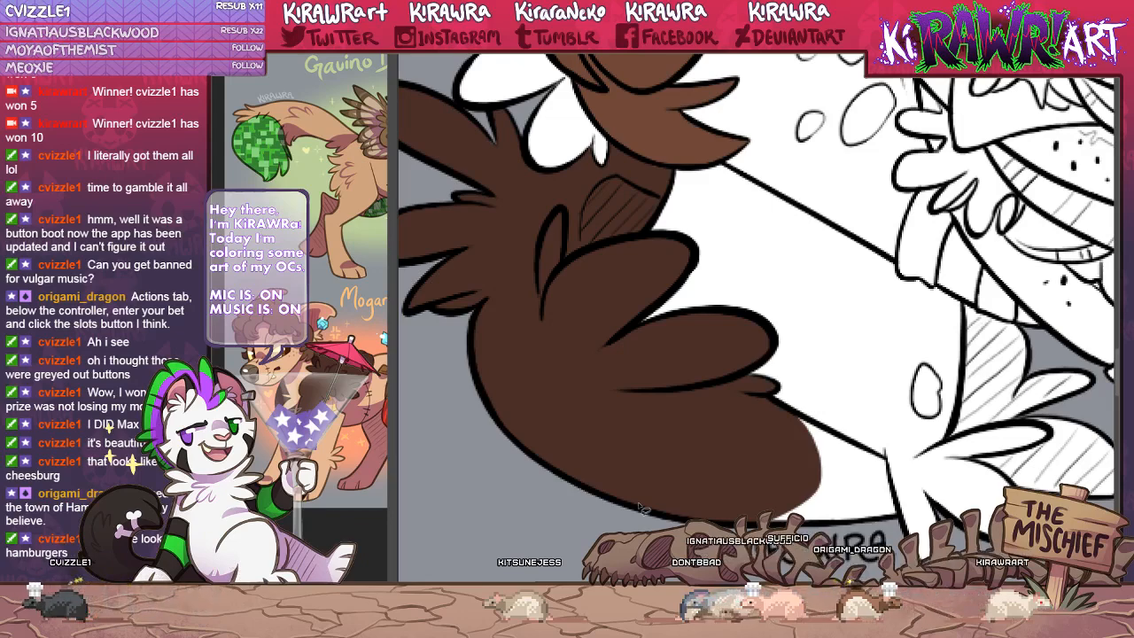
# Select the unpainted base of the neck up to the white chest tuft and paint it dark brown.
pyautogui.moveTo(610, 427)
pyautogui.mouseDown()
pyautogui.moveTo(554, 435)
pyautogui.moveTo(464, 388)
pyautogui.mouseUp()
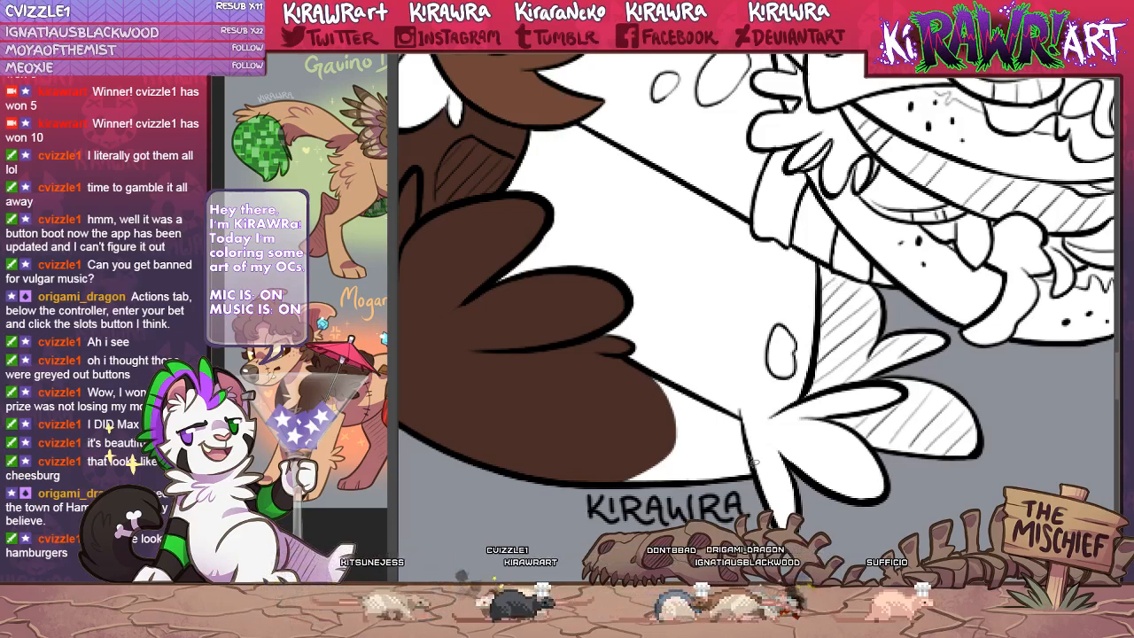
pyautogui.moveTo(567, 390); pyautogui.dragTo(523, 321)
pyautogui.moveTo(712, 430)
pyautogui.mouseDown()
pyautogui.moveTo(567, 446)
pyautogui.moveTo(608, 311)
pyautogui.moveTo(703, 365)
pyautogui.moveTo(570, 383)
pyautogui.mouseUp()
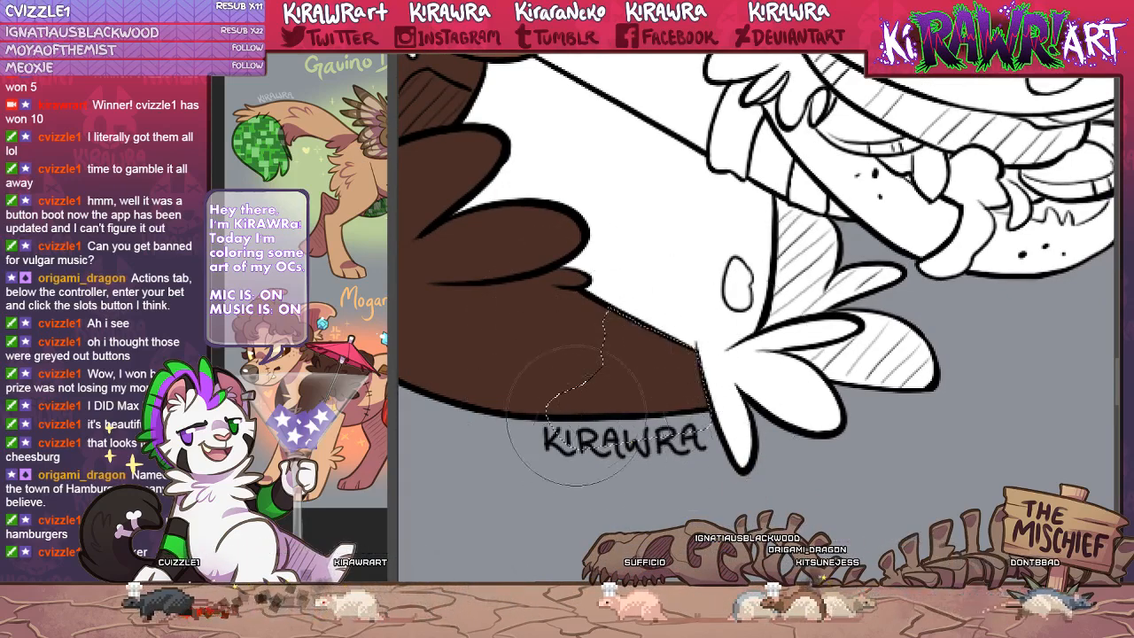
# Select the hatched fur tufts on the far side of the neck, paint them dark brown and clear the selection.
pyautogui.moveTo(879, 388)
pyautogui.mouseDown()
pyautogui.moveTo(746, 428)
pyautogui.moveTo(728, 447)
pyautogui.mouseUp()
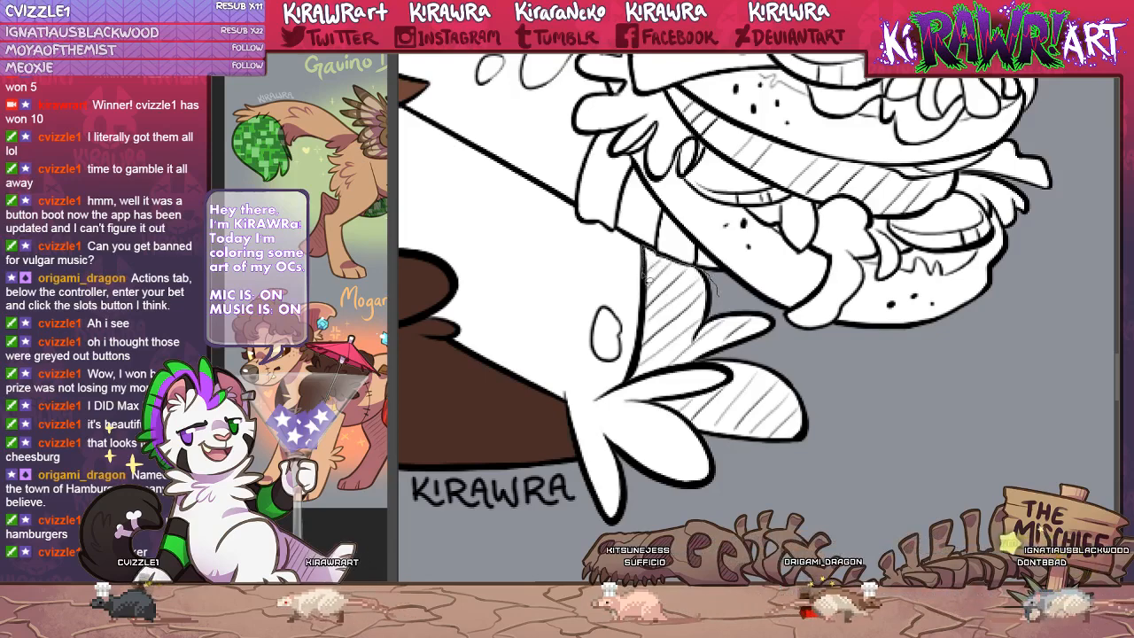
pyautogui.moveTo(631, 388)
pyautogui.mouseDown()
pyautogui.moveTo(709, 363)
pyautogui.moveTo(764, 361)
pyautogui.moveTo(780, 317)
pyautogui.moveTo(721, 298)
pyautogui.mouseUp()
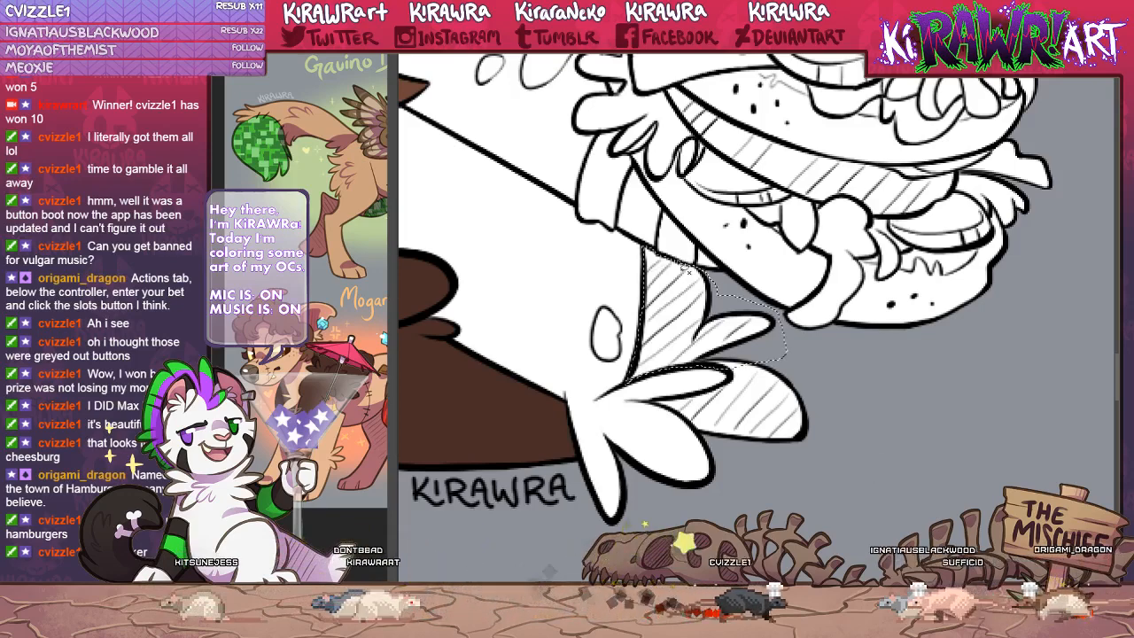
pyautogui.moveTo(644, 251)
pyautogui.mouseDown()
pyautogui.moveTo(636, 280)
pyautogui.moveTo(745, 345)
pyautogui.mouseUp()
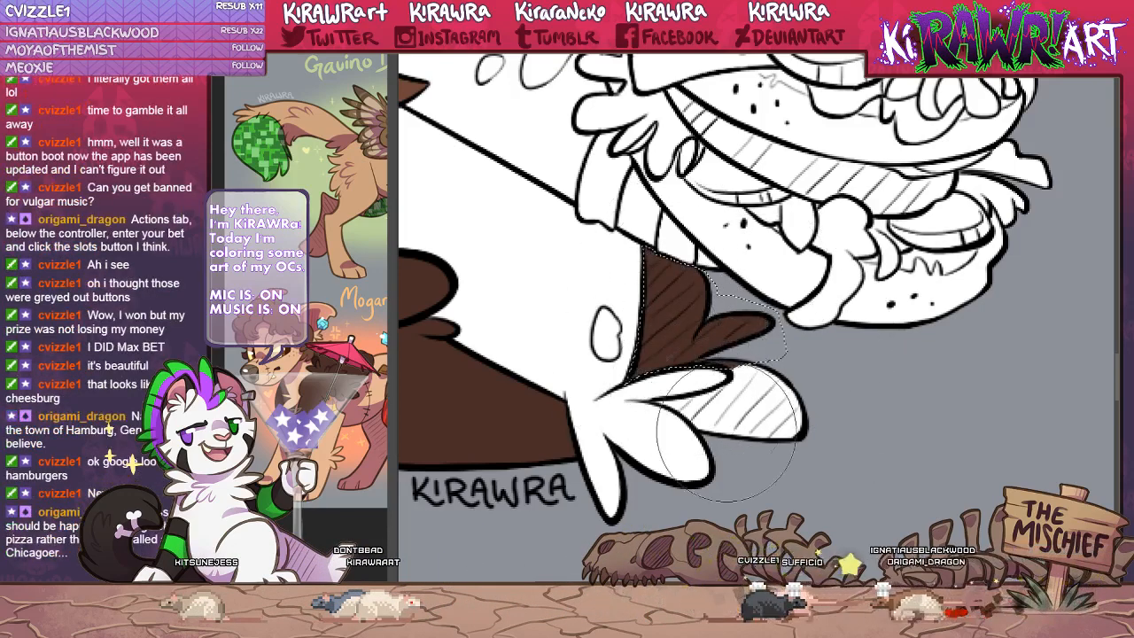
pyautogui.hotkey('ctrl', 'd')
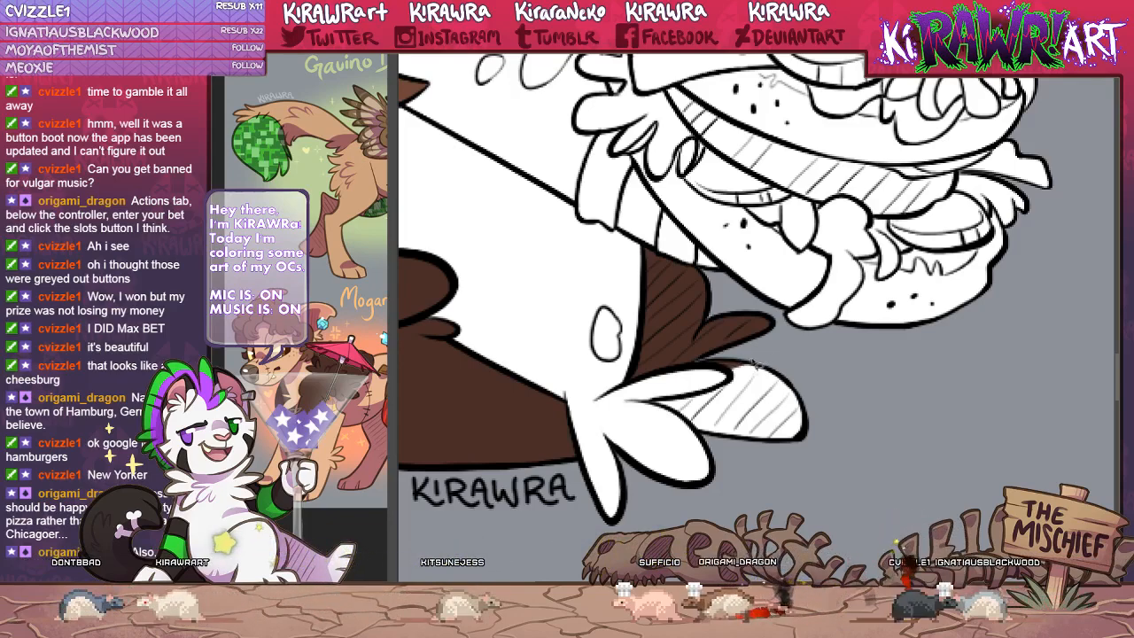
# Select the lower hatched fur tuft behind the white chest fur, paint it dark brown and clear the selection.
pyautogui.moveTo(734, 351)
pyautogui.mouseDown()
pyautogui.moveTo(764, 351)
pyautogui.moveTo(849, 440)
pyautogui.mouseUp()
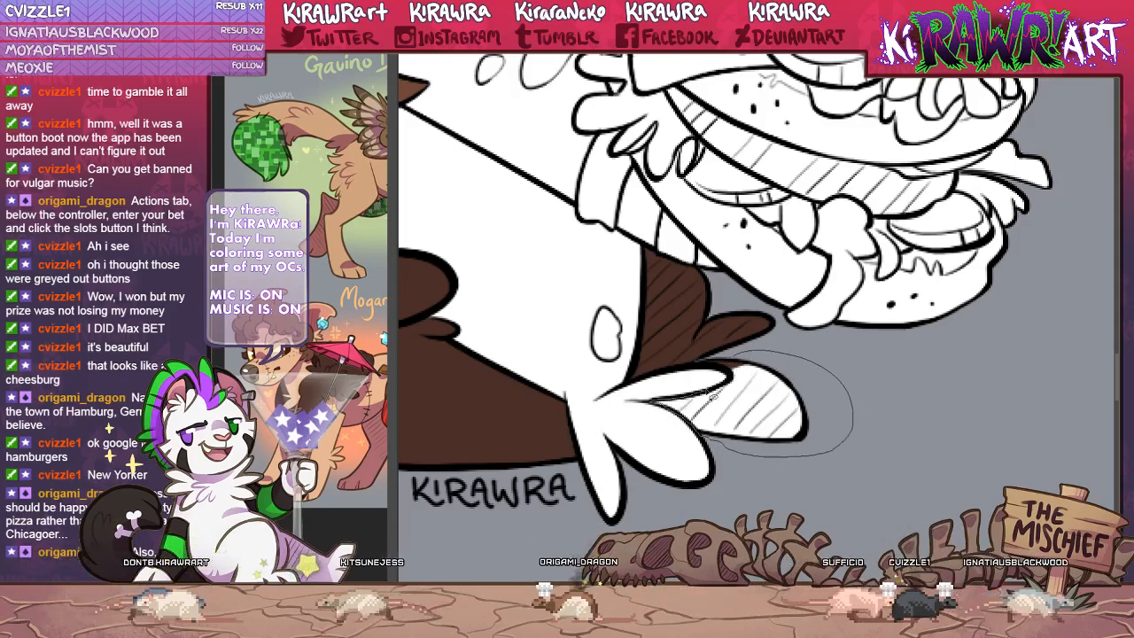
pyautogui.moveTo(713, 397); pyautogui.dragTo(731, 355)
pyautogui.press('b')
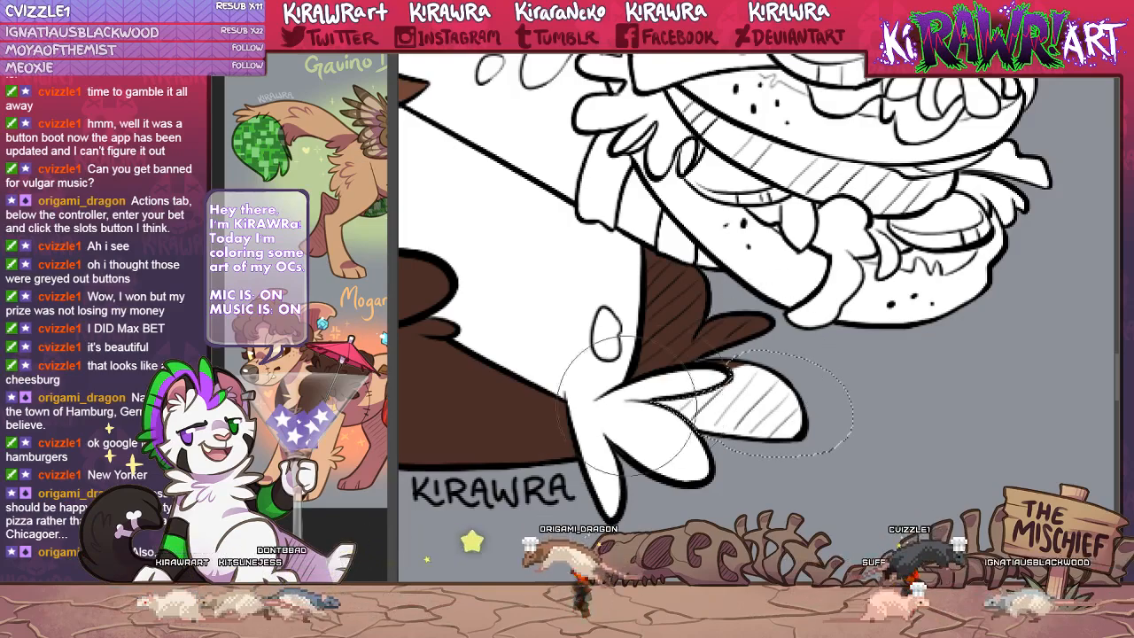
pyautogui.moveTo(629, 403); pyautogui.dragTo(744, 430)
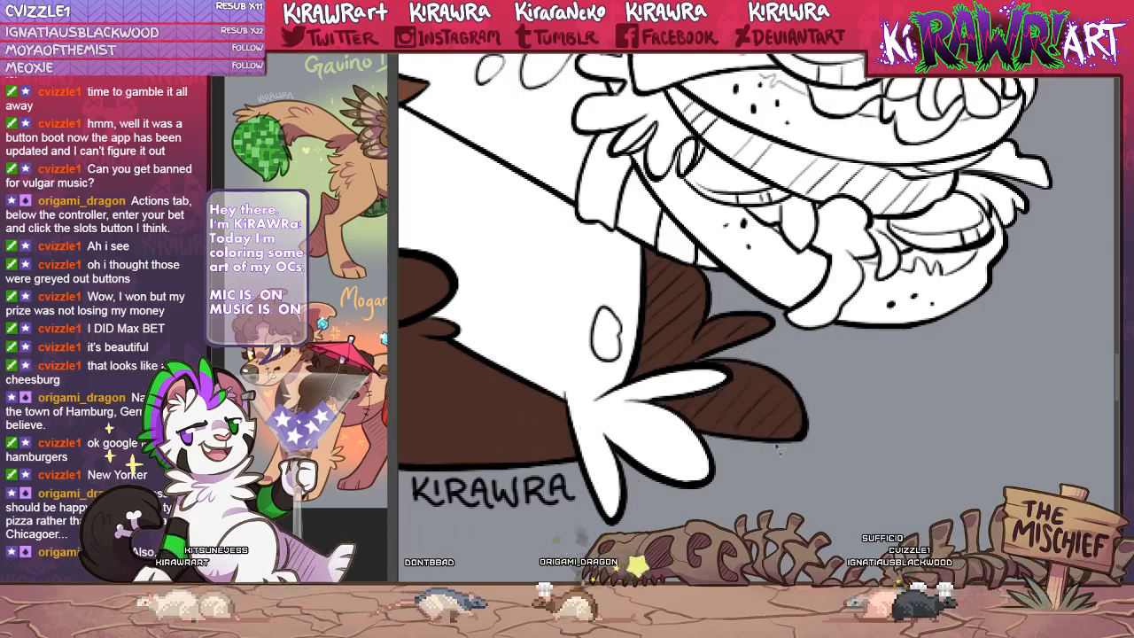
pyautogui.moveTo(703, 393); pyautogui.dragTo(709, 396)
pyautogui.moveTo(640, 385); pyautogui.dragTo(605, 392)
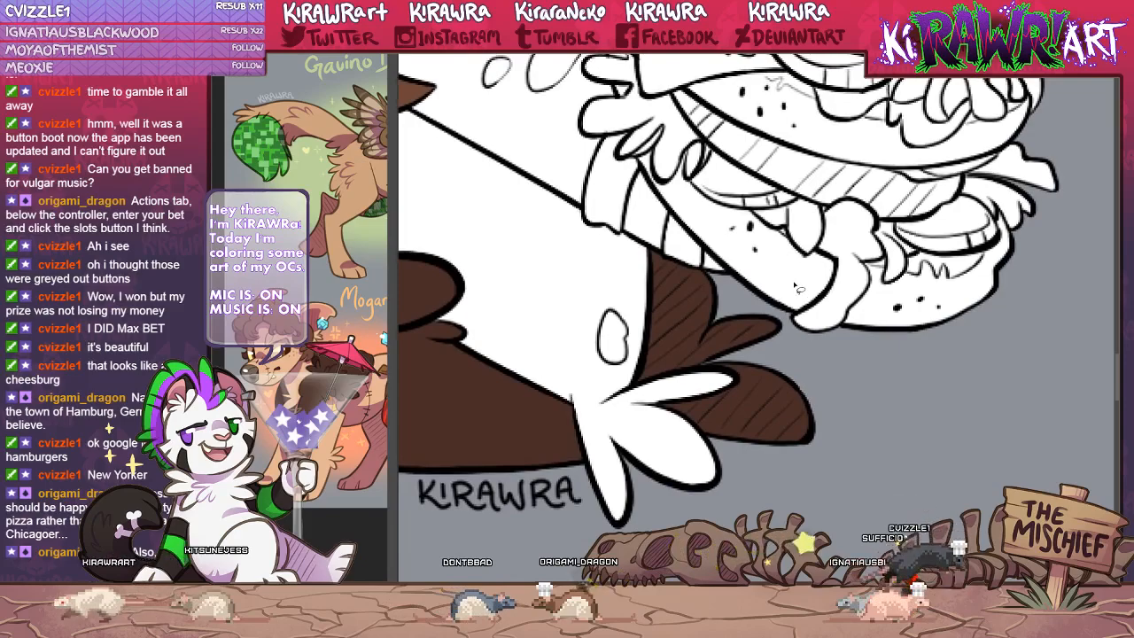
# Examine the whole burger-biting head beside the finished snarling head, checking the hair and neck fur base colors.
pyautogui.moveTo(567, 294); pyautogui.dragTo(577, 294)
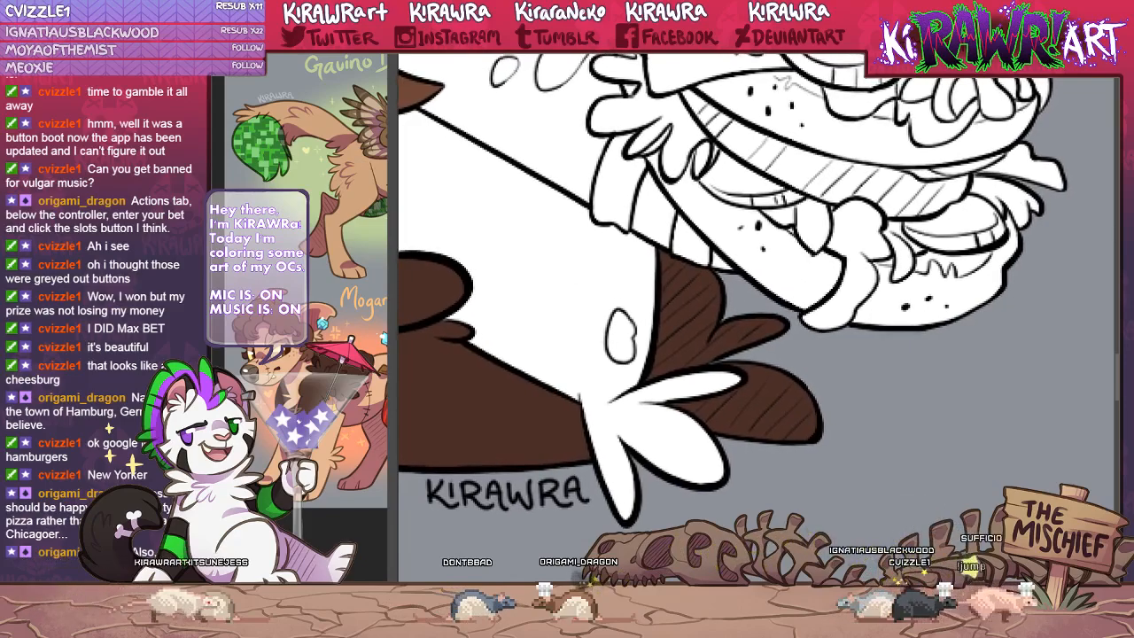
pyautogui.hotkey('ctrl', '-')
pyautogui.hotkey('ctrl', '-')
pyautogui.hotkey('ctrl', '-')
pyautogui.moveTo(655, 337); pyautogui.dragTo(779, 505)
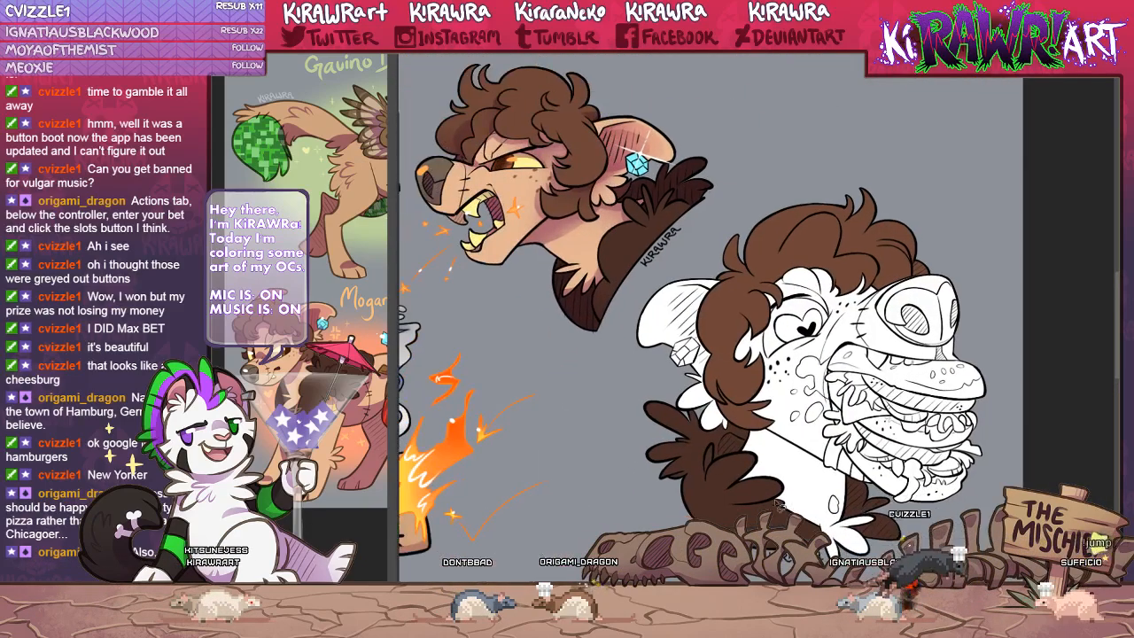
pyautogui.moveTo(623, 484); pyautogui.dragTo(592, 439)
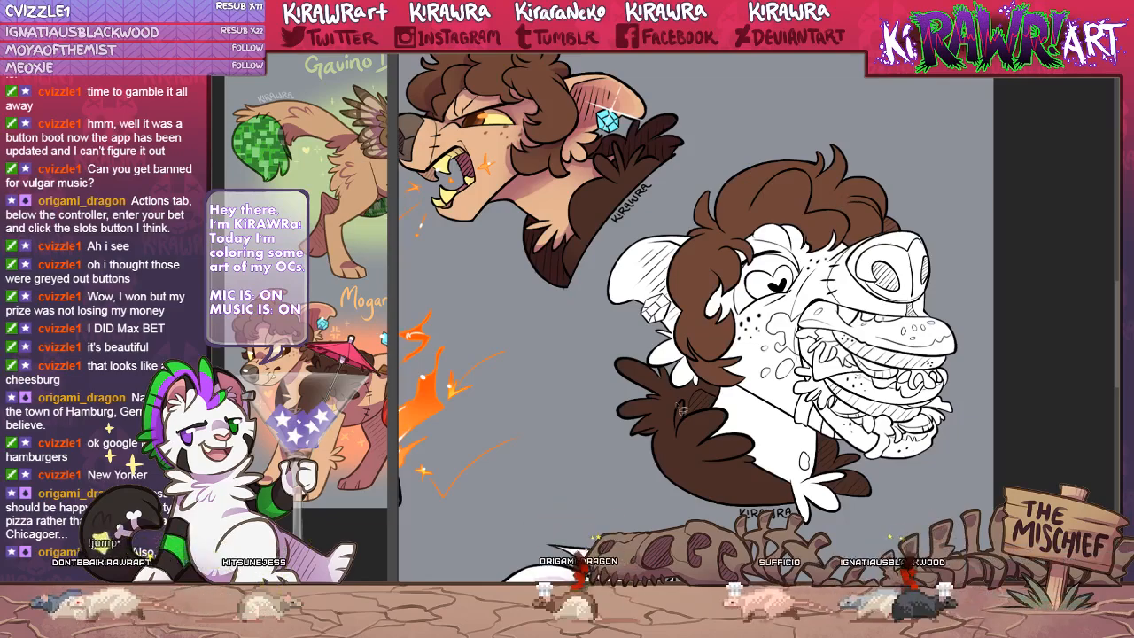
pyautogui.moveTo(779, 319); pyautogui.dragTo(617, 321)
pyautogui.hotkey('ctrl', '+')
pyautogui.hotkey('ctrl', '+')
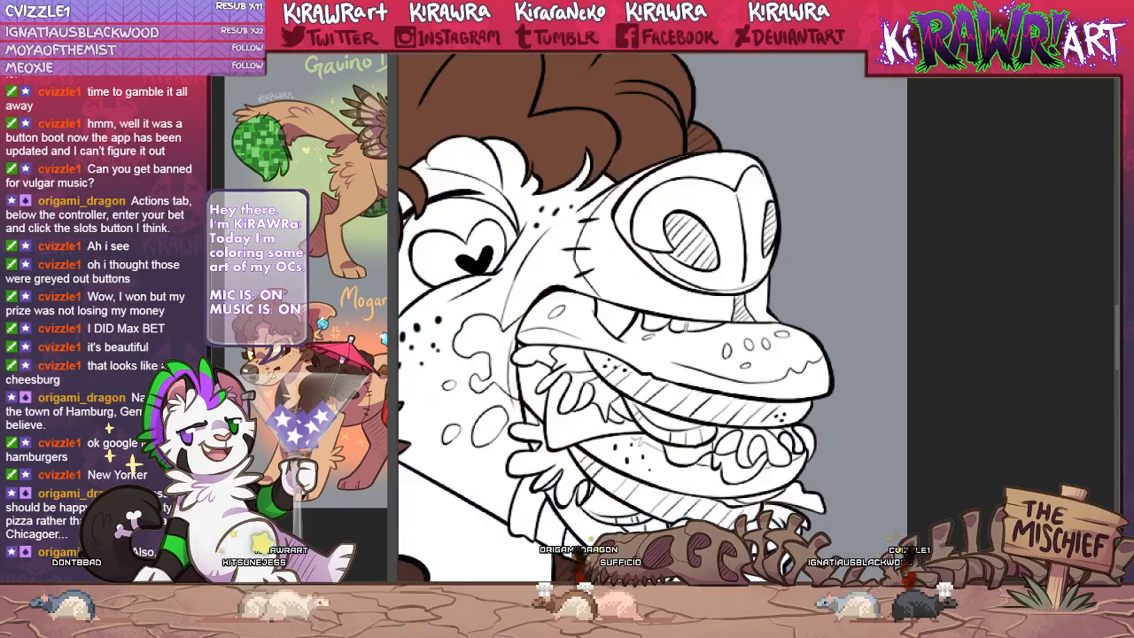
# Select the burger's top bun along its outline, paint it blue and clear the selection.
pyautogui.moveTo(709, 354)
pyautogui.mouseDown()
pyautogui.moveTo(777, 277)
pyautogui.moveTo(788, 296)
pyautogui.mouseUp()
pyautogui.hotkey('ctrl', '+')
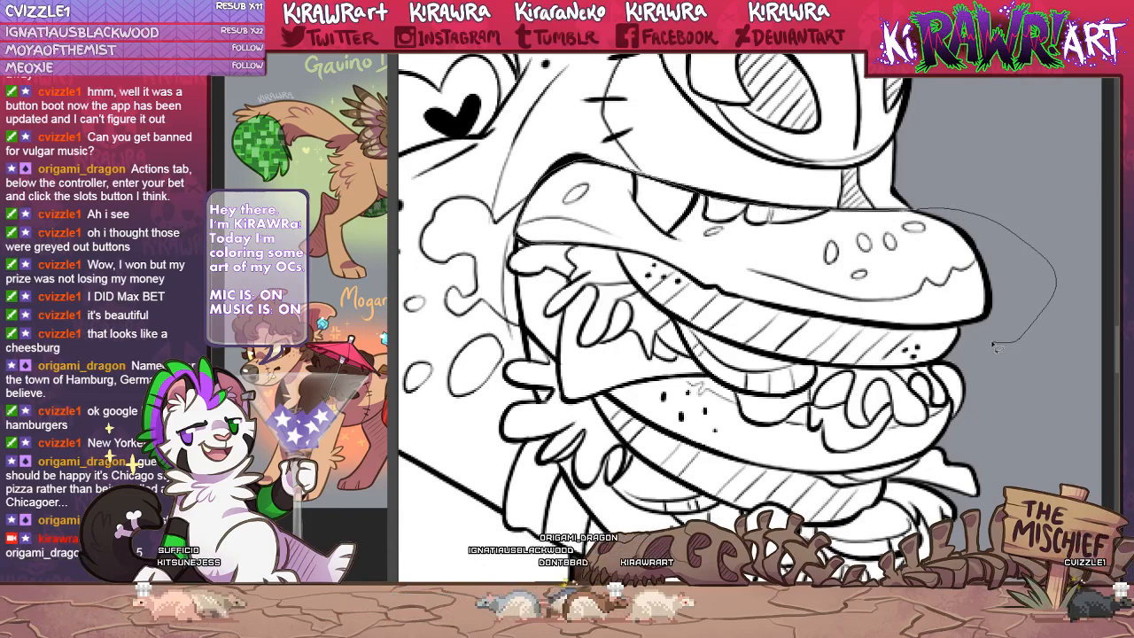
pyautogui.moveTo(993, 343)
pyautogui.mouseDown()
pyautogui.moveTo(955, 325)
pyautogui.moveTo(918, 329)
pyautogui.mouseUp()
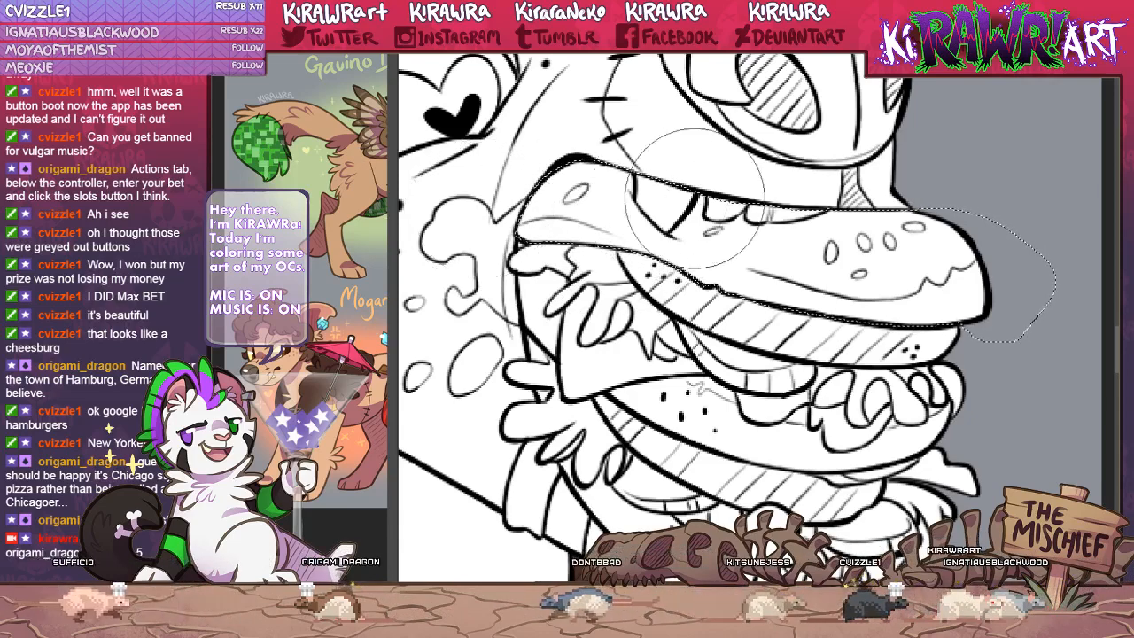
pyautogui.moveTo(580, 203)
pyautogui.mouseDown()
pyautogui.moveTo(988, 291)
pyautogui.moveTo(753, 261)
pyautogui.mouseUp()
pyautogui.press('l')
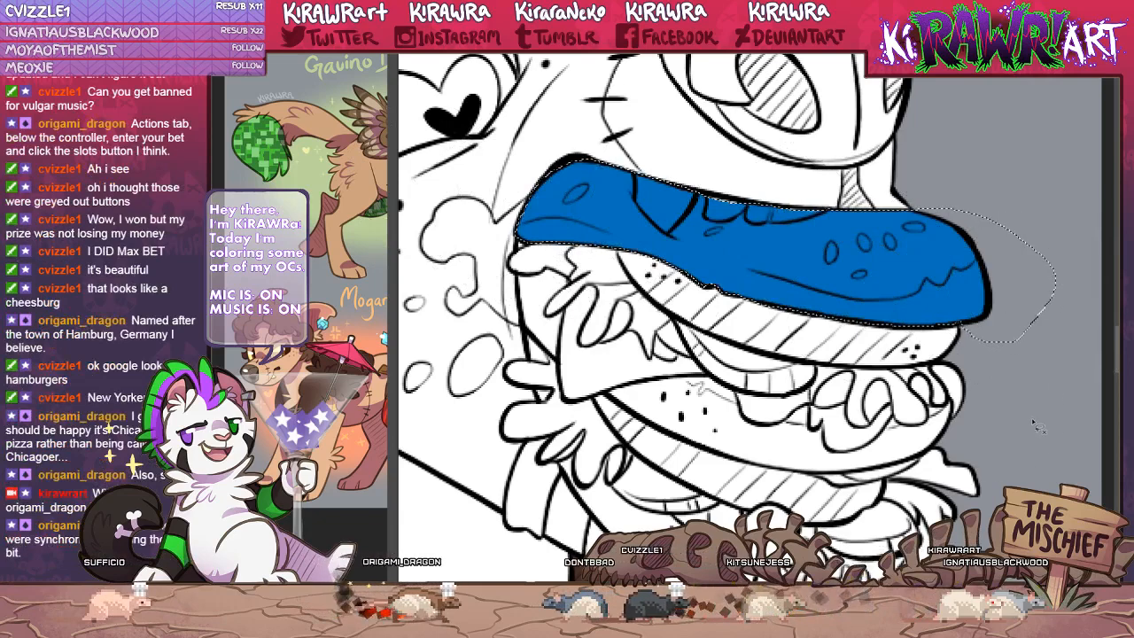
pyautogui.click(1034, 423)
# Select the sliver of top bun behind the lettuce and cheese near the mouth corner, paint it blue and deselect.
pyautogui.moveTo(541, 323)
pyautogui.mouseDown()
pyautogui.moveTo(495, 299)
pyautogui.moveTo(509, 257)
pyautogui.mouseUp()
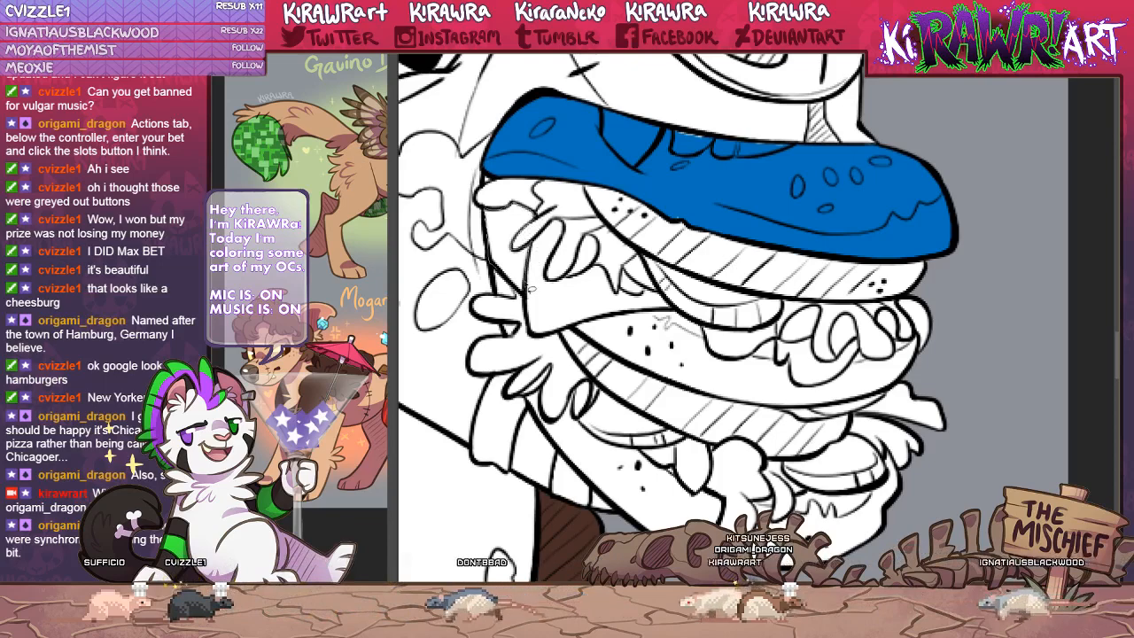
pyautogui.click(508, 237)
pyautogui.press('b')
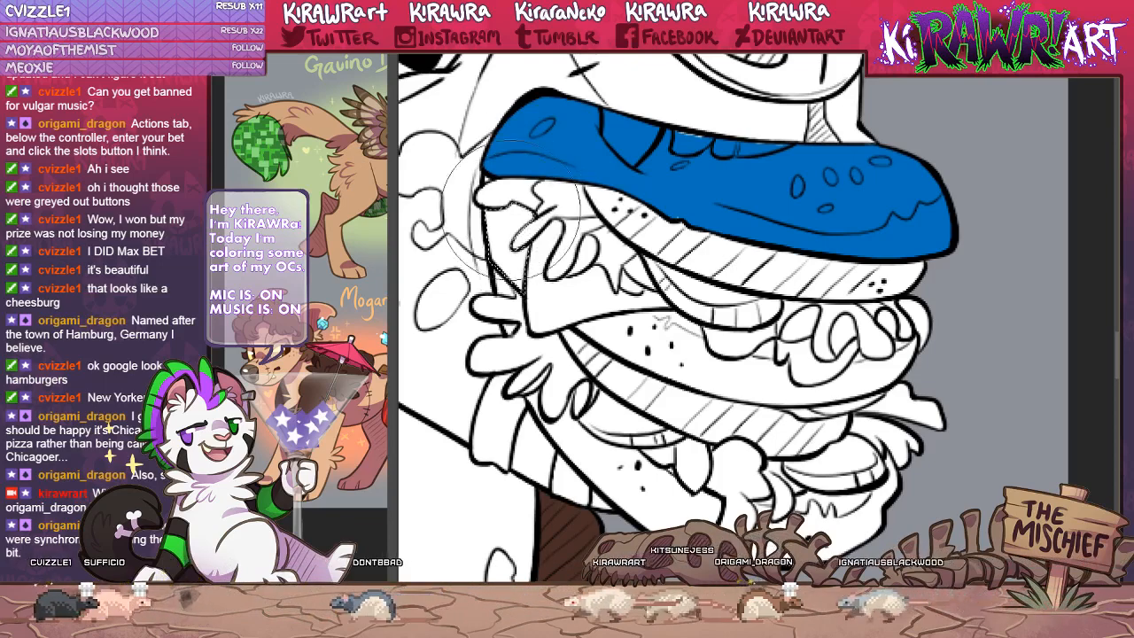
pyautogui.moveTo(513, 213); pyautogui.dragTo(518, 259)
pyautogui.hotkey('ctrl', 'd')
pyautogui.press('w')
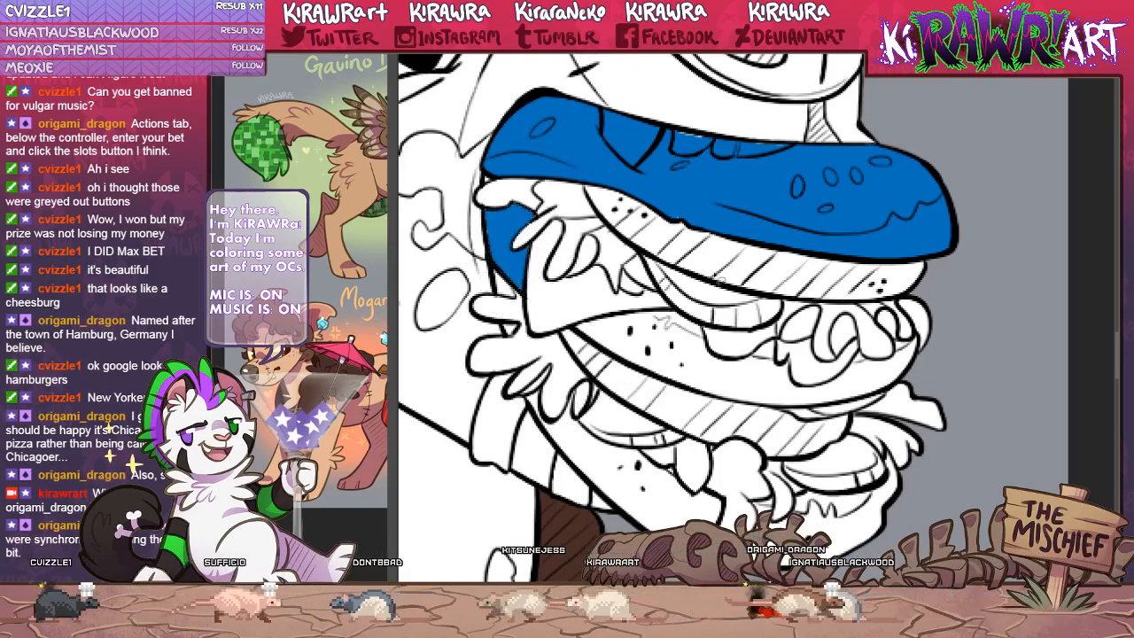
# Select the seeded cheek-side part of the middle bun below the cheese, fill it blue and clear the selection.
pyautogui.moveTo(718, 279); pyautogui.dragTo(713, 273)
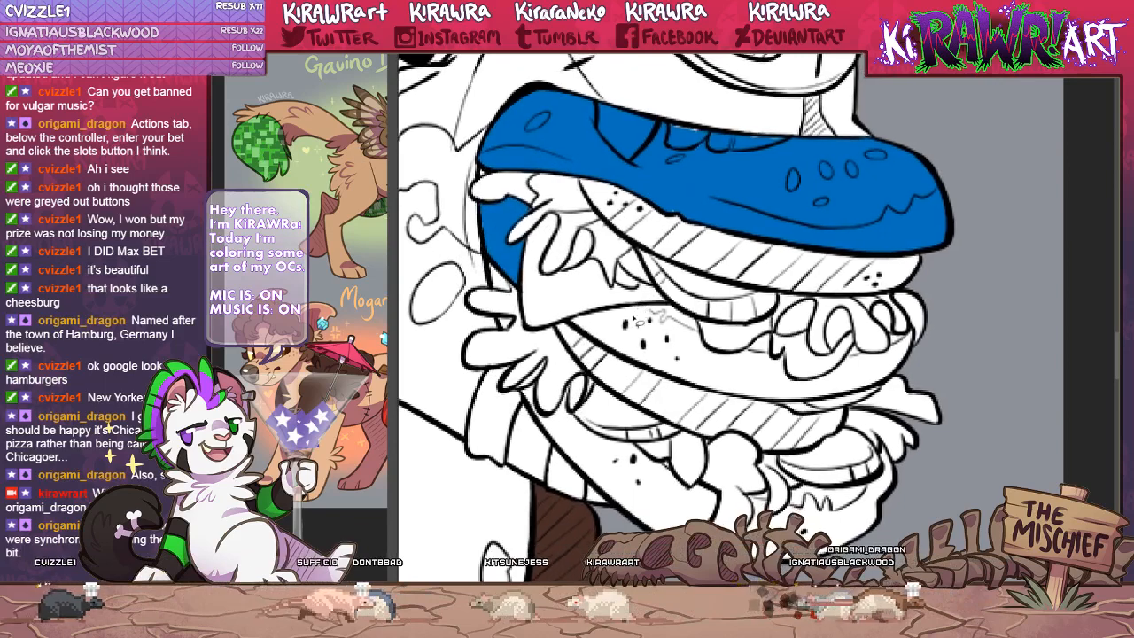
pyautogui.click(678, 213)
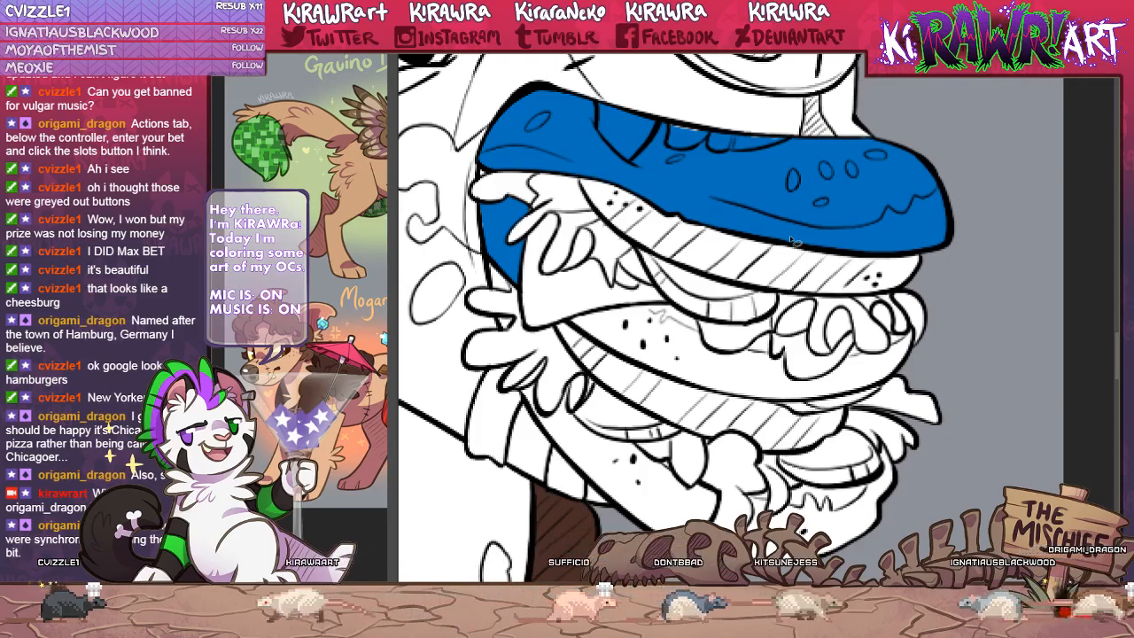
pyautogui.scroll(-2, 611, 459)
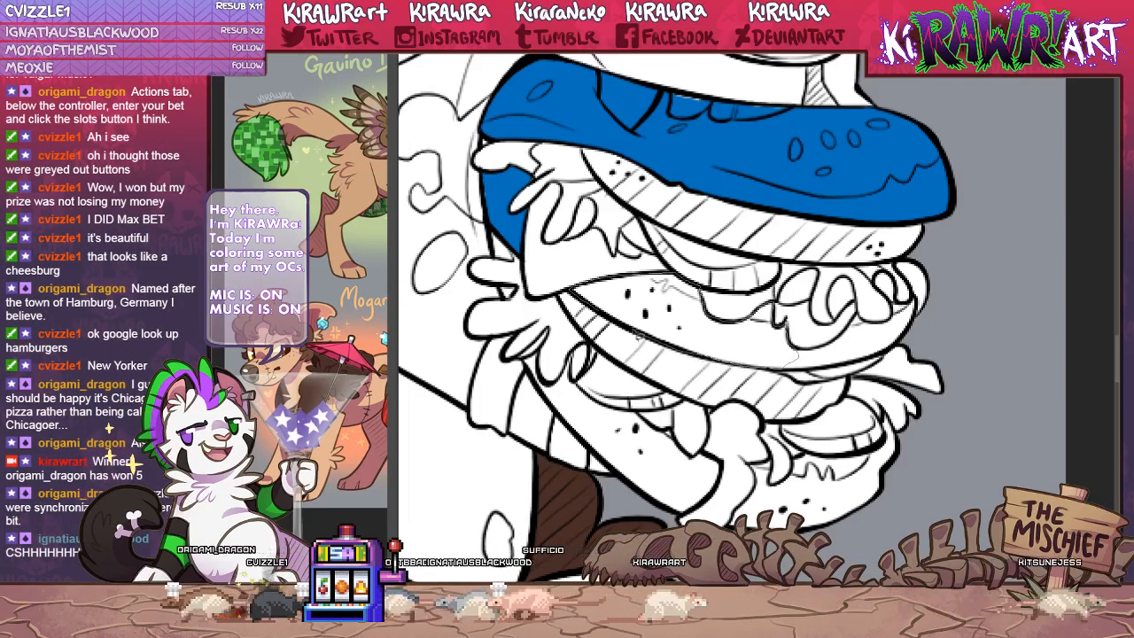
pyautogui.moveTo(639, 338); pyautogui.dragTo(574, 291)
pyautogui.press('b')
pyautogui.hotkey('alt', 'BackSpace')
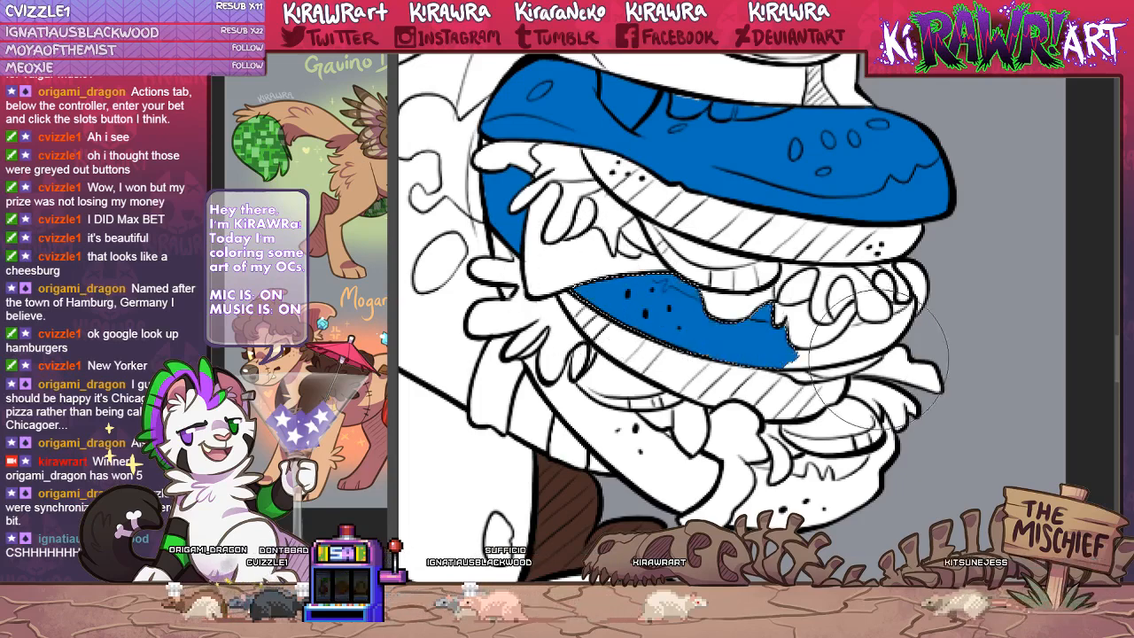
pyautogui.hotkey('ctrl', 'd')
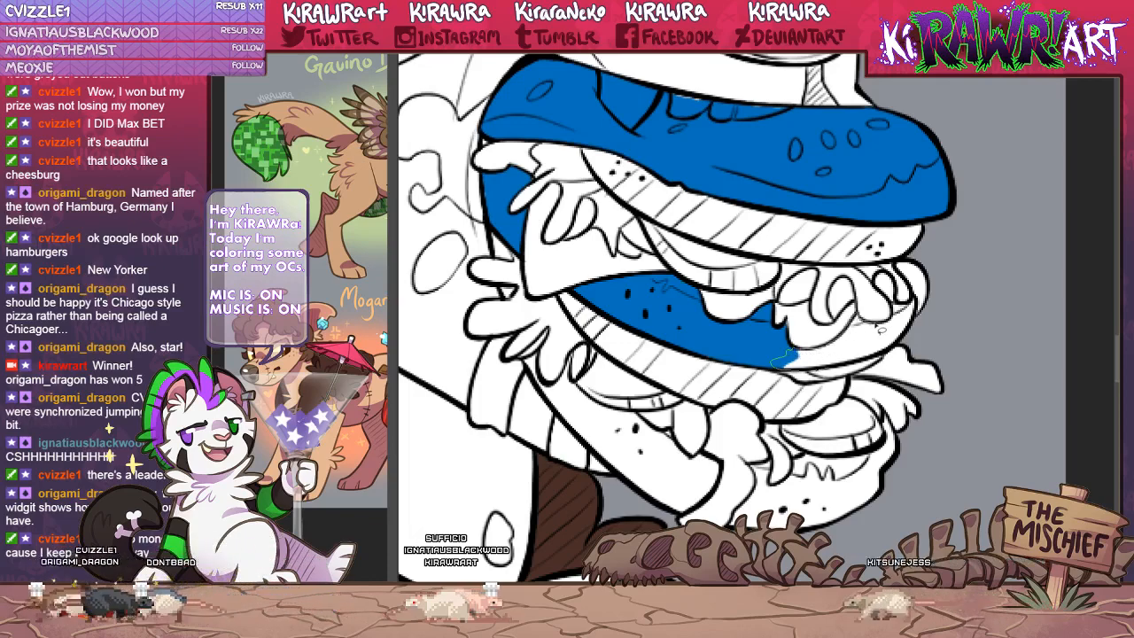
# Extend the blue fill across the rest of the middle bun, beneath the dripping sauce to its outer end.
pyautogui.moveTo(879, 358); pyautogui.dragTo(776, 367)
pyautogui.hotkey('alt', 'BackSpace')
pyautogui.hotkey('ctrl', 'd')
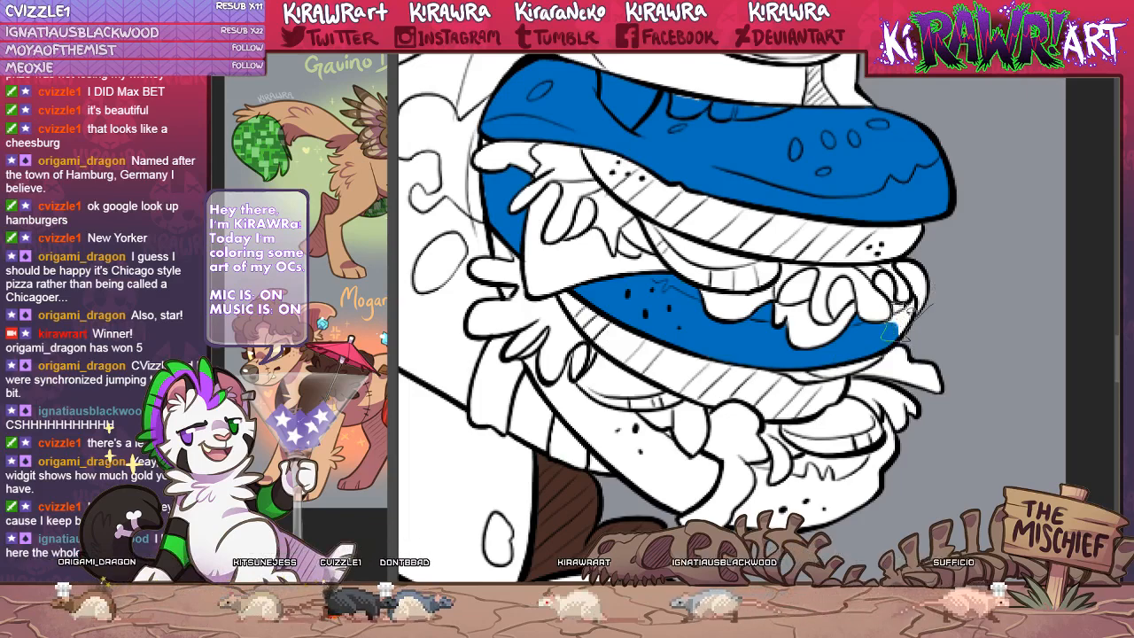
pyautogui.press('e')
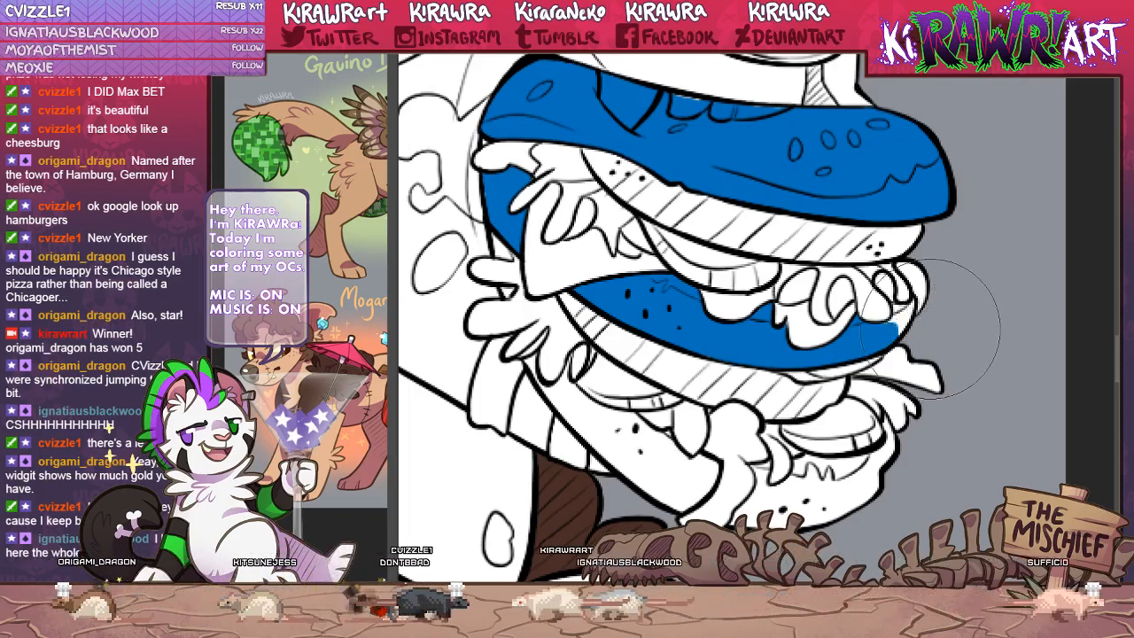
pyautogui.moveTo(906, 328); pyautogui.dragTo(916, 308)
pyautogui.press('g')
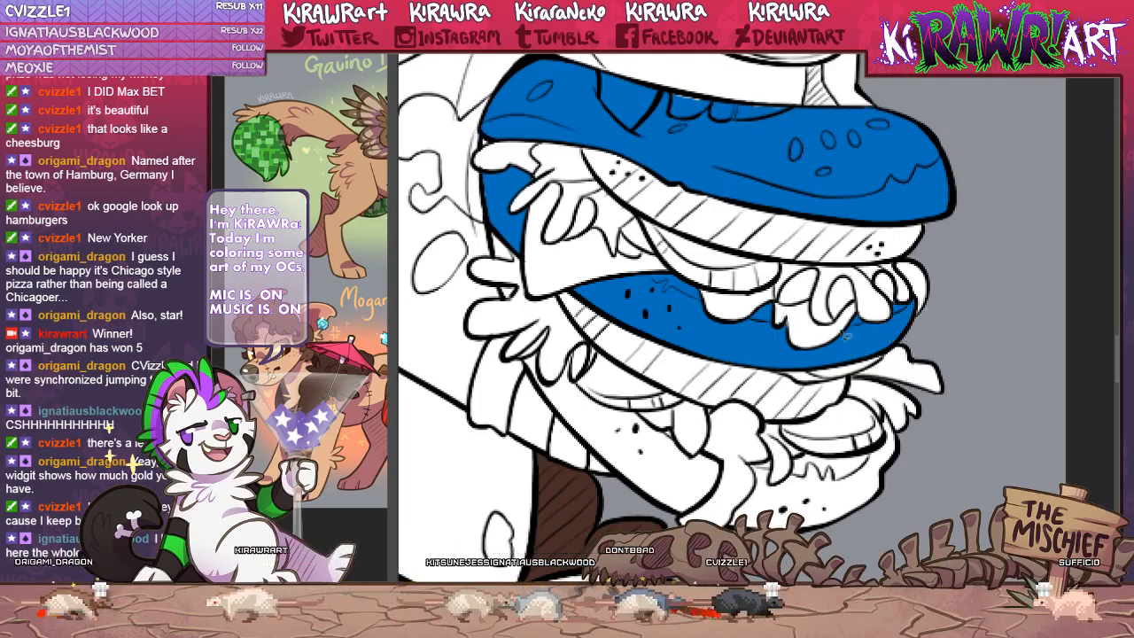
# Select the outer end of the bottom bun below the tomato and sauce, paint it blue and clear the selection.
pyautogui.scroll(-2, 847, 336)
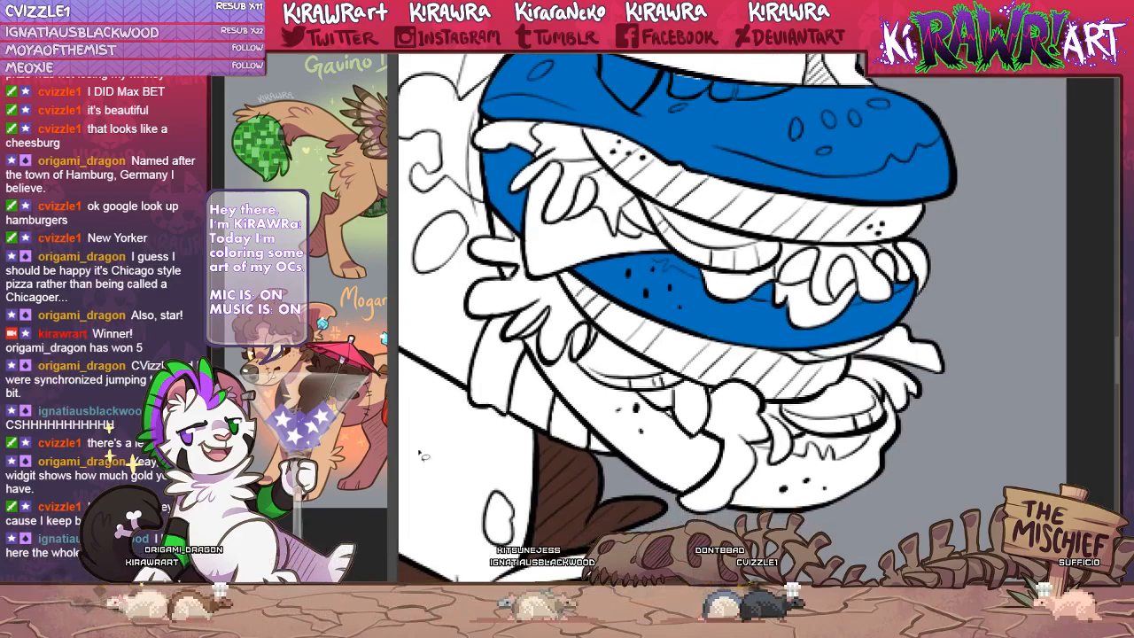
pyautogui.moveTo(457, 406); pyautogui.dragTo(481, 434)
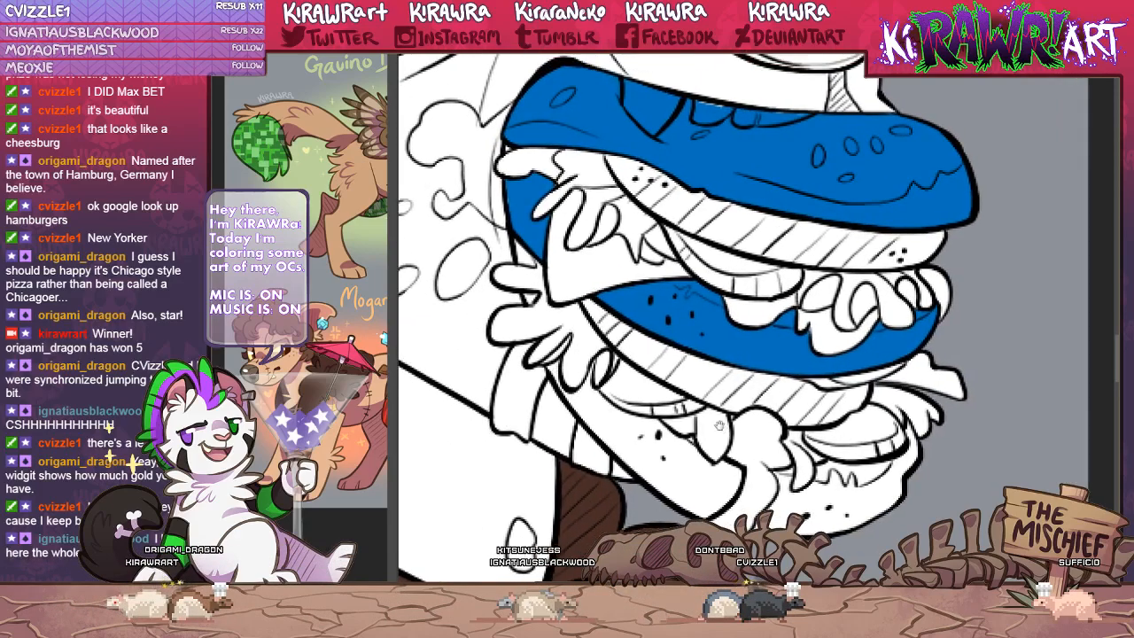
pyautogui.moveTo(718, 424); pyautogui.dragTo(673, 379)
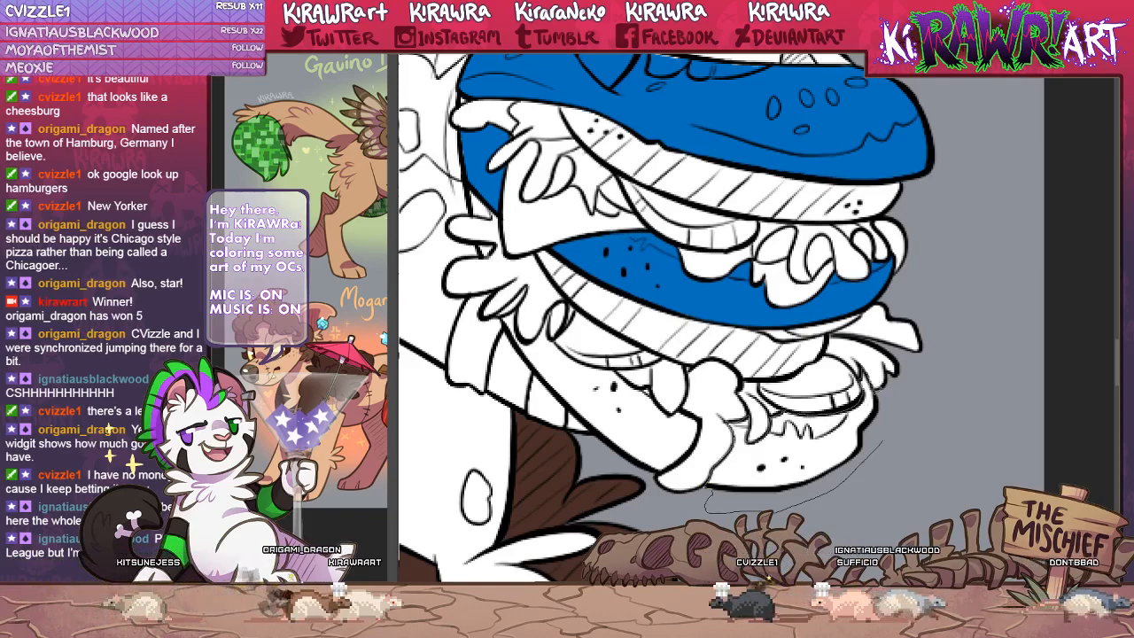
pyautogui.moveTo(880, 397); pyautogui.dragTo(897, 408)
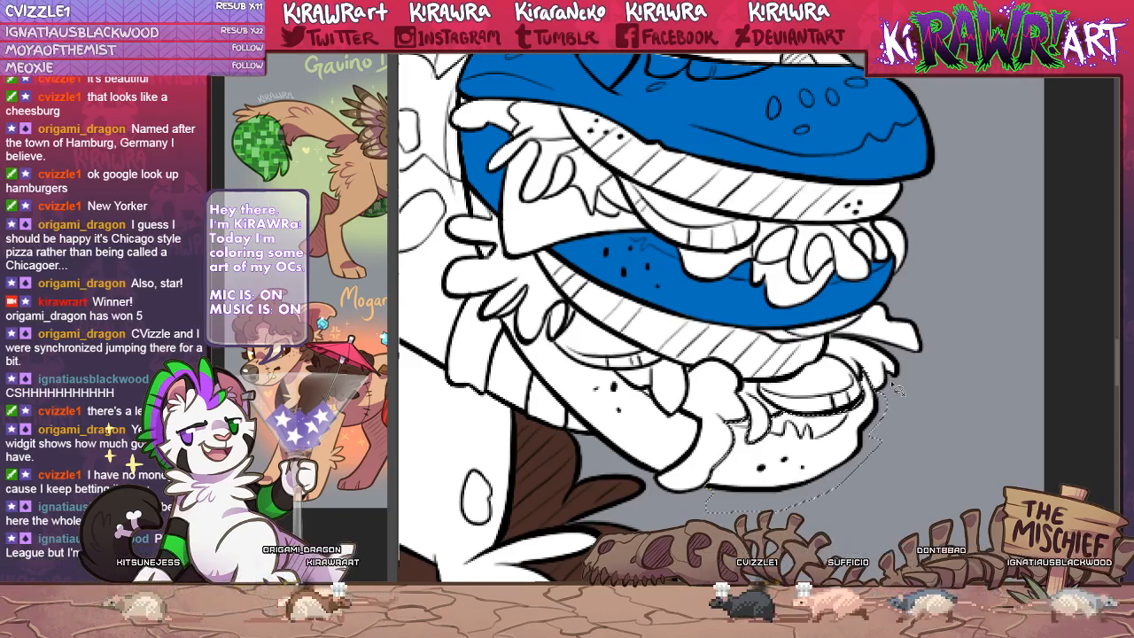
pyautogui.moveTo(828, 425)
pyautogui.mouseDown()
pyautogui.moveTo(864, 403)
pyautogui.moveTo(735, 461)
pyautogui.mouseUp()
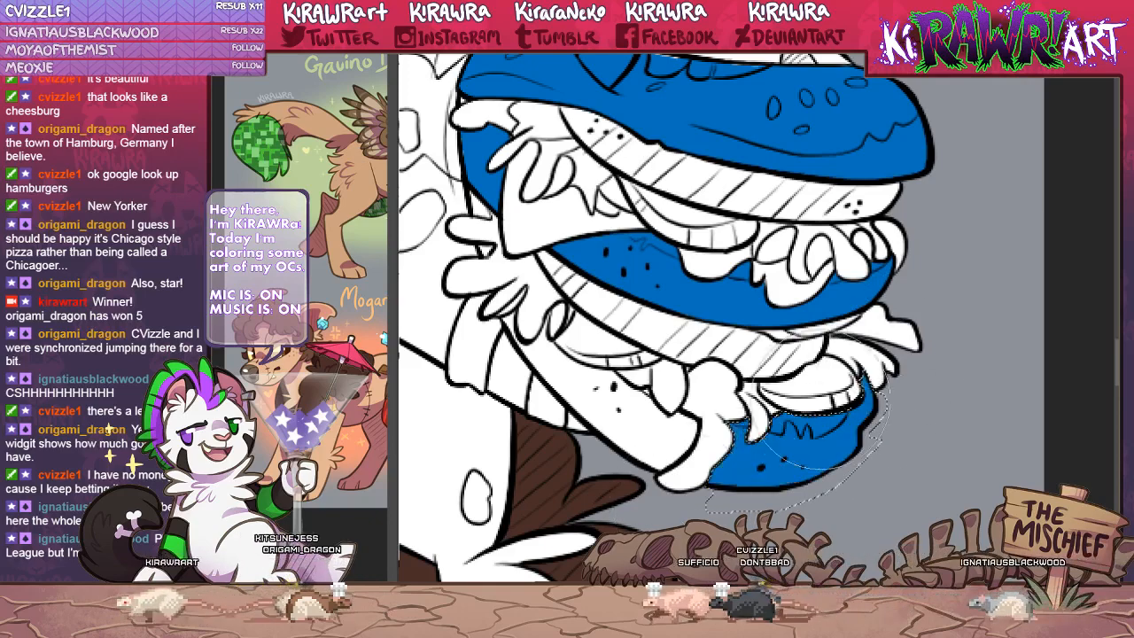
pyautogui.hotkey('ctrl', 'd')
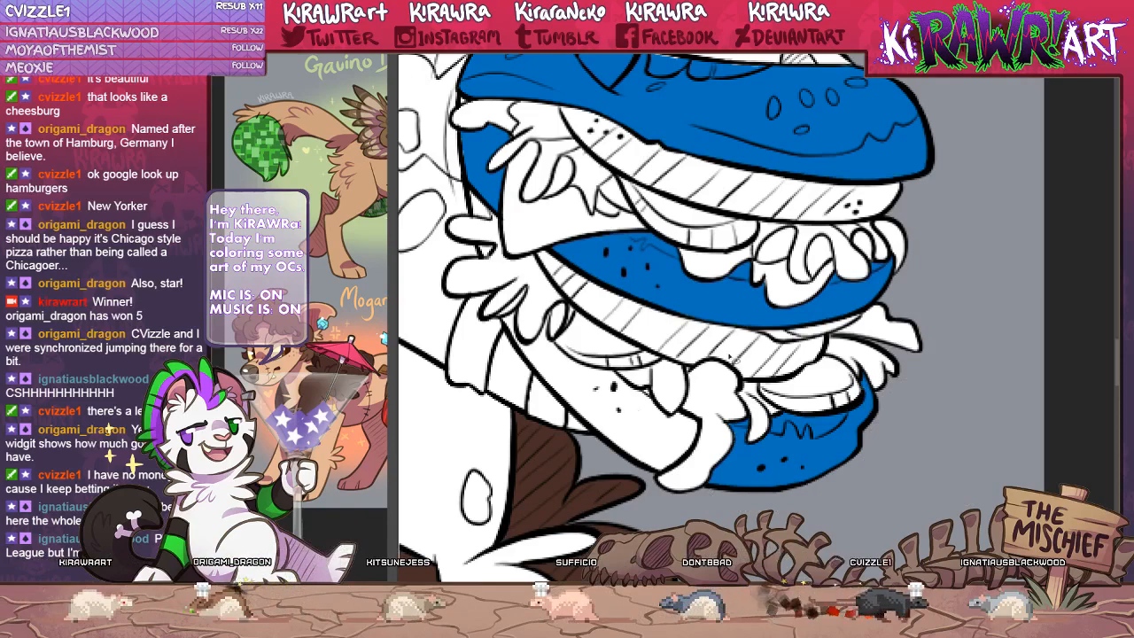
pyautogui.moveTo(731, 357); pyautogui.dragTo(760, 333)
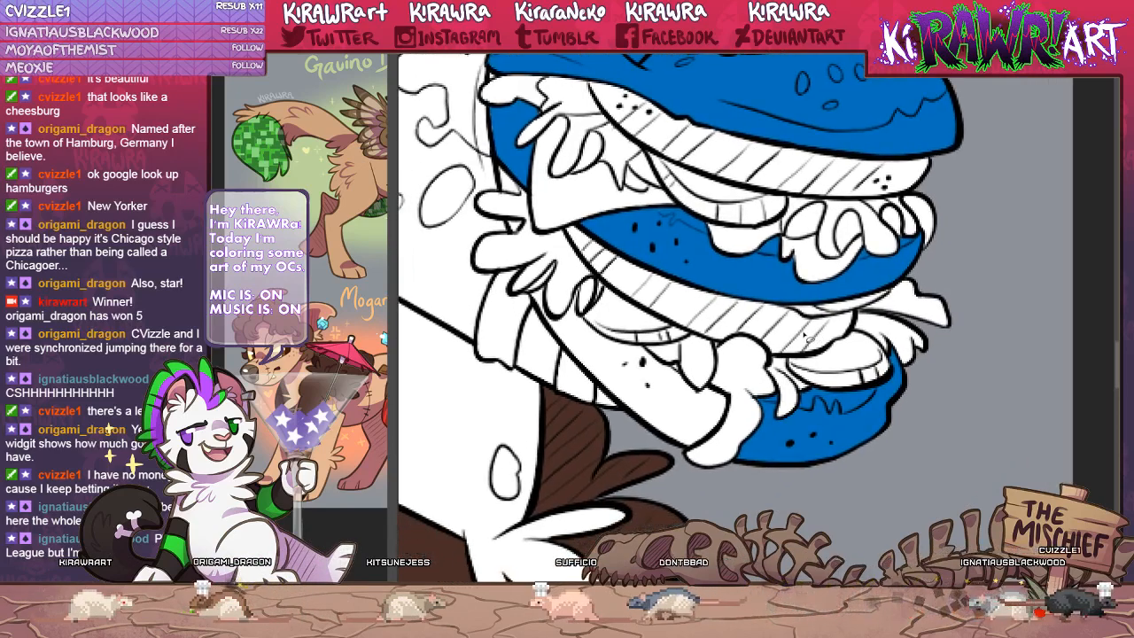
# Select the cheek-side part of the bottom bun below the lettuce, paint it blue and clear the selection.
pyautogui.moveTo(506, 341)
pyautogui.mouseDown()
pyautogui.moveTo(506, 415)
pyautogui.moveTo(521, 342)
pyautogui.mouseUp()
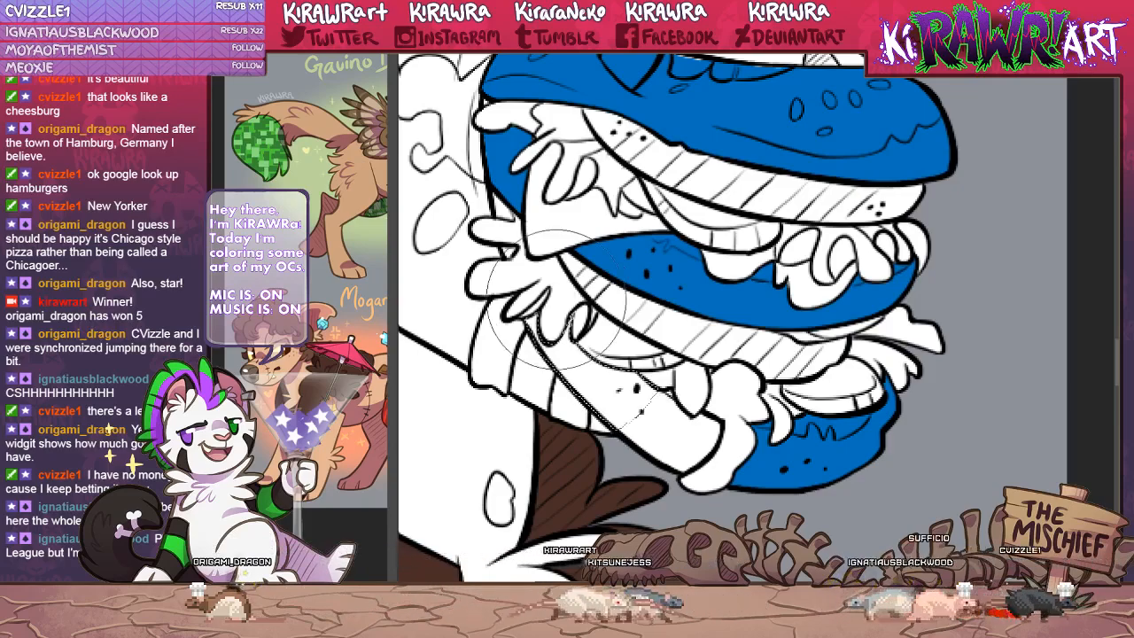
pyautogui.moveTo(538, 325); pyautogui.dragTo(620, 394)
pyautogui.hotkey('ctrl', 'd')
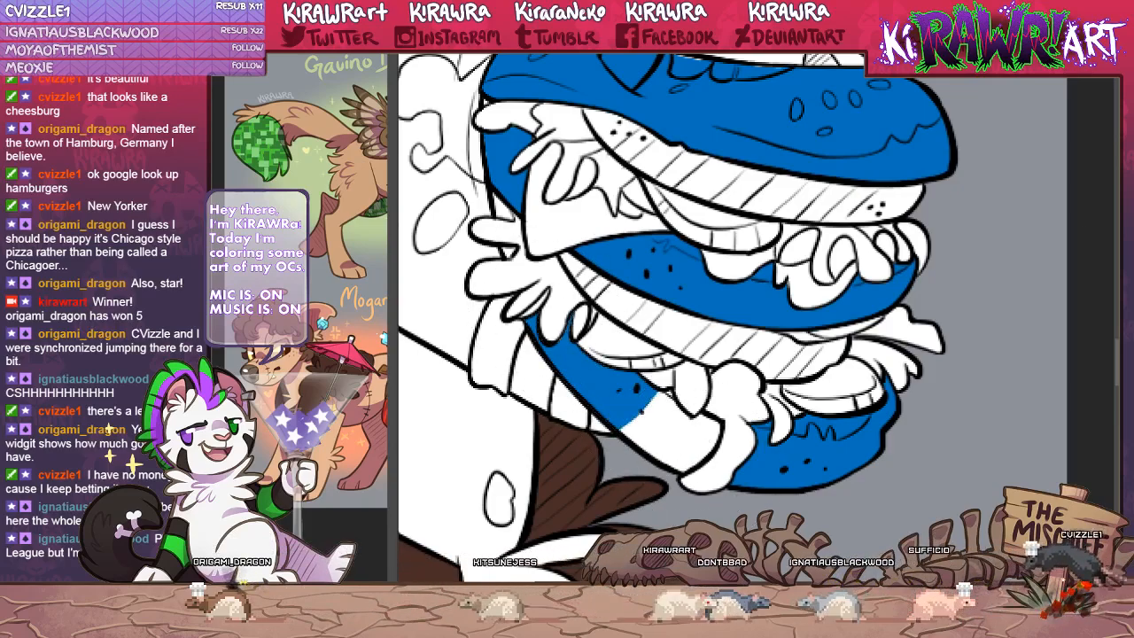
# Select the remaining white stretch of the bottom bun up to the dripping sauce, fill it blue and deselect.
pyautogui.hotkey('ctrl', '-')
pyautogui.hotkey('ctrl', '-')
pyautogui.hotkey('ctrl', '-')
pyautogui.hotkey('ctrl', '-')
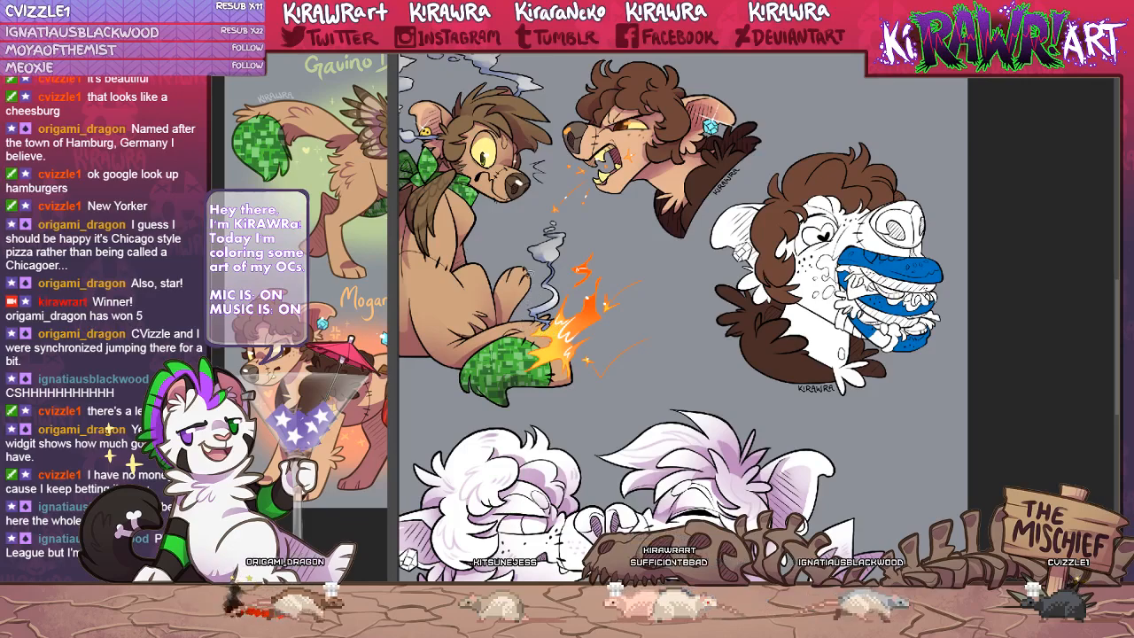
pyautogui.moveTo(528, 273); pyautogui.dragTo(514, 269)
pyautogui.hotkey('ctrl', '+')
pyautogui.hotkey('ctrl', '+')
pyautogui.hotkey('ctrl', '+')
pyautogui.moveTo(797, 266); pyautogui.dragTo(462, 328)
pyautogui.hotkey('ctrl', '+')
pyautogui.moveTo(730, 484); pyautogui.dragTo(715, 237)
pyautogui.moveTo(669, 306)
pyautogui.mouseDown()
pyautogui.moveTo(711, 267)
pyautogui.moveTo(737, 263)
pyautogui.moveTo(808, 304)
pyautogui.moveTo(816, 344)
pyautogui.moveTo(780, 377)
pyautogui.moveTo(700, 364)
pyautogui.moveTo(669, 310)
pyautogui.mouseUp()
pyautogui.press('b')
pyautogui.moveTo(735, 328); pyautogui.dragTo(859, 306)
pyautogui.hotkey('ctrl', 'd')
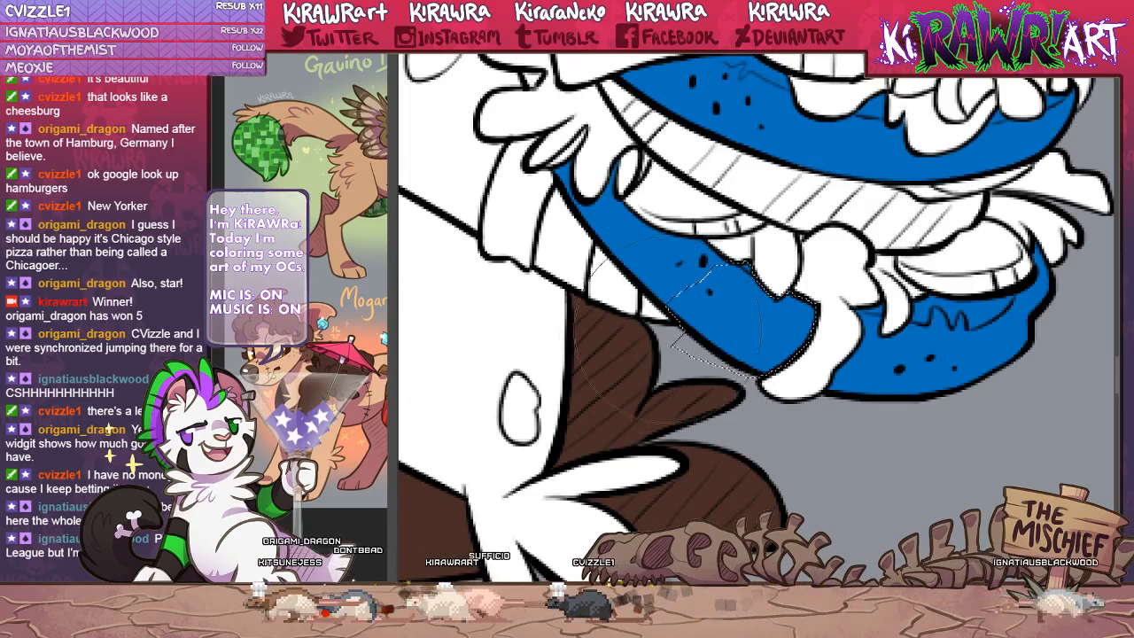
# Select the upper lettuce near the mouth corner, around the cheese, and paint it dark green.
pyautogui.moveTo(654, 296); pyautogui.dragTo(731, 395)
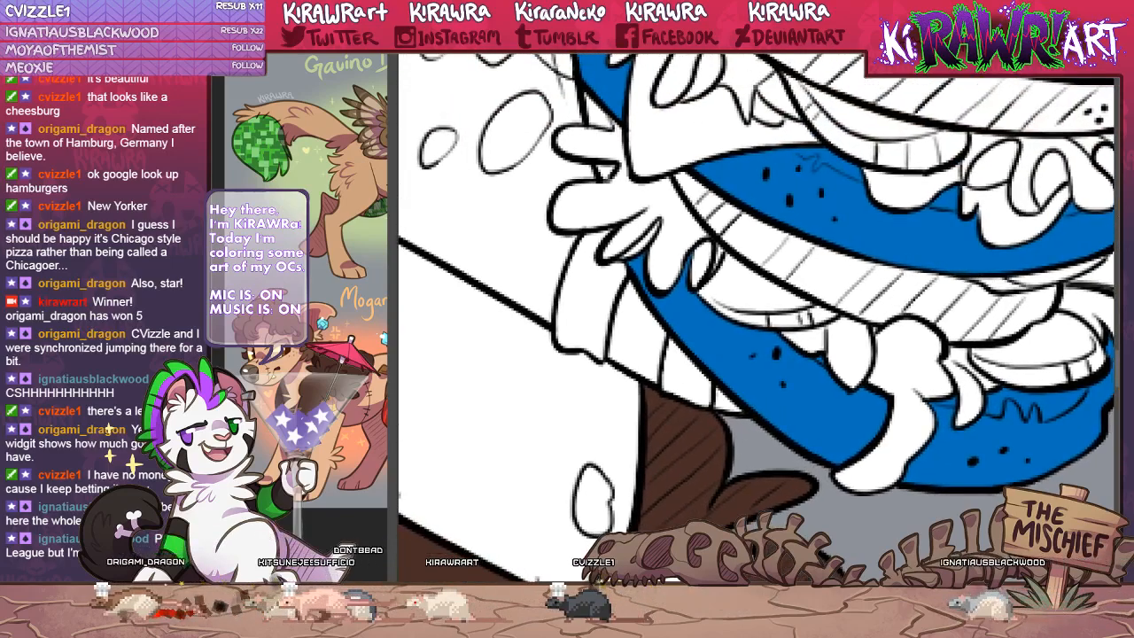
pyautogui.hotkey('ctrl', '-')
pyautogui.moveTo(779, 362)
pyautogui.mouseDown()
pyautogui.moveTo(664, 399)
pyautogui.moveTo(658, 437)
pyautogui.mouseUp()
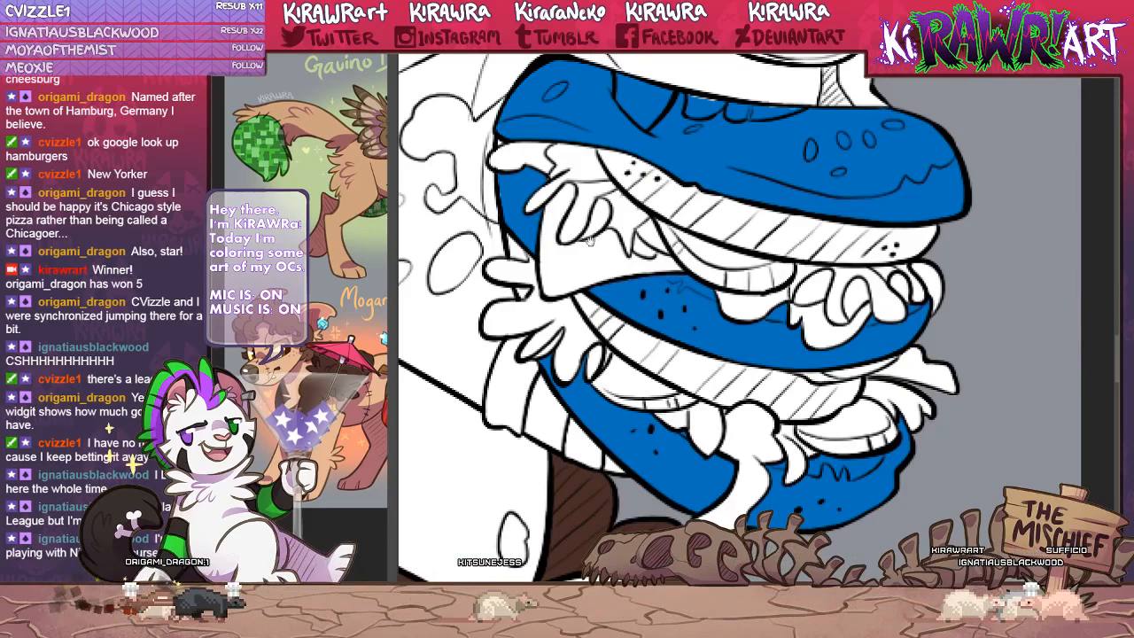
pyautogui.moveTo(579, 231); pyautogui.dragTo(615, 273)
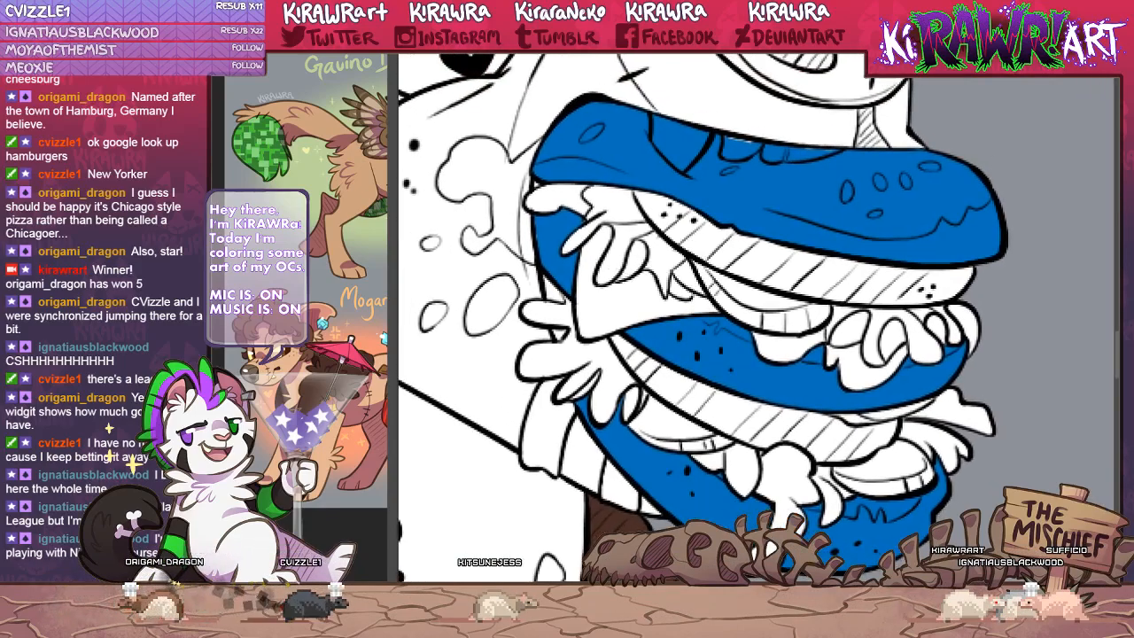
pyautogui.scroll(1, 756, 318)
pyautogui.moveTo(449, 222); pyautogui.dragTo(500, 272)
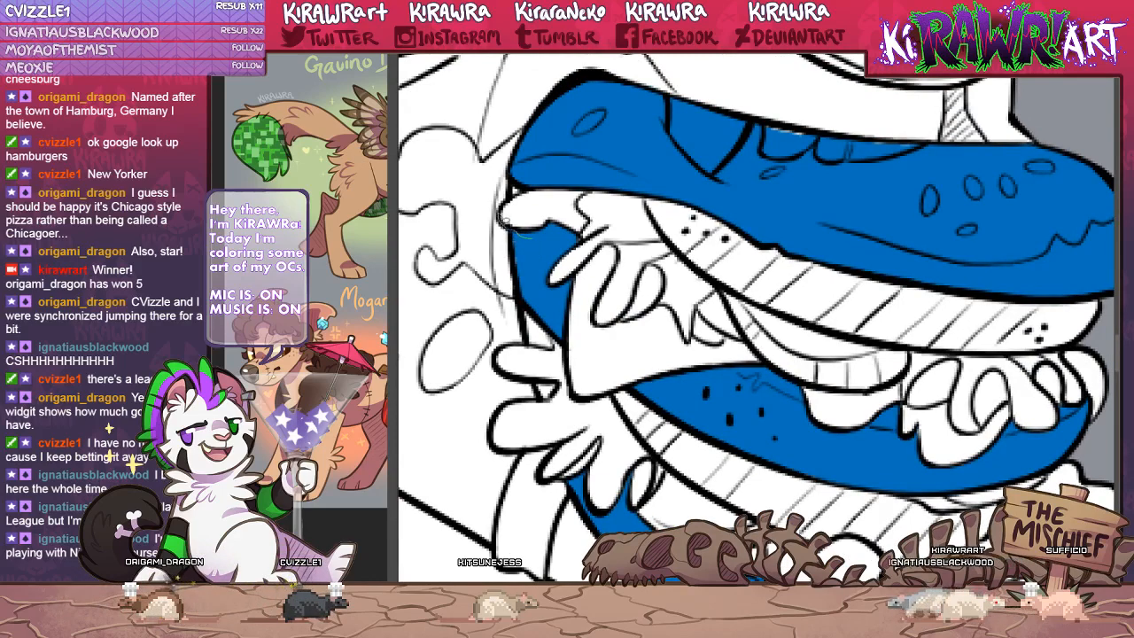
pyautogui.moveTo(525, 193)
pyautogui.mouseDown()
pyautogui.moveTo(564, 167)
pyautogui.moveTo(602, 167)
pyautogui.moveTo(639, 187)
pyautogui.moveTo(699, 273)
pyautogui.mouseUp()
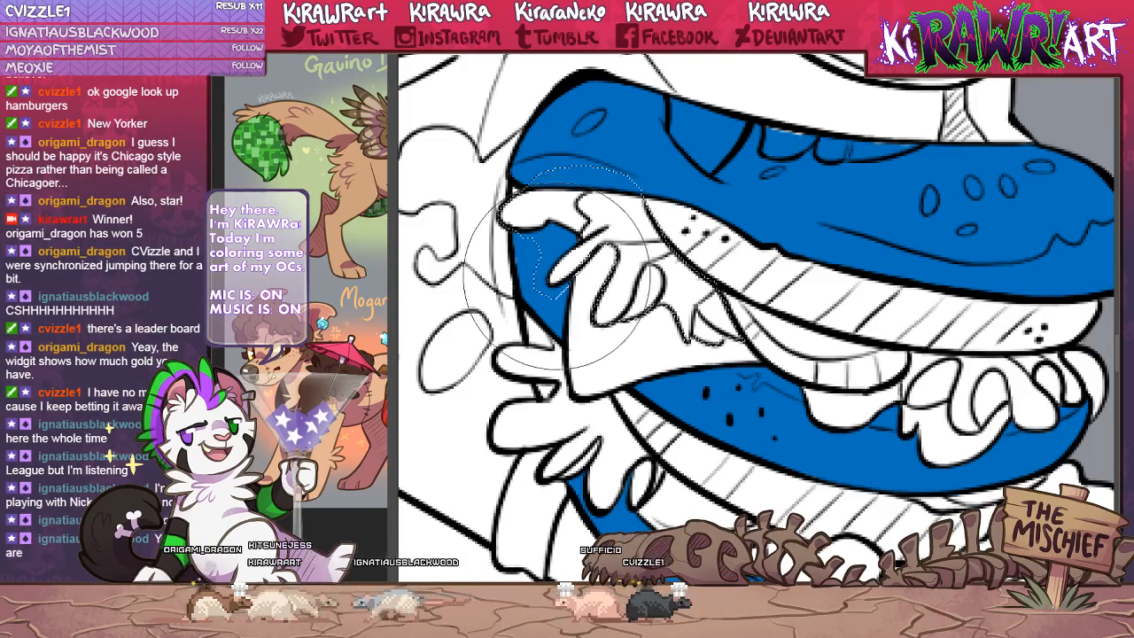
pyautogui.moveTo(558, 271)
pyautogui.mouseDown()
pyautogui.moveTo(679, 171)
pyautogui.moveTo(729, 273)
pyautogui.moveTo(864, 330)
pyautogui.mouseUp()
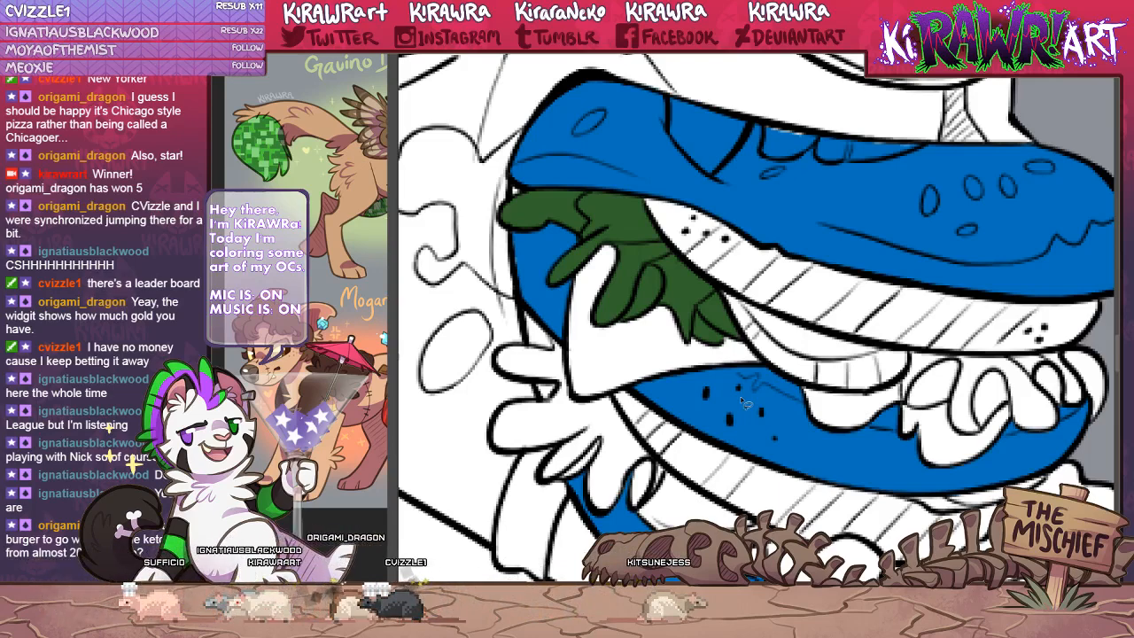
# Select the ruffled lettuce at the outer end beneath the upper patty and paint it dark green, leaving out the sauce drip.
pyautogui.moveTo(741, 436); pyautogui.dragTo(571, 374)
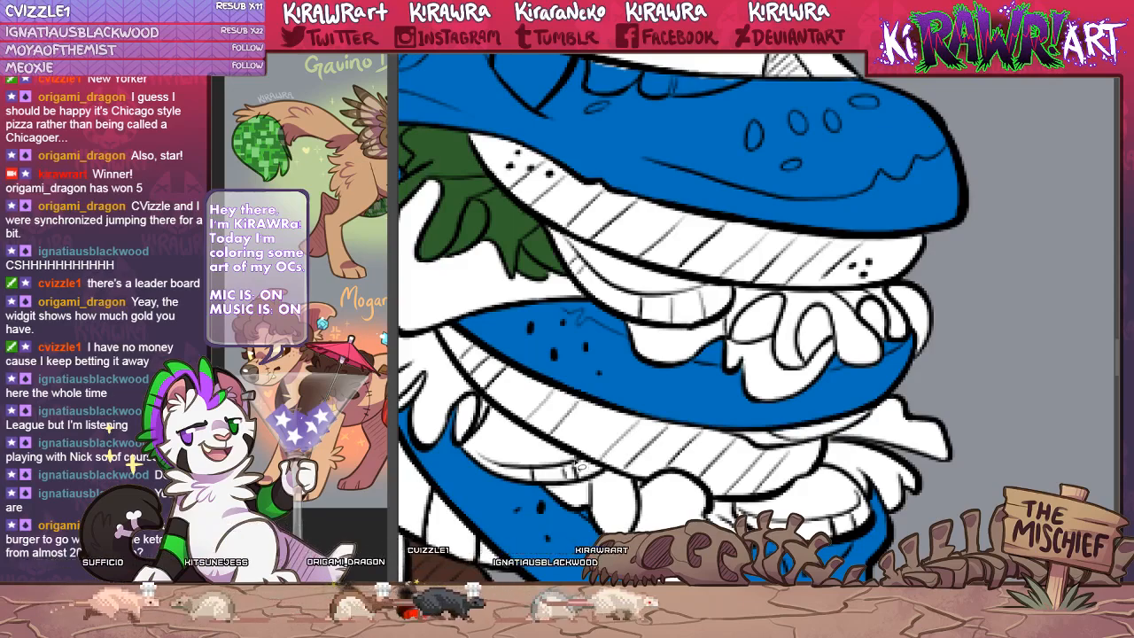
pyautogui.moveTo(749, 403); pyautogui.dragTo(848, 413)
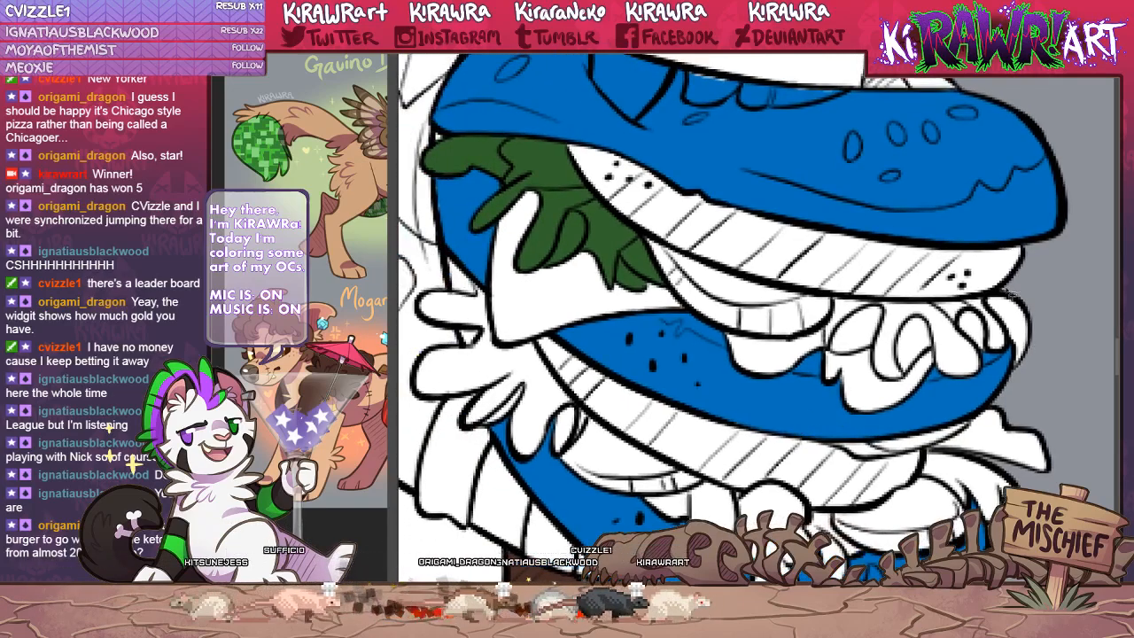
pyautogui.moveTo(992, 292)
pyautogui.mouseDown()
pyautogui.moveTo(1065, 295)
pyautogui.moveTo(1062, 366)
pyautogui.moveTo(1010, 398)
pyautogui.mouseUp()
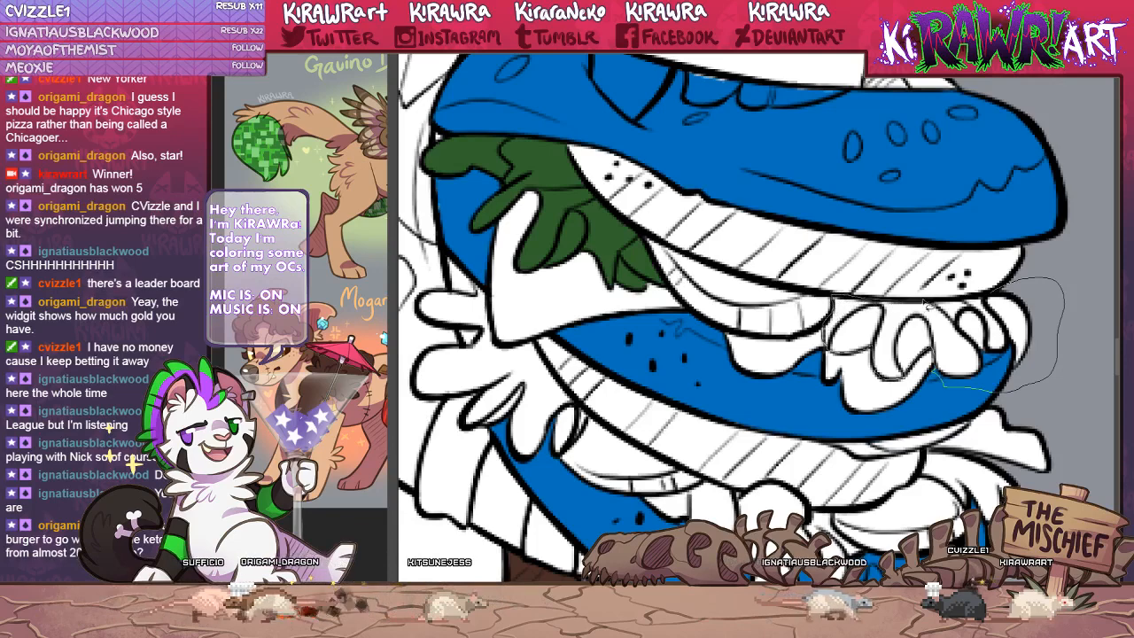
pyautogui.moveTo(924, 304)
pyautogui.mouseDown()
pyautogui.moveTo(842, 298)
pyautogui.moveTo(827, 345)
pyautogui.mouseUp()
pyautogui.press('b')
pyautogui.moveTo(966, 343); pyautogui.dragTo(707, 353)
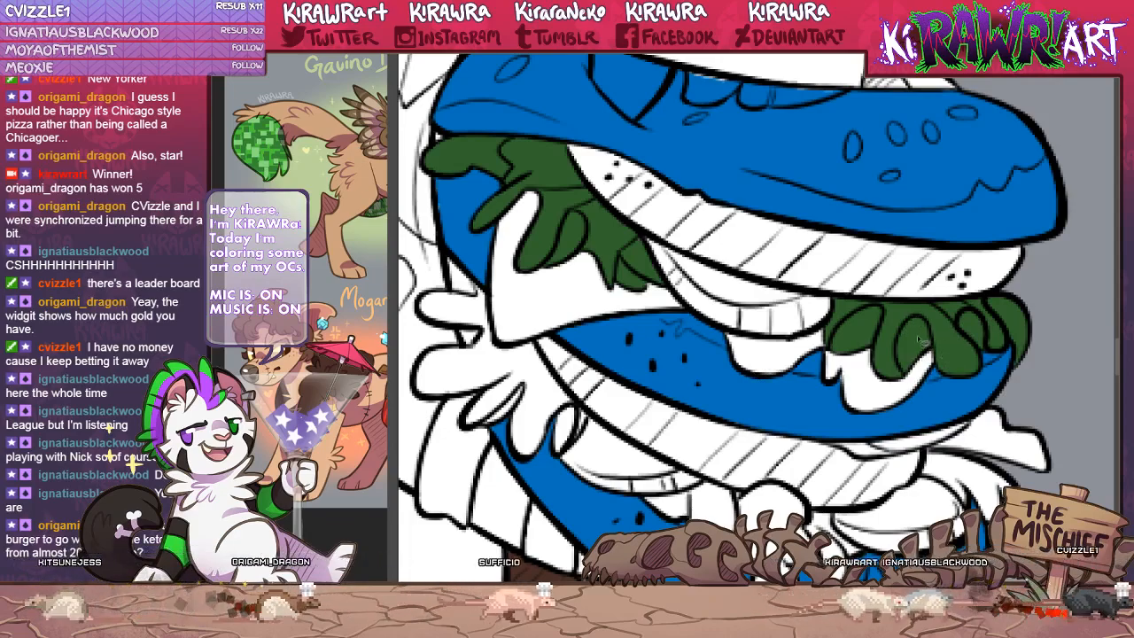
# Select the lower lettuce leaves on the cheek side, paint them dark green and clear the selection.
pyautogui.moveTo(554, 470); pyautogui.dragTo(663, 438)
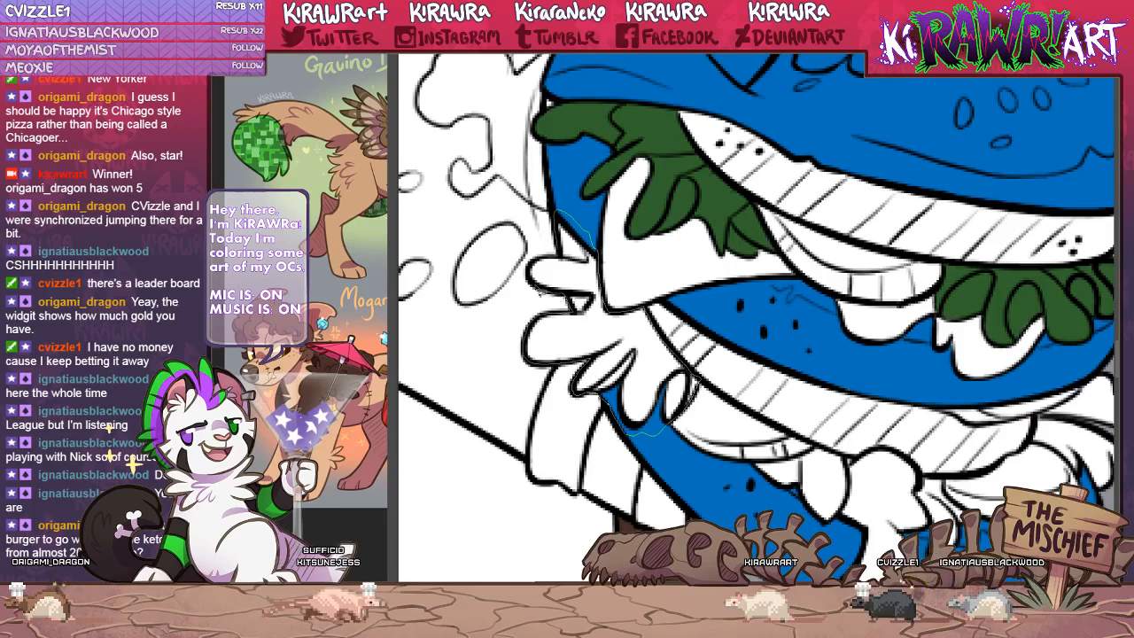
pyautogui.moveTo(566, 261)
pyautogui.mouseDown()
pyautogui.moveTo(557, 213)
pyautogui.moveTo(625, 384)
pyautogui.mouseUp()
pyautogui.press('b')
pyautogui.hotkey('ctrl', 'd')
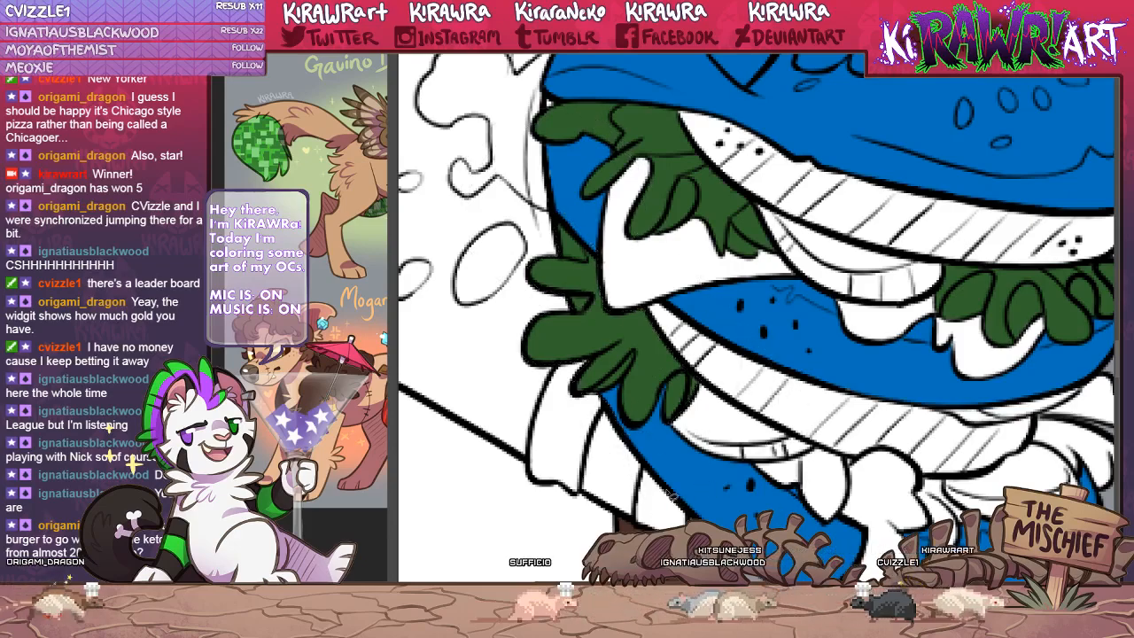
# Select the lettuce sticking out at the outer end of the lower patty, paint it dark green and deselect.
pyautogui.moveTo(678, 454); pyautogui.dragTo(520, 413)
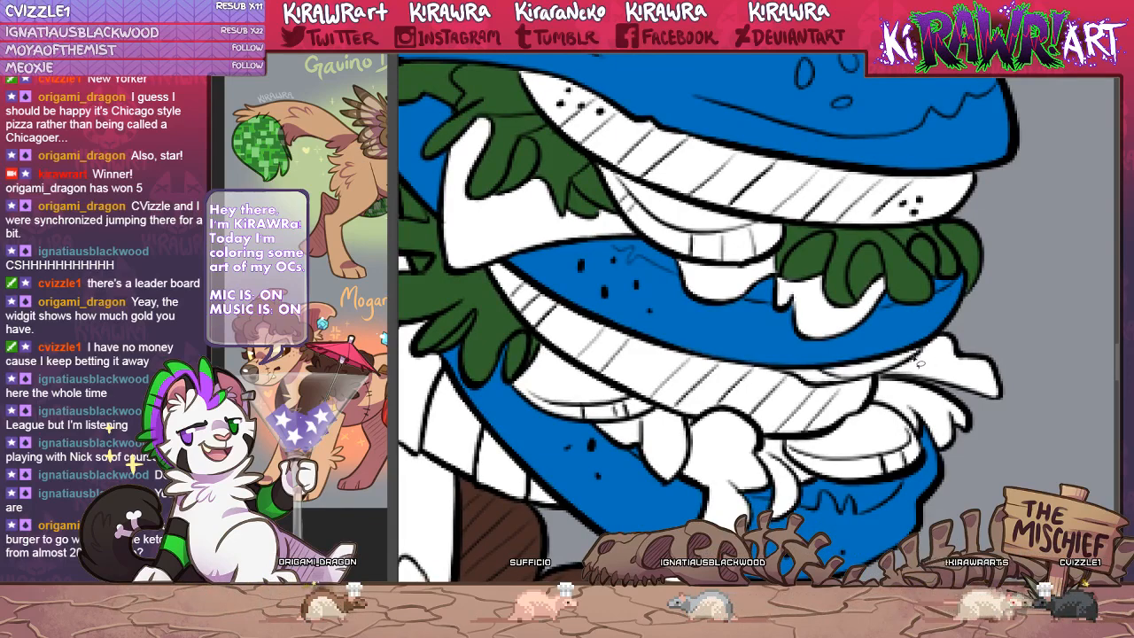
pyautogui.moveTo(919, 361)
pyautogui.mouseDown()
pyautogui.moveTo(1043, 386)
pyautogui.moveTo(942, 459)
pyautogui.moveTo(914, 423)
pyautogui.moveTo(871, 403)
pyautogui.moveTo(877, 378)
pyautogui.mouseUp()
pyautogui.press('b')
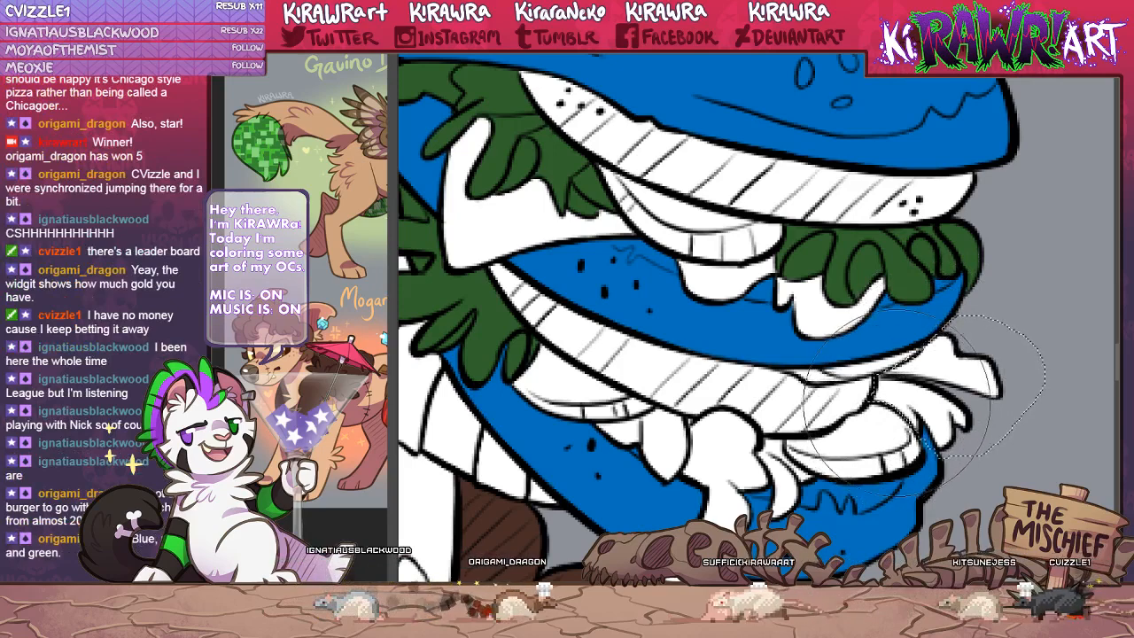
pyautogui.moveTo(922, 354)
pyautogui.mouseDown()
pyautogui.moveTo(896, 379)
pyautogui.moveTo(995, 347)
pyautogui.mouseUp()
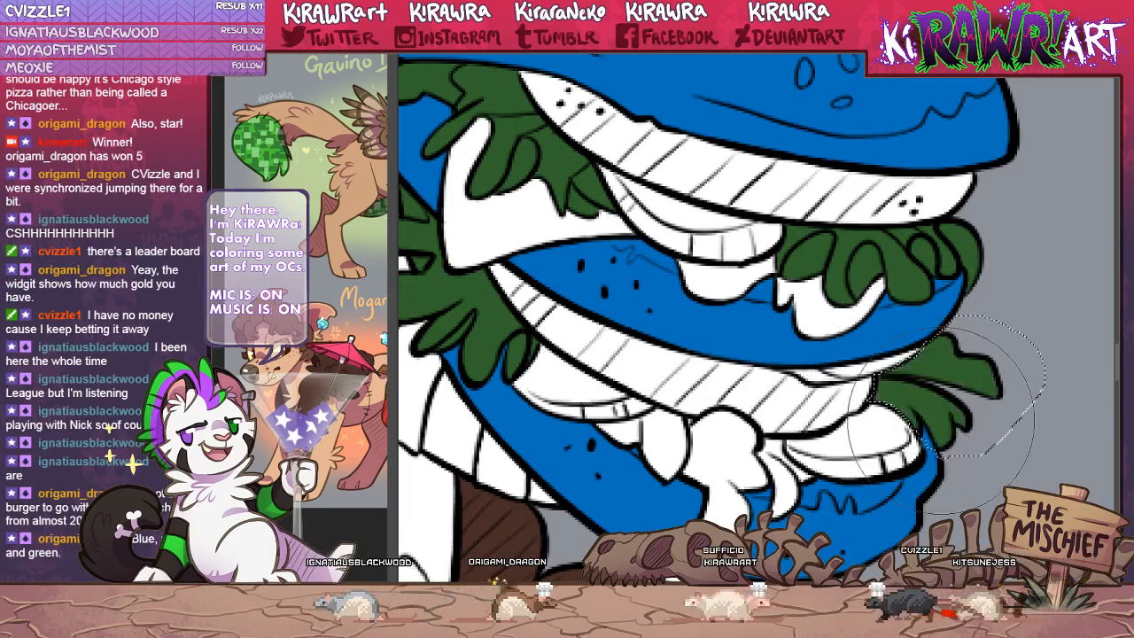
pyautogui.moveTo(683, 325); pyautogui.dragTo(694, 327)
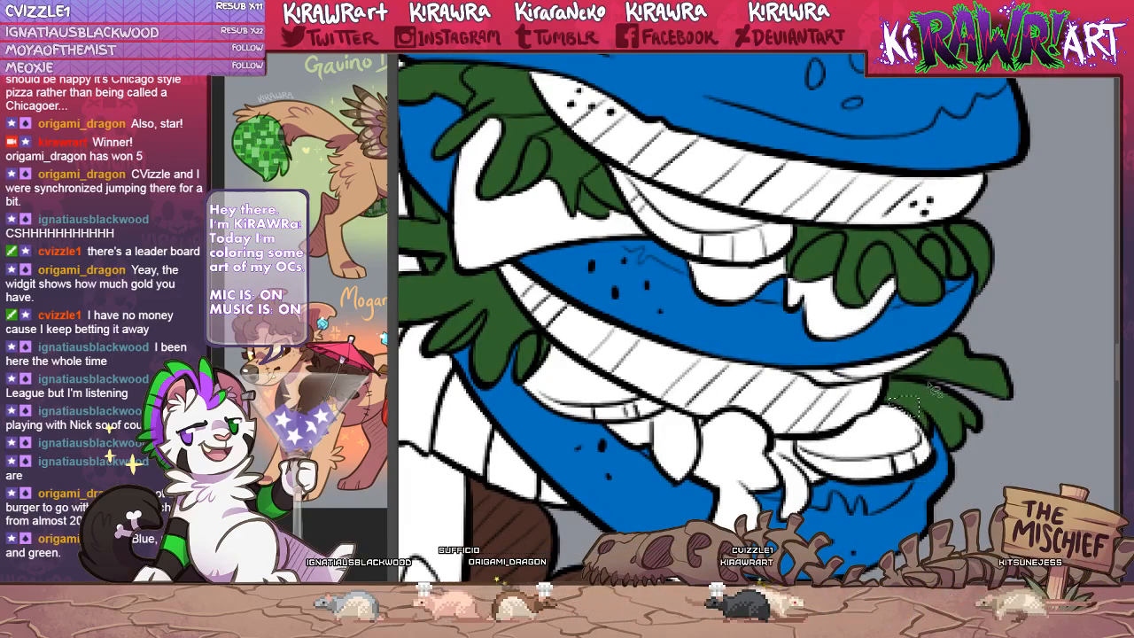
pyautogui.moveTo(679, 345); pyautogui.dragTo(650, 352)
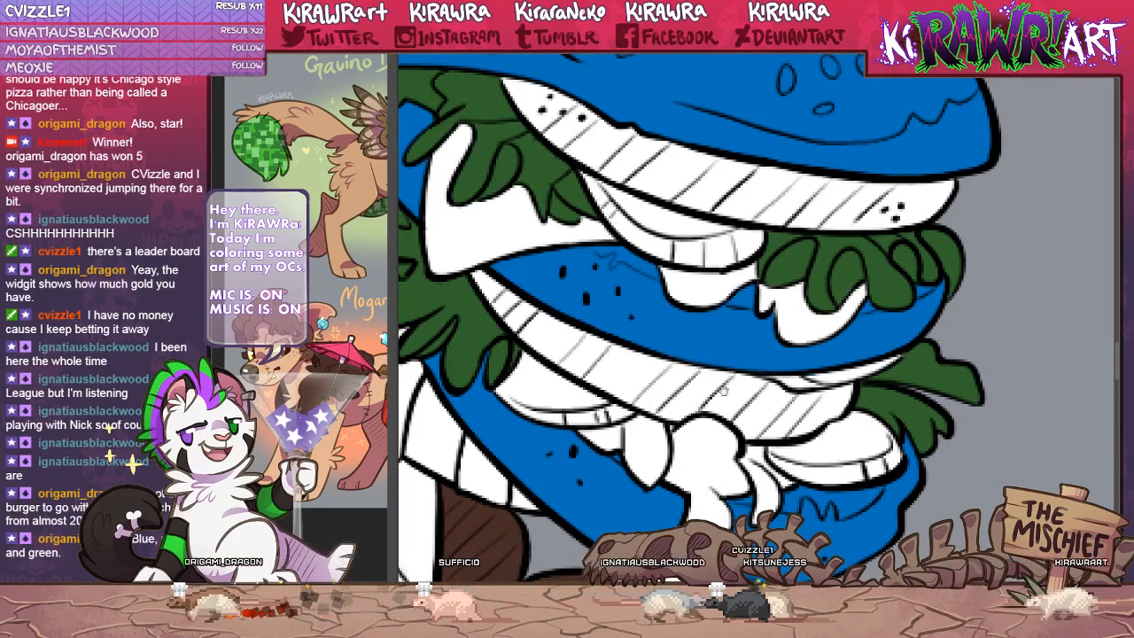
# Select the round slice beneath the upper patty and paint it light green.
pyautogui.moveTo(704, 329); pyautogui.dragTo(781, 382)
pyautogui.scroll(-3, 781, 382)
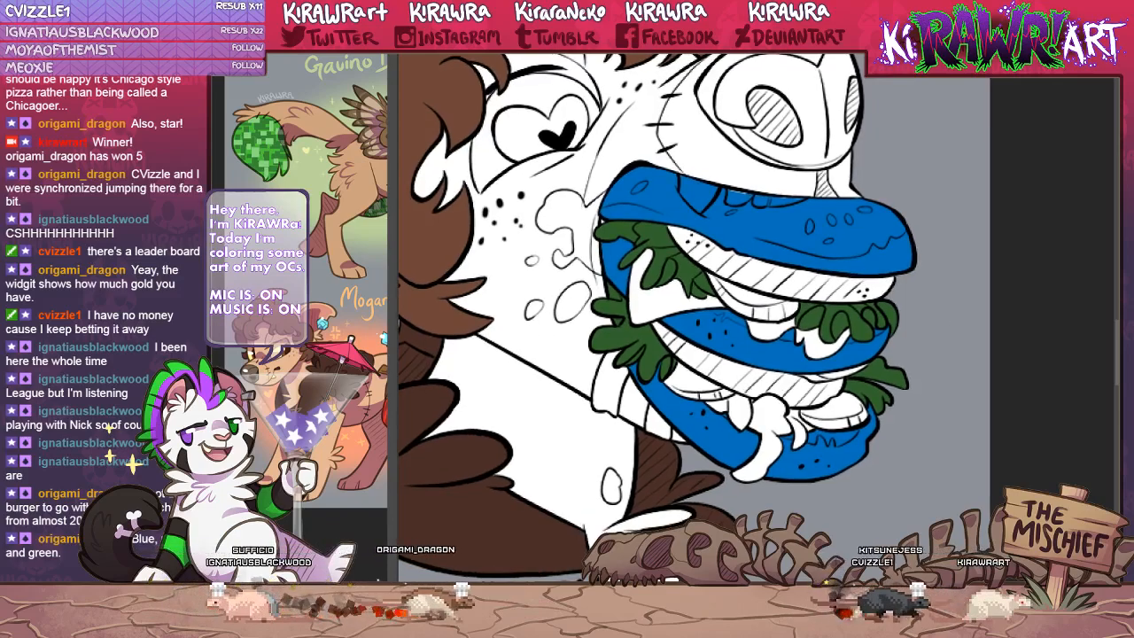
pyautogui.hotkey('ctrl', '+')
pyautogui.moveTo(753, 328); pyautogui.dragTo(762, 309)
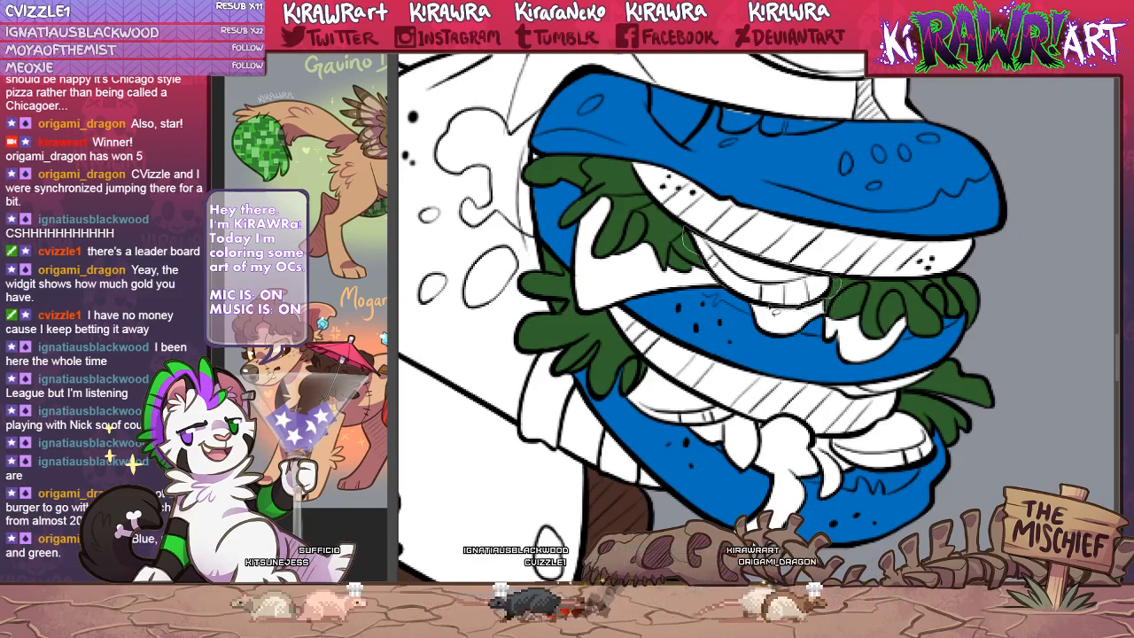
pyautogui.moveTo(711, 297); pyautogui.dragTo(684, 236)
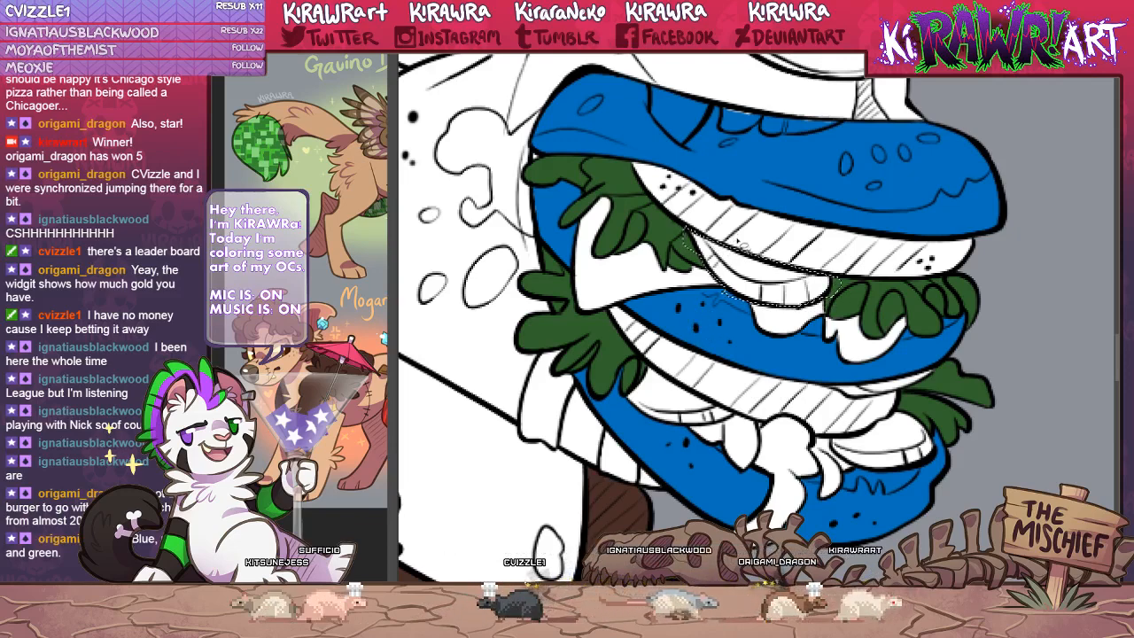
pyautogui.moveTo(734, 274); pyautogui.dragTo(830, 299)
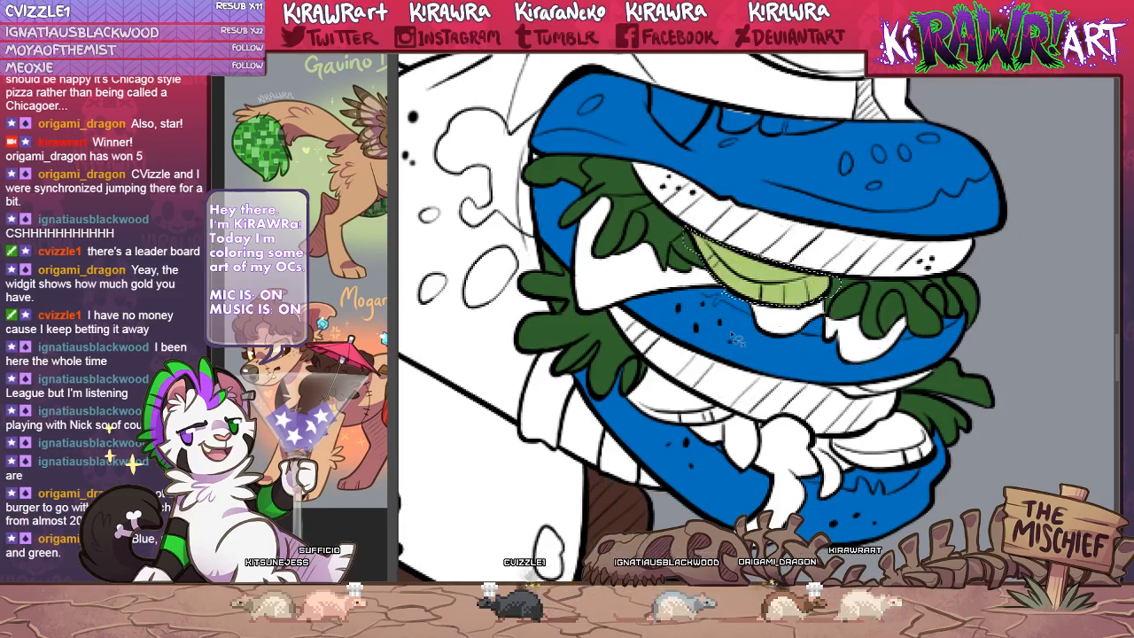
# Select the cheek-side slice beneath the lower patty, paint it light green and clear the selection.
pyautogui.moveTo(631, 494); pyautogui.dragTo(641, 459)
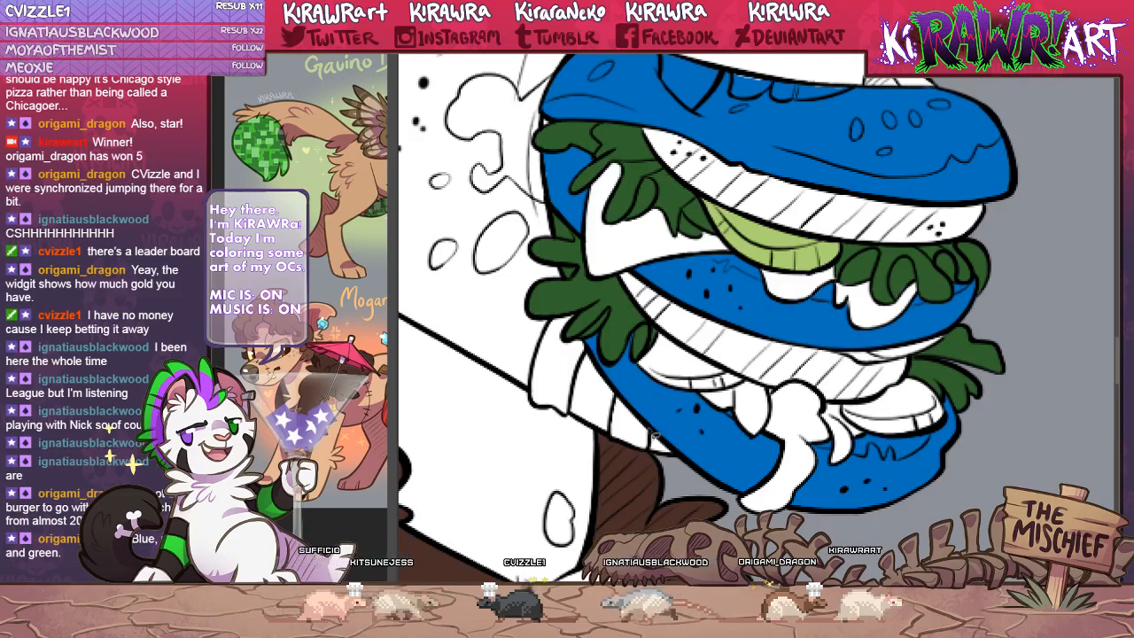
pyautogui.moveTo(636, 386)
pyautogui.mouseDown()
pyautogui.moveTo(661, 334)
pyautogui.moveTo(755, 383)
pyautogui.moveTo(656, 392)
pyautogui.moveTo(634, 382)
pyautogui.moveTo(626, 333)
pyautogui.moveTo(700, 373)
pyautogui.mouseUp()
pyautogui.press('b')
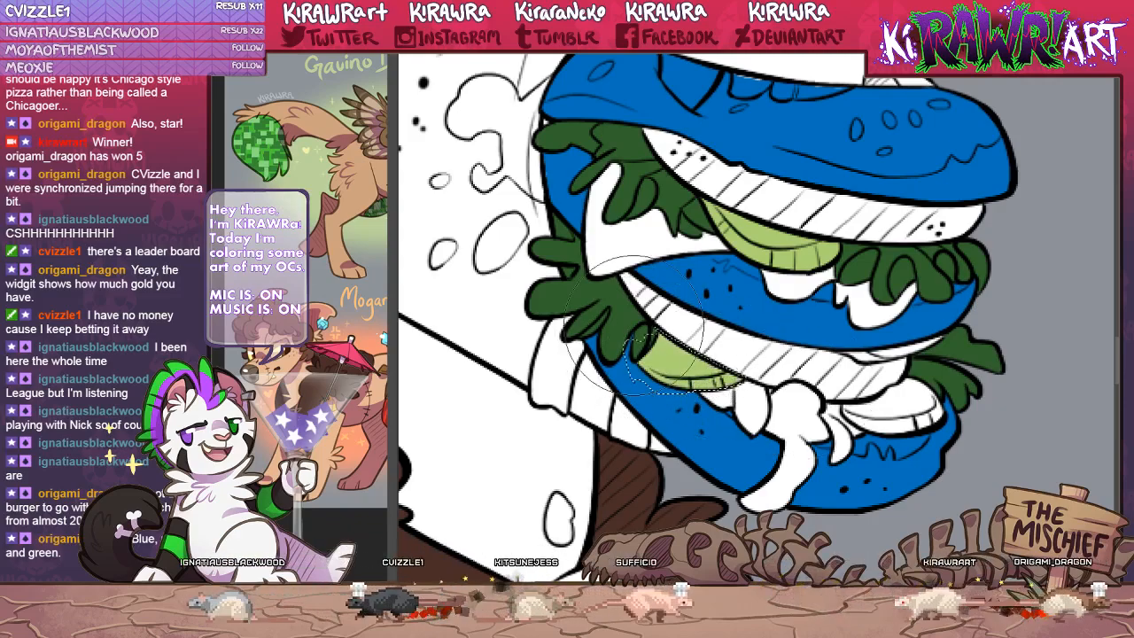
pyautogui.press('l')
pyautogui.hotkey('ctrl', 'd')
# Select the slice at the outer end beneath the lower patty, paint it light green and deselect.
pyautogui.moveTo(839, 400); pyautogui.dragTo(698, 399)
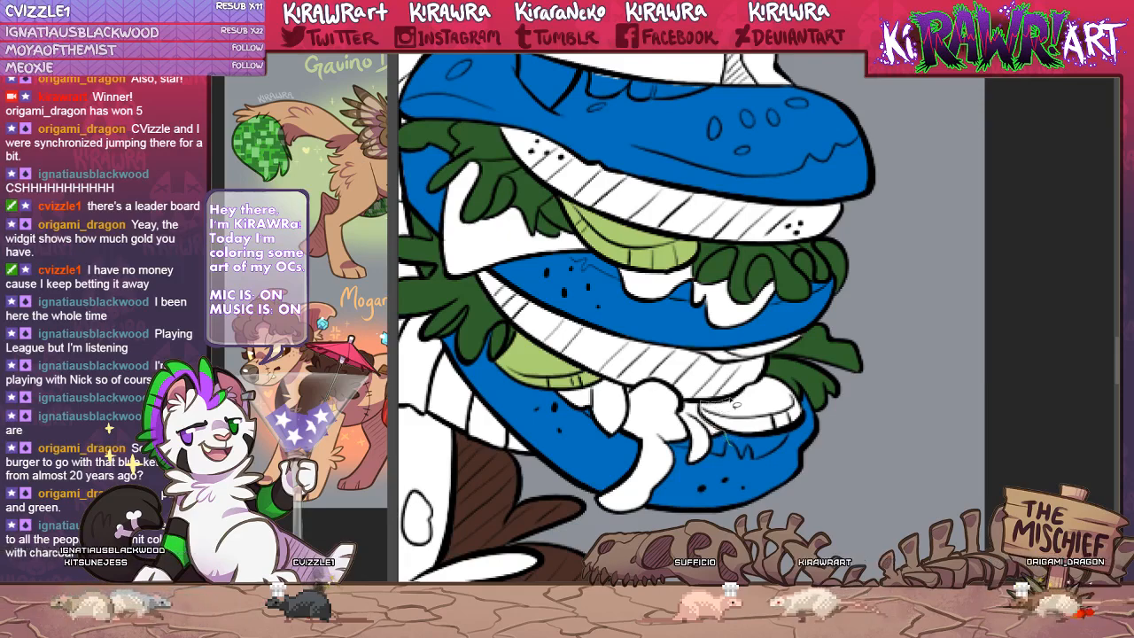
pyautogui.moveTo(739, 396)
pyautogui.mouseDown()
pyautogui.moveTo(769, 368)
pyautogui.moveTo(806, 375)
pyautogui.moveTo(818, 438)
pyautogui.moveTo(734, 446)
pyautogui.moveTo(803, 415)
pyautogui.mouseUp()
pyautogui.press('b')
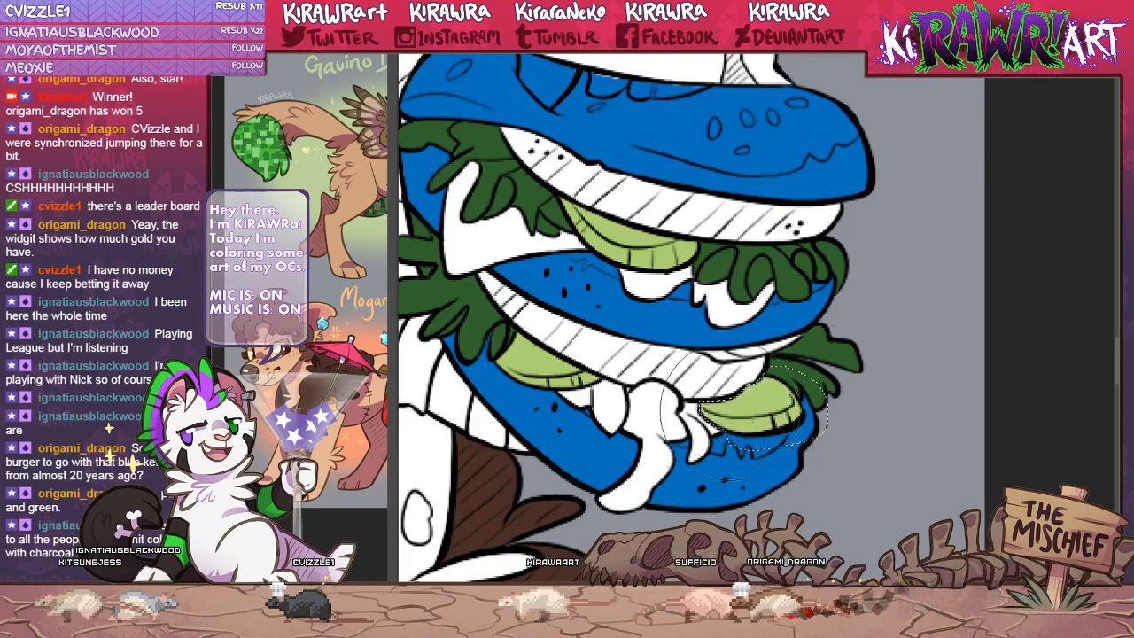
pyautogui.hotkey('ctrl', 'd')
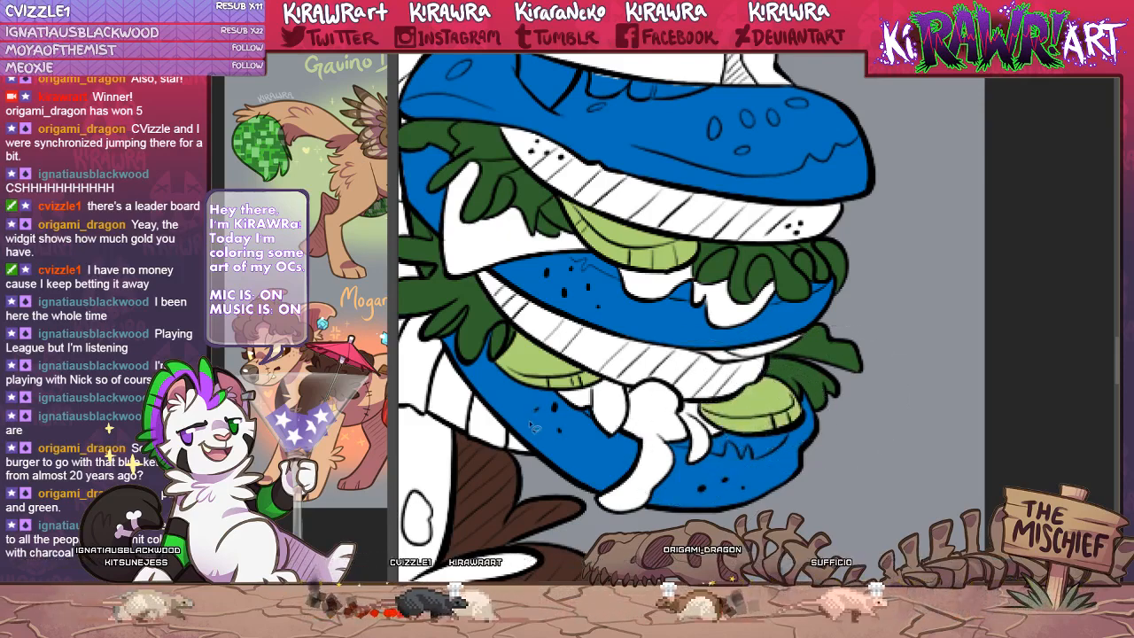
# Select the cheese slice hanging over the middle bun near the mouth corner, paint it orange and clear the selection.
pyautogui.moveTo(609, 387); pyautogui.dragTo(753, 418)
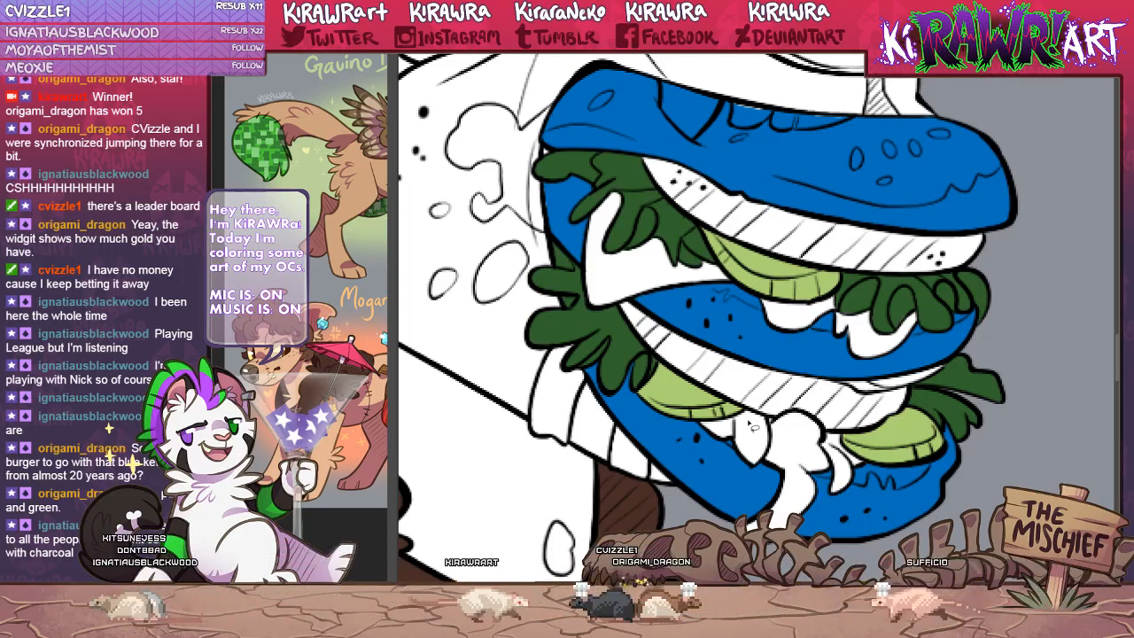
pyautogui.moveTo(824, 426); pyautogui.dragTo(820, 433)
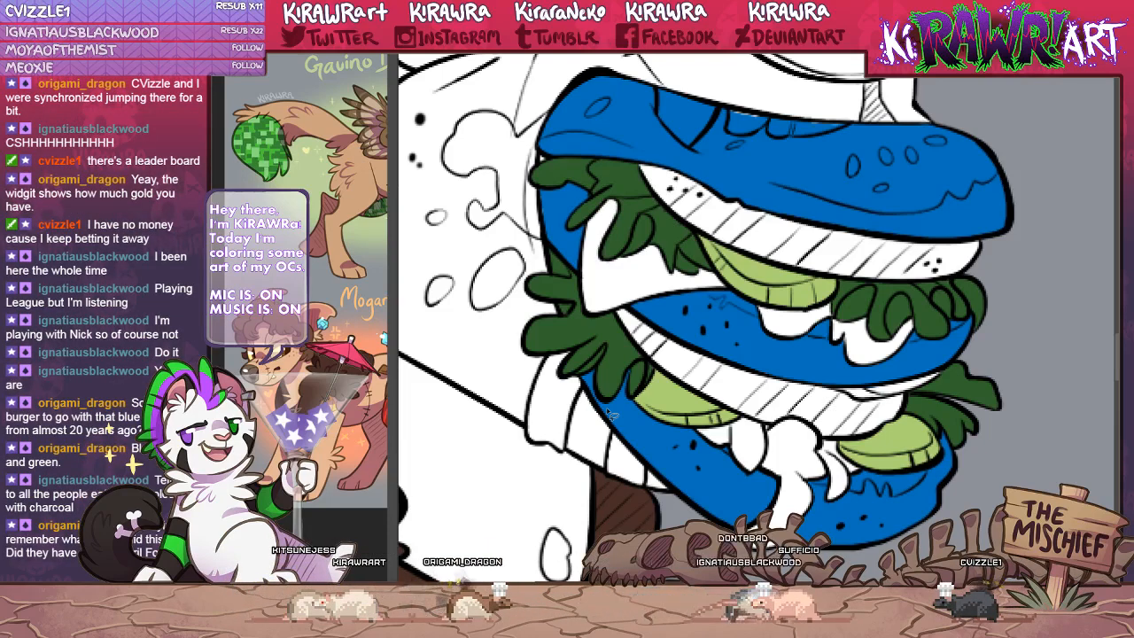
pyautogui.moveTo(580, 227)
pyautogui.mouseDown()
pyautogui.moveTo(572, 316)
pyautogui.moveTo(591, 332)
pyautogui.moveTo(624, 315)
pyautogui.moveTo(733, 302)
pyautogui.moveTo(734, 264)
pyautogui.moveTo(651, 214)
pyautogui.moveTo(582, 222)
pyautogui.mouseUp()
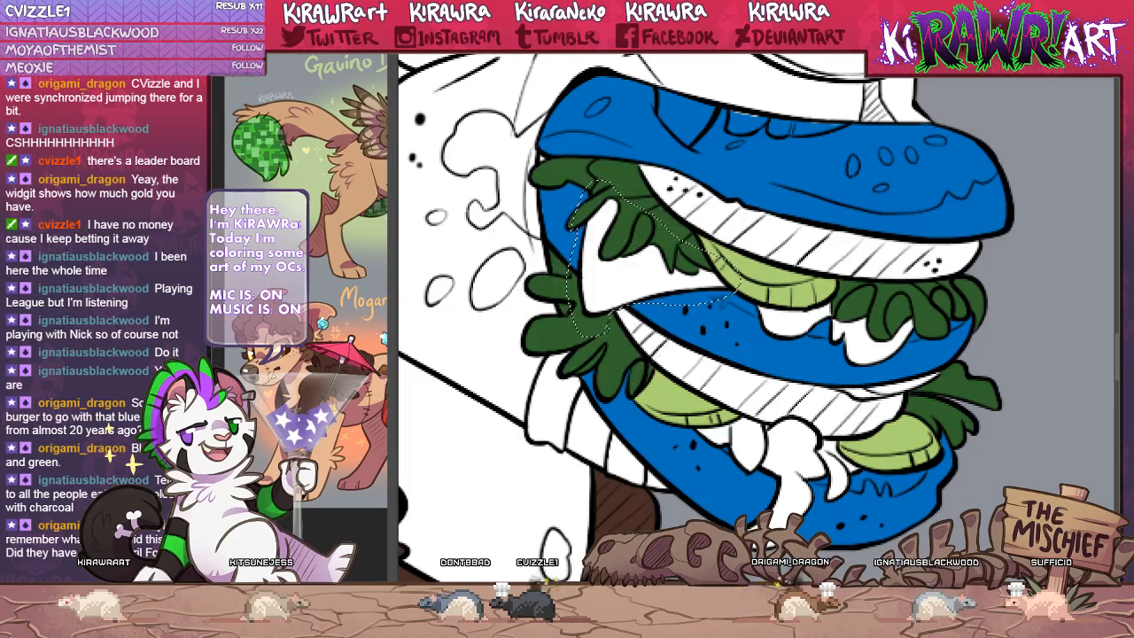
pyautogui.moveTo(603, 230); pyautogui.dragTo(732, 264)
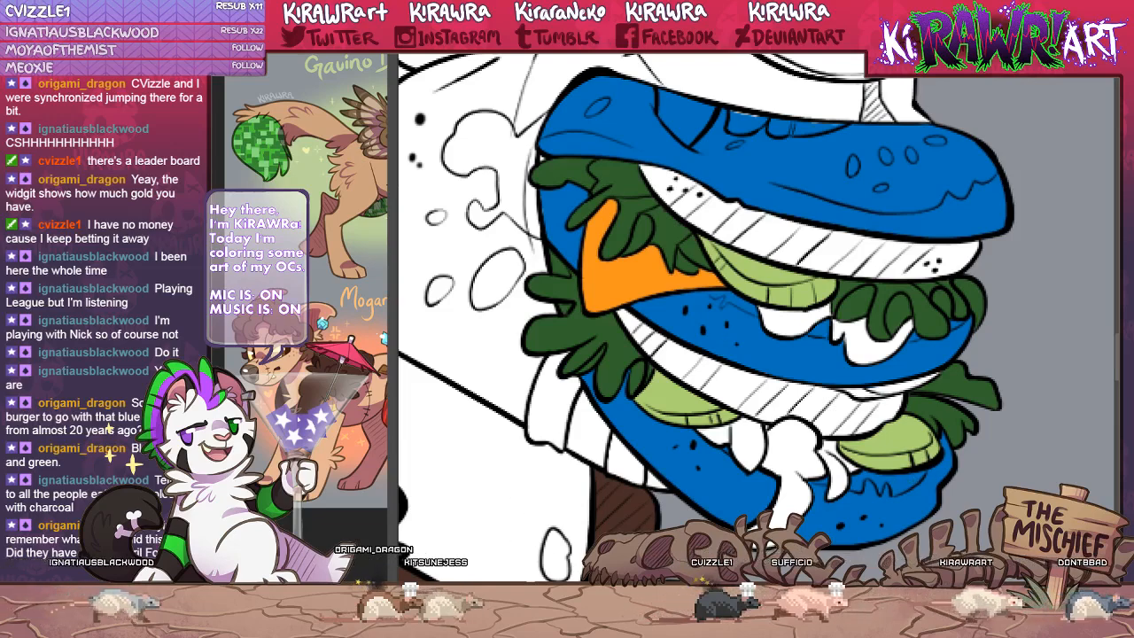
pyautogui.moveTo(659, 526); pyautogui.dragTo(636, 528)
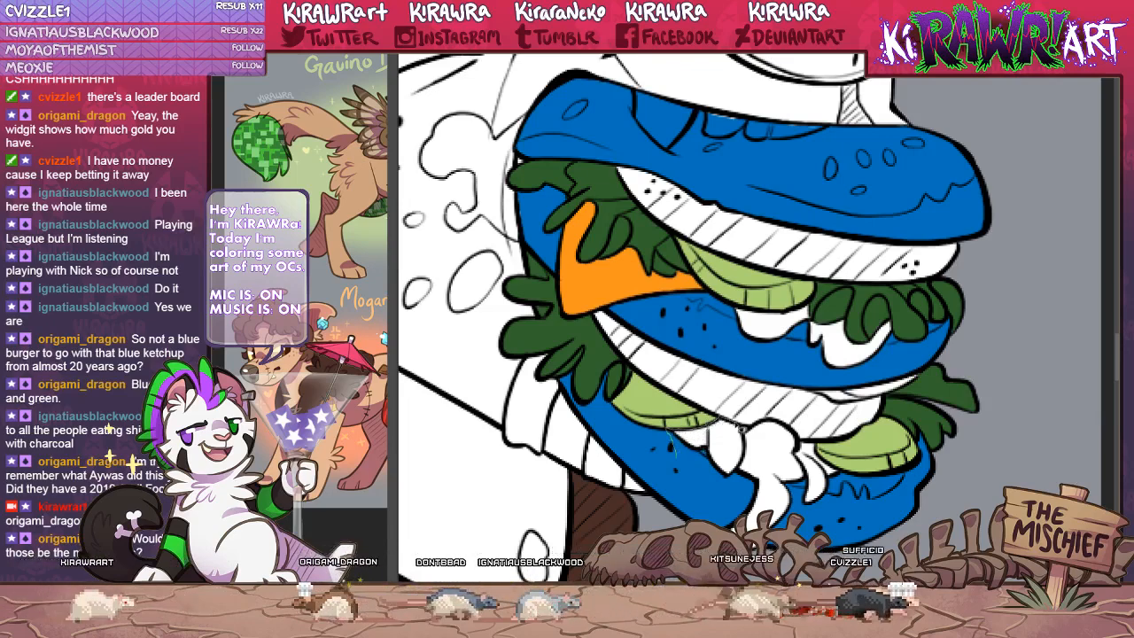
# Paint the remaining lettuce leaf beneath the lower patty dark green and the upper patty brown.
pyautogui.moveTo(740, 429)
pyautogui.mouseDown()
pyautogui.moveTo(733, 474)
pyautogui.moveTo(693, 470)
pyautogui.mouseUp()
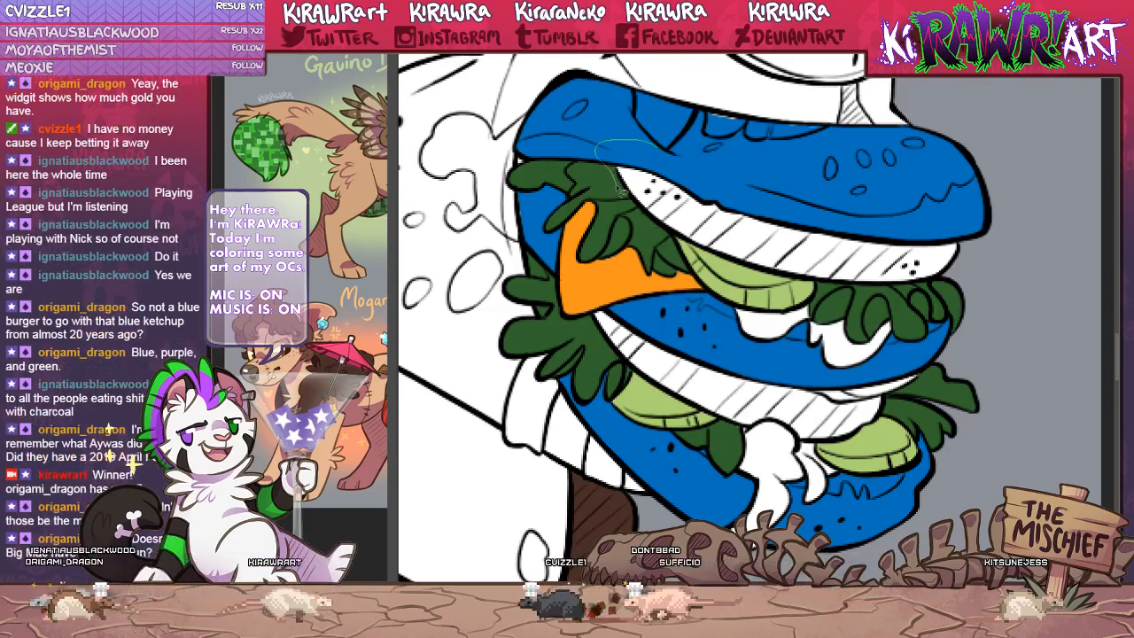
pyautogui.moveTo(657, 147)
pyautogui.mouseDown()
pyautogui.moveTo(673, 245)
pyautogui.moveTo(801, 288)
pyautogui.mouseUp()
pyautogui.moveTo(1013, 241)
pyautogui.mouseDown()
pyautogui.moveTo(657, 145)
pyautogui.moveTo(686, 202)
pyautogui.moveTo(931, 266)
pyautogui.mouseUp()
pyautogui.press('b')
pyautogui.press('l')
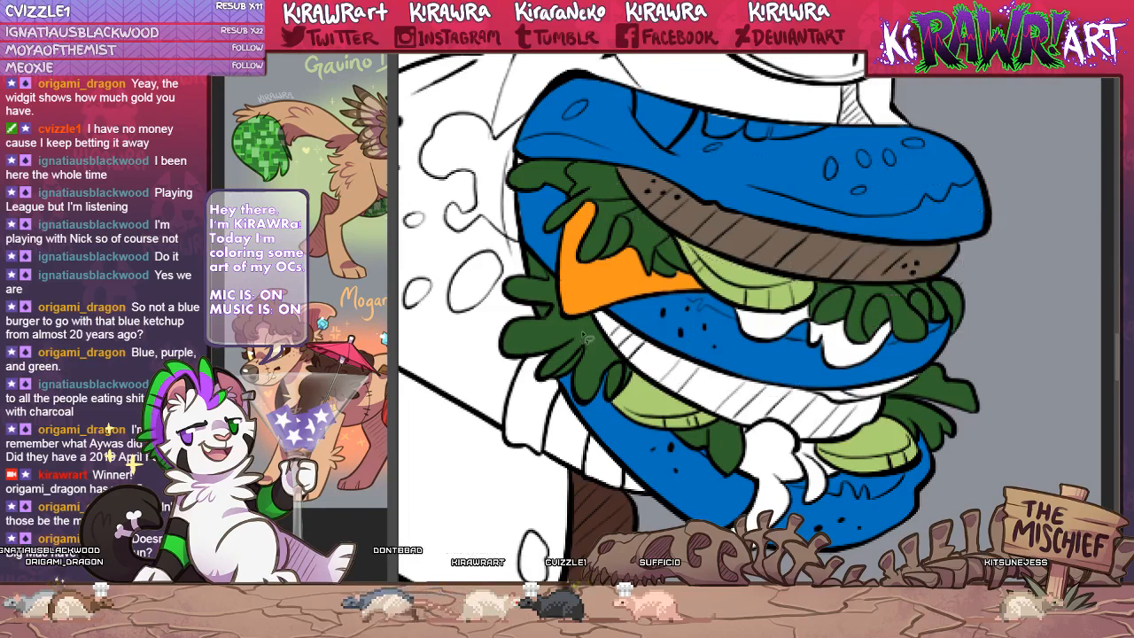
# Select the lower patty between the middle and bottom buns and paint it brown.
pyautogui.moveTo(738, 355); pyautogui.dragTo(813, 387)
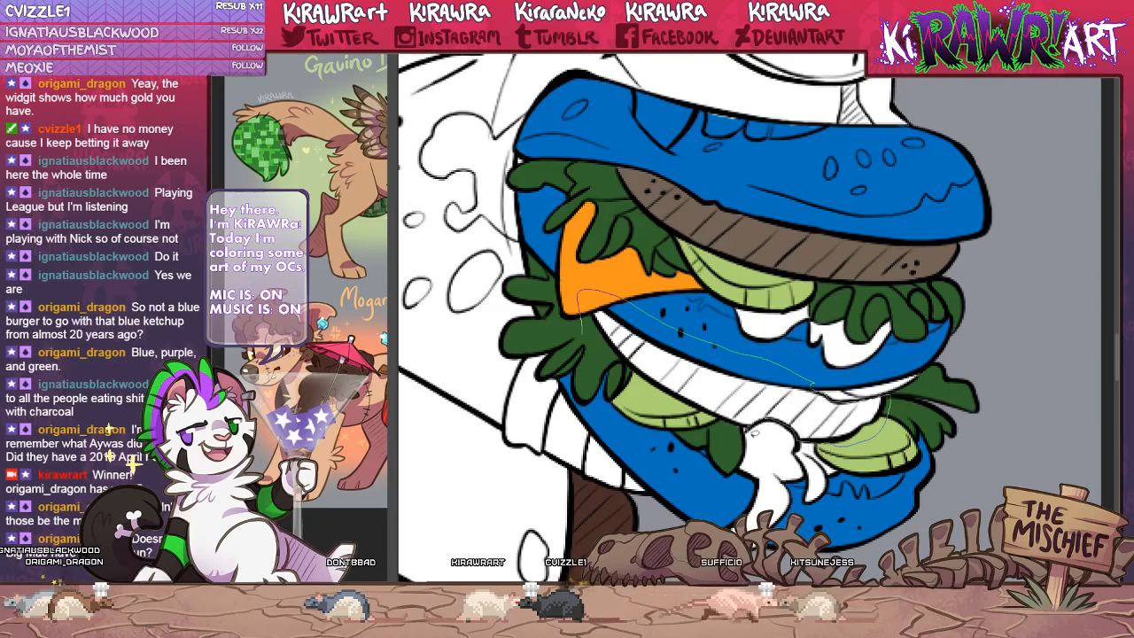
pyautogui.moveTo(609, 377); pyautogui.dragTo(581, 335)
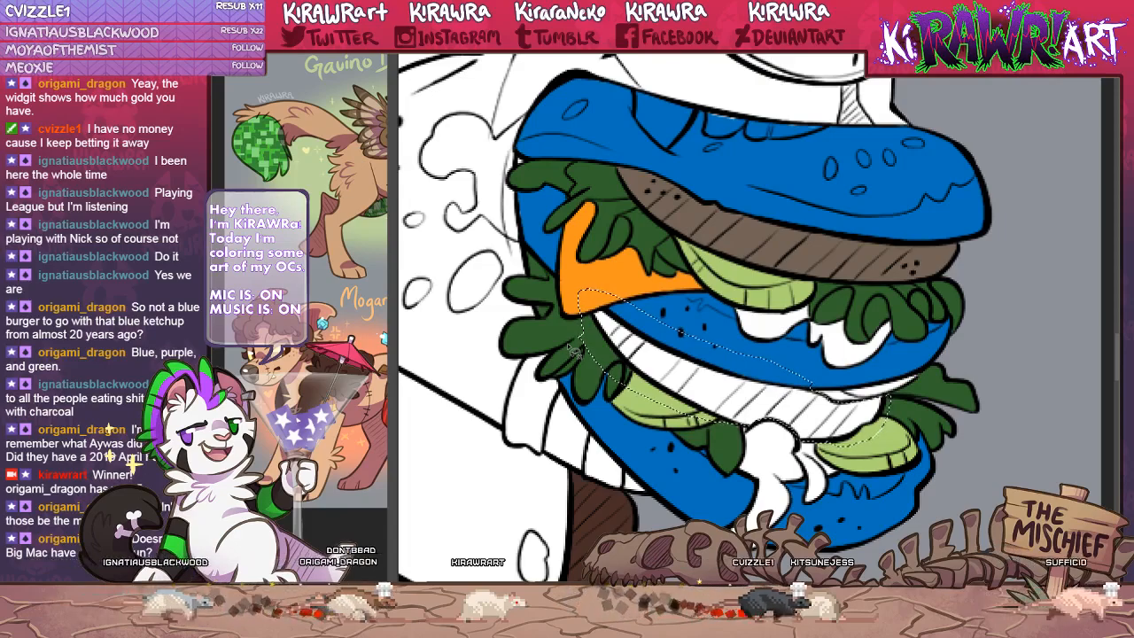
pyautogui.press('b')
pyautogui.moveTo(606, 332); pyautogui.dragTo(842, 410)
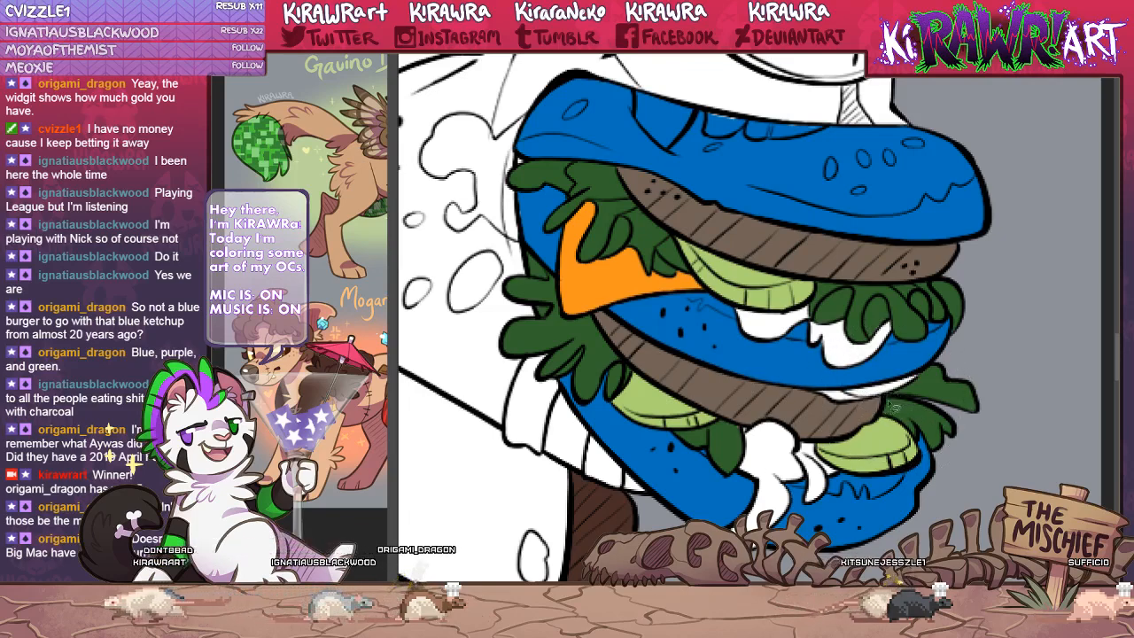
# Select the thin onion slice above the lower patty's outer end, paint it light purple and clear the selection.
pyautogui.moveTo(924, 353); pyautogui.dragTo(797, 383)
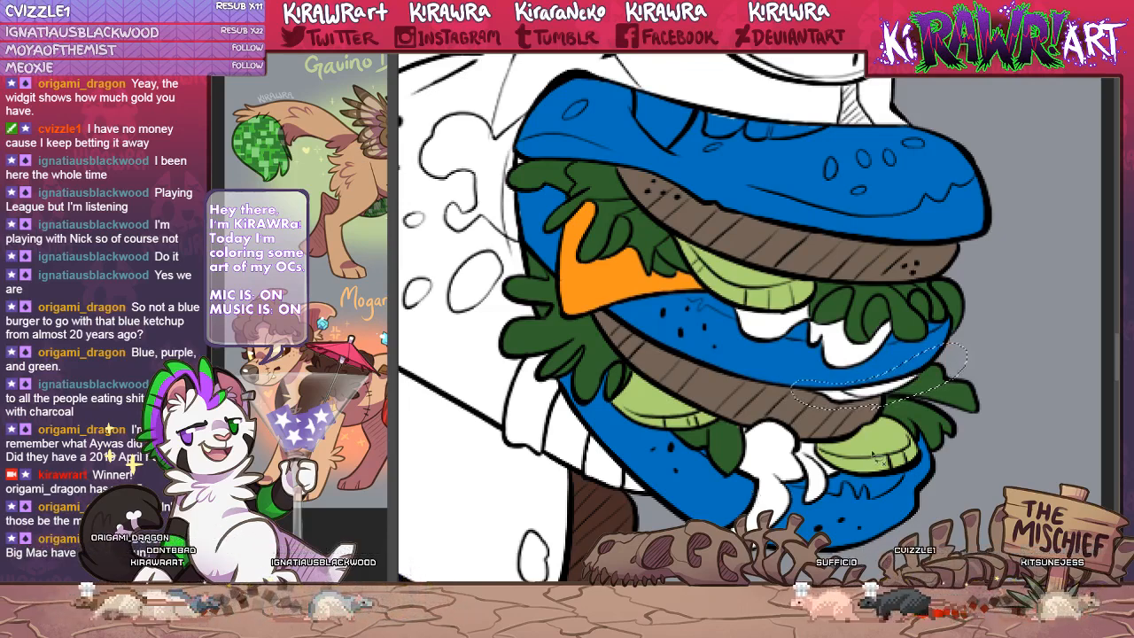
pyautogui.hotkey('ctrl', 'd')
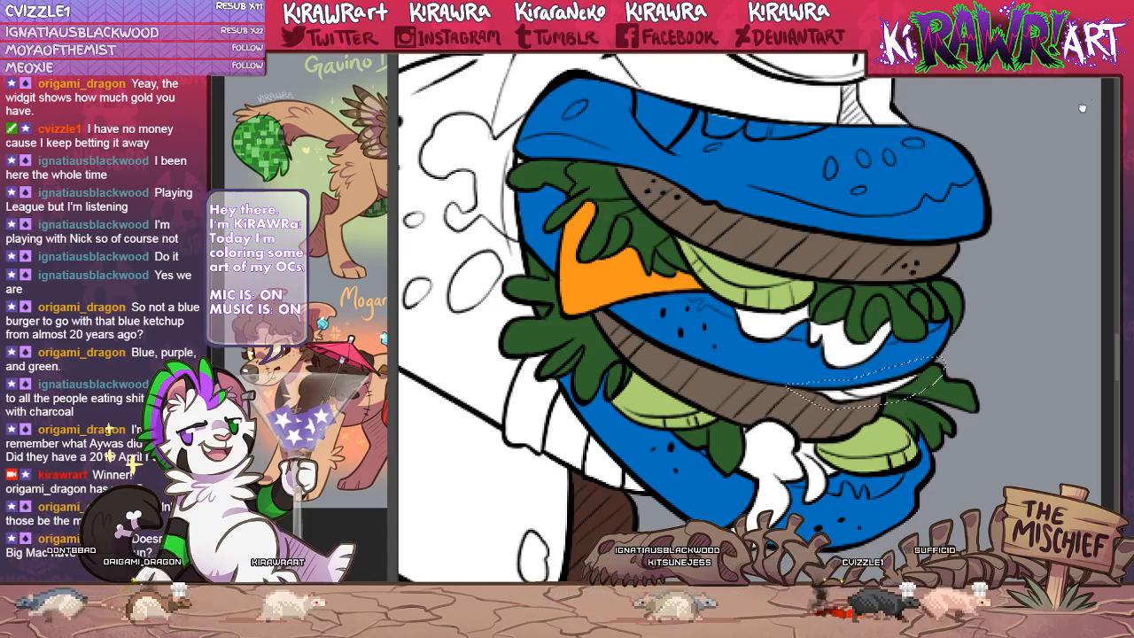
pyautogui.press('b')
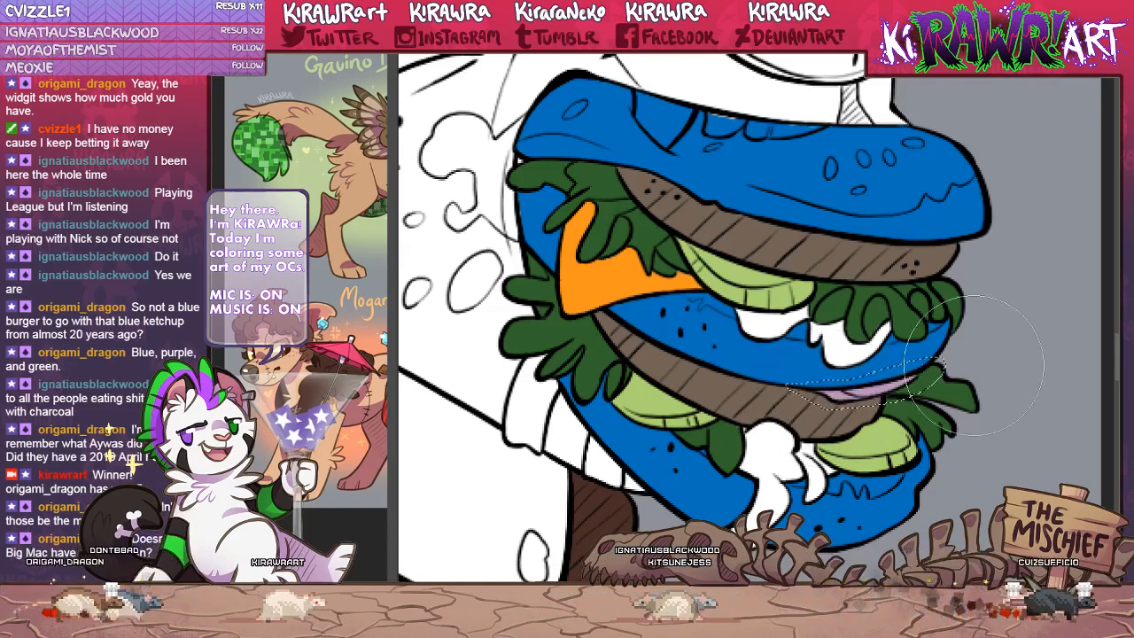
pyautogui.moveTo(921, 381); pyautogui.dragTo(846, 397)
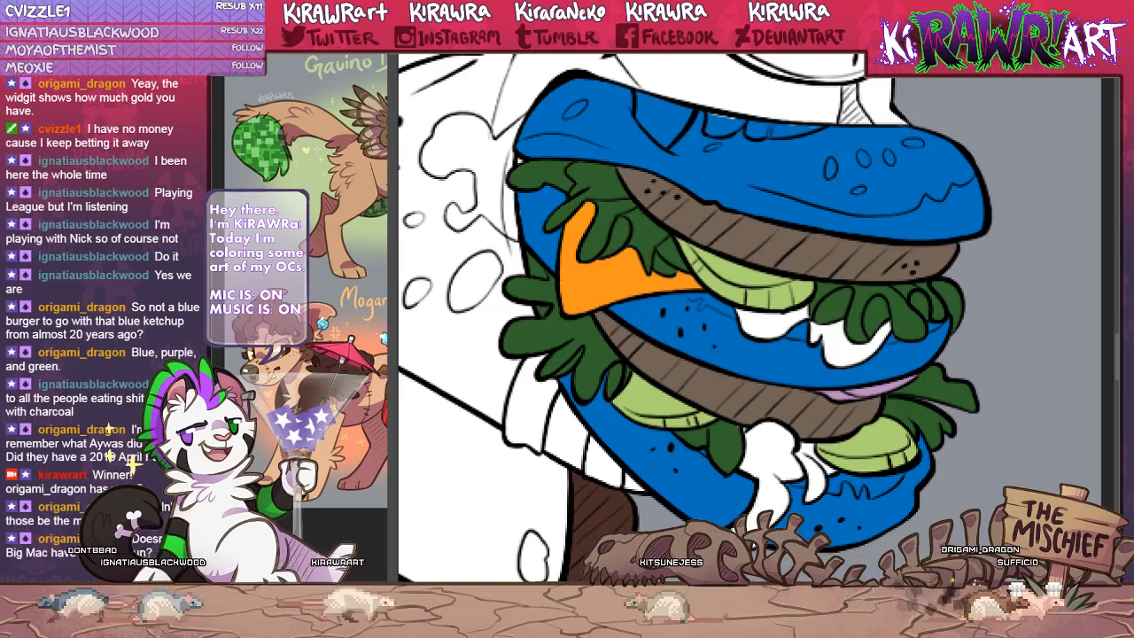
# Select the sauce drips over the bottom and middle buns, paint them pale cream and deselect.
pyautogui.moveTo(714, 478)
pyautogui.mouseDown()
pyautogui.moveTo(742, 408)
pyautogui.moveTo(860, 434)
pyautogui.mouseUp()
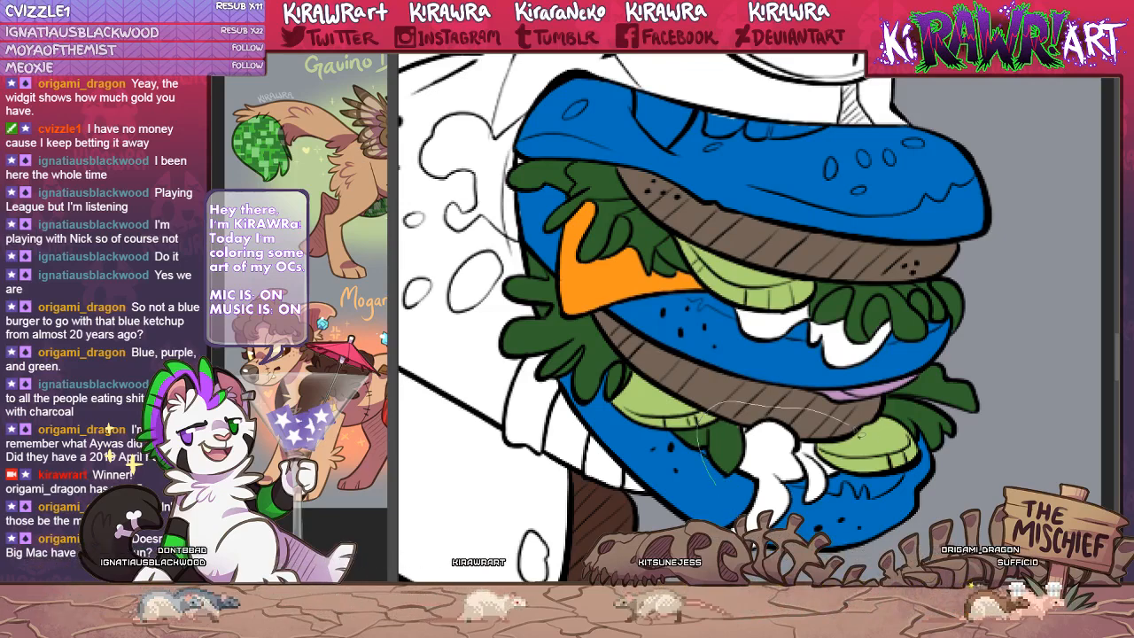
pyautogui.moveTo(826, 537); pyautogui.dragTo(715, 484)
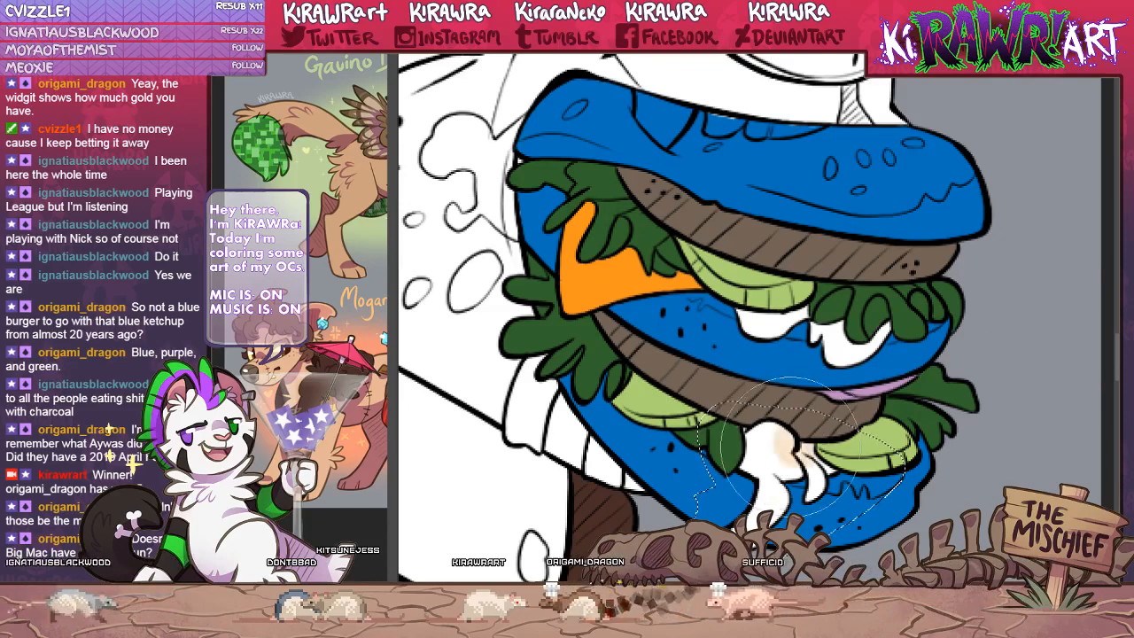
pyautogui.moveTo(753, 442); pyautogui.dragTo(822, 501)
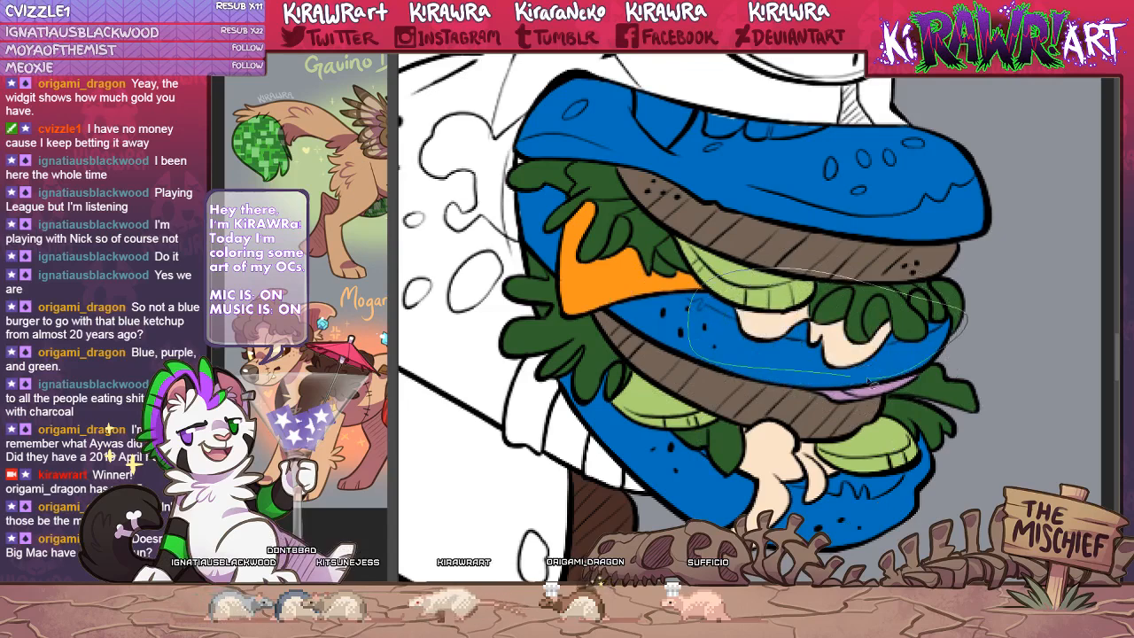
pyautogui.hotkey('ctrl', 'd')
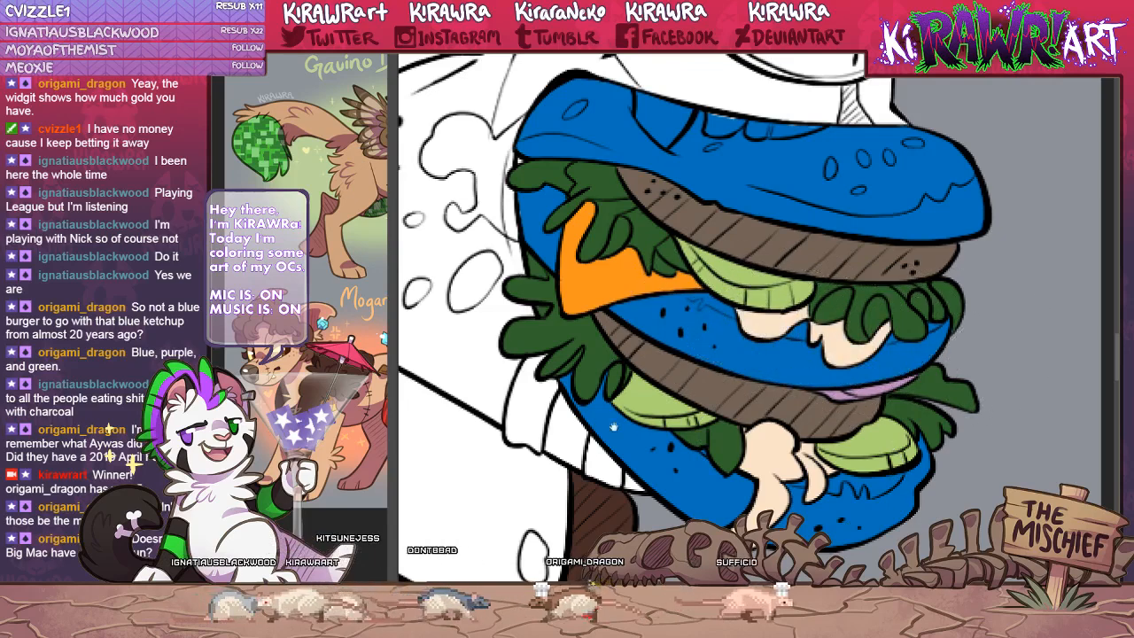
# Select the sauce patch on the jaw beside the bottom bun, paint it pale cream and clear the selection.
pyautogui.moveTo(614, 426); pyautogui.dragTo(720, 424)
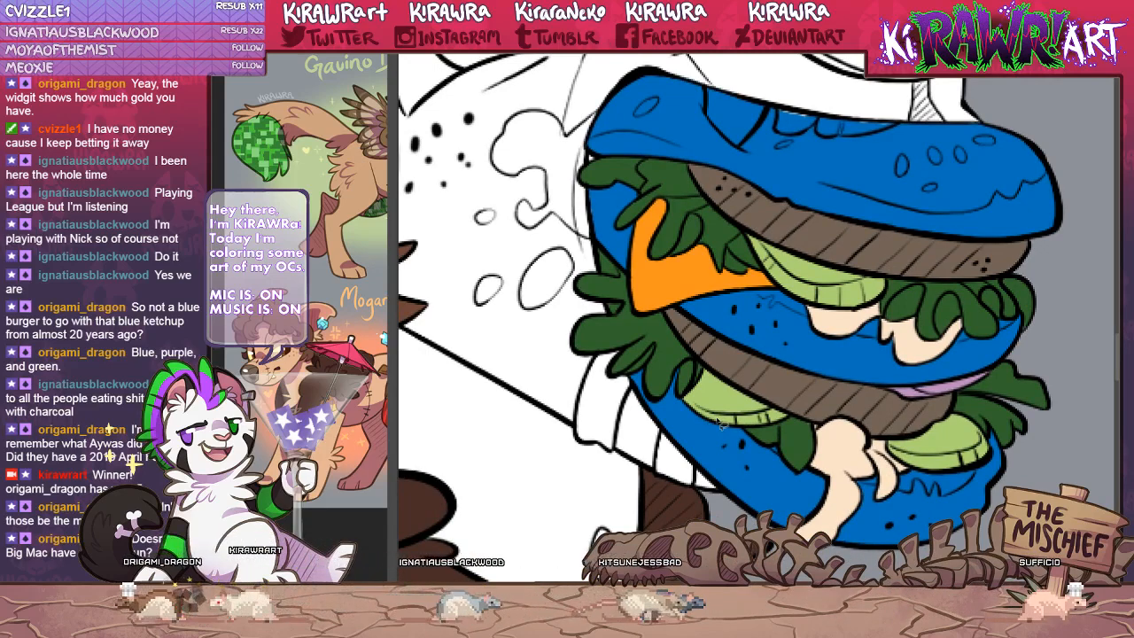
pyautogui.moveTo(571, 454); pyautogui.dragTo(563, 430)
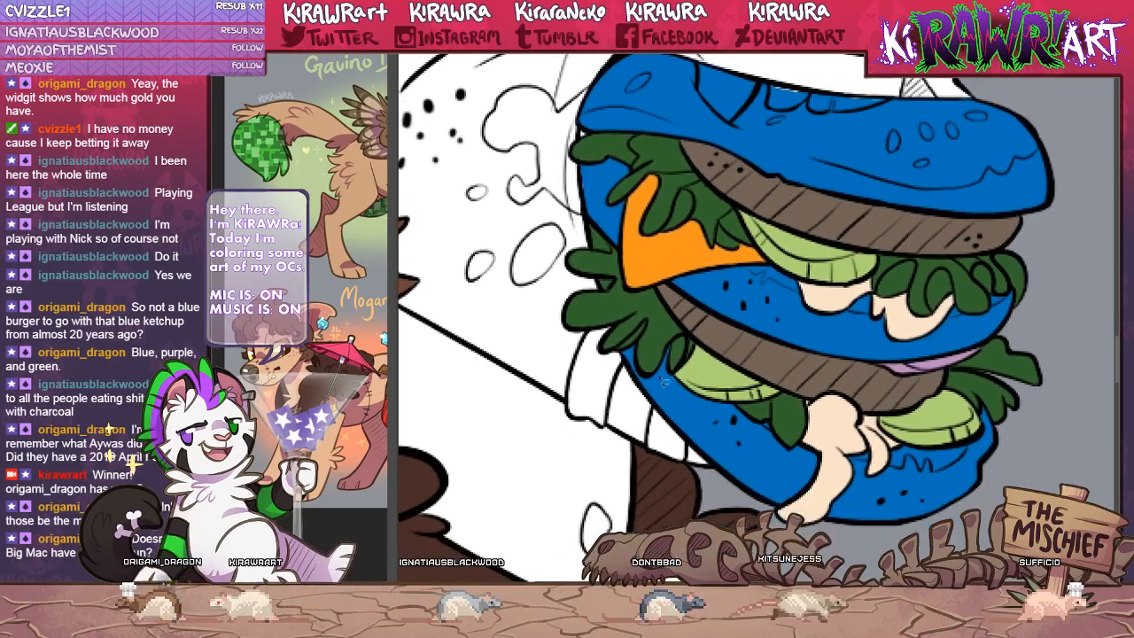
pyautogui.hotkey('ctrl', '+')
pyautogui.moveTo(923, 259); pyautogui.dragTo(962, 174)
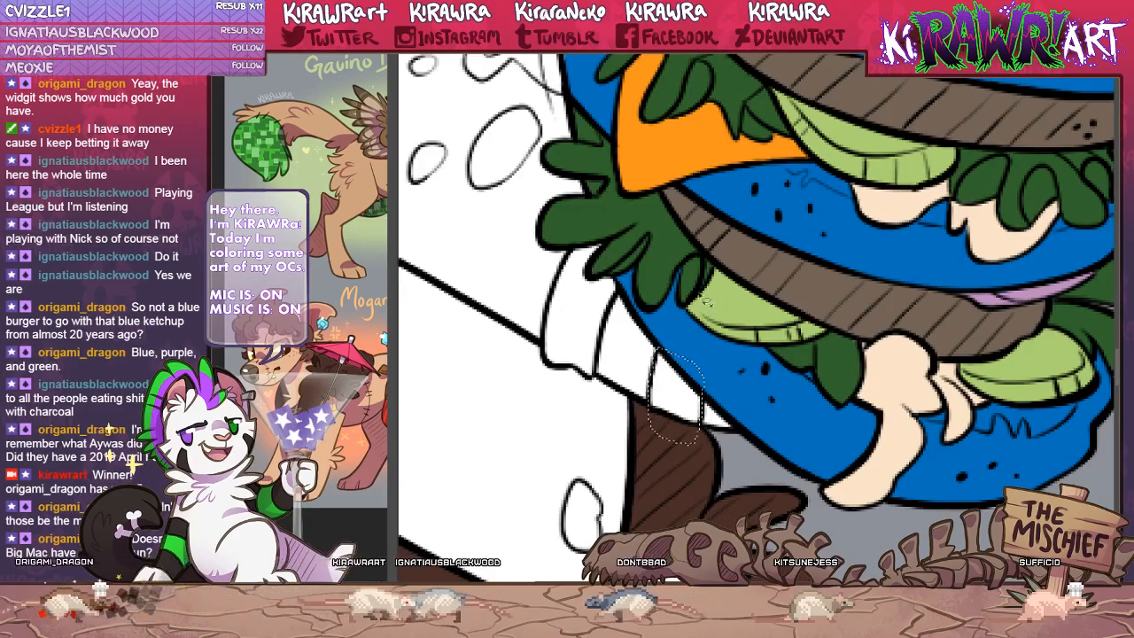
pyautogui.moveTo(678, 347); pyautogui.dragTo(645, 370)
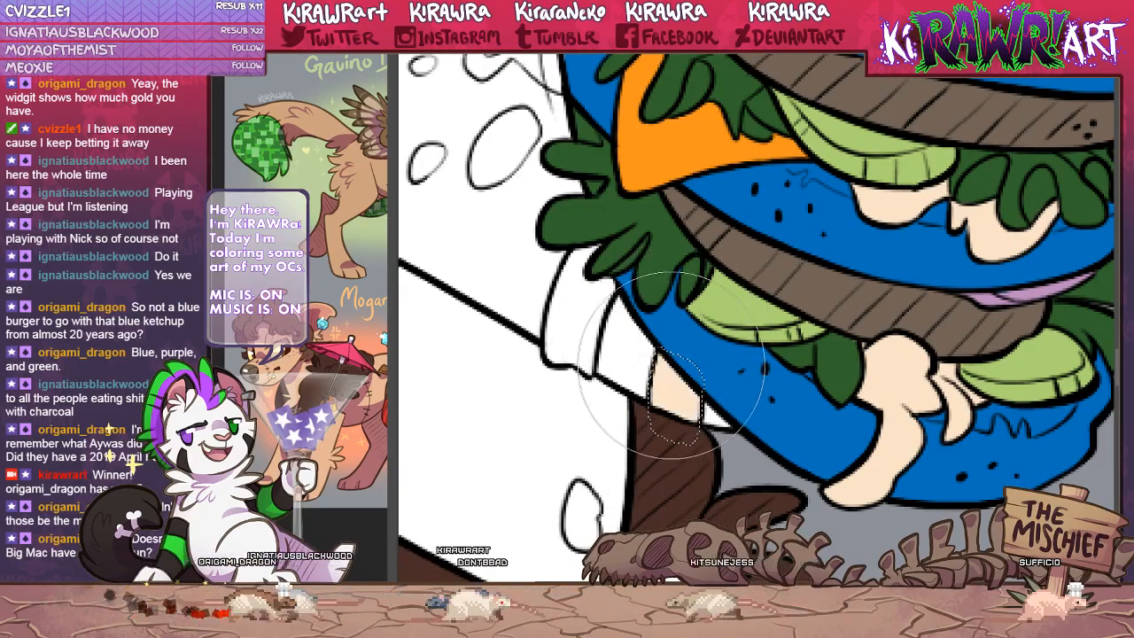
pyautogui.press('l')
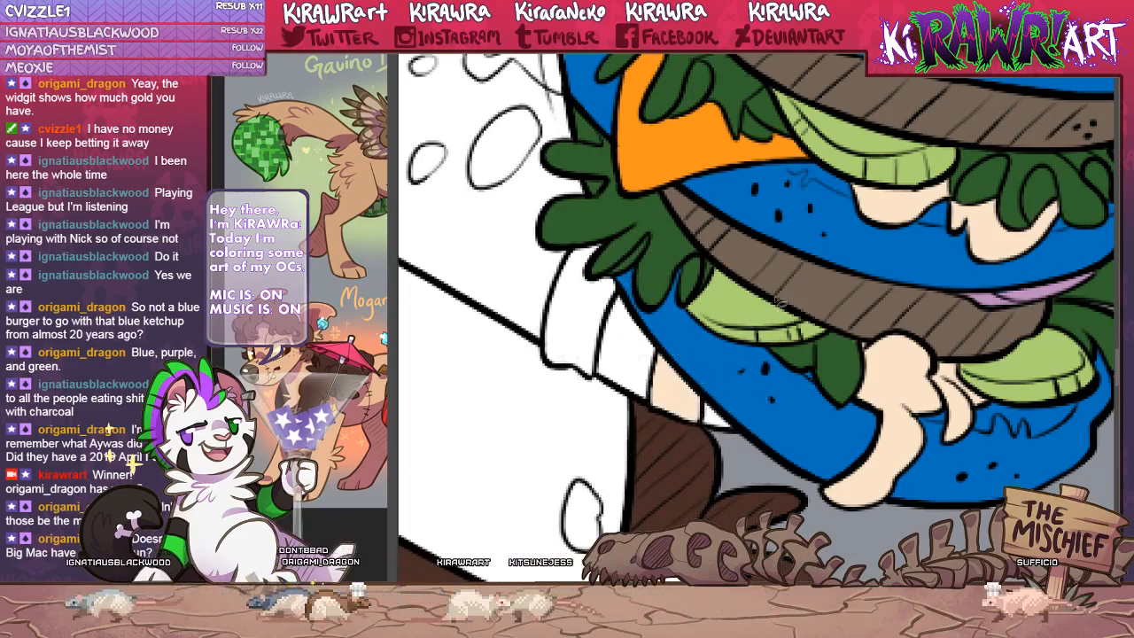
# Paint the sauce spot low on the chin and the drip beneath the cheek-side lettuce pale cream.
pyautogui.moveTo(757, 392); pyautogui.dragTo(787, 464)
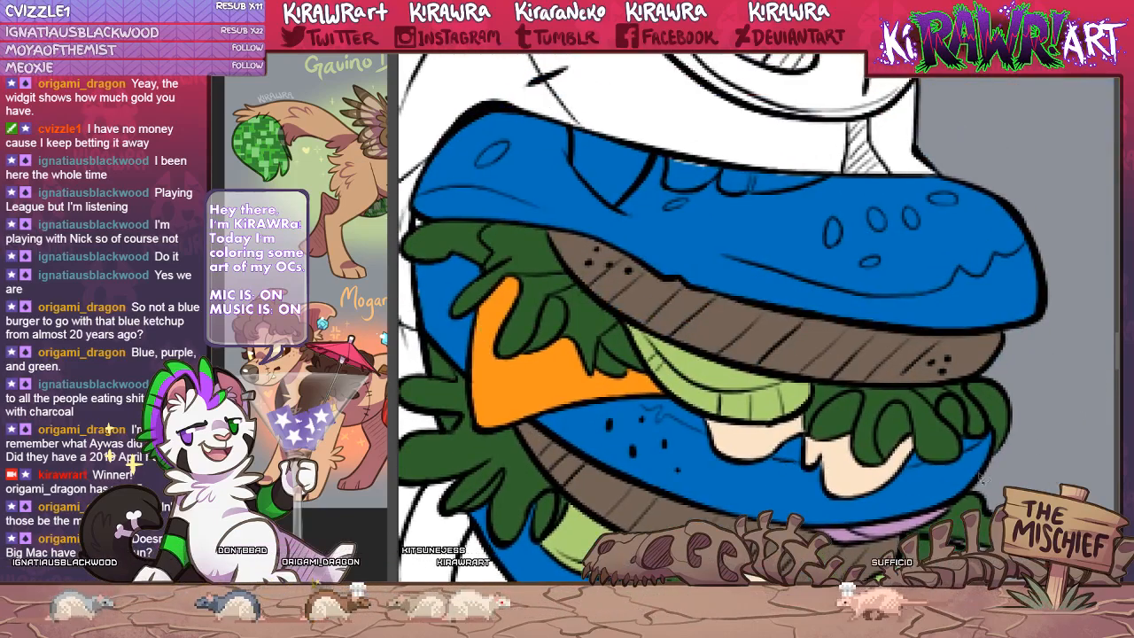
pyautogui.moveTo(680, 477); pyautogui.dragTo(849, 329)
pyautogui.moveTo(559, 516); pyautogui.dragTo(613, 370)
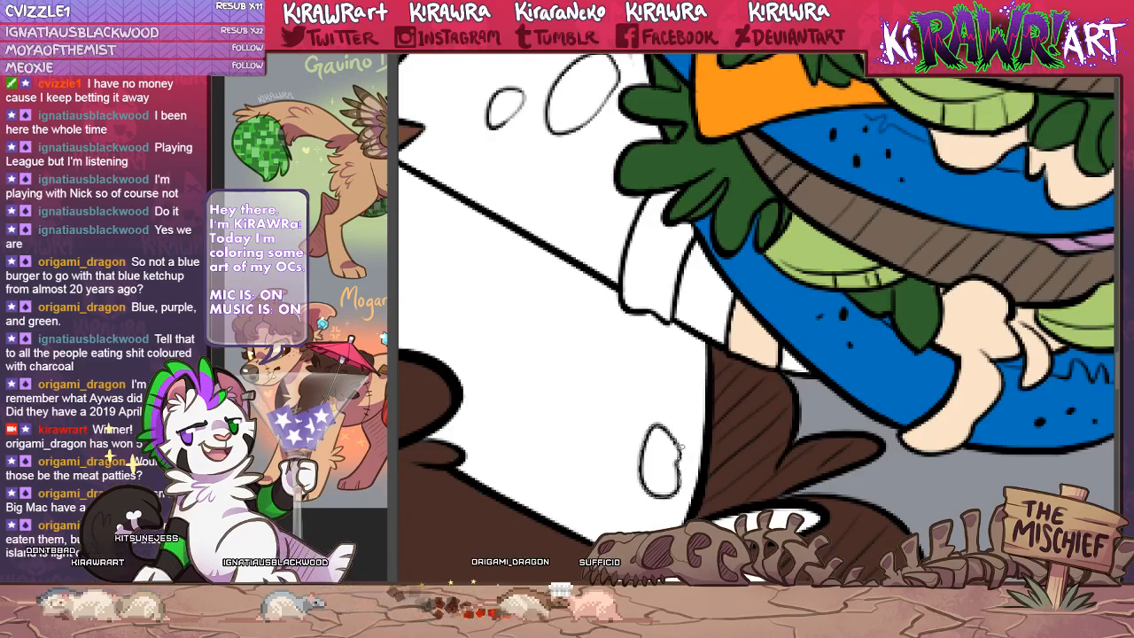
pyautogui.click(660, 459)
pyautogui.hotkey('ctrl', 'd')
pyautogui.moveTo(830, 357); pyautogui.dragTo(815, 408)
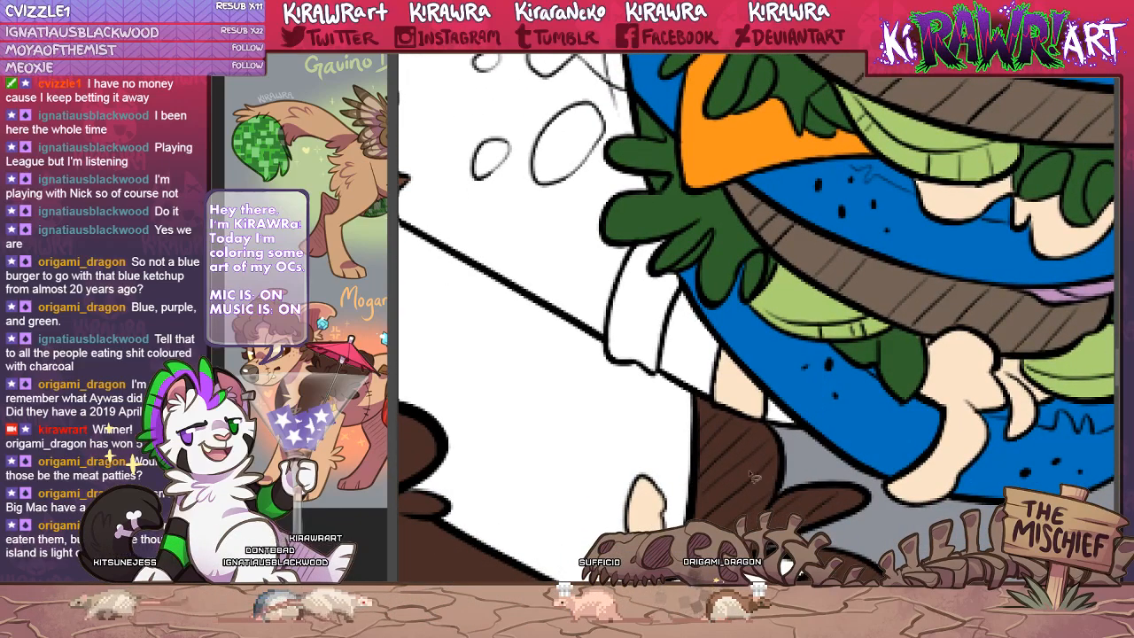
pyautogui.moveTo(670, 485); pyautogui.dragTo(623, 508)
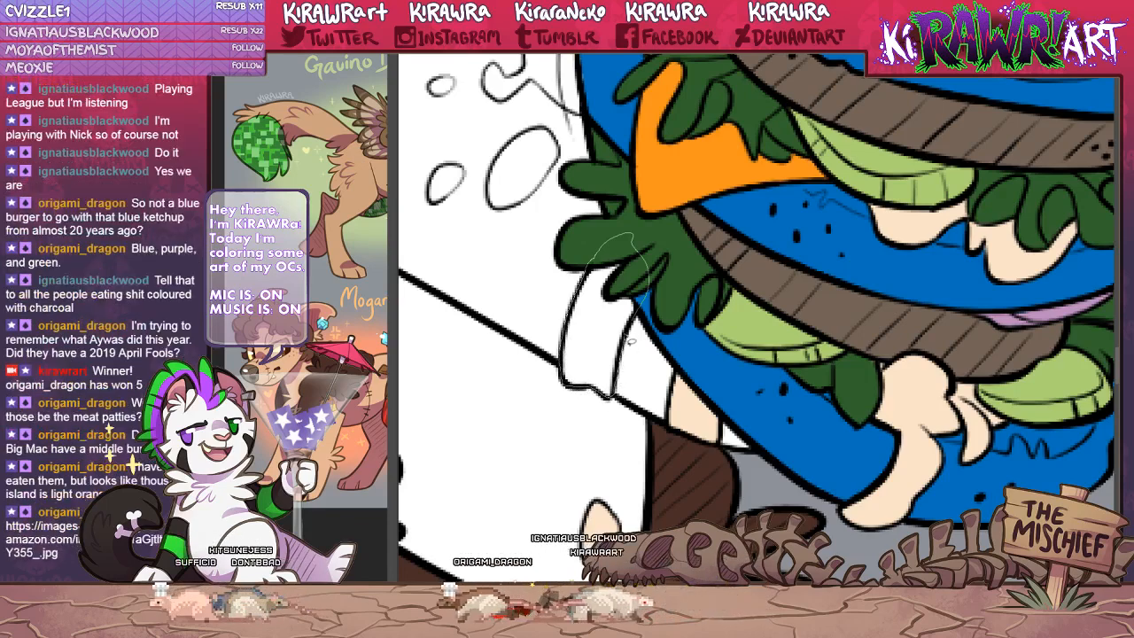
pyautogui.moveTo(625, 256)
pyautogui.mouseDown()
pyautogui.moveTo(579, 346)
pyautogui.moveTo(589, 425)
pyautogui.mouseUp()
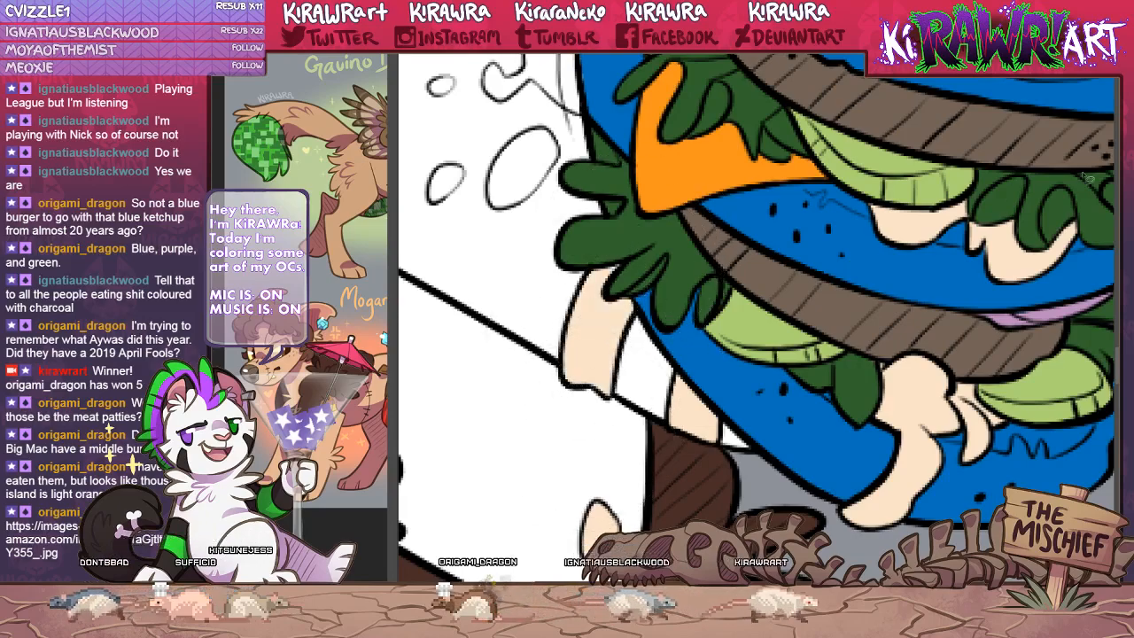
# Recolor the painted sauce drips and spots to a deeper peach.
pyautogui.hotkey('ctrl', '-')
pyautogui.hotkey('ctrl', '-')
pyautogui.moveTo(792, 263); pyautogui.dragTo(807, 401)
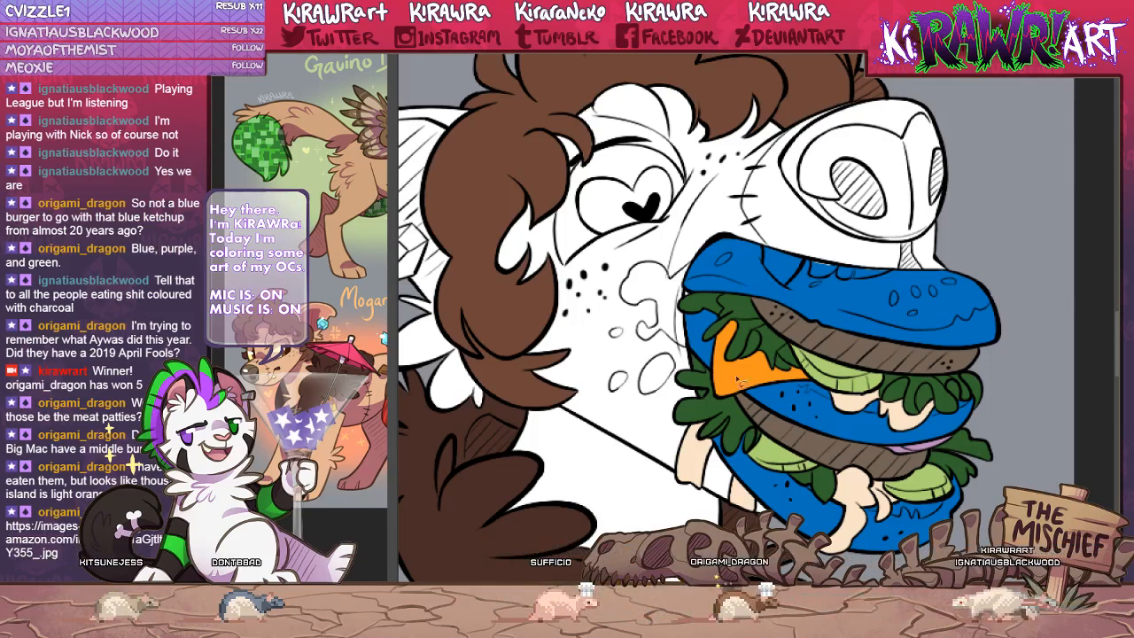
pyautogui.moveTo(737, 379); pyautogui.dragTo(653, 314)
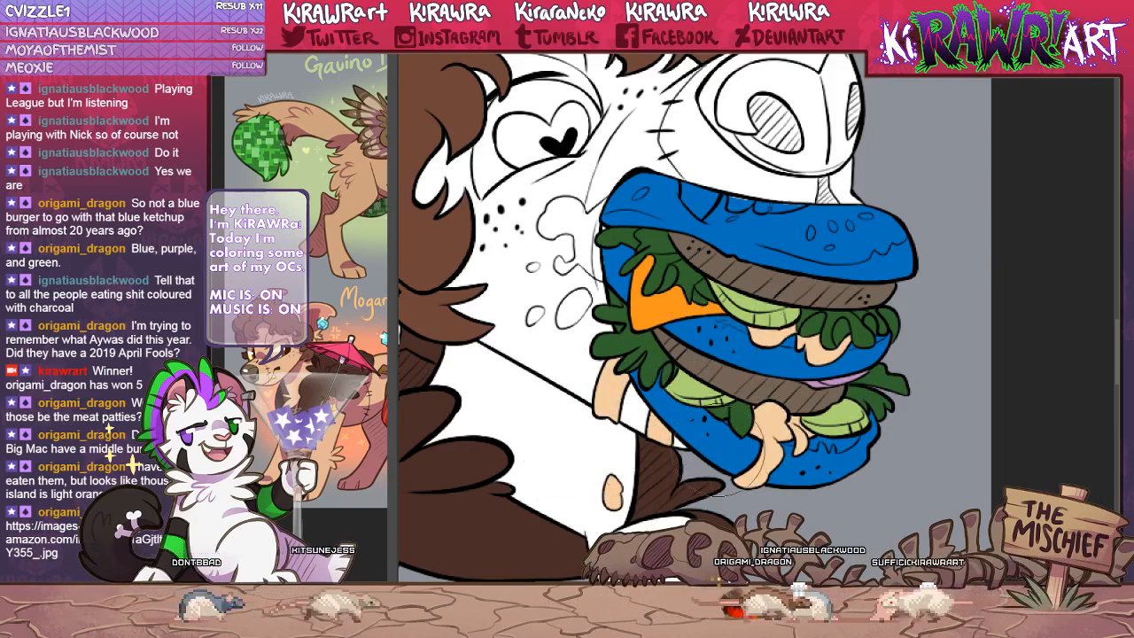
pyautogui.moveTo(1031, 383); pyautogui.dragTo(1061, 379)
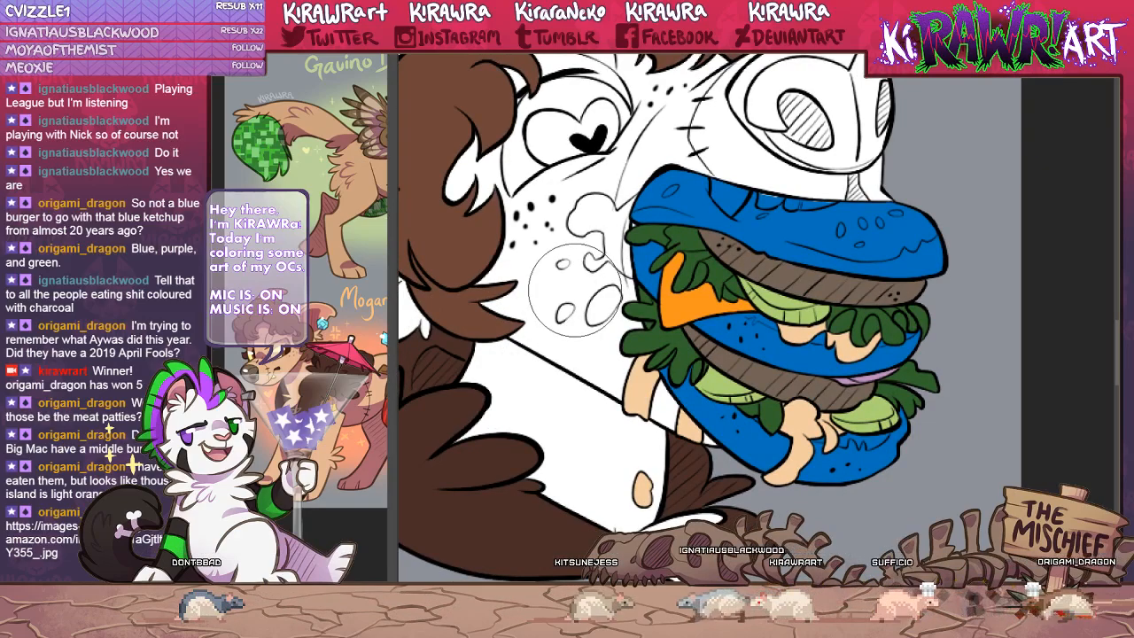
# Select the three round sauce spots on the cheek and paint them peach.
pyautogui.moveTo(576, 292); pyautogui.dragTo(660, 255)
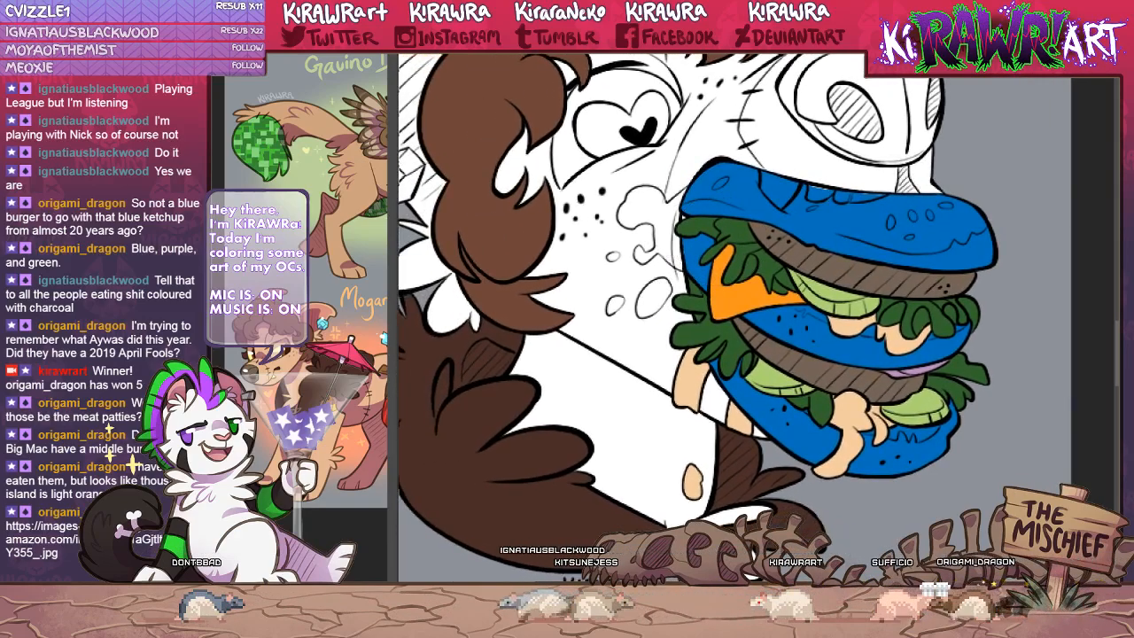
pyautogui.hotkey('ctrl', '+')
pyautogui.moveTo(800, 151)
pyautogui.mouseDown()
pyautogui.moveTo(895, 201)
pyautogui.moveTo(961, 263)
pyautogui.mouseUp()
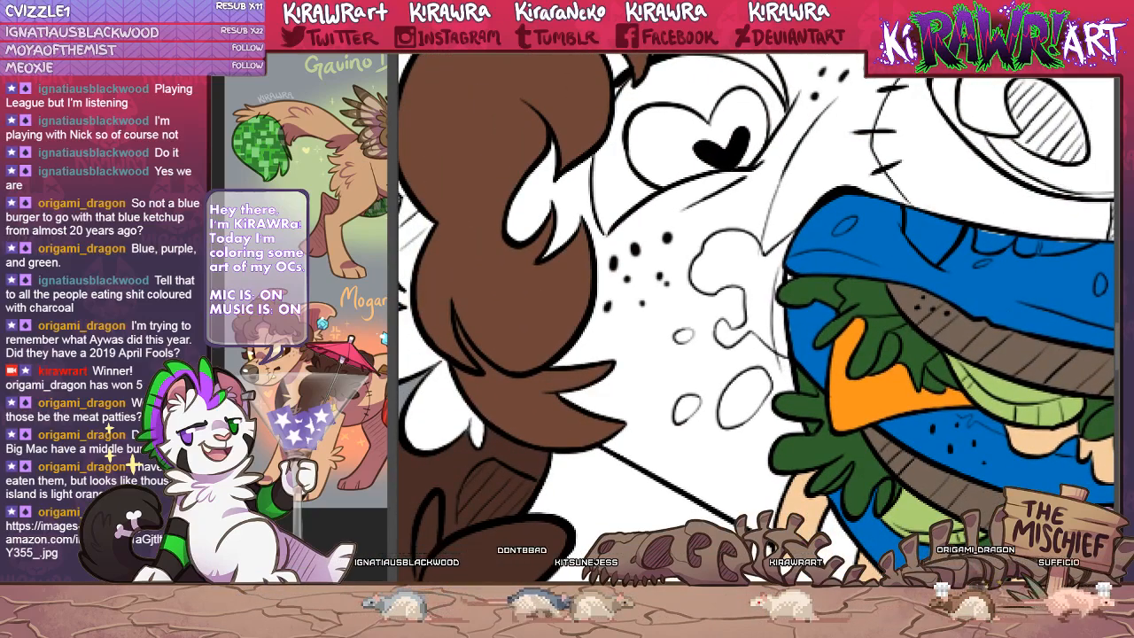
pyautogui.hotkey('ctrl', '+')
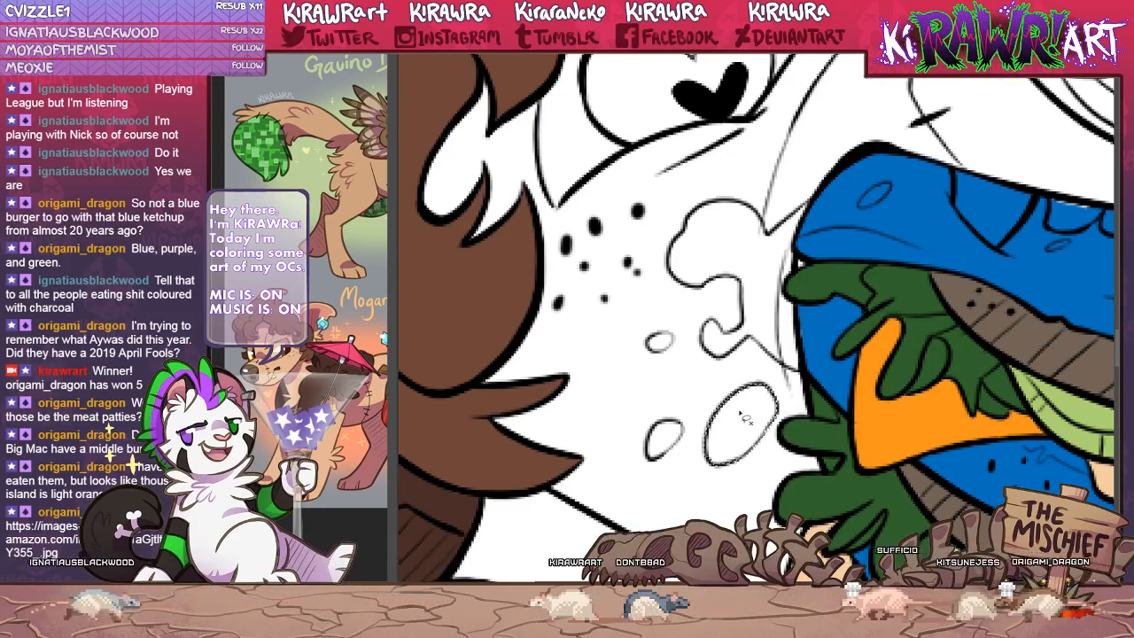
pyautogui.click(758, 397)
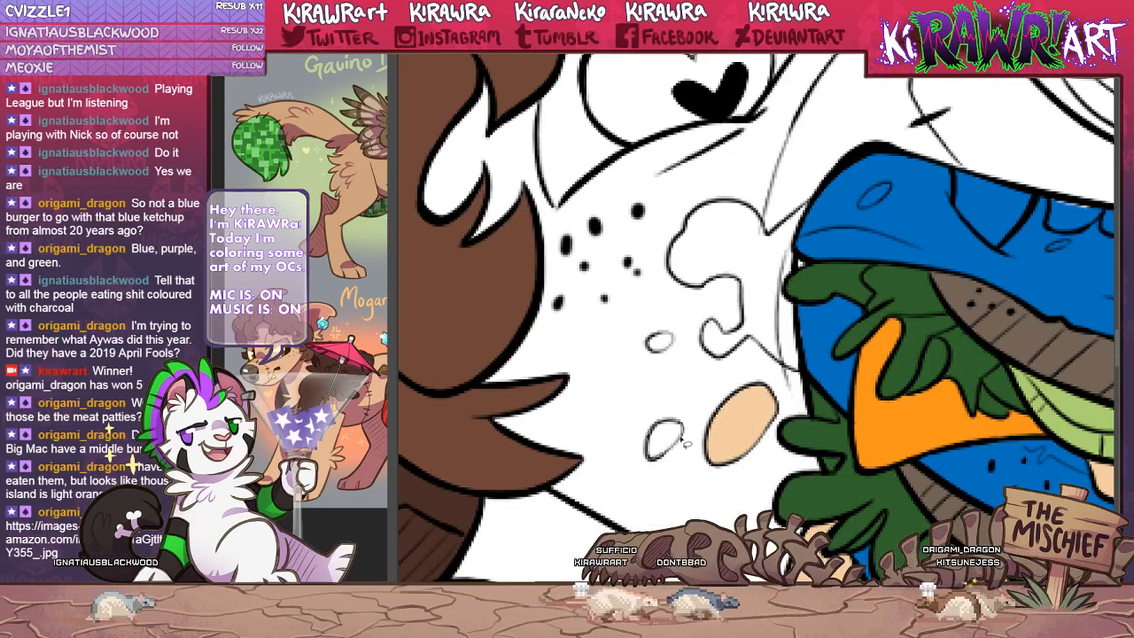
pyautogui.click(681, 441)
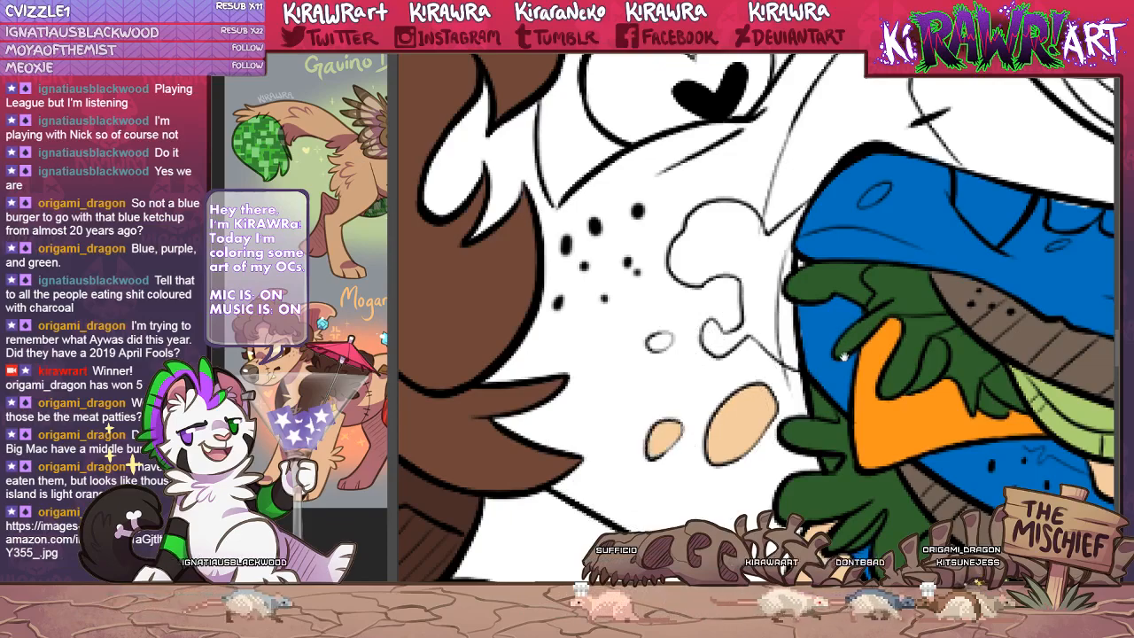
pyautogui.moveTo(843, 355); pyautogui.dragTo(792, 422)
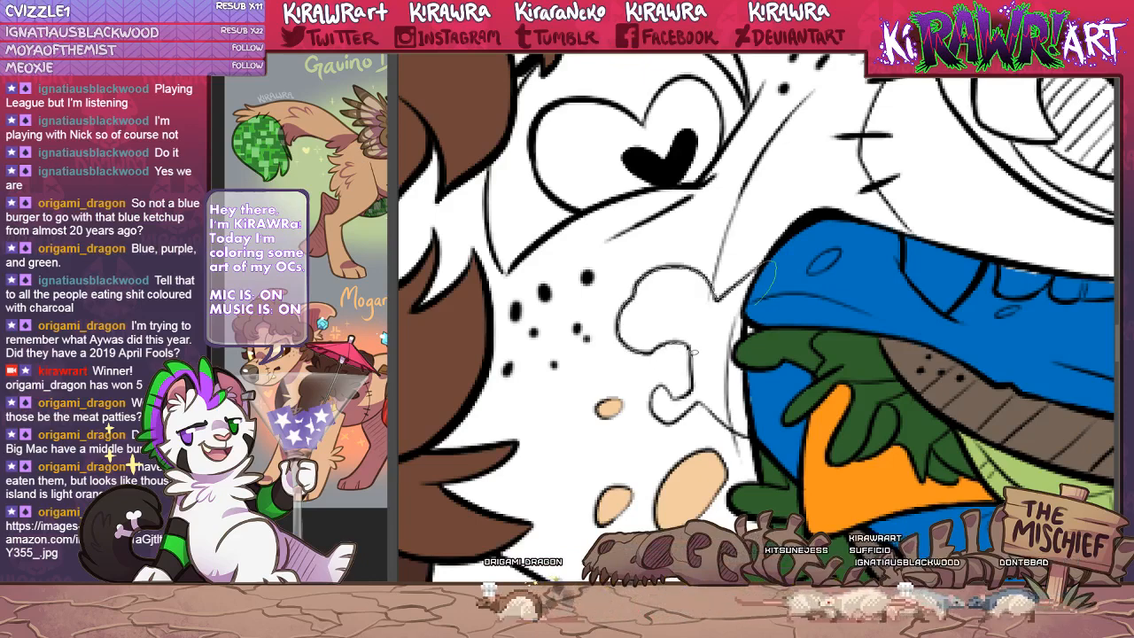
# Select the large sauce splatter at the mouth corner, paint it peach up to the bun and clear the selection.
pyautogui.hotkey('ctrl', 'd')
pyautogui.moveTo(771, 263); pyautogui.dragTo(717, 270)
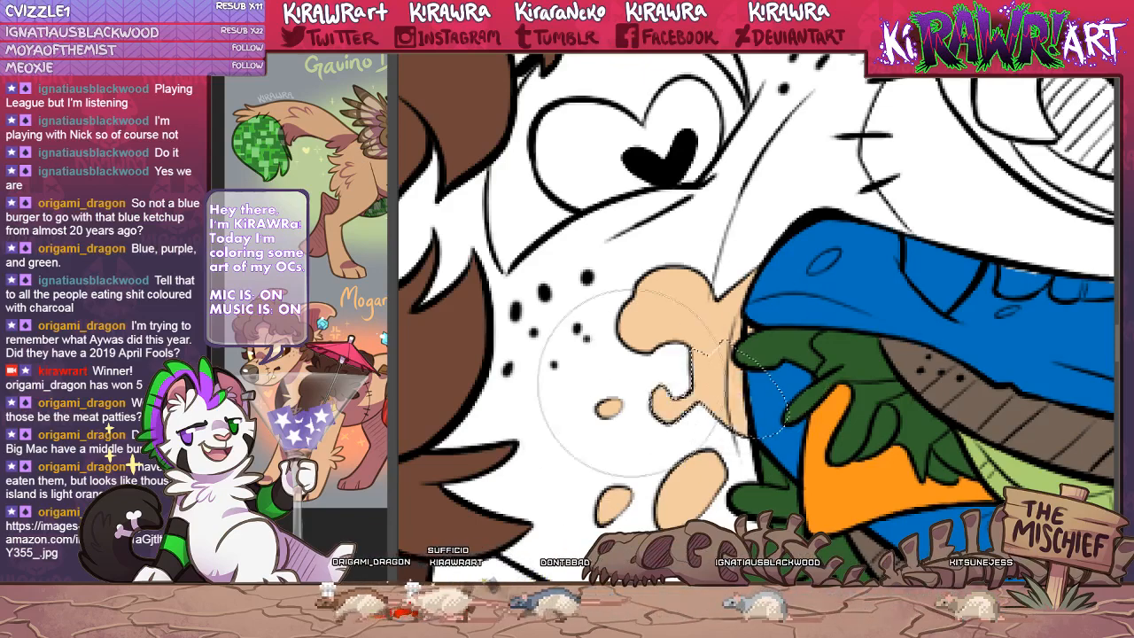
pyautogui.moveTo(857, 319); pyautogui.dragTo(758, 337)
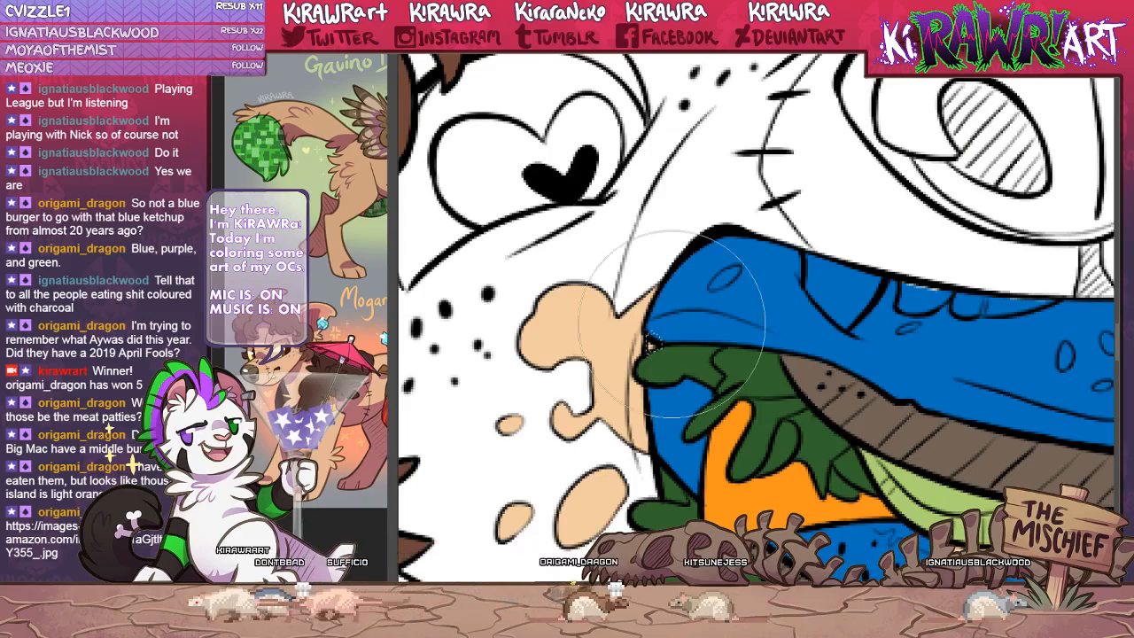
pyautogui.scroll(-8, 706, 338)
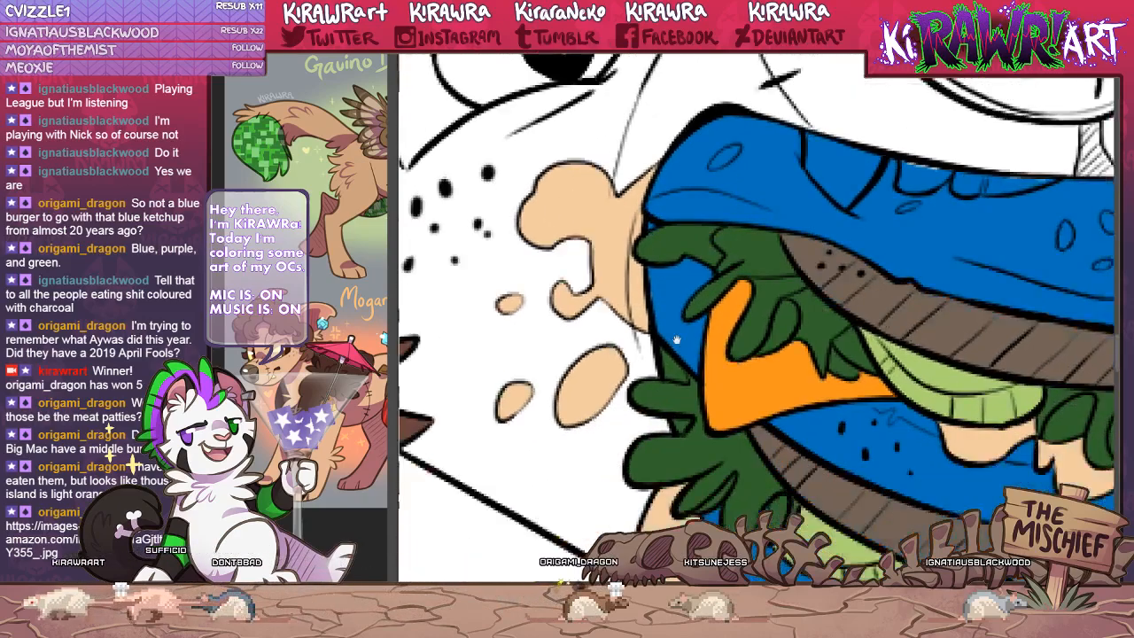
# Paste the double-decker burger reference photo onto the canvas and place it beside the drawn burger, over the character's neck.
pyautogui.scroll(6, 647, 214)
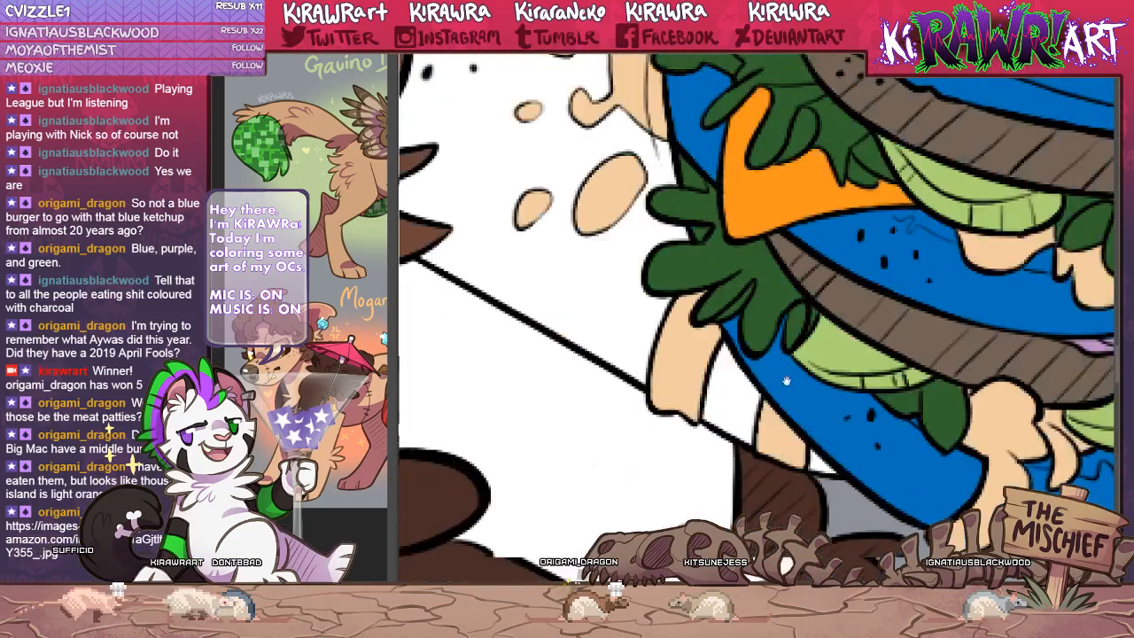
pyautogui.hotkey('ctrl', '-')
pyautogui.hotkey('ctrl', '-')
pyautogui.hotkey('ctrl', '-')
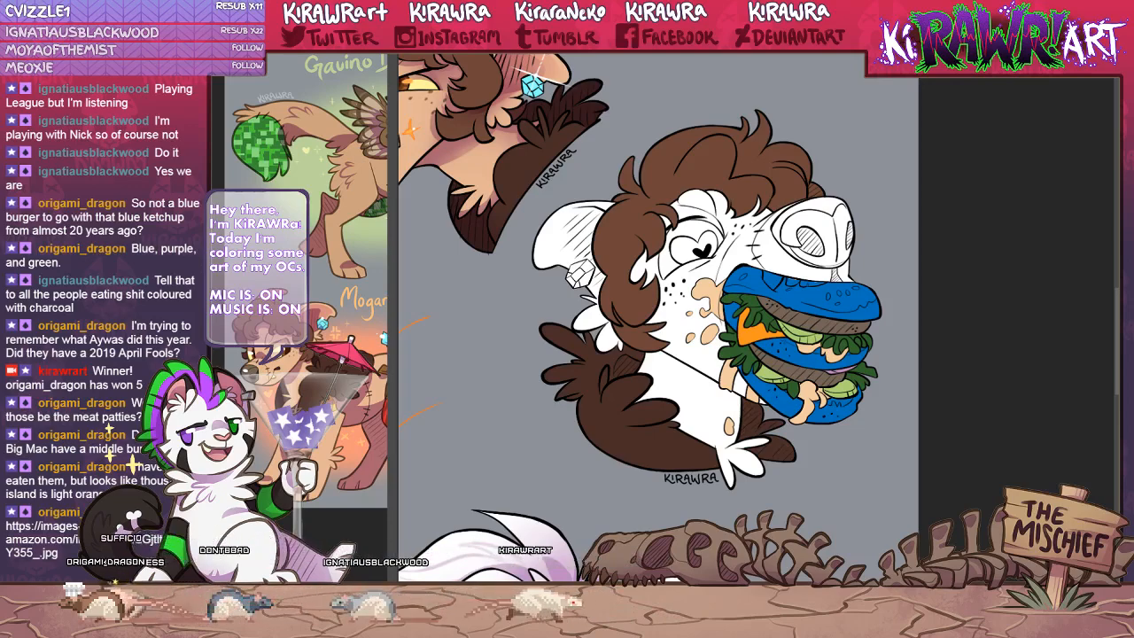
pyautogui.hotkey('ctrl', 'v')
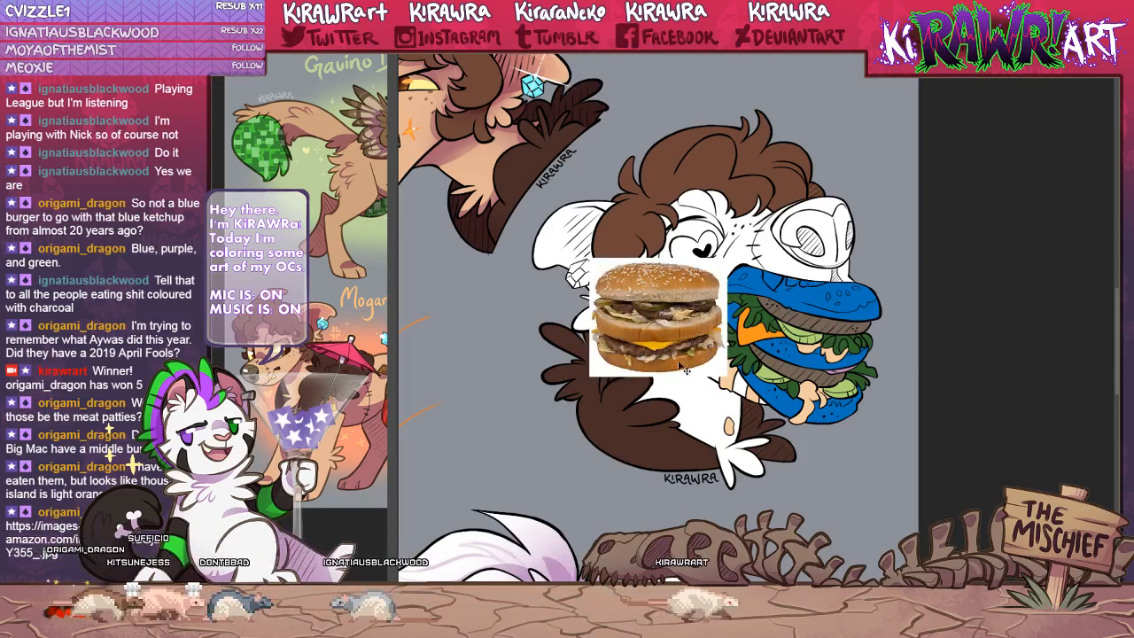
pyautogui.moveTo(685, 370); pyautogui.dragTo(642, 374)
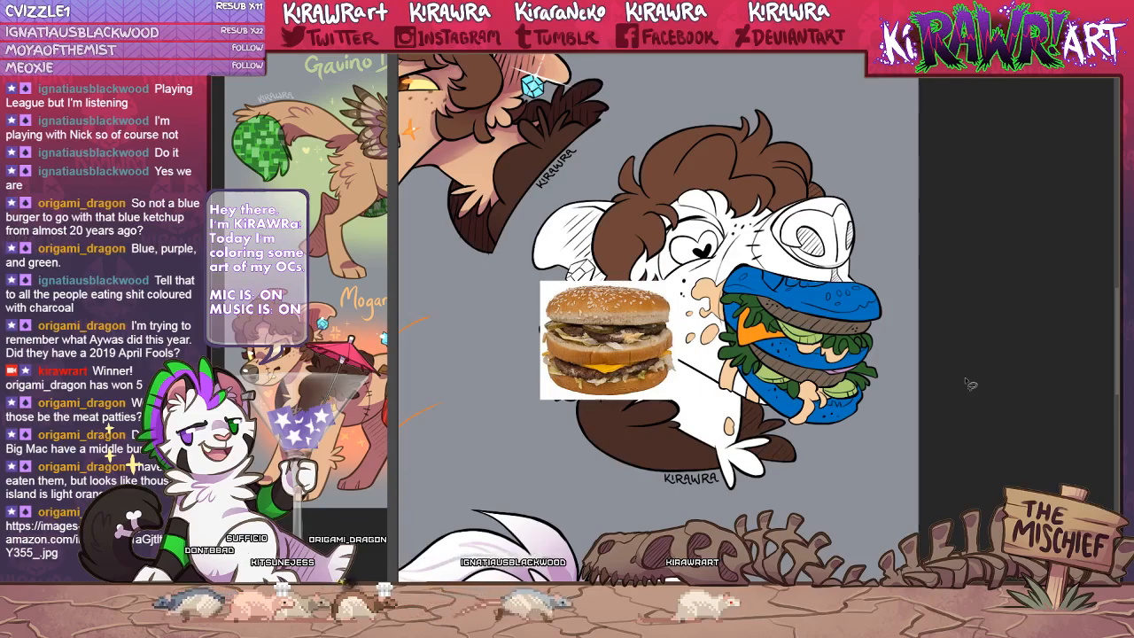
# Recolor the drawn burger's blue buns to golden brown and its patties to a darker brown, matching the reference photo.
pyautogui.hotkey('ctrl', '+')
pyautogui.moveTo(967, 254); pyautogui.dragTo(1056, 232)
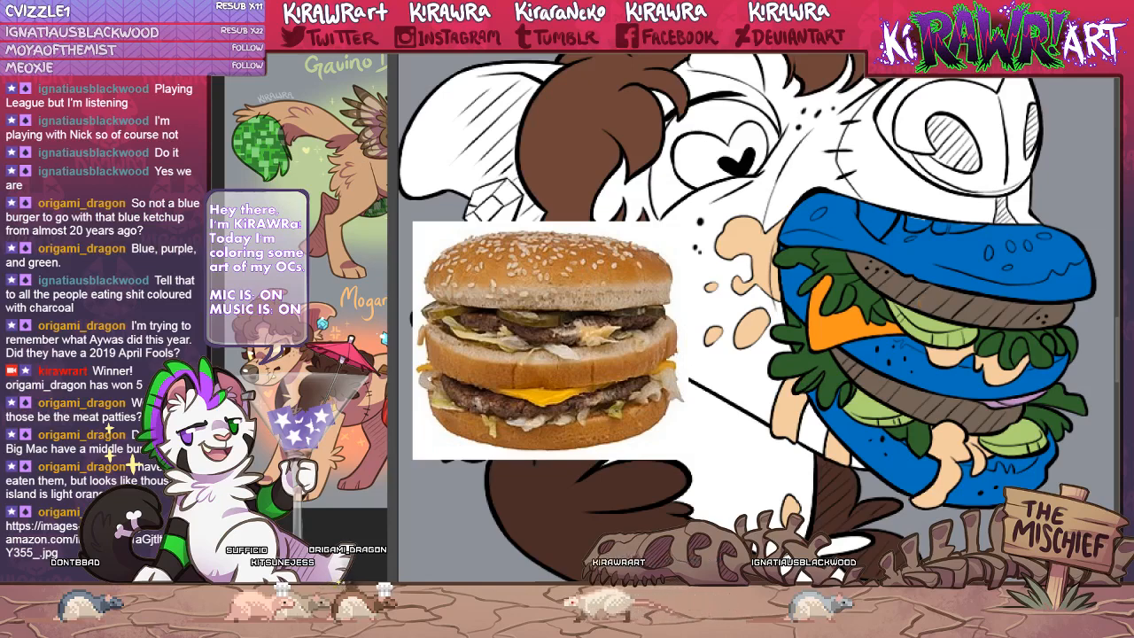
pyautogui.moveTo(891, 470)
pyautogui.mouseDown()
pyautogui.moveTo(768, 413)
pyautogui.moveTo(833, 323)
pyautogui.moveTo(1054, 279)
pyautogui.moveTo(815, 200)
pyautogui.mouseUp()
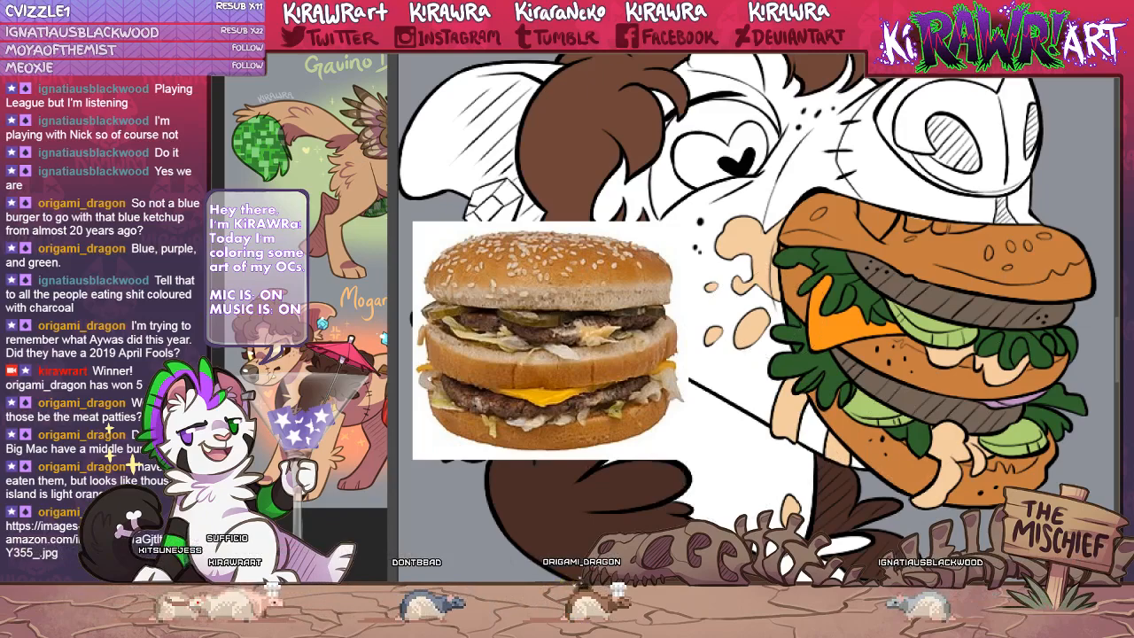
pyautogui.moveTo(991, 412); pyautogui.dragTo(868, 381)
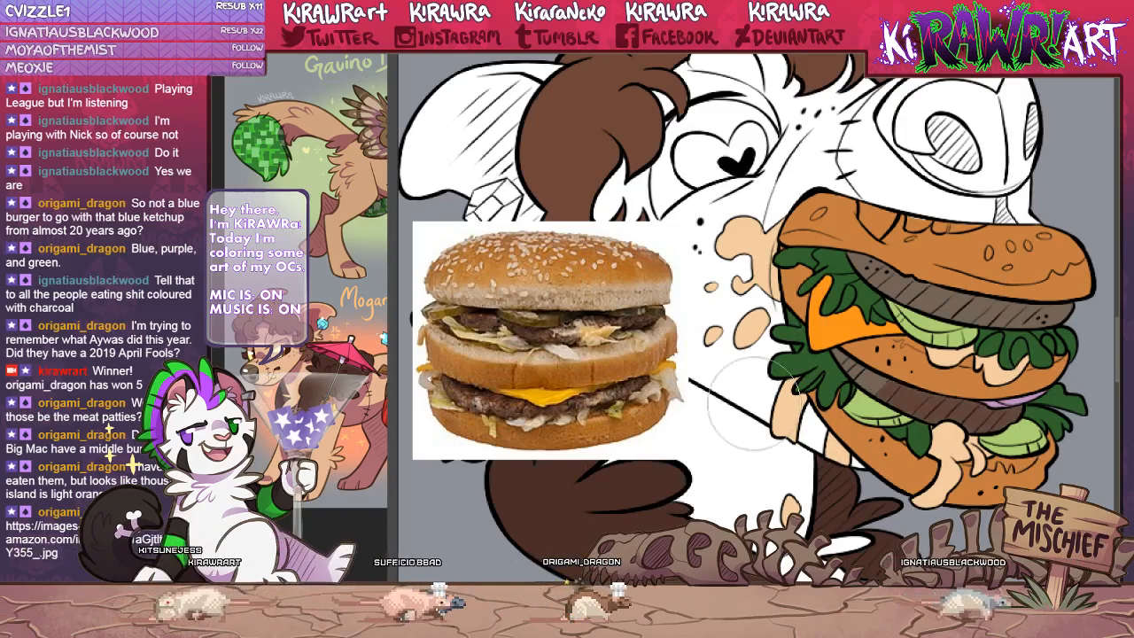
# Recolour the burger's lettuce muted green, the pickles olive green, the patties warmer brown and the onion slice off-white.
pyautogui.moveTo(1047, 315); pyautogui.dragTo(886, 279)
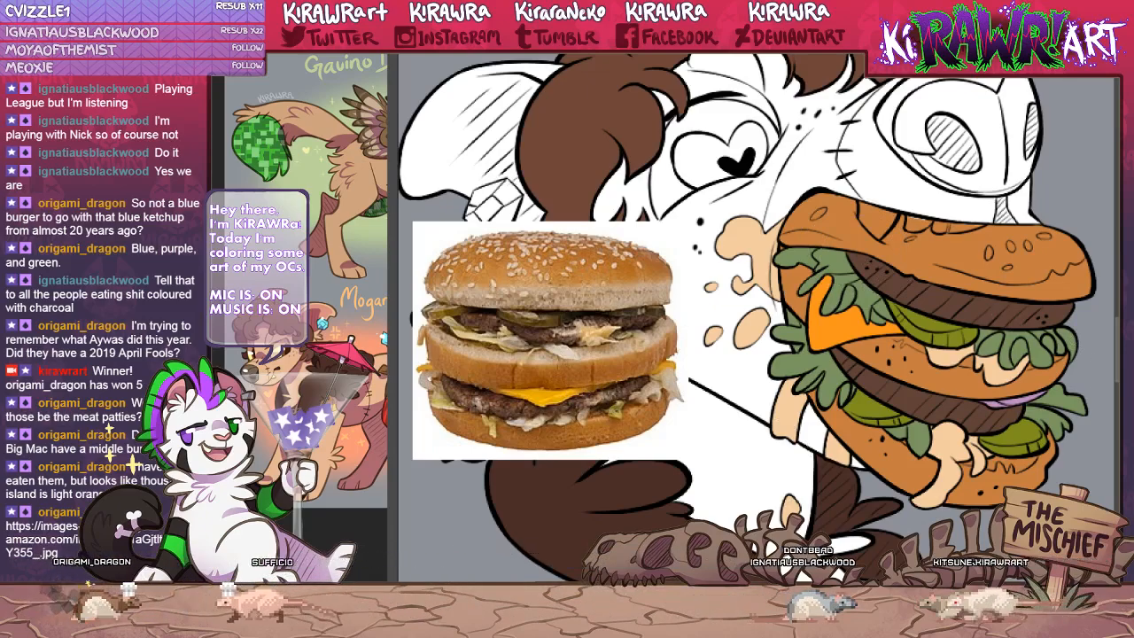
pyautogui.moveTo(842, 308); pyautogui.dragTo(808, 267)
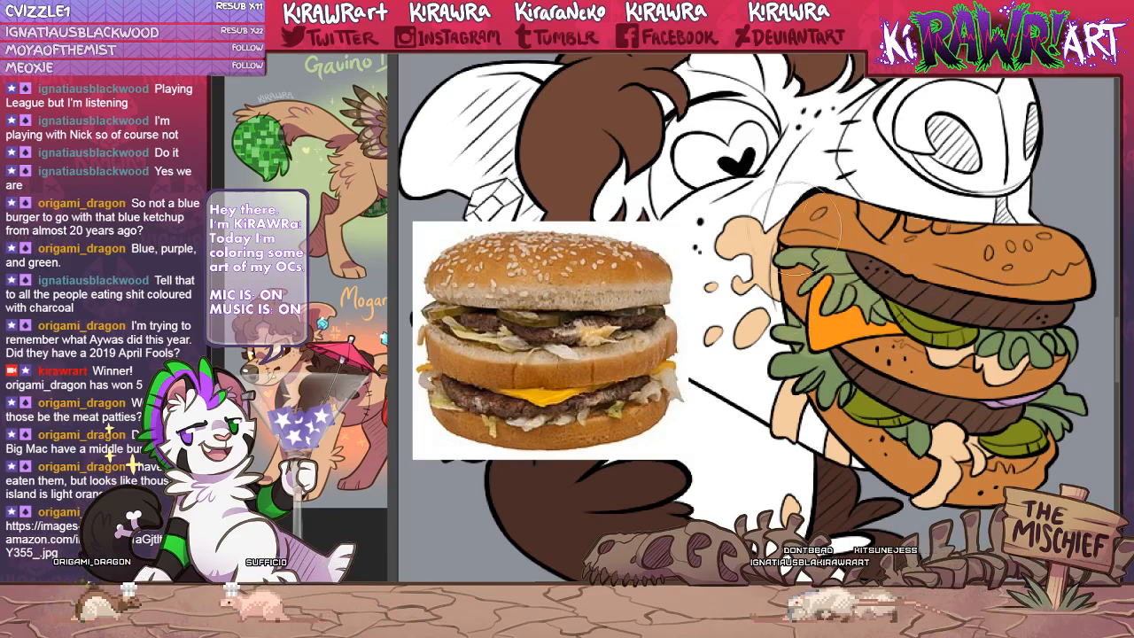
pyautogui.moveTo(1019, 351); pyautogui.dragTo(717, 394)
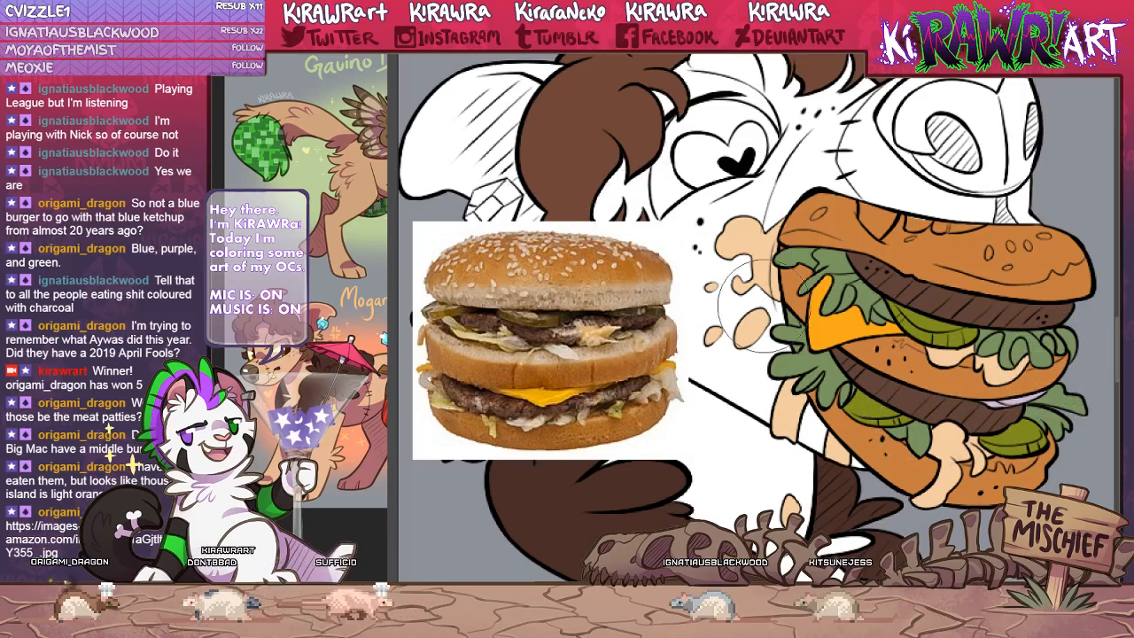
pyautogui.moveTo(700, 362)
pyautogui.mouseDown()
pyautogui.moveTo(734, 294)
pyautogui.moveTo(692, 311)
pyautogui.mouseUp()
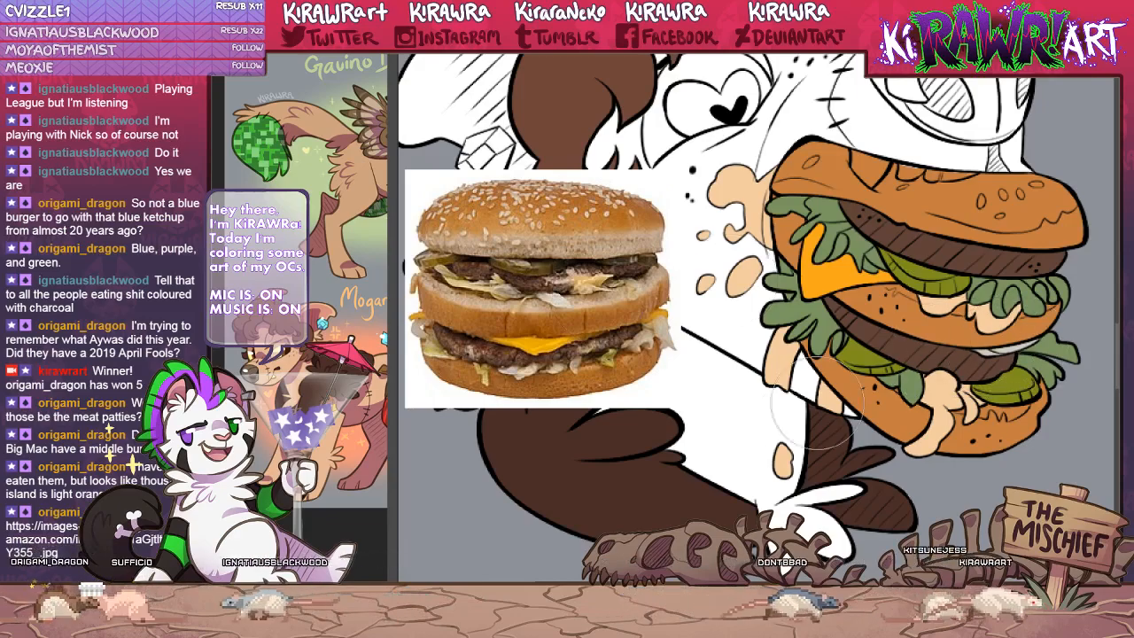
# Select the burger's buns and shade them with light tan and toasted orange-brown tones.
pyautogui.moveTo(640, 428); pyautogui.dragTo(567, 452)
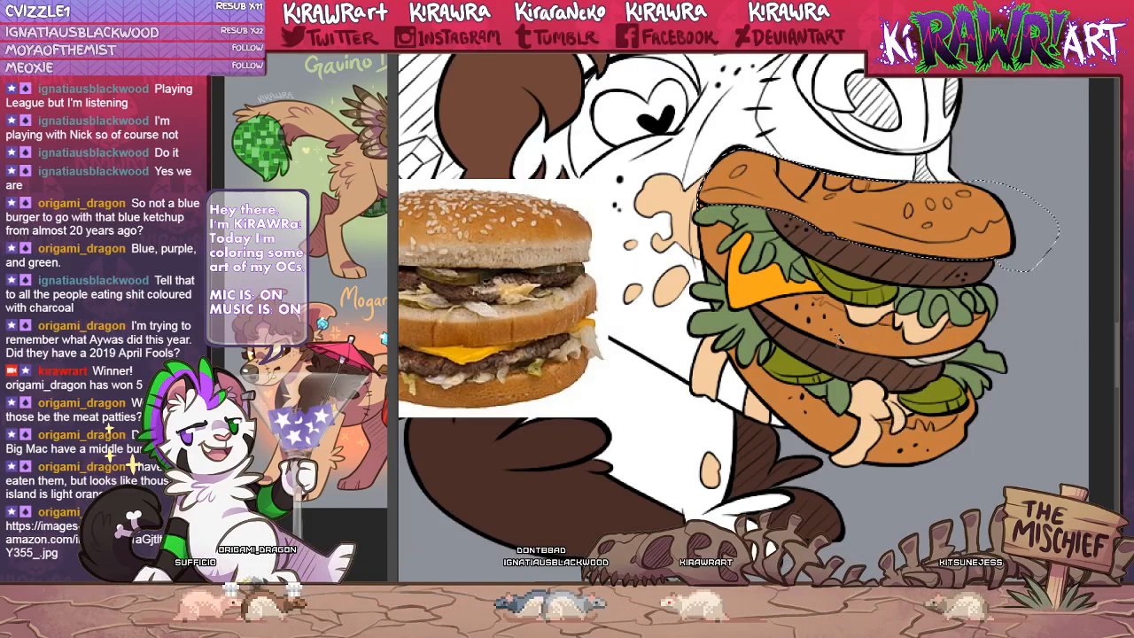
pyautogui.keyDown('shift'); pyautogui.click(929, 449); pyautogui.keyUp('shift')
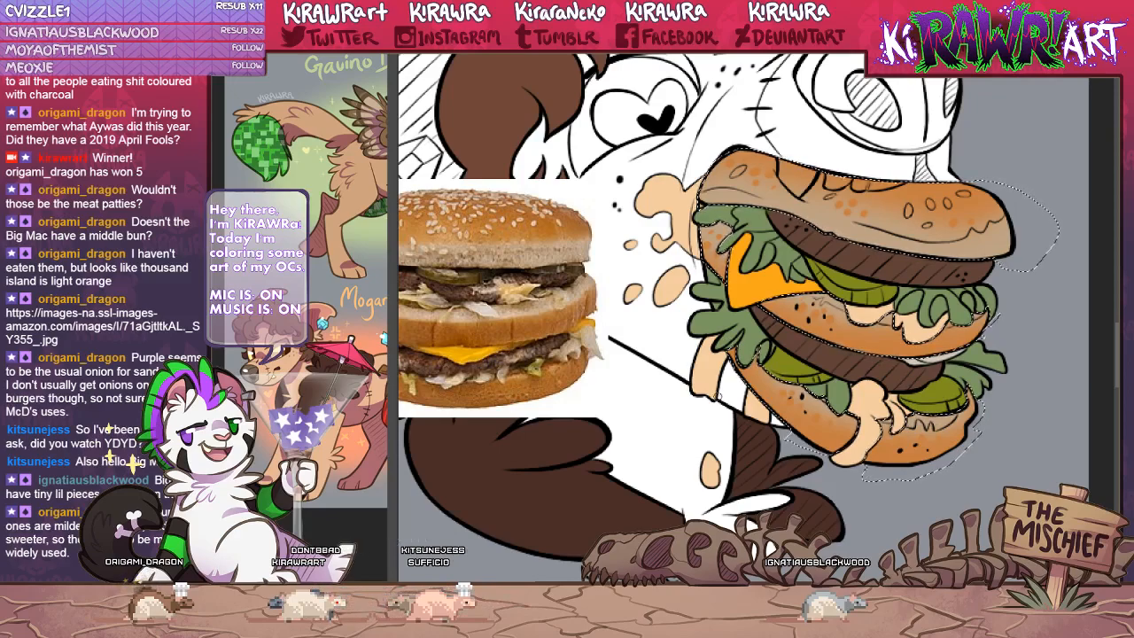
pyautogui.hotkey('ctrl', 'd')
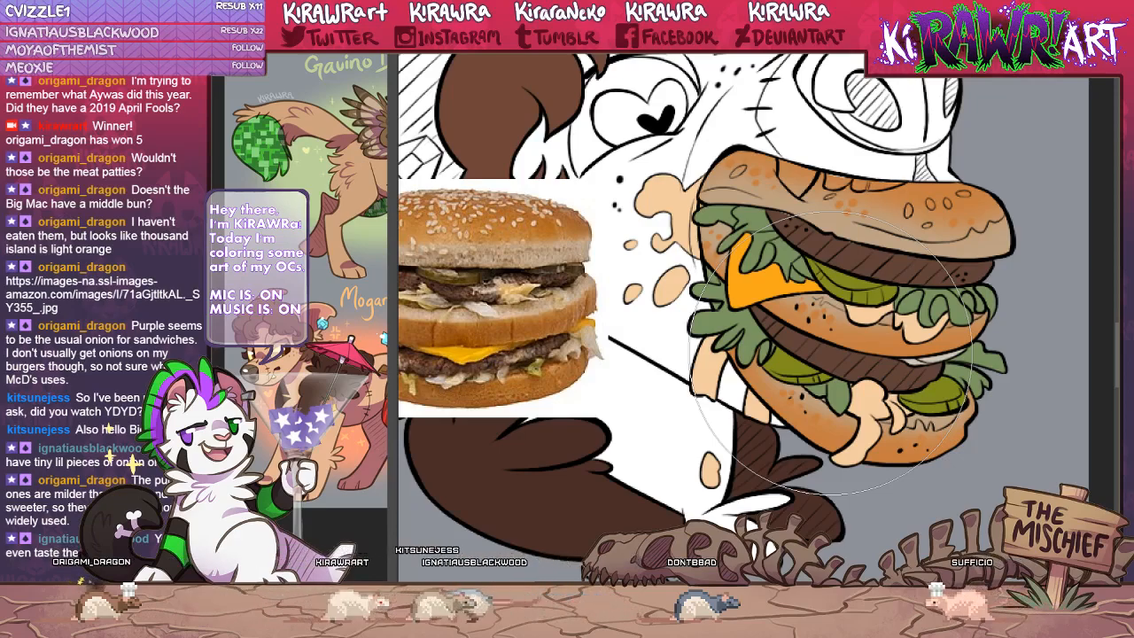
pyautogui.moveTo(706, 168); pyautogui.dragTo(988, 240)
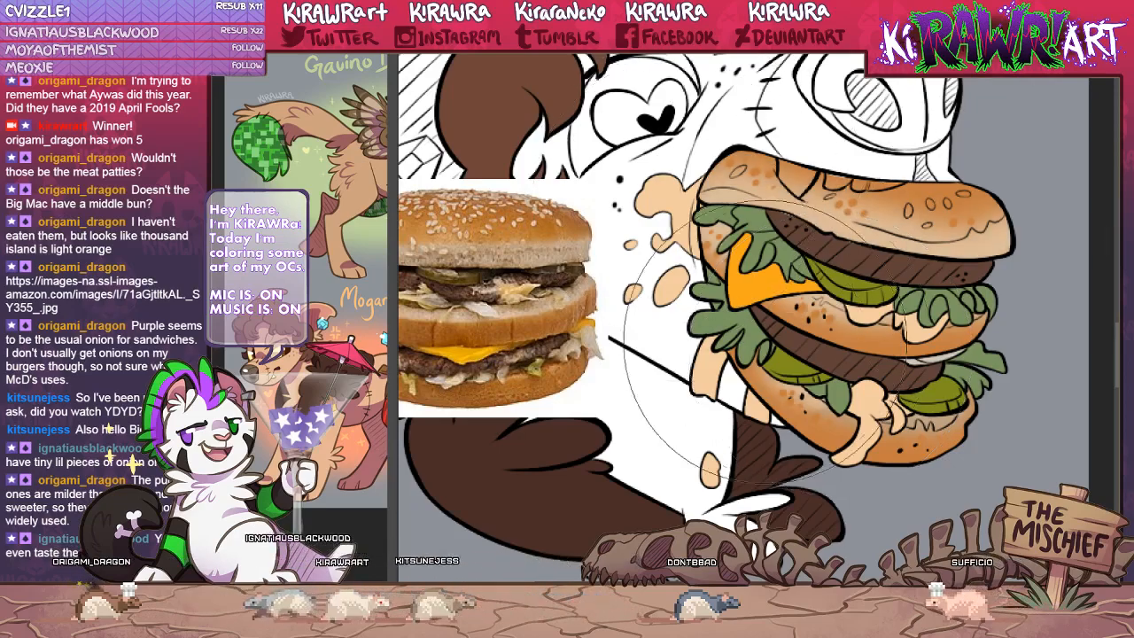
pyautogui.moveTo(967, 407); pyautogui.dragTo(937, 434)
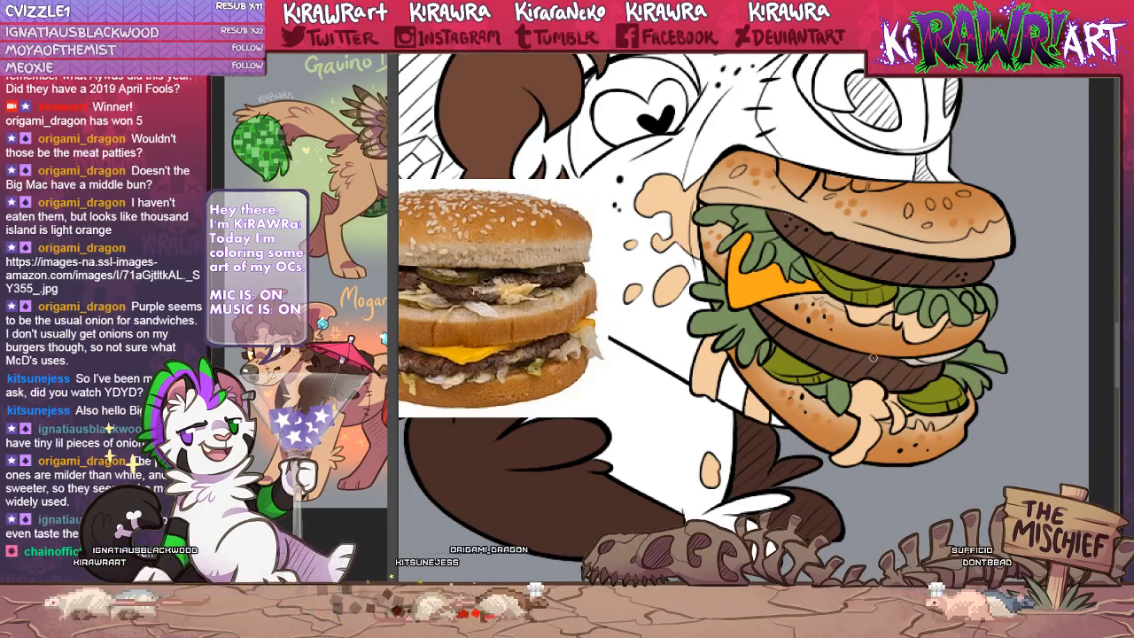
# Colour the sesame seeds on the burger's top bun pale cream.
pyautogui.hotkey('ctrl', '+')
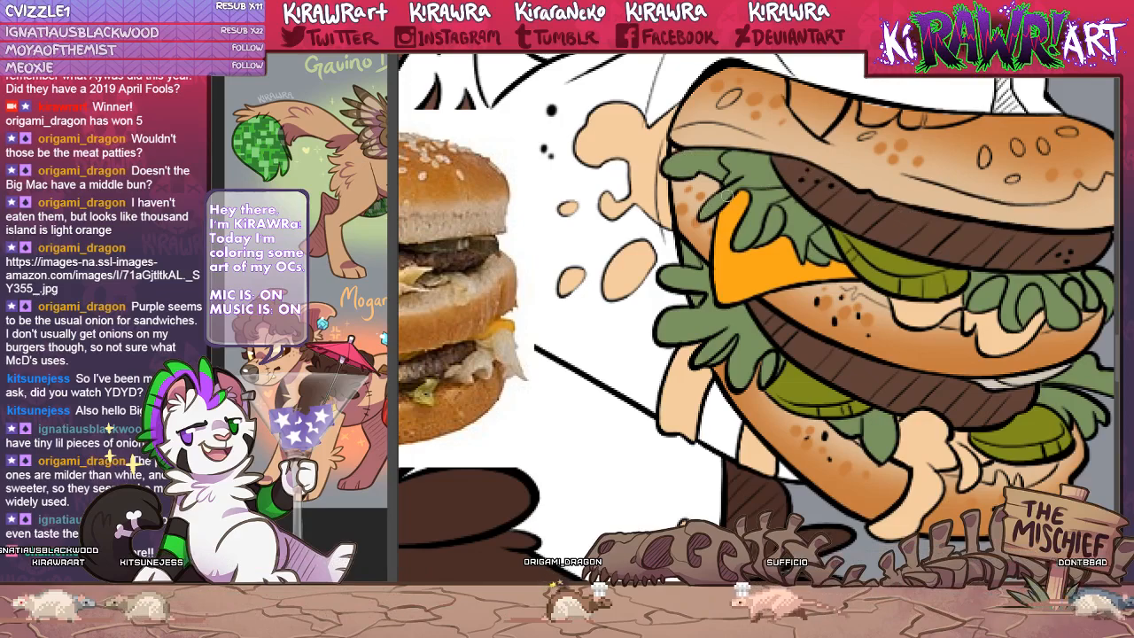
pyautogui.moveTo(626, 351); pyautogui.dragTo(579, 335)
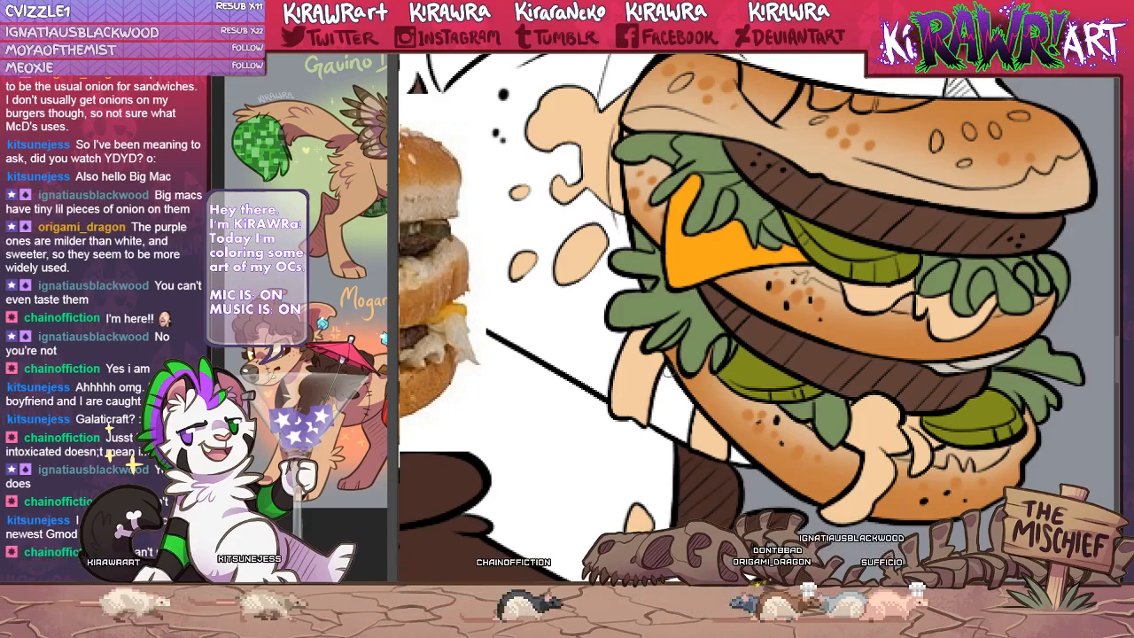
pyautogui.moveTo(714, 390)
pyautogui.mouseDown()
pyautogui.moveTo(702, 431)
pyautogui.moveTo(710, 412)
pyautogui.moveTo(710, 488)
pyautogui.mouseUp()
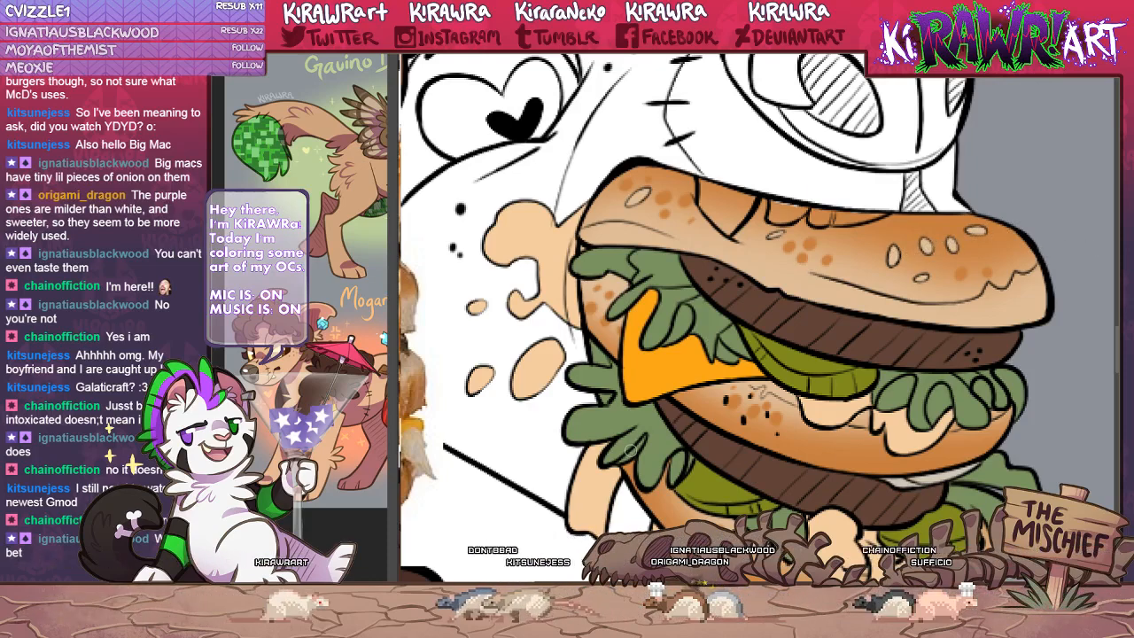
pyautogui.moveTo(566, 470)
pyautogui.mouseDown()
pyautogui.moveTo(540, 390)
pyautogui.moveTo(565, 394)
pyautogui.mouseUp()
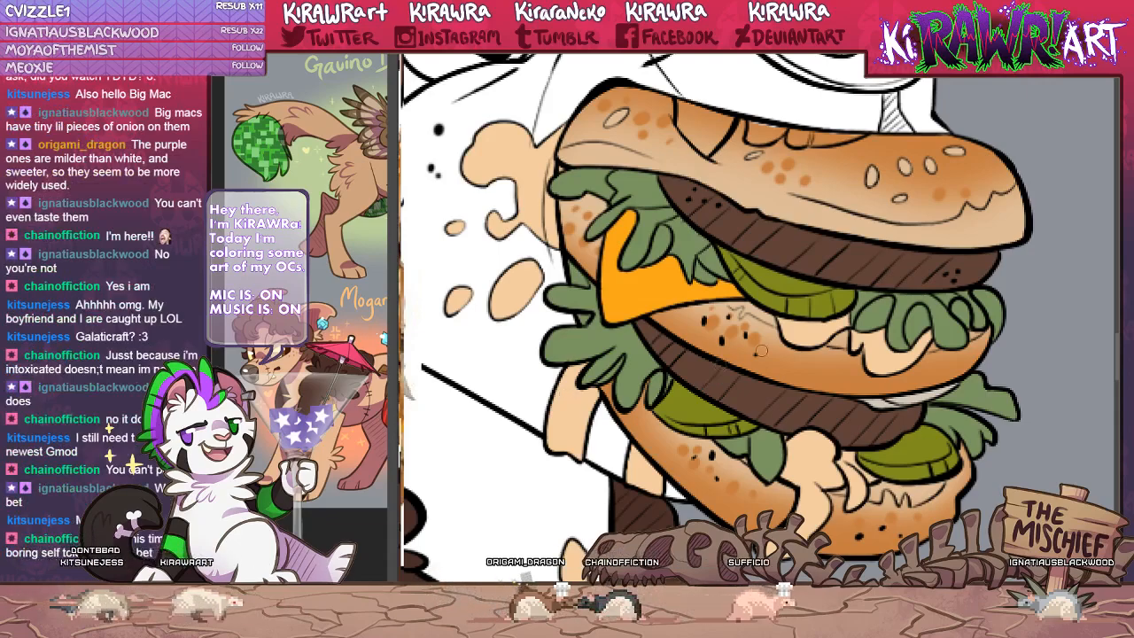
# Hide the burger reference photo covering the character's face and neck.
pyautogui.hotkey('ctrl', '-')
pyautogui.moveTo(656, 266); pyautogui.dragTo(741, 338)
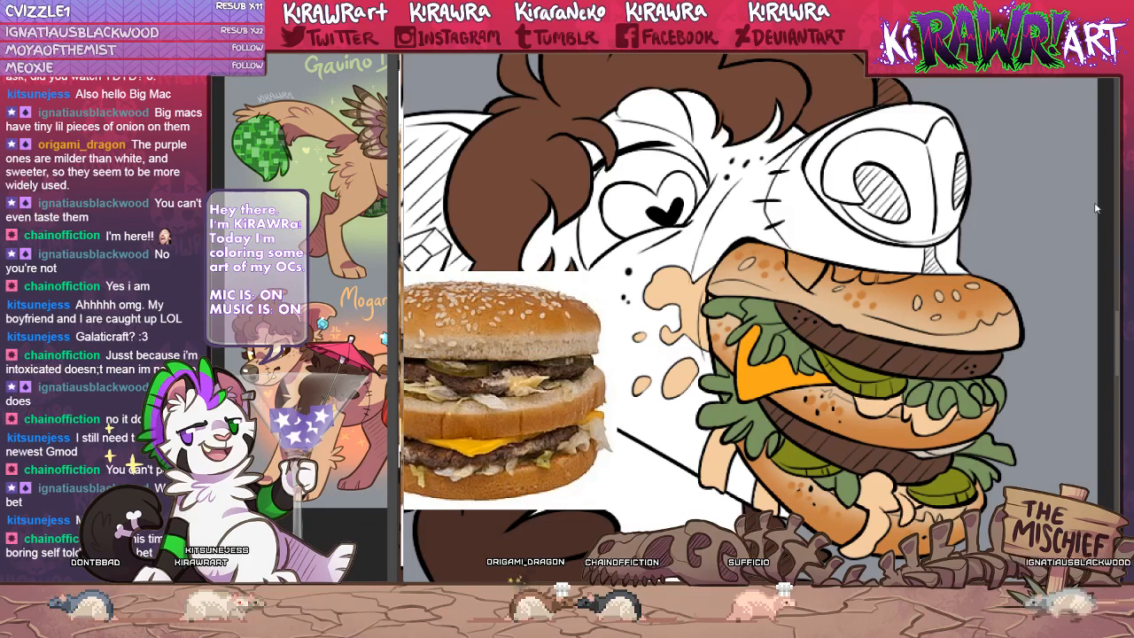
pyautogui.click(1127, 213)
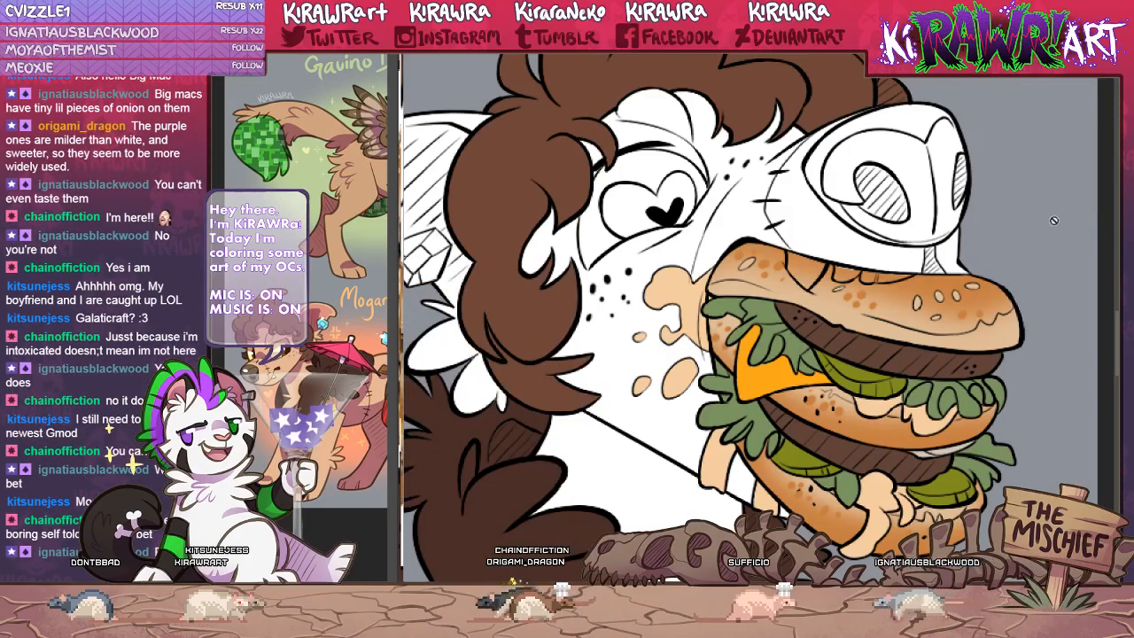
pyautogui.moveTo(1054, 220); pyautogui.dragTo(915, 167)
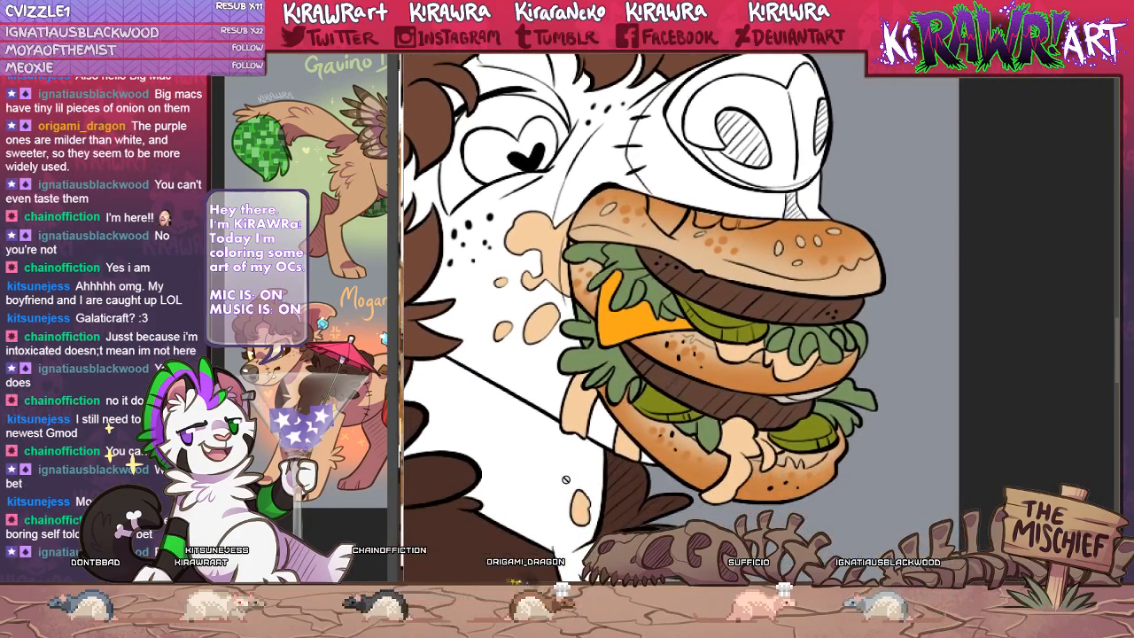
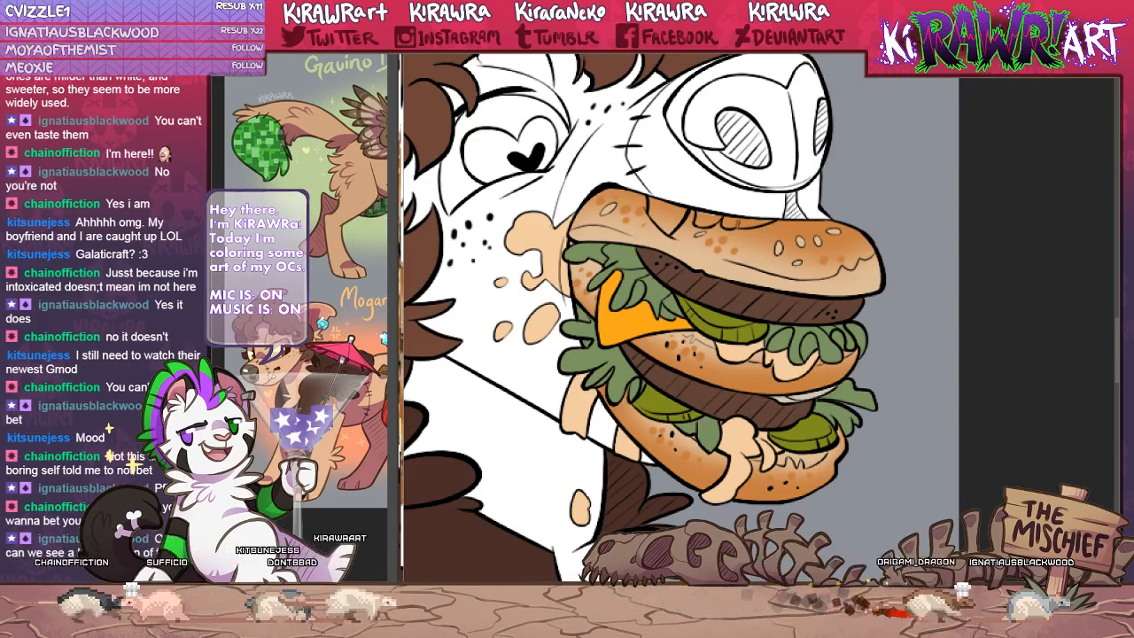
# Select the character's whole nose along its outline, fill it with grey-brown and clear the selection.
pyautogui.moveTo(655, 252); pyautogui.dragTo(671, 344)
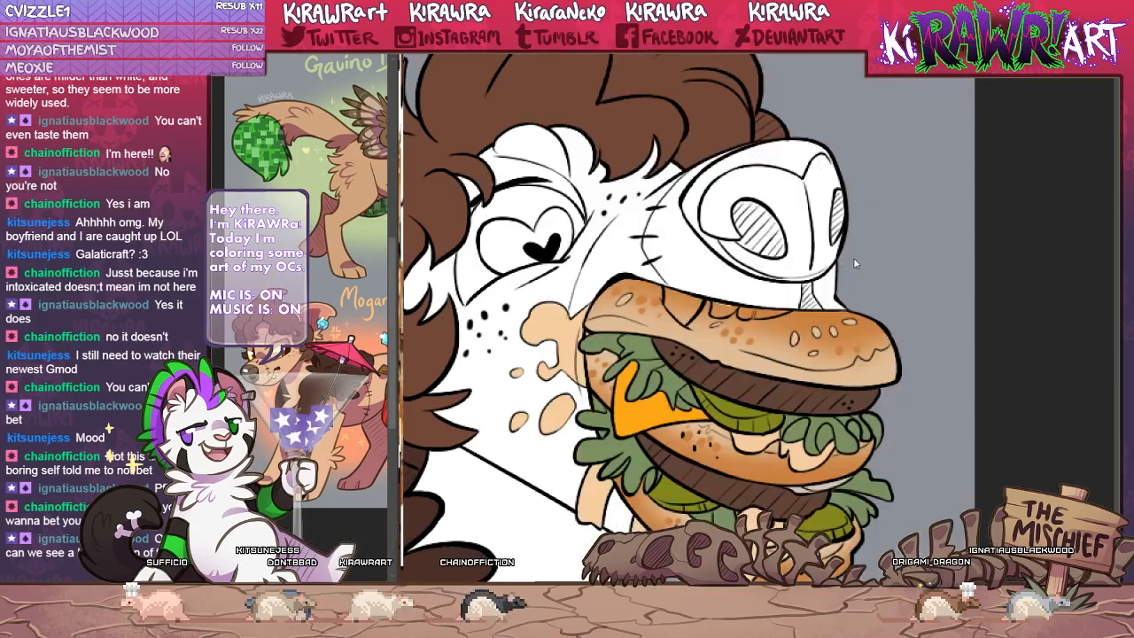
pyautogui.hotkey('ctrl', '+')
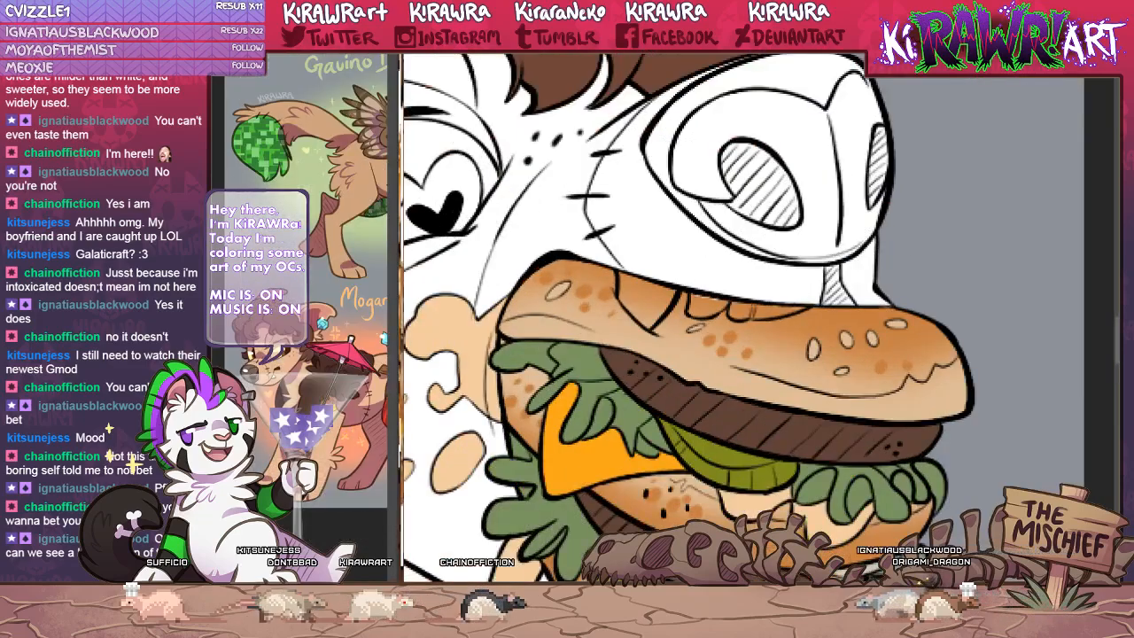
pyautogui.hotkey('ctrl', '+')
pyautogui.moveTo(873, 186); pyautogui.dragTo(851, 393)
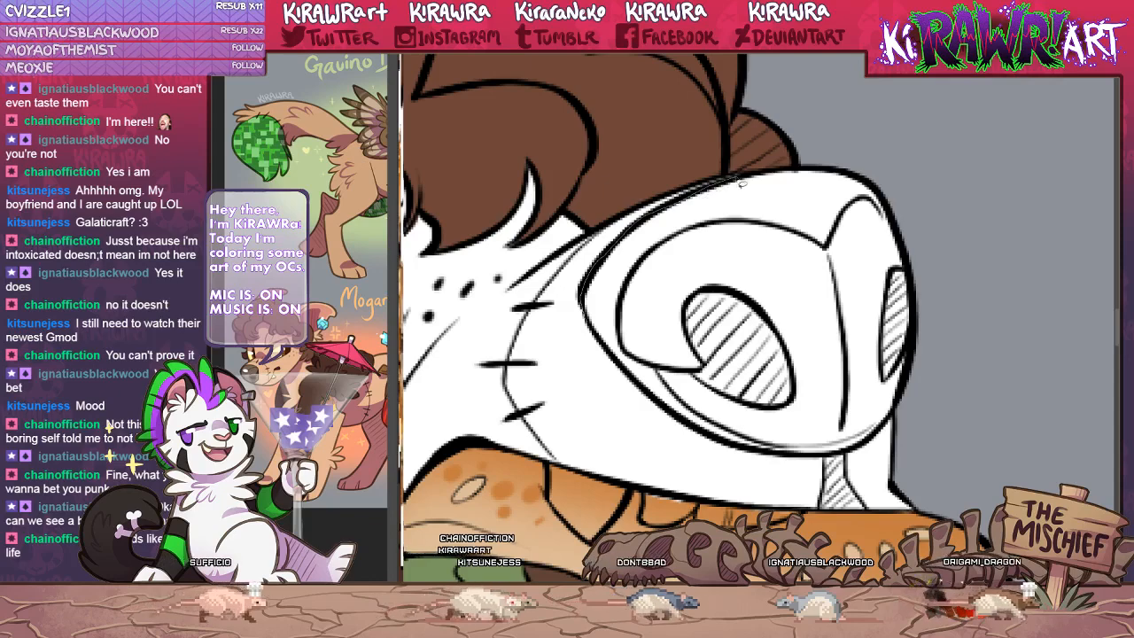
pyautogui.moveTo(741, 180)
pyautogui.mouseDown()
pyautogui.moveTo(813, 162)
pyautogui.moveTo(943, 207)
pyautogui.moveTo(947, 351)
pyautogui.moveTo(896, 416)
pyautogui.mouseUp()
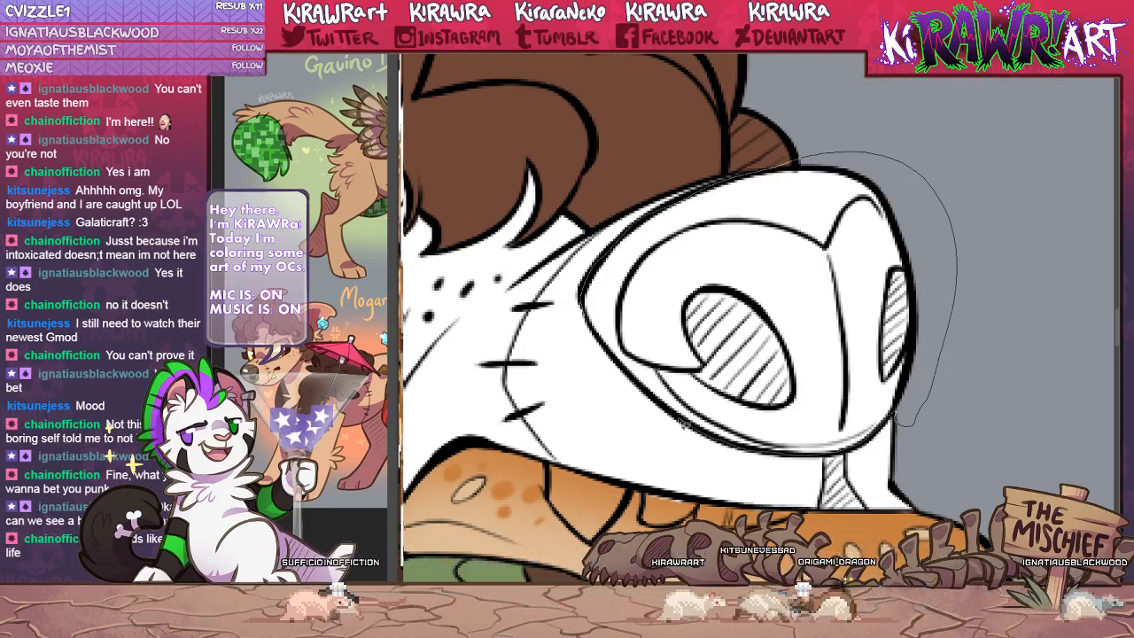
pyautogui.moveTo(631, 375)
pyautogui.mouseDown()
pyautogui.moveTo(687, 425)
pyautogui.moveTo(762, 451)
pyautogui.moveTo(842, 451)
pyautogui.moveTo(894, 414)
pyautogui.mouseUp()
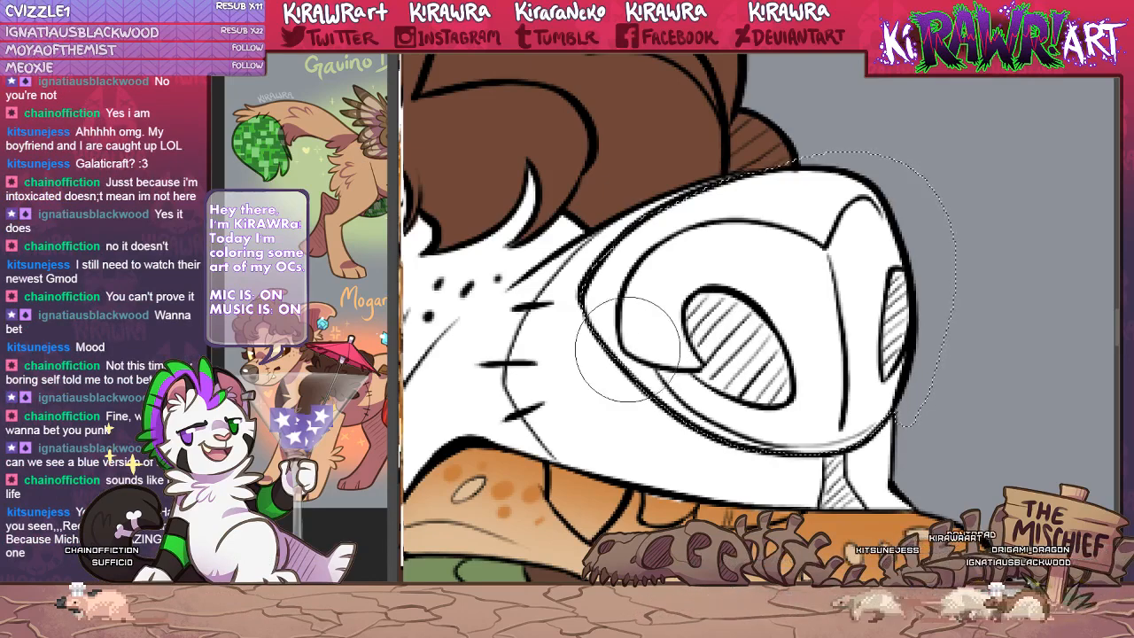
pyautogui.moveTo(616, 354)
pyautogui.mouseDown()
pyautogui.moveTo(846, 190)
pyautogui.moveTo(926, 217)
pyautogui.moveTo(589, 330)
pyautogui.moveTo(749, 325)
pyautogui.moveTo(787, 363)
pyautogui.moveTo(752, 416)
pyautogui.moveTo(877, 417)
pyautogui.mouseUp()
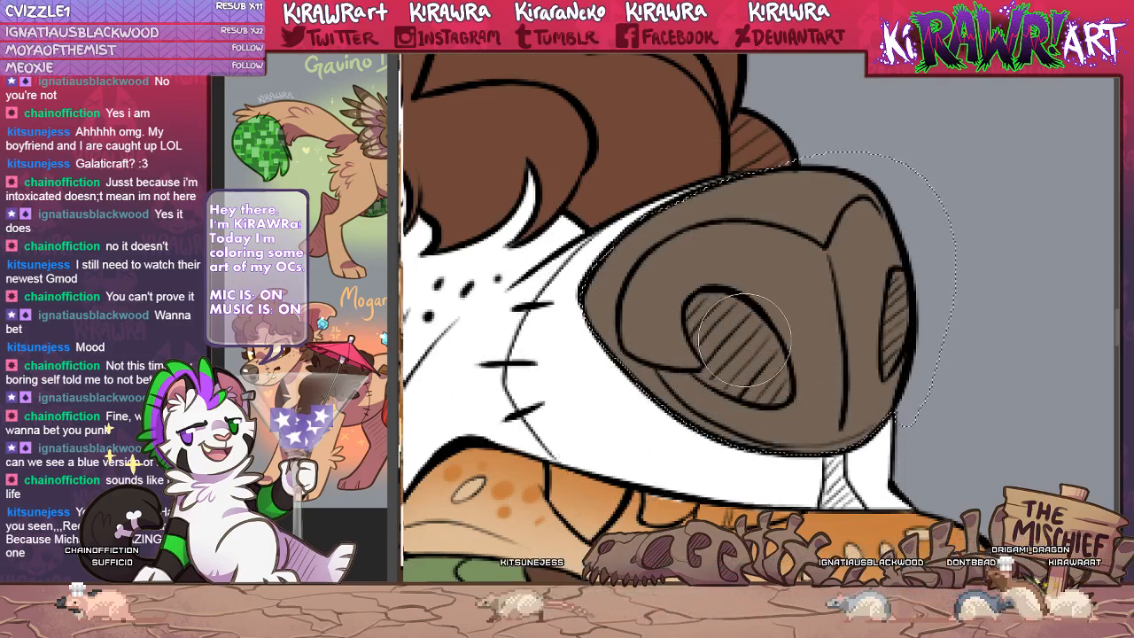
pyautogui.hotkey('ctrl', 'd')
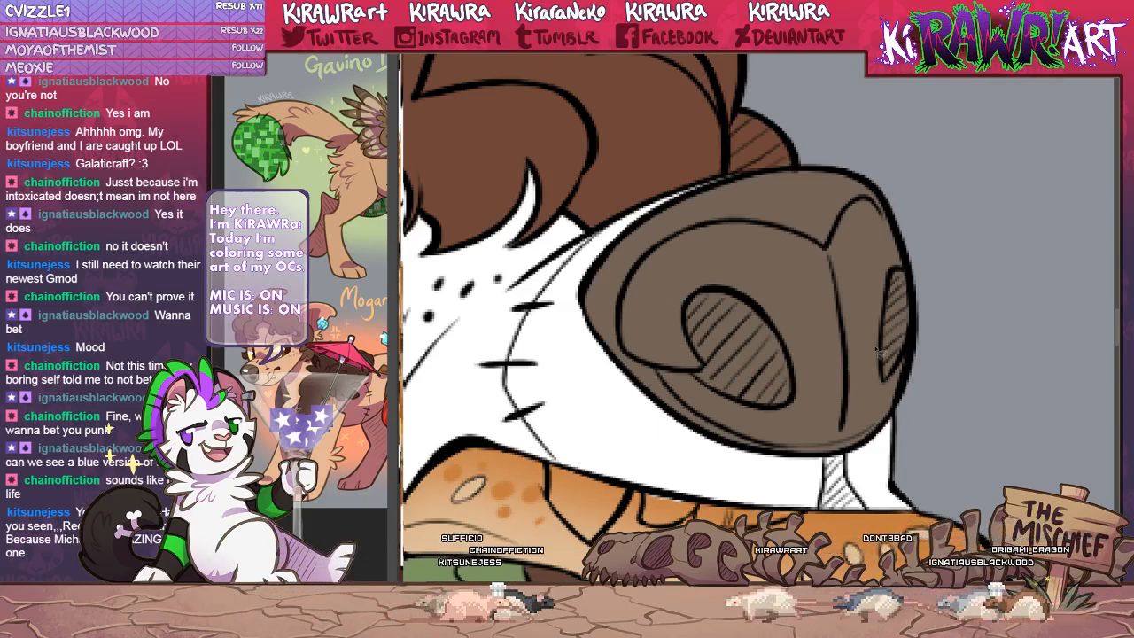
# Select the upper teeth biting into the top bun, colour them pale yellow and clear the selection.
pyautogui.moveTo(603, 368); pyautogui.dragTo(613, 359)
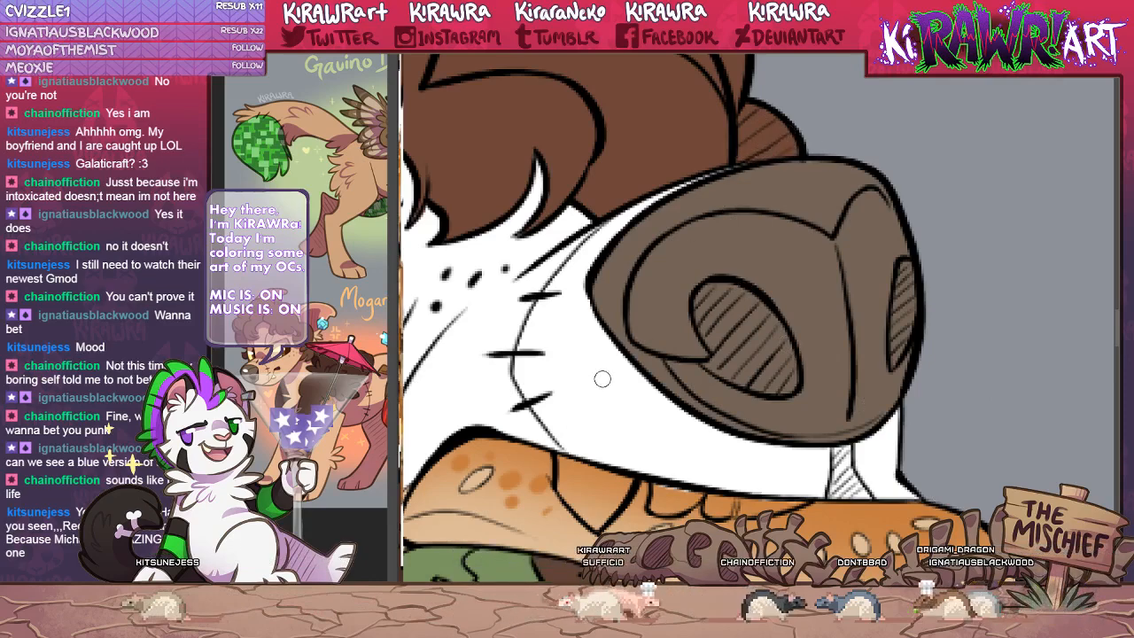
pyautogui.moveTo(523, 539); pyautogui.dragTo(528, 426)
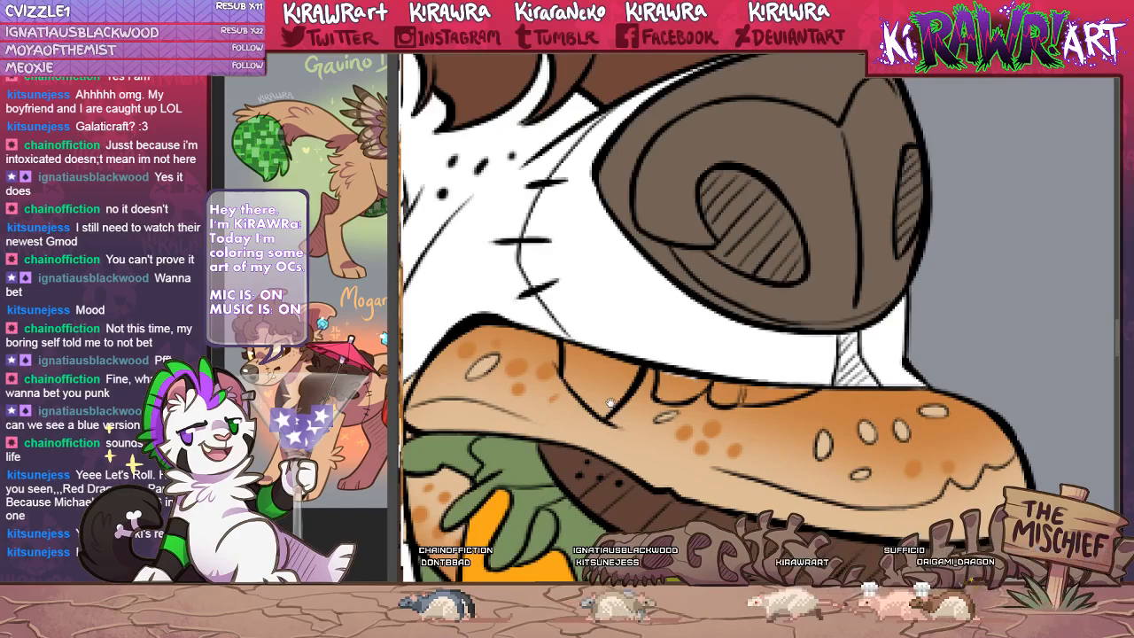
pyautogui.moveTo(610, 404); pyautogui.dragTo(634, 376)
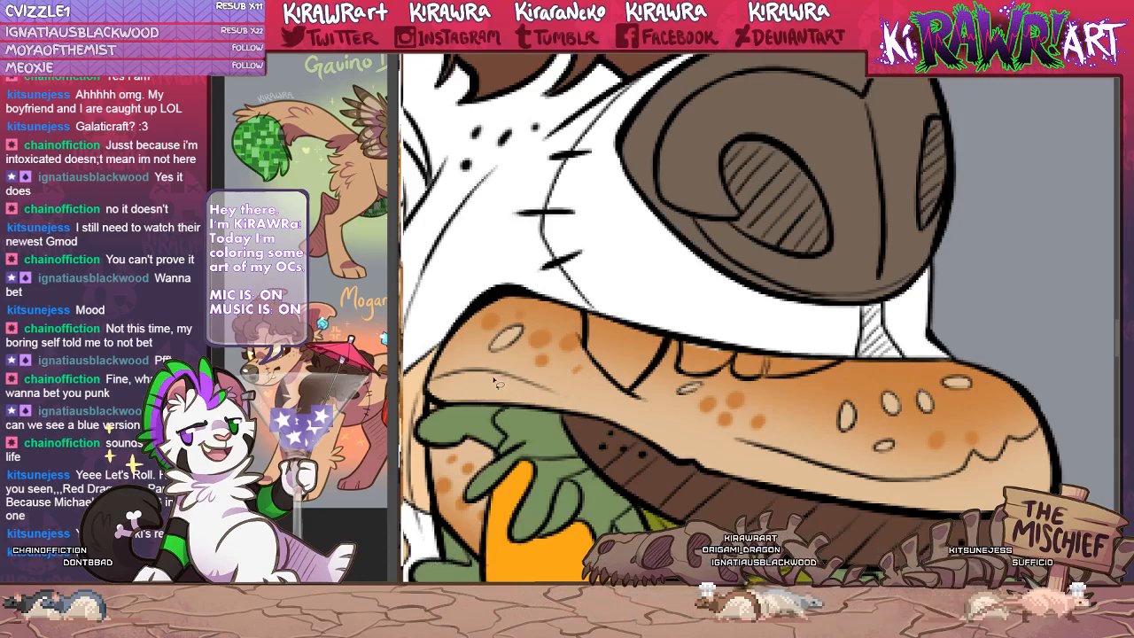
pyautogui.moveTo(625, 388); pyautogui.dragTo(626, 380)
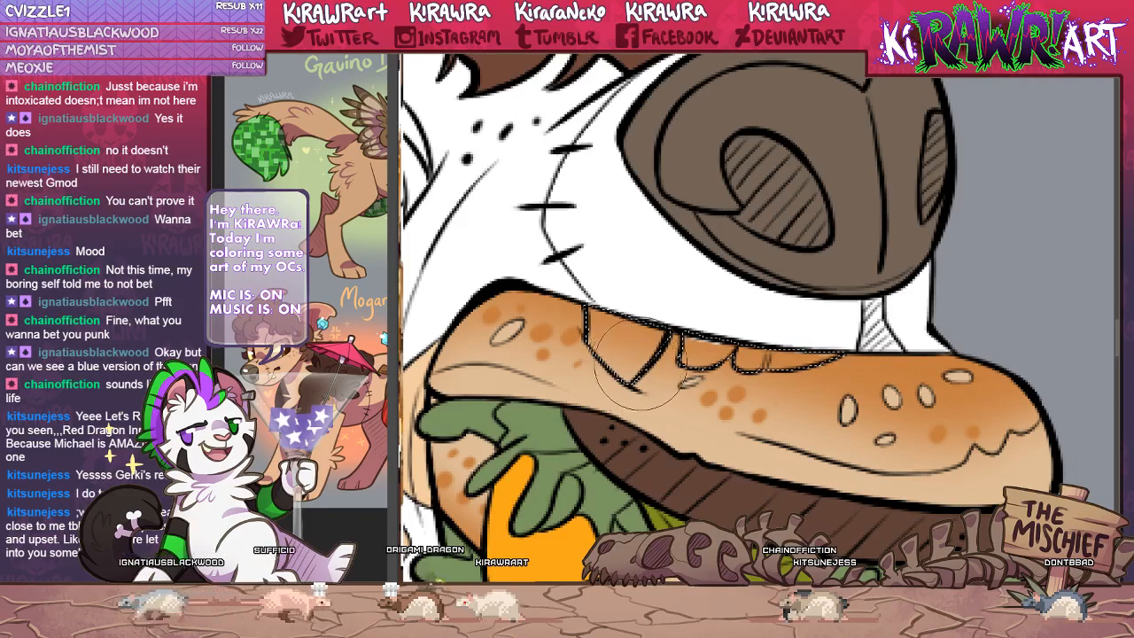
pyautogui.moveTo(637, 364)
pyautogui.mouseDown()
pyautogui.moveTo(646, 341)
pyautogui.moveTo(700, 346)
pyautogui.moveTo(749, 355)
pyautogui.moveTo(786, 387)
pyautogui.mouseUp()
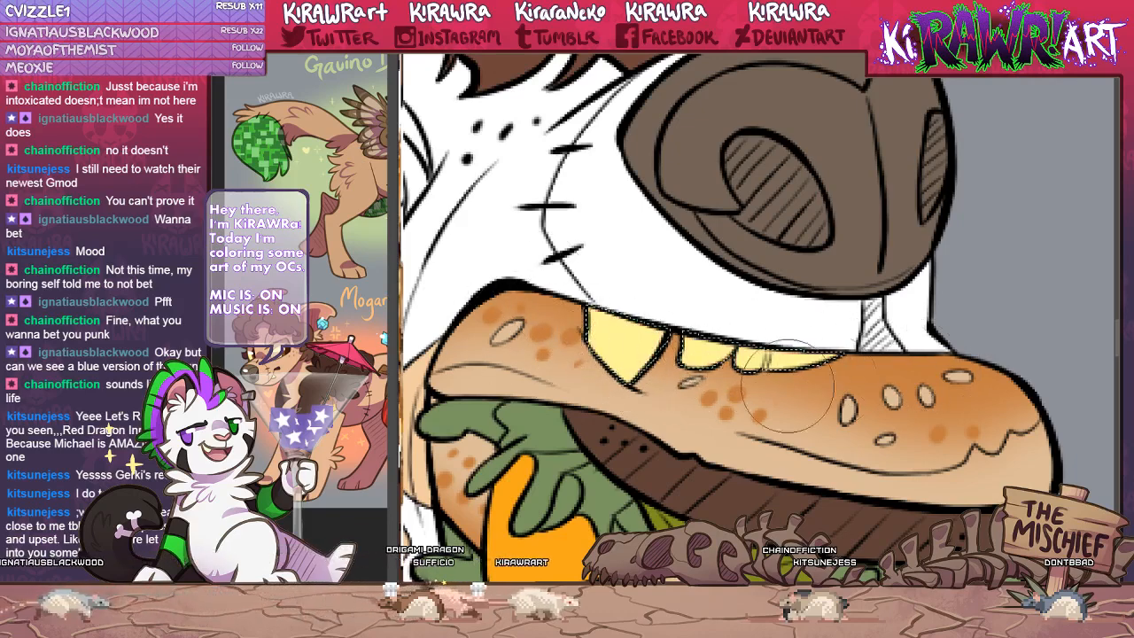
pyautogui.hotkey('ctrl', 'd')
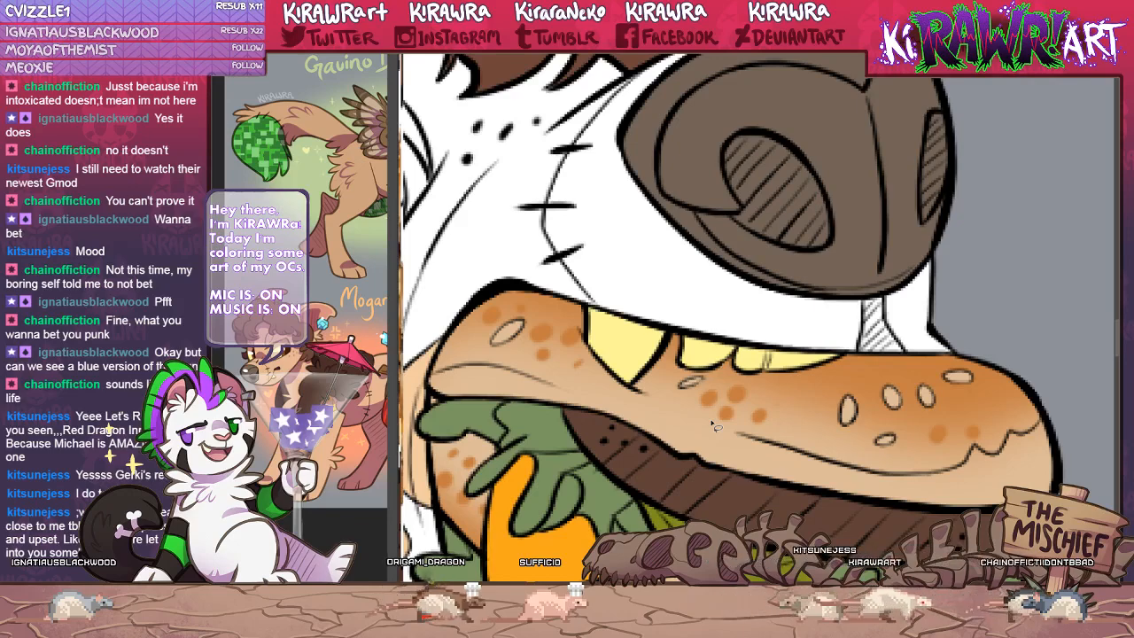
pyautogui.moveTo(731, 397); pyautogui.dragTo(733, 404)
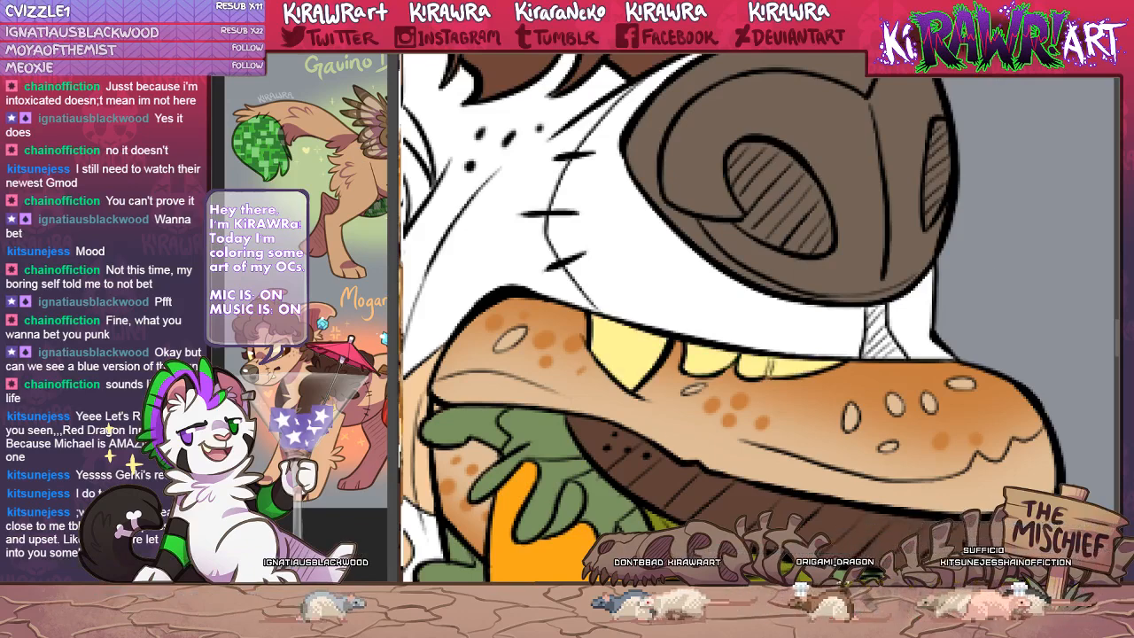
pyautogui.hotkey('ctrl', '-')
pyautogui.hotkey('ctrl', '-')
pyautogui.hotkey('ctrl', '-')
pyautogui.hotkey('ctrl', '-')
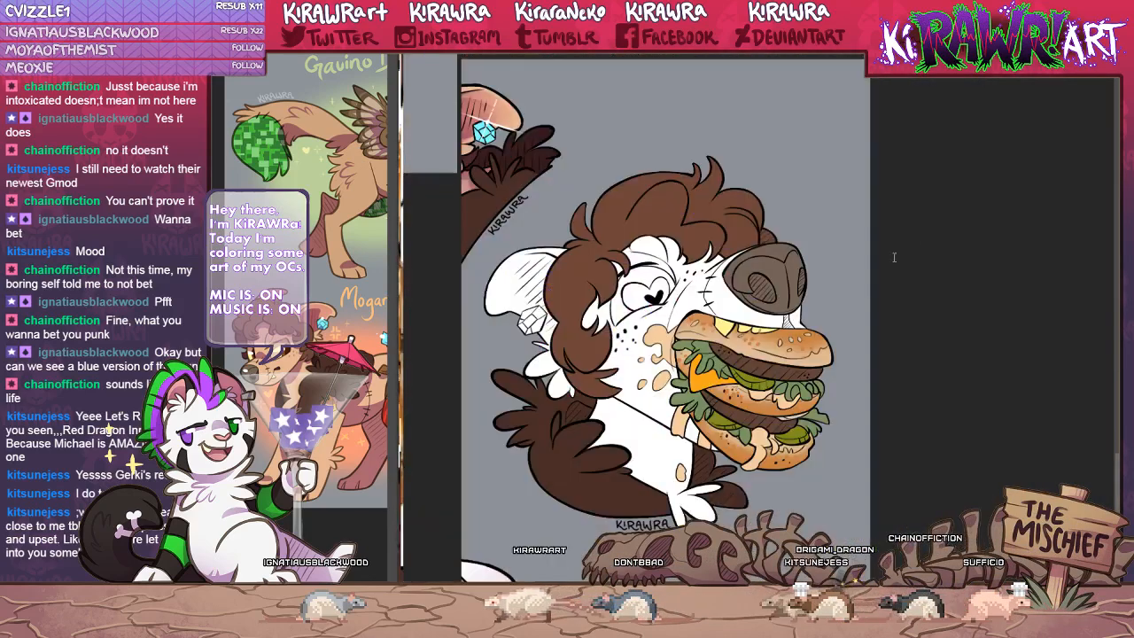
pyautogui.moveTo(715, 446); pyautogui.dragTo(721, 449)
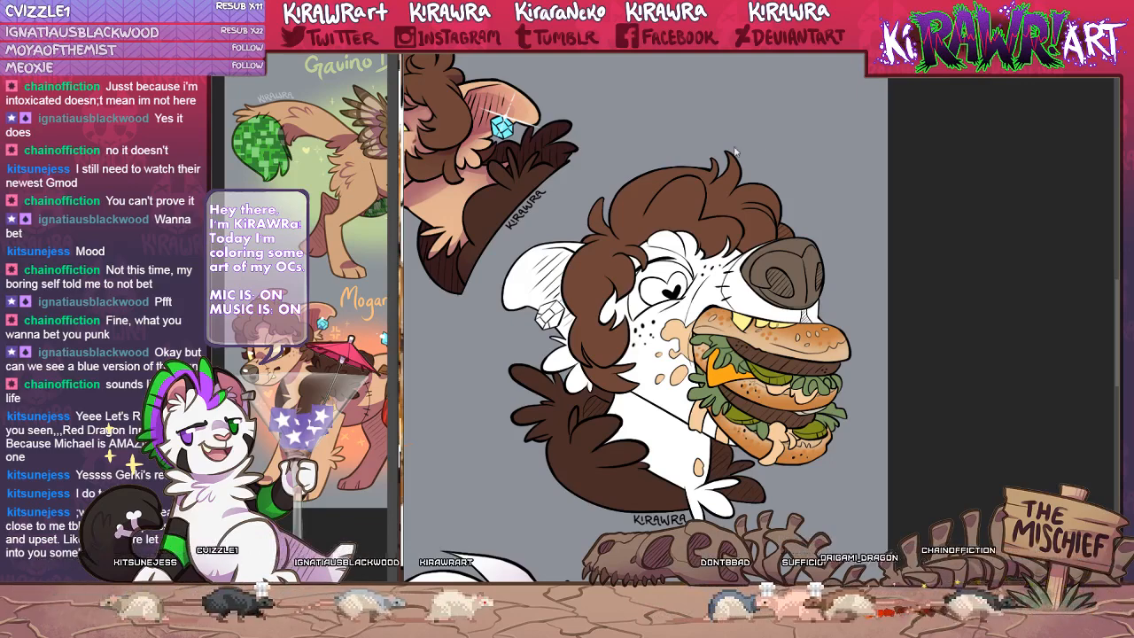
# Select the character's inner ear, brush it with a soft salmon pink that fades towards the outer rim, and clear the selection.
pyautogui.moveTo(485, 396); pyautogui.dragTo(553, 419)
pyautogui.hotkey('ctrl', '+')
pyautogui.hotkey('ctrl', '+')
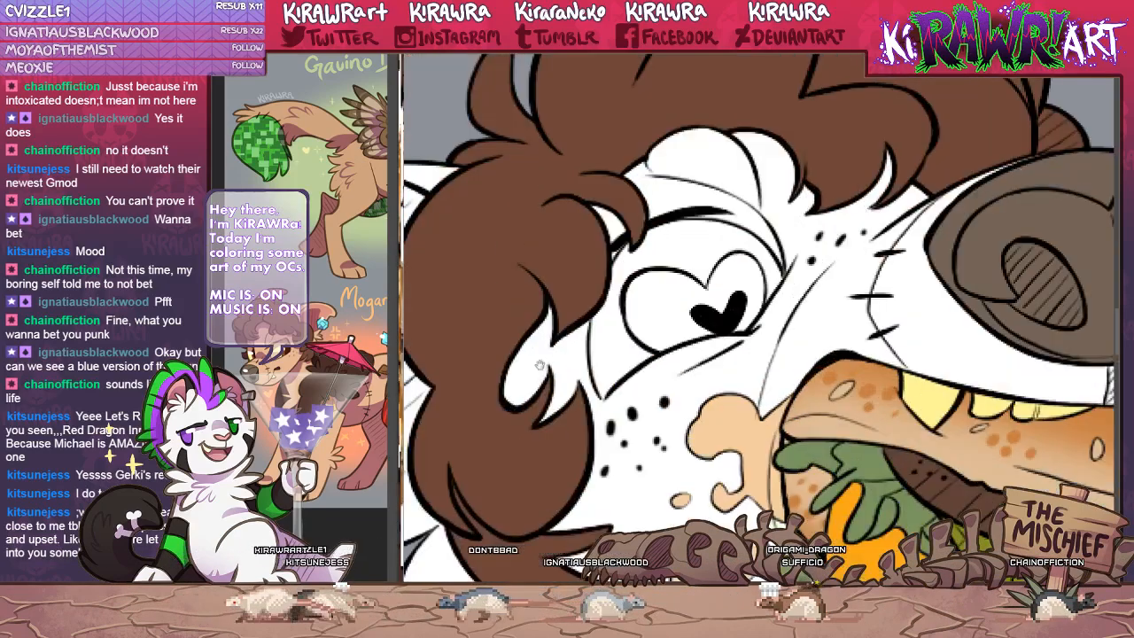
pyautogui.moveTo(443, 389); pyautogui.dragTo(810, 367)
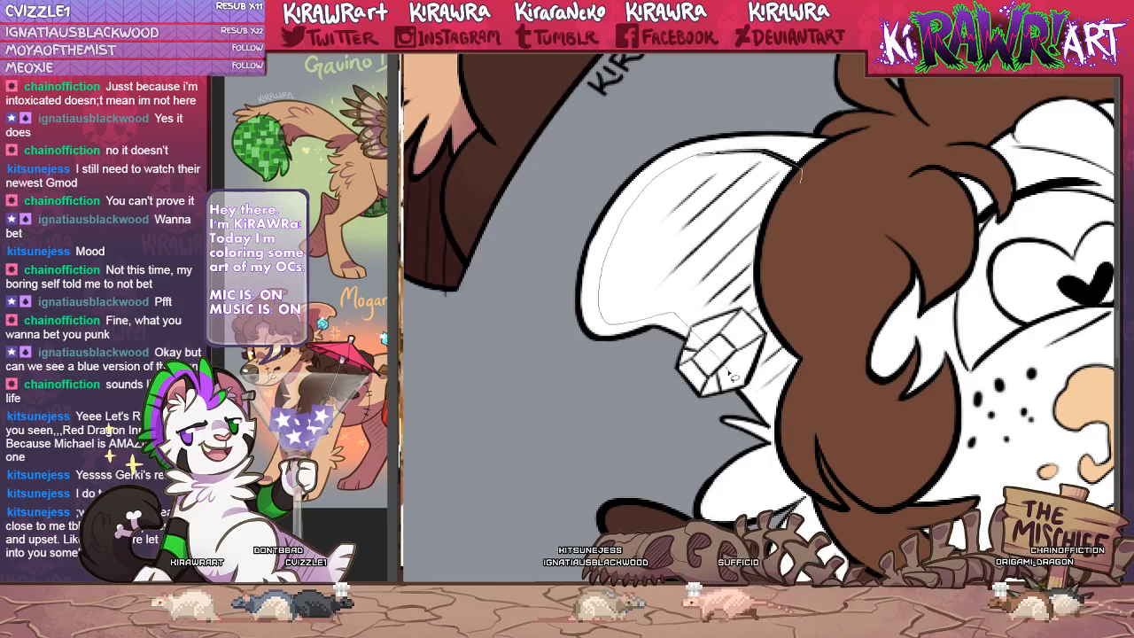
pyautogui.moveTo(728, 372)
pyautogui.mouseDown()
pyautogui.moveTo(795, 437)
pyautogui.moveTo(843, 219)
pyautogui.moveTo(802, 181)
pyautogui.mouseUp()
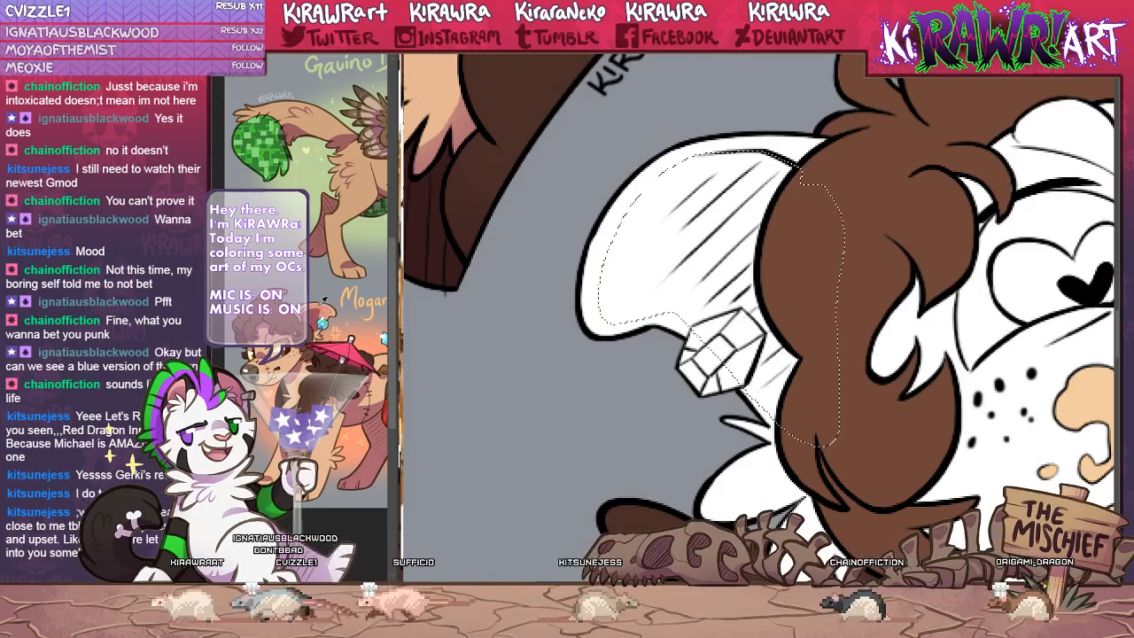
pyautogui.hotkey('ctrl', 'd')
pyautogui.hotkey('ctrl', 'z')
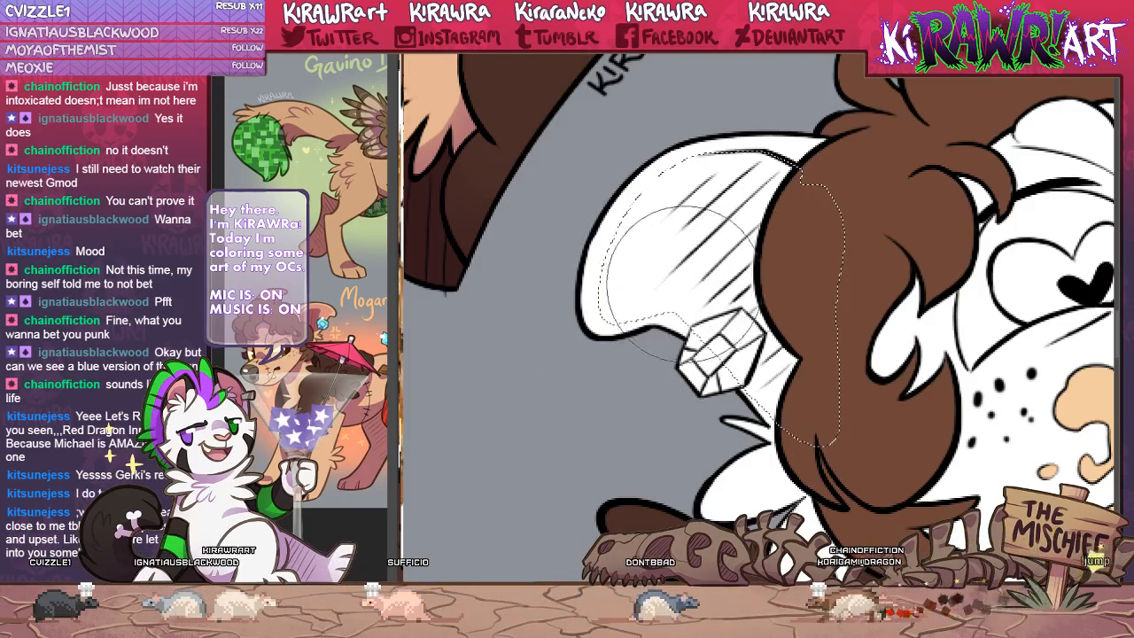
pyautogui.moveTo(637, 231)
pyautogui.mouseDown()
pyautogui.moveTo(677, 227)
pyautogui.moveTo(700, 248)
pyautogui.moveTo(762, 354)
pyautogui.moveTo(815, 265)
pyautogui.mouseUp()
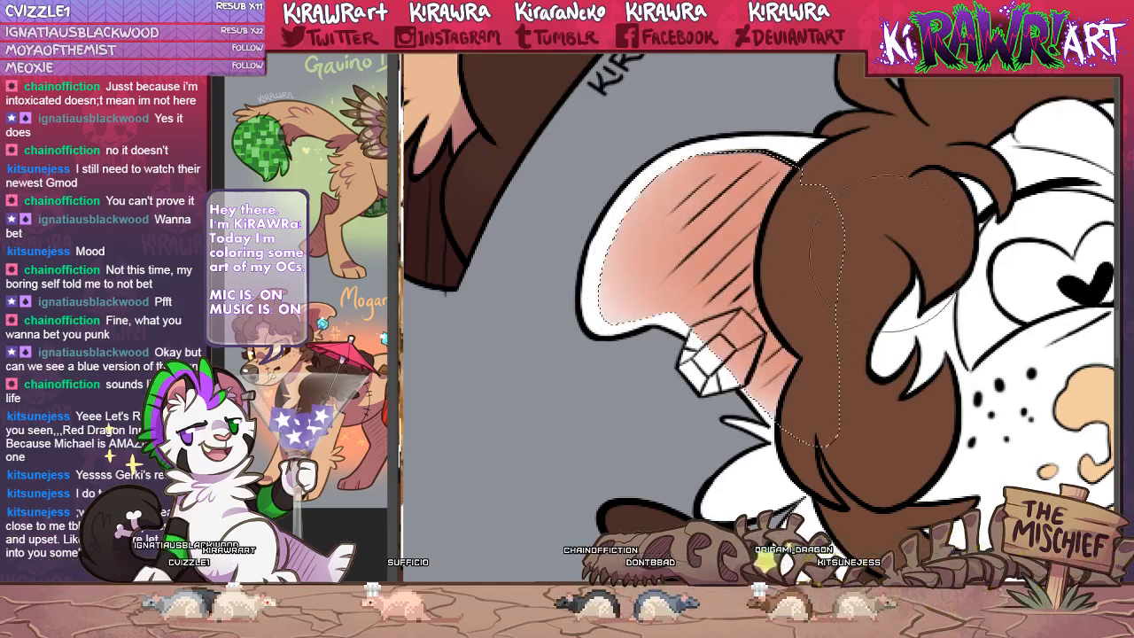
pyautogui.hotkey('ctrl', 'd')
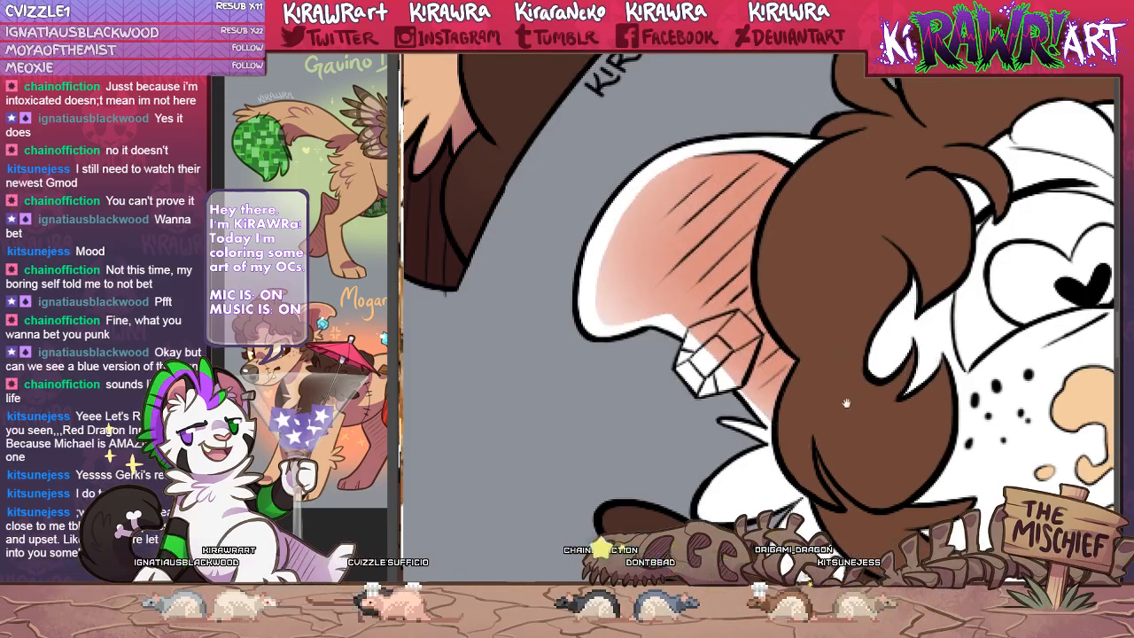
# Select the faceted gem earring on the ear, paint it bright cyan and clear the selection.
pyautogui.moveTo(846, 403); pyautogui.dragTo(737, 412)
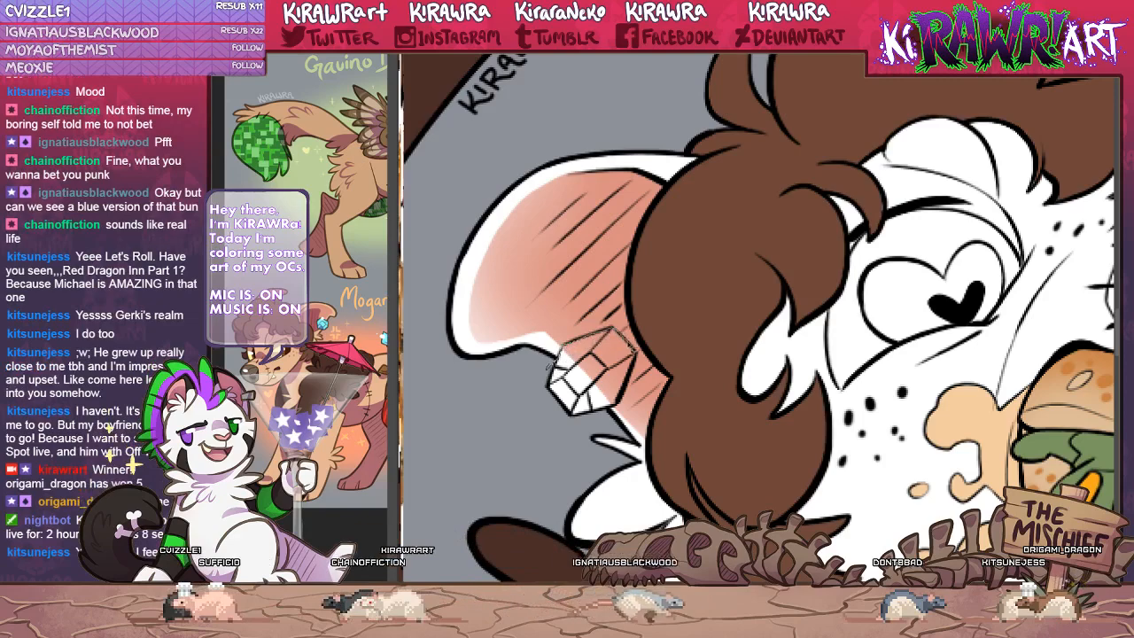
pyautogui.moveTo(631, 390)
pyautogui.mouseDown()
pyautogui.moveTo(551, 435)
pyautogui.moveTo(551, 363)
pyautogui.mouseUp()
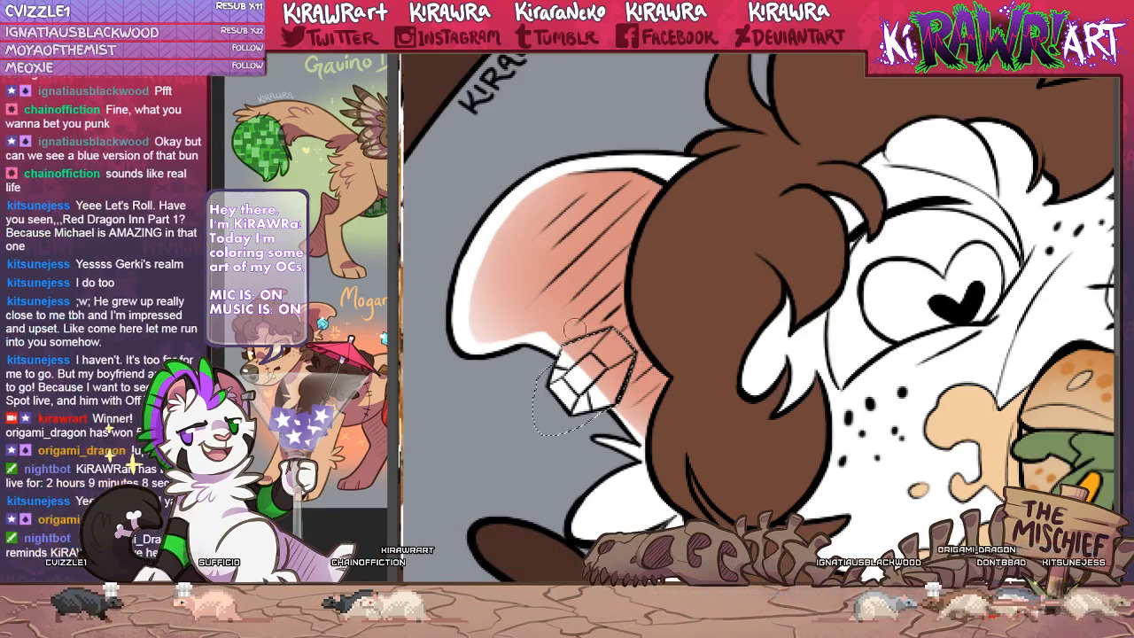
pyautogui.moveTo(615, 335)
pyautogui.mouseDown()
pyautogui.moveTo(614, 306)
pyautogui.moveTo(511, 422)
pyautogui.mouseUp()
pyautogui.moveTo(567, 396); pyautogui.dragTo(620, 377)
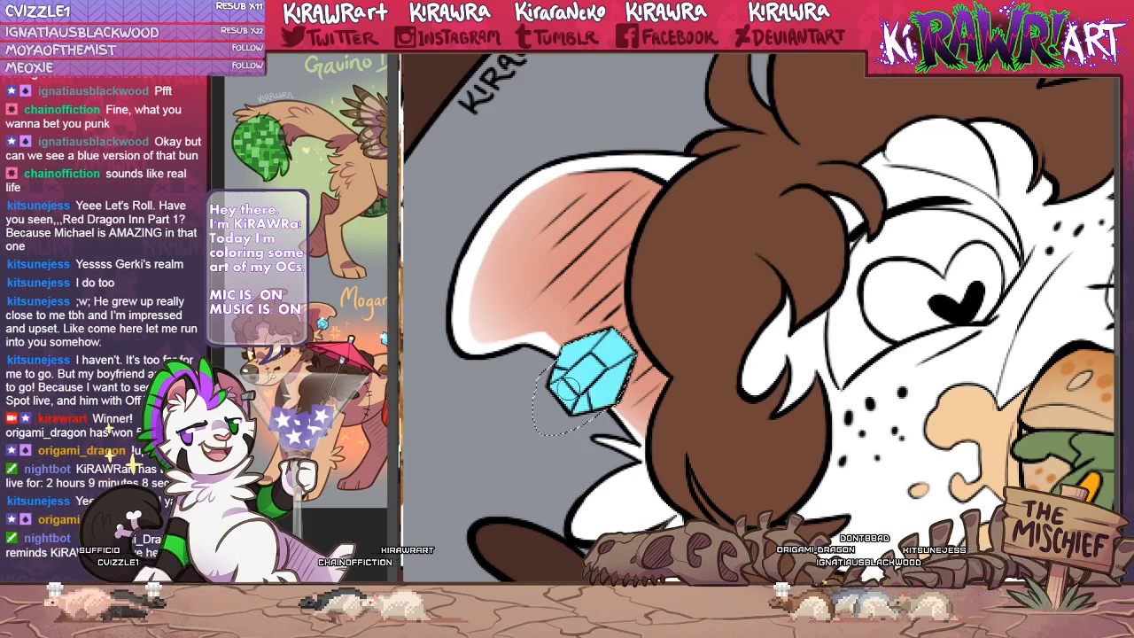
pyautogui.hotkey('ctrl', 'd')
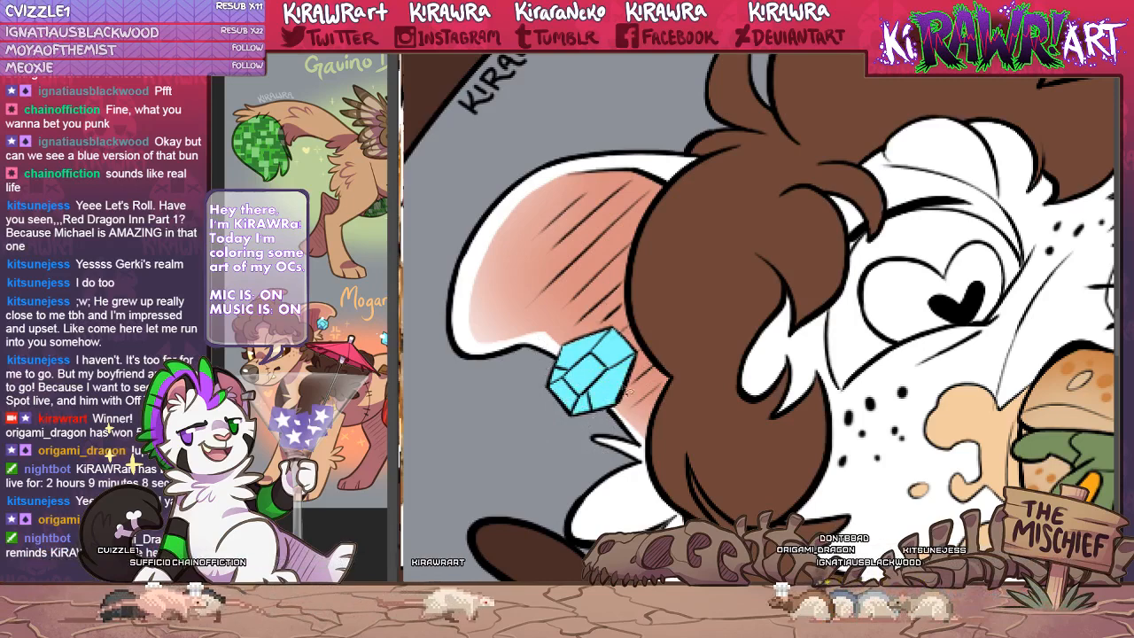
# Select the character's eyeball within its outline and colour it pale yellow.
pyautogui.moveTo(708, 391); pyautogui.dragTo(703, 399)
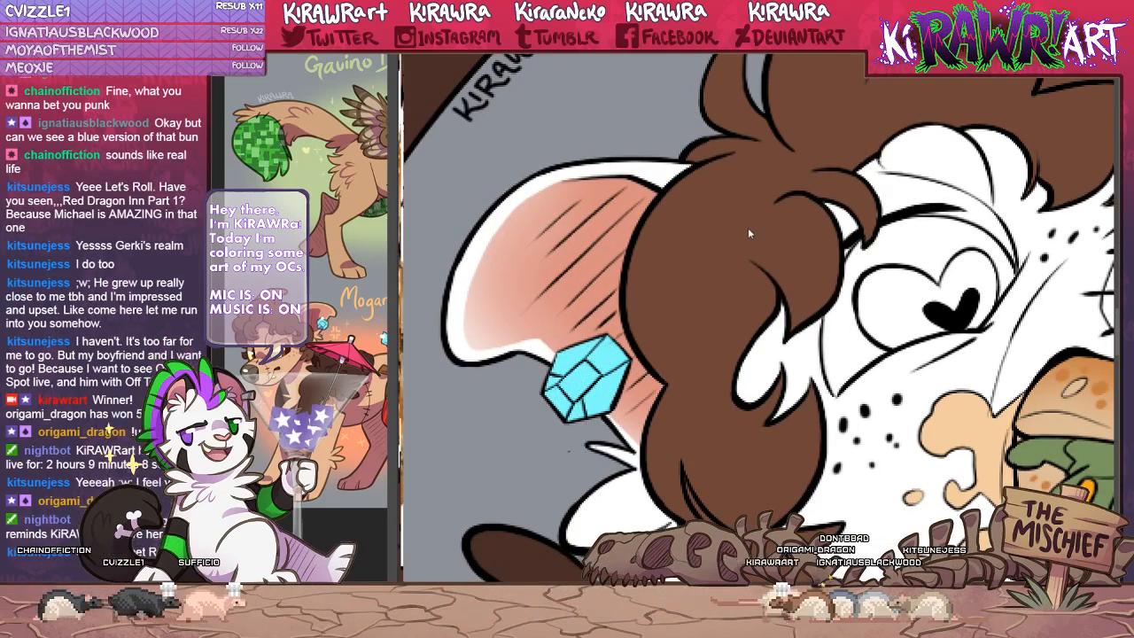
pyautogui.moveTo(742, 321); pyautogui.dragTo(648, 302)
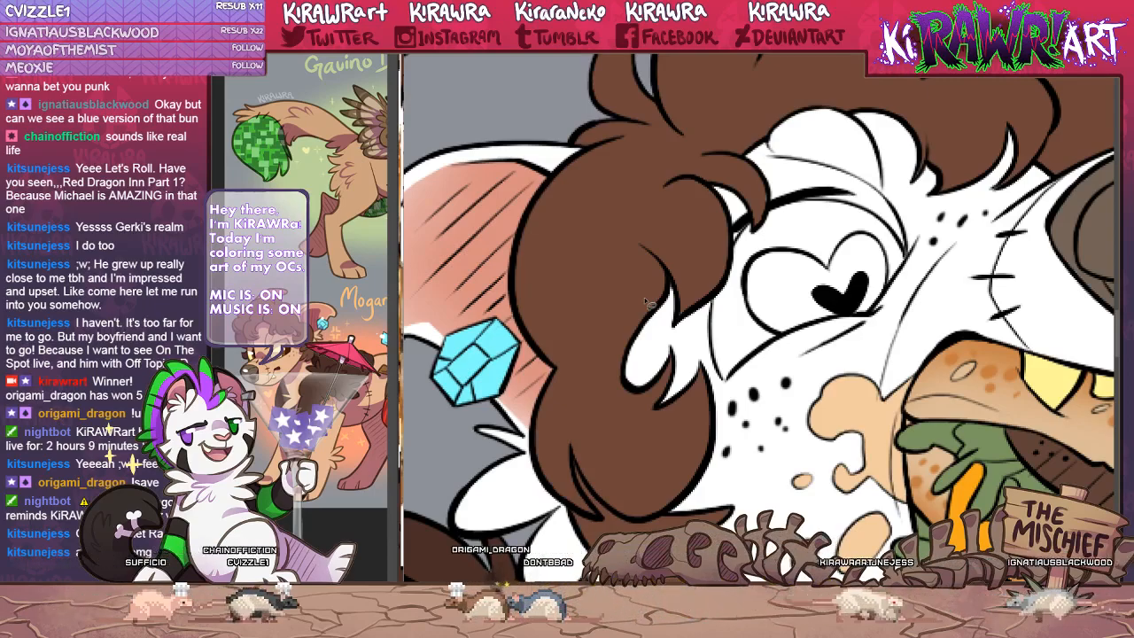
pyautogui.moveTo(794, 494); pyautogui.dragTo(654, 413)
pyautogui.hotkey('ctrl', '-')
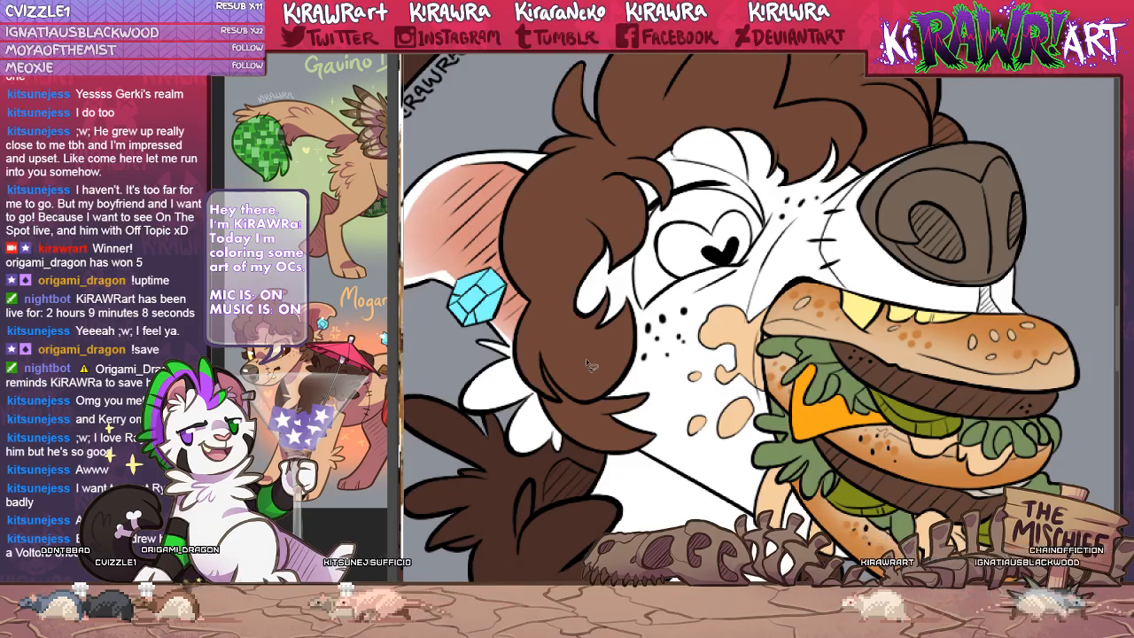
pyautogui.moveTo(585, 359); pyautogui.dragTo(601, 373)
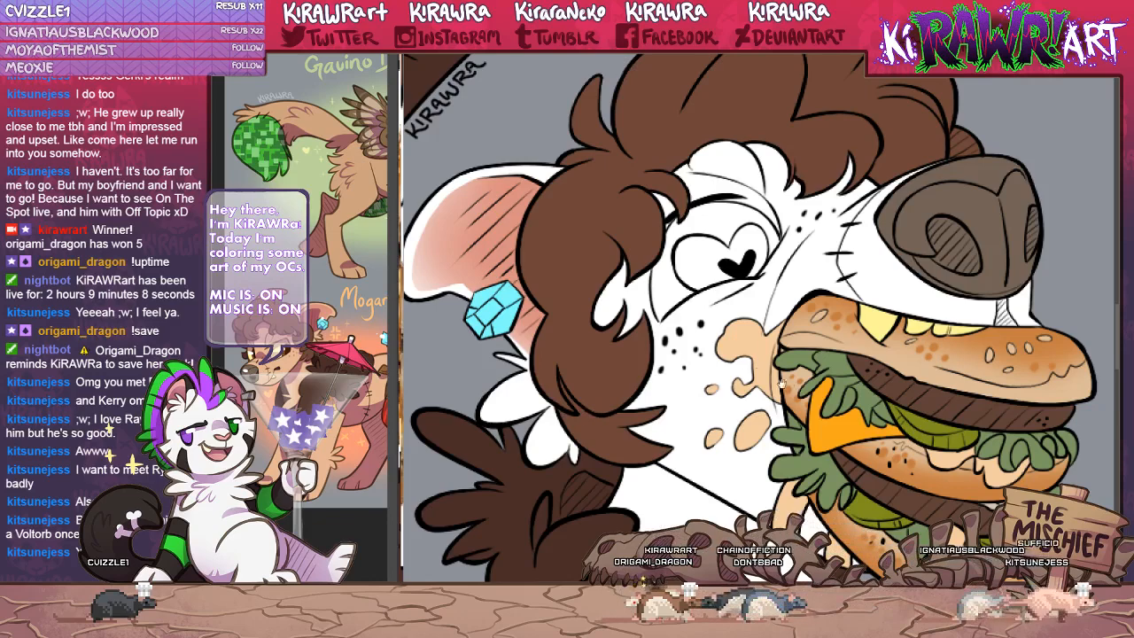
pyautogui.moveTo(782, 383); pyautogui.dragTo(823, 407)
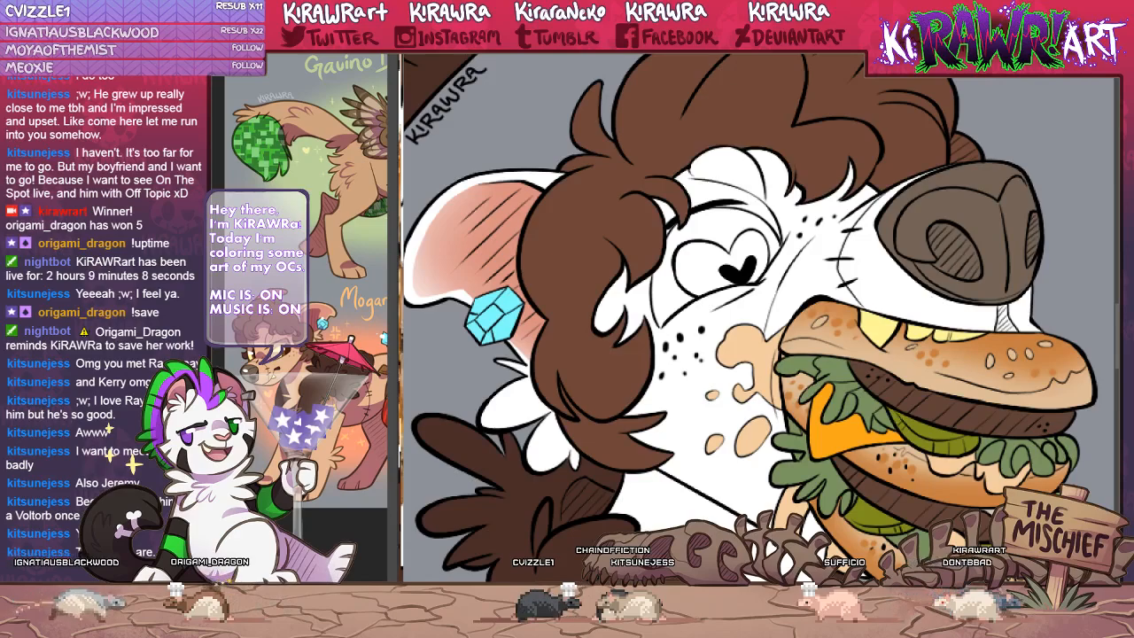
pyautogui.hotkey('ctrl', '+')
pyautogui.moveTo(936, 320); pyautogui.dragTo(906, 323)
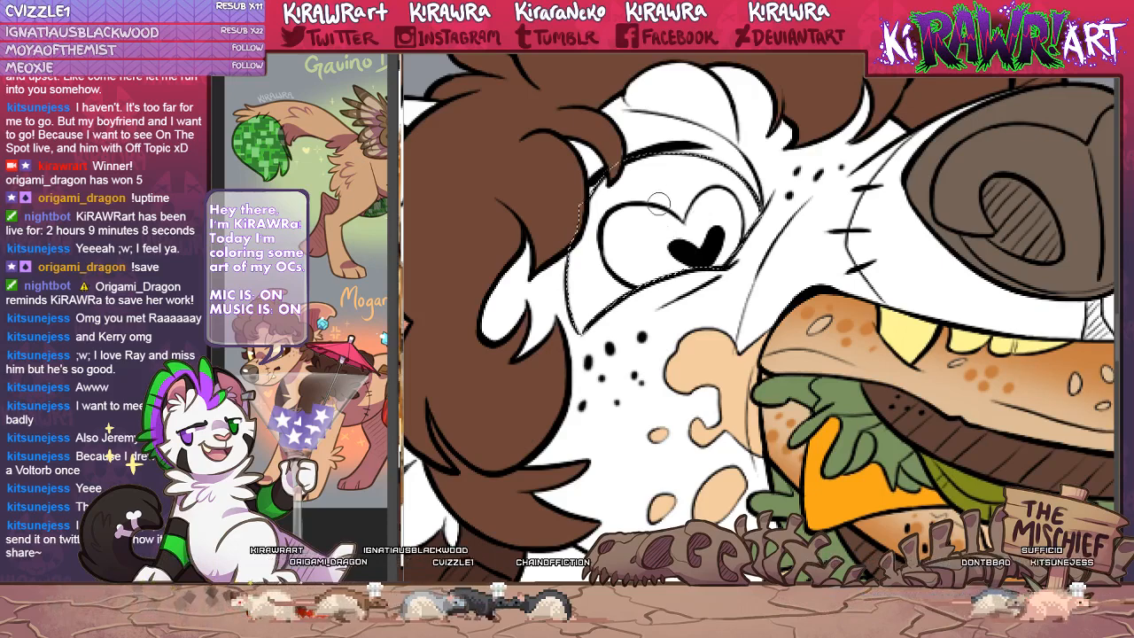
pyautogui.moveTo(598, 306)
pyautogui.mouseDown()
pyautogui.moveTo(596, 214)
pyautogui.moveTo(628, 299)
pyautogui.moveTo(624, 131)
pyautogui.moveTo(658, 292)
pyautogui.moveTo(665, 225)
pyautogui.mouseUp()
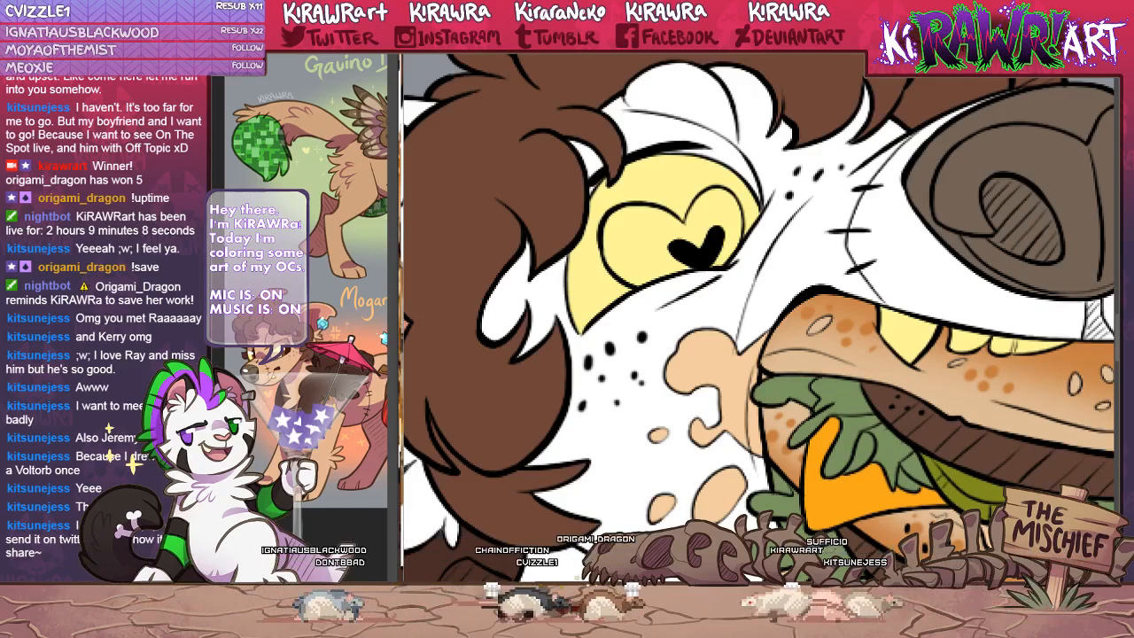
# Select the heart-shaped iris, bring up a close-up reference of the character's eye, fill the iris reddish brown and clear the selection.
pyautogui.moveTo(719, 382); pyautogui.dragTo(727, 433)
pyautogui.hotkey('ctrl', '+')
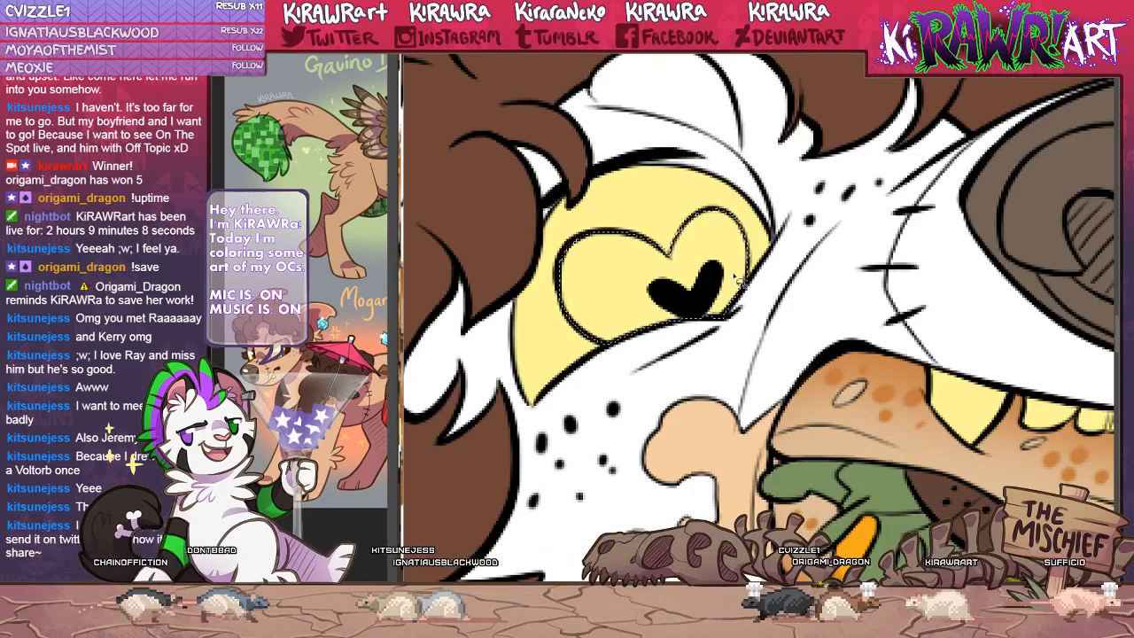
pyautogui.hotkey('ctrl', 'Tab')
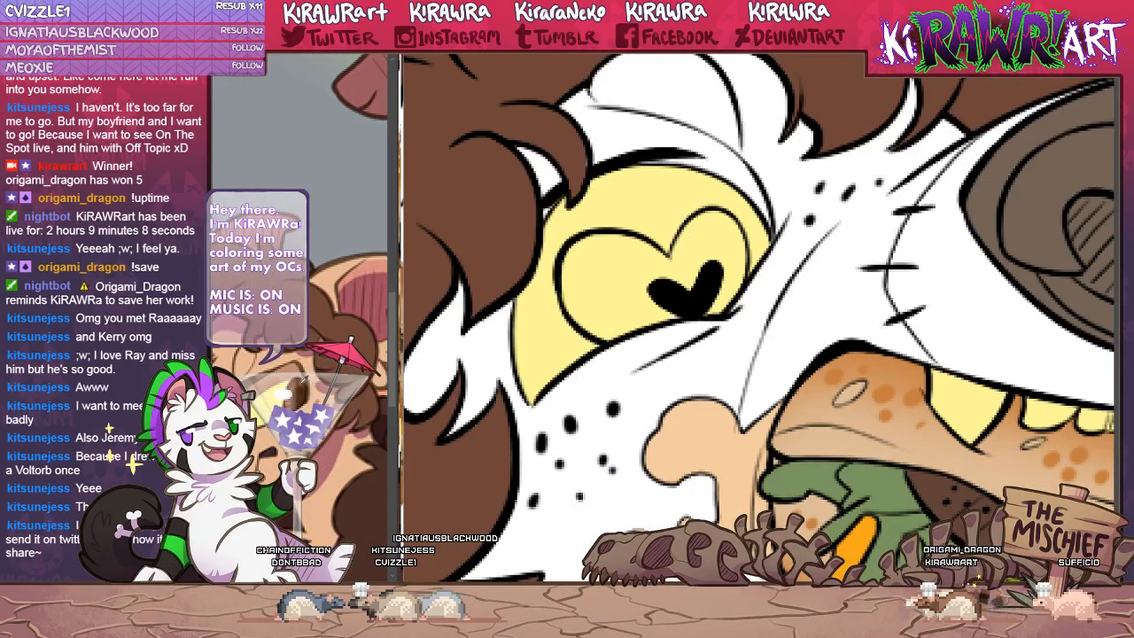
pyautogui.moveTo(585, 290)
pyautogui.mouseDown()
pyautogui.moveTo(474, 267)
pyautogui.moveTo(531, 285)
pyautogui.moveTo(538, 340)
pyautogui.mouseUp()
pyautogui.hotkey('ctrl', 'd')
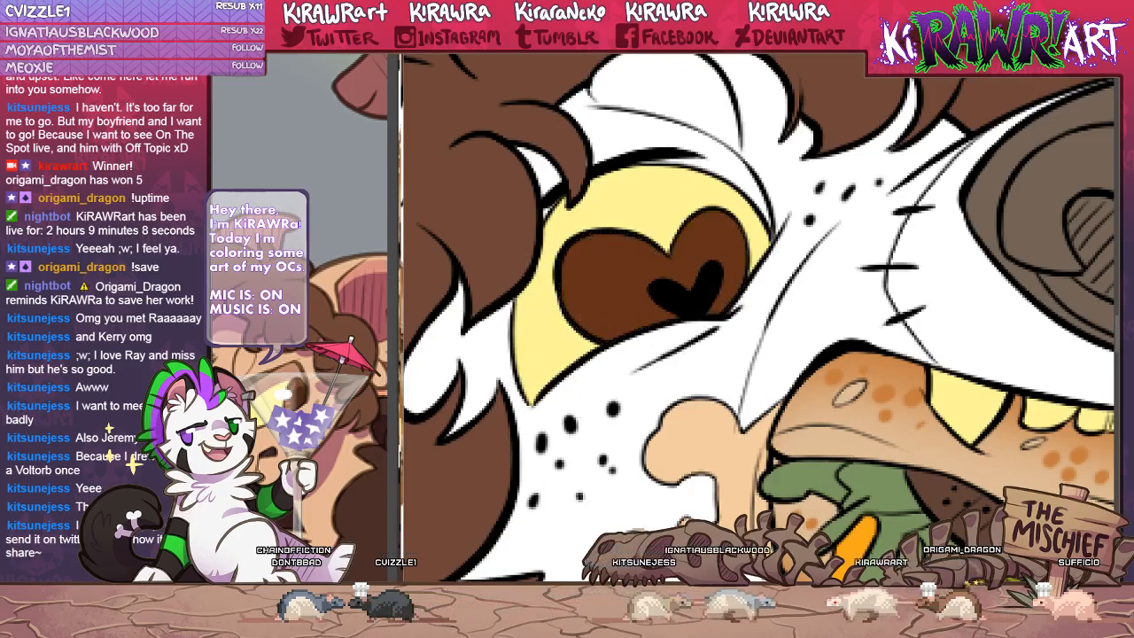
# Colour the white fur on the character's face, ear and neck tan, and the sauce splatters pale cream.
pyautogui.hotkey('ctrl', '0')
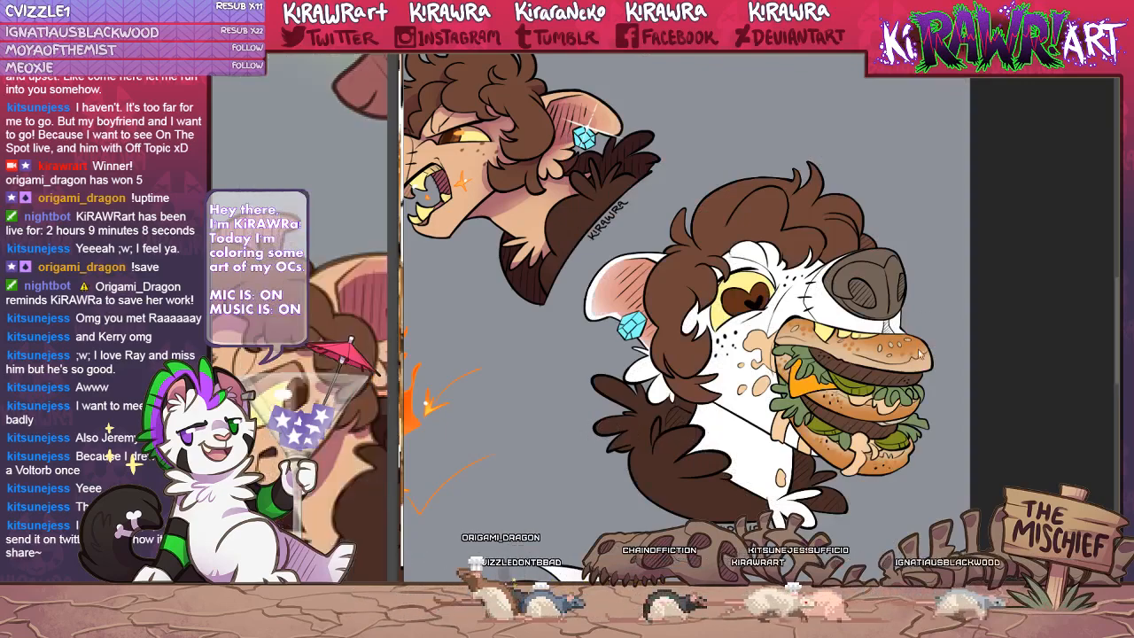
pyautogui.moveTo(691, 332)
pyautogui.mouseDown()
pyautogui.moveTo(567, 350)
pyautogui.moveTo(953, 361)
pyautogui.moveTo(761, 461)
pyautogui.mouseUp()
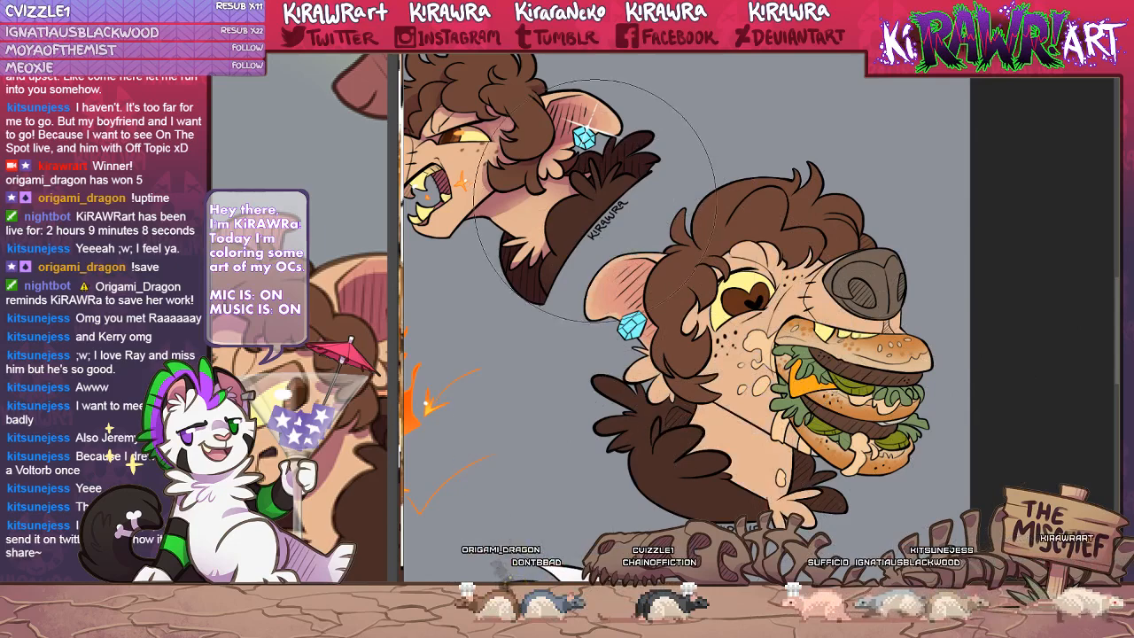
pyautogui.moveTo(630, 388)
pyautogui.mouseDown()
pyautogui.moveTo(706, 386)
pyautogui.moveTo(657, 390)
pyautogui.mouseUp()
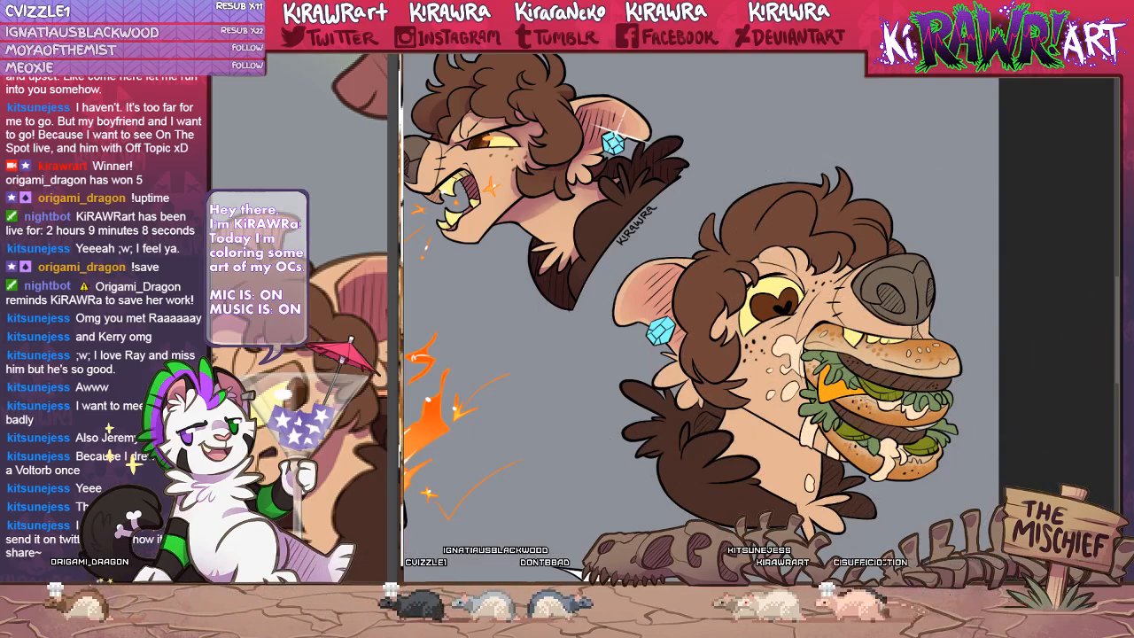
# Shade the character's hair, fur, ear and neck and the burger with soft mauve shadows.
pyautogui.hotkey('ctrl', '-')
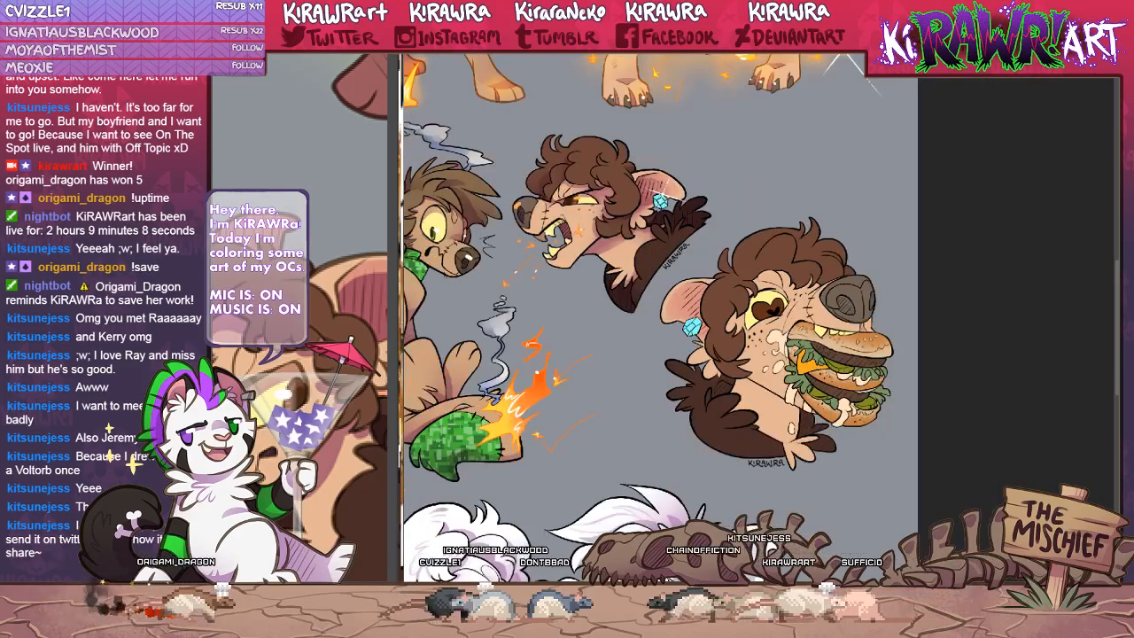
pyautogui.hotkey('ctrl', '-')
pyautogui.moveTo(1002, 198); pyautogui.dragTo(1094, 175)
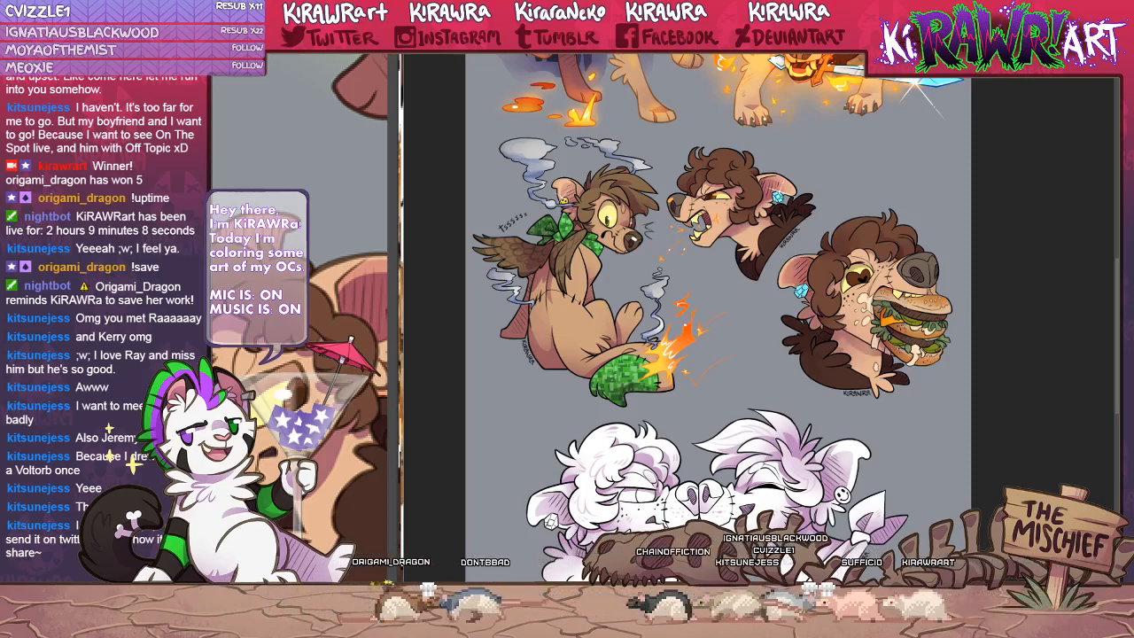
pyautogui.moveTo(903, 413); pyautogui.dragTo(832, 441)
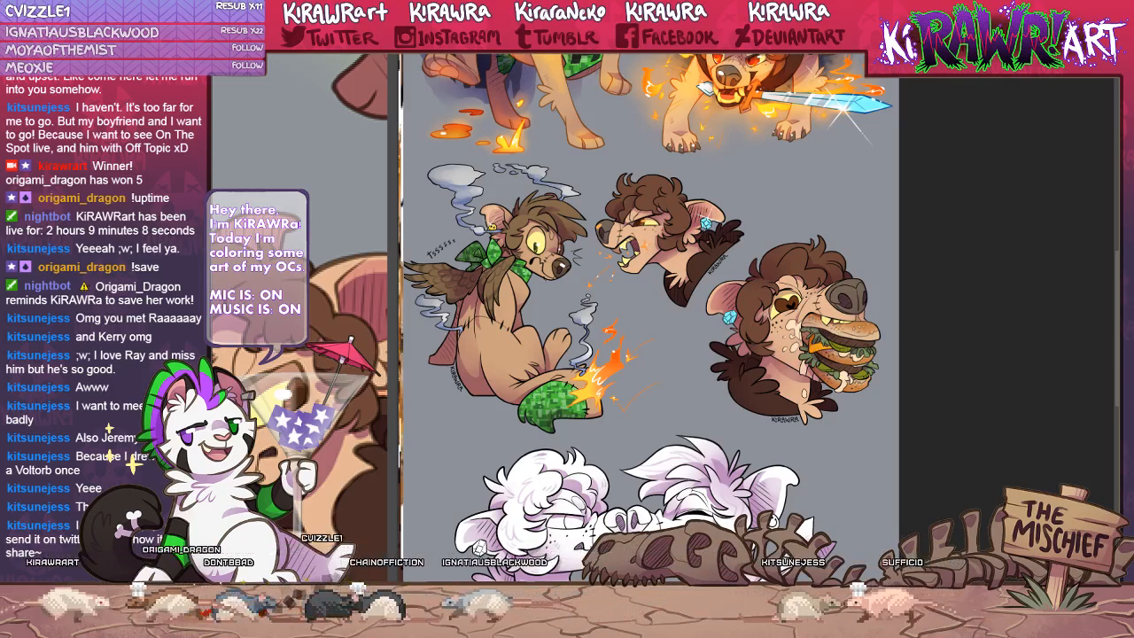
pyautogui.hotkey('ctrl', '+')
pyautogui.hotkey('ctrl', '+')
pyautogui.hotkey('ctrl', '+')
pyautogui.hotkey('ctrl', '+')
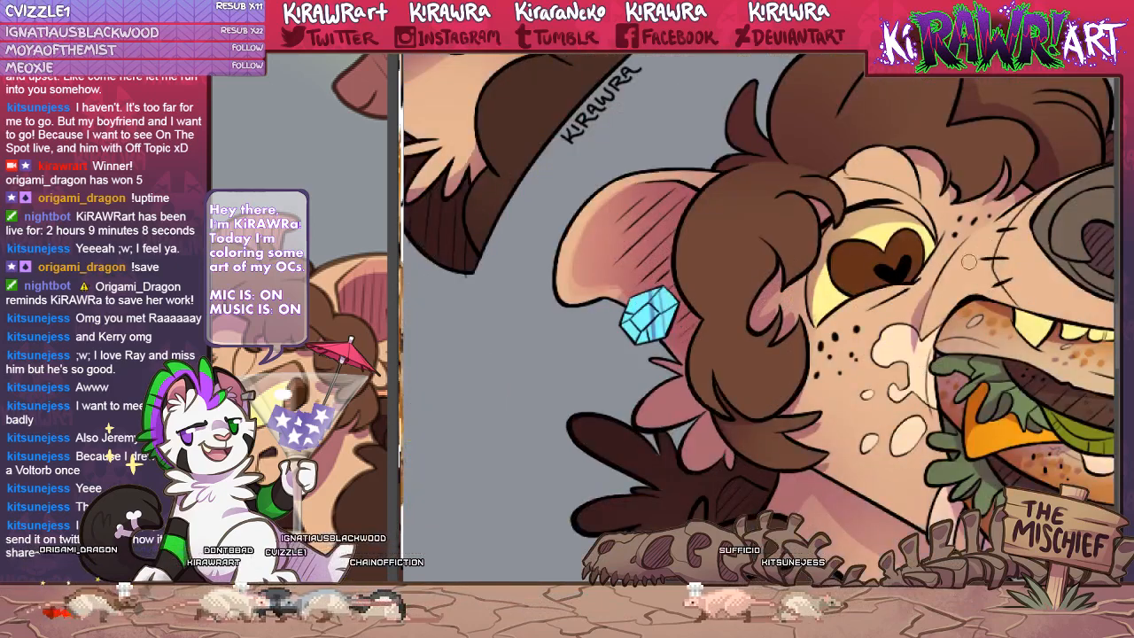
# Add white shine highlights to the character's eye and the top of the nose.
pyautogui.moveTo(848, 266); pyautogui.dragTo(714, 275)
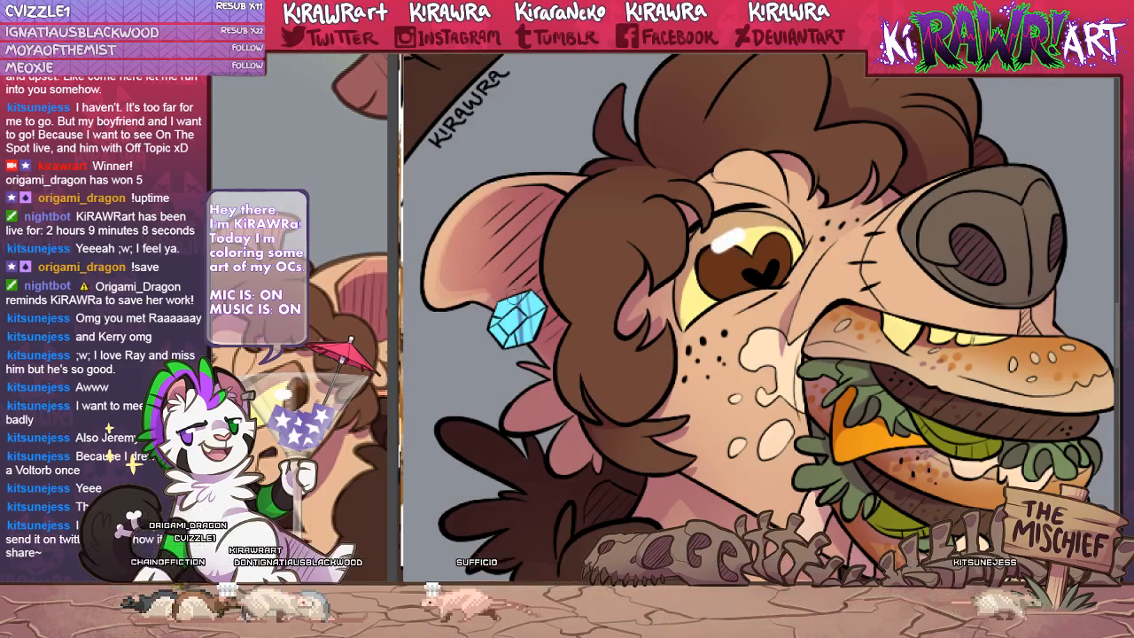
pyautogui.moveTo(990, 194); pyautogui.dragTo(871, 215)
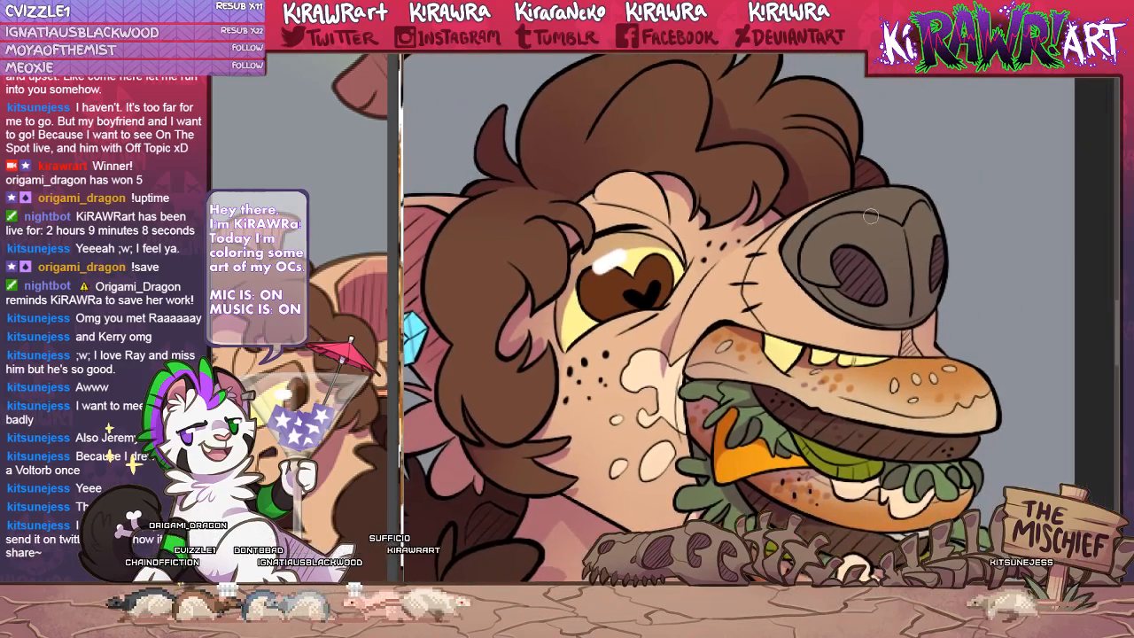
pyautogui.hotkey('ctrl', '-')
pyautogui.hotkey('ctrl', '-')
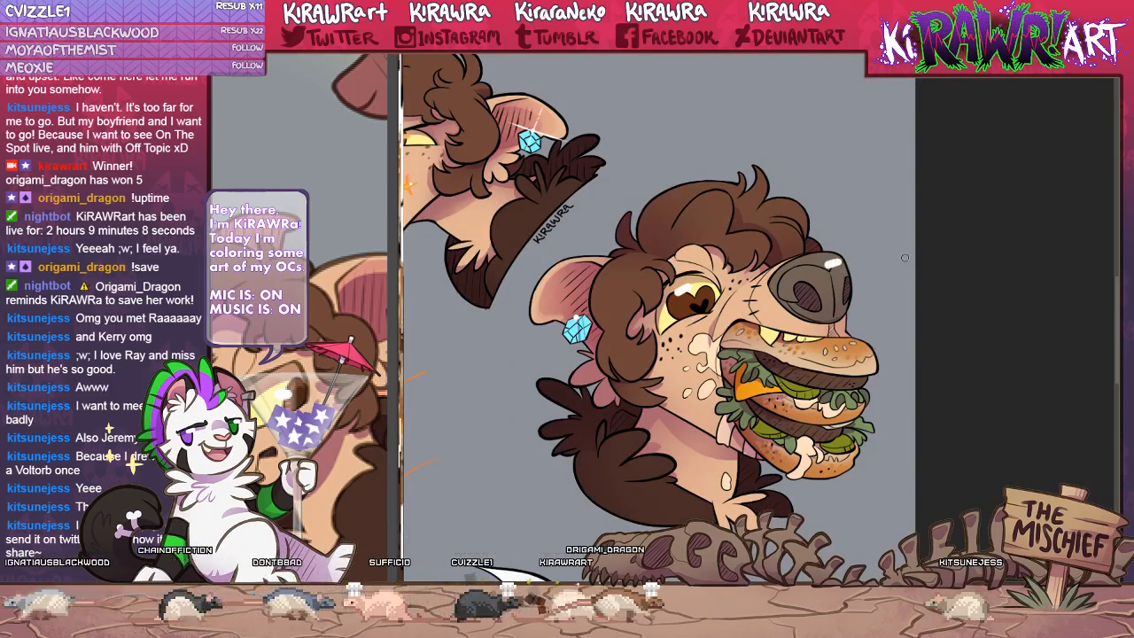
pyautogui.moveTo(872, 264); pyautogui.dragTo(912, 245)
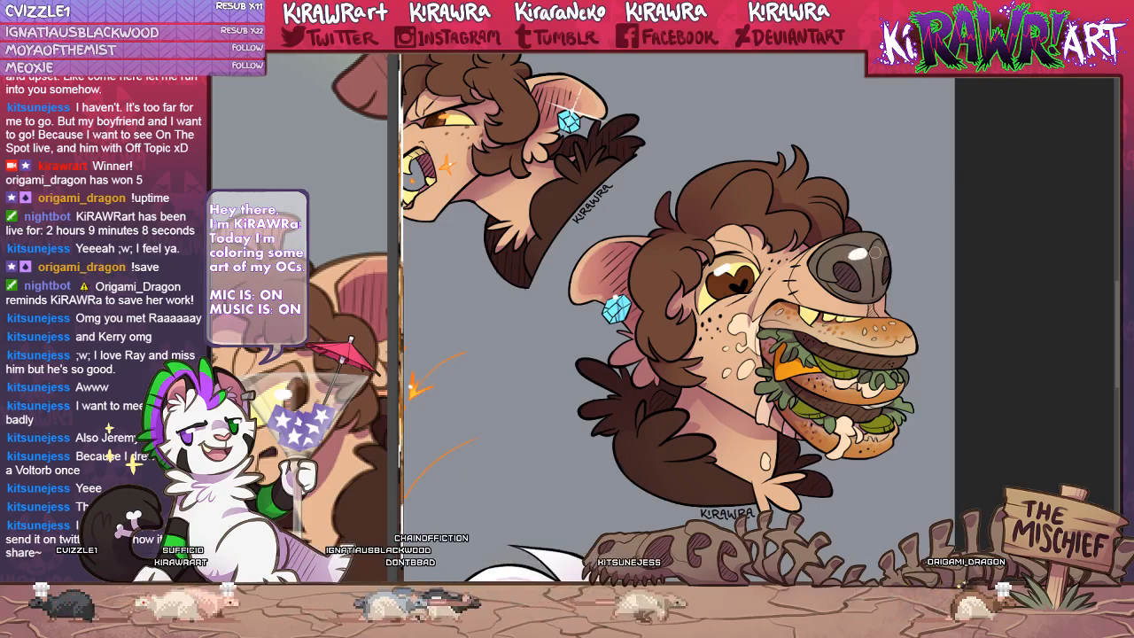
pyautogui.moveTo(649, 397); pyautogui.dragTo(762, 359)
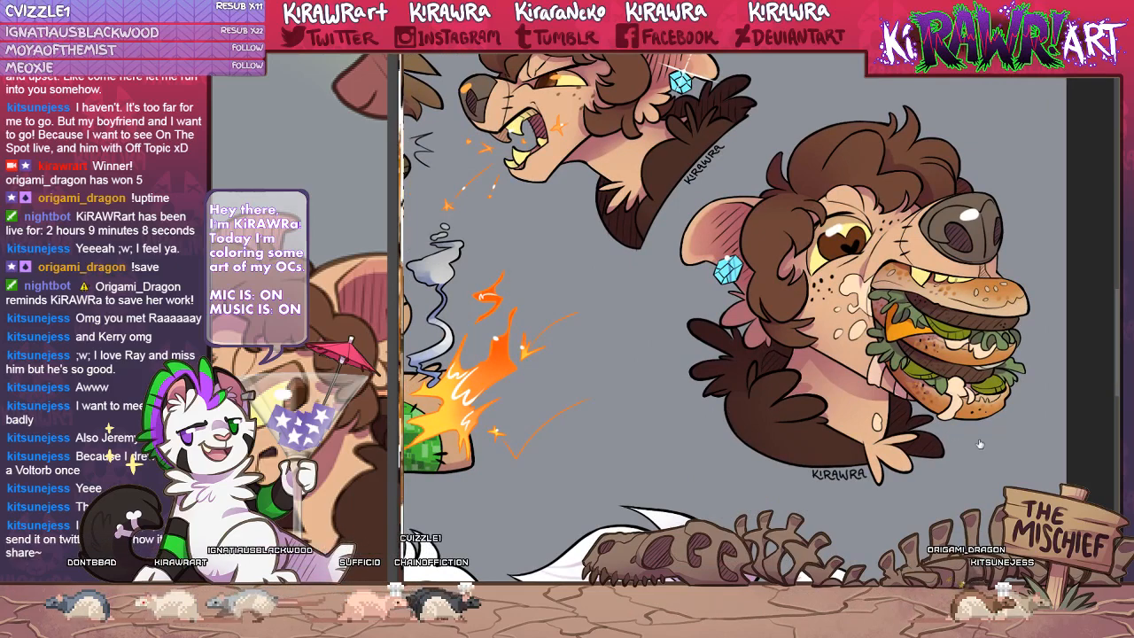
# Paint a thin white cross-shaped sparkle over the blue gem earring of the burger-biting character.
pyautogui.hotkey('ctrl', '+')
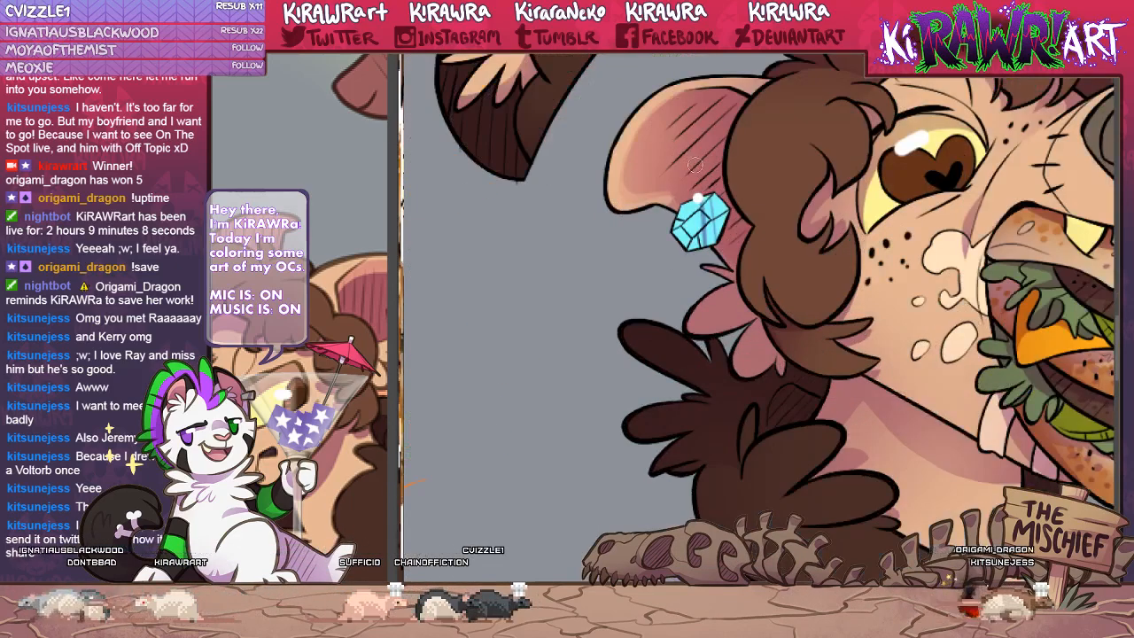
pyautogui.moveTo(697, 138); pyautogui.dragTo(698, 199)
pyautogui.hotkey('ctrl', 'z')
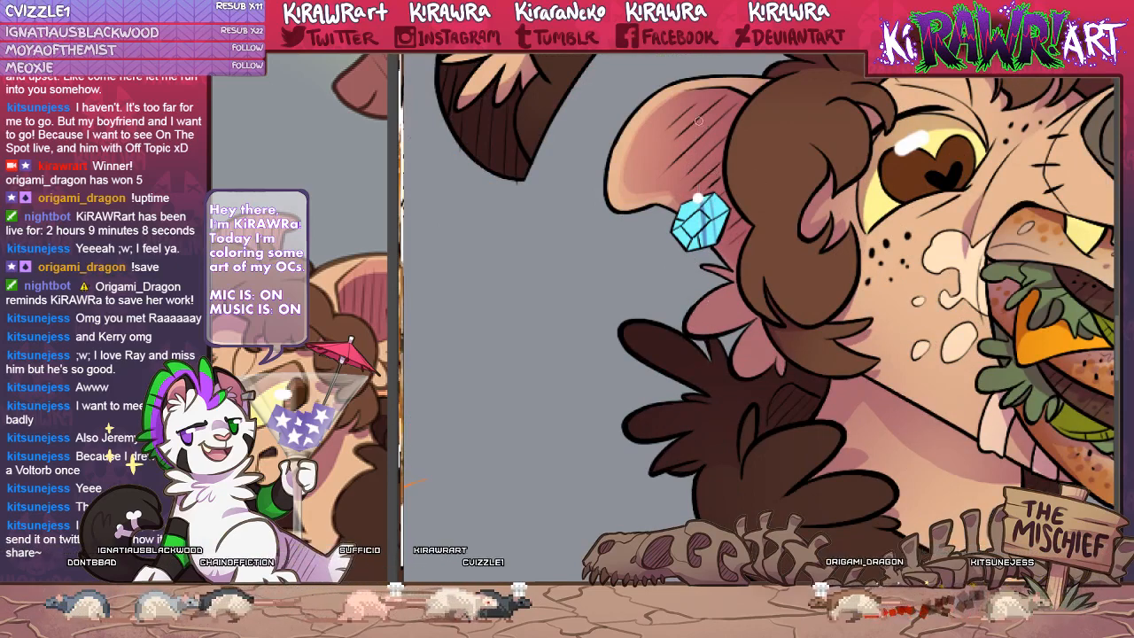
pyautogui.moveTo(697, 146); pyautogui.dragTo(700, 267)
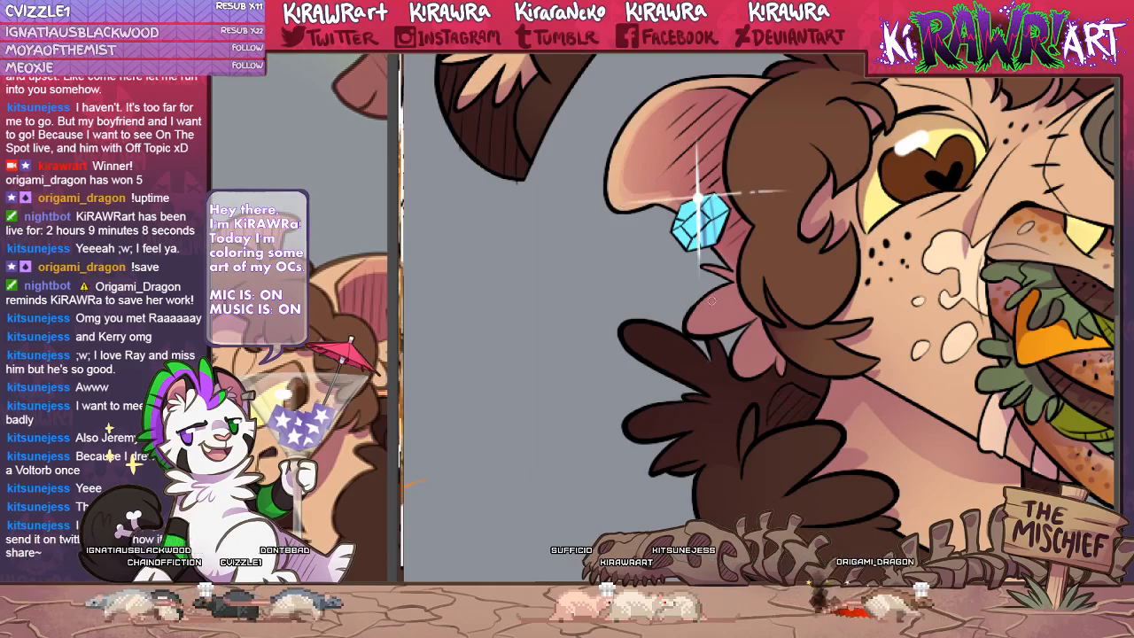
# Look over the character sheet, from the finished burger bite and neighbouring poses to the uncoloured pair touching noses.
pyautogui.hotkey('ctrl', '-')
pyautogui.hotkey('ctrl', '-')
pyautogui.hotkey('ctrl', '-')
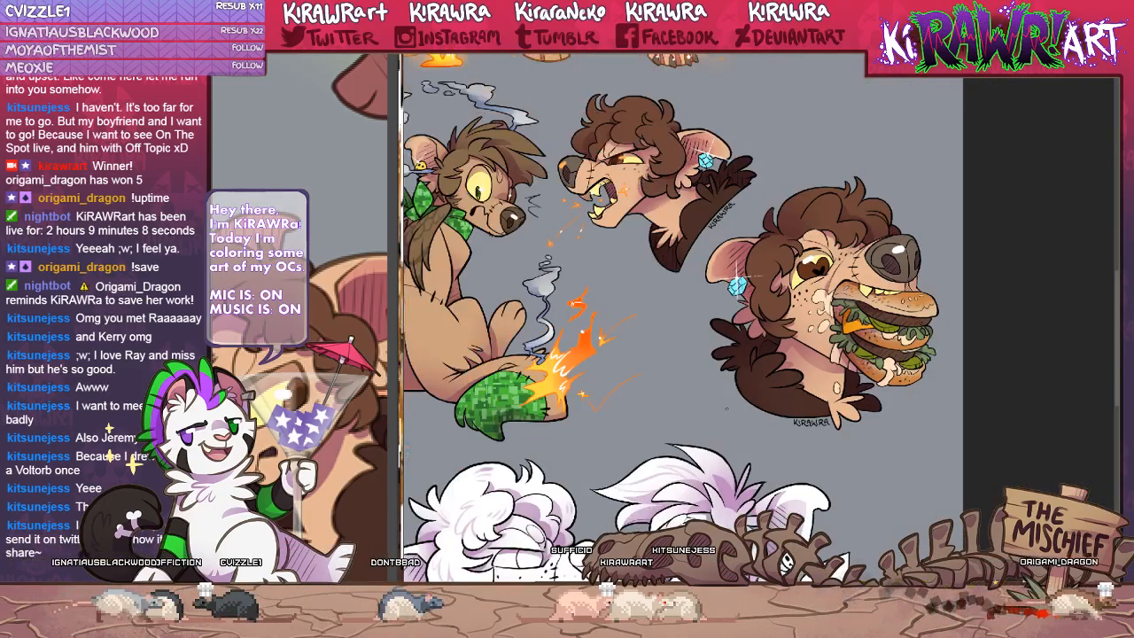
pyautogui.moveTo(754, 410); pyautogui.dragTo(816, 333)
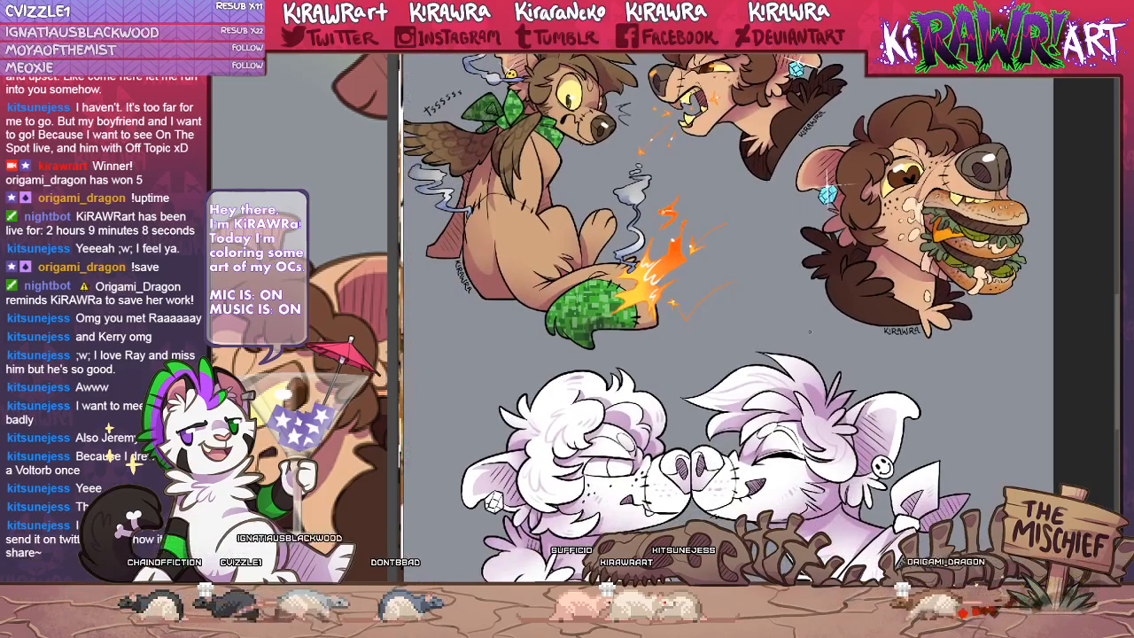
pyautogui.moveTo(760, 404); pyautogui.dragTo(759, 264)
pyautogui.moveTo(660, 420); pyautogui.dragTo(675, 470)
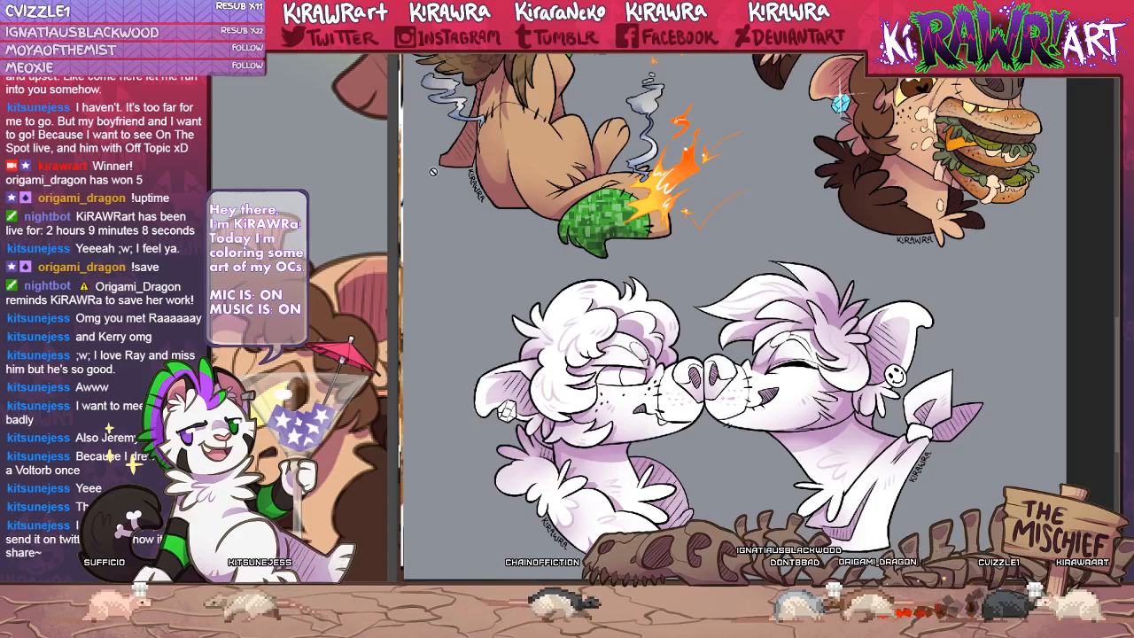
pyautogui.moveTo(432, 210)
pyautogui.mouseDown()
pyautogui.moveTo(492, 184)
pyautogui.moveTo(510, 224)
pyautogui.moveTo(472, 275)
pyautogui.mouseUp()
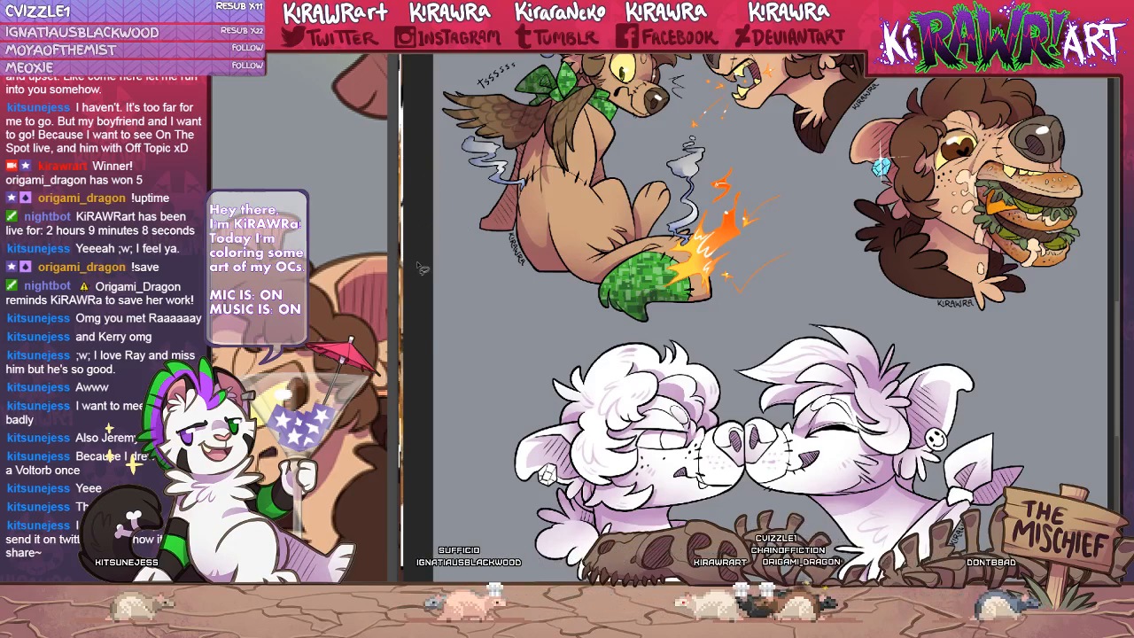
pyautogui.moveTo(577, 286); pyautogui.dragTo(589, 440)
pyautogui.click(448, 78)
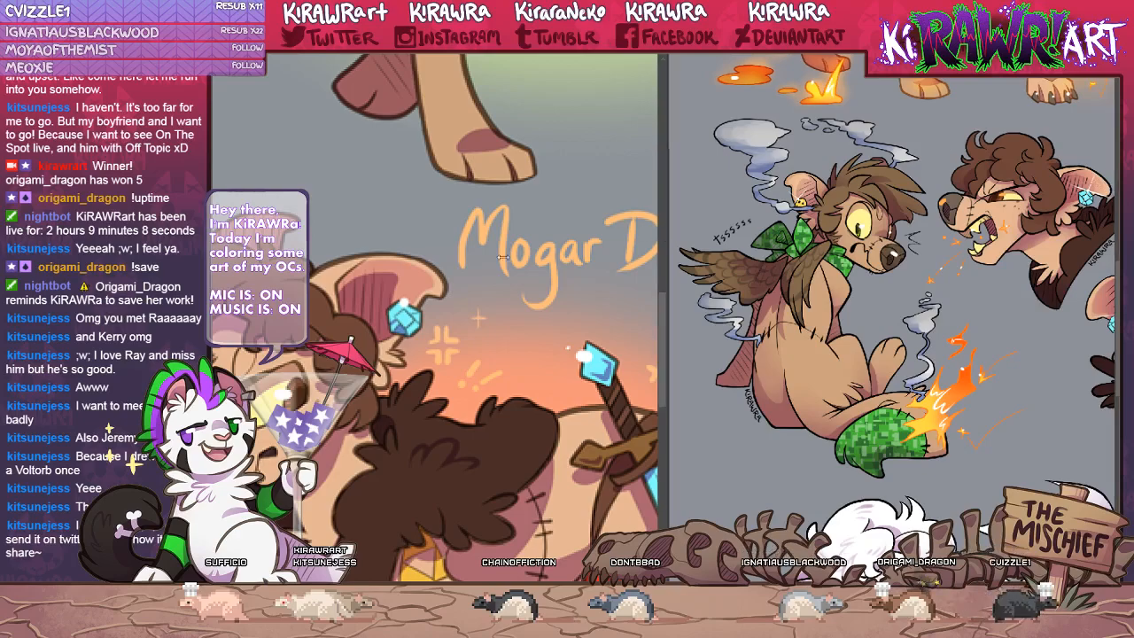
pyautogui.moveTo(502, 257); pyautogui.dragTo(410, 337)
pyautogui.scroll(5, 684, 275)
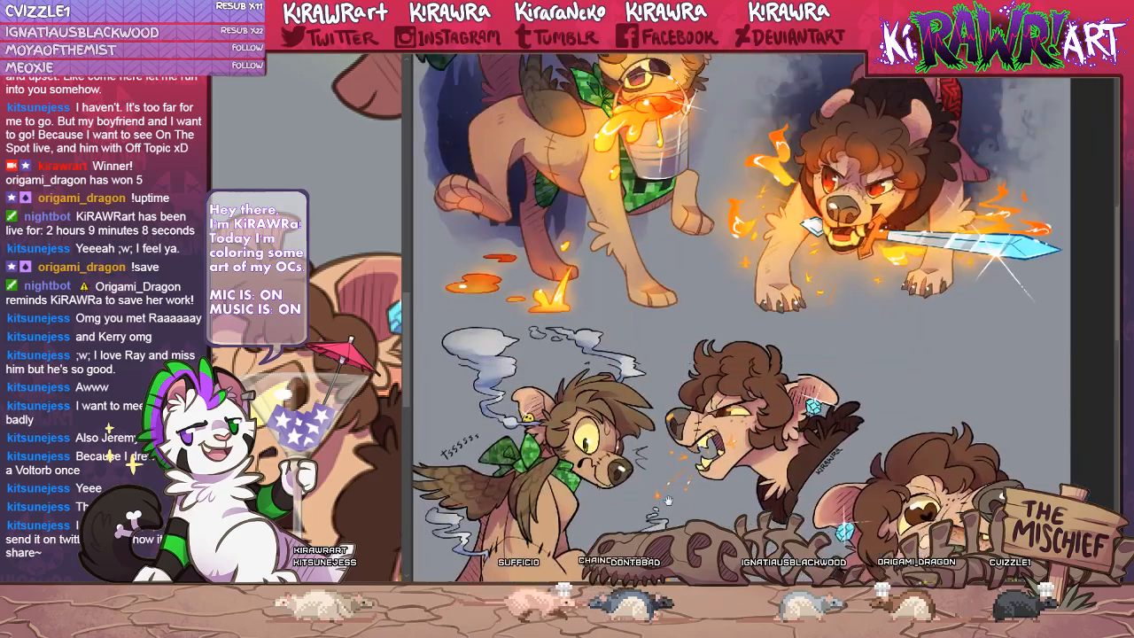
pyautogui.scroll(-10, 669, 280)
pyautogui.scroll(-2, 649, 288)
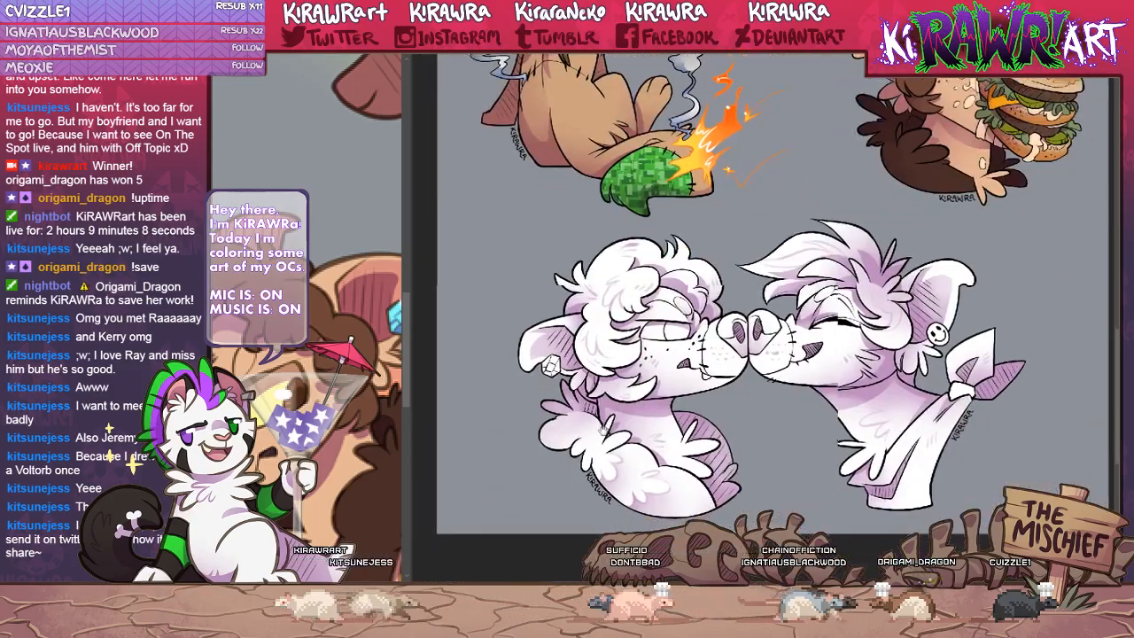
# Remove the purple shading from the two nose-to-nose characters so only plain white line art shows.
pyautogui.press('Delete')
pyautogui.hotkey('ctrl', 'z')
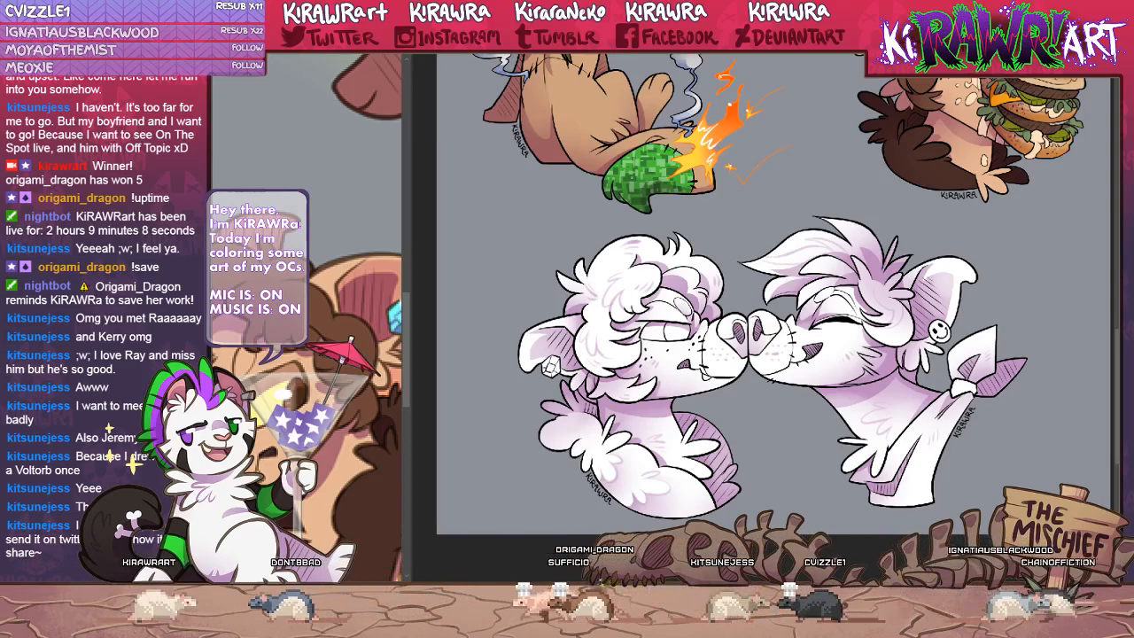
pyautogui.hotkey('ctrl', 'z')
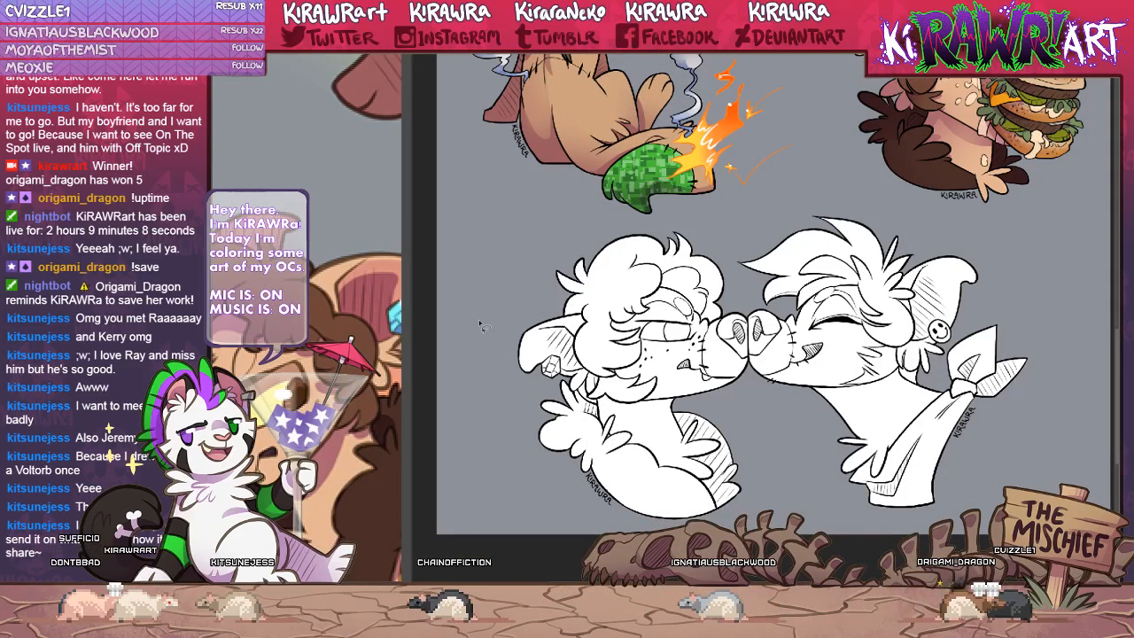
# Select the upper front hair of the curly-haired character touching noses, fill it brown and clear the selection.
pyautogui.hotkey('ctrl', '+')
pyautogui.hotkey('ctrl', '+')
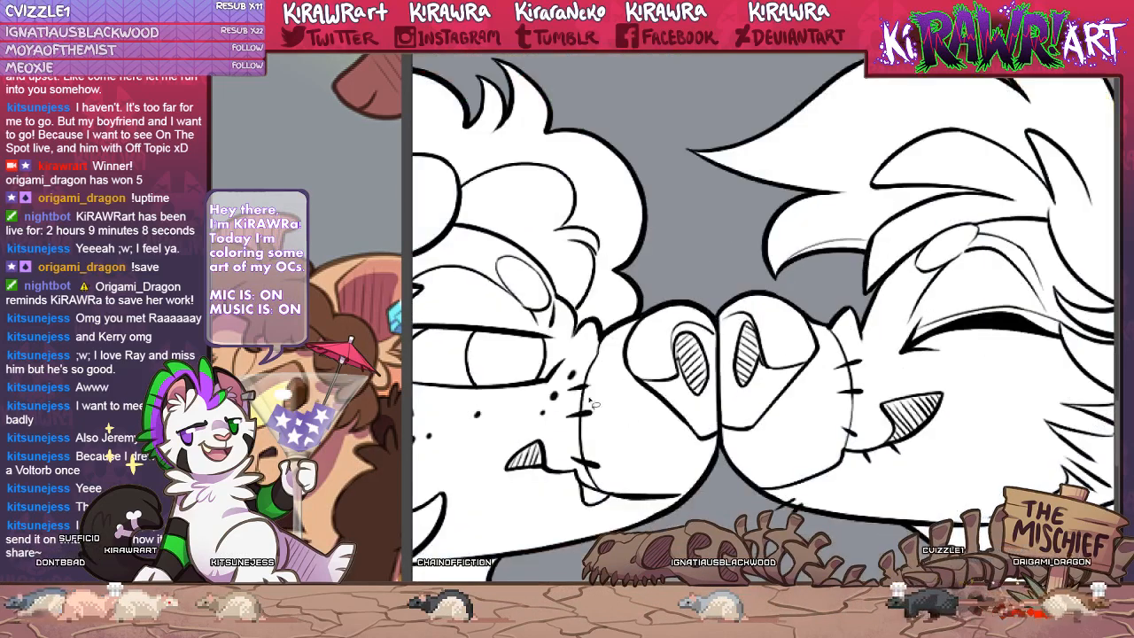
pyautogui.moveTo(624, 404)
pyautogui.mouseDown()
pyautogui.moveTo(954, 442)
pyautogui.moveTo(991, 474)
pyautogui.moveTo(1001, 463)
pyautogui.mouseUp()
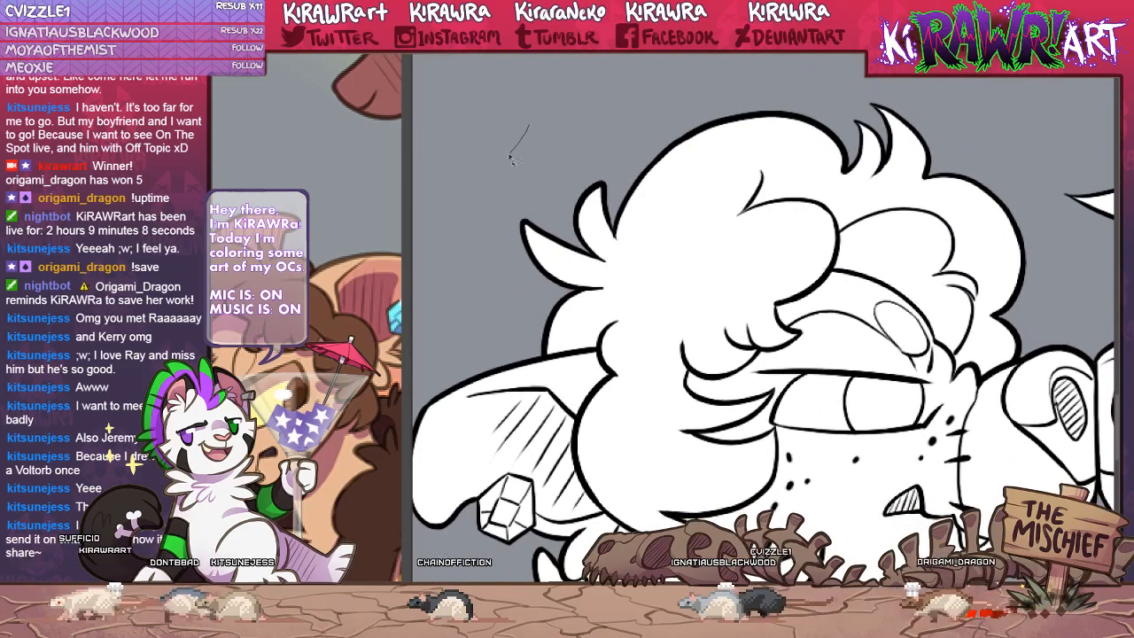
pyautogui.moveTo(529, 125)
pyautogui.mouseDown()
pyautogui.moveTo(503, 321)
pyautogui.moveTo(516, 342)
pyautogui.moveTo(591, 354)
pyautogui.moveTo(638, 379)
pyautogui.moveTo(700, 379)
pyautogui.moveTo(778, 357)
pyautogui.moveTo(784, 329)
pyautogui.moveTo(822, 291)
pyautogui.moveTo(912, 240)
pyautogui.moveTo(935, 141)
pyautogui.moveTo(769, 64)
pyautogui.mouseUp()
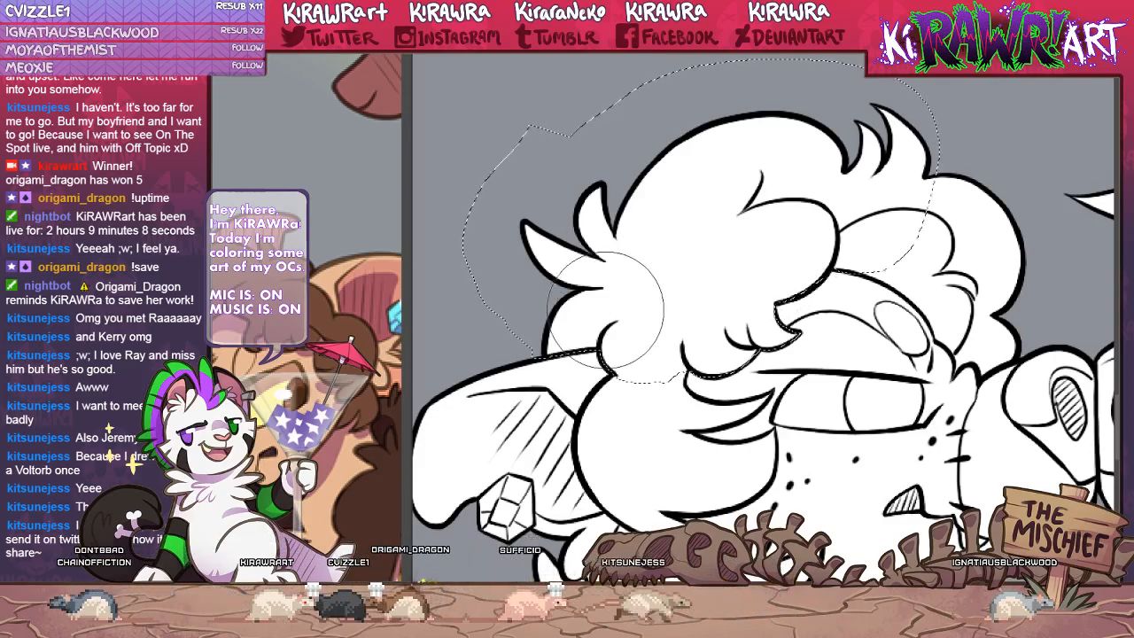
pyautogui.moveTo(606, 309)
pyautogui.mouseDown()
pyautogui.moveTo(598, 173)
pyautogui.moveTo(650, 354)
pyautogui.moveTo(765, 134)
pyautogui.moveTo(865, 293)
pyautogui.moveTo(856, 128)
pyautogui.moveTo(890, 240)
pyautogui.mouseUp()
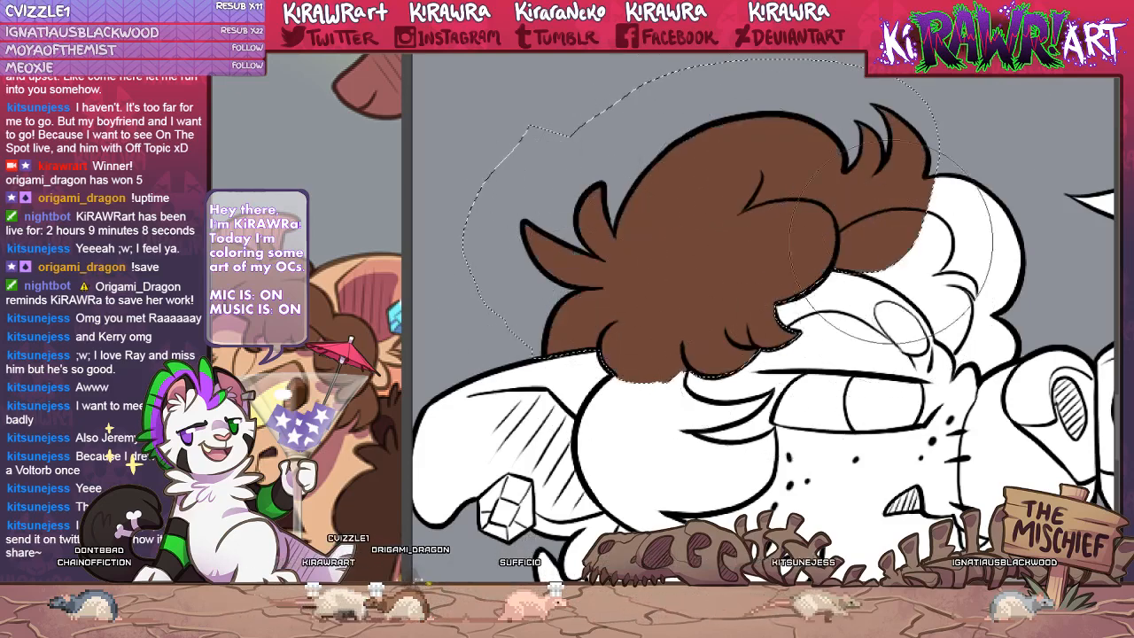
pyautogui.hotkey('ctrl', 'd')
# Select the remaining curls behind the curly-haired character's forehead with the Lasso and fill them brown.
pyautogui.press('l')
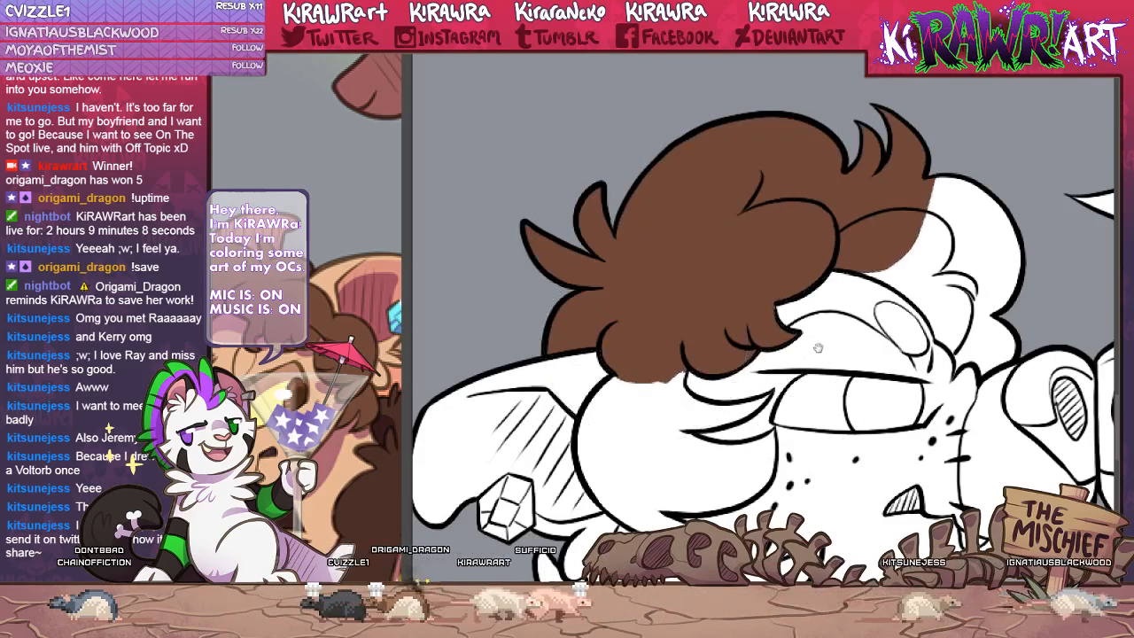
pyautogui.moveTo(831, 345); pyautogui.dragTo(678, 343)
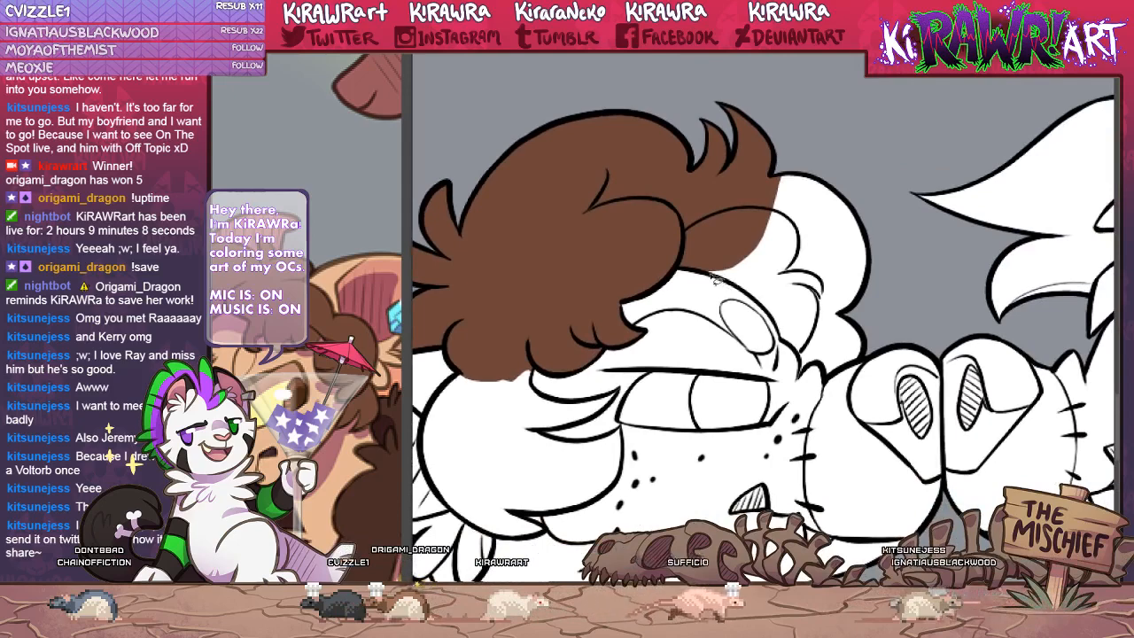
pyautogui.moveTo(746, 184)
pyautogui.mouseDown()
pyautogui.moveTo(886, 239)
pyautogui.moveTo(876, 354)
pyautogui.moveTo(858, 363)
pyautogui.moveTo(860, 351)
pyautogui.moveTo(834, 387)
pyautogui.moveTo(822, 367)
pyautogui.moveTo(805, 383)
pyautogui.moveTo(769, 316)
pyautogui.mouseUp()
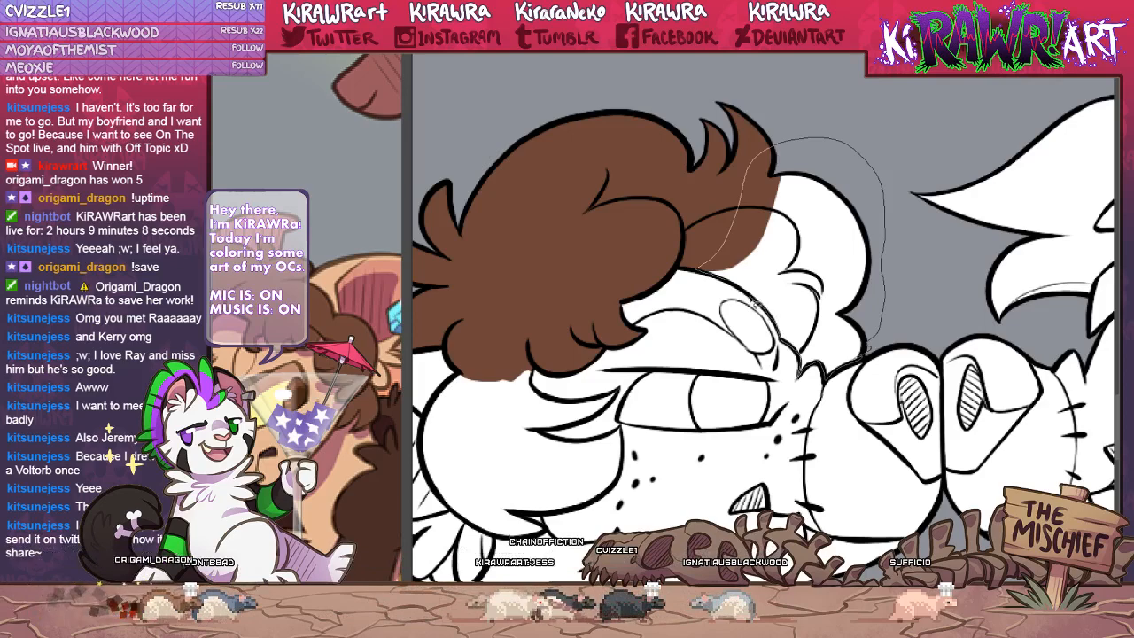
pyautogui.moveTo(714, 278)
pyautogui.mouseDown()
pyautogui.moveTo(838, 207)
pyautogui.moveTo(843, 384)
pyautogui.mouseUp()
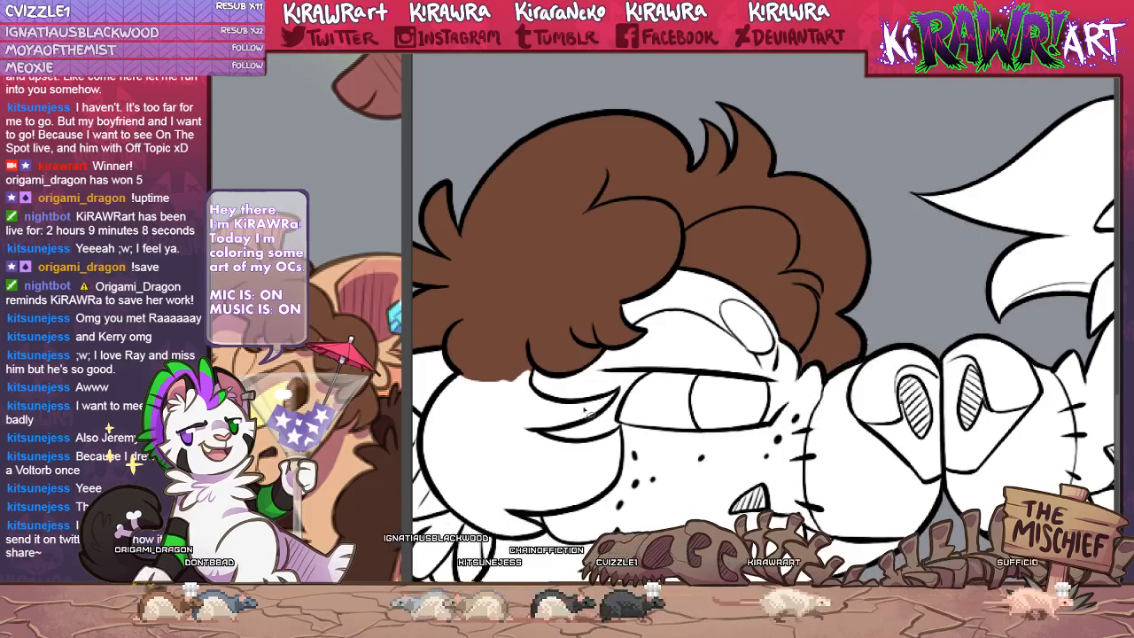
# Select the large side curl between the ear and eye, including its pointed strands, fill it brown and clear the selection.
pyautogui.moveTo(570, 421); pyautogui.dragTo(747, 304)
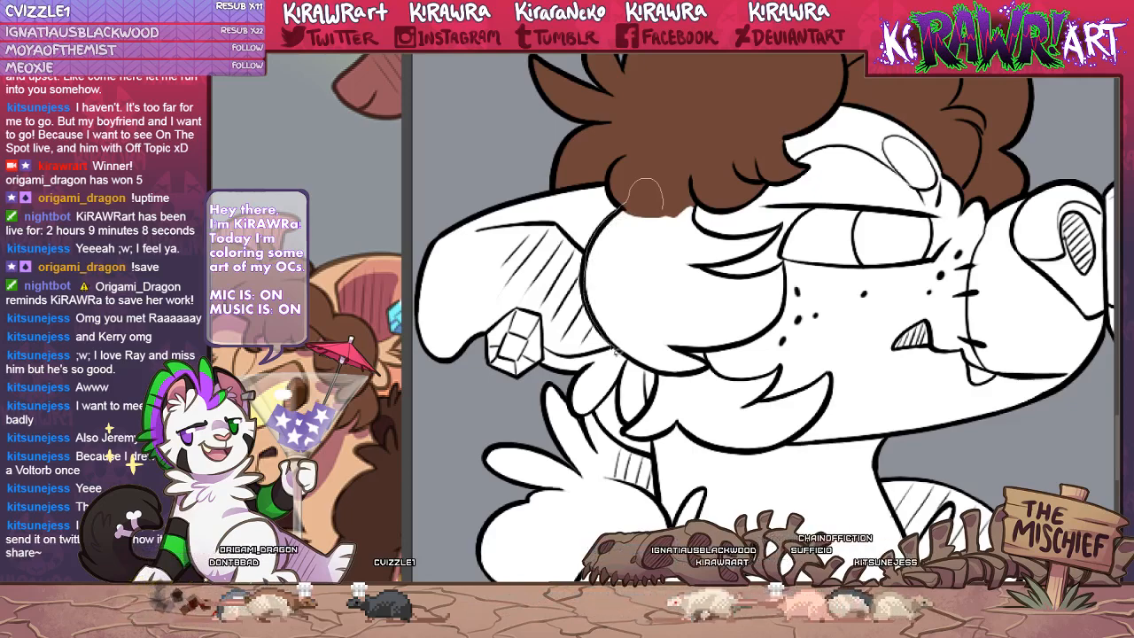
pyautogui.moveTo(614, 348)
pyautogui.mouseDown()
pyautogui.moveTo(698, 395)
pyautogui.moveTo(713, 372)
pyautogui.mouseUp()
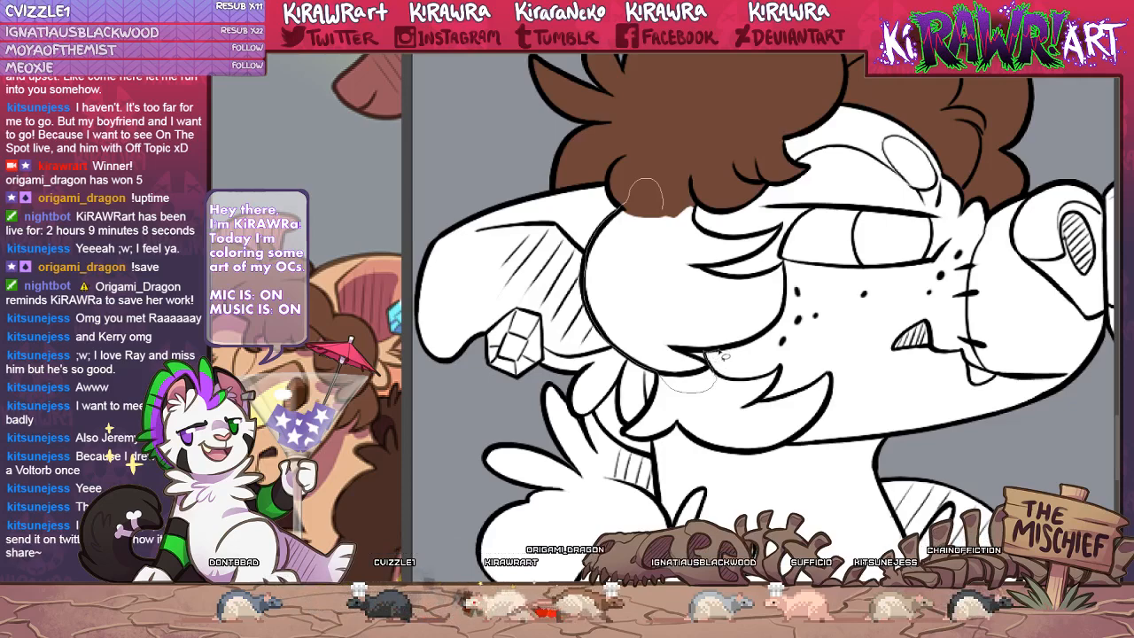
pyautogui.moveTo(719, 271)
pyautogui.mouseDown()
pyautogui.moveTo(769, 256)
pyautogui.moveTo(787, 232)
pyautogui.moveTo(706, 237)
pyautogui.mouseUp()
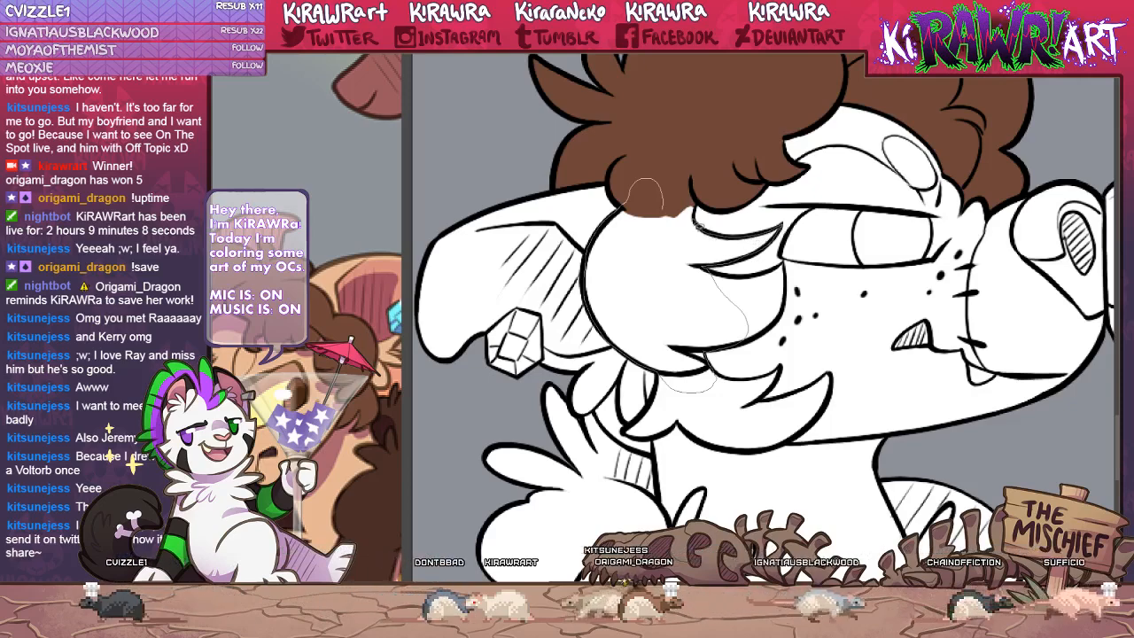
pyautogui.press('b')
pyautogui.moveTo(696, 194)
pyautogui.mouseDown()
pyautogui.moveTo(639, 275)
pyautogui.moveTo(676, 324)
pyautogui.mouseUp()
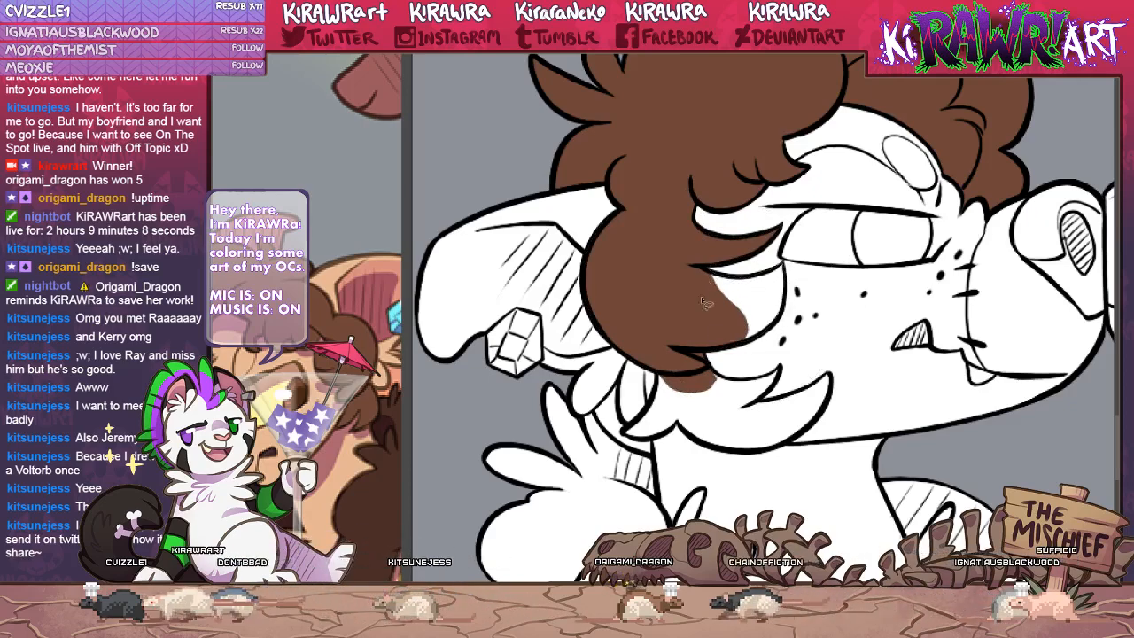
pyautogui.moveTo(701, 302)
pyautogui.mouseDown()
pyautogui.moveTo(786, 286)
pyautogui.moveTo(782, 315)
pyautogui.moveTo(763, 329)
pyautogui.moveTo(726, 322)
pyautogui.mouseUp()
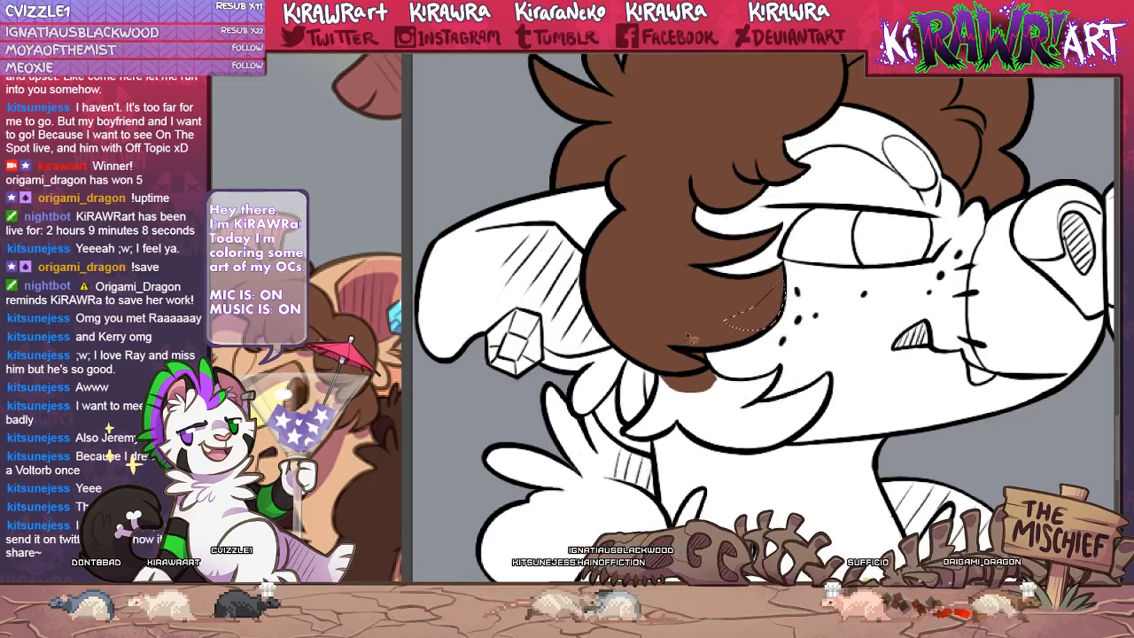
pyautogui.hotkey('ctrl', 'd')
# Fill the hair behind the ear tufts and the inner end of the lower cheek curl with brown.
pyautogui.moveTo(699, 377); pyautogui.dragTo(655, 305)
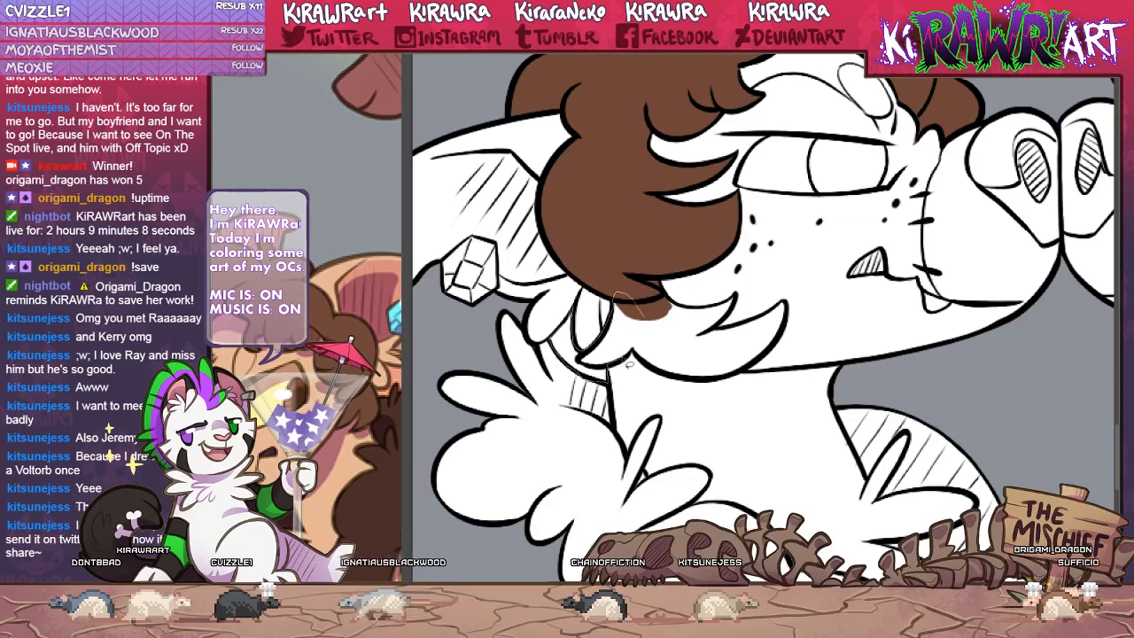
pyautogui.moveTo(630, 365)
pyautogui.mouseDown()
pyautogui.moveTo(671, 339)
pyautogui.moveTo(646, 316)
pyautogui.mouseUp()
pyautogui.hotkey('alt', 'BackSpace')
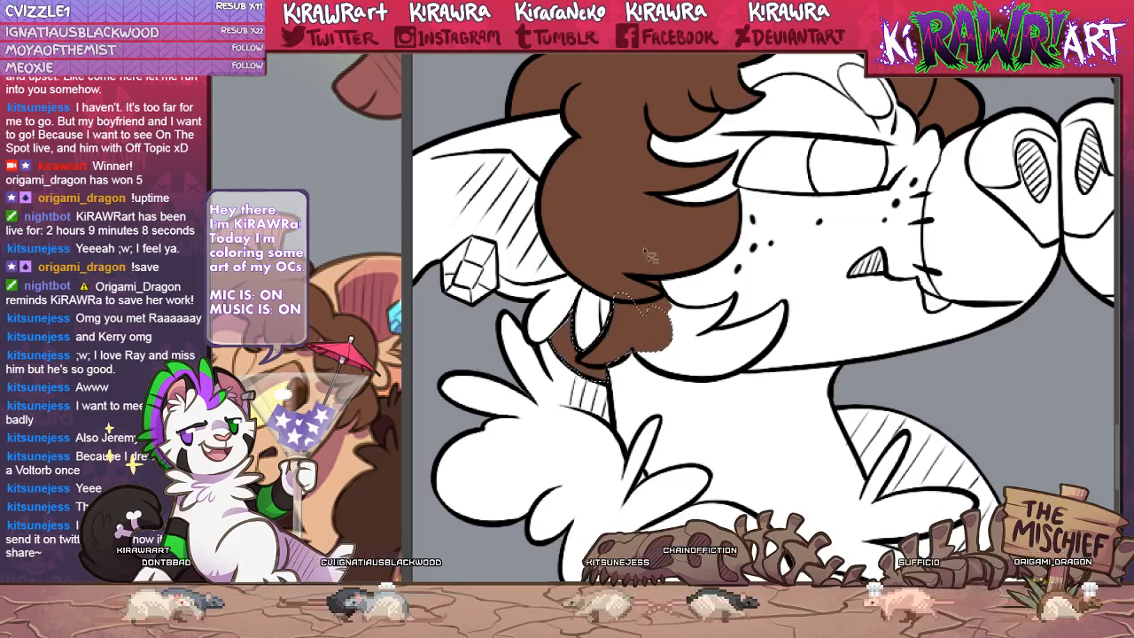
pyautogui.hotkey('ctrl', 'd')
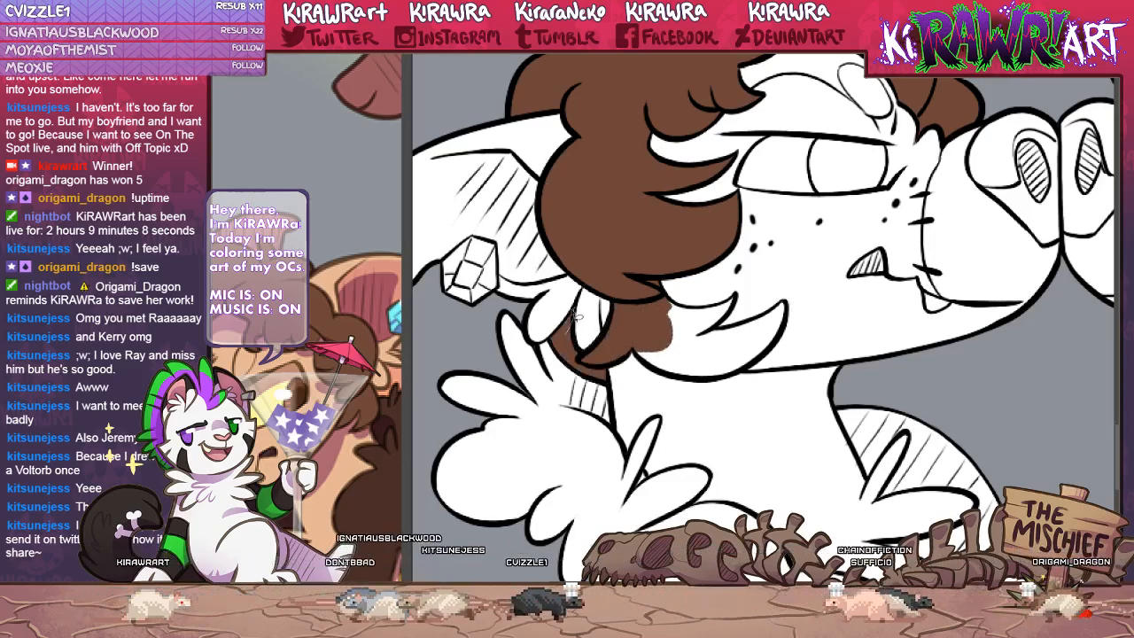
pyautogui.moveTo(576, 317)
pyautogui.mouseDown()
pyautogui.moveTo(513, 356)
pyautogui.moveTo(555, 311)
pyautogui.moveTo(666, 310)
pyautogui.mouseUp()
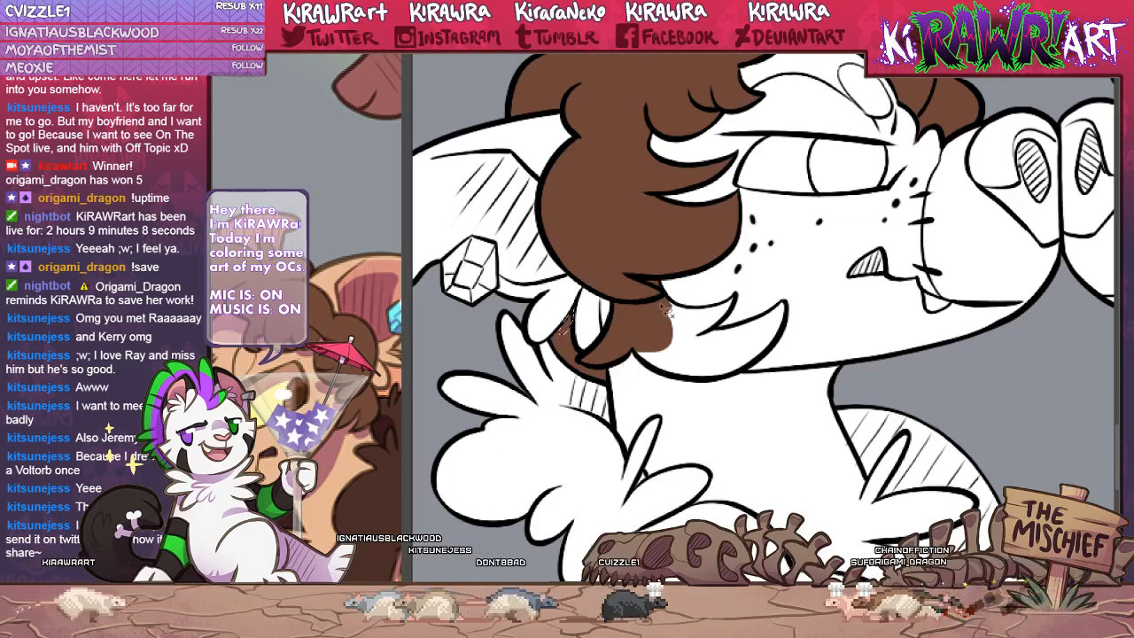
pyautogui.hotkey('alt', 'BackSpace')
pyautogui.hotkey('ctrl', 'd')
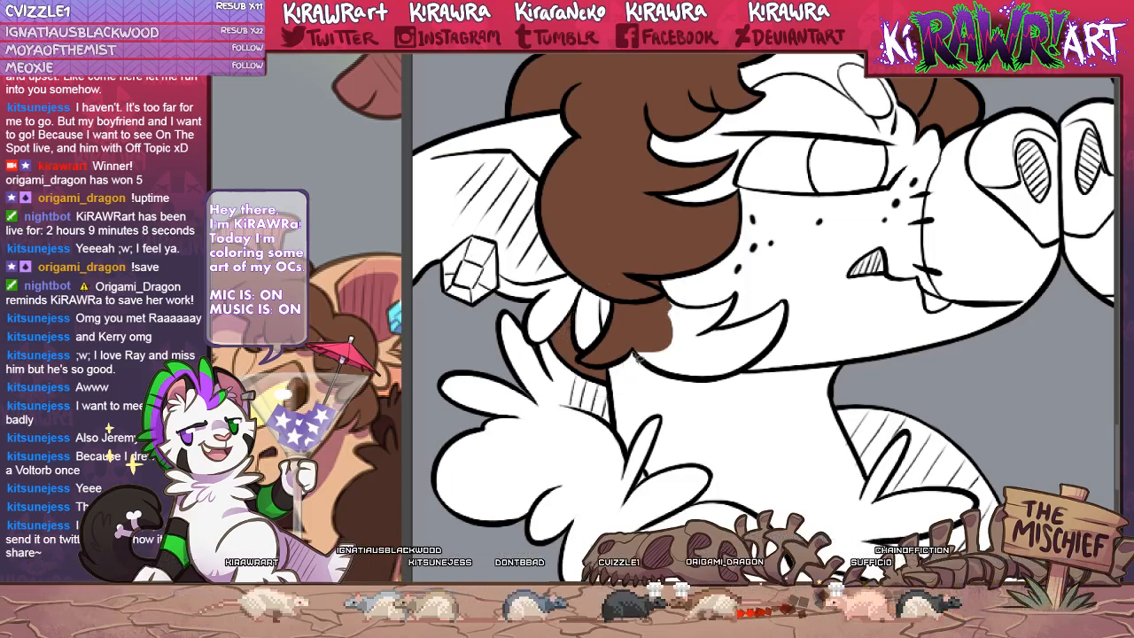
# Outline the rest of the pointed lower cheek curl, fill it brown and clear the selection.
pyautogui.moveTo(638, 357)
pyautogui.mouseDown()
pyautogui.moveTo(645, 321)
pyautogui.moveTo(675, 307)
pyautogui.mouseUp()
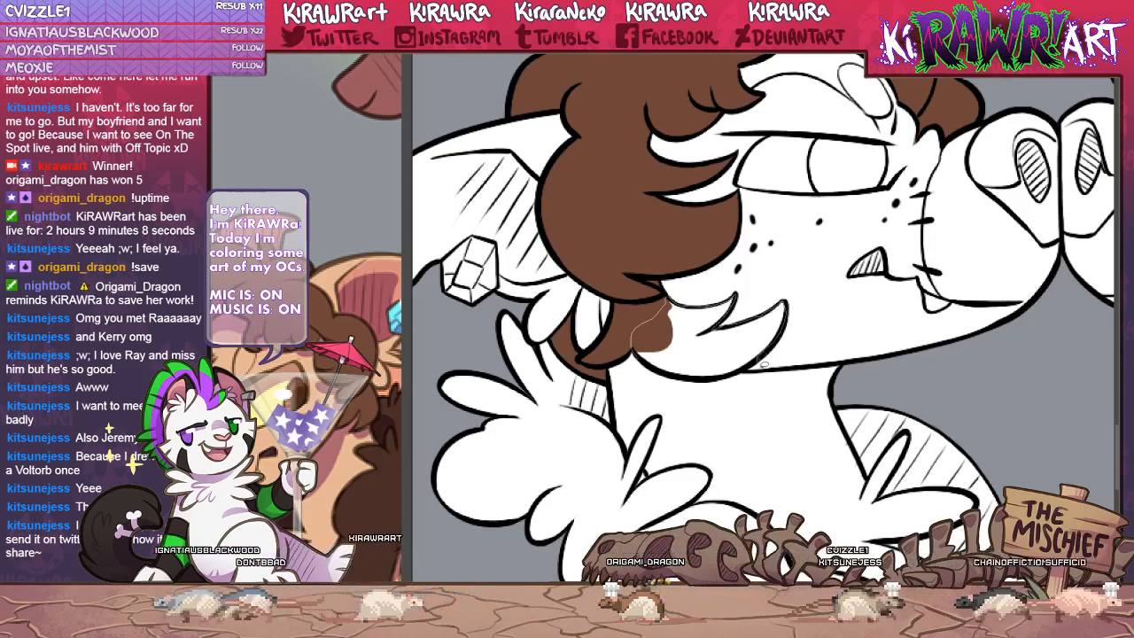
pyautogui.moveTo(681, 381); pyautogui.dragTo(633, 347)
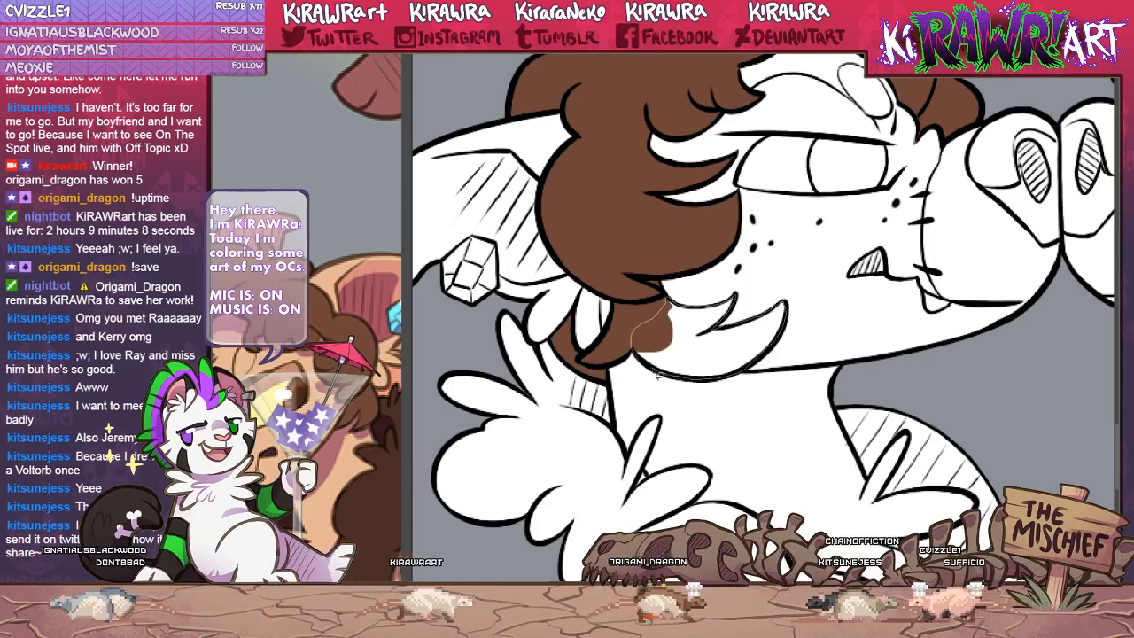
pyautogui.press('b')
pyautogui.moveTo(673, 310); pyautogui.dragTo(766, 301)
pyautogui.hotkey('ctrl', 'd')
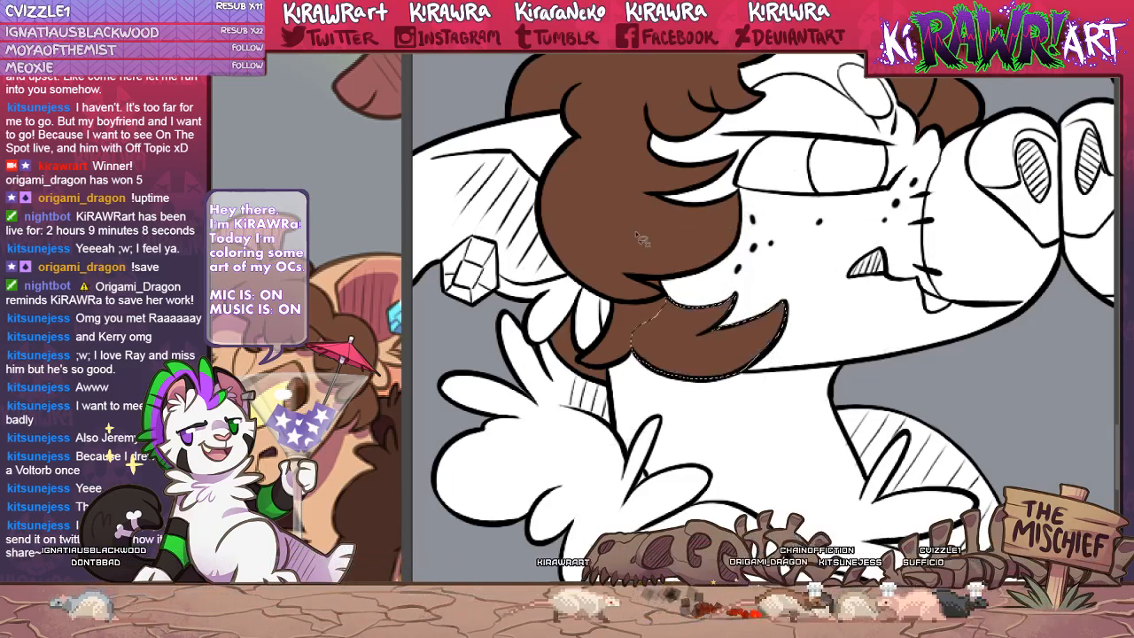
# Select the fluffy mane tufts behind the curly-haired character's neck with the Lasso and fill them dark brown.
pyautogui.moveTo(826, 215); pyautogui.dragTo(838, 191)
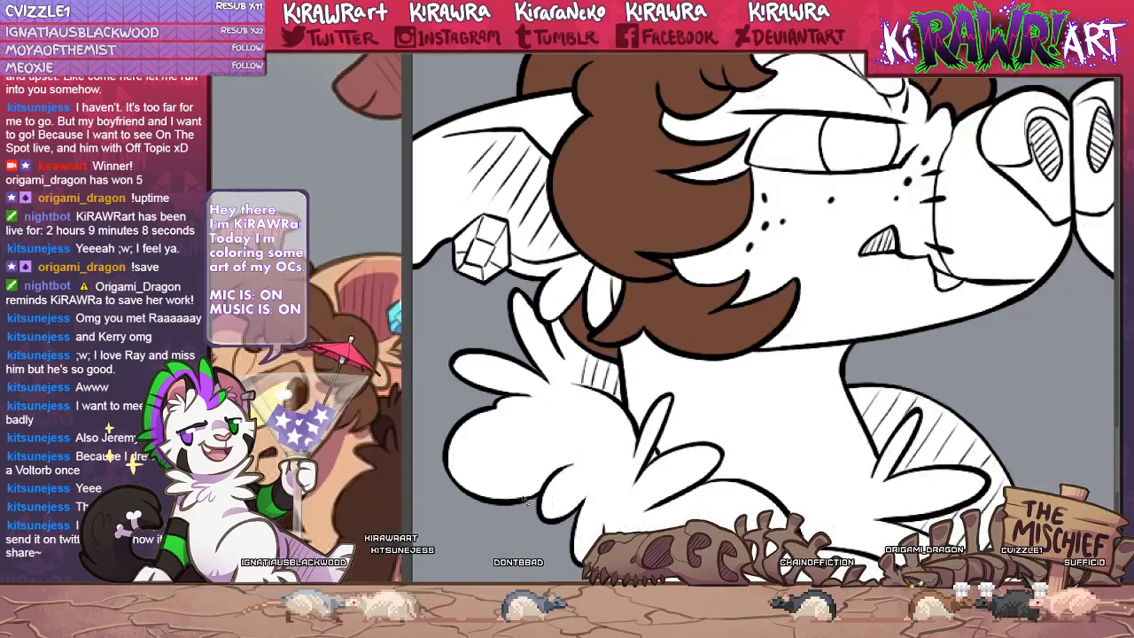
pyautogui.moveTo(525, 501); pyautogui.dragTo(563, 363)
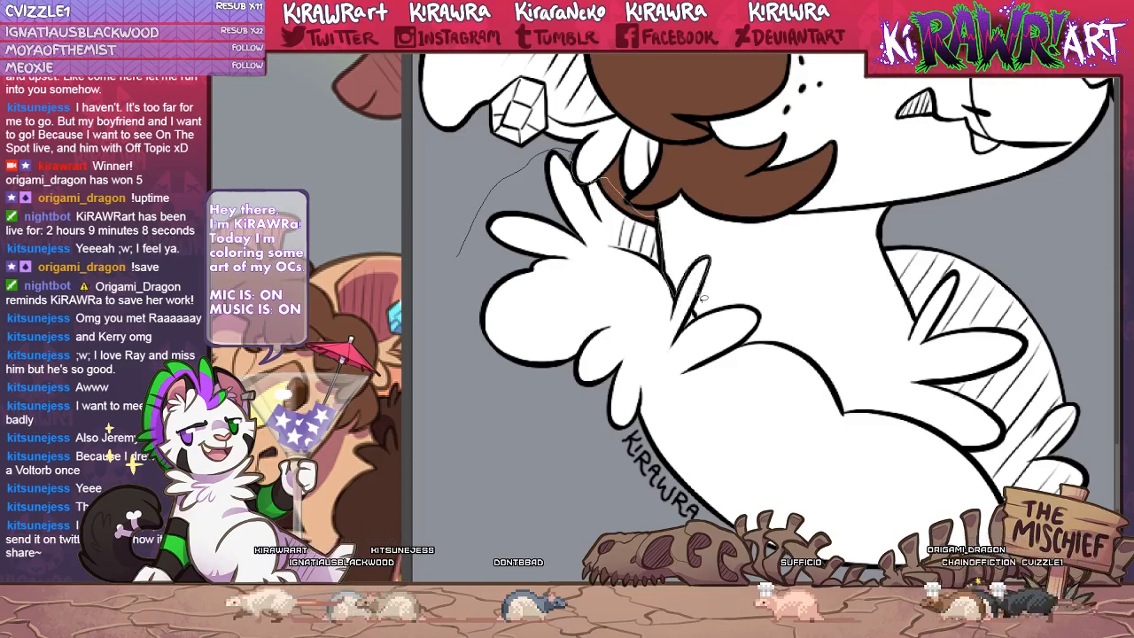
pyautogui.moveTo(699, 317)
pyautogui.mouseDown()
pyautogui.moveTo(746, 307)
pyautogui.moveTo(764, 319)
pyautogui.moveTo(680, 430)
pyautogui.moveTo(561, 453)
pyautogui.moveTo(456, 371)
pyautogui.moveTo(438, 232)
pyautogui.mouseUp()
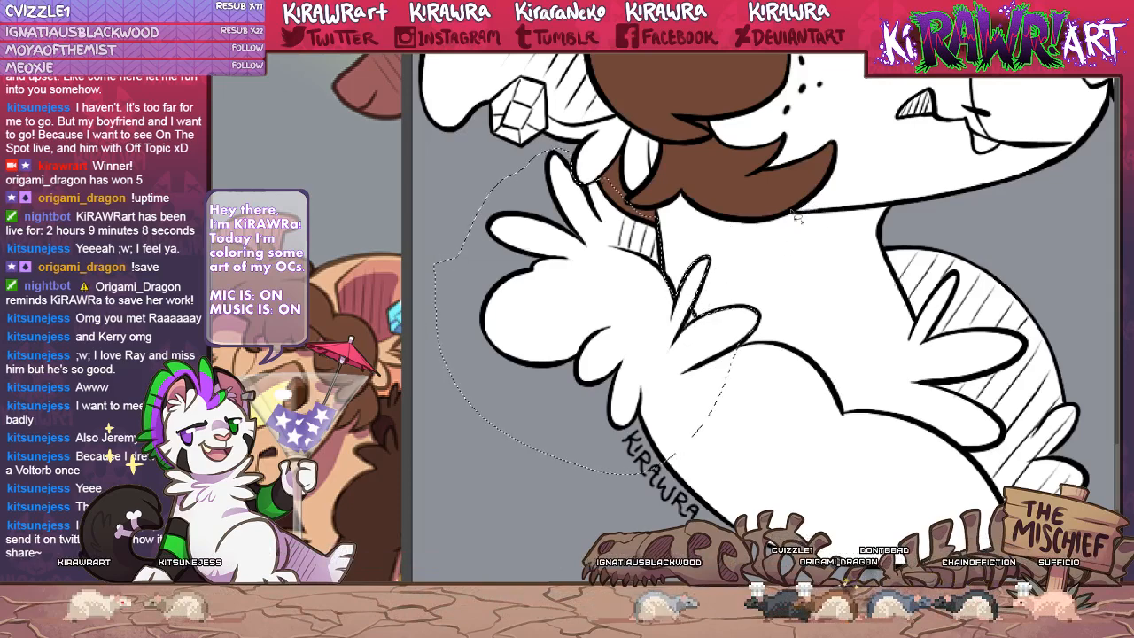
pyautogui.moveTo(633, 248)
pyautogui.mouseDown()
pyautogui.moveTo(593, 452)
pyautogui.moveTo(740, 447)
pyautogui.mouseUp()
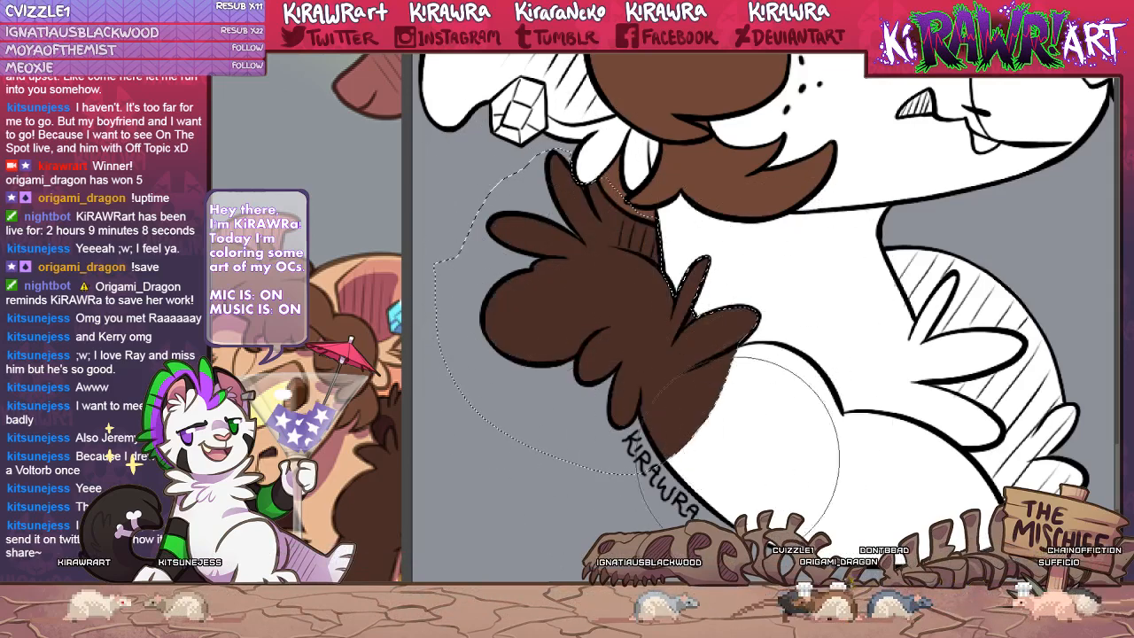
# Outline the lower body below the chest, including the small tufts at its far end, fill it dark brown and clear the selection.
pyautogui.moveTo(784, 416)
pyautogui.mouseDown()
pyautogui.moveTo(748, 451)
pyautogui.moveTo(598, 350)
pyautogui.moveTo(625, 313)
pyautogui.mouseUp()
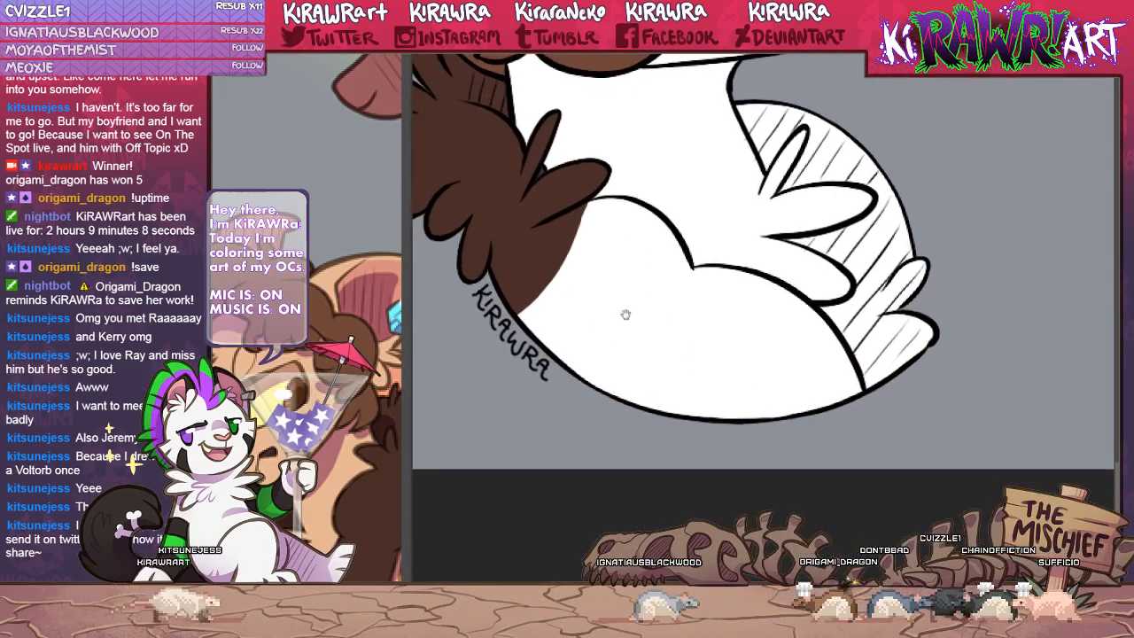
pyautogui.moveTo(512, 381)
pyautogui.mouseDown()
pyautogui.moveTo(525, 263)
pyautogui.moveTo(580, 209)
pyautogui.moveTo(663, 219)
pyautogui.mouseUp()
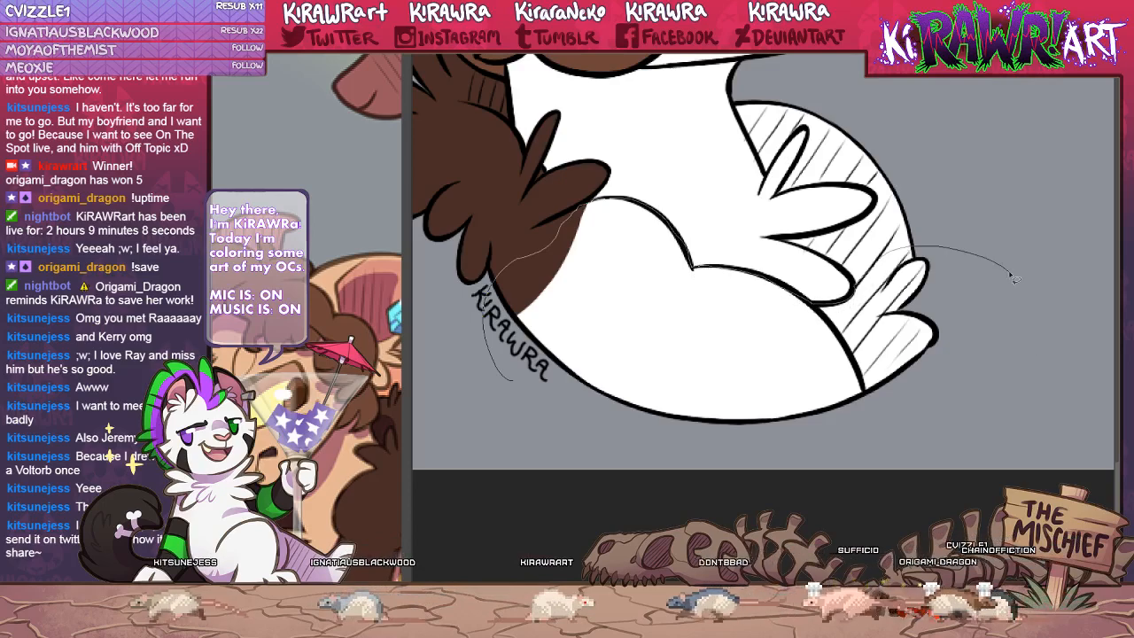
pyautogui.moveTo(1015, 277)
pyautogui.mouseDown()
pyautogui.moveTo(532, 447)
pyautogui.moveTo(493, 381)
pyautogui.moveTo(486, 328)
pyautogui.mouseUp()
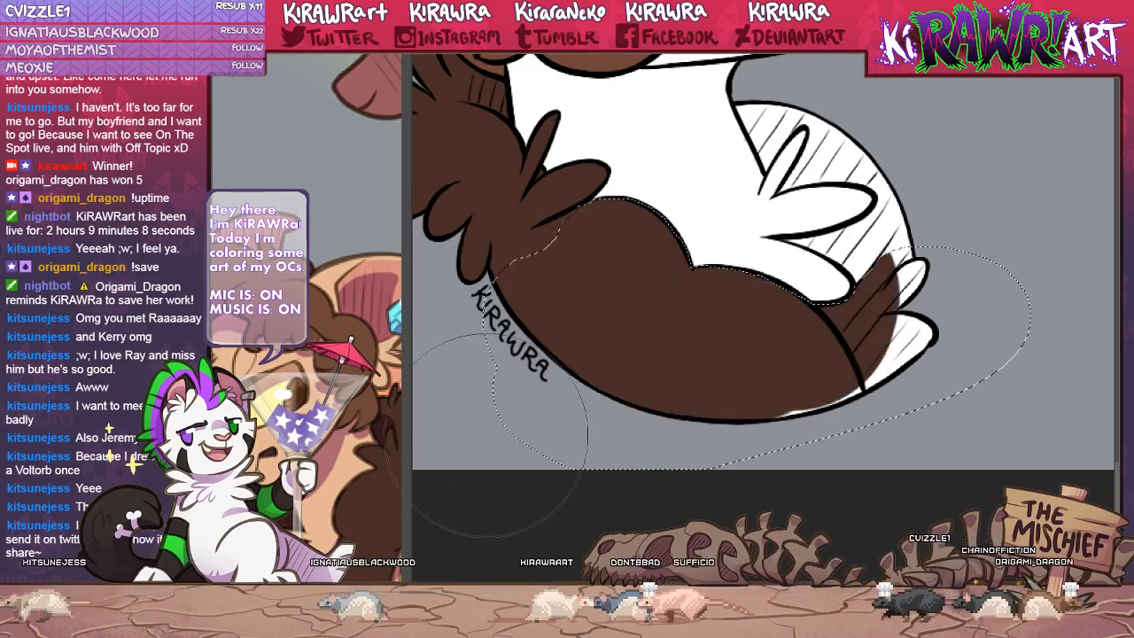
pyautogui.hotkey('ctrl', 'd')
# Select the upper part of the hatched area behind the white chest tufts and fill it dark brown.
pyautogui.moveTo(964, 210); pyautogui.dragTo(850, 348)
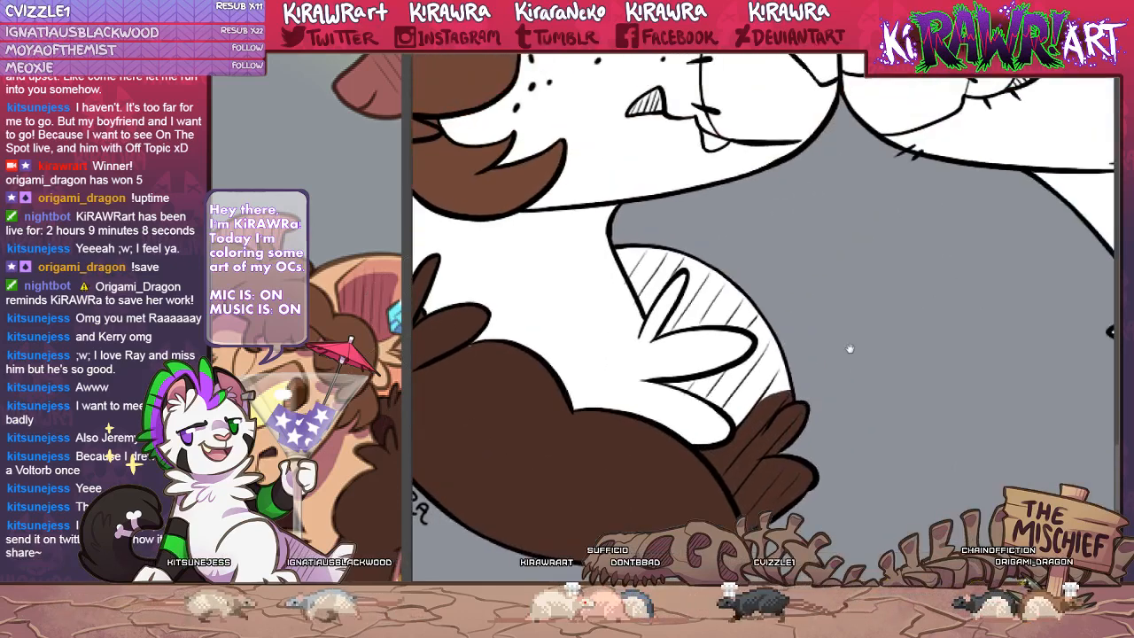
pyautogui.moveTo(782, 263); pyautogui.dragTo(617, 250)
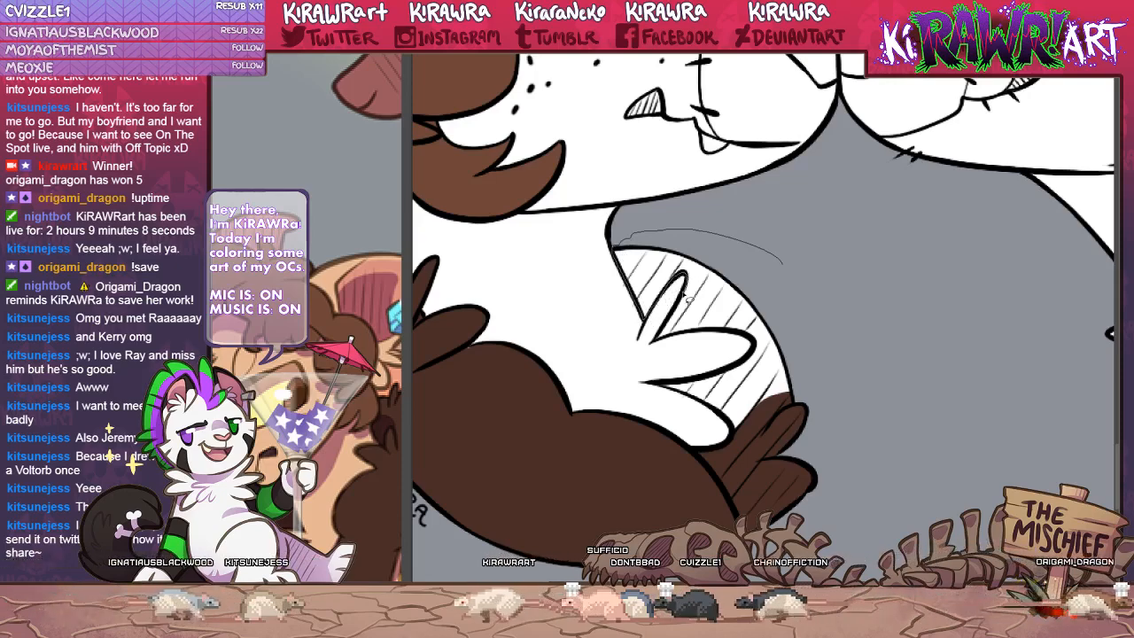
pyautogui.hotkey('ctrl', 'd')
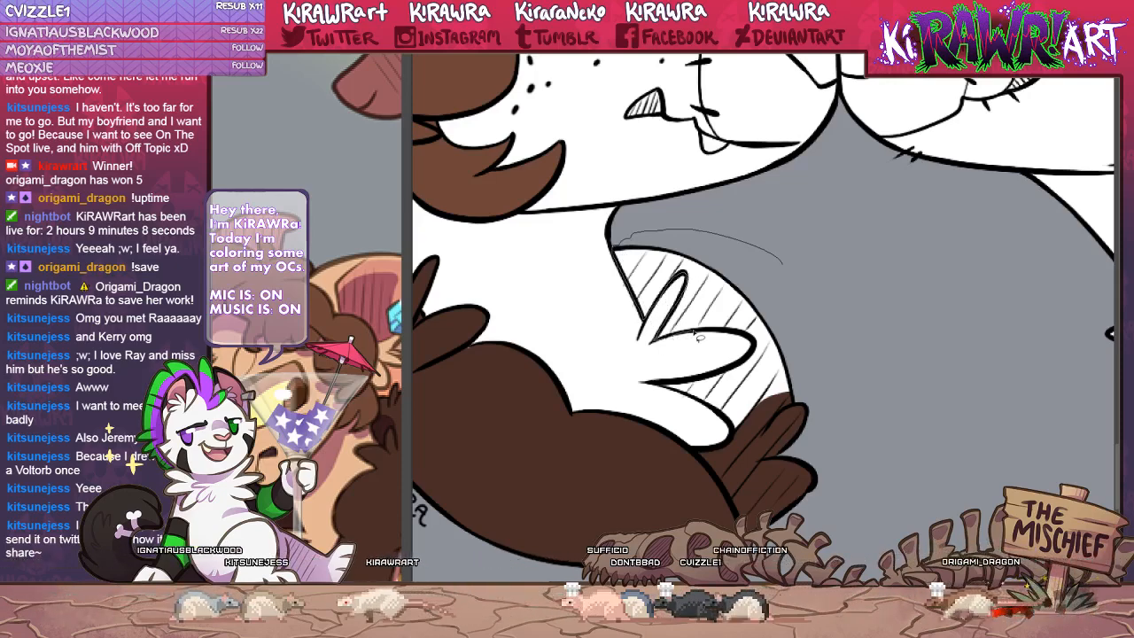
pyautogui.press('b')
pyautogui.moveTo(703, 277)
pyautogui.mouseDown()
pyautogui.moveTo(714, 271)
pyautogui.moveTo(611, 285)
pyautogui.mouseUp()
pyautogui.press('l')
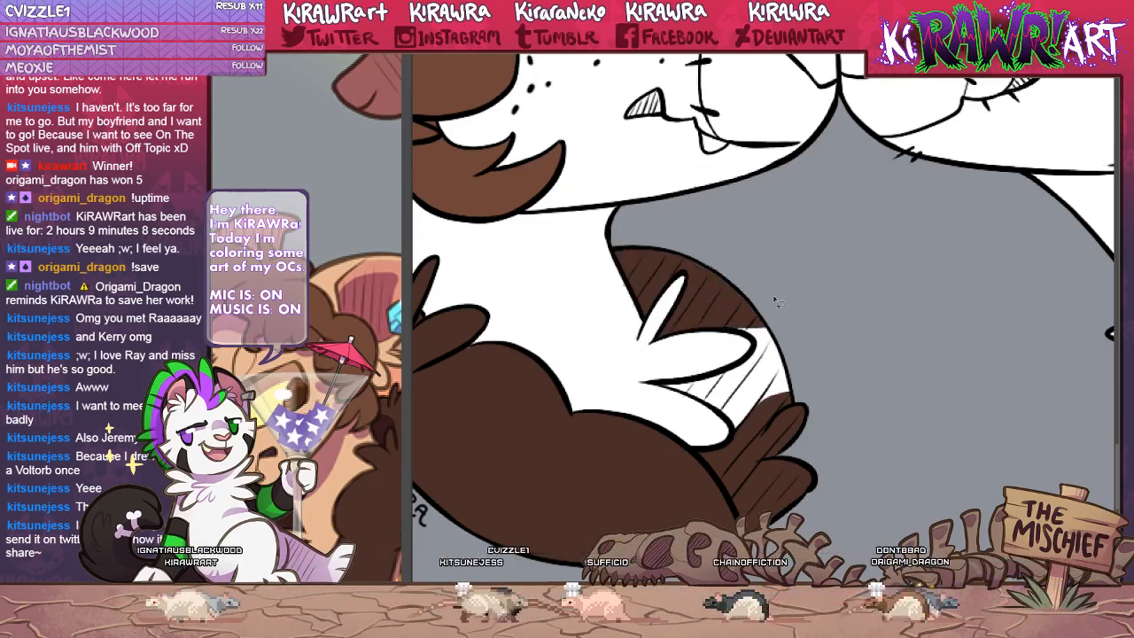
# Fill the rest of the hatched area between the chest tufts dark brown, including its narrow inner corner, and clear the selection.
pyautogui.moveTo(792, 339)
pyautogui.mouseDown()
pyautogui.moveTo(721, 320)
pyautogui.moveTo(742, 371)
pyautogui.mouseUp()
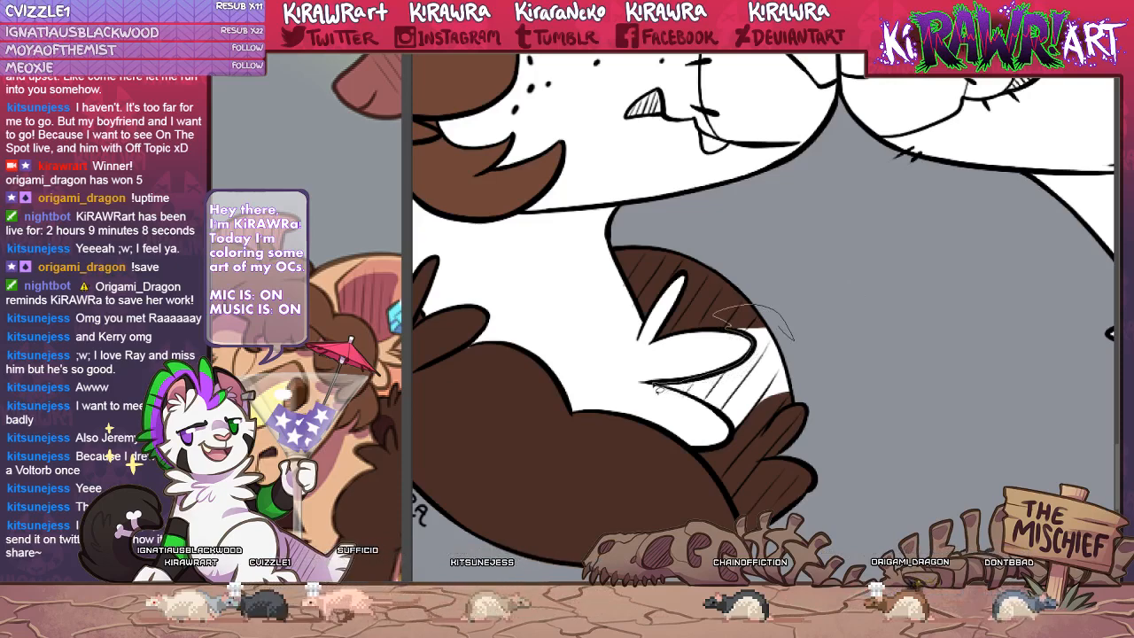
pyautogui.moveTo(681, 391)
pyautogui.mouseDown()
pyautogui.moveTo(720, 409)
pyautogui.moveTo(731, 432)
pyautogui.moveTo(791, 399)
pyautogui.moveTo(808, 338)
pyautogui.mouseUp()
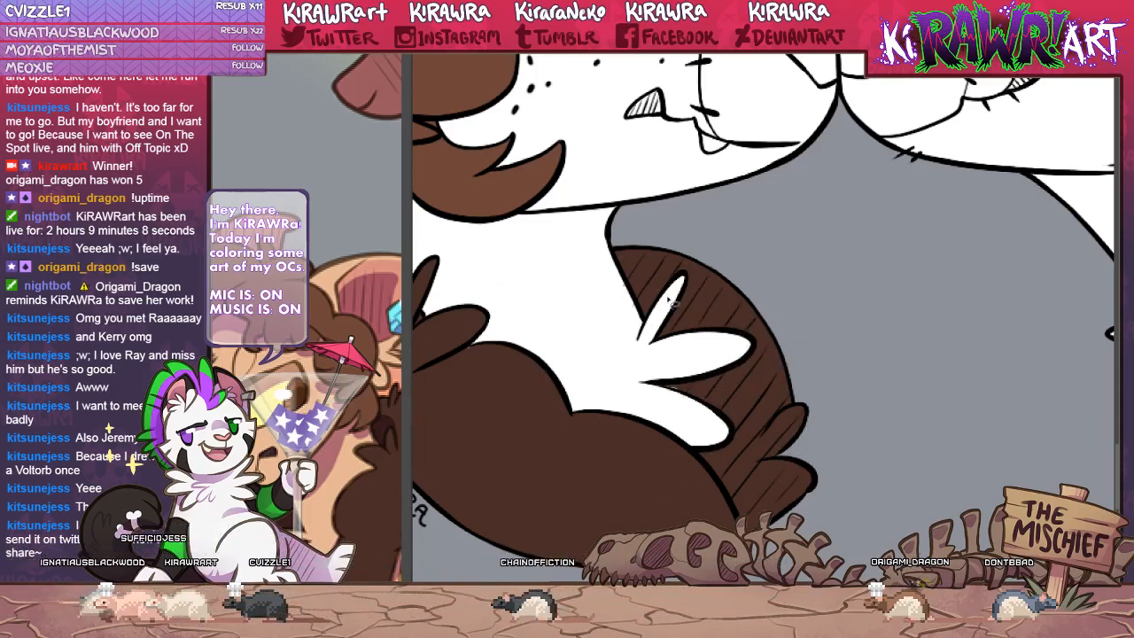
pyautogui.moveTo(705, 392); pyautogui.dragTo(664, 388)
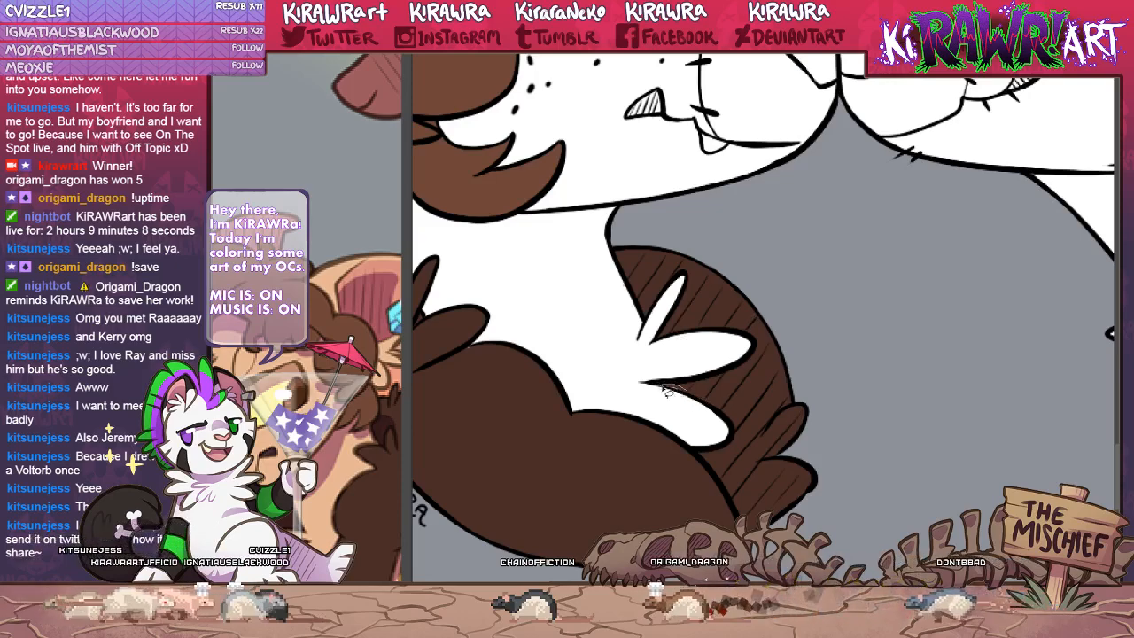
pyautogui.press('b')
pyautogui.moveTo(695, 386)
pyautogui.mouseDown()
pyautogui.moveTo(641, 384)
pyautogui.moveTo(741, 400)
pyautogui.moveTo(607, 384)
pyautogui.mouseUp()
pyautogui.press('l')
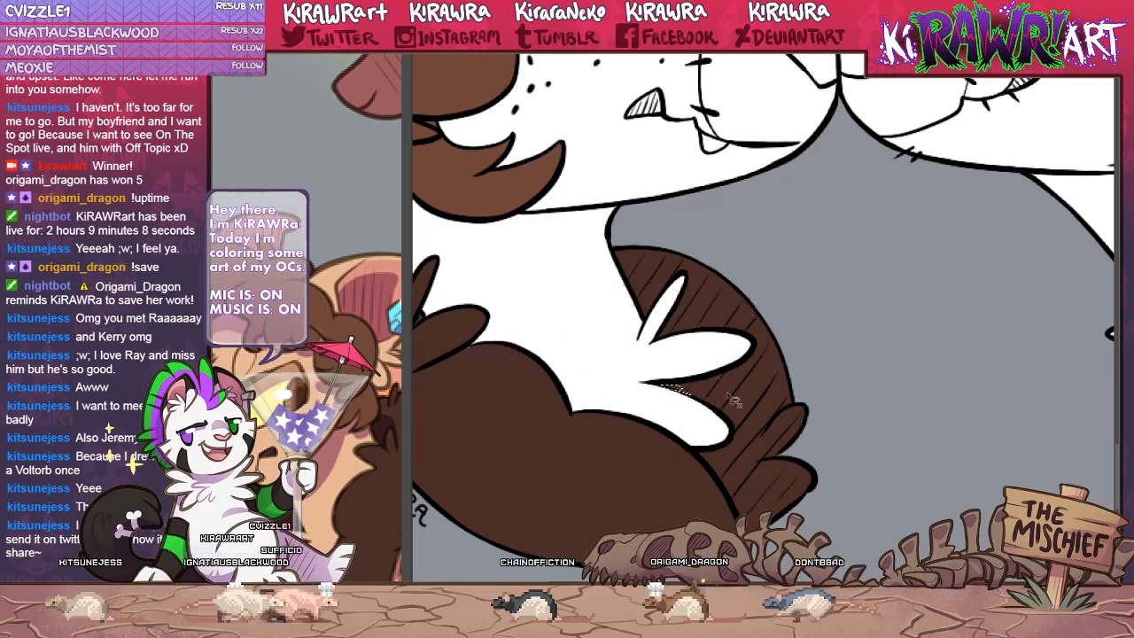
pyautogui.hotkey('ctrl', 'd')
# Touch up the small gap beneath the mane tuft where it meets the body with dark brown and clear the selection.
pyautogui.moveTo(729, 399); pyautogui.dragTo(940, 457)
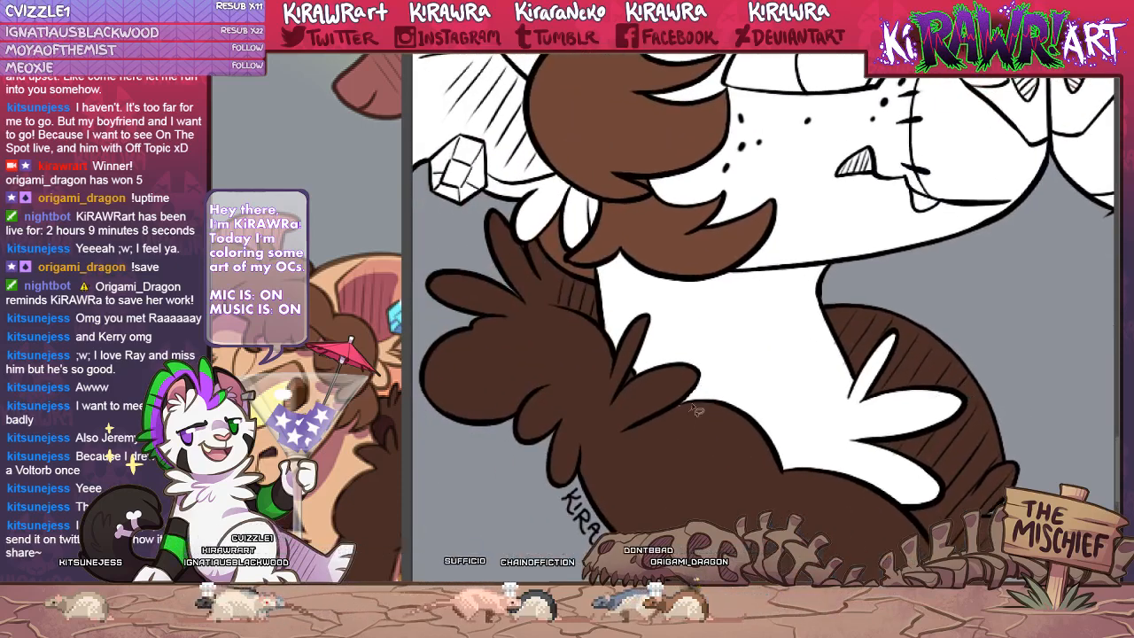
pyautogui.moveTo(694, 405)
pyautogui.mouseDown()
pyautogui.moveTo(658, 423)
pyautogui.moveTo(695, 413)
pyautogui.moveTo(633, 411)
pyautogui.moveTo(691, 413)
pyautogui.mouseUp()
pyautogui.press('b')
pyautogui.press('l')
pyautogui.press('b')
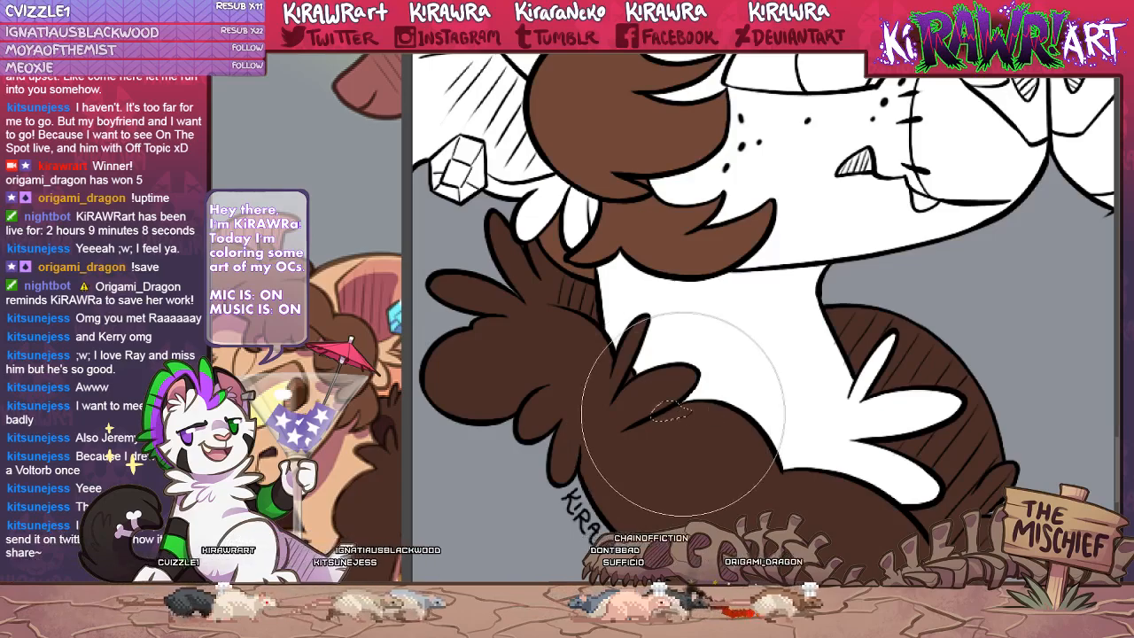
pyautogui.hotkey('ctrl', 'd')
pyautogui.press('l')
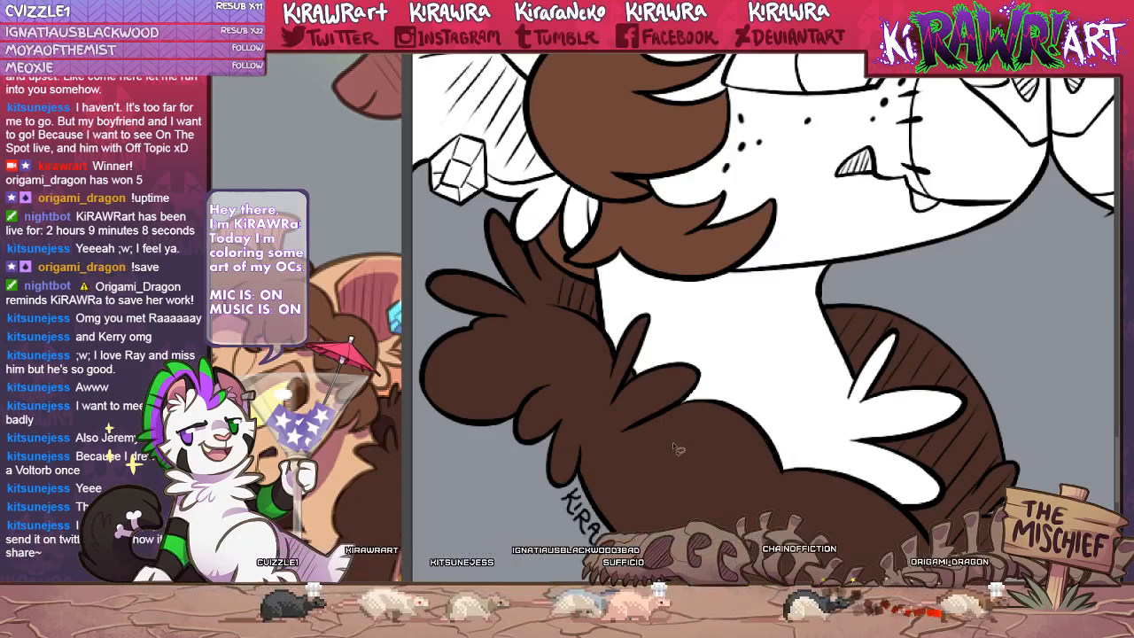
pyautogui.moveTo(679, 375); pyautogui.dragTo(684, 423)
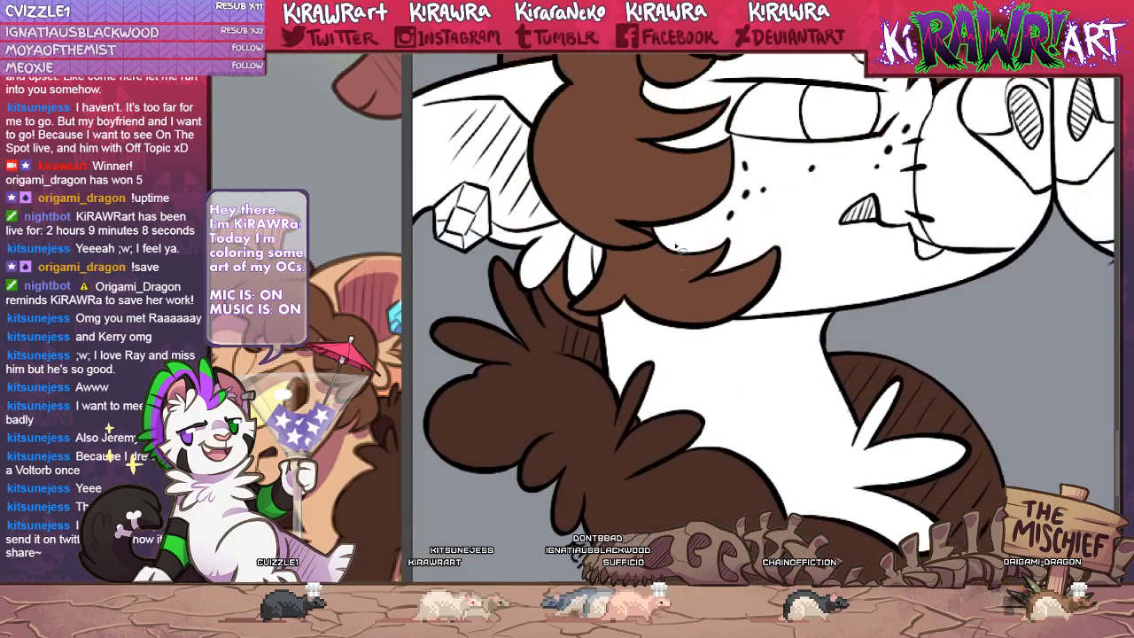
pyautogui.moveTo(676, 246); pyautogui.dragTo(684, 477)
pyautogui.hotkey('ctrl', '-')
pyautogui.hotkey('ctrl', '-')
pyautogui.hotkey('ctrl', '-')
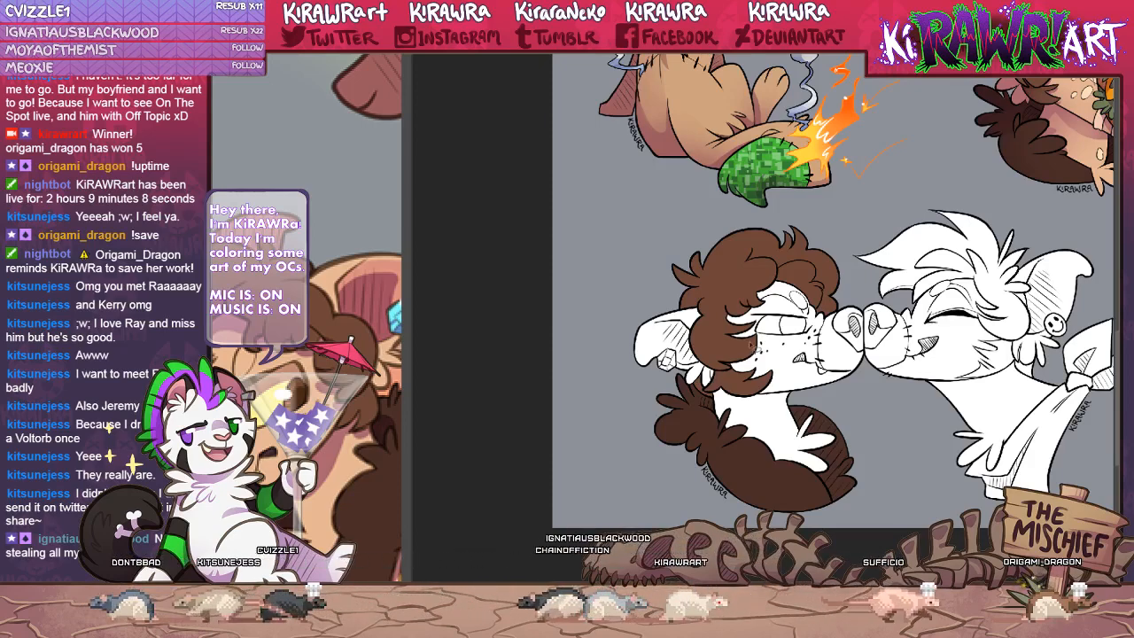
pyautogui.moveTo(699, 487); pyautogui.dragTo(660, 448)
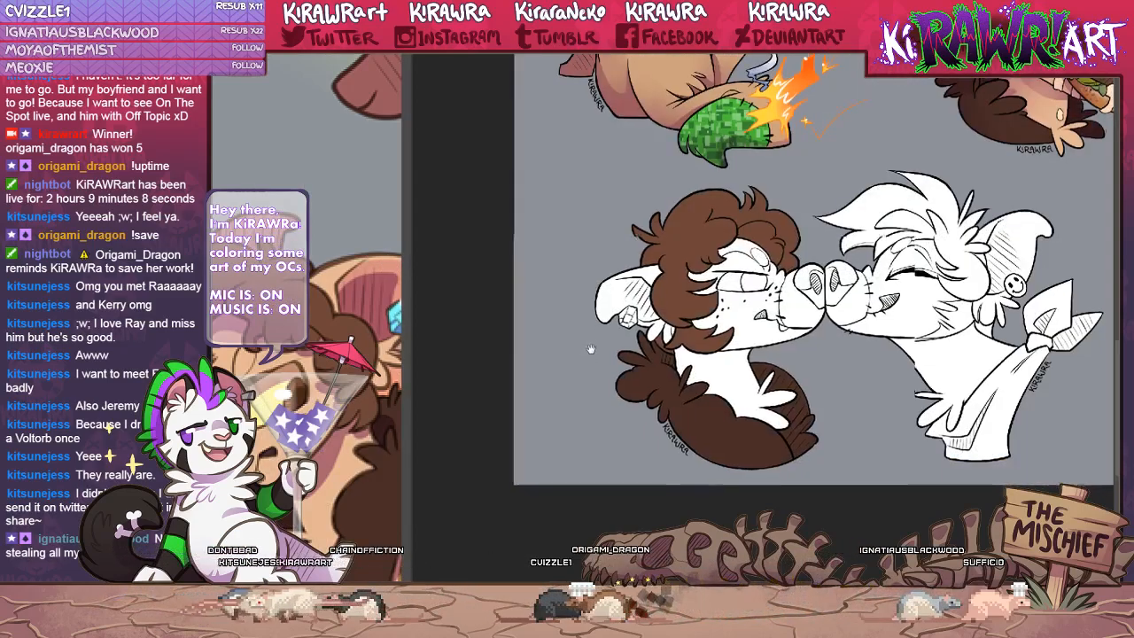
pyautogui.moveTo(516, 393); pyautogui.dragTo(492, 406)
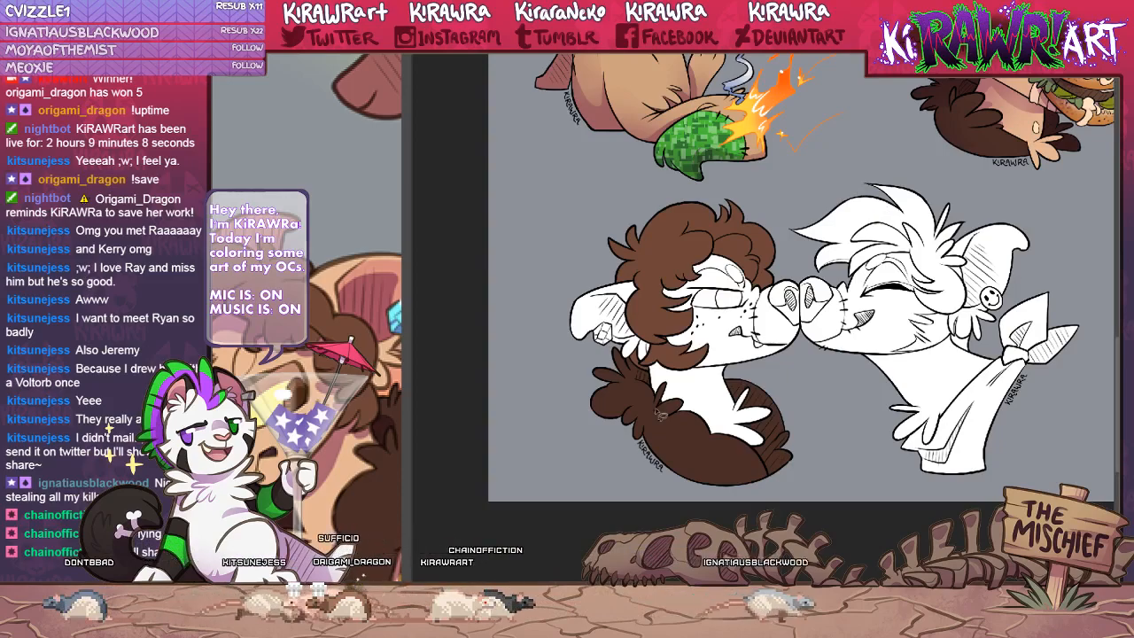
# Select the curly-haired character's hatched inner ear and shade it with soft salmon pink, fading towards the ear's outer end.
pyautogui.hotkey('ctrl', '+')
pyautogui.hotkey('ctrl', '+')
pyautogui.hotkey('ctrl', '+')
pyautogui.moveTo(478, 368); pyautogui.dragTo(677, 367)
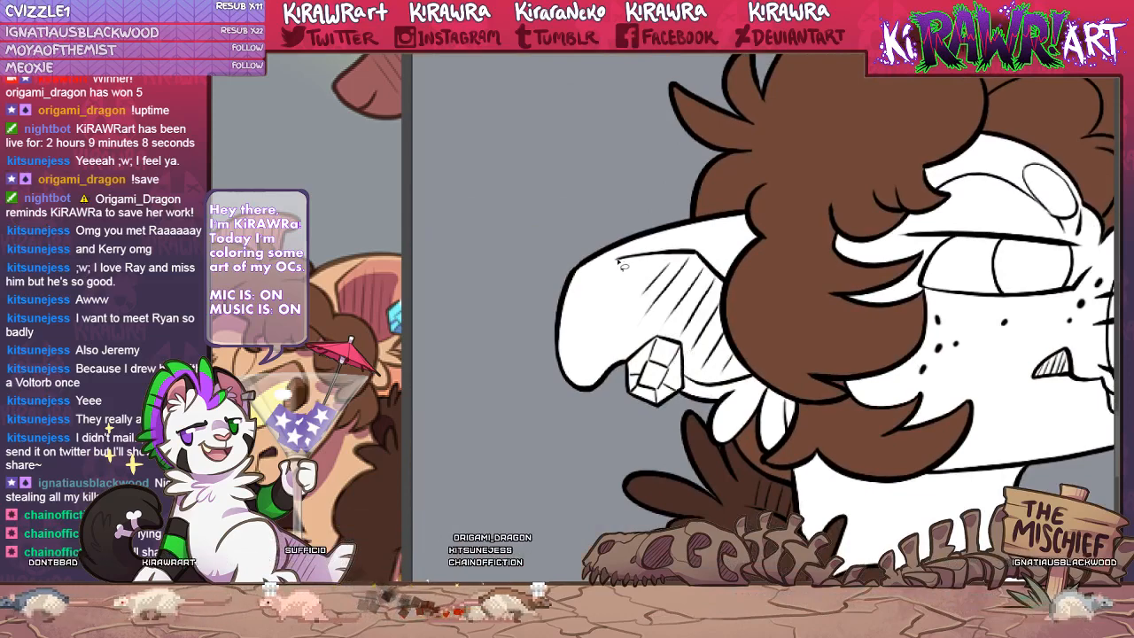
pyautogui.moveTo(588, 279)
pyautogui.mouseDown()
pyautogui.moveTo(580, 366)
pyautogui.moveTo(655, 357)
pyautogui.moveTo(712, 391)
pyautogui.moveTo(753, 382)
pyautogui.moveTo(775, 357)
pyautogui.moveTo(763, 314)
pyautogui.moveTo(724, 281)
pyautogui.mouseUp()
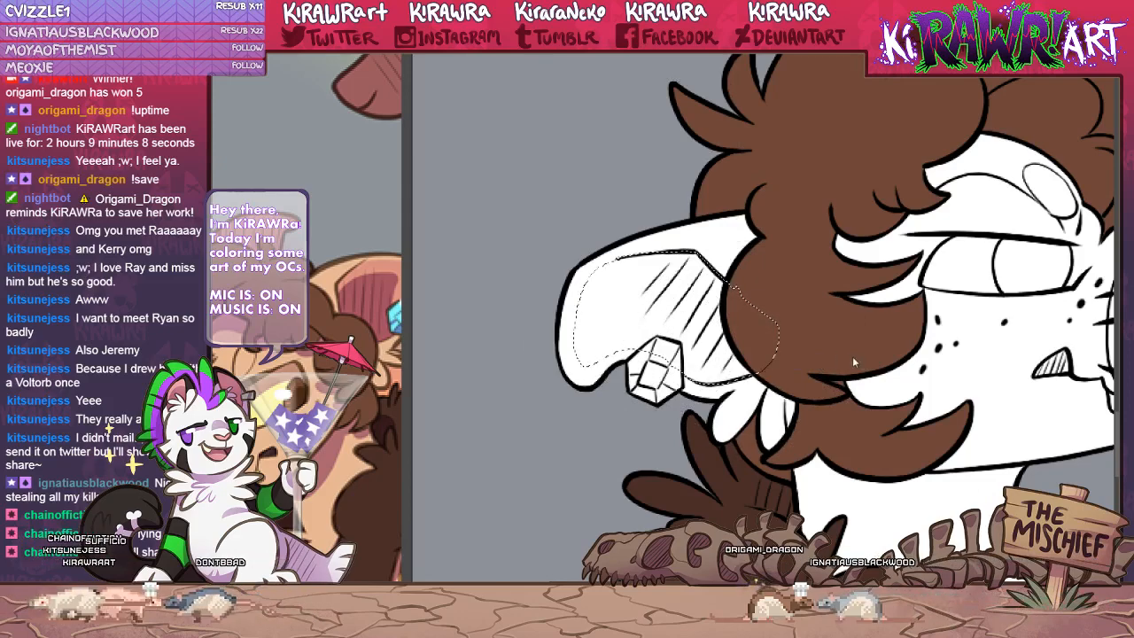
pyautogui.moveTo(630, 323)
pyautogui.mouseDown()
pyautogui.moveTo(661, 317)
pyautogui.moveTo(683, 263)
pyautogui.moveTo(664, 274)
pyautogui.moveTo(756, 291)
pyautogui.moveTo(725, 335)
pyautogui.moveTo(767, 285)
pyautogui.moveTo(769, 265)
pyautogui.moveTo(765, 279)
pyautogui.moveTo(739, 279)
pyautogui.moveTo(716, 258)
pyautogui.moveTo(739, 254)
pyautogui.moveTo(720, 239)
pyautogui.moveTo(619, 251)
pyautogui.moveTo(660, 252)
pyautogui.moveTo(731, 305)
pyautogui.mouseUp()
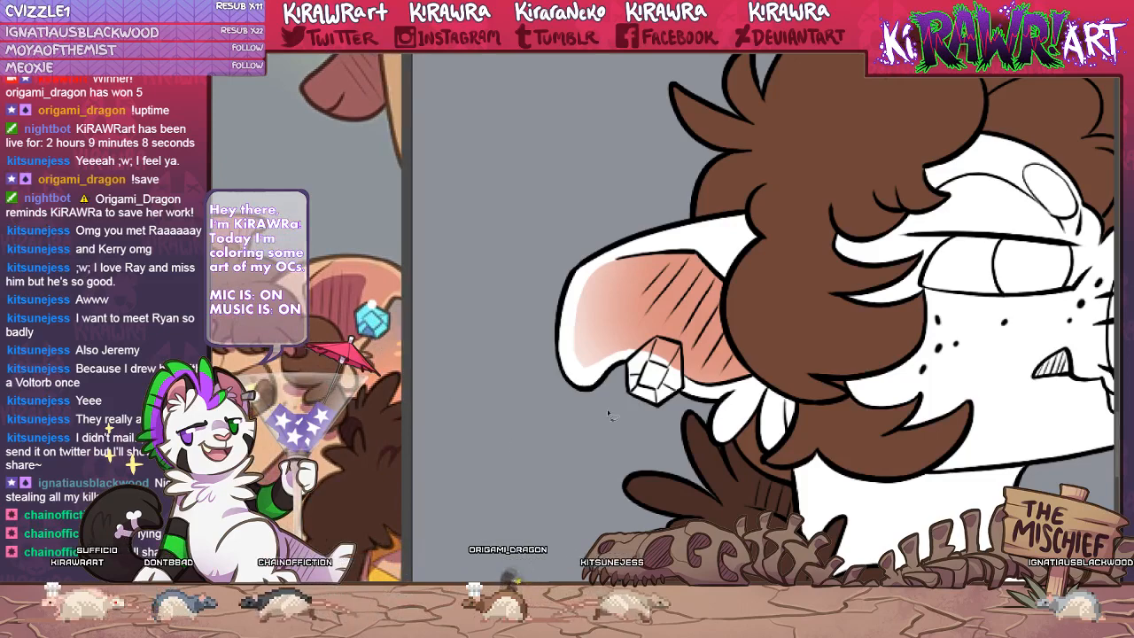
# Select the gem earring on the curly-haired character's ear, fill it light cyan and clear the selection.
pyautogui.moveTo(571, 439); pyautogui.dragTo(529, 428)
pyautogui.hotkey('ctrl', '+')
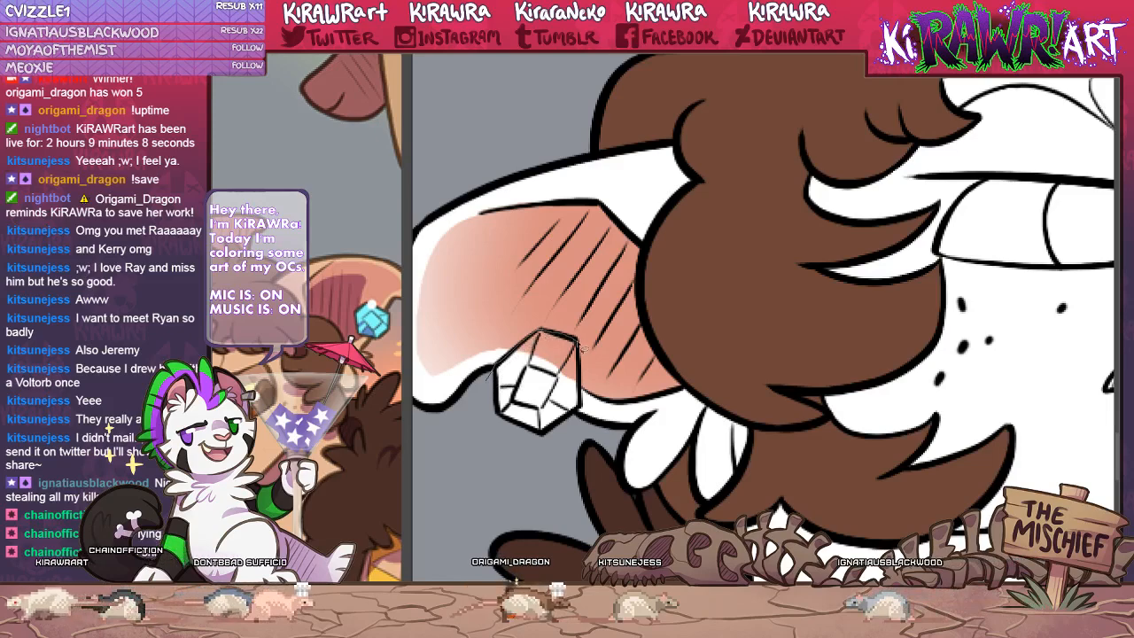
pyautogui.moveTo(581, 414)
pyautogui.mouseDown()
pyautogui.moveTo(559, 447)
pyautogui.moveTo(491, 432)
pyautogui.moveTo(490, 377)
pyautogui.mouseUp()
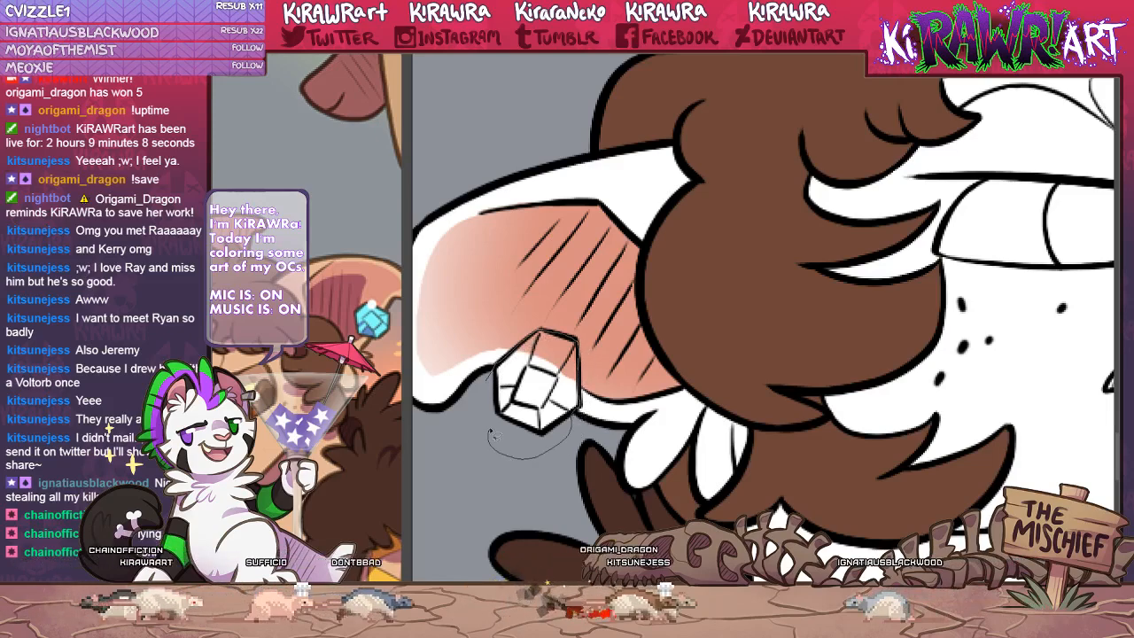
pyautogui.press('e')
pyautogui.moveTo(551, 355)
pyautogui.mouseDown()
pyautogui.moveTo(519, 365)
pyautogui.moveTo(541, 420)
pyautogui.mouseUp()
pyautogui.press('b')
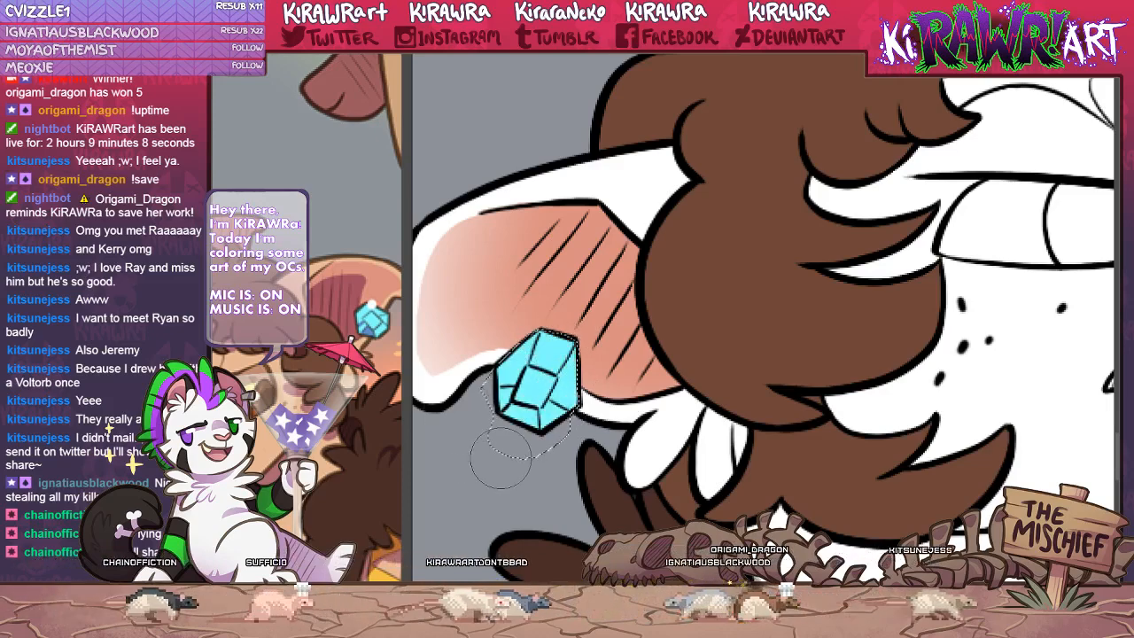
pyautogui.moveTo(695, 385); pyautogui.dragTo(644, 421)
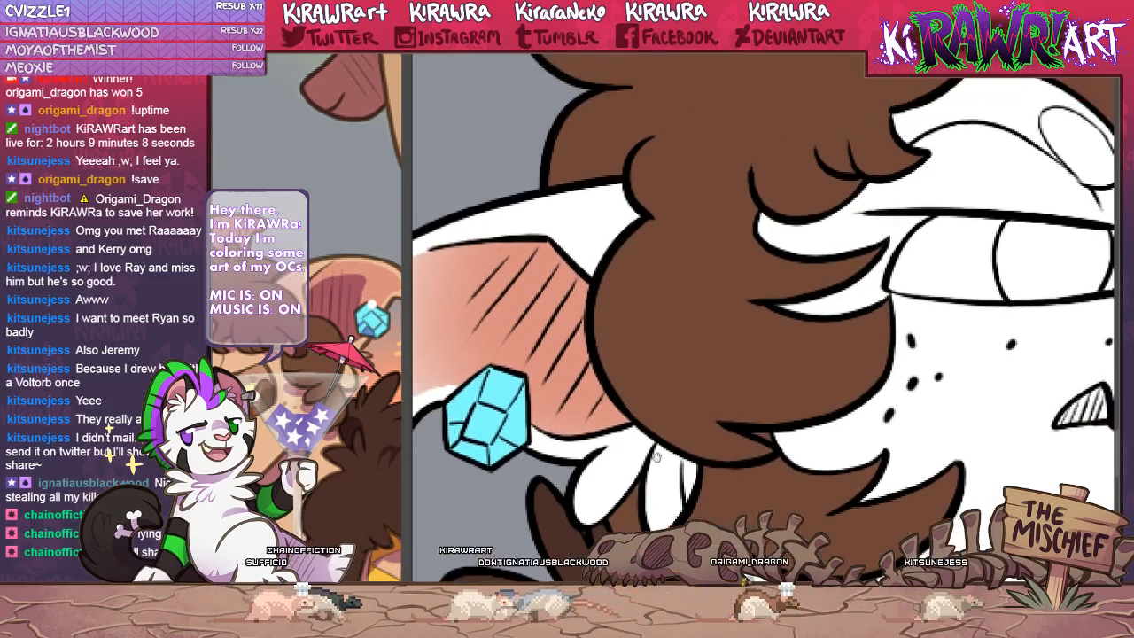
# Select the curly-haired character's nose pad, including the hatched nostril, and fill it greyish brown.
pyautogui.hotkey('ctrl', '-')
pyautogui.hotkey('ctrl', '-')
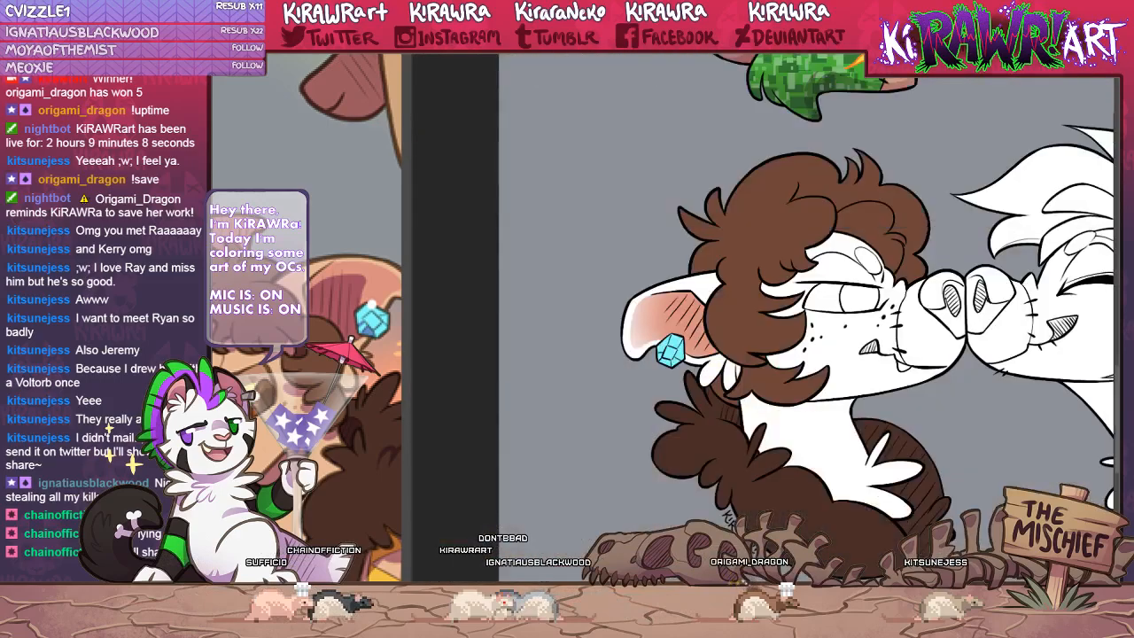
pyautogui.moveTo(718, 455); pyautogui.dragTo(577, 443)
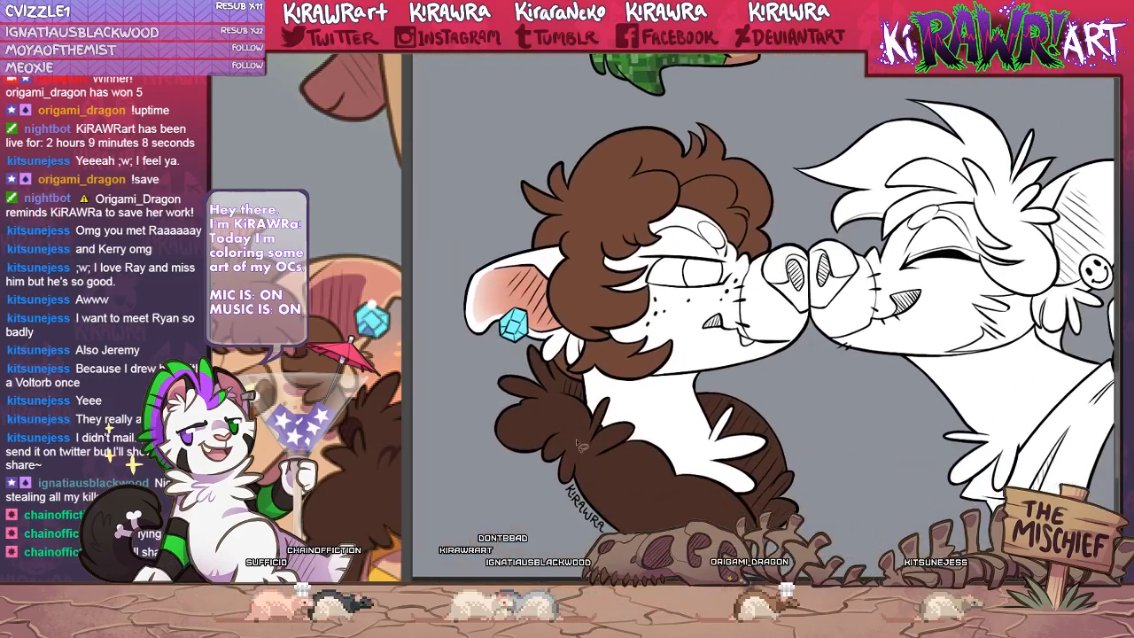
pyautogui.click(397, 392)
pyautogui.hotkey('ctrl', '-')
pyautogui.moveTo(275, 434); pyautogui.dragTo(332, 434)
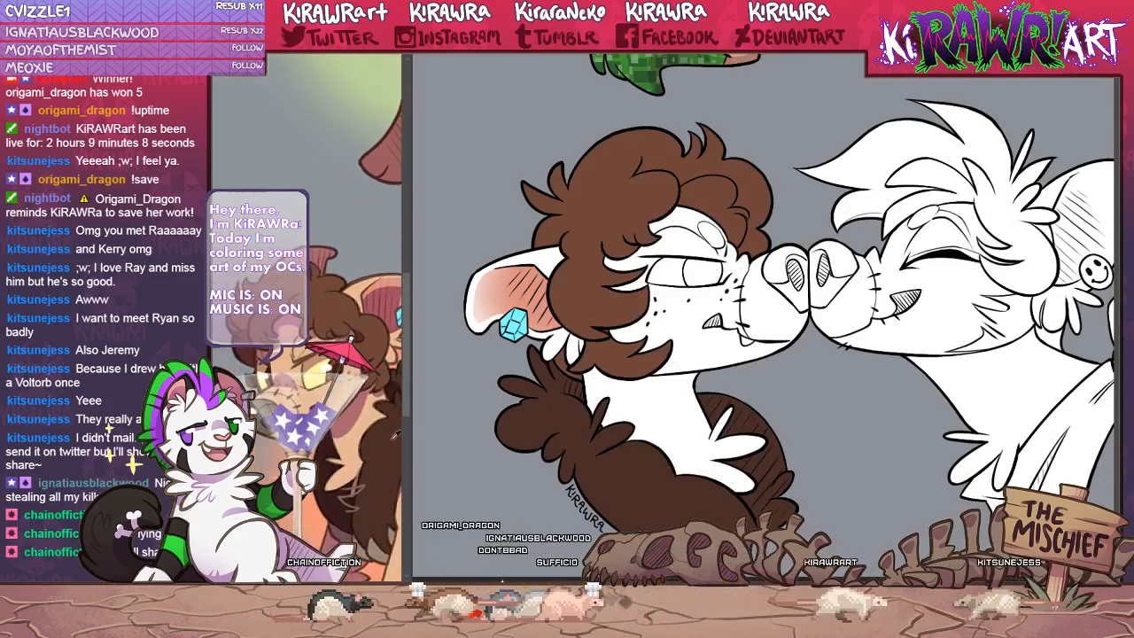
pyautogui.moveTo(851, 384)
pyautogui.mouseDown()
pyautogui.moveTo(760, 425)
pyautogui.moveTo(798, 408)
pyautogui.mouseUp()
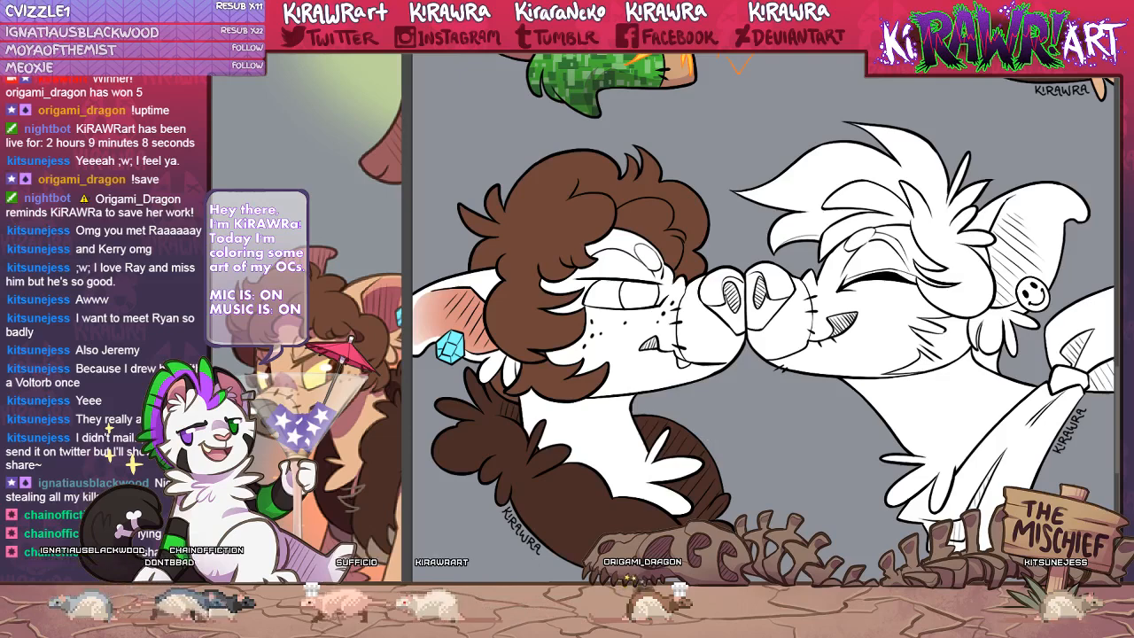
pyautogui.scroll(5, 728, 279)
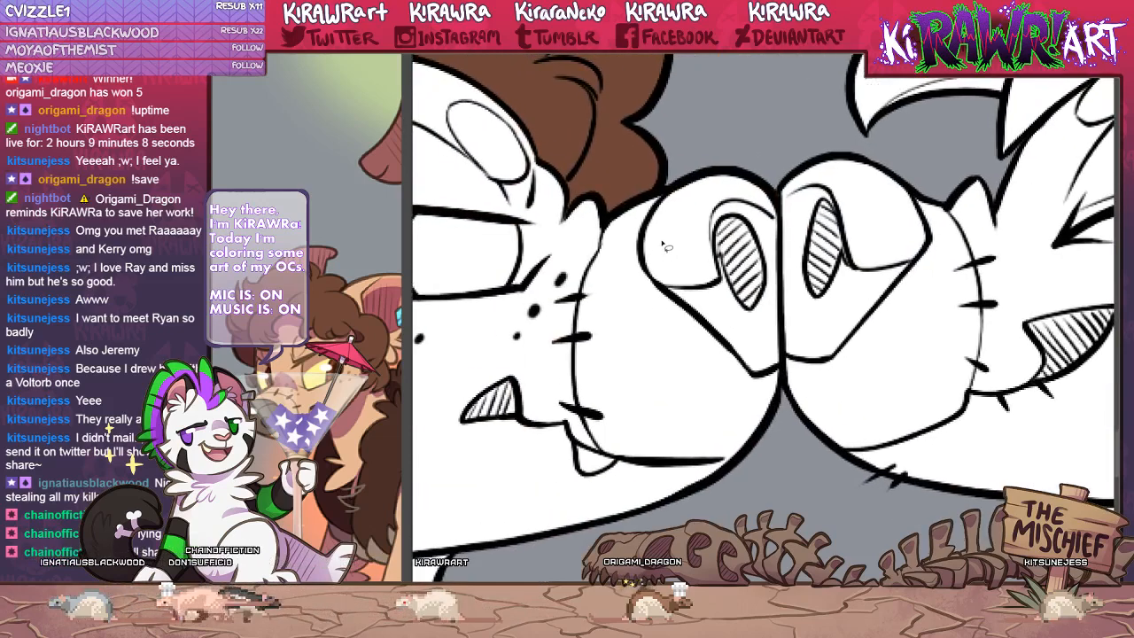
pyautogui.moveTo(664, 191)
pyautogui.mouseDown()
pyautogui.moveTo(739, 152)
pyautogui.moveTo(776, 158)
pyautogui.moveTo(787, 371)
pyautogui.moveTo(759, 381)
pyautogui.moveTo(654, 285)
pyautogui.moveTo(644, 254)
pyautogui.moveTo(655, 222)
pyautogui.moveTo(577, 232)
pyautogui.moveTo(590, 246)
pyautogui.moveTo(591, 292)
pyautogui.moveTo(657, 296)
pyautogui.moveTo(793, 270)
pyautogui.moveTo(802, 297)
pyautogui.mouseUp()
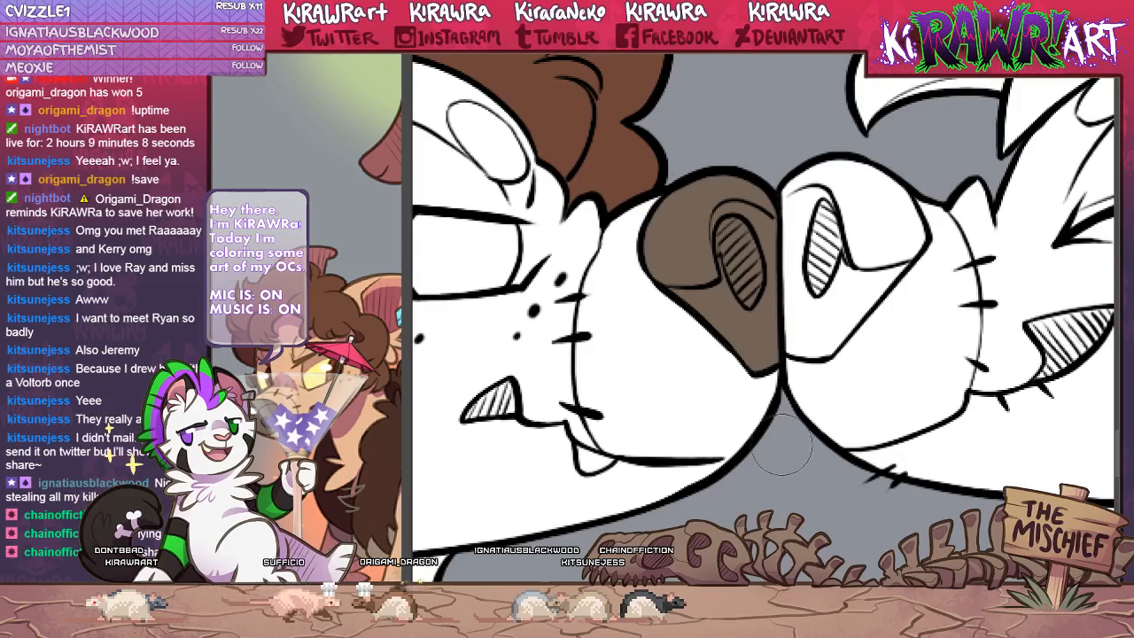
# Select the curly-haired character's small protruding lower tooth, fill it pale yellow and clear the selection.
pyautogui.hotkey('ctrl', '-')
pyautogui.hotkey('ctrl', '-')
pyautogui.hotkey('ctrl', '-')
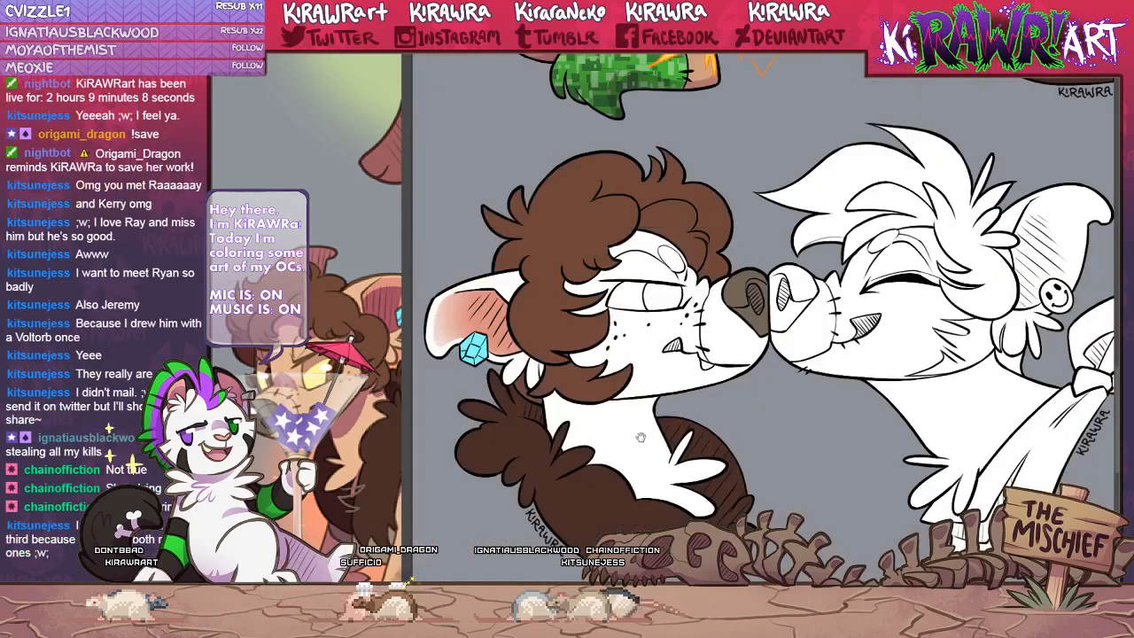
pyautogui.moveTo(708, 432); pyautogui.dragTo(726, 383)
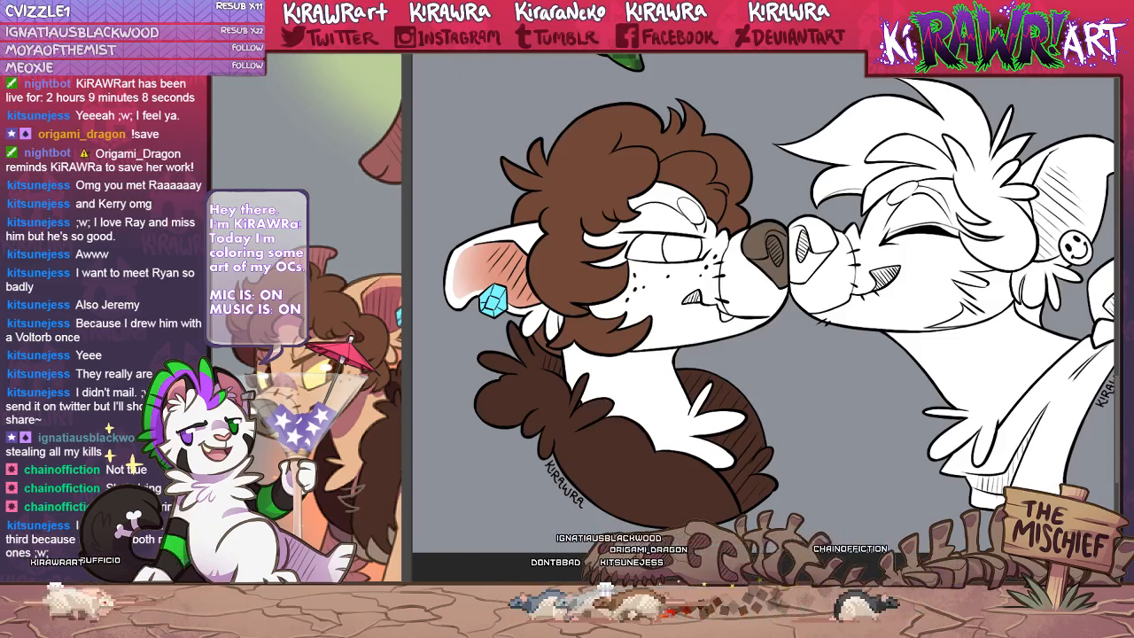
pyautogui.scroll(5, 726, 323)
pyautogui.moveTo(722, 326); pyautogui.dragTo(673, 347)
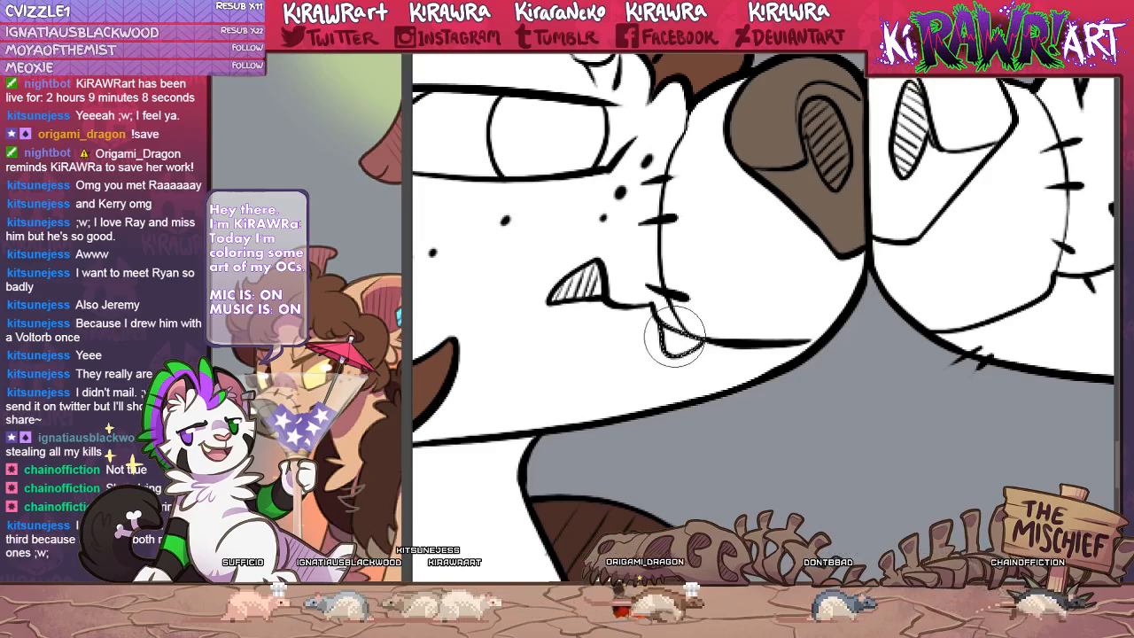
pyautogui.hotkey('ctrl', 'd')
# Outline the sclera of the curly-haired character's eye with a lasso selection and paint it pale yellow.
pyautogui.press('l')
pyautogui.moveTo(505, 333); pyautogui.dragTo(734, 420)
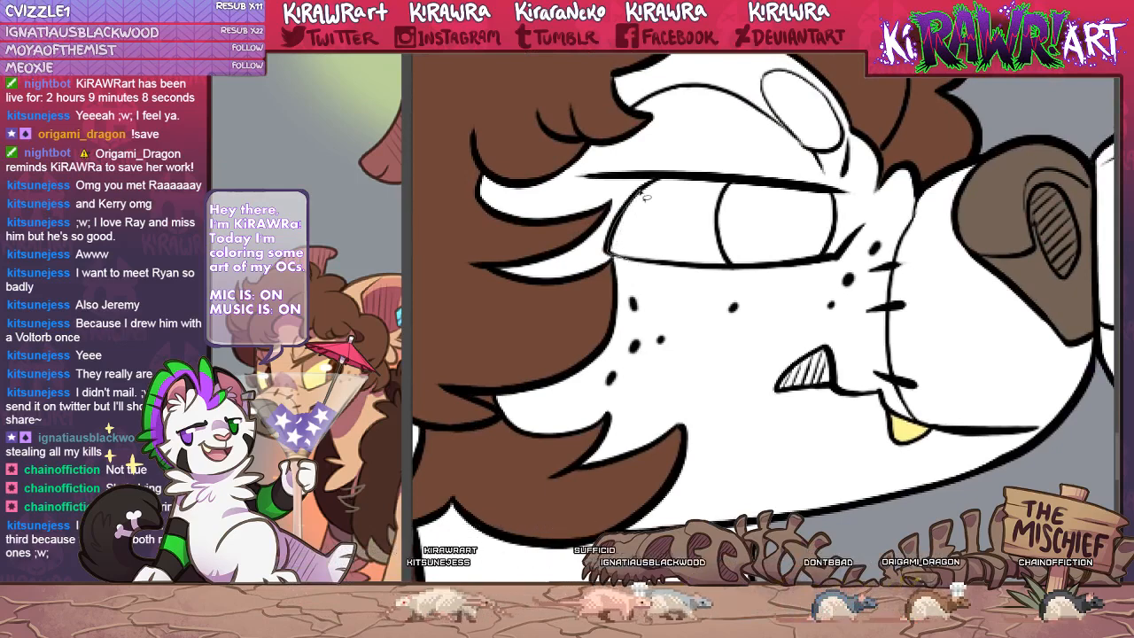
pyautogui.moveTo(654, 183)
pyautogui.mouseDown()
pyautogui.moveTo(754, 190)
pyautogui.moveTo(762, 209)
pyautogui.moveTo(747, 273)
pyautogui.moveTo(686, 269)
pyautogui.mouseUp()
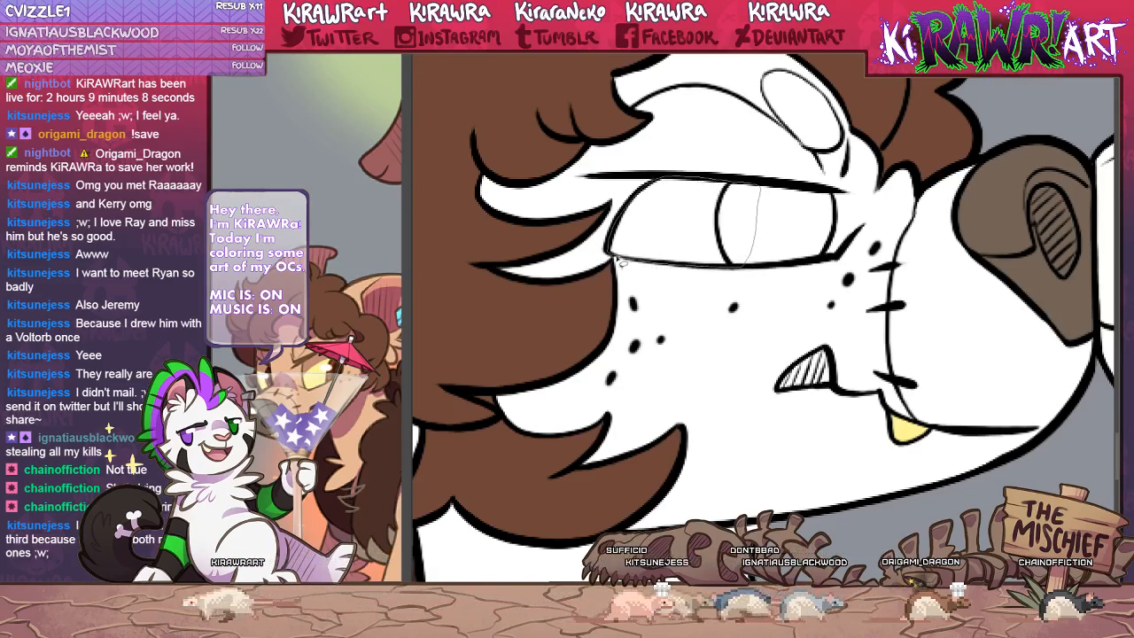
pyautogui.moveTo(619, 261); pyautogui.dragTo(609, 253)
pyautogui.press('b')
pyautogui.moveTo(658, 206)
pyautogui.mouseDown()
pyautogui.moveTo(692, 181)
pyautogui.moveTo(564, 227)
pyautogui.moveTo(732, 264)
pyautogui.mouseUp()
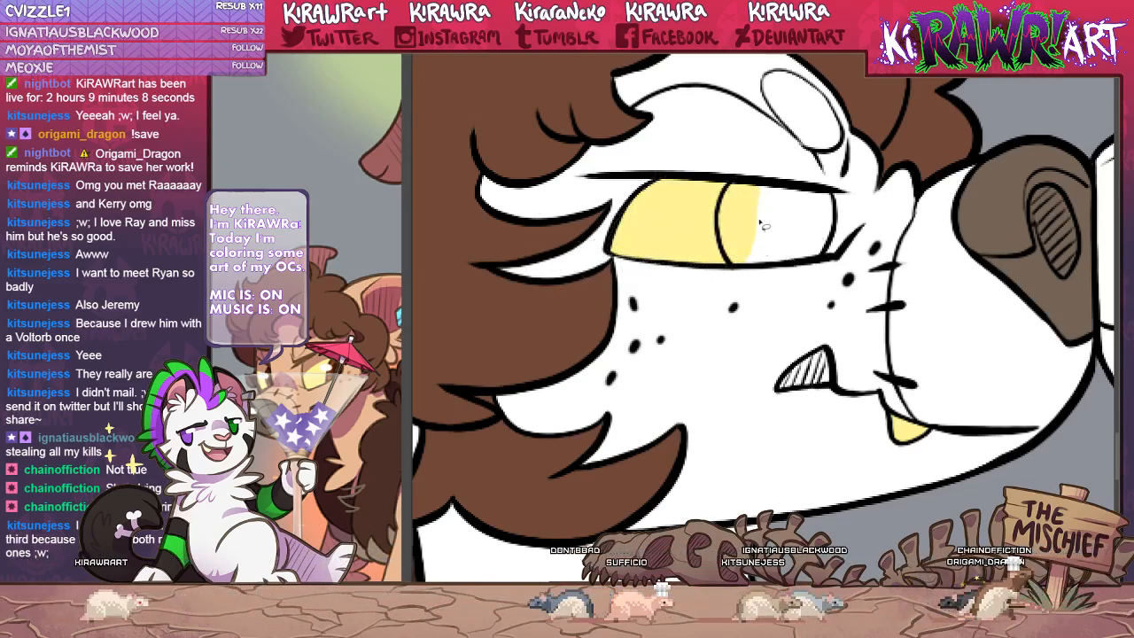
# Select the iris of the curly-haired character's eye and fill it dark reddish brown.
pyautogui.moveTo(681, 383); pyautogui.dragTo(598, 423)
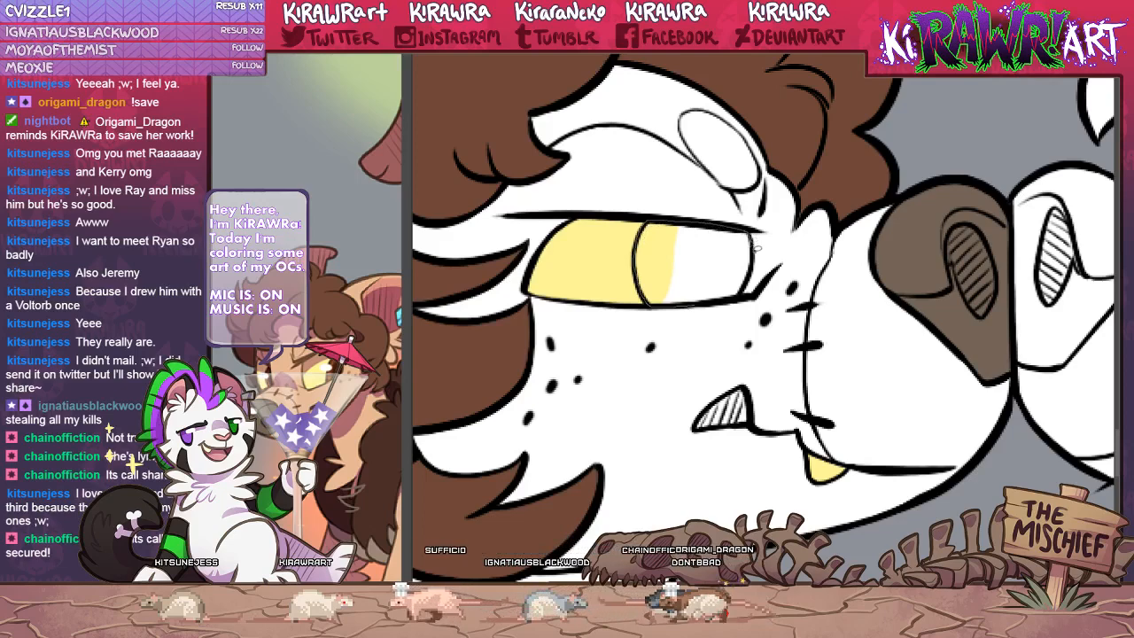
pyautogui.moveTo(735, 302); pyautogui.dragTo(711, 282)
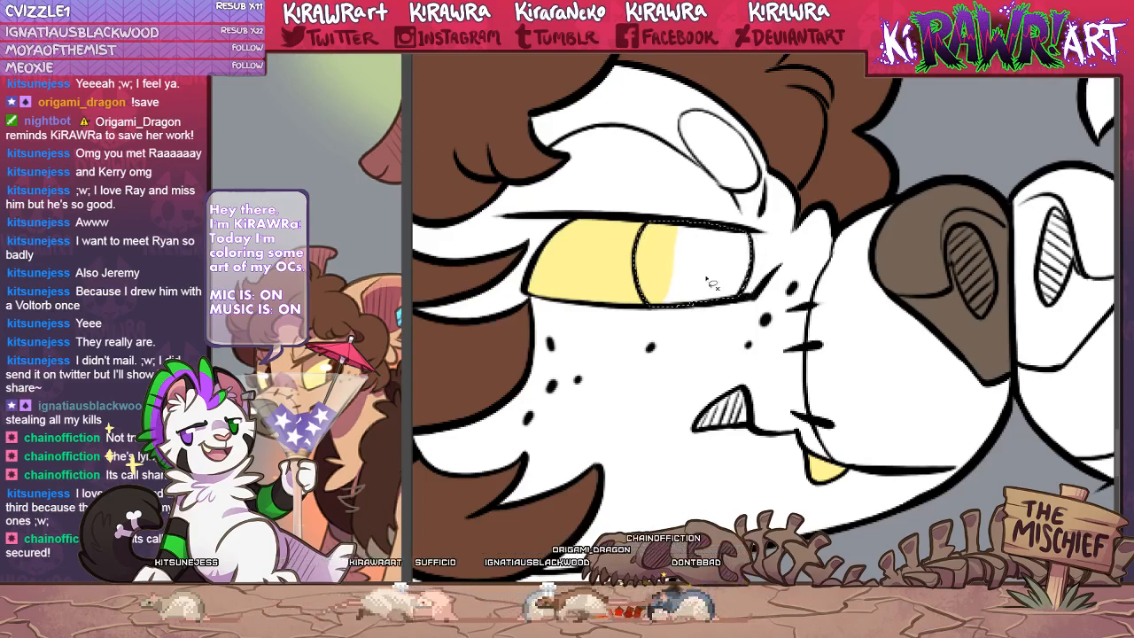
pyautogui.press('b')
pyautogui.moveTo(728, 237)
pyautogui.mouseDown()
pyautogui.moveTo(561, 235)
pyautogui.moveTo(638, 252)
pyautogui.moveTo(580, 291)
pyautogui.mouseUp()
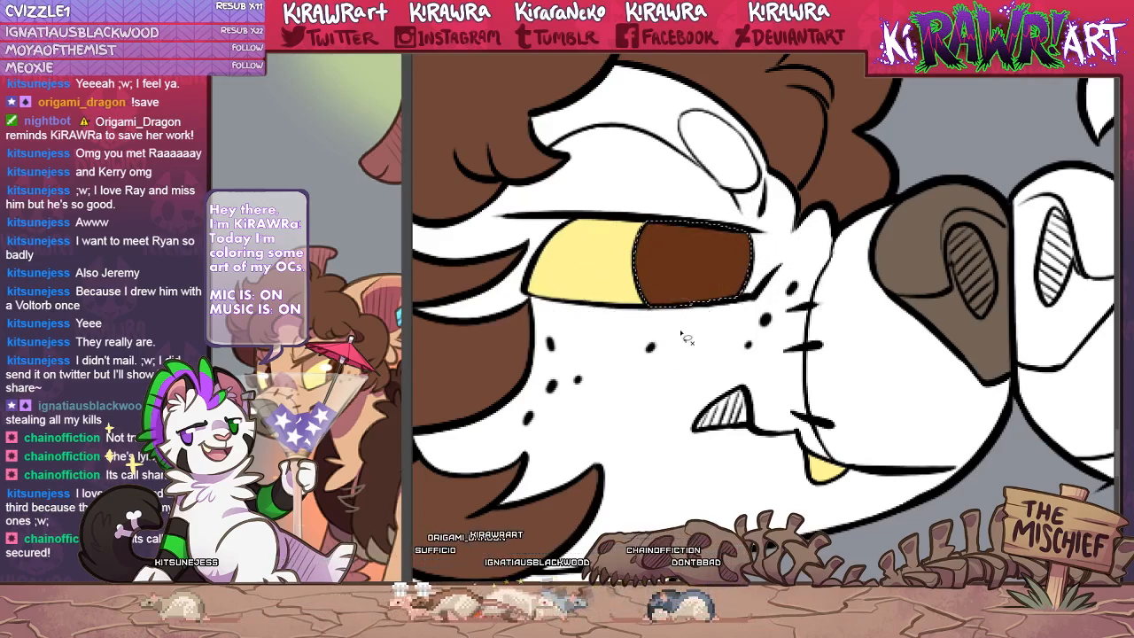
# Paint the curly-haired character's outer ear, muzzle, face, neck and chest fluff light peach beneath the existing colours.
pyautogui.hotkey('ctrl', '-')
pyautogui.hotkey('ctrl', '-')
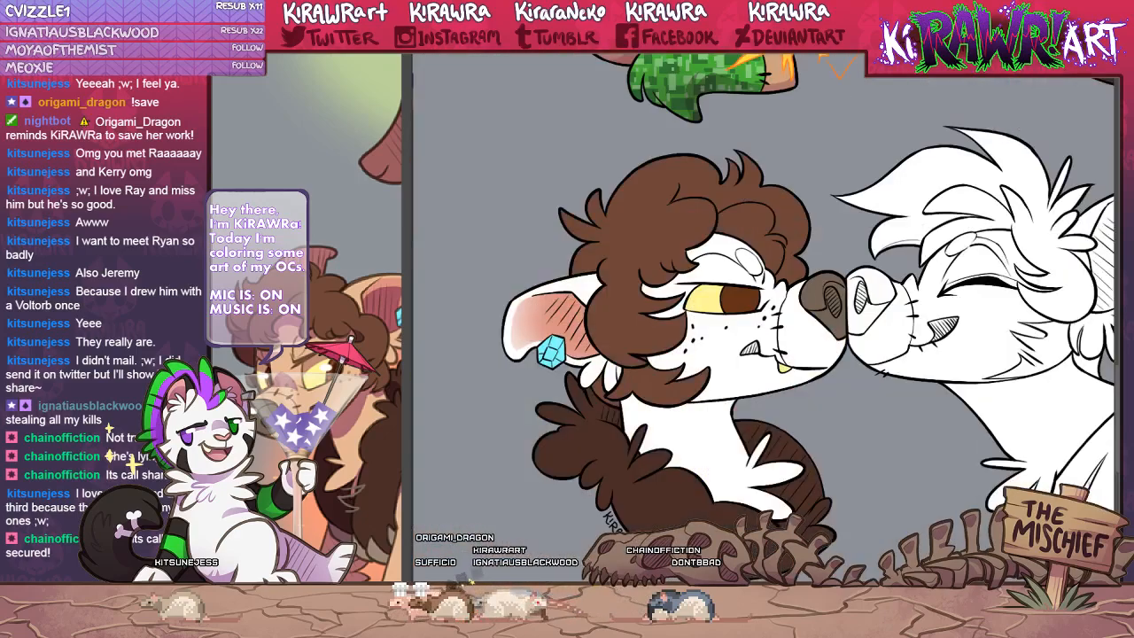
pyautogui.moveTo(740, 387); pyautogui.dragTo(712, 371)
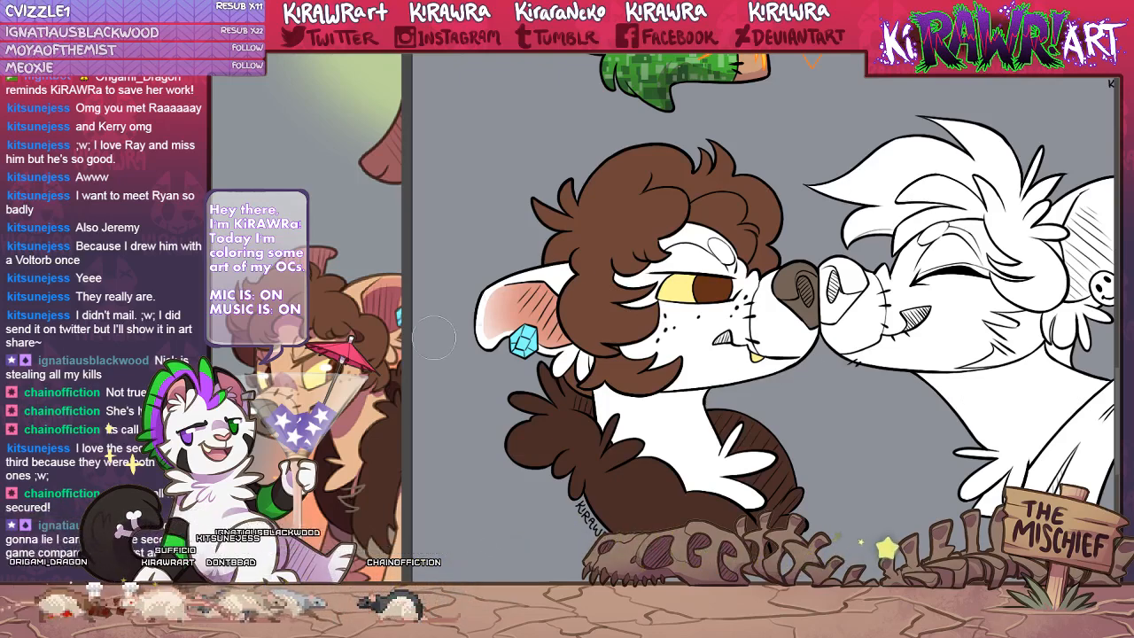
pyautogui.moveTo(435, 337); pyautogui.dragTo(509, 310)
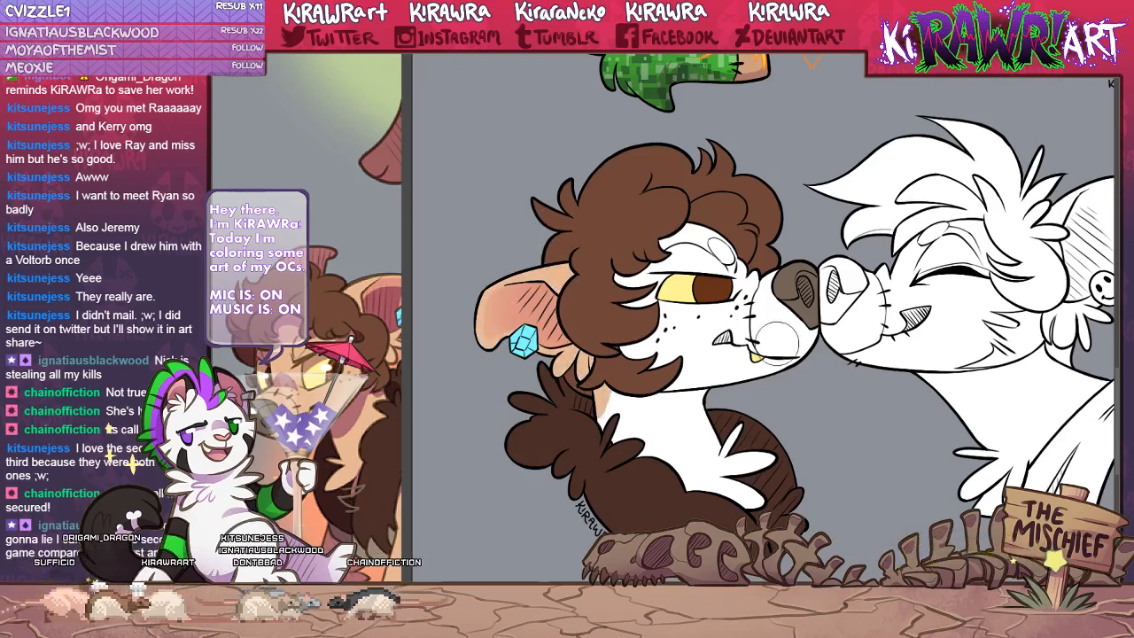
pyautogui.moveTo(783, 326)
pyautogui.mouseDown()
pyautogui.moveTo(797, 350)
pyautogui.moveTo(771, 388)
pyautogui.mouseUp()
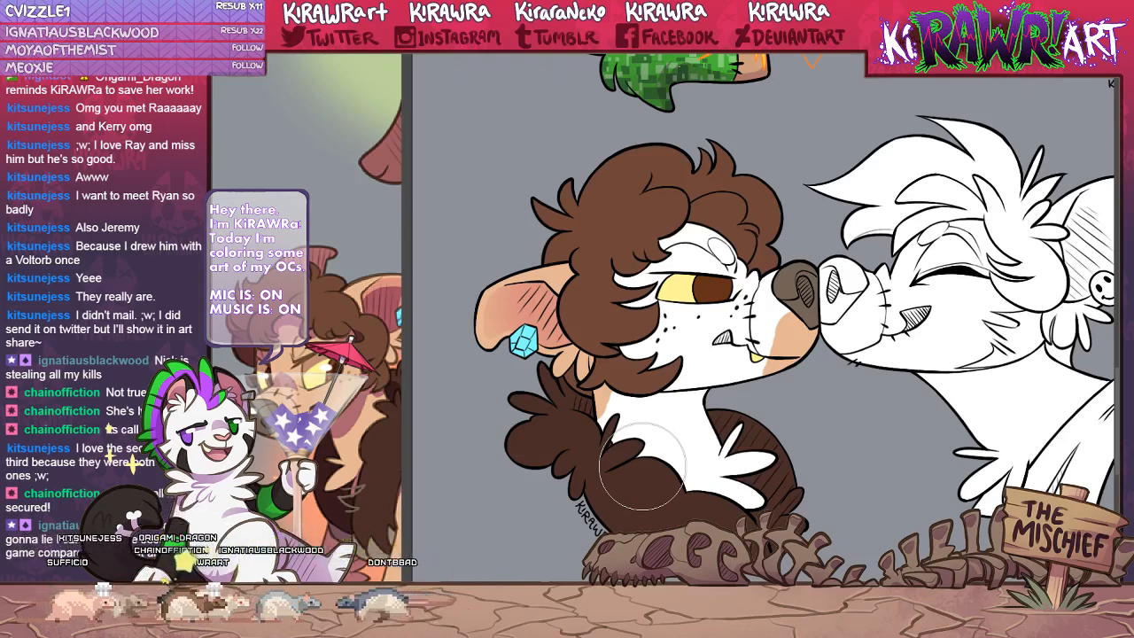
pyautogui.moveTo(749, 289); pyautogui.dragTo(751, 276)
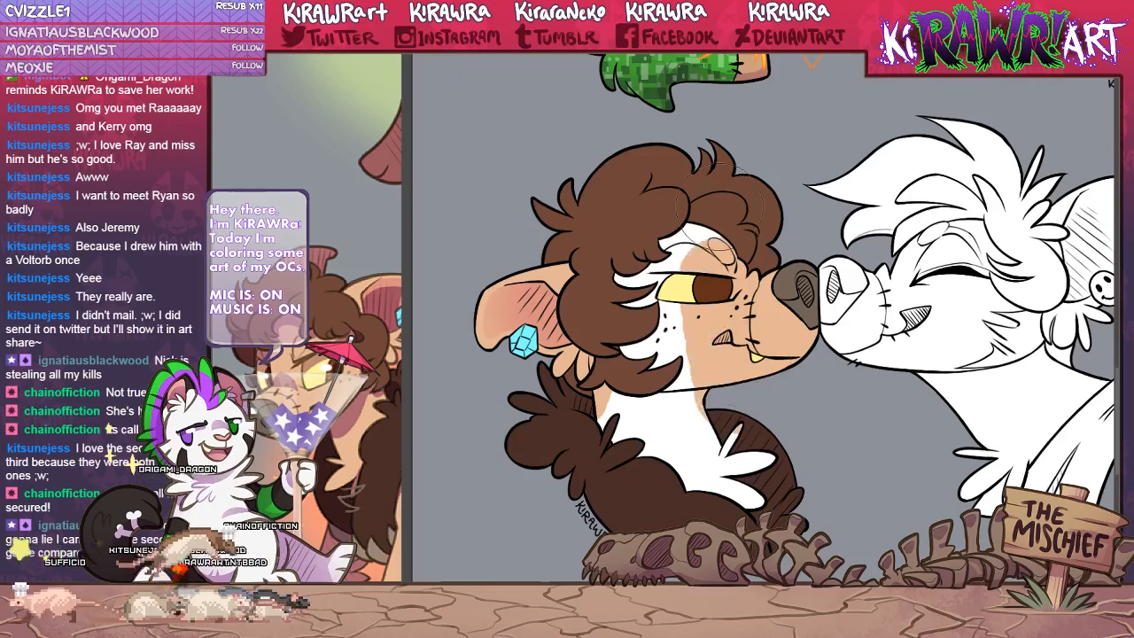
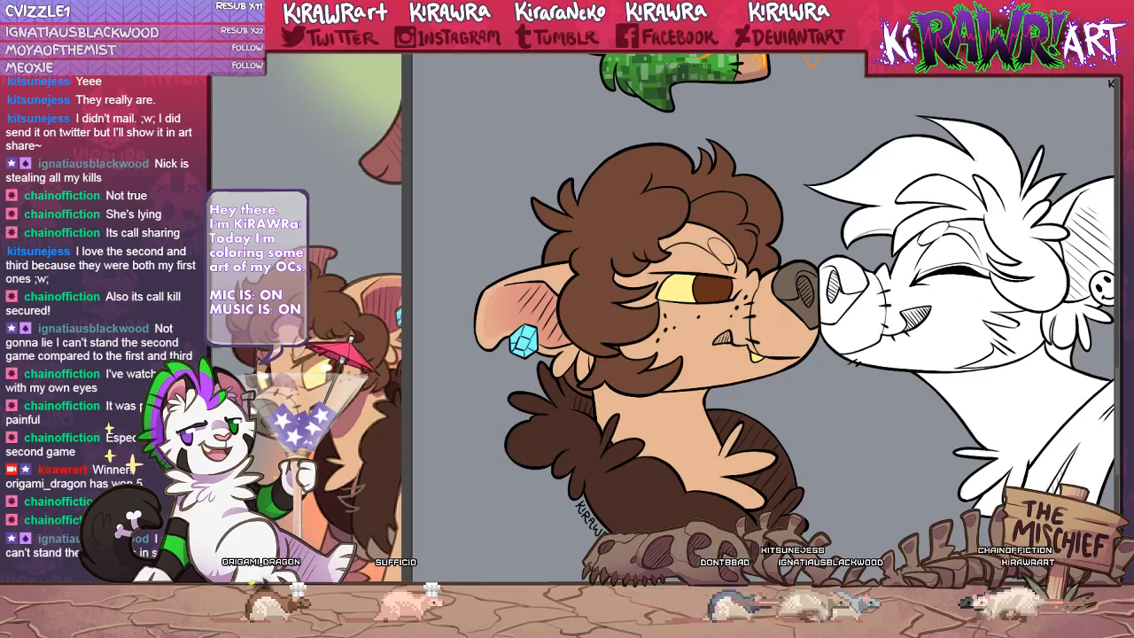
# Select the hatched mouth opening of the curly-haired character, fill it dark grey and clear the selection.
pyautogui.hotkey('ctrl', '+')
pyautogui.hotkey('ctrl', '+')
pyautogui.hotkey('ctrl', '+')
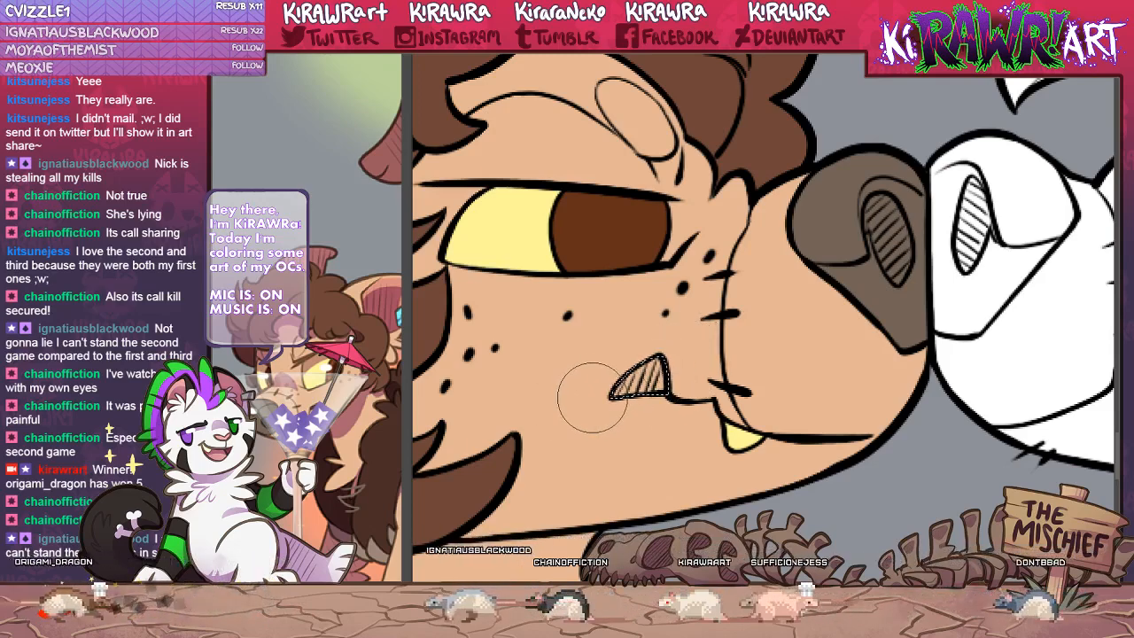
pyautogui.hotkey('alt', 'BackSpace')
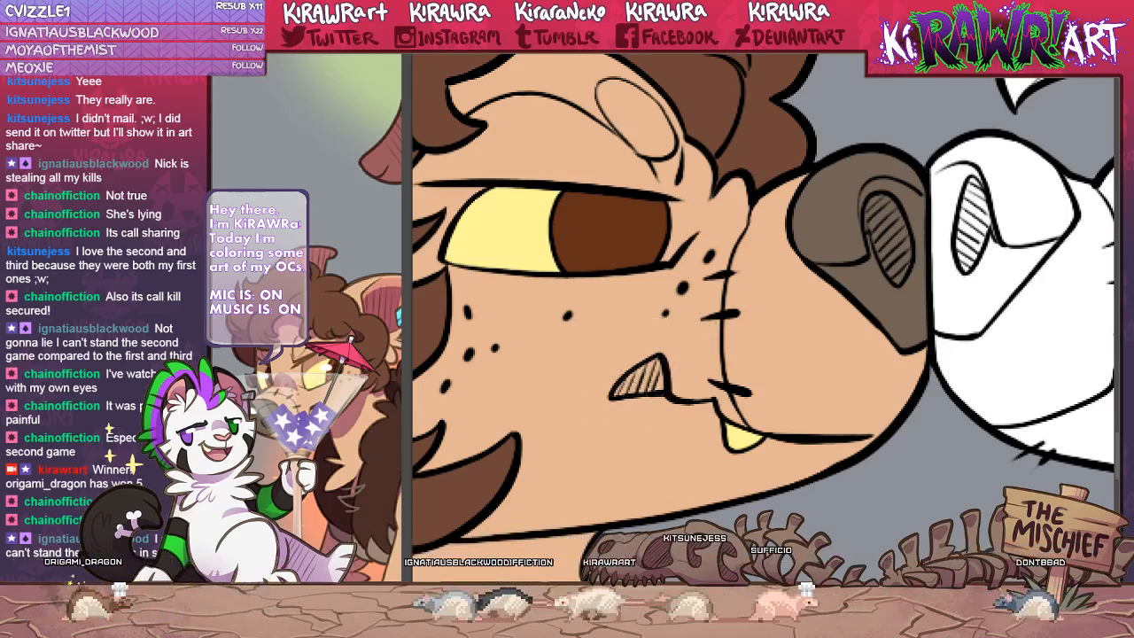
pyautogui.hotkey('ctrl', 'd')
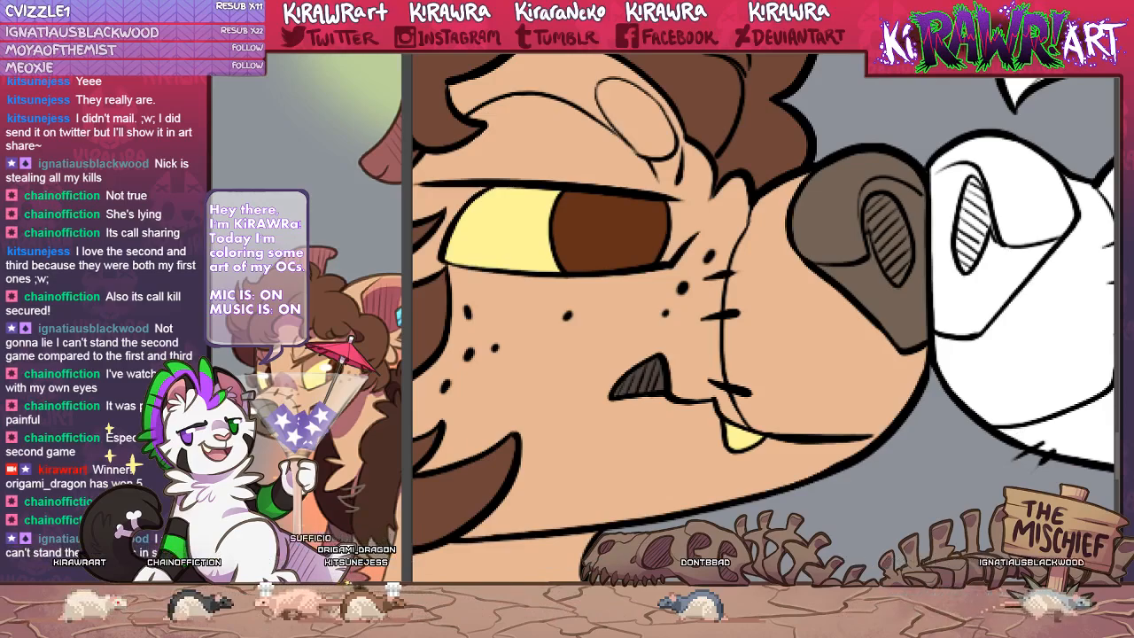
# Detail the curly-haired character's iris with lighter orange-brown streaks around a dark brown pupil.
pyautogui.moveTo(680, 393); pyautogui.dragTo(691, 430)
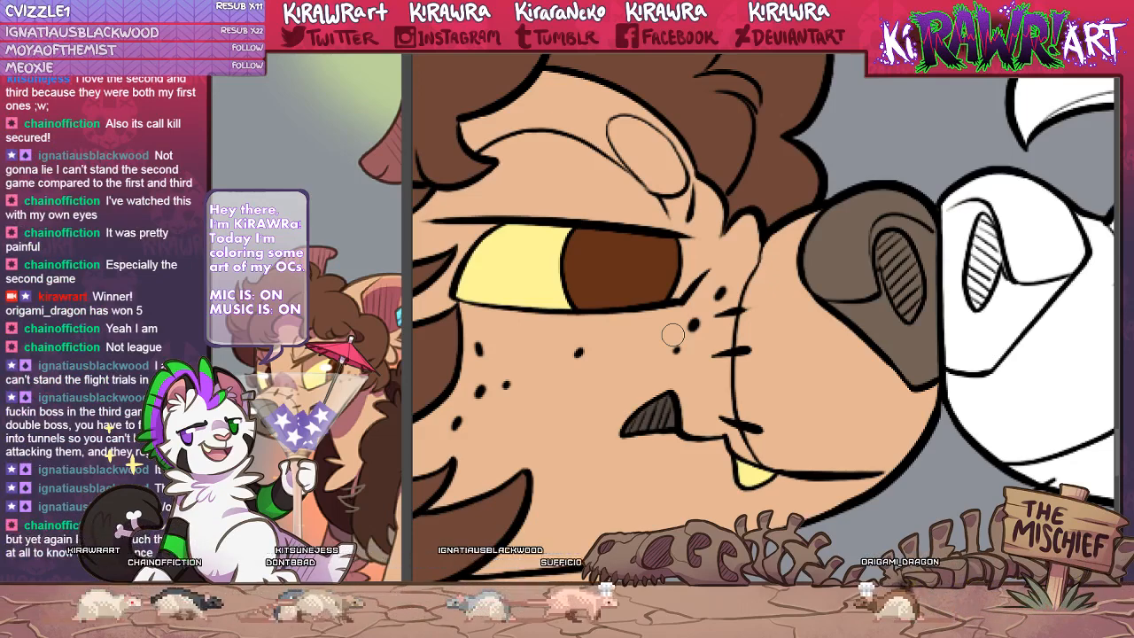
pyautogui.moveTo(586, 236); pyautogui.dragTo(592, 300)
pyautogui.hotkey('ctrl', 'z')
pyautogui.moveTo(587, 233); pyautogui.dragTo(590, 300)
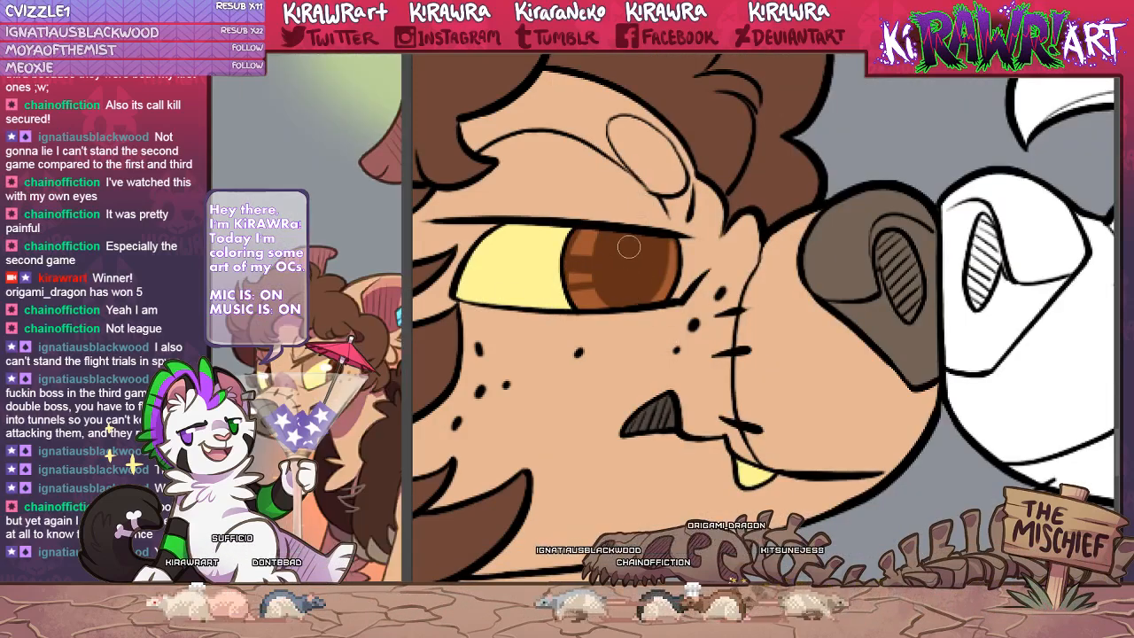
pyautogui.moveTo(629, 247)
pyautogui.mouseDown()
pyautogui.moveTo(645, 293)
pyautogui.moveTo(653, 244)
pyautogui.mouseUp()
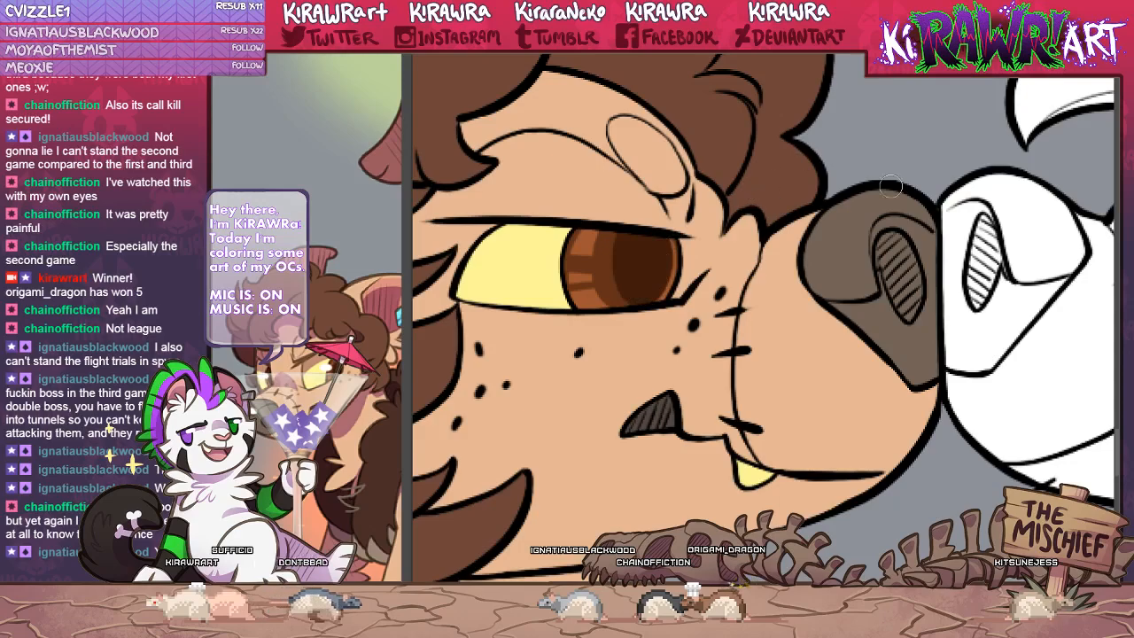
pyautogui.scroll(-5, 764, 310)
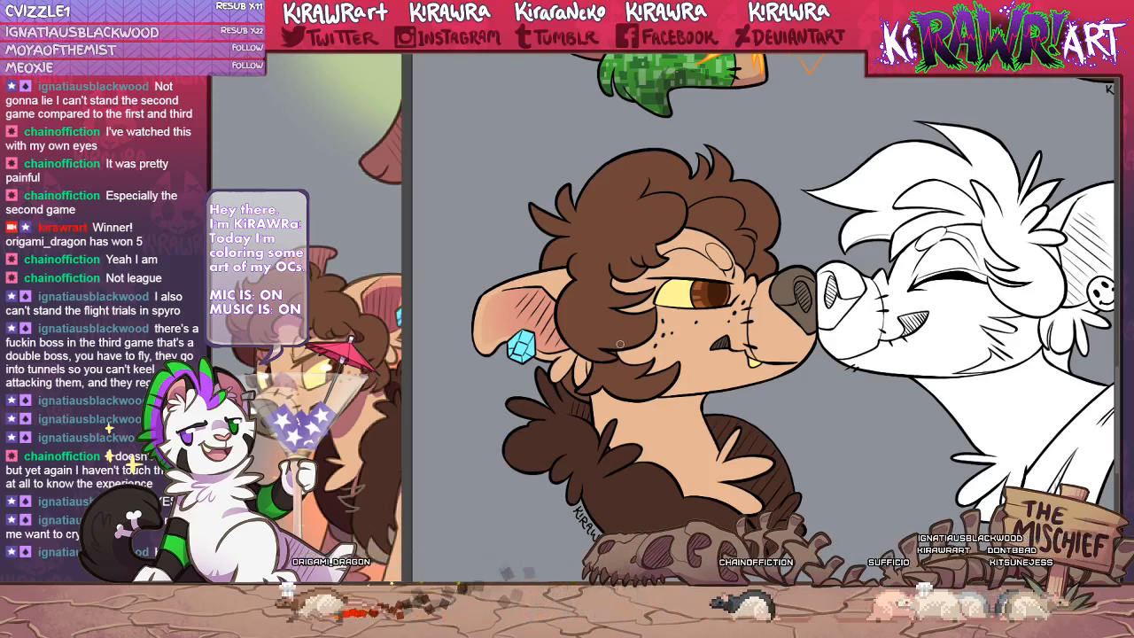
# Paint white highlights on the curly-haired character's eye and on the upper edge of the nose pad.
pyautogui.hotkey('ctrl', '+')
pyautogui.hotkey('ctrl', '+')
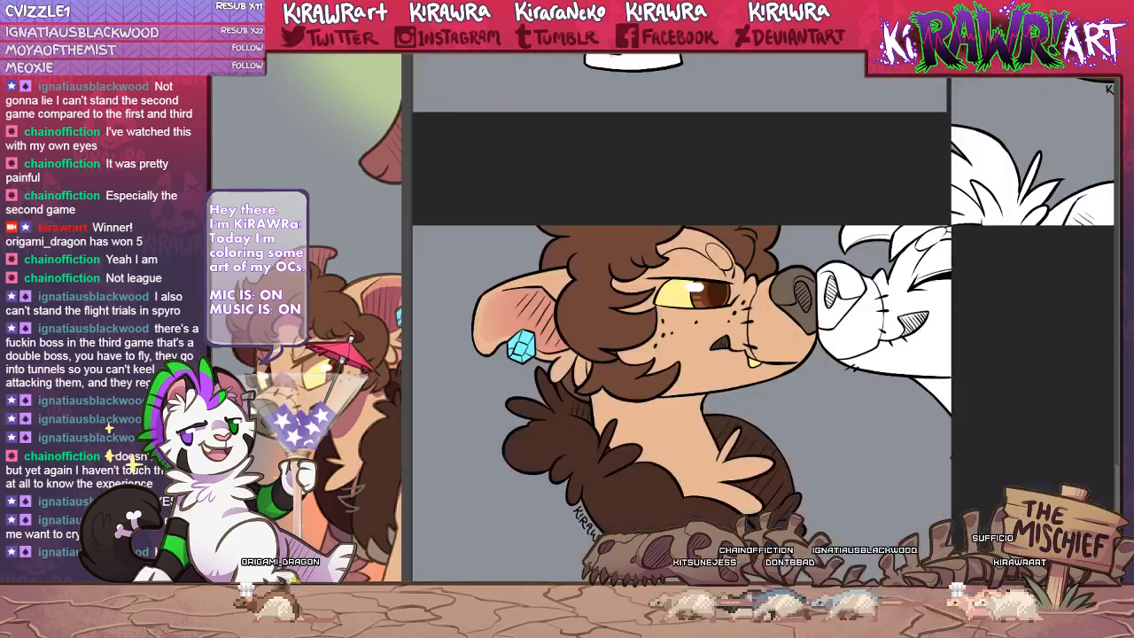
pyautogui.hotkey('ctrl', '-')
pyautogui.hotkey('ctrl', '-')
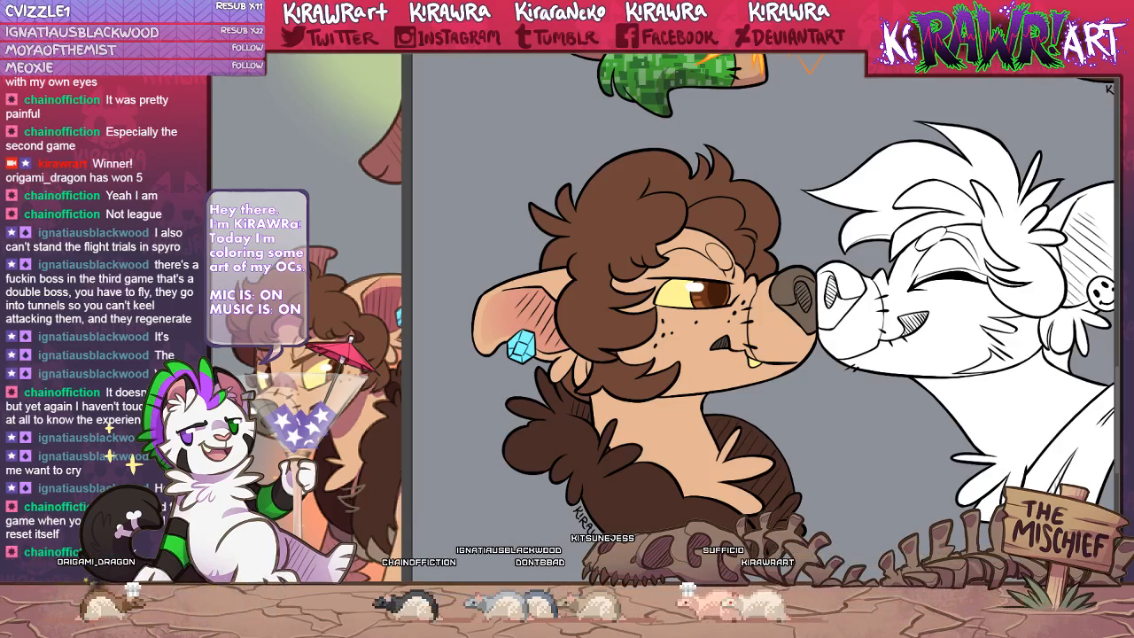
pyautogui.hotkey('ctrl', '+')
pyautogui.hotkey('ctrl', '+')
pyautogui.moveTo(615, 357); pyautogui.dragTo(803, 312)
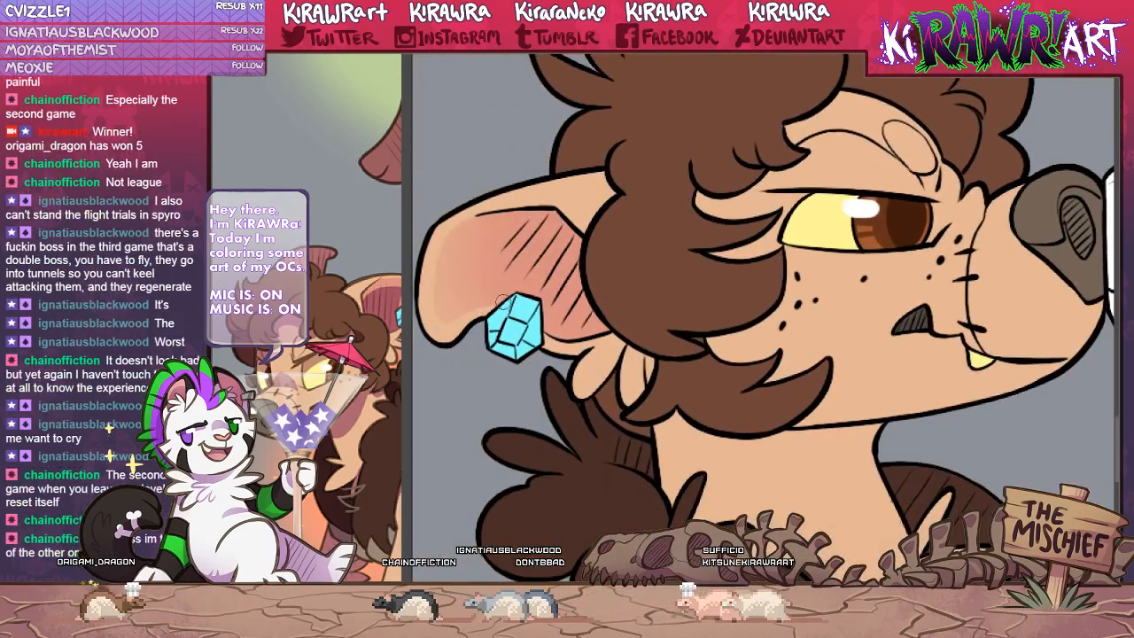
pyautogui.moveTo(678, 401); pyautogui.dragTo(394, 461)
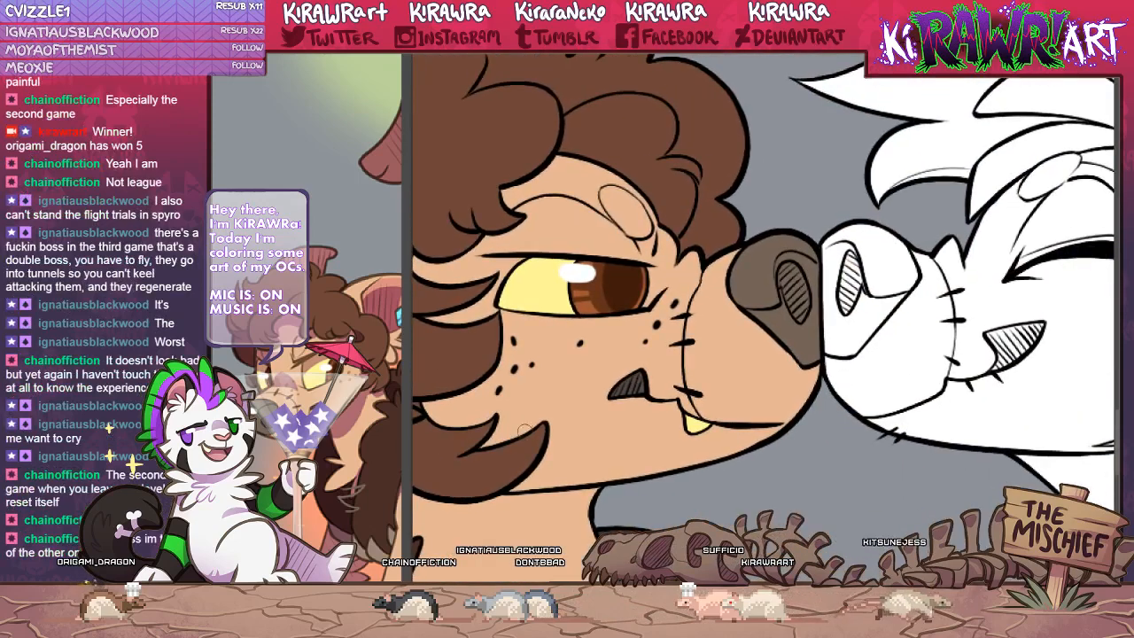
pyautogui.moveTo(798, 425)
pyautogui.mouseDown()
pyautogui.moveTo(567, 133)
pyautogui.moveTo(797, 425)
pyautogui.mouseUp()
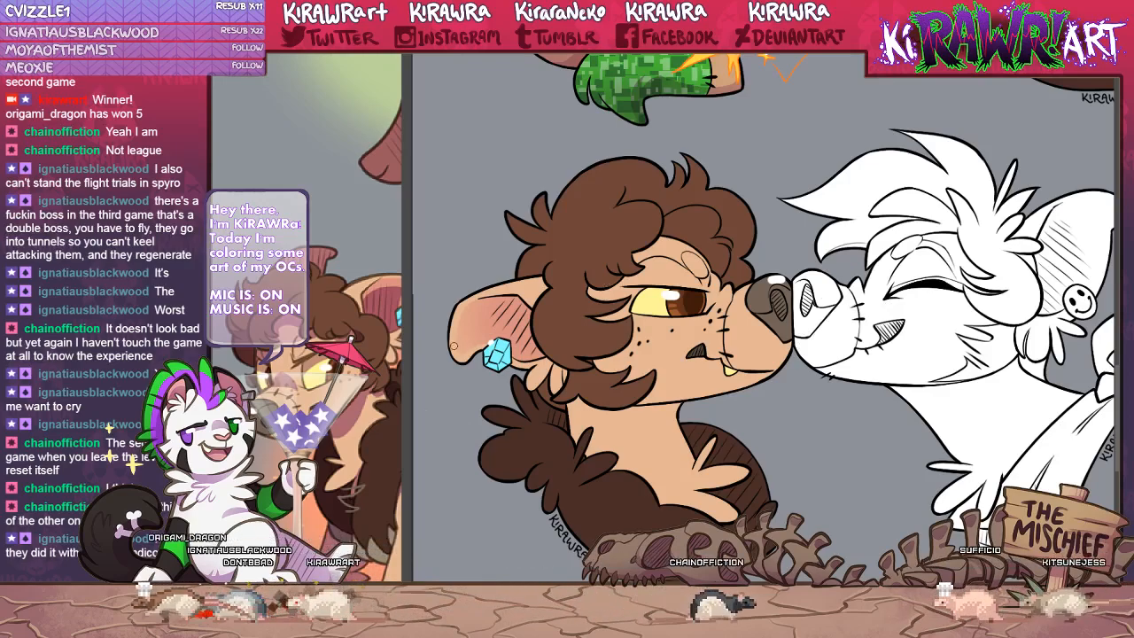
# Add a white sparkle with two thin crossing streaks at the edge of the curly-haired character's gem earring.
pyautogui.moveTo(455, 346); pyautogui.dragTo(532, 317)
pyautogui.hotkey('ctrl', '+')
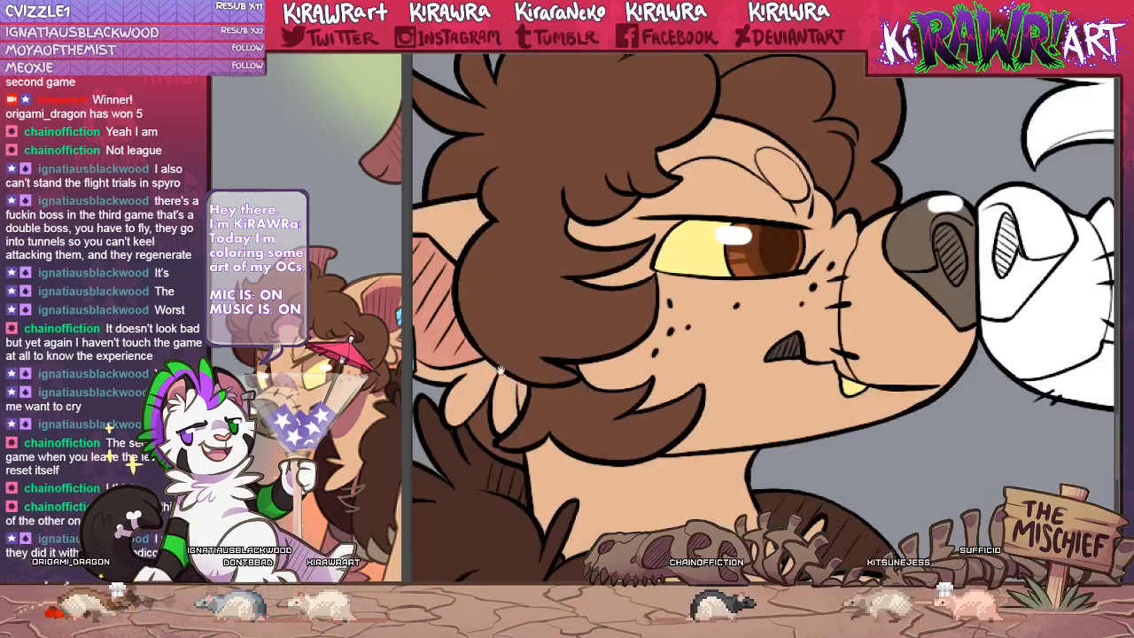
pyautogui.moveTo(500, 370); pyautogui.dragTo(687, 373)
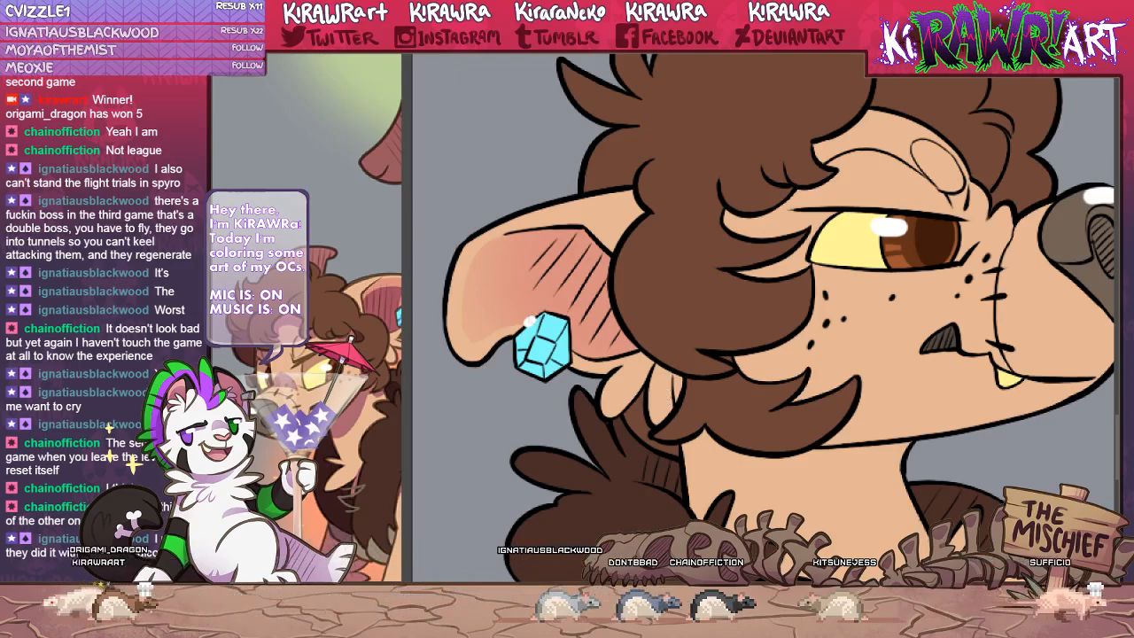
pyautogui.moveTo(501, 282); pyautogui.dragTo(565, 369)
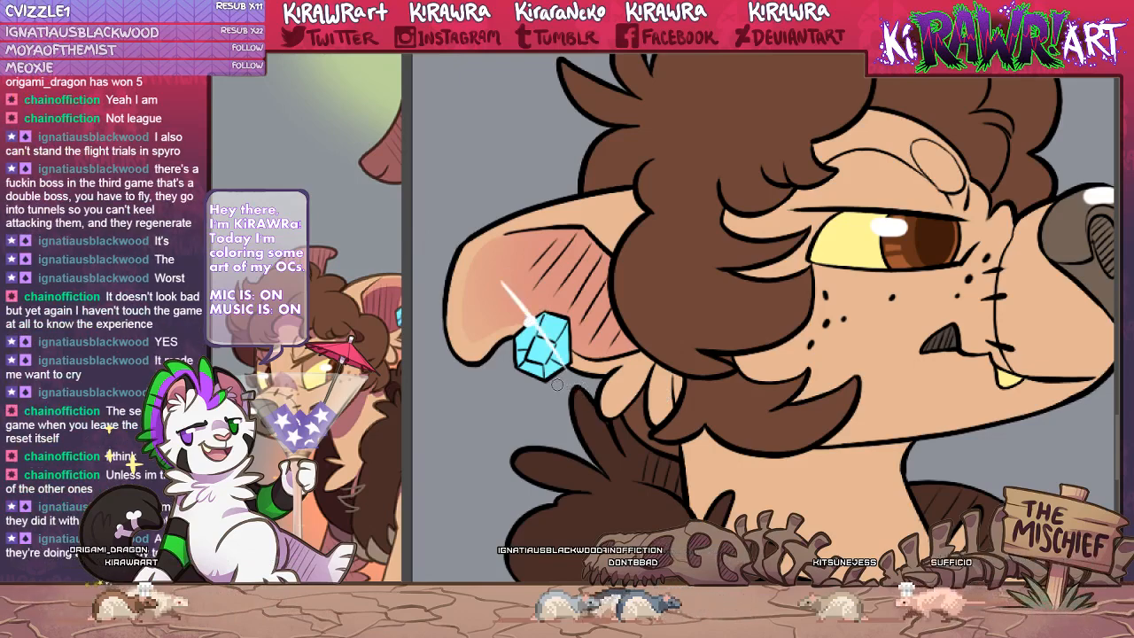
pyautogui.hotkey('ctrl', 'z')
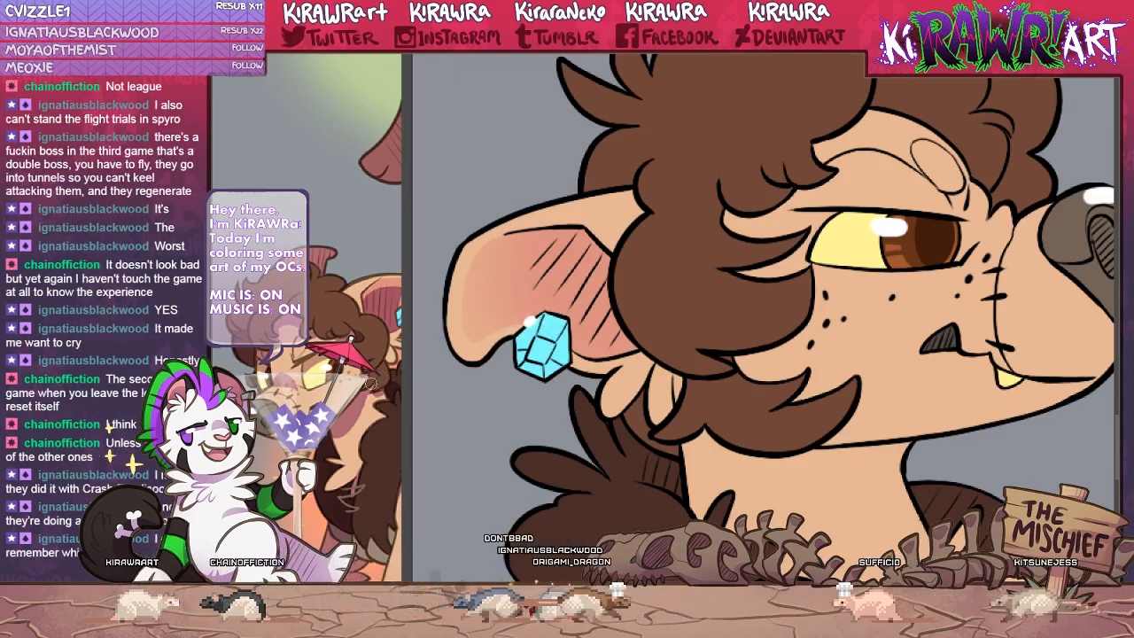
pyautogui.moveTo(471, 336); pyautogui.dragTo(568, 306)
pyautogui.moveTo(500, 290); pyautogui.dragTo(547, 338)
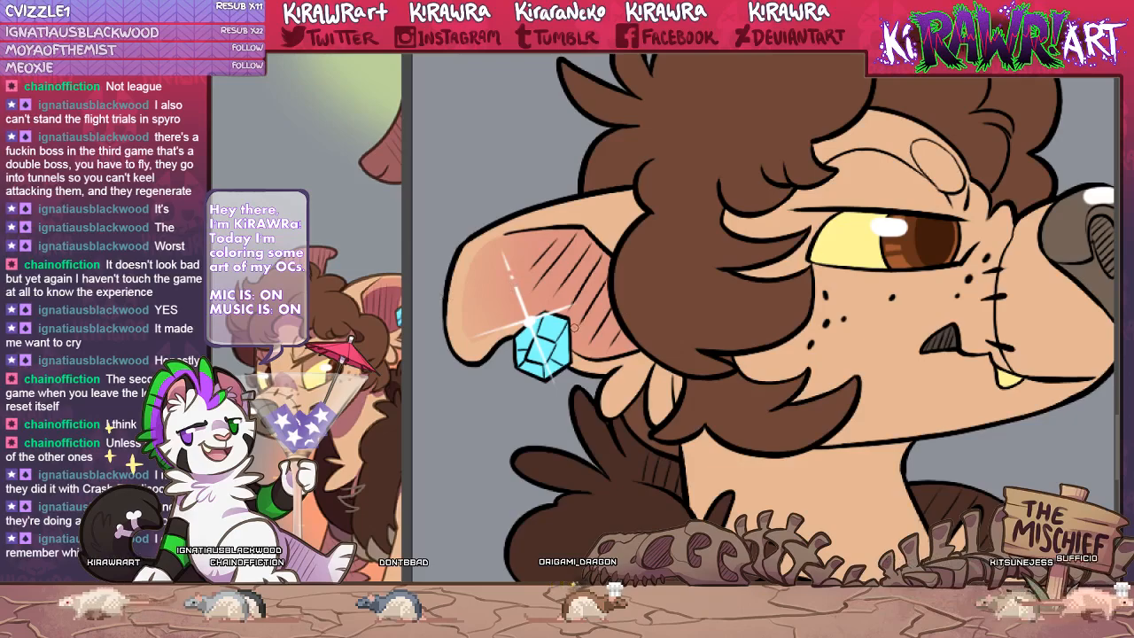
pyautogui.moveTo(746, 311); pyautogui.dragTo(721, 301)
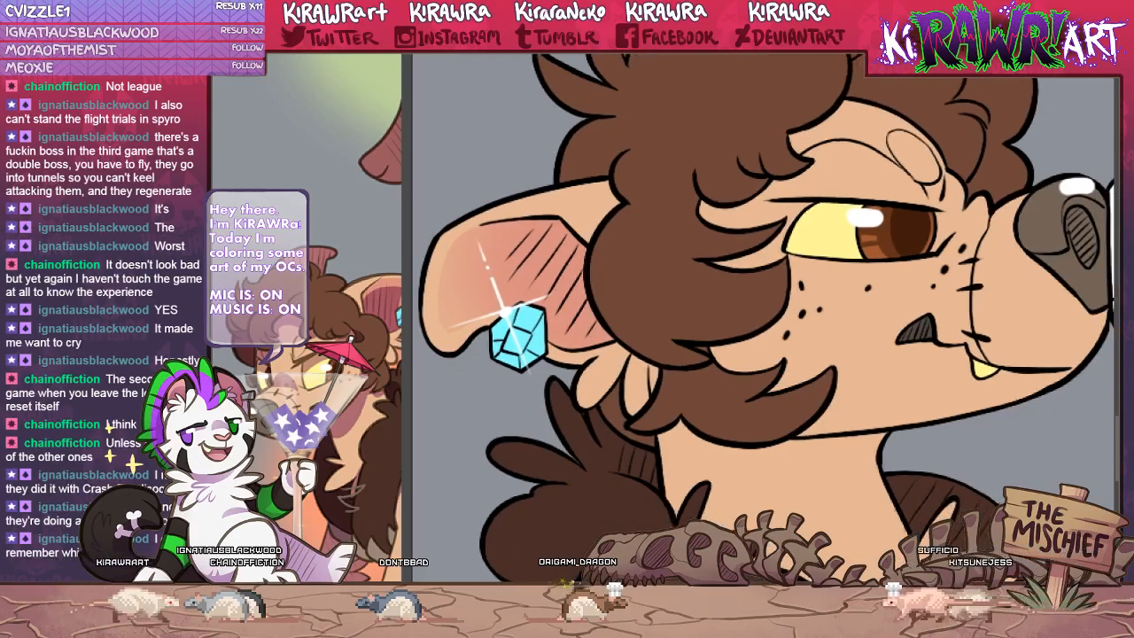
pyautogui.hotkey('ctrl', '-')
pyautogui.moveTo(945, 225); pyautogui.dragTo(814, 216)
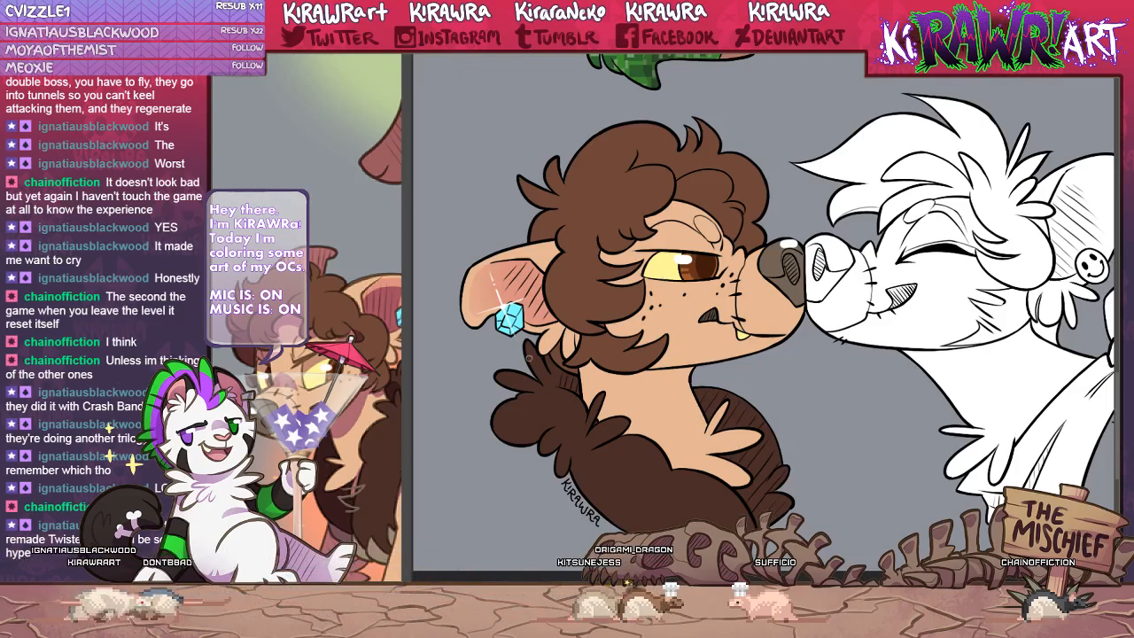
pyautogui.moveTo(720, 381); pyautogui.dragTo(695, 409)
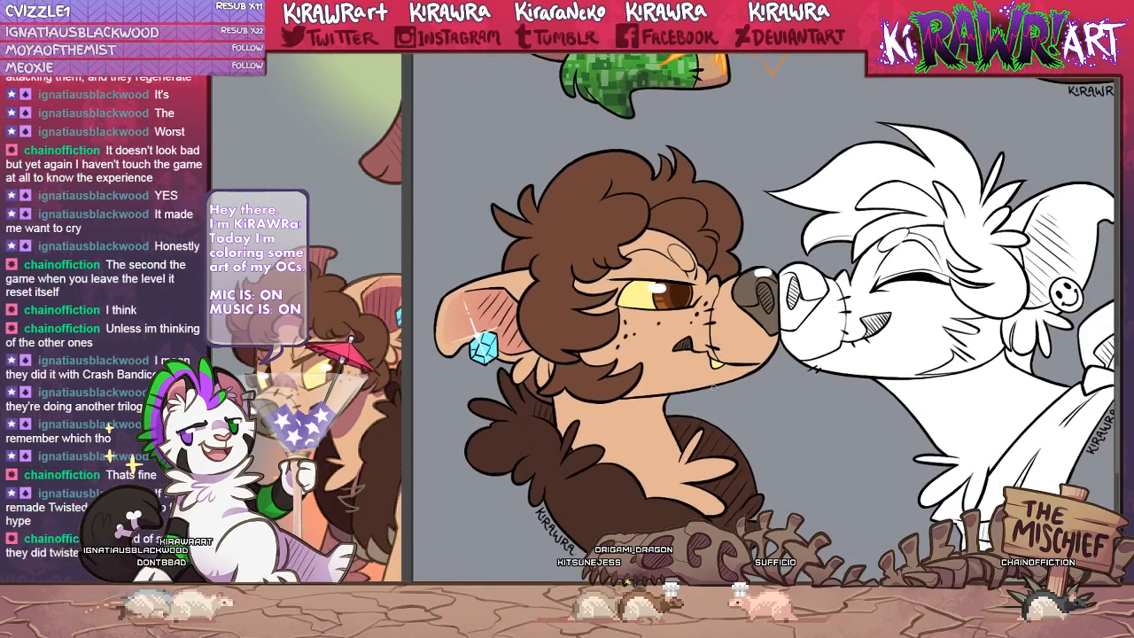
pyautogui.moveTo(720, 381); pyautogui.dragTo(634, 441)
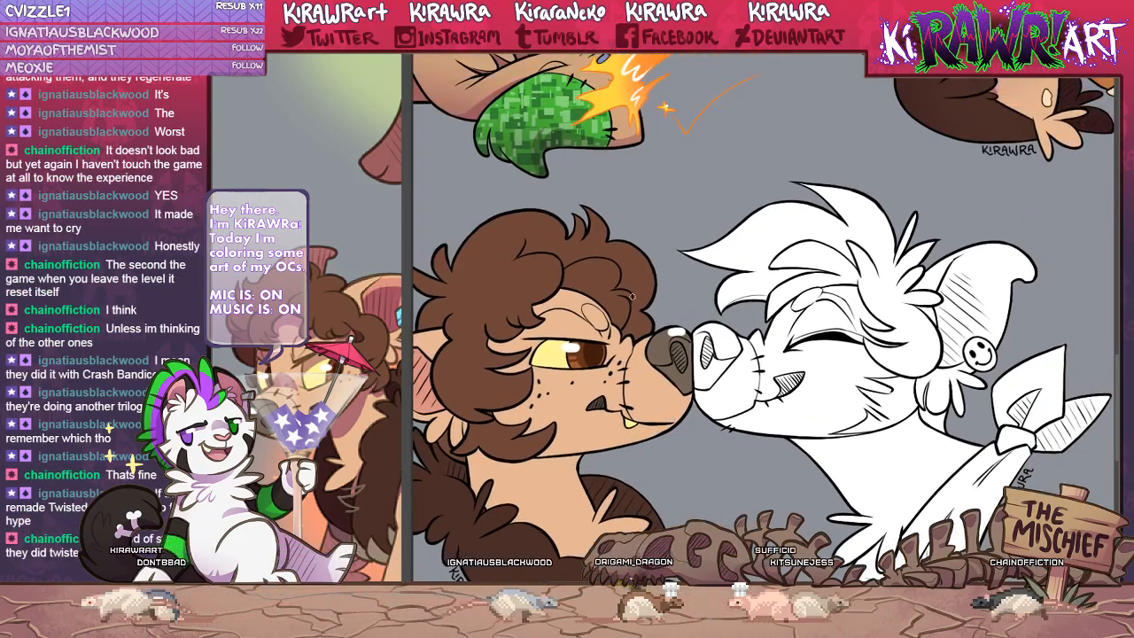
pyautogui.moveTo(671, 405); pyautogui.dragTo(722, 388)
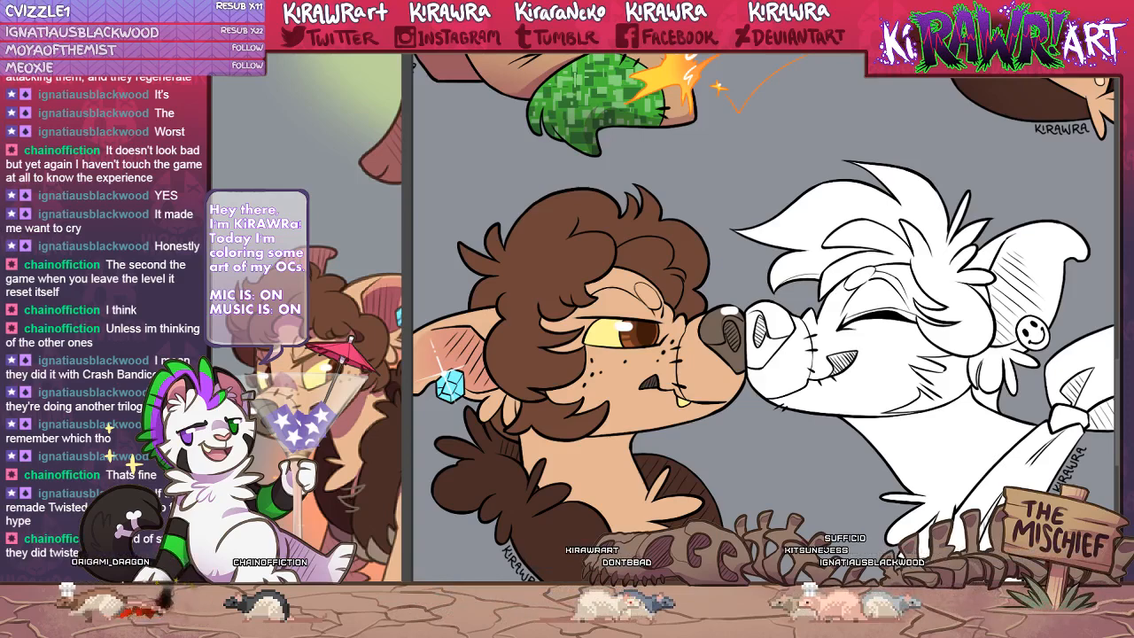
pyautogui.scroll(-2, 604, 411)
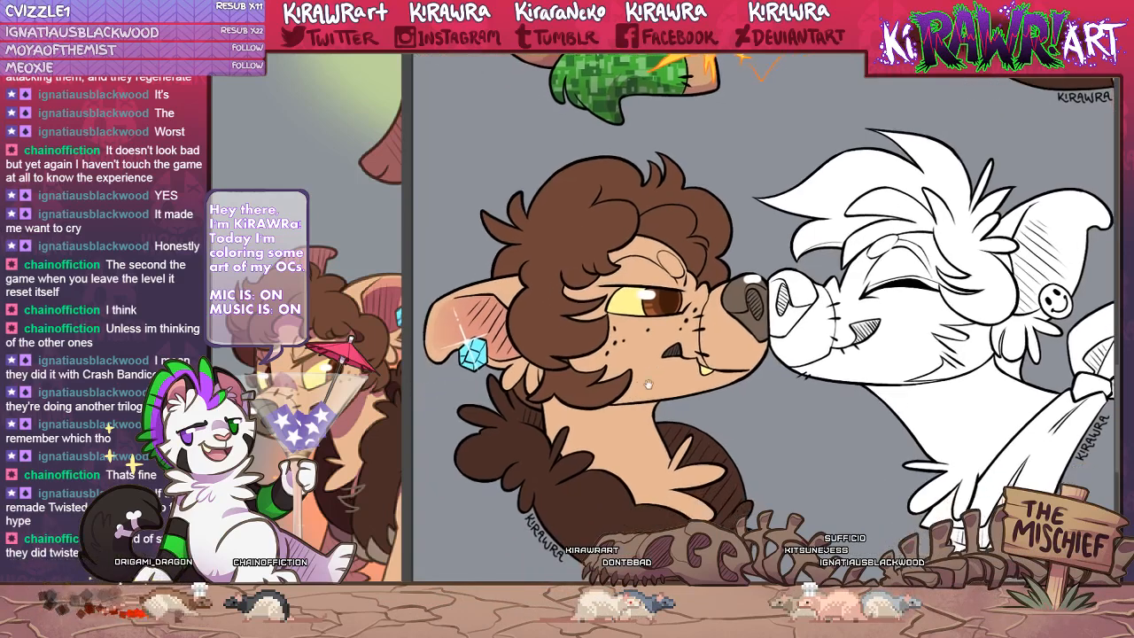
pyautogui.scroll(-1, 700, 416)
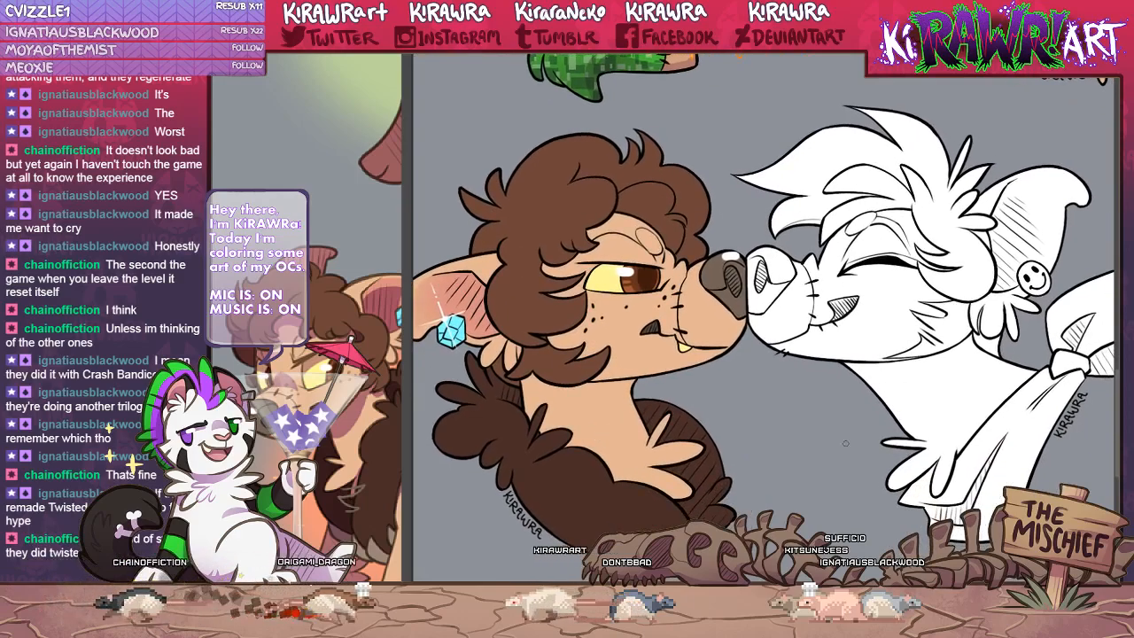
pyautogui.moveTo(755, 473); pyautogui.dragTo(671, 488)
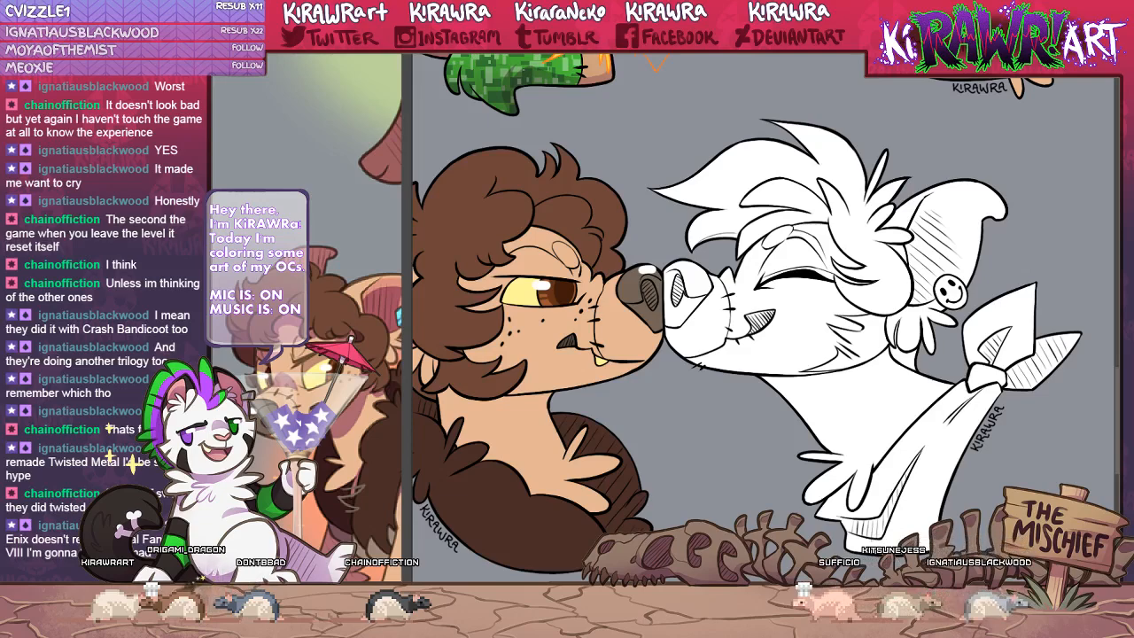
pyautogui.moveTo(762, 319); pyautogui.dragTo(748, 329)
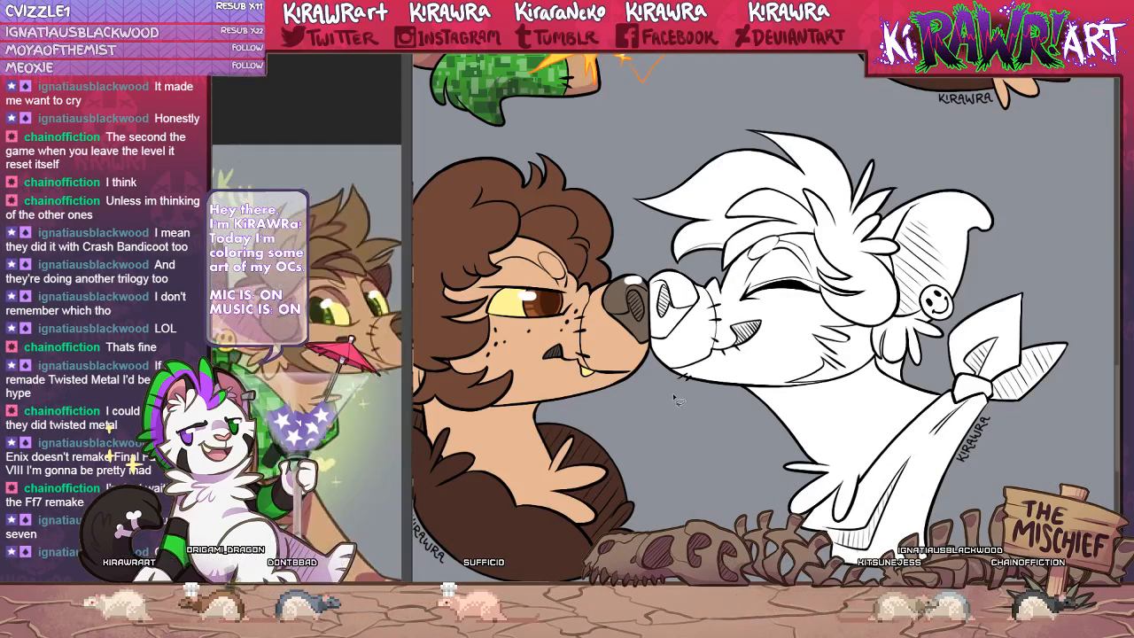
pyautogui.moveTo(675, 320); pyautogui.dragTo(603, 356)
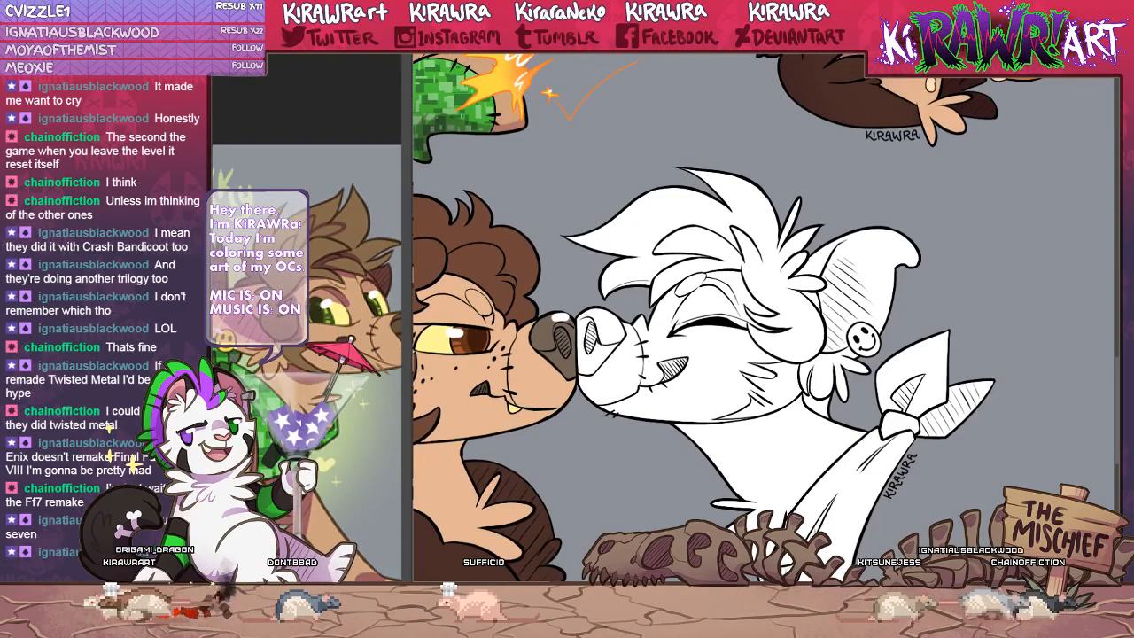
# Select the swept-up hair of the closed-eye character along the brow line and paint it medium brown.
pyautogui.hotkey('ctrl', '+')
pyautogui.hotkey('ctrl', '+')
pyautogui.hotkey('ctrl', '-')
pyautogui.moveTo(626, 310); pyautogui.dragTo(729, 348)
pyautogui.hotkey('ctrl', '+')
pyautogui.moveTo(574, 147)
pyautogui.mouseDown()
pyautogui.moveTo(452, 182)
pyautogui.moveTo(560, 337)
pyautogui.moveTo(697, 344)
pyautogui.mouseUp()
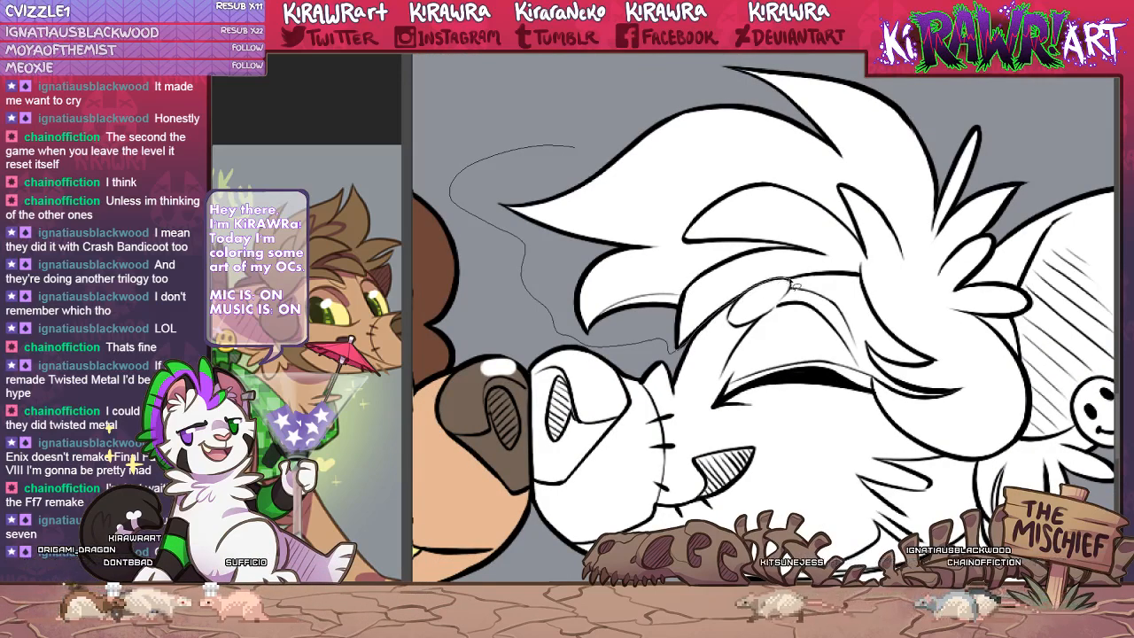
pyautogui.moveTo(879, 281)
pyautogui.mouseDown()
pyautogui.moveTo(934, 282)
pyautogui.moveTo(1001, 238)
pyautogui.moveTo(1046, 155)
pyautogui.moveTo(964, 79)
pyautogui.moveTo(556, 144)
pyautogui.mouseUp()
pyautogui.press('b')
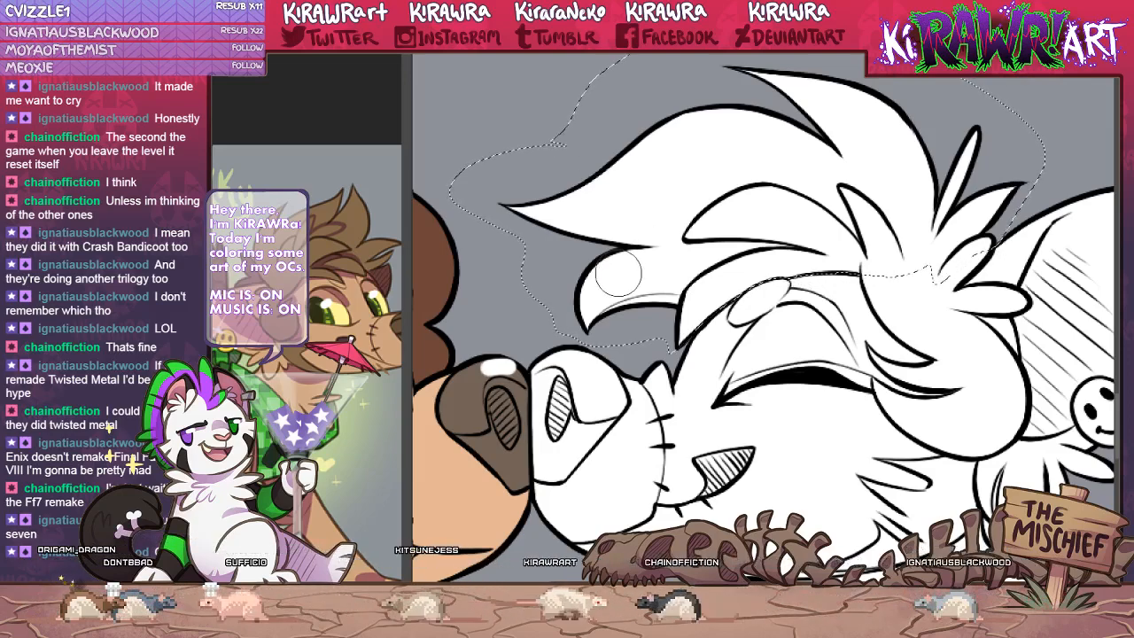
pyautogui.moveTo(537, 232)
pyautogui.mouseDown()
pyautogui.moveTo(585, 256)
pyautogui.moveTo(762, 257)
pyautogui.moveTo(1019, 160)
pyautogui.moveTo(620, 124)
pyautogui.moveTo(709, 151)
pyautogui.mouseUp()
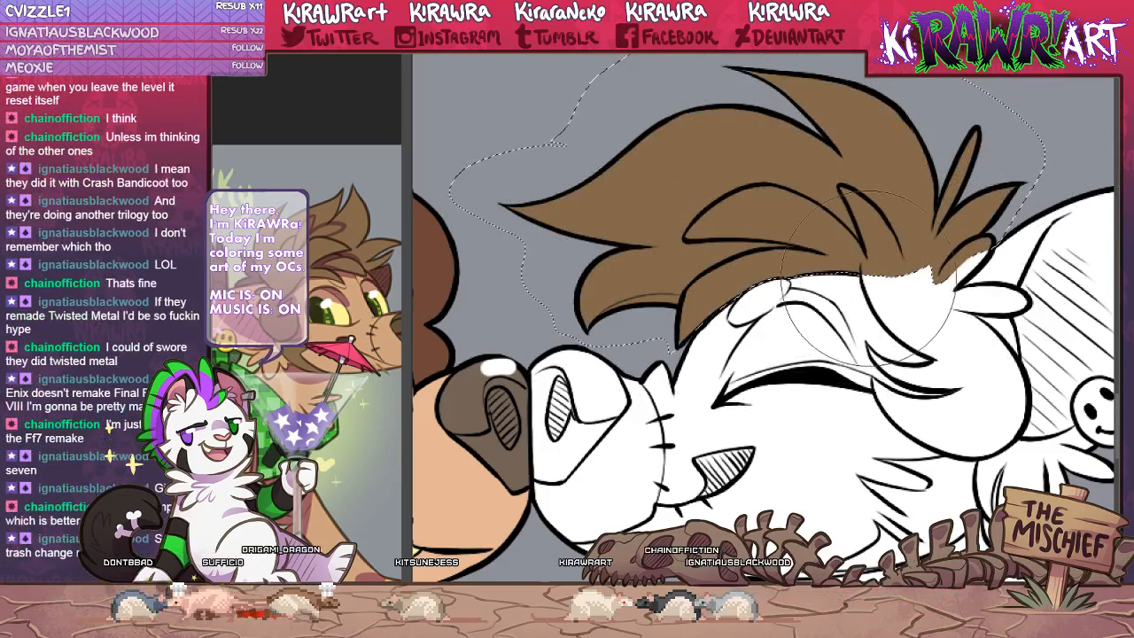
# Select the side hair and tufts in front of the closed-eye character's ear, paint them medium brown and clear the selection.
pyautogui.moveTo(760, 348)
pyautogui.mouseDown()
pyautogui.moveTo(516, 347)
pyautogui.moveTo(459, 324)
pyautogui.mouseUp()
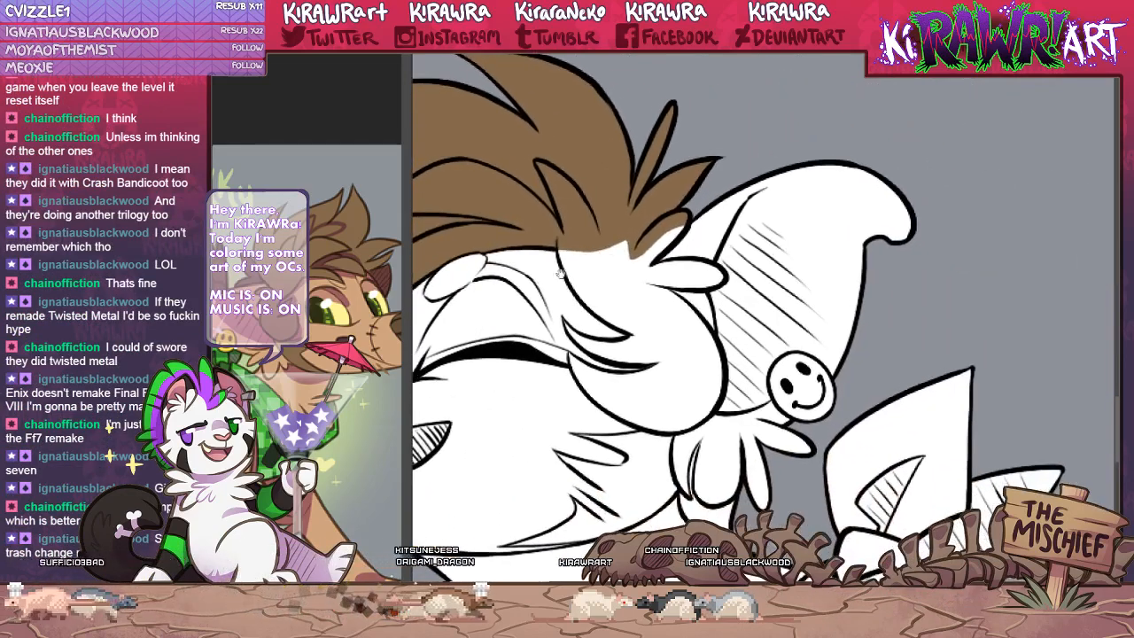
pyautogui.moveTo(691, 213)
pyautogui.mouseDown()
pyautogui.moveTo(575, 234)
pyautogui.moveTo(574, 284)
pyautogui.mouseUp()
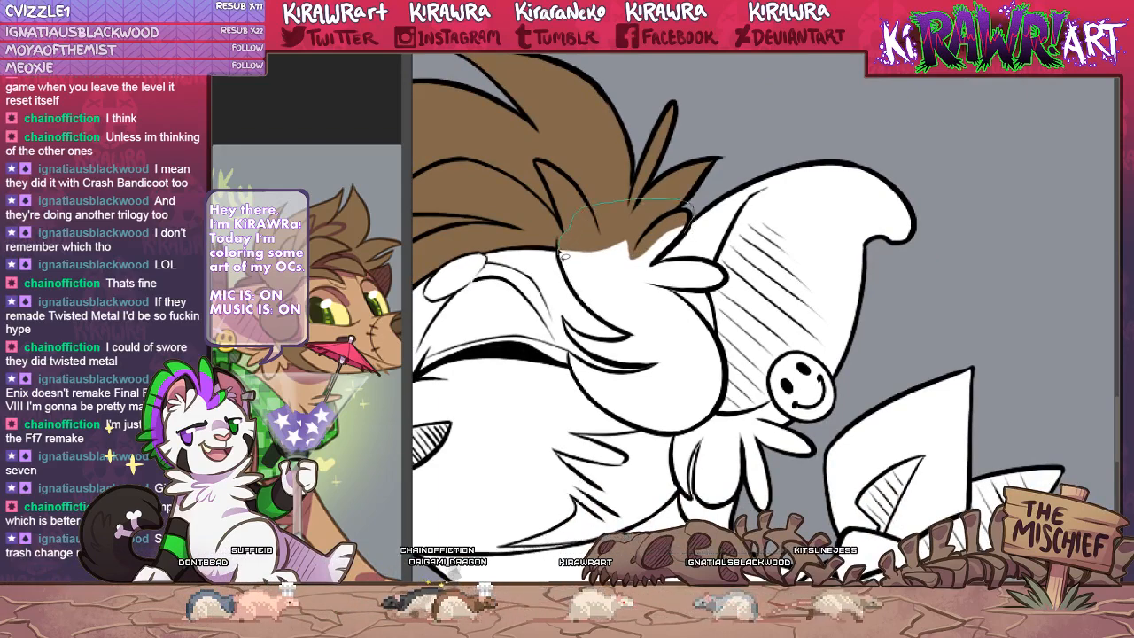
pyautogui.moveTo(565, 263)
pyautogui.mouseDown()
pyautogui.moveTo(594, 313)
pyautogui.moveTo(636, 343)
pyautogui.mouseUp()
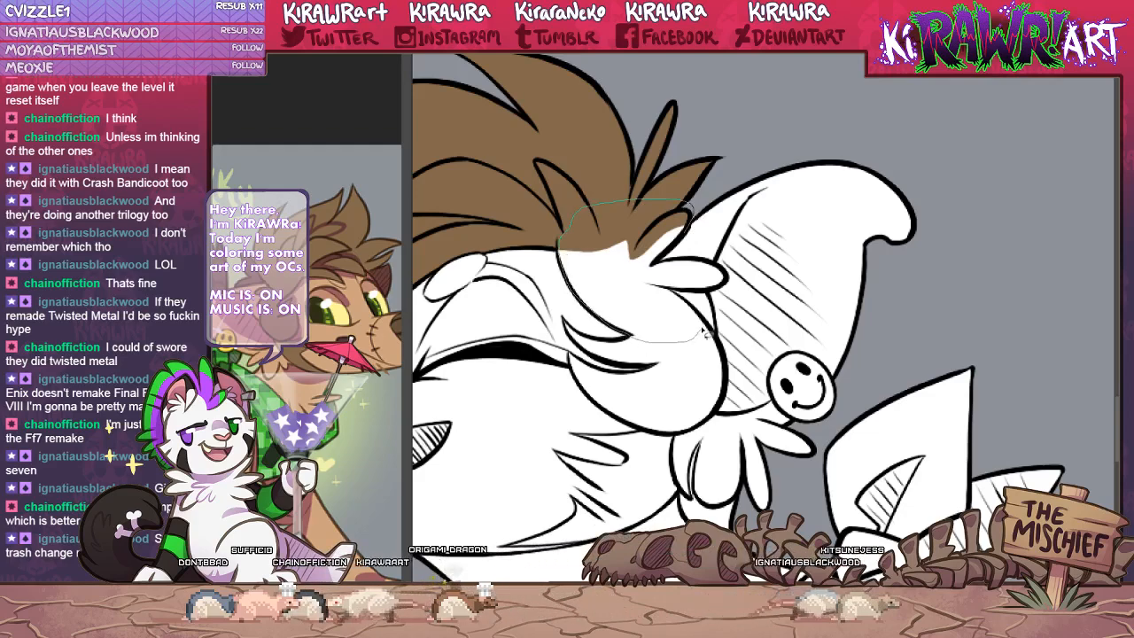
pyautogui.moveTo(706, 326)
pyautogui.mouseDown()
pyautogui.moveTo(671, 289)
pyautogui.moveTo(728, 289)
pyautogui.moveTo(676, 241)
pyautogui.moveTo(692, 213)
pyautogui.mouseUp()
pyautogui.press('b')
pyautogui.moveTo(654, 258); pyautogui.dragTo(666, 333)
pyautogui.hotkey('ctrl', 'd')
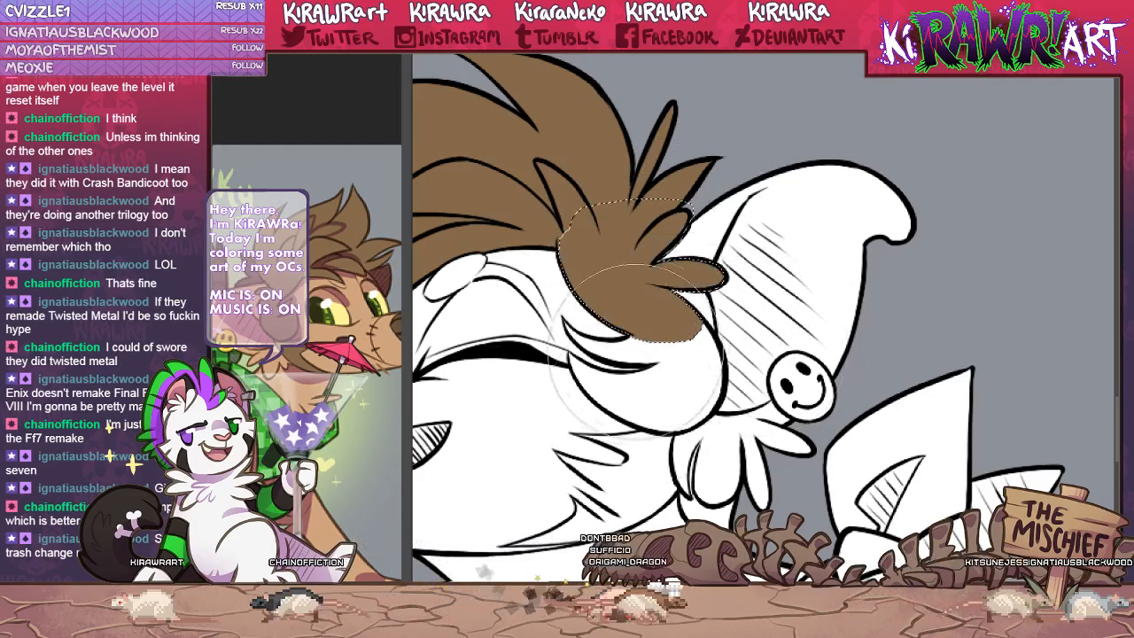
# Select the rounded lower hair lock beside the closed-eye character's cheek, fill it medium brown and clear the selection.
pyautogui.press('l')
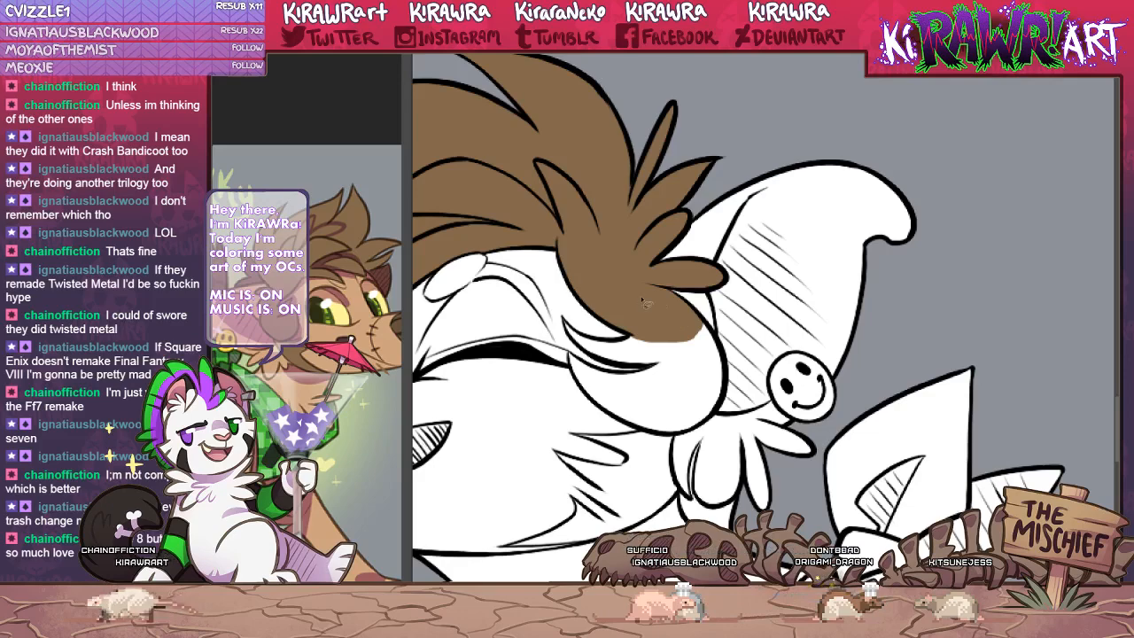
pyautogui.moveTo(629, 415); pyautogui.dragTo(650, 388)
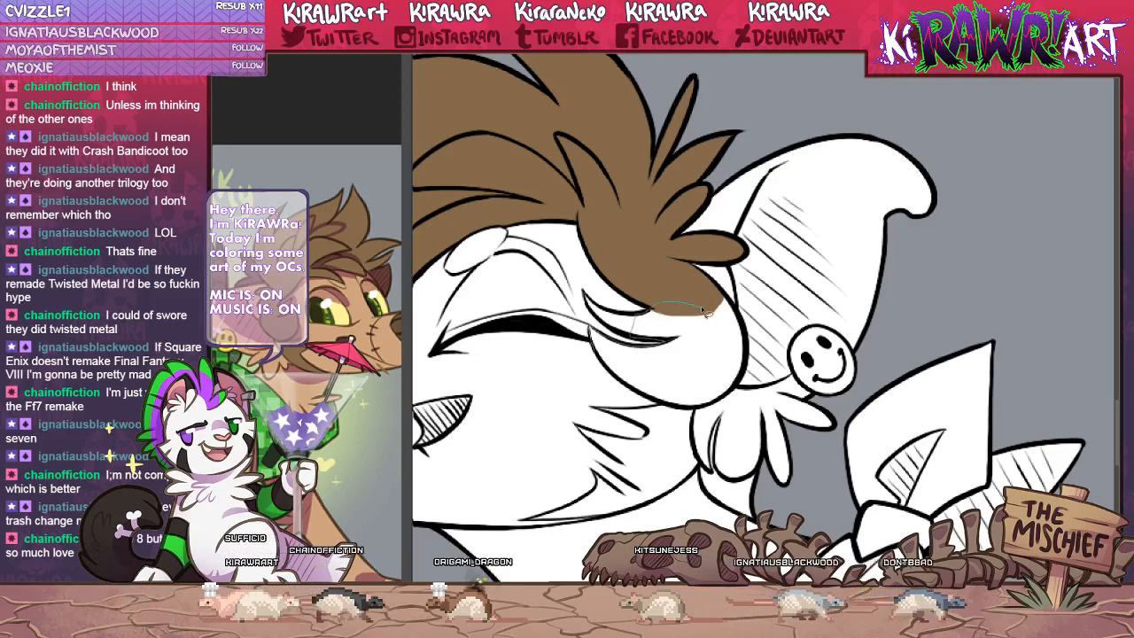
pyautogui.moveTo(633, 340)
pyautogui.mouseDown()
pyautogui.moveTo(720, 297)
pyautogui.moveTo(740, 330)
pyautogui.moveTo(743, 378)
pyautogui.mouseUp()
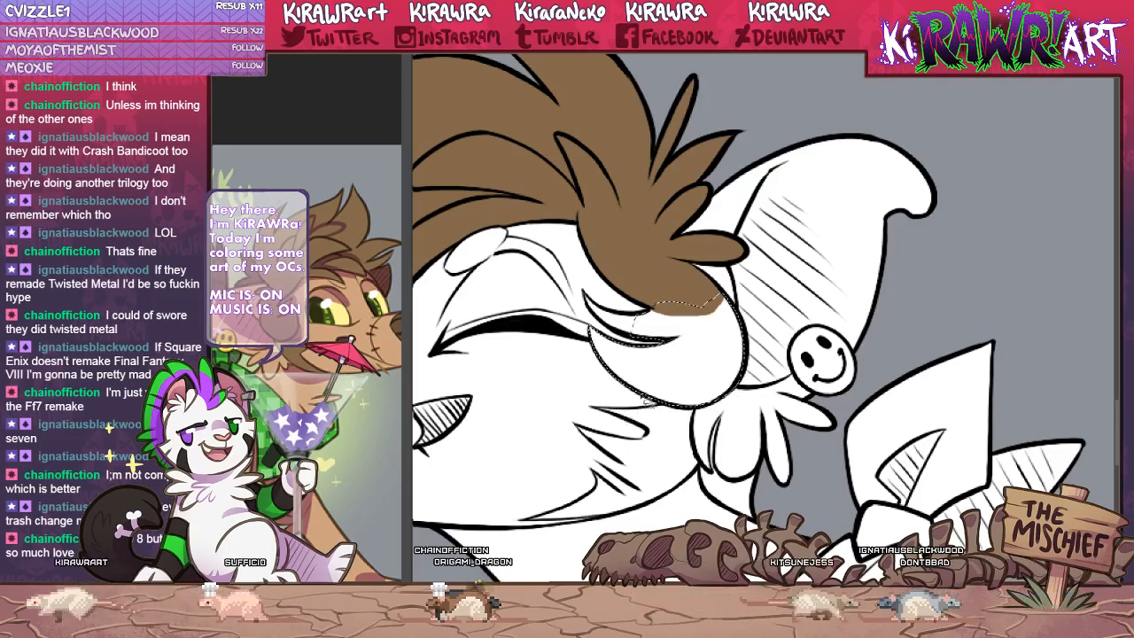
pyautogui.moveTo(695, 354); pyautogui.dragTo(584, 379)
pyautogui.hotkey('ctrl', 'd')
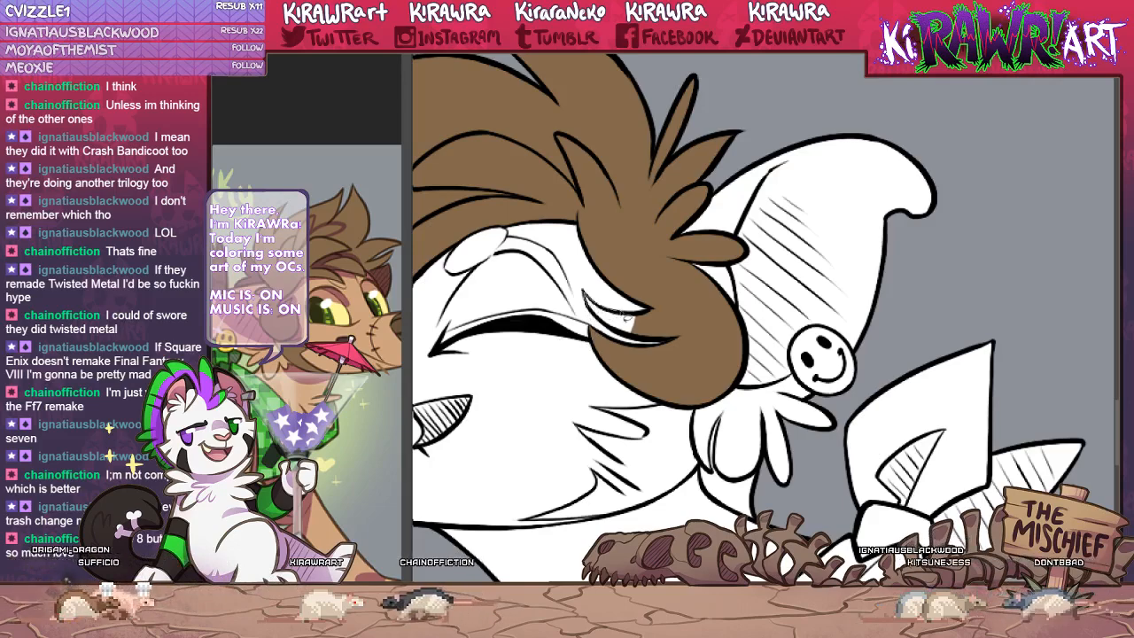
# Fill the thin pointed hair strands next to the closed eye with the same brown and clear the selection.
pyautogui.moveTo(645, 343)
pyautogui.mouseDown()
pyautogui.moveTo(604, 328)
pyautogui.moveTo(584, 297)
pyautogui.moveTo(656, 335)
pyautogui.mouseUp()
pyautogui.press('b')
pyautogui.hotkey('ctrl', 'd')
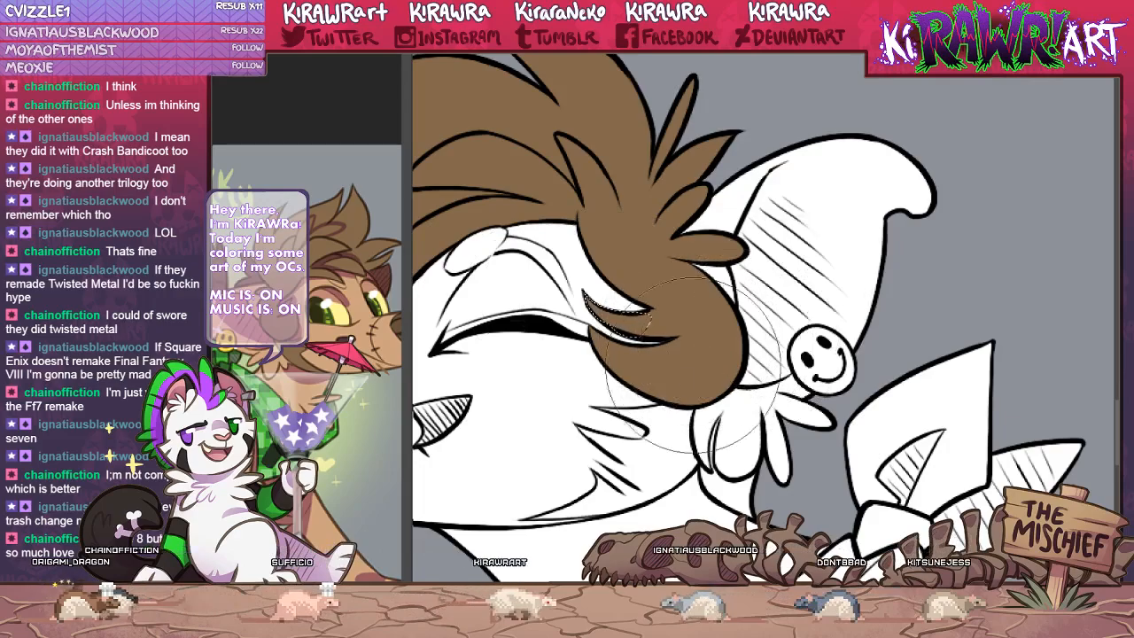
# Fill the back-of-neck patch below the closed-eye character's ear tuft and the narrow sliver inside the tuft with brown.
pyautogui.moveTo(761, 449); pyautogui.dragTo(743, 375)
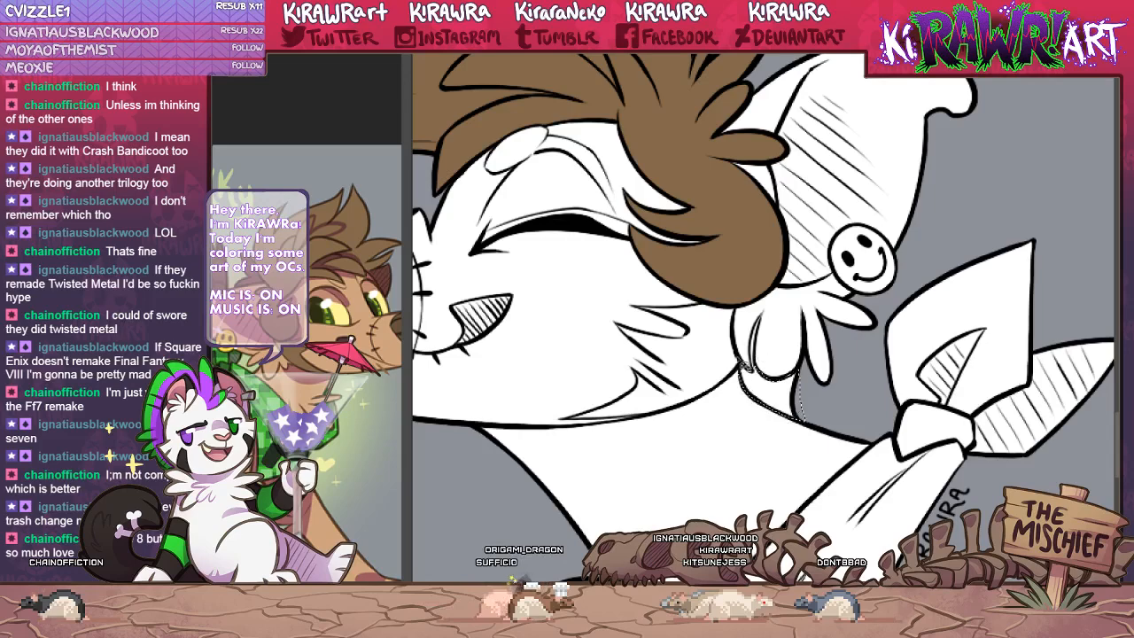
pyautogui.moveTo(764, 379); pyautogui.dragTo(810, 411)
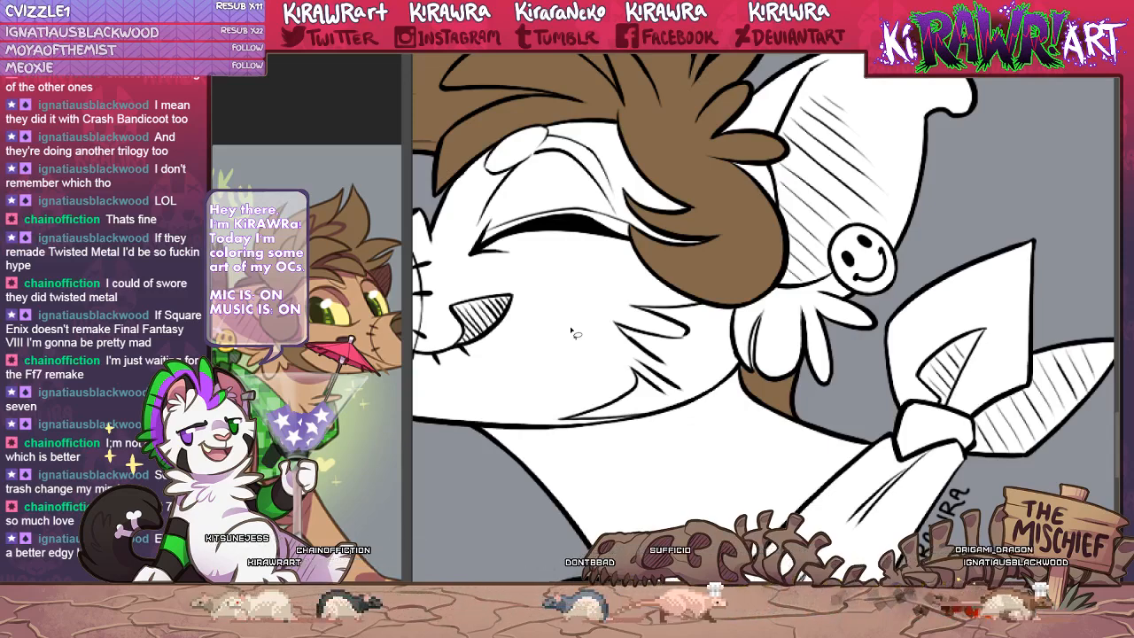
pyautogui.hotkey('ctrl', '+')
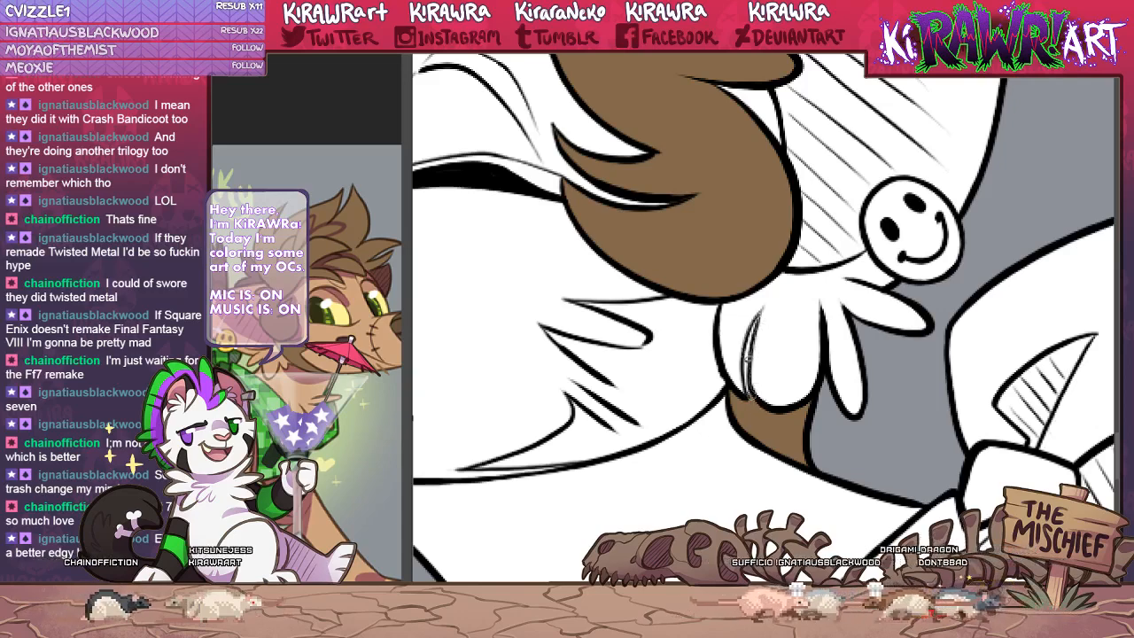
pyautogui.click(748, 384)
pyautogui.press('b')
pyautogui.click(733, 378)
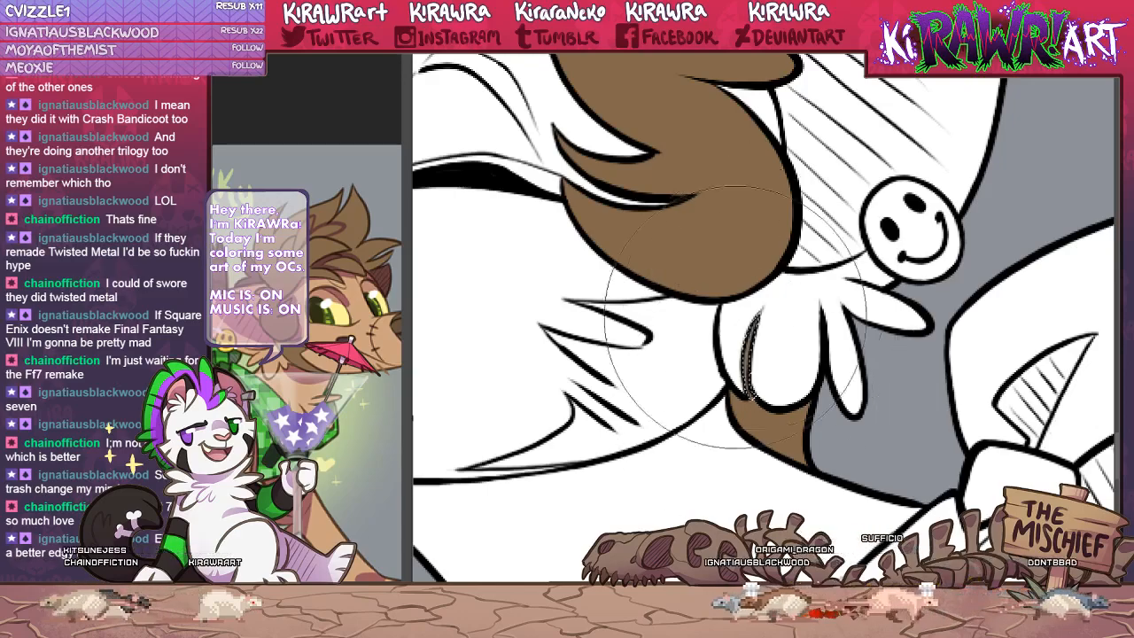
pyautogui.hotkey('ctrl', 'd')
pyautogui.press('w')
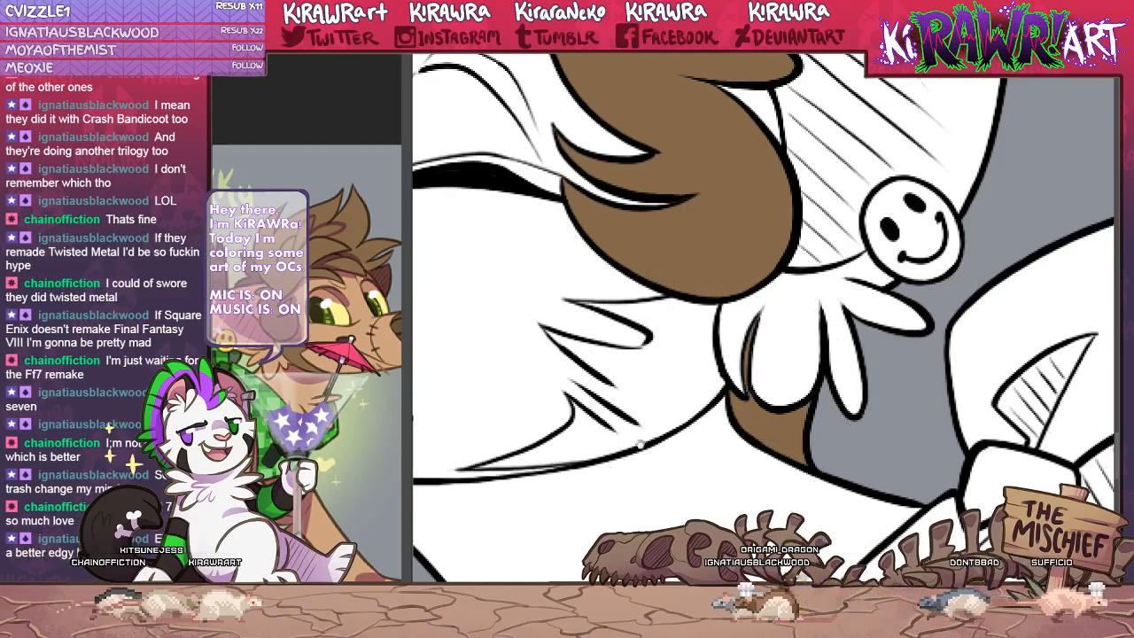
# Select the rear edge of the closed-eye character's jaw, from the hair lock to the chin point, and paint it brown.
pyautogui.moveTo(619, 450); pyautogui.dragTo(769, 419)
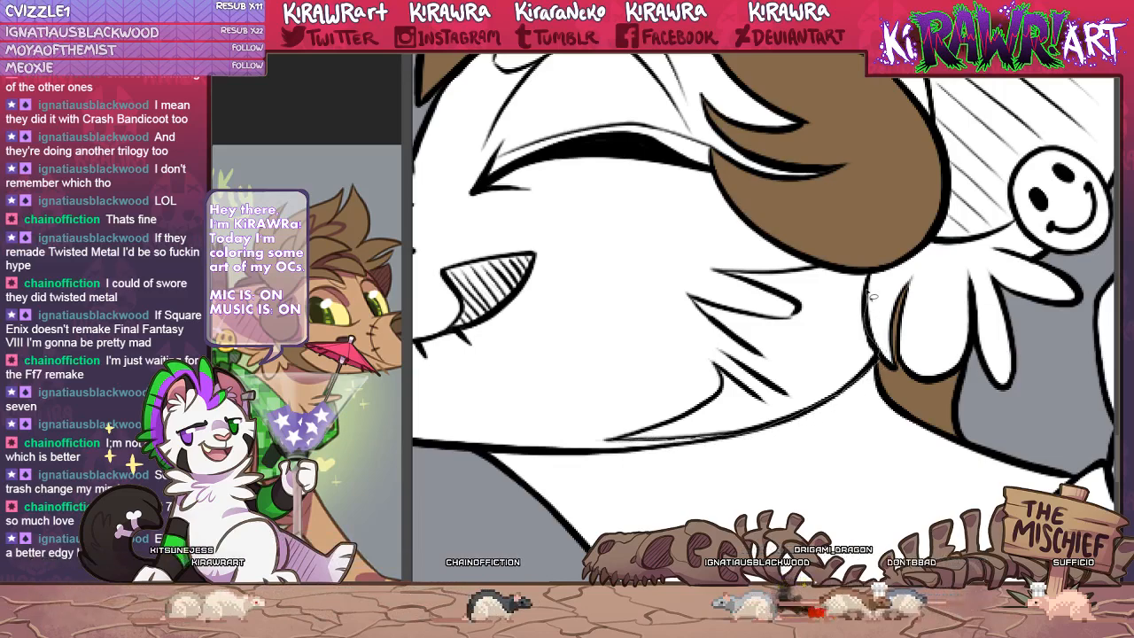
pyautogui.moveTo(846, 270)
pyautogui.mouseDown()
pyautogui.moveTo(805, 347)
pyautogui.moveTo(702, 414)
pyautogui.moveTo(620, 437)
pyautogui.mouseUp()
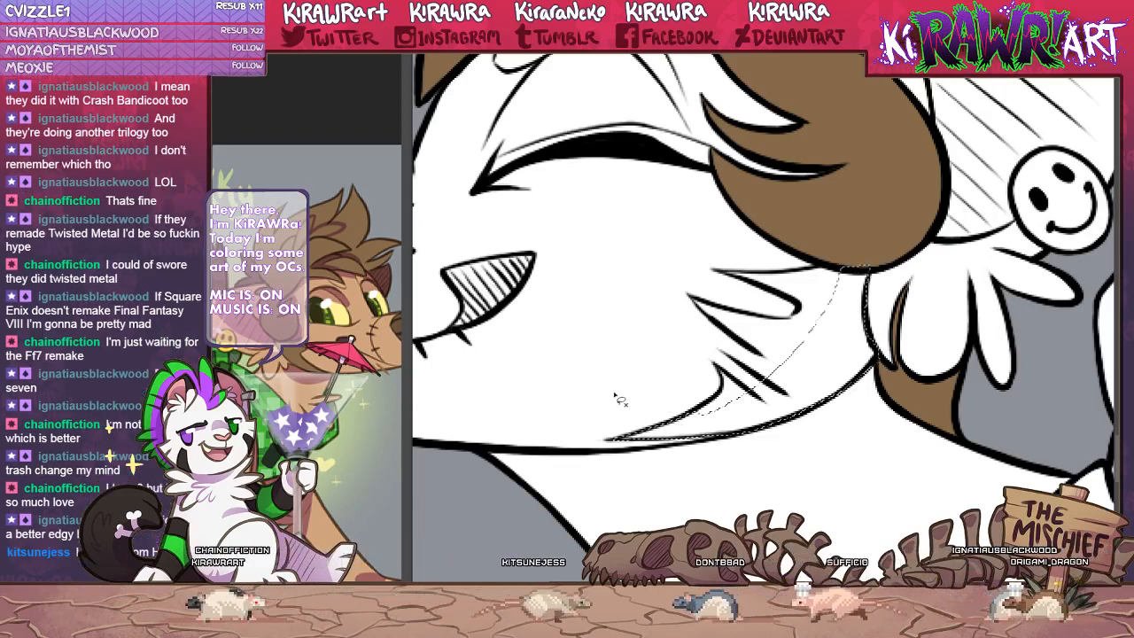
pyautogui.press('b')
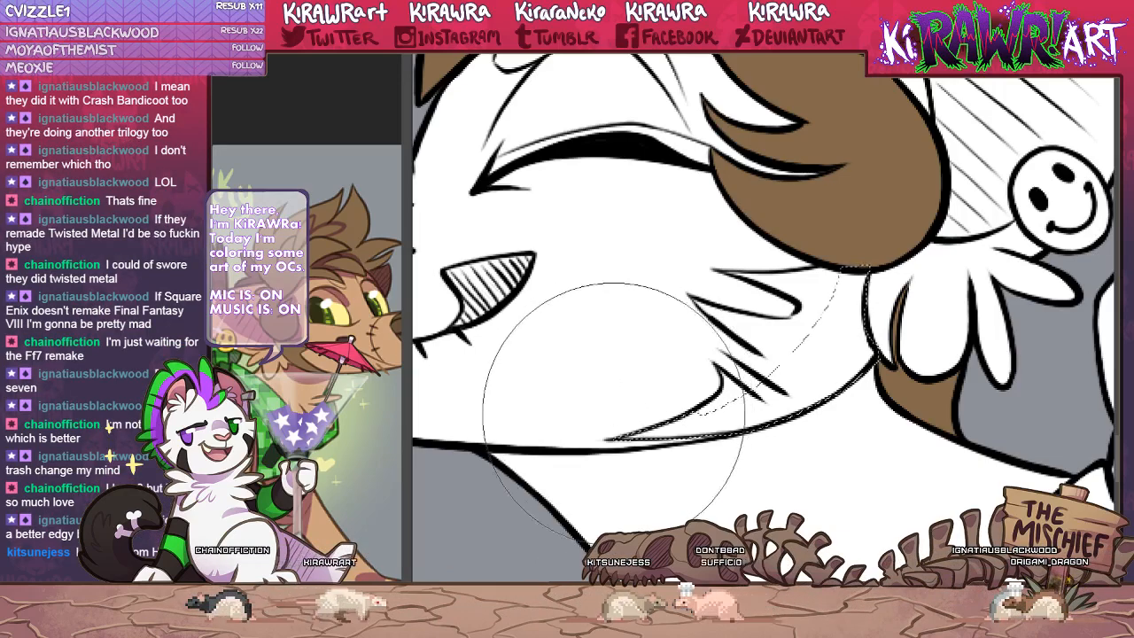
pyautogui.moveTo(709, 390); pyautogui.dragTo(841, 248)
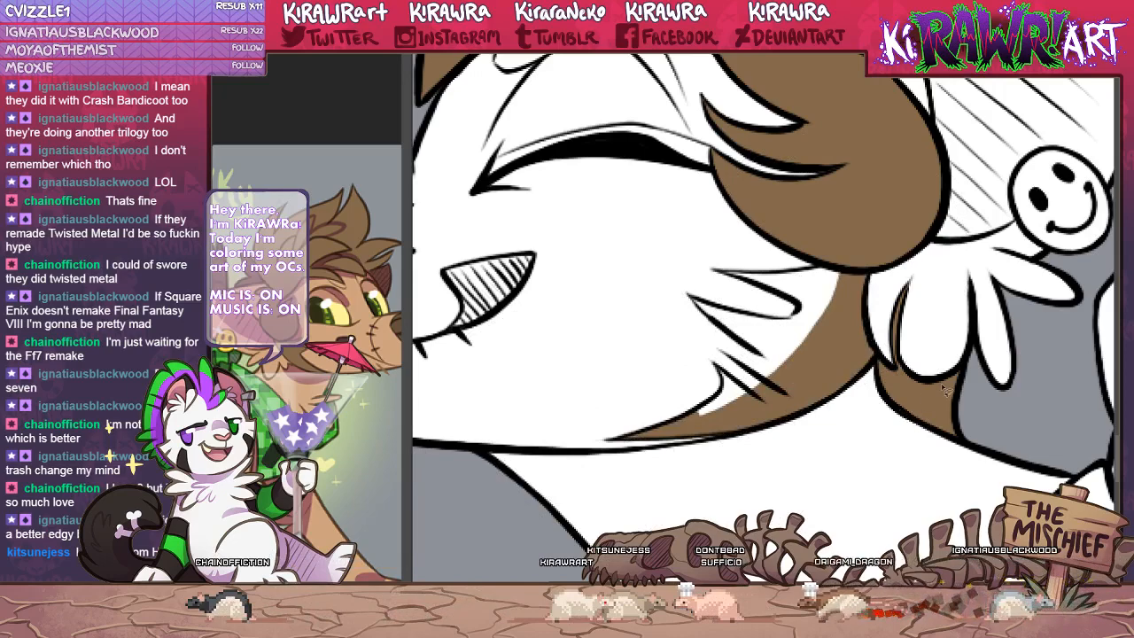
# Select the area inside the jagged cheek fur lines, paint it brown to join the jaw patch and clear the selection.
pyautogui.moveTo(771, 396)
pyautogui.mouseDown()
pyautogui.moveTo(705, 425)
pyautogui.moveTo(692, 417)
pyautogui.moveTo(727, 393)
pyautogui.moveTo(715, 363)
pyautogui.moveTo(773, 357)
pyautogui.moveTo(705, 306)
pyautogui.mouseUp()
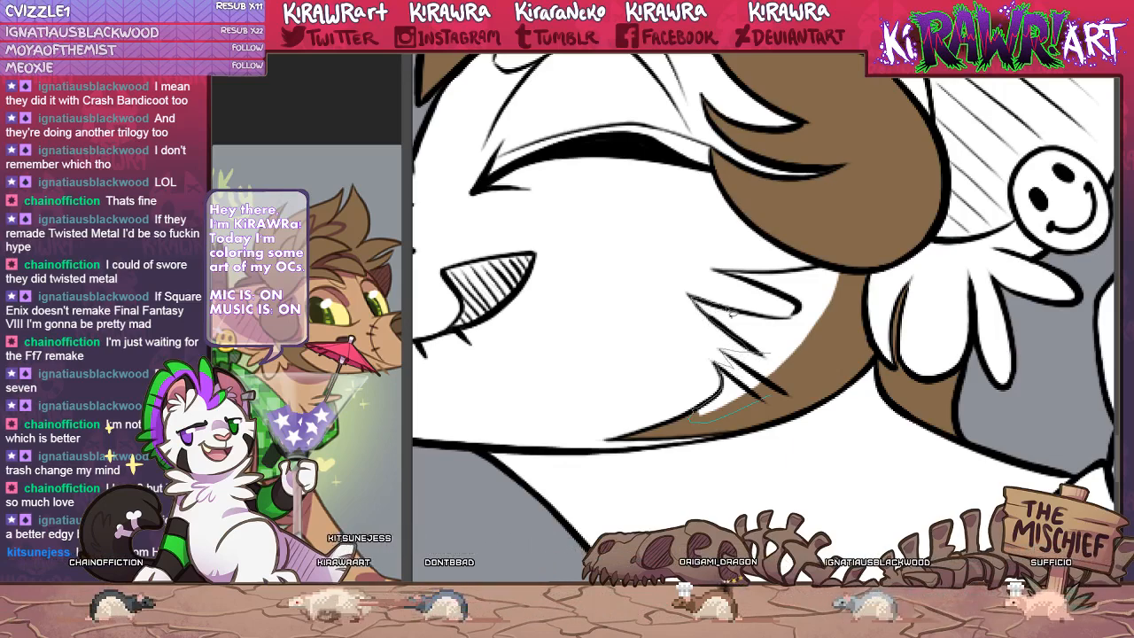
pyautogui.moveTo(777, 324); pyautogui.dragTo(796, 323)
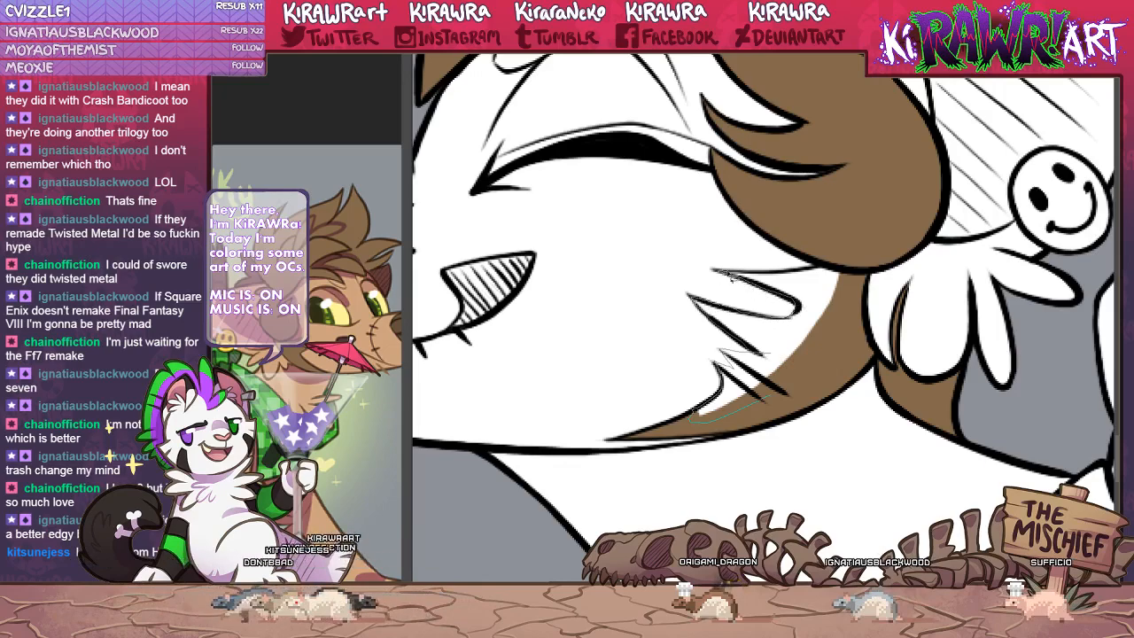
pyautogui.moveTo(788, 273)
pyautogui.mouseDown()
pyautogui.moveTo(853, 270)
pyautogui.moveTo(843, 324)
pyautogui.moveTo(788, 389)
pyautogui.mouseUp()
pyautogui.press('b')
pyautogui.moveTo(767, 327); pyautogui.dragTo(673, 378)
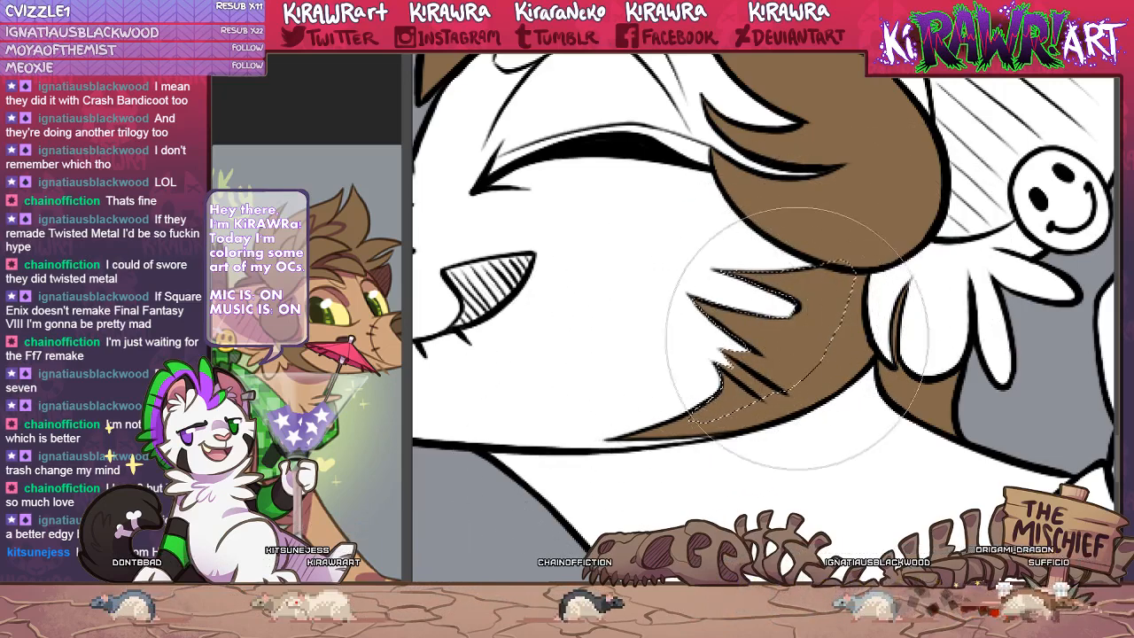
pyautogui.press('l')
pyautogui.hotkey('ctrl', 'd')
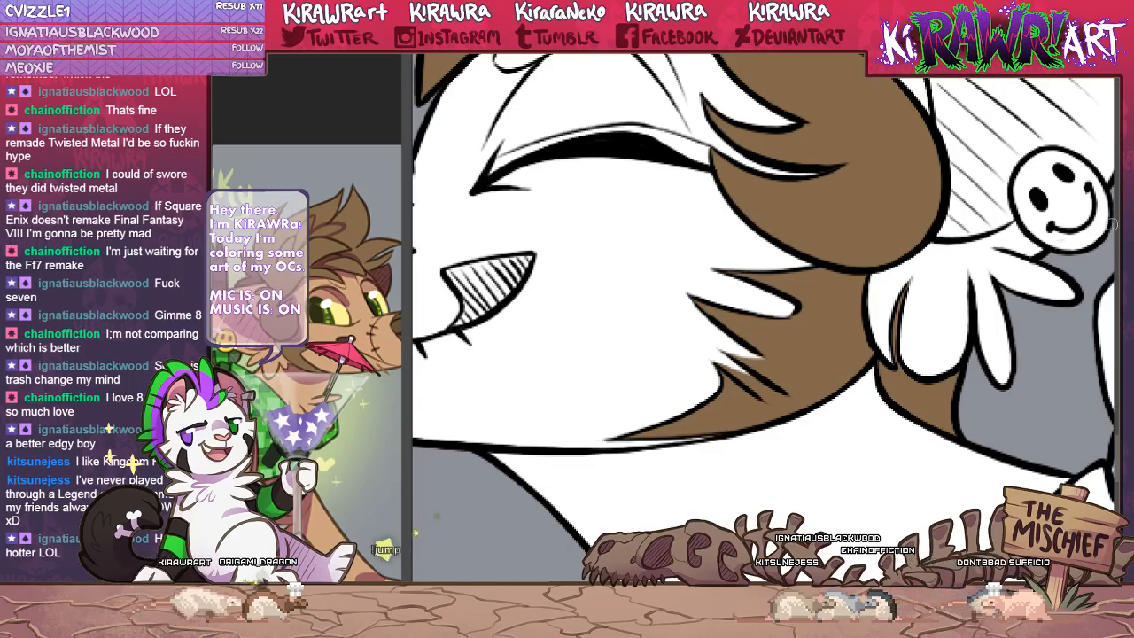
pyautogui.scroll(-3, 859, 282)
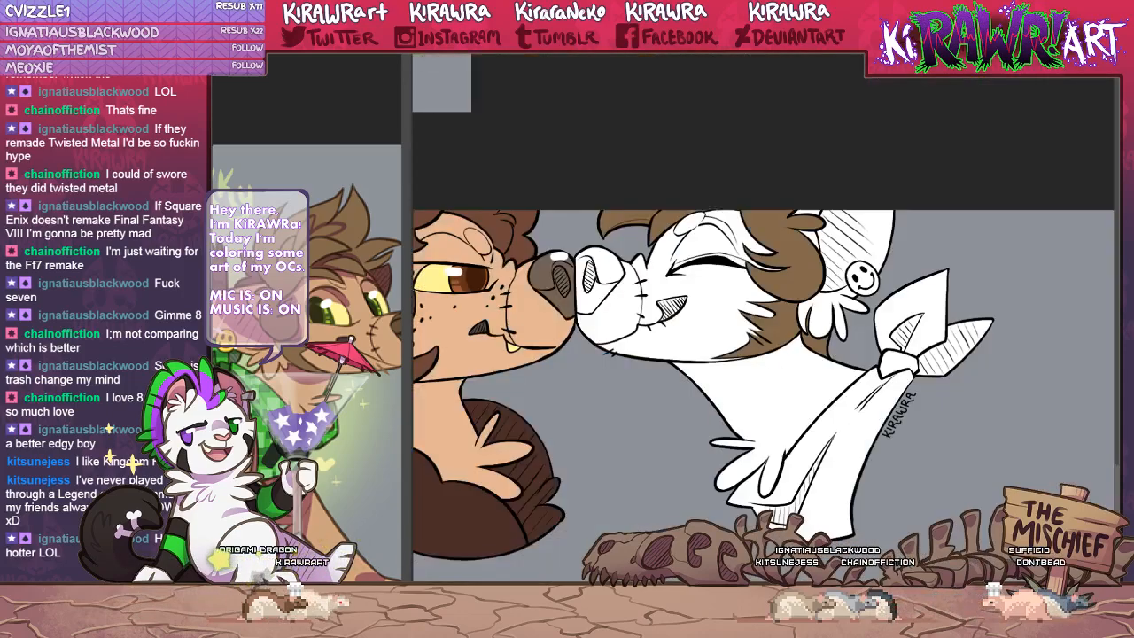
pyautogui.moveTo(679, 299)
pyautogui.mouseDown()
pyautogui.moveTo(733, 328)
pyautogui.moveTo(725, 303)
pyautogui.mouseUp()
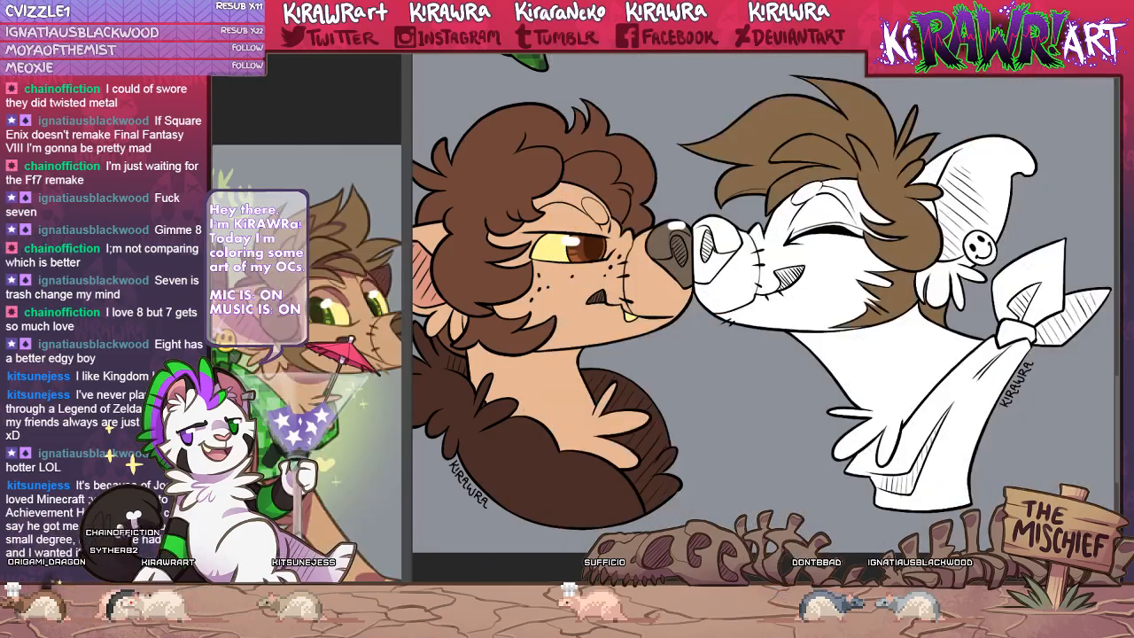
pyautogui.scroll(3, 838, 357)
pyautogui.moveTo(837, 357); pyautogui.dragTo(572, 276)
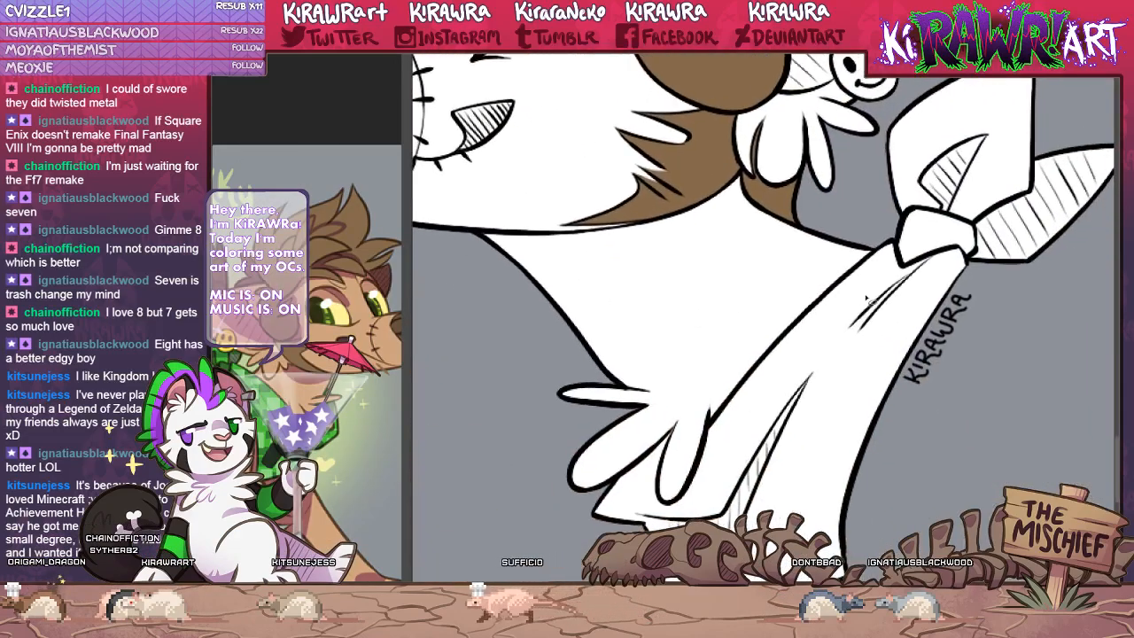
# Select the lower hem of the bandana around the chest fur tufts, paint it green and clear the selection.
pyautogui.scroll(2, 762, 312)
pyautogui.moveTo(640, 492); pyautogui.dragTo(629, 245)
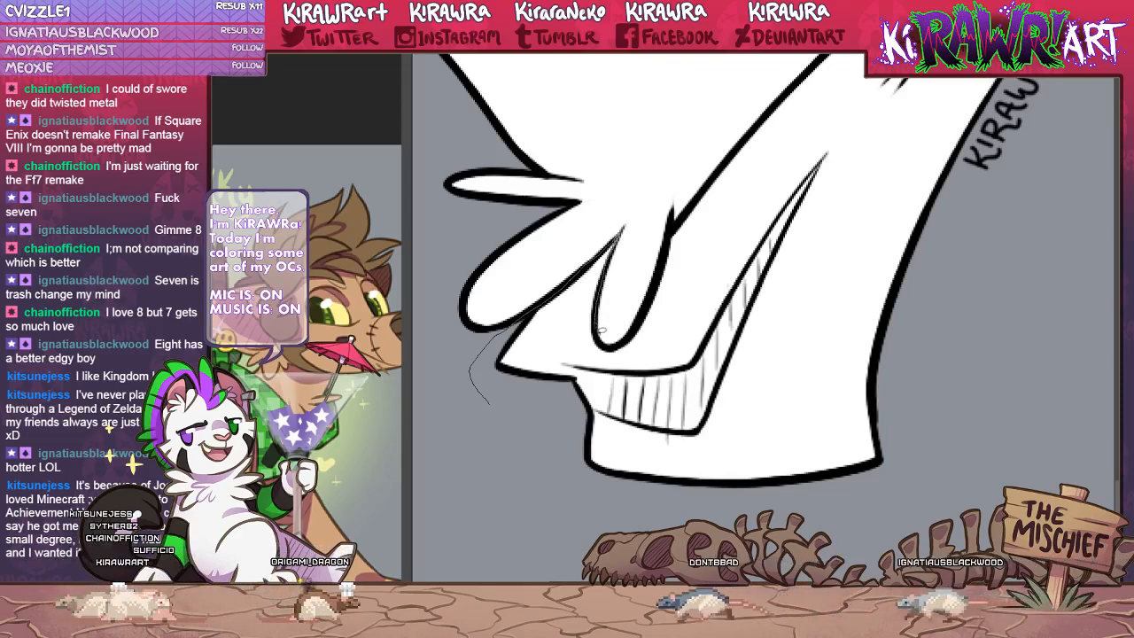
pyautogui.moveTo(651, 311)
pyautogui.mouseDown()
pyautogui.moveTo(753, 324)
pyautogui.moveTo(871, 493)
pyautogui.mouseUp()
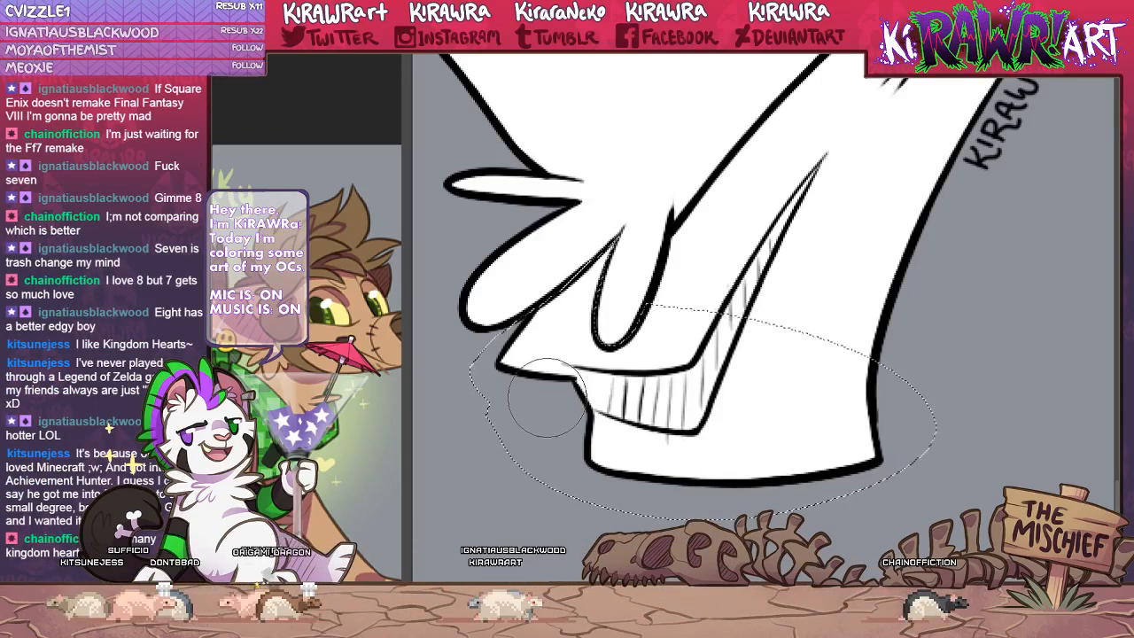
pyautogui.moveTo(554, 376); pyautogui.dragTo(583, 379)
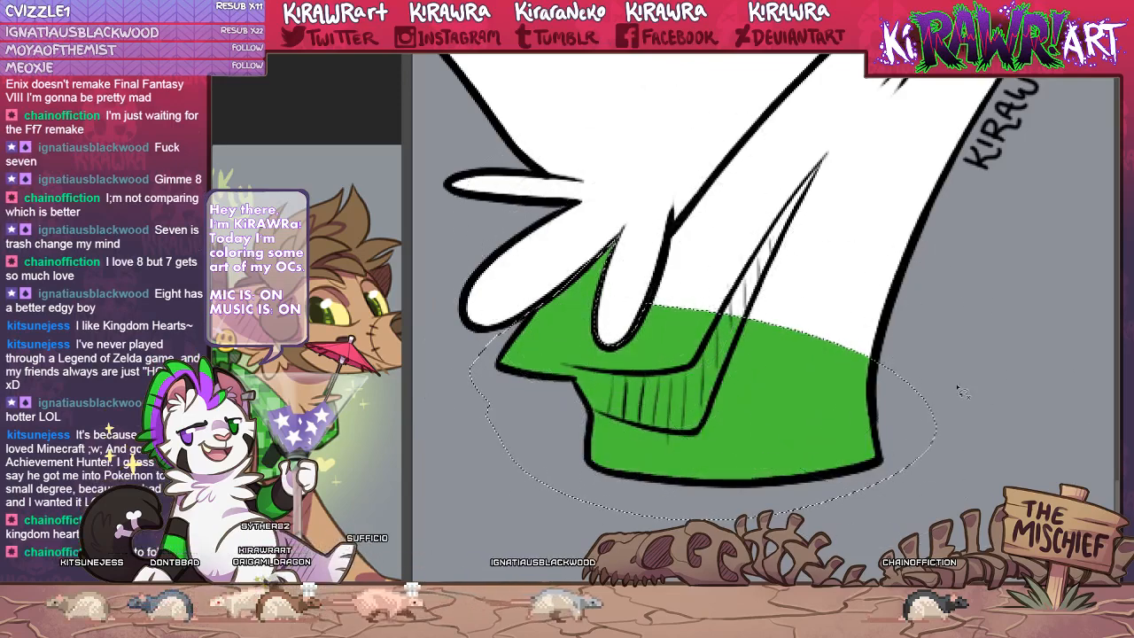
pyautogui.hotkey('ctrl', 'd')
# Select the middle stretch of the bandana above the green hem and paint it the same green.
pyautogui.moveTo(896, 366)
pyautogui.mouseDown()
pyautogui.moveTo(779, 454)
pyautogui.moveTo(788, 466)
pyautogui.moveTo(795, 221)
pyautogui.moveTo(673, 205)
pyautogui.mouseUp()
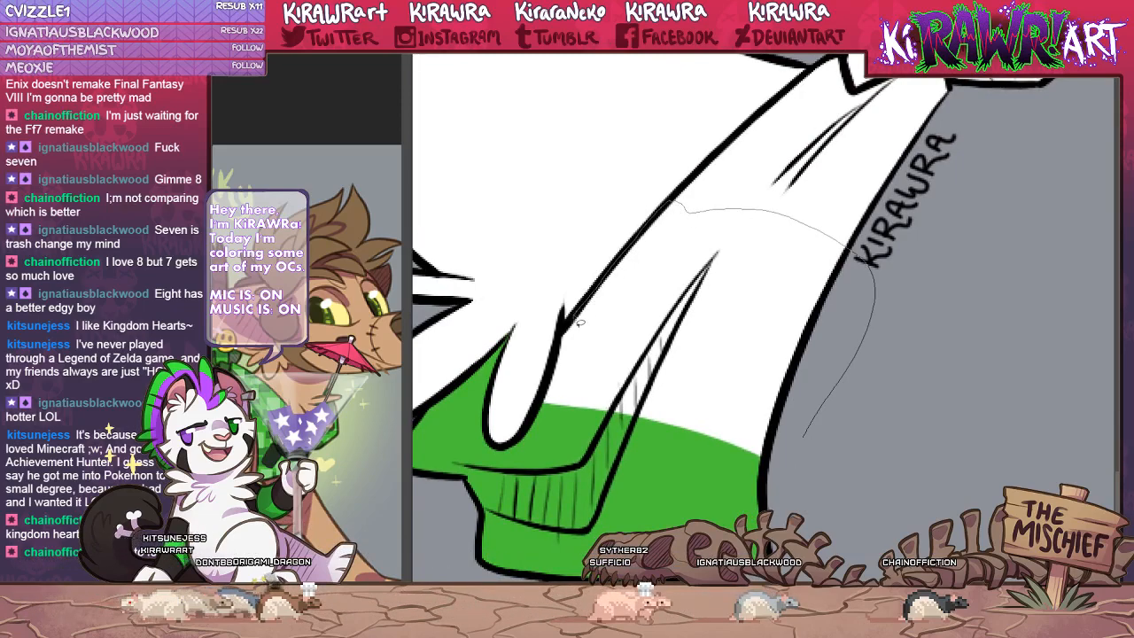
pyautogui.moveTo(546, 400)
pyautogui.mouseDown()
pyautogui.moveTo(777, 470)
pyautogui.moveTo(797, 441)
pyautogui.mouseUp()
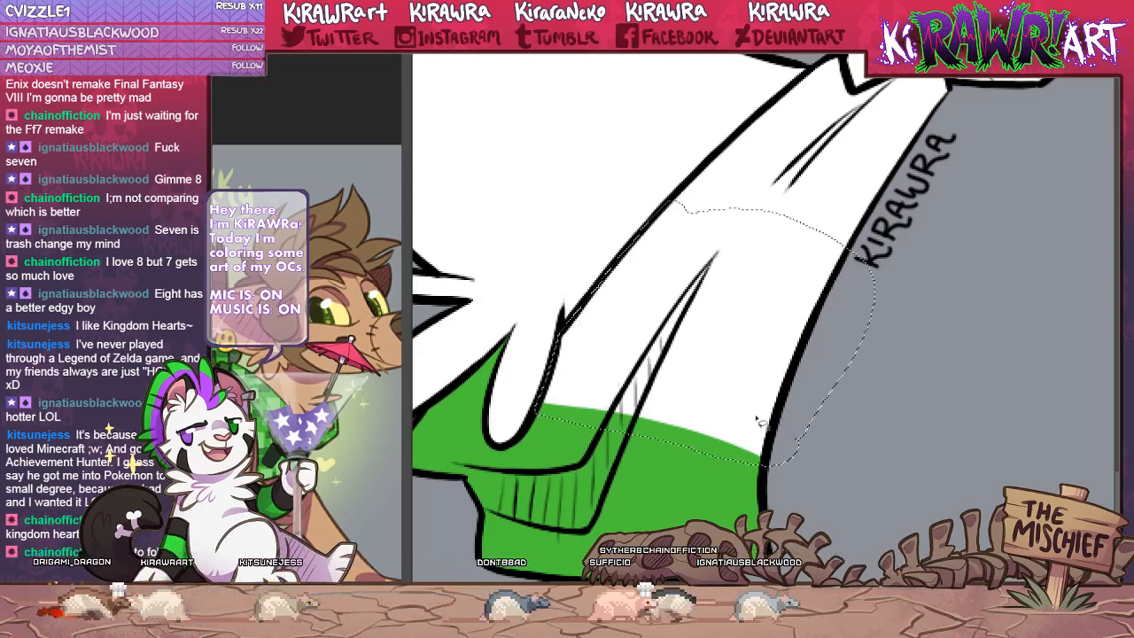
pyautogui.moveTo(753, 381)
pyautogui.mouseDown()
pyautogui.moveTo(593, 257)
pyautogui.moveTo(780, 293)
pyautogui.moveTo(860, 377)
pyautogui.mouseUp()
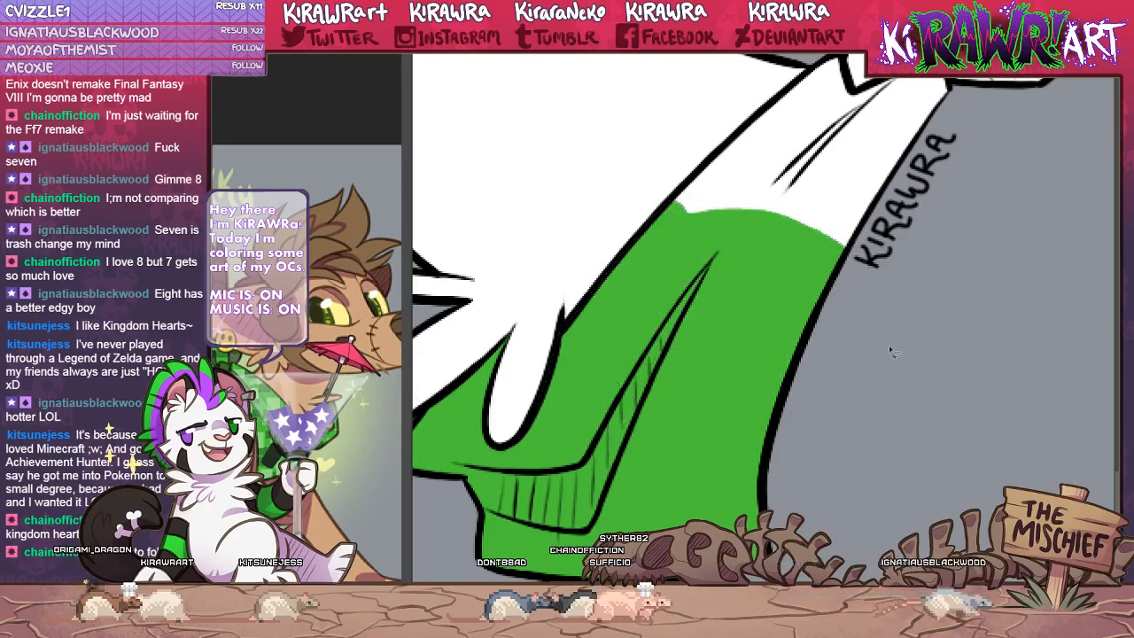
# Select the upper bandana with its knot and the bases of both tails, paint it green and clear the selection.
pyautogui.moveTo(732, 296); pyautogui.dragTo(607, 473)
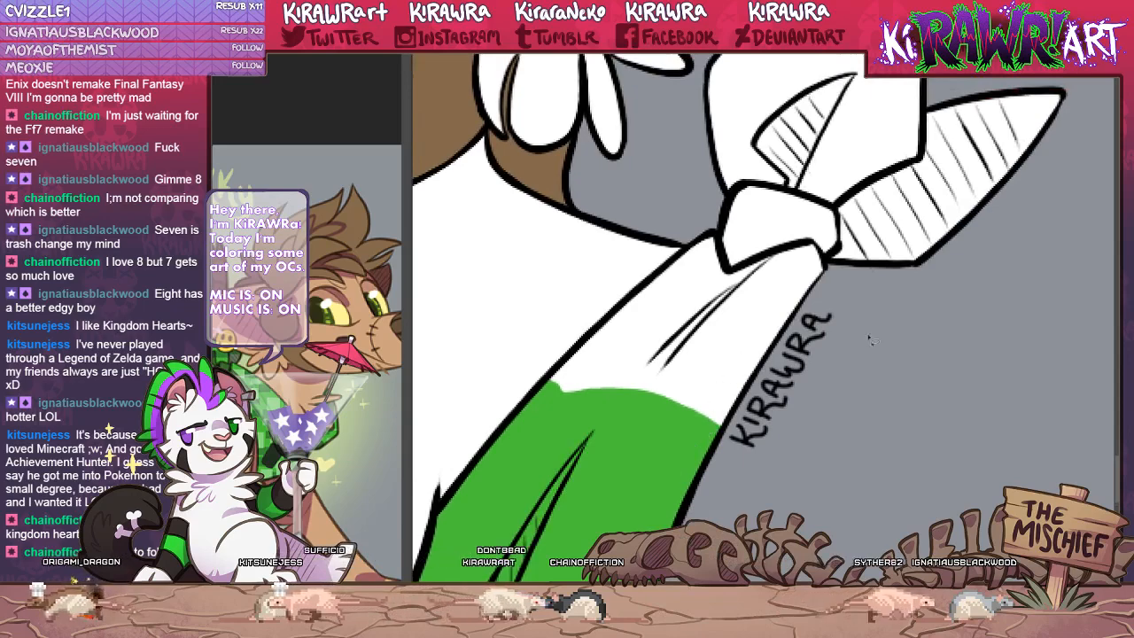
pyautogui.moveTo(882, 317)
pyautogui.mouseDown()
pyautogui.moveTo(659, 468)
pyautogui.moveTo(534, 401)
pyautogui.moveTo(575, 346)
pyautogui.moveTo(645, 296)
pyautogui.moveTo(664, 190)
pyautogui.moveTo(735, 128)
pyautogui.moveTo(877, 150)
pyautogui.moveTo(895, 306)
pyautogui.moveTo(875, 316)
pyautogui.mouseUp()
pyautogui.press('b')
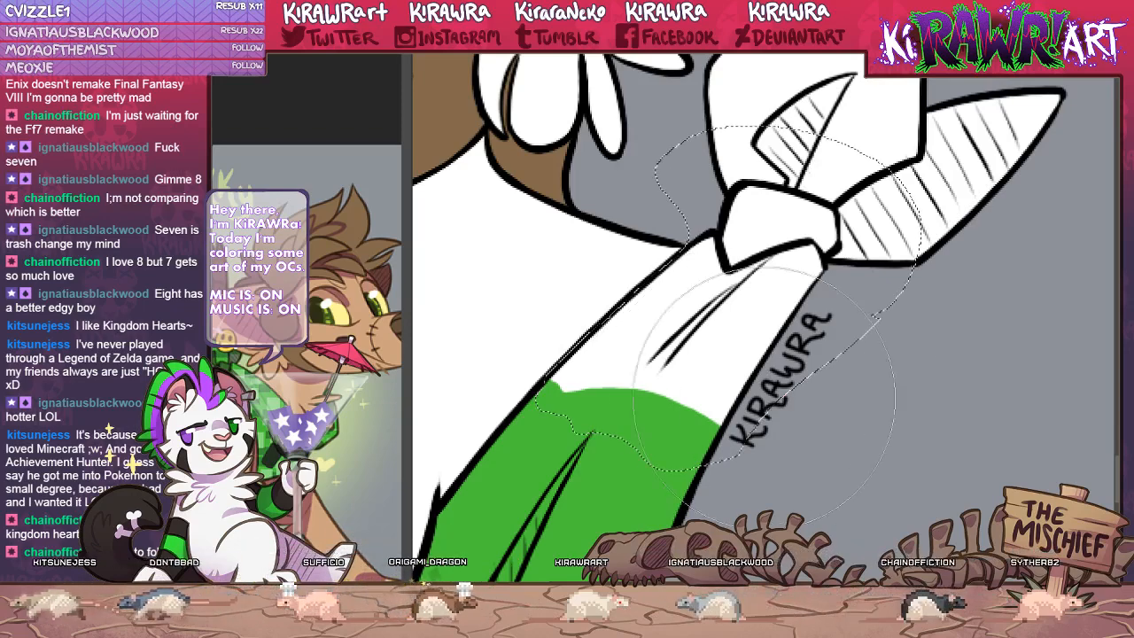
pyautogui.moveTo(789, 372)
pyautogui.mouseDown()
pyautogui.moveTo(660, 332)
pyautogui.moveTo(746, 217)
pyautogui.mouseUp()
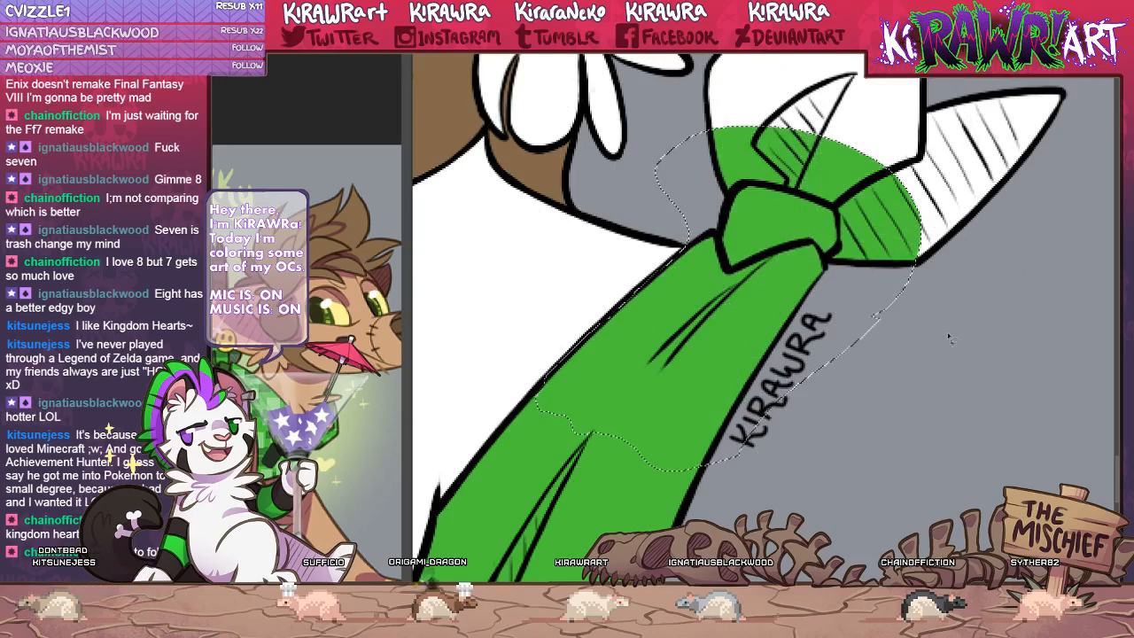
pyautogui.hotkey('ctrl', 'd')
# Select the two pointed bandana tails above the knot and paint the remaining white parts green.
pyautogui.keyDown('space'); pyautogui.moveTo(970, 250); pyautogui.dragTo(829, 480); pyautogui.keyUp('space')
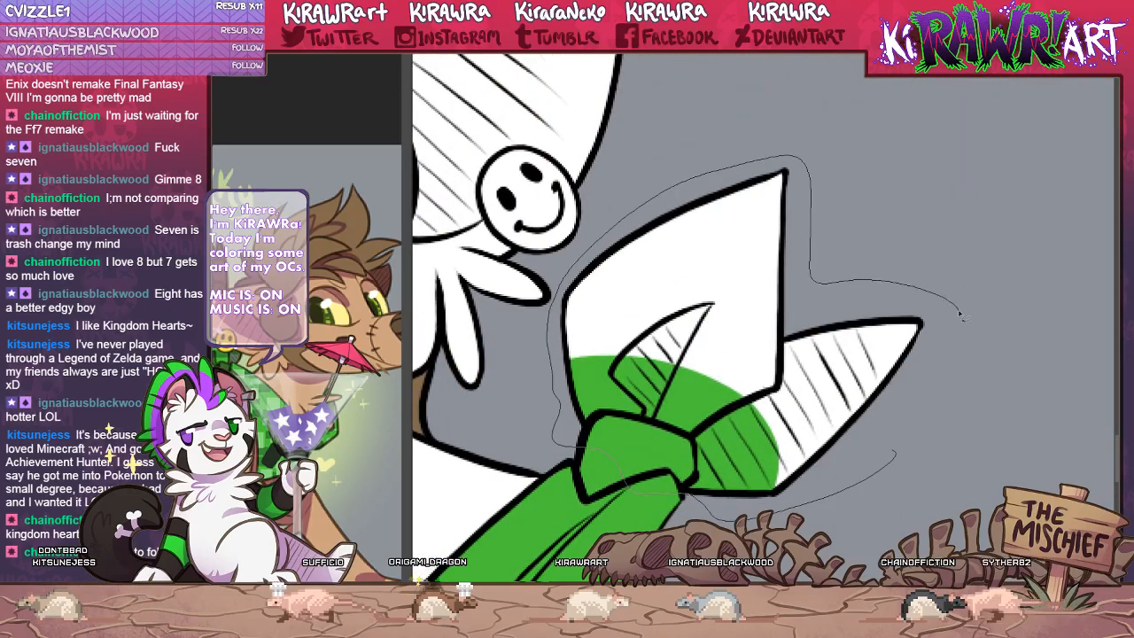
pyautogui.moveTo(962, 314); pyautogui.dragTo(874, 445)
pyautogui.press('b')
pyautogui.moveTo(892, 385)
pyautogui.mouseDown()
pyautogui.moveTo(689, 473)
pyautogui.moveTo(757, 220)
pyautogui.moveTo(501, 378)
pyautogui.mouseUp()
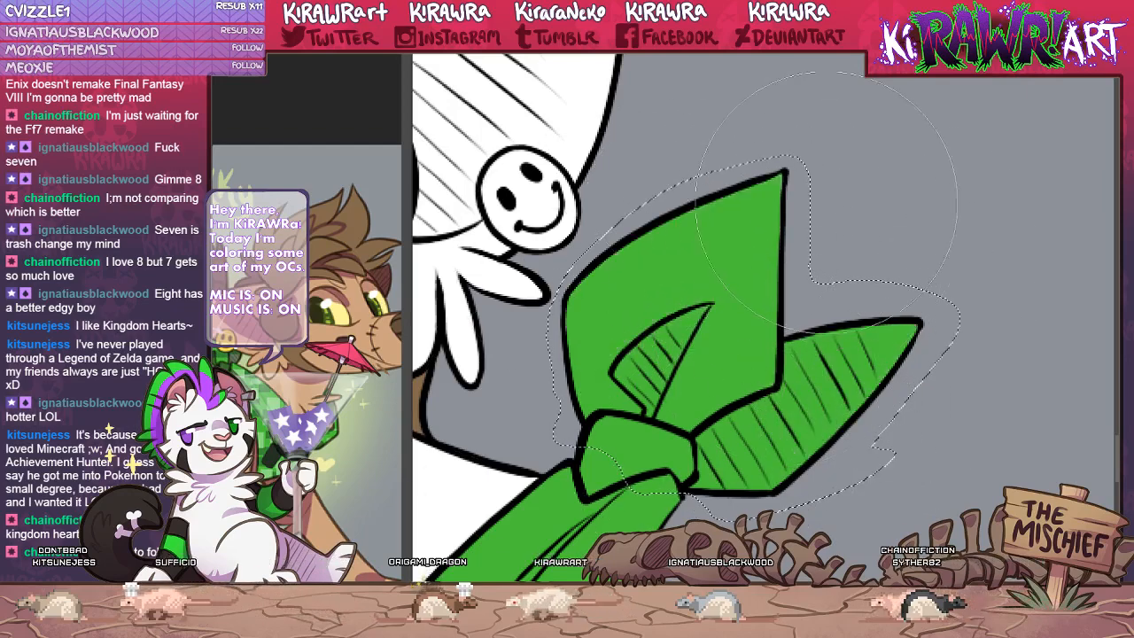
pyautogui.press('l')
pyautogui.hotkey('ctrl', '-')
pyautogui.hotkey('ctrl', '-')
pyautogui.hotkey('ctrl', '-')
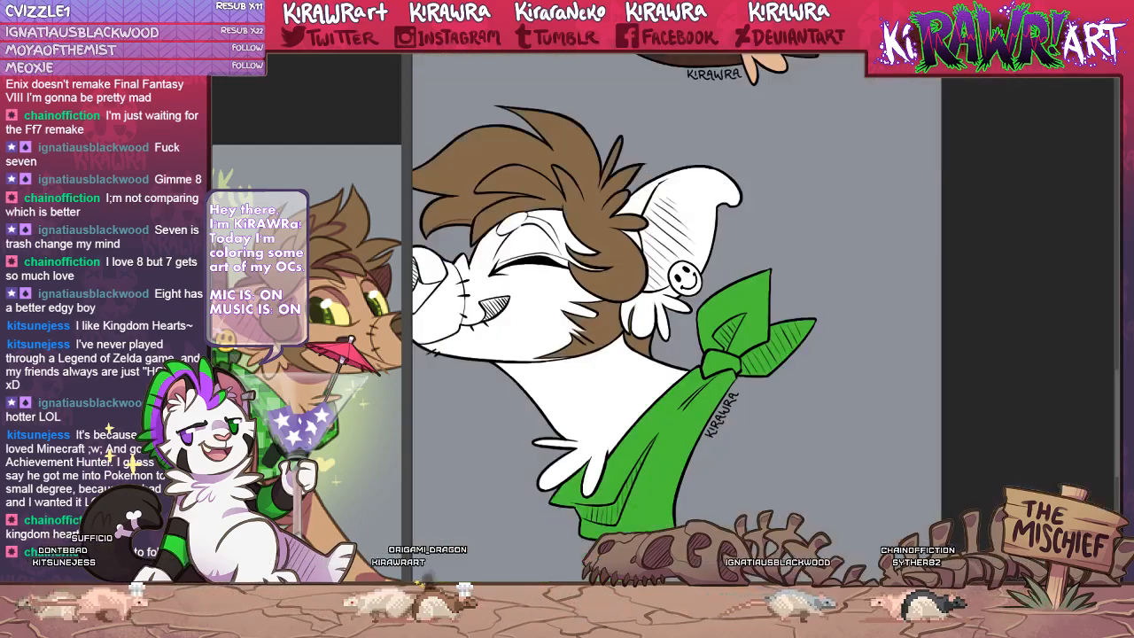
pyautogui.hotkey('ctrl', '-')
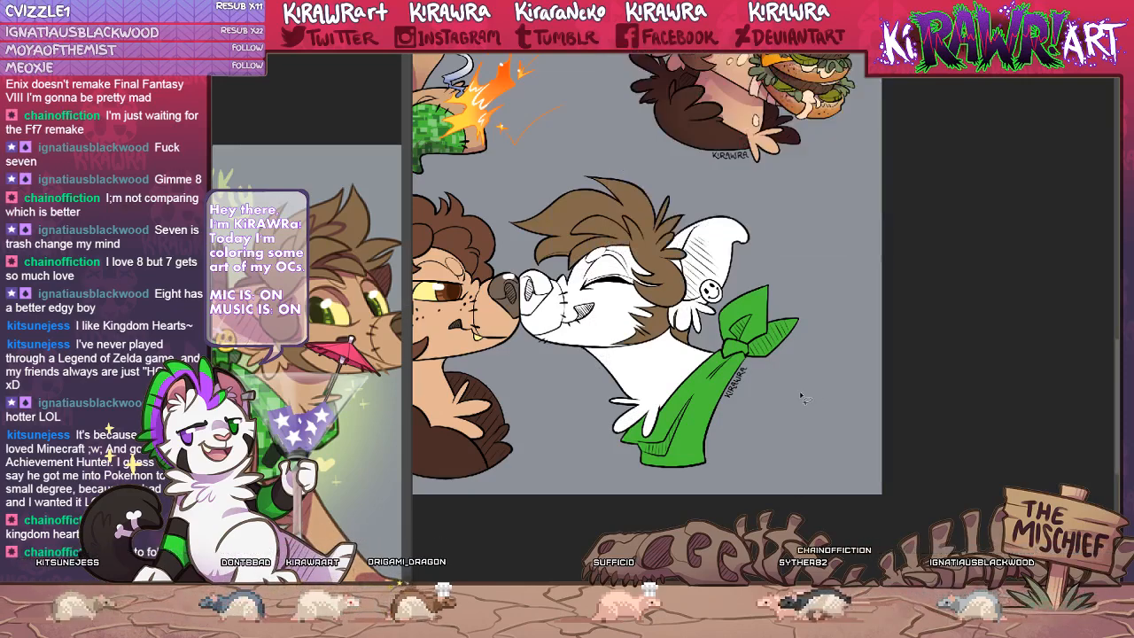
# Select the round smiley earring on the closed-eye character's ear and paint it yellow.
pyautogui.scroll(5, 764, 318)
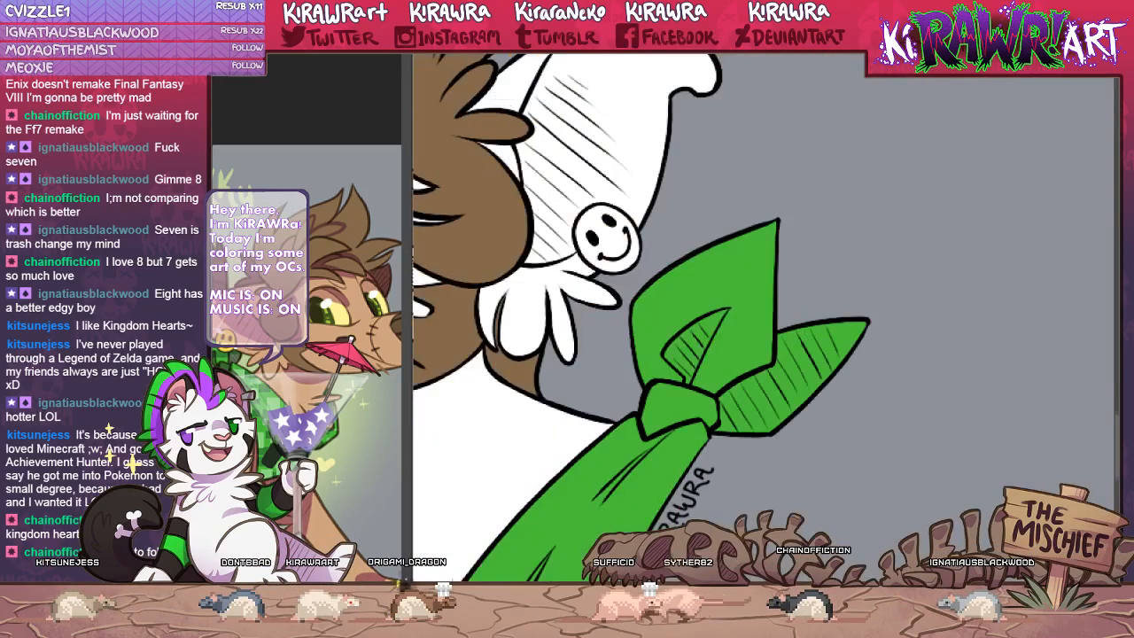
pyautogui.moveTo(458, 174); pyautogui.dragTo(709, 290)
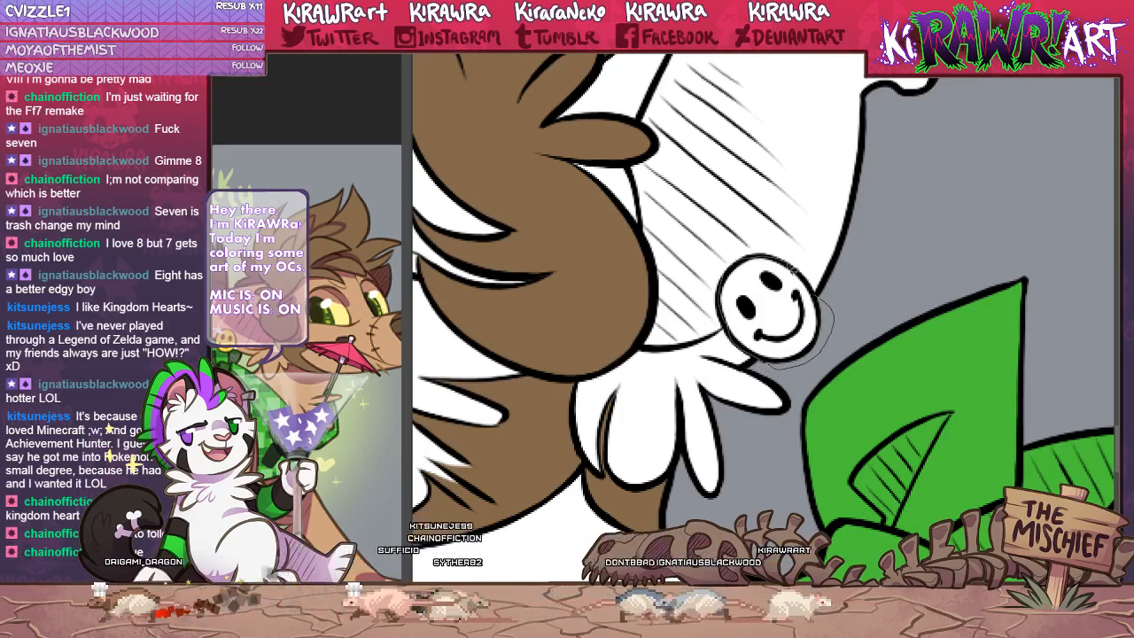
pyautogui.moveTo(808, 286); pyautogui.dragTo(819, 301)
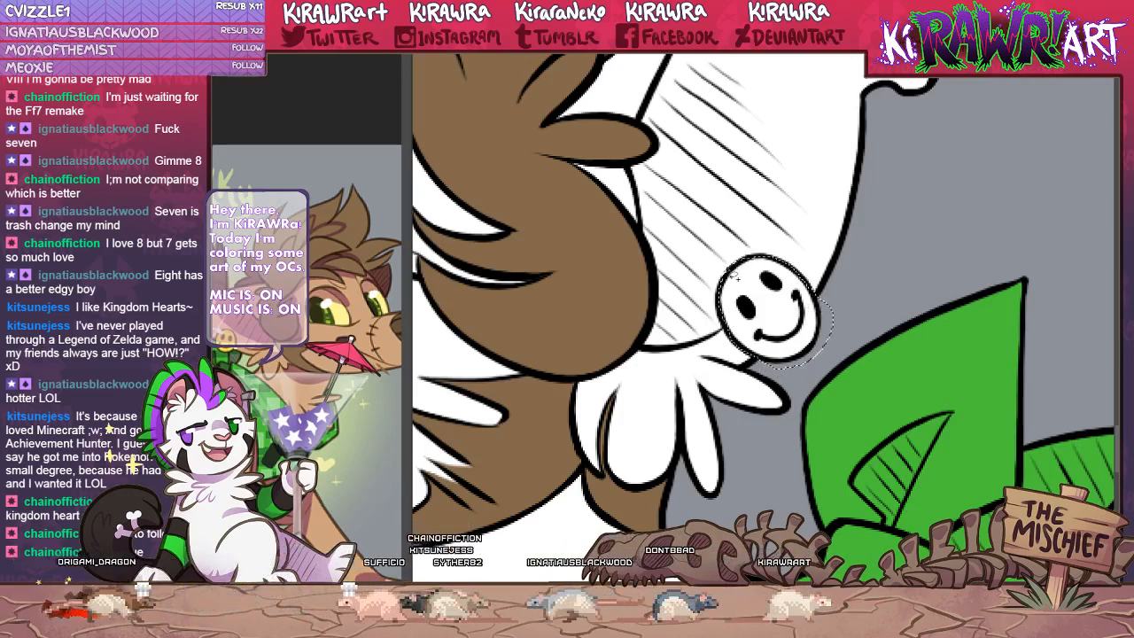
pyautogui.hotkey('ctrl', 'd')
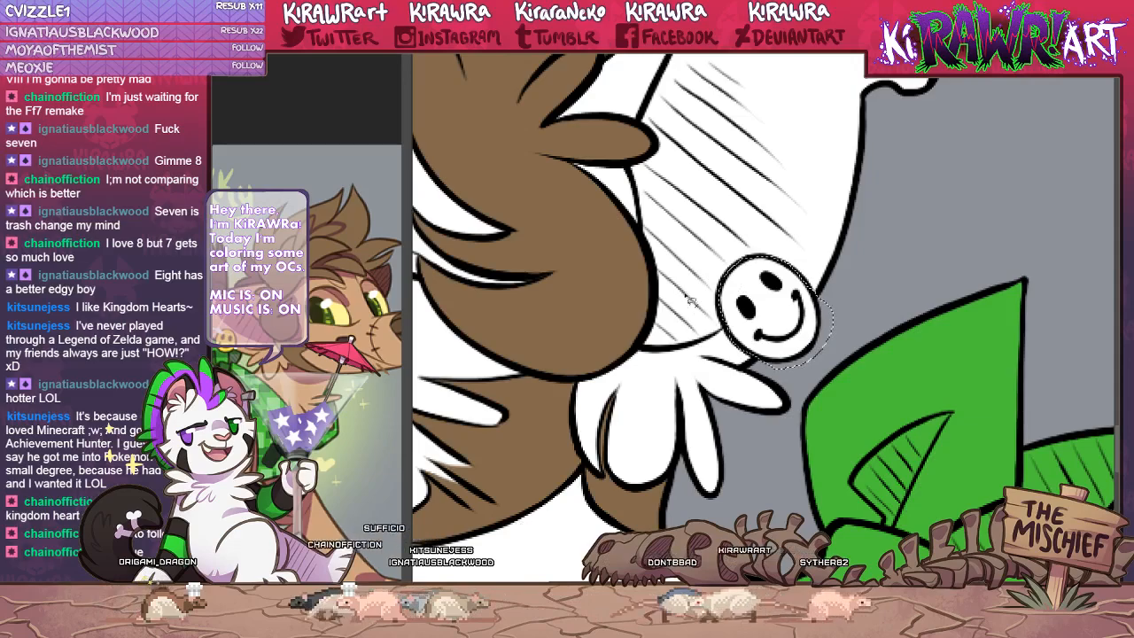
pyautogui.moveTo(697, 321); pyautogui.dragTo(762, 240)
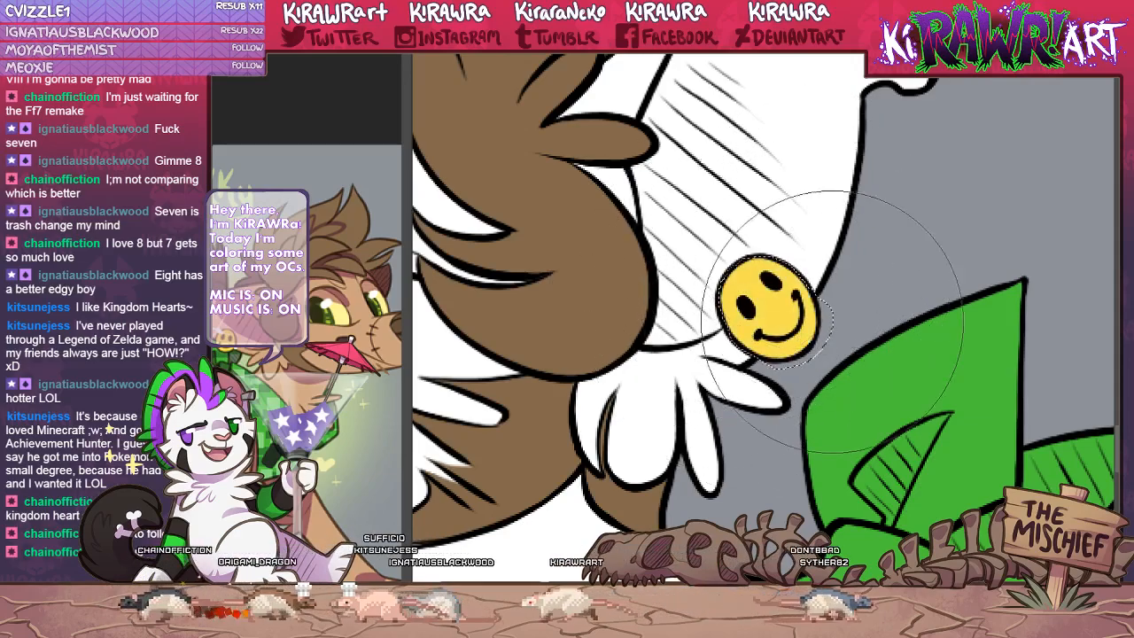
pyautogui.hotkey('ctrl', '0')
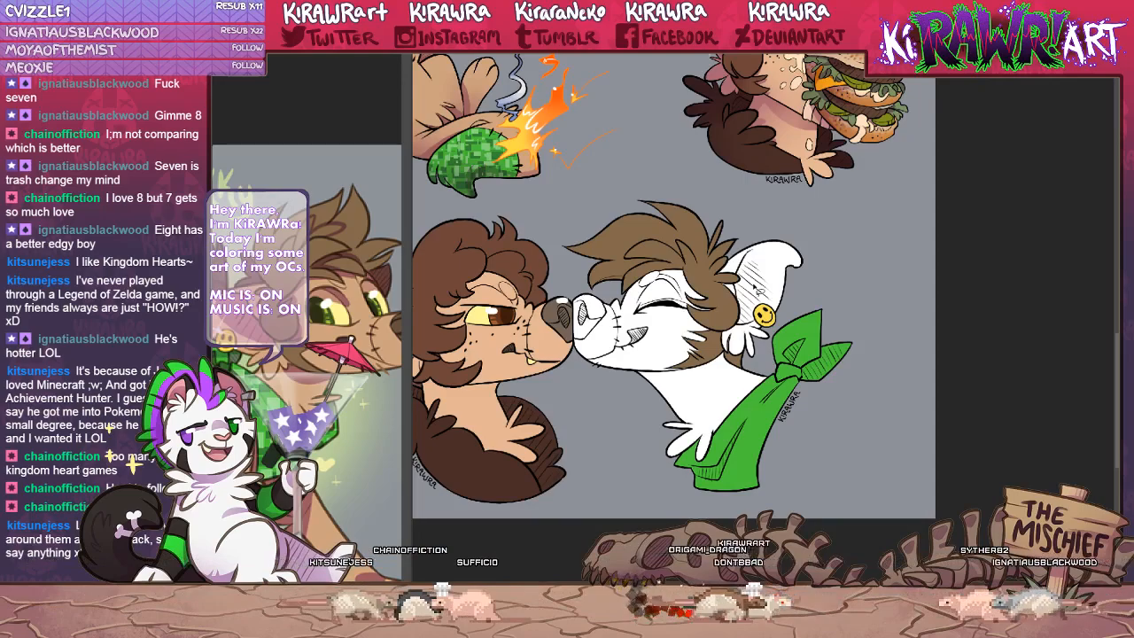
# Select the closed-eye character's nose, paint it dark brown and clear the selection.
pyautogui.hotkey('ctrl', '+')
pyautogui.hotkey('ctrl', '+')
pyautogui.hotkey('ctrl', '+')
pyautogui.moveTo(487, 156); pyautogui.dragTo(884, 221)
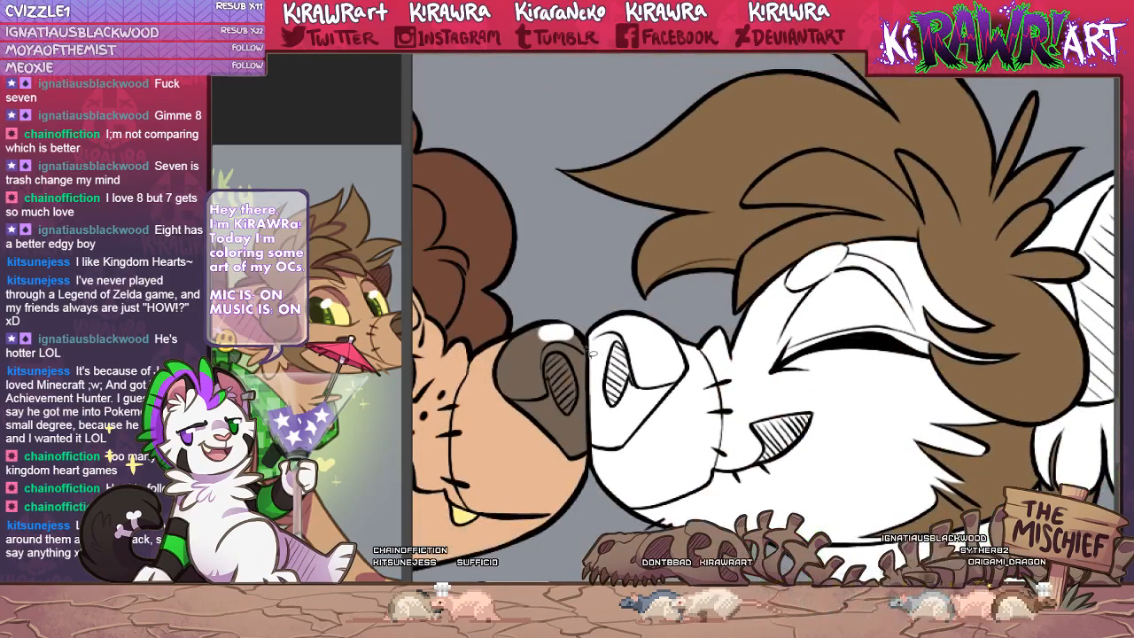
pyautogui.click(381, 327)
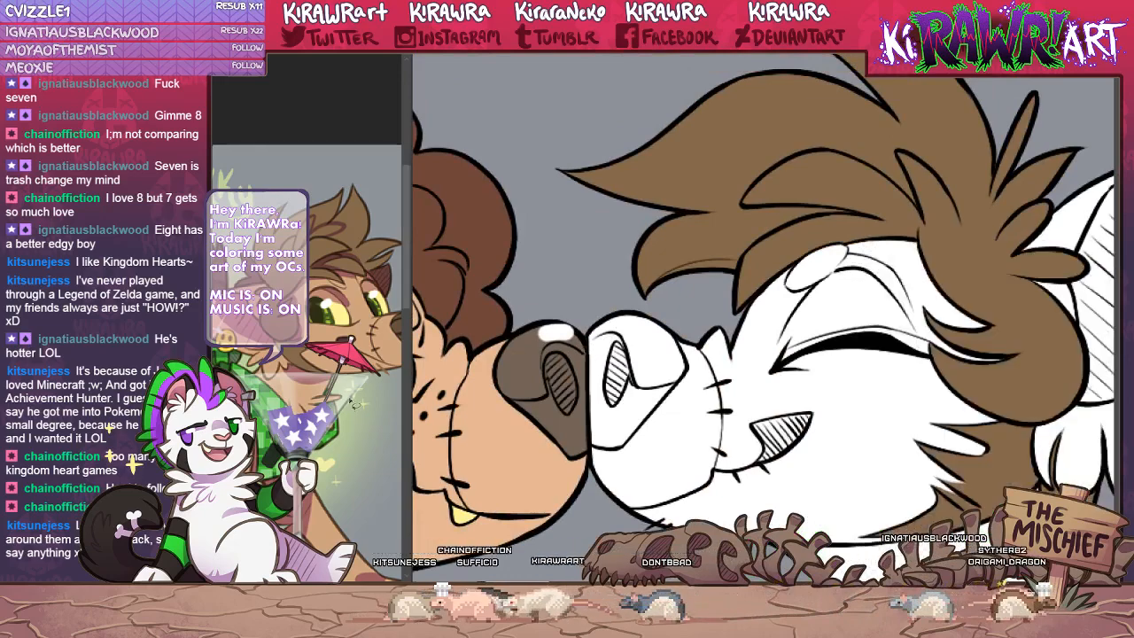
pyautogui.moveTo(381, 328); pyautogui.dragTo(330, 303)
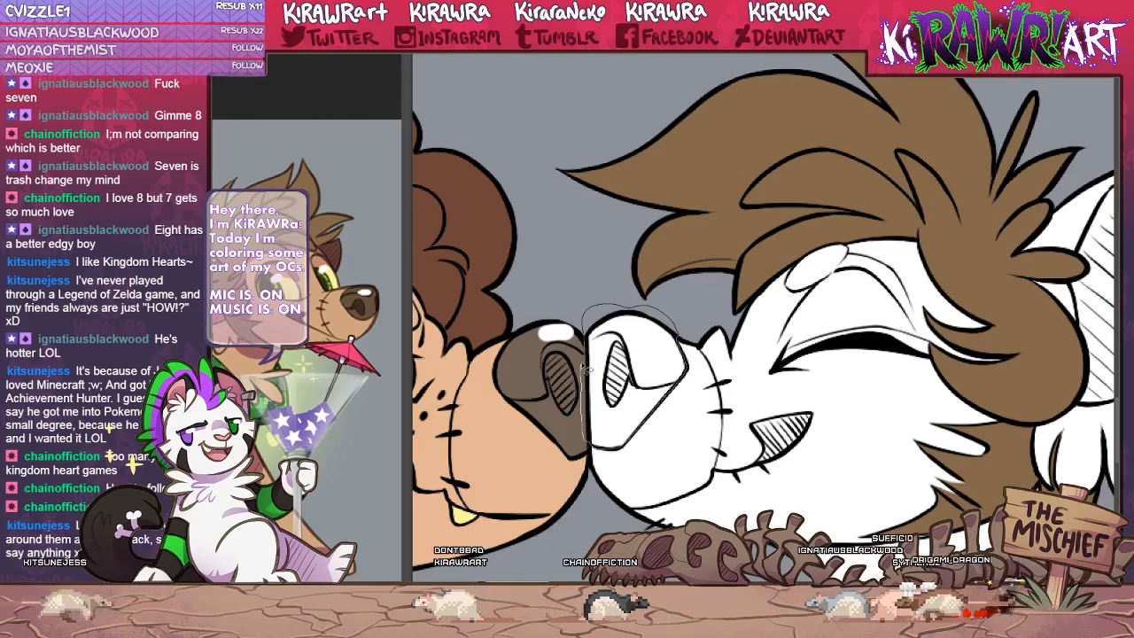
pyautogui.moveTo(587, 368)
pyautogui.mouseDown()
pyautogui.moveTo(583, 332)
pyautogui.moveTo(628, 352)
pyautogui.moveTo(647, 403)
pyautogui.mouseUp()
pyautogui.press('b')
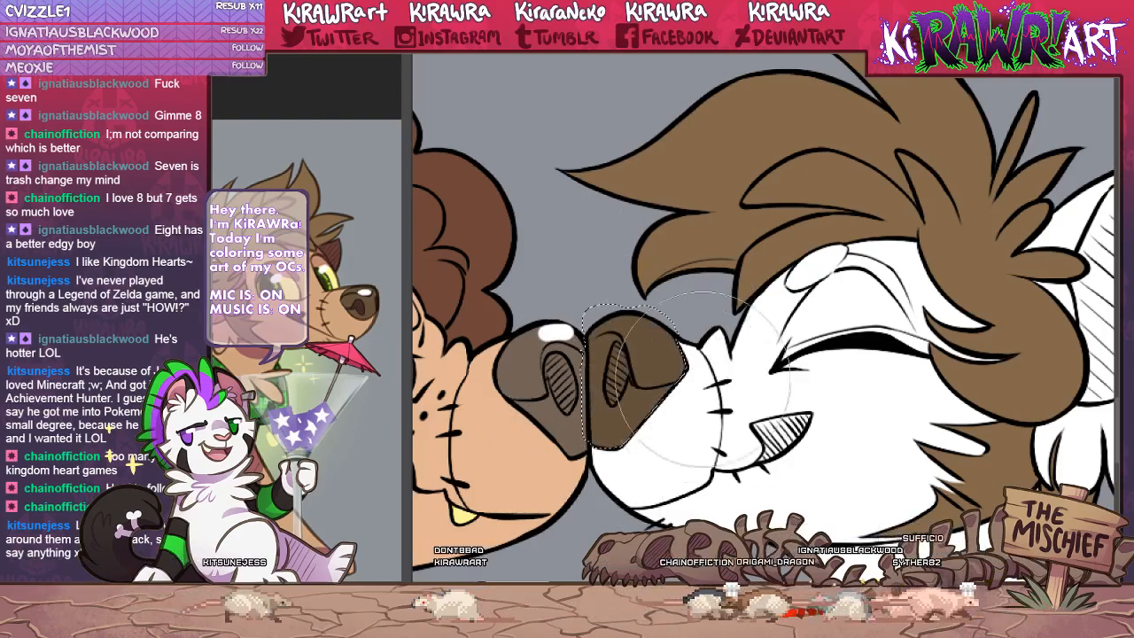
pyautogui.hotkey('ctrl', 'd')
pyautogui.press('l')
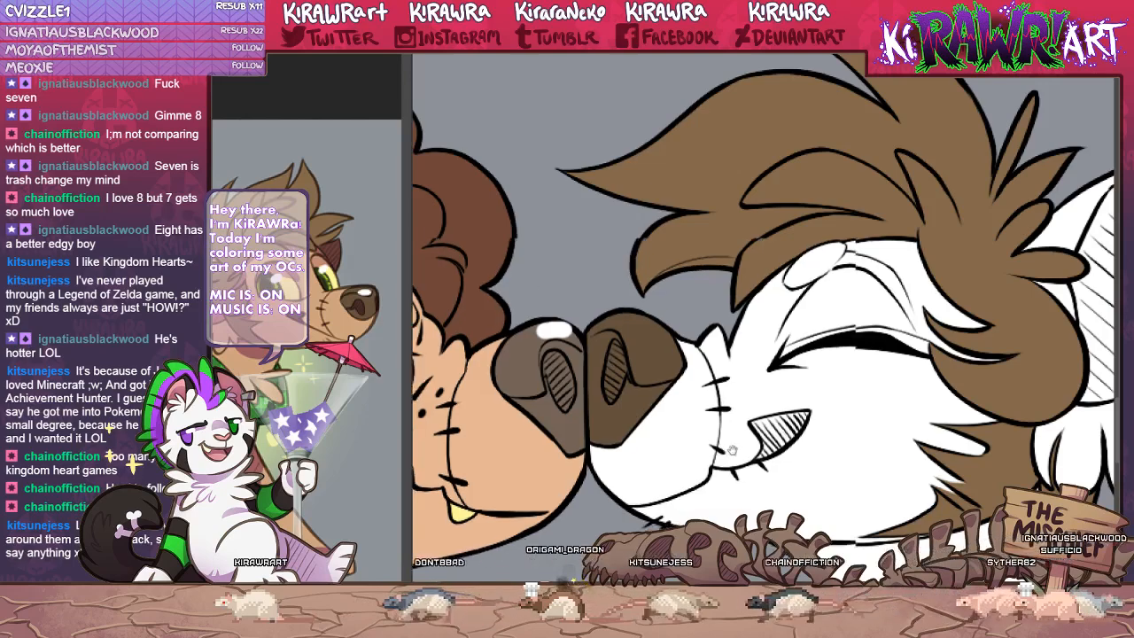
# Select the hatched mouth opening of the closed-eye character and fill it with dark brown.
pyautogui.moveTo(732, 450); pyautogui.dragTo(769, 388)
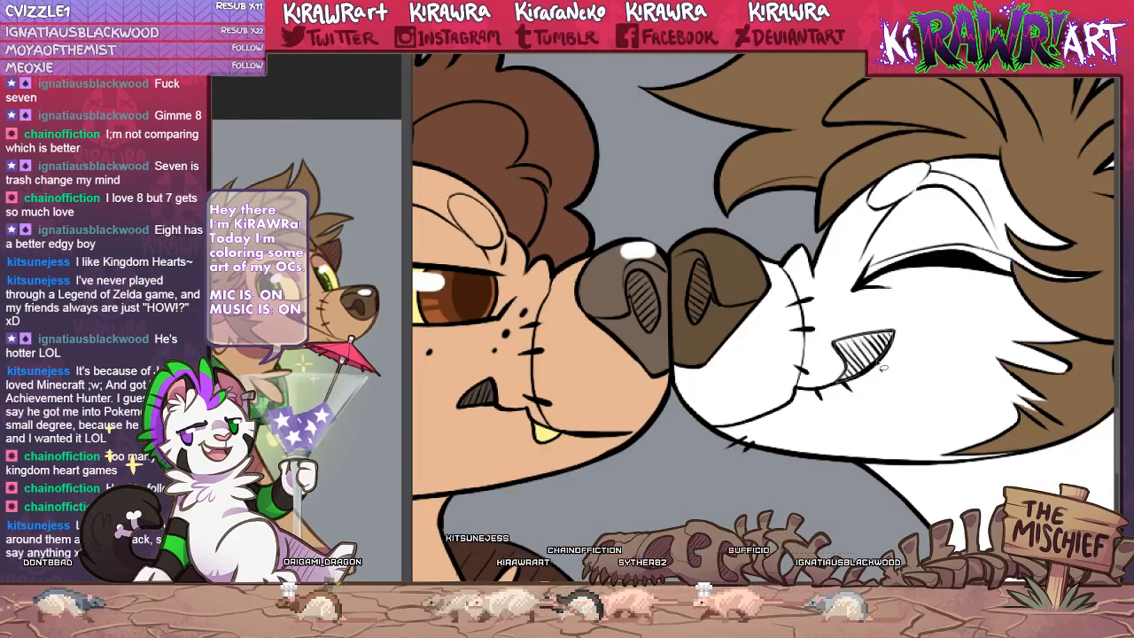
pyautogui.moveTo(880, 362); pyautogui.dragTo(838, 379)
pyautogui.press('b')
pyautogui.click(902, 370)
pyautogui.press('l')
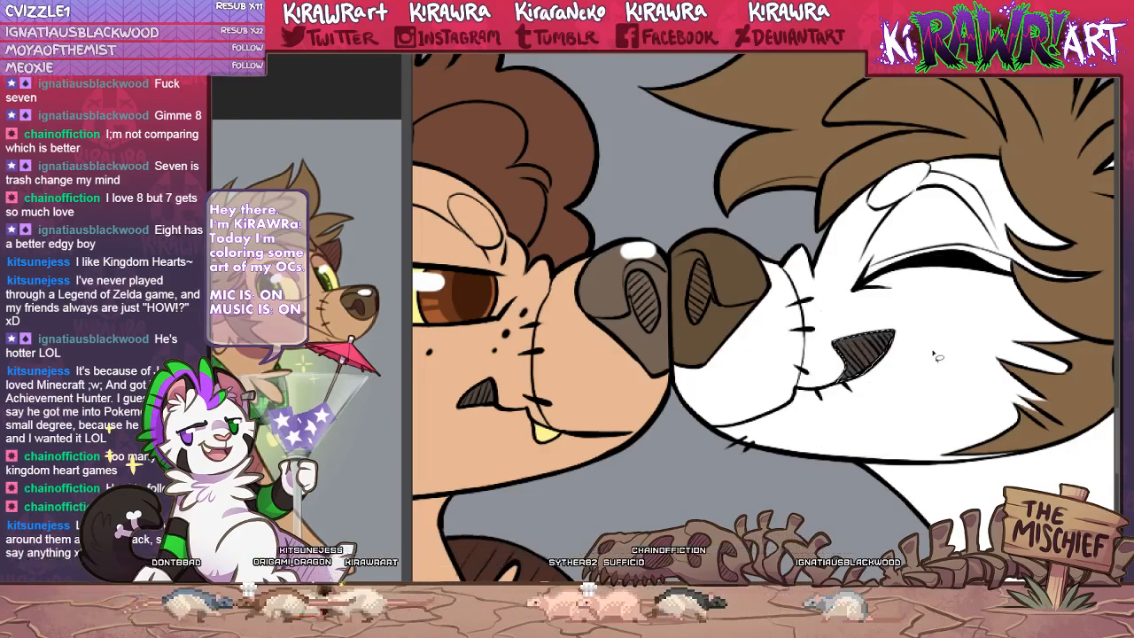
pyautogui.hotkey('ctrl', '0')
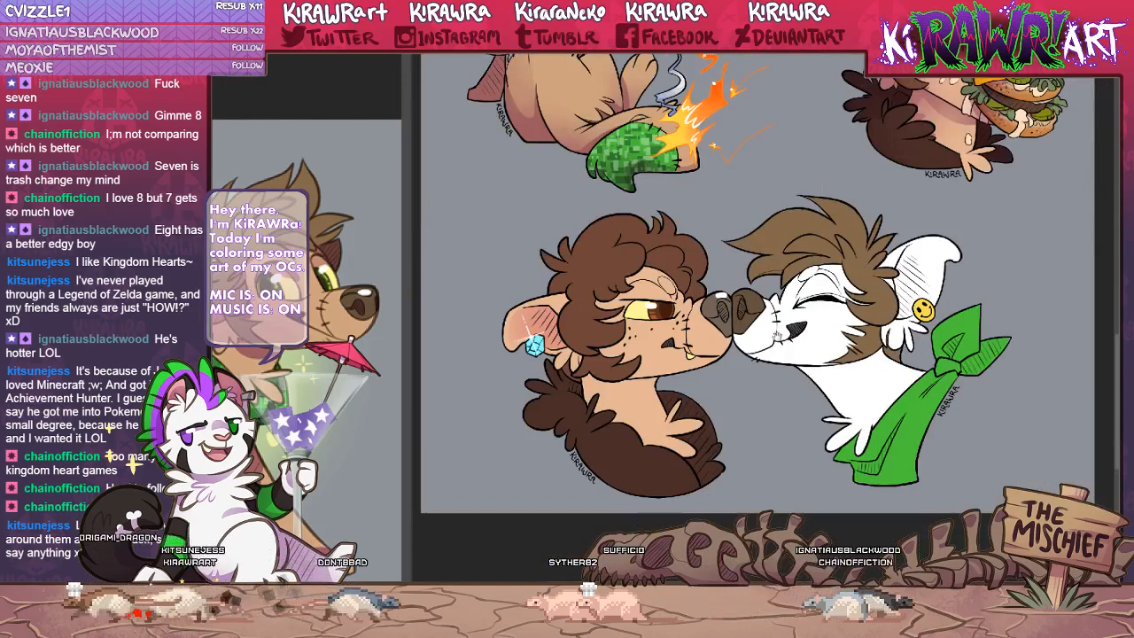
# Bring the reference character's ear into view and select the inner ear of the closed-eye character, inside its outer rim.
pyautogui.click(241, 117)
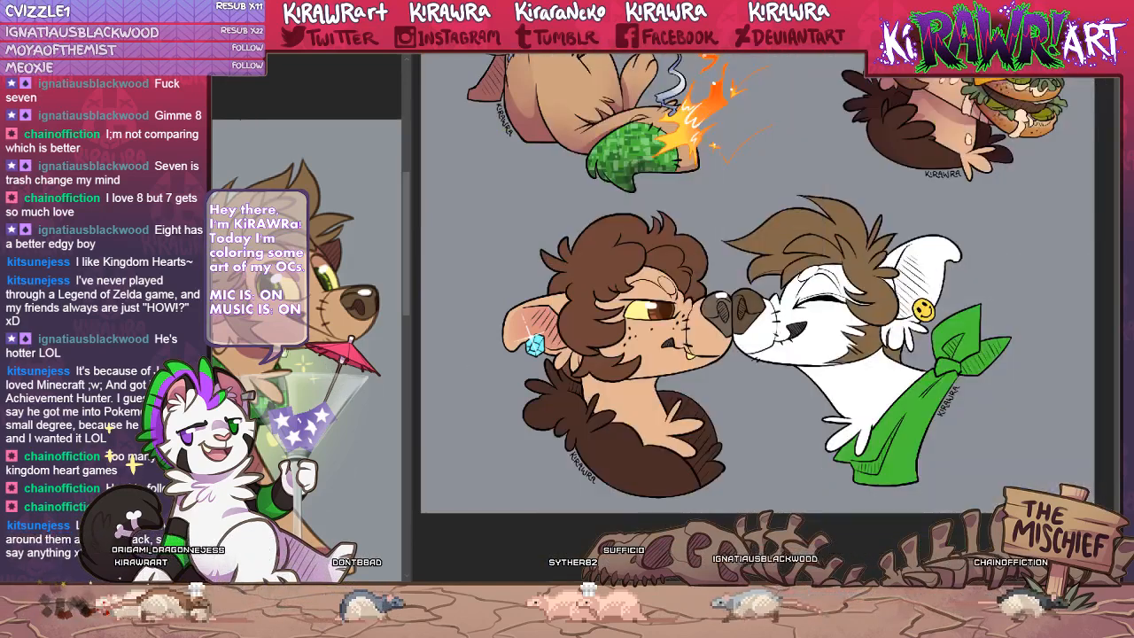
pyautogui.moveTo(284, 337); pyautogui.dragTo(354, 354)
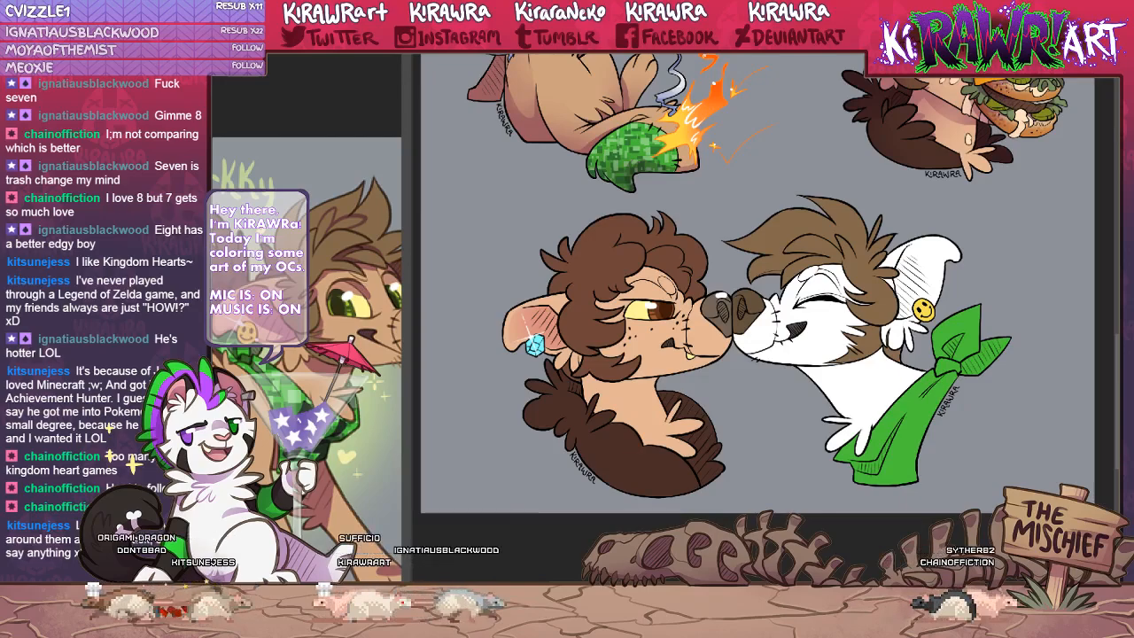
pyautogui.scroll(5, 761, 316)
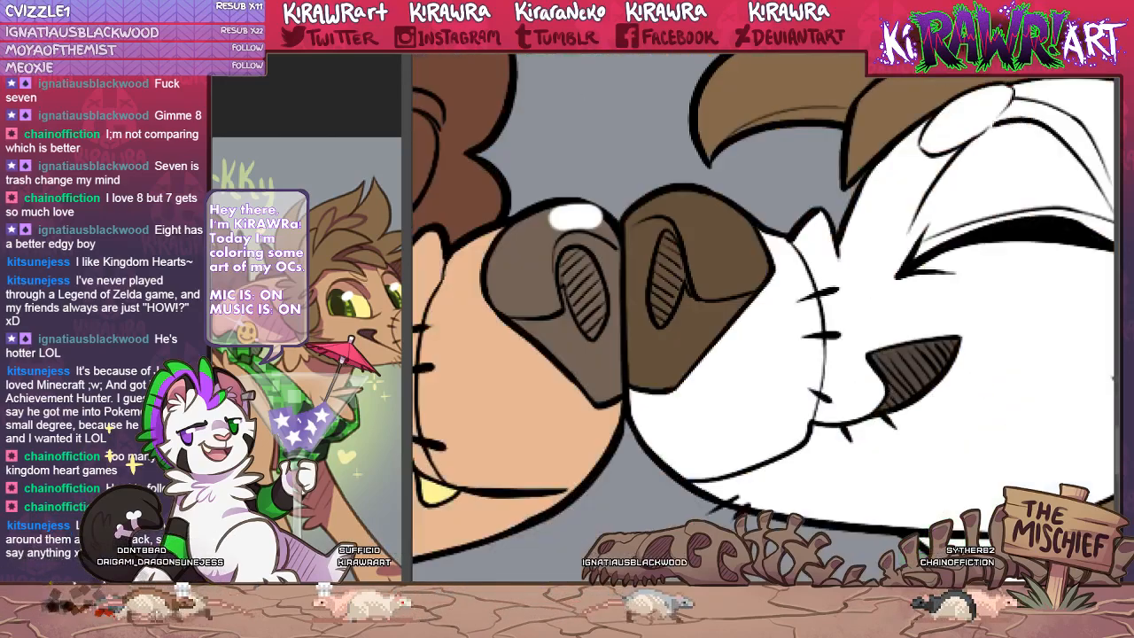
pyautogui.scroll(-5, 762, 316)
pyautogui.scroll(5, 762, 316)
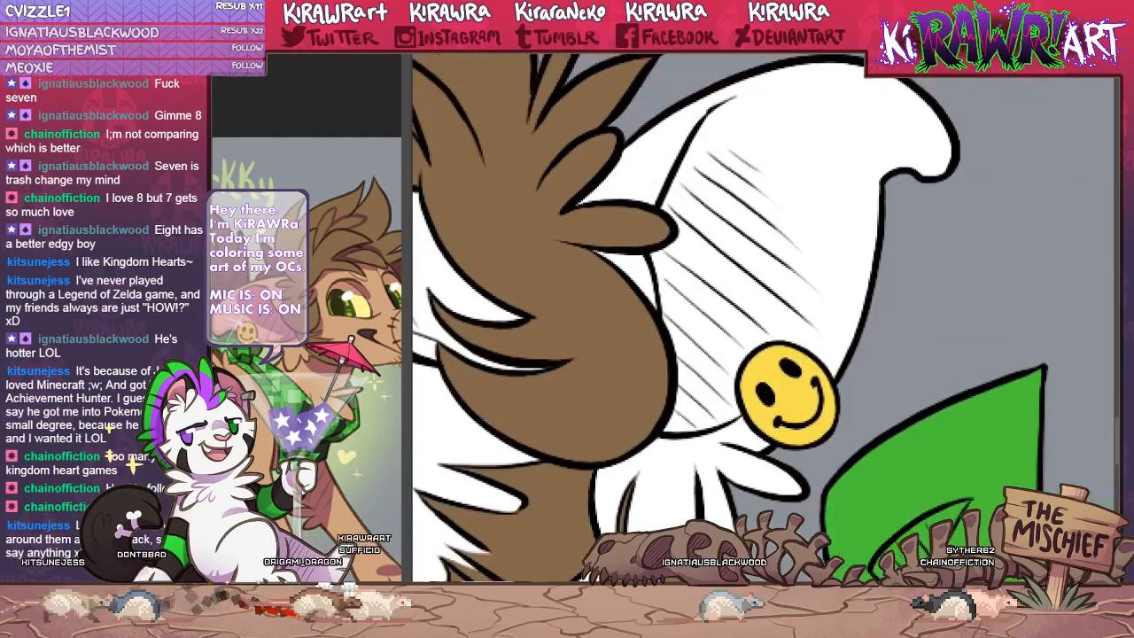
pyautogui.moveTo(706, 275); pyautogui.dragTo(683, 316)
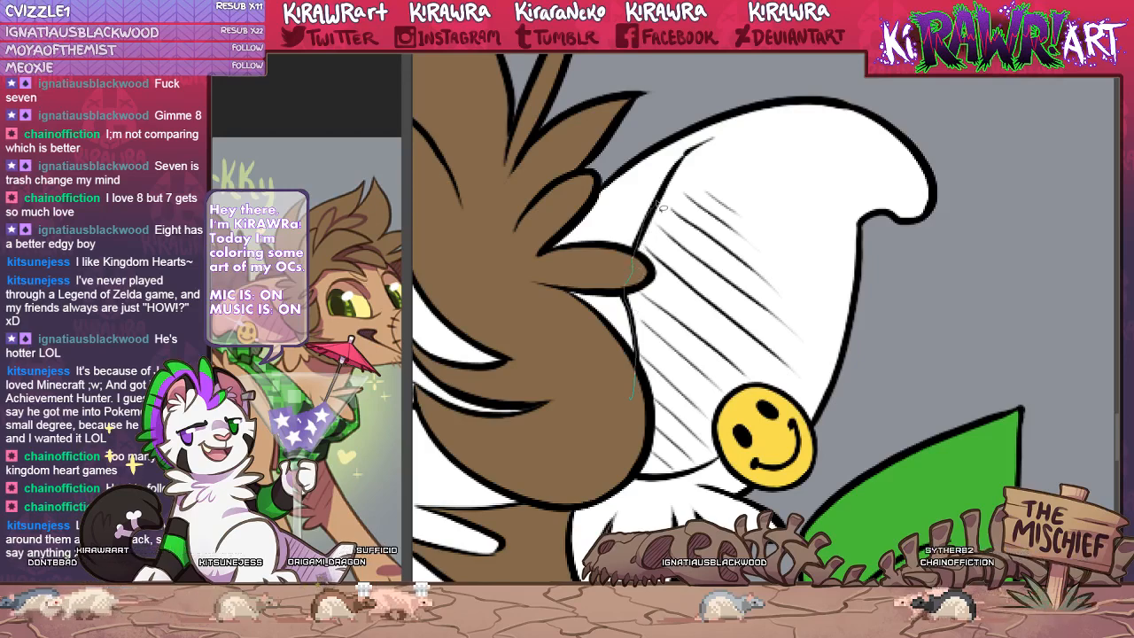
pyautogui.moveTo(670, 181)
pyautogui.mouseDown()
pyautogui.moveTo(713, 142)
pyautogui.moveTo(778, 127)
pyautogui.moveTo(832, 131)
pyautogui.moveTo(888, 177)
pyautogui.moveTo(848, 220)
pyautogui.moveTo(806, 364)
pyautogui.moveTo(729, 461)
pyautogui.moveTo(644, 401)
pyautogui.mouseUp()
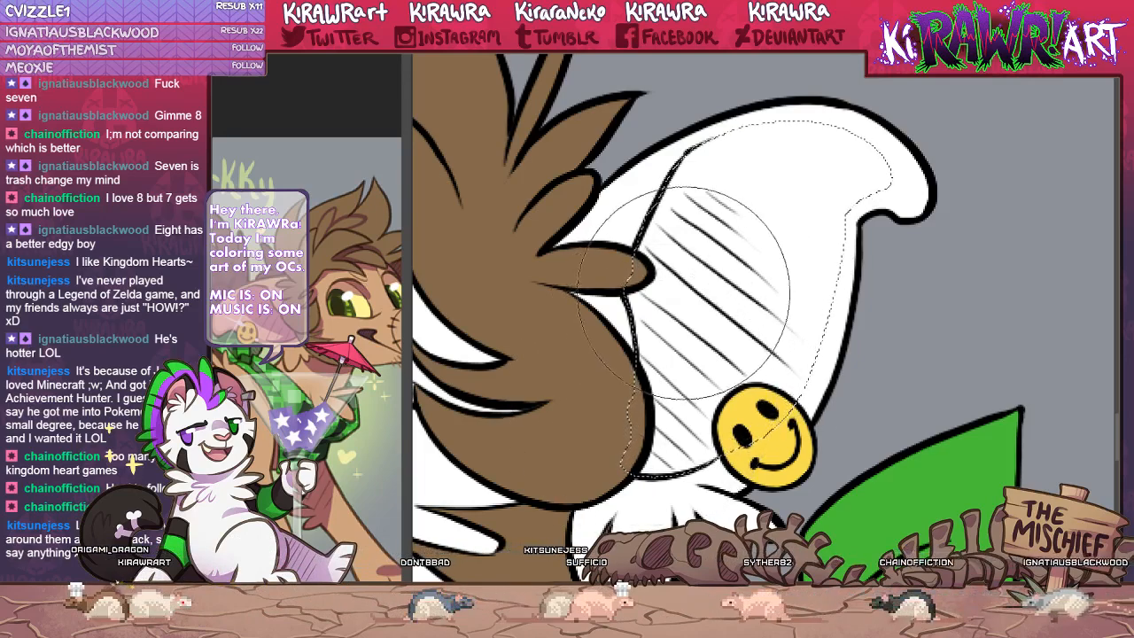
# Try to paint the selected inner ear with soft-edged peach strokes.
pyautogui.moveTo(824, 160)
pyautogui.mouseDown()
pyautogui.moveTo(753, 171)
pyautogui.moveTo(732, 235)
pyautogui.moveTo(763, 293)
pyautogui.moveTo(749, 255)
pyautogui.moveTo(641, 306)
pyautogui.moveTo(625, 330)
pyautogui.mouseUp()
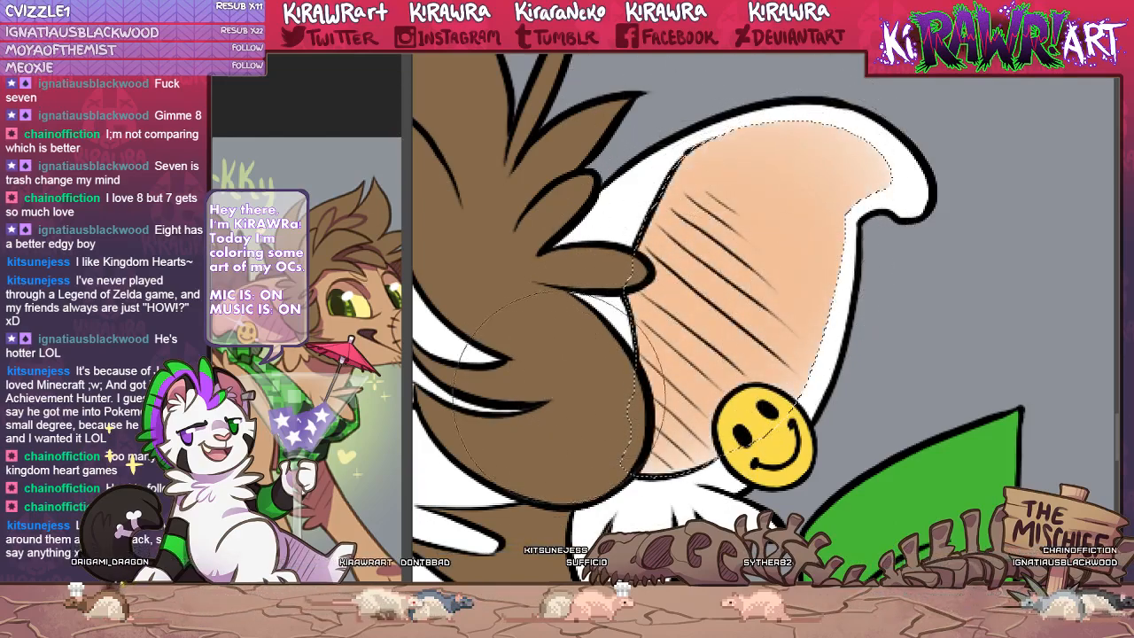
pyautogui.hotkey('ctrl', 'z')
pyautogui.hotkey('ctrl', 'z')
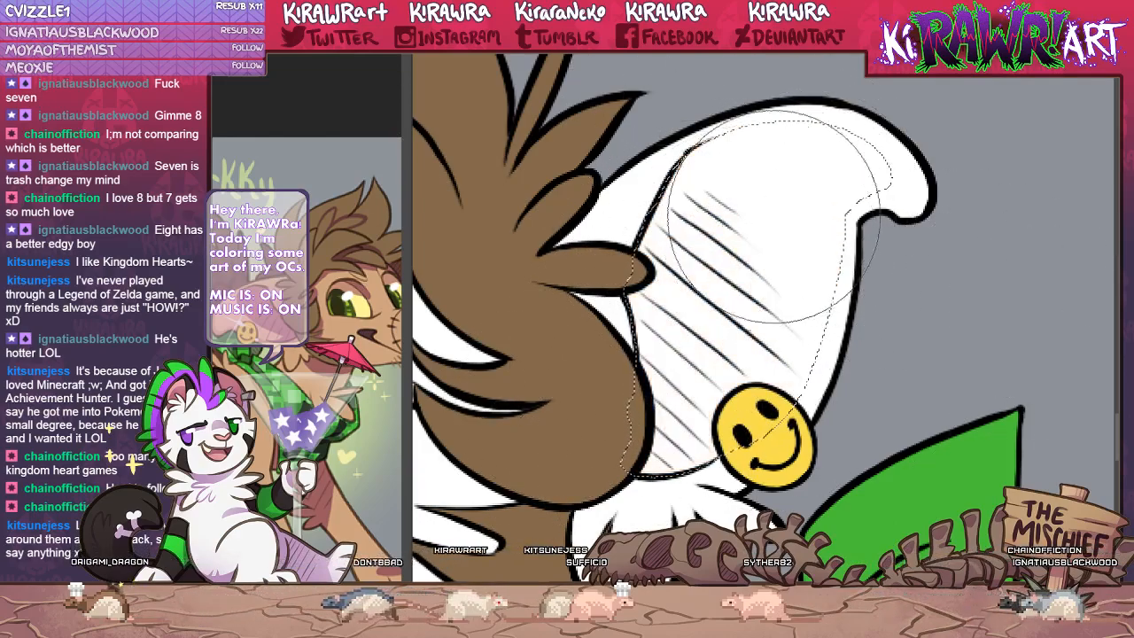
# Paint the selected inner ear of the closed-eye character soft peach and clear the selection.
pyautogui.moveTo(804, 161)
pyautogui.mouseDown()
pyautogui.moveTo(726, 175)
pyautogui.moveTo(714, 301)
pyautogui.moveTo(698, 261)
pyautogui.mouseUp()
pyautogui.hotkey('ctrl', 'd')
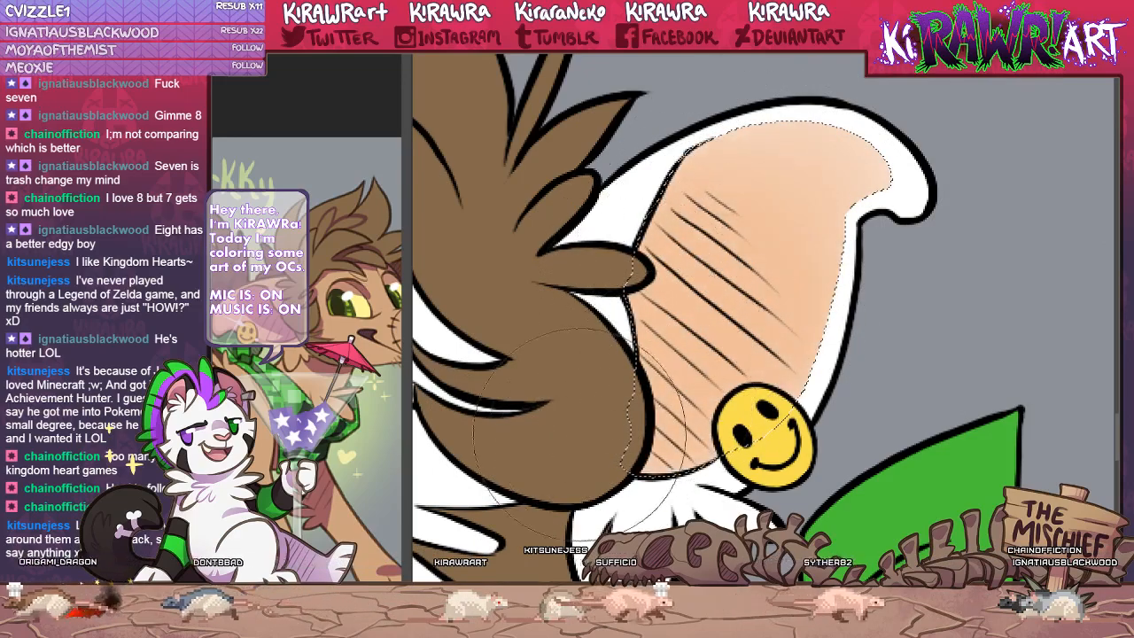
# Fill the white fur areas of the closed-eye character's face, outer ear, ear tufts and neck with flat tan.
pyautogui.hotkey('ctrl', '-')
pyautogui.hotkey('ctrl', '-')
pyautogui.hotkey('ctrl', '-')
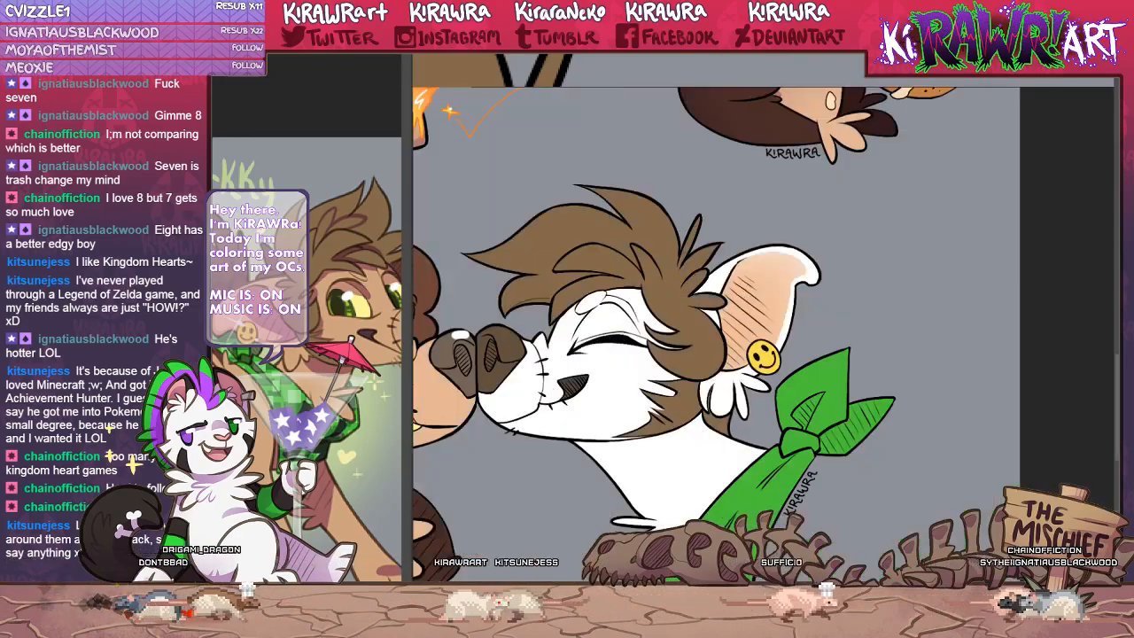
pyautogui.moveTo(700, 426); pyautogui.dragTo(814, 374)
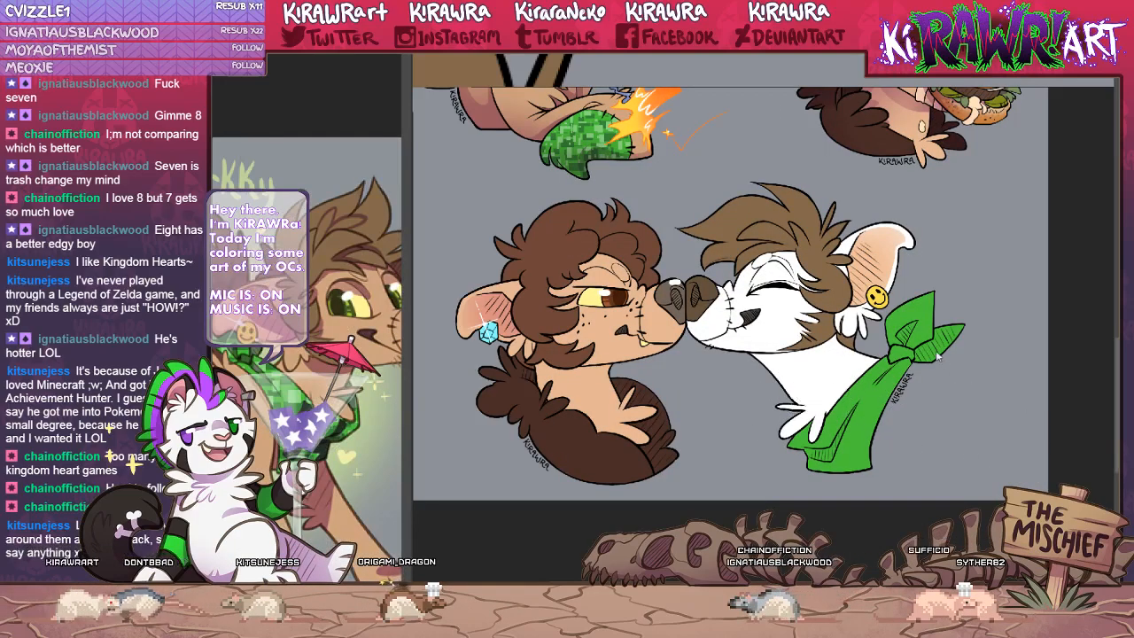
pyautogui.moveTo(963, 225)
pyautogui.mouseDown()
pyautogui.moveTo(762, 341)
pyautogui.moveTo(824, 390)
pyautogui.mouseUp()
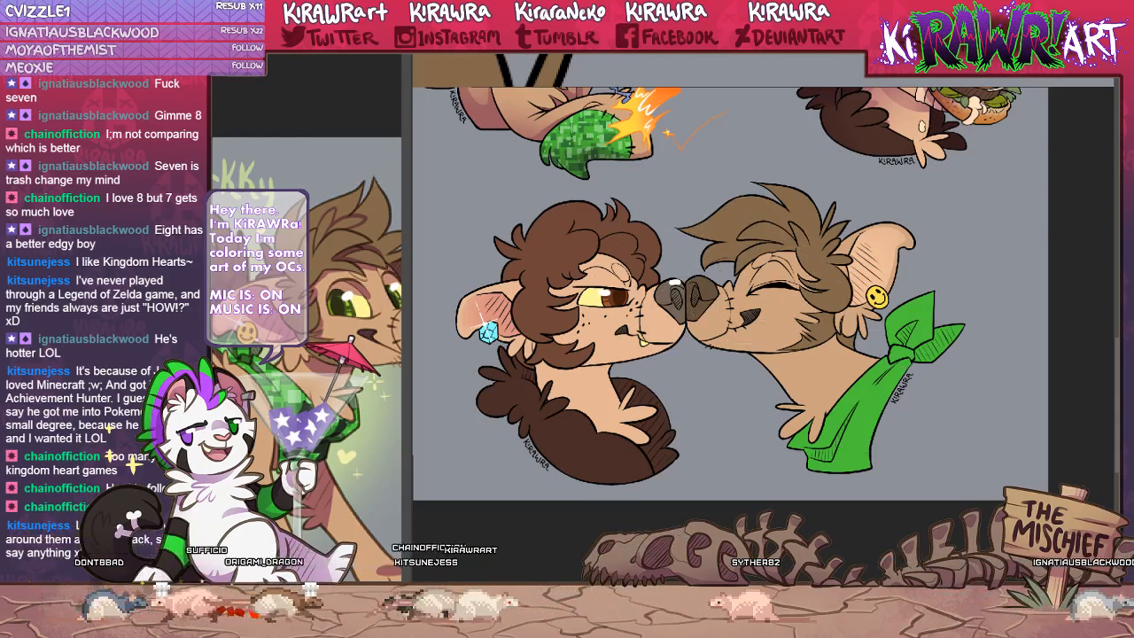
# Paint a small white highlight on top of the closed-eye character's nose, matching the neighbouring nose.
pyautogui.hotkey('ctrl', '+')
pyautogui.moveTo(661, 290); pyautogui.dragTo(721, 285)
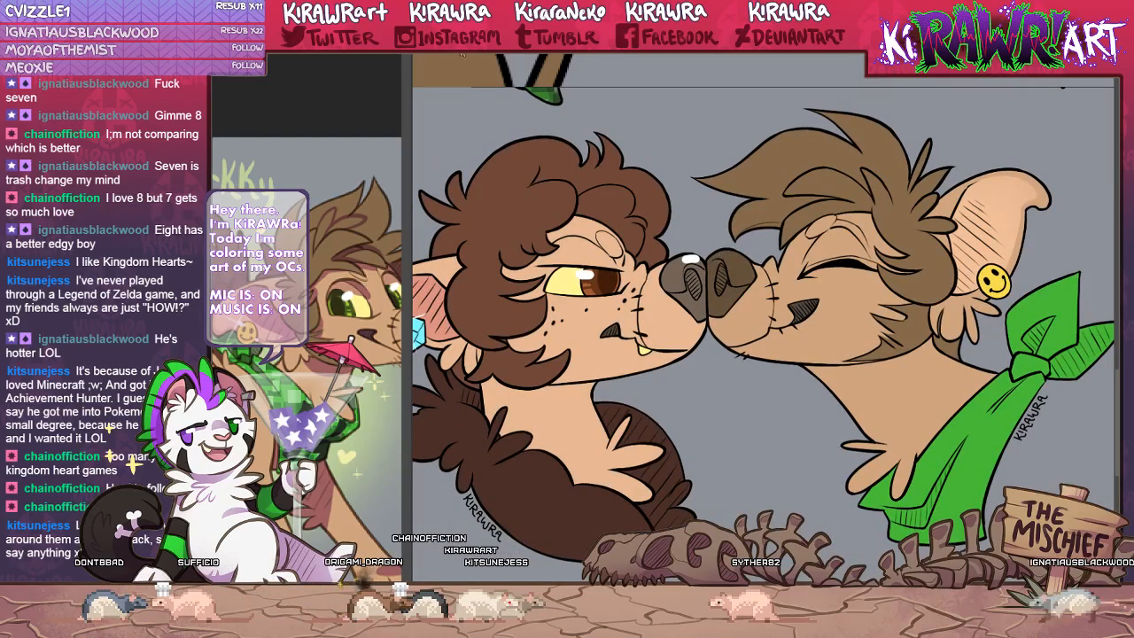
pyautogui.moveTo(716, 254); pyautogui.dragTo(732, 256)
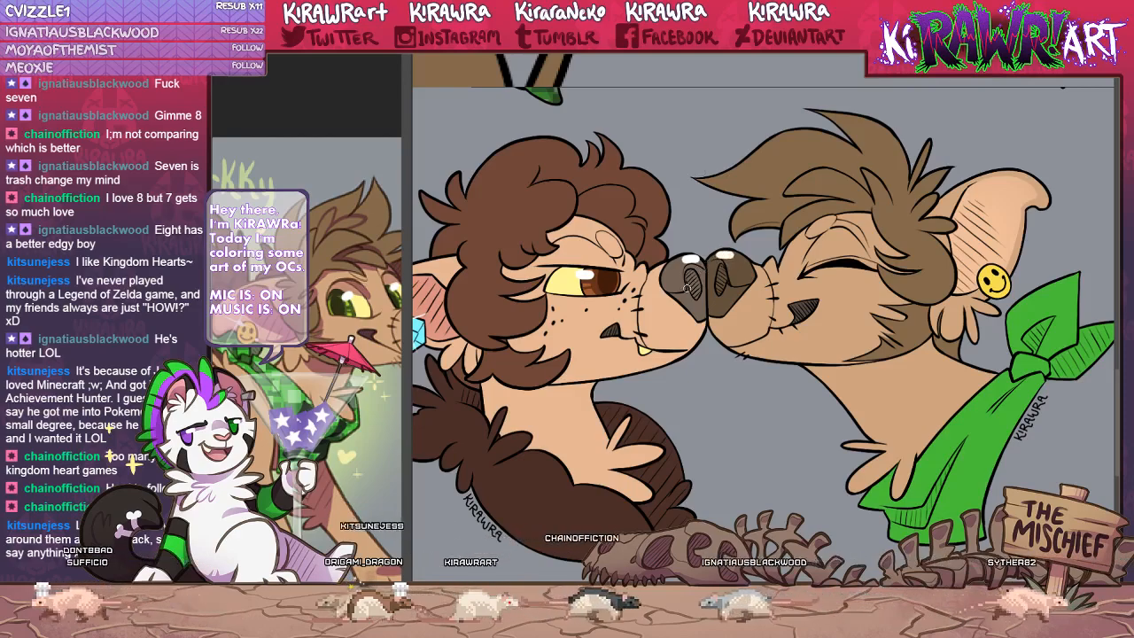
# Dab a white highlight on the upper rim of the smiley earring and undo the extra dab on its side.
pyautogui.moveTo(689, 232); pyautogui.dragTo(551, 214)
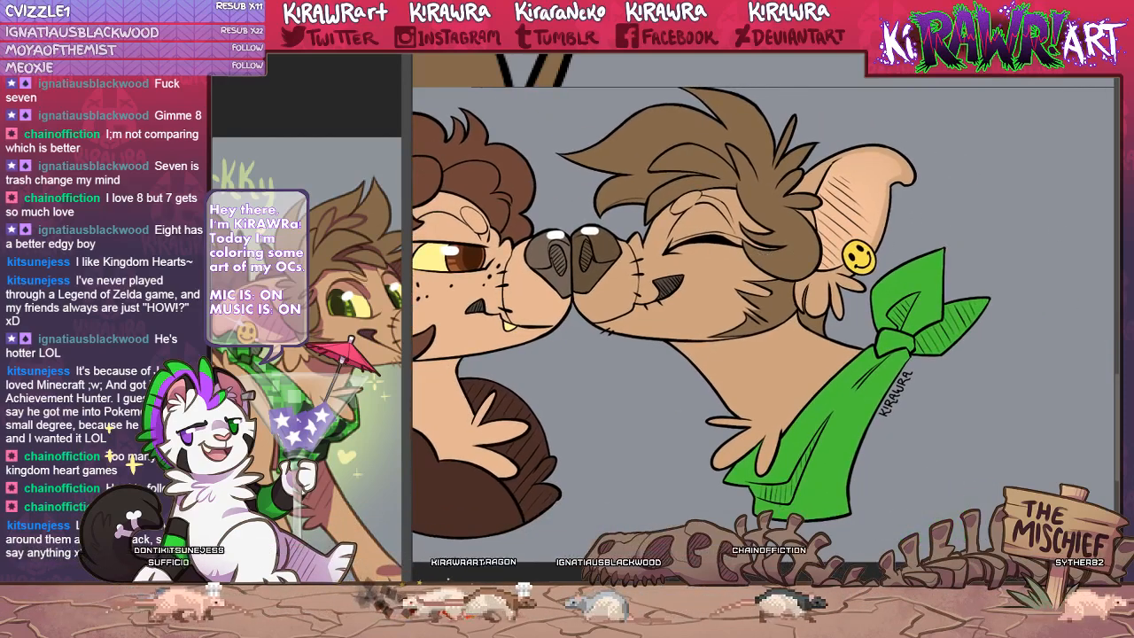
pyautogui.hotkey('ctrl', '+')
pyautogui.click(950, 163)
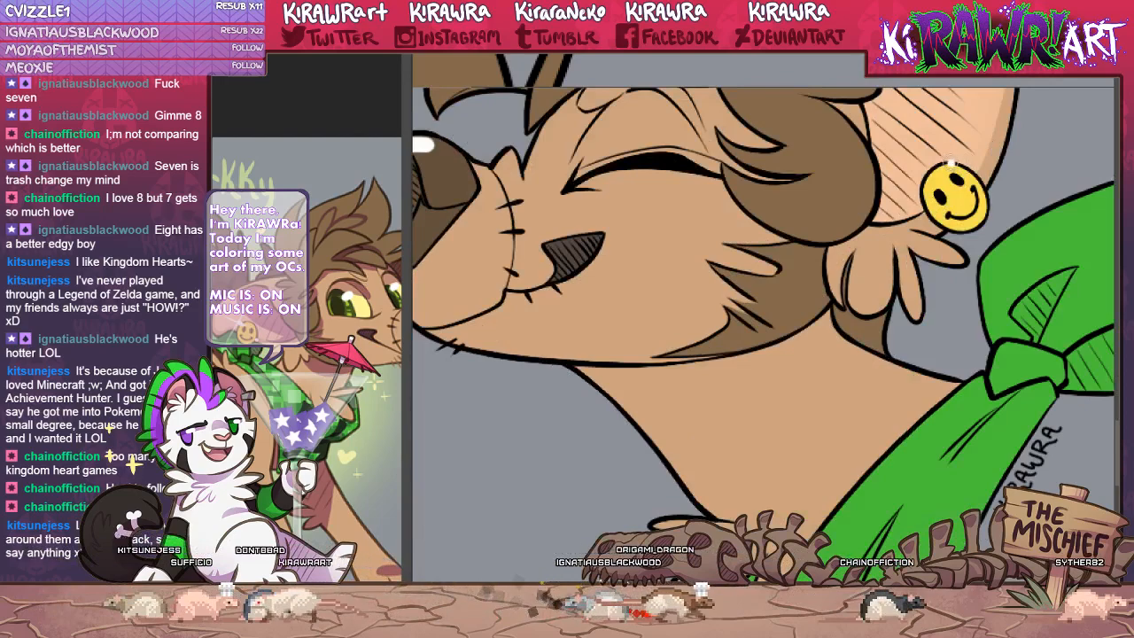
pyautogui.moveTo(951, 163); pyautogui.dragTo(837, 296)
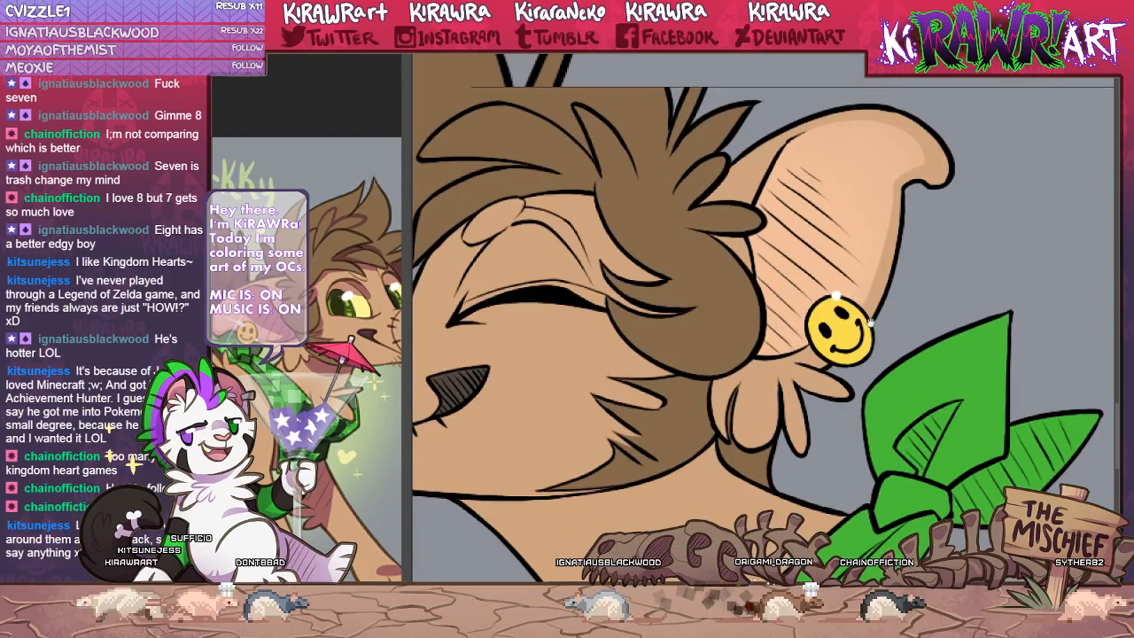
pyautogui.hotkey('ctrl', 'z')
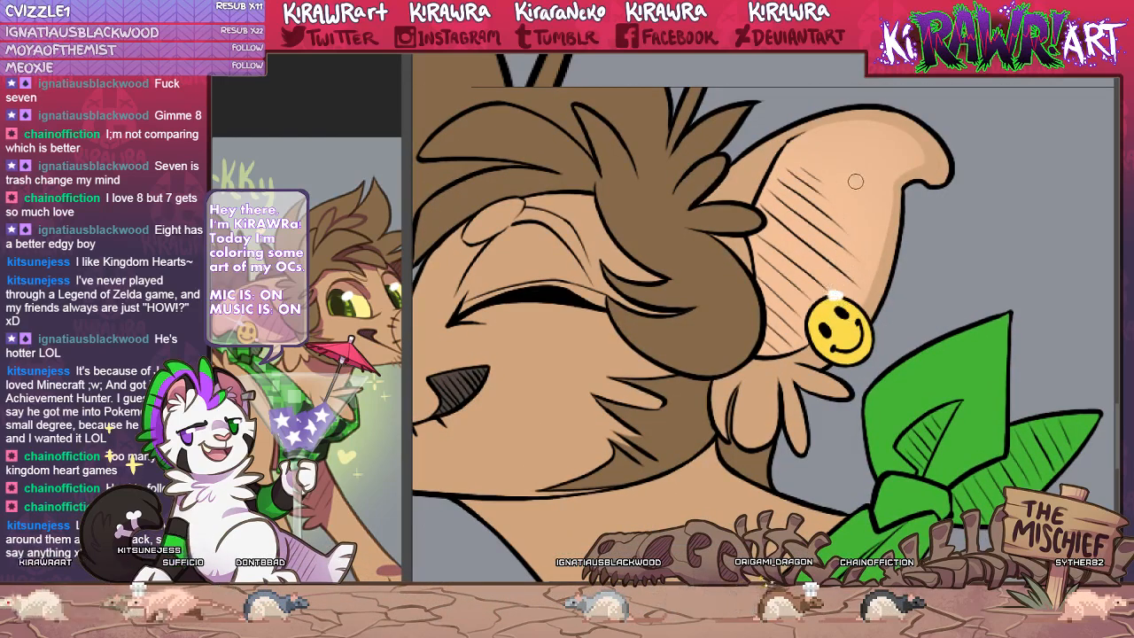
# Try several thin, steep white light rays through the smiley earring's highlight, undoing each stroke.
pyautogui.hotkey('ctrl', 'z')
pyautogui.moveTo(853, 200); pyautogui.dragTo(822, 390)
pyautogui.hotkey('ctrl', 'z')
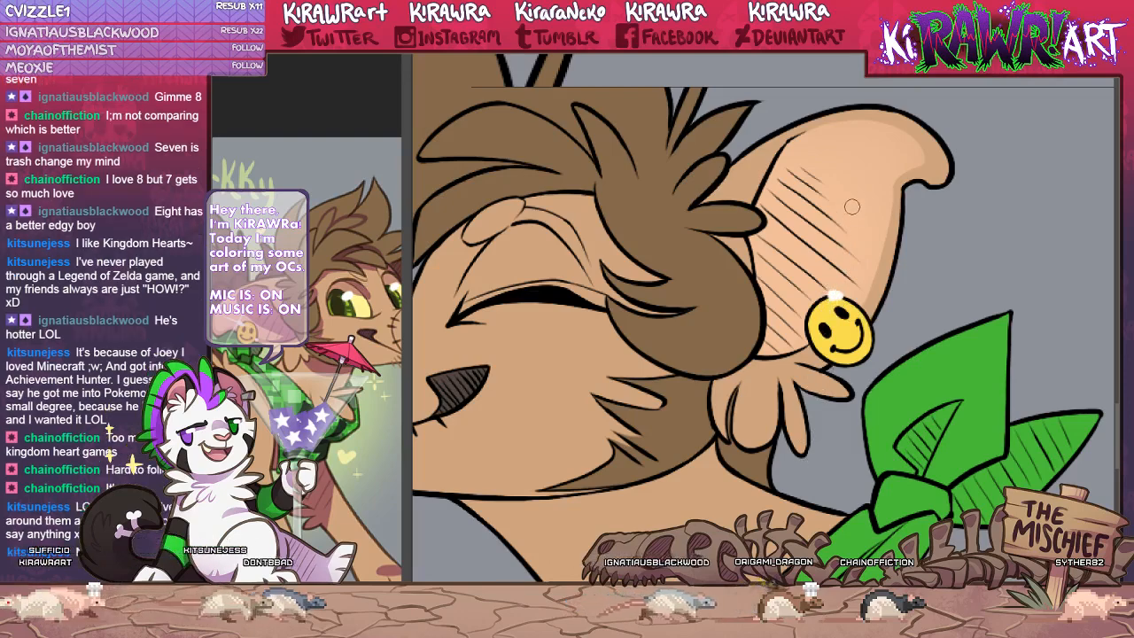
pyautogui.moveTo(853, 205); pyautogui.dragTo(805, 484)
pyautogui.hotkey('ctrl', 'z')
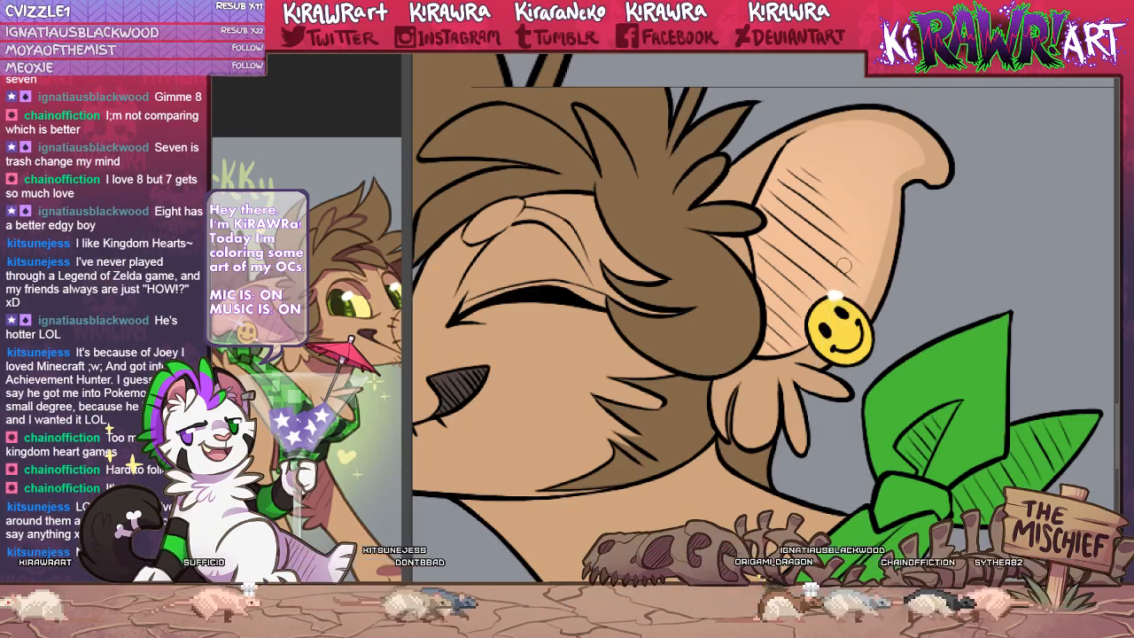
pyautogui.moveTo(844, 239); pyautogui.dragTo(809, 391)
pyautogui.hotkey('ctrl', 'z')
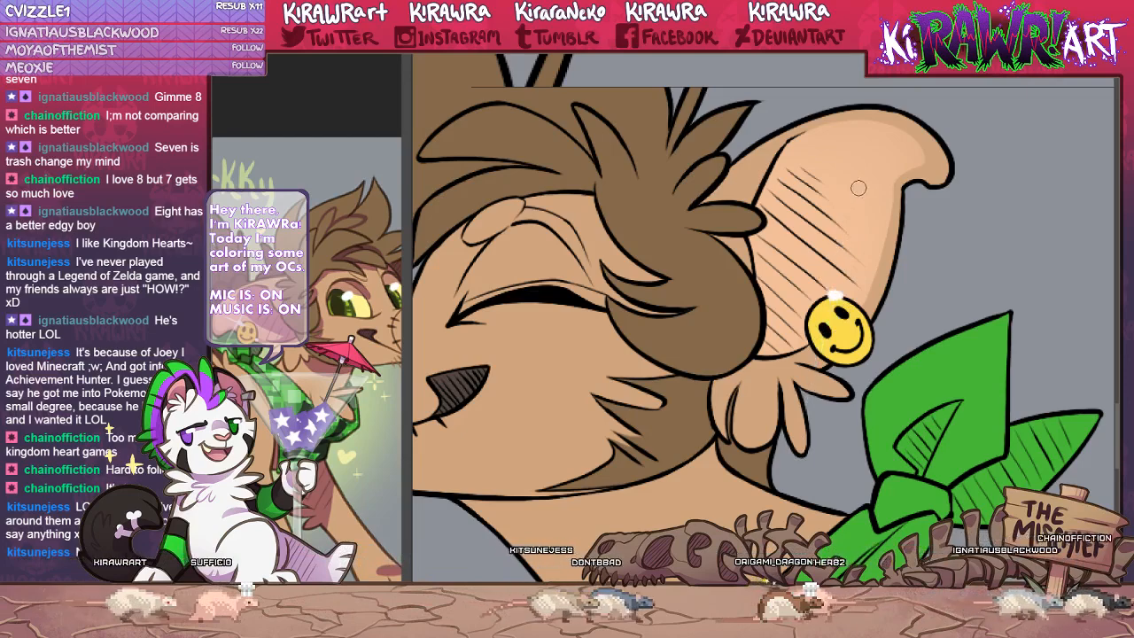
pyautogui.moveTo(849, 210); pyautogui.dragTo(812, 369)
pyautogui.hotkey('ctrl', 'z')
pyautogui.hotkey('ctrl', 'z')
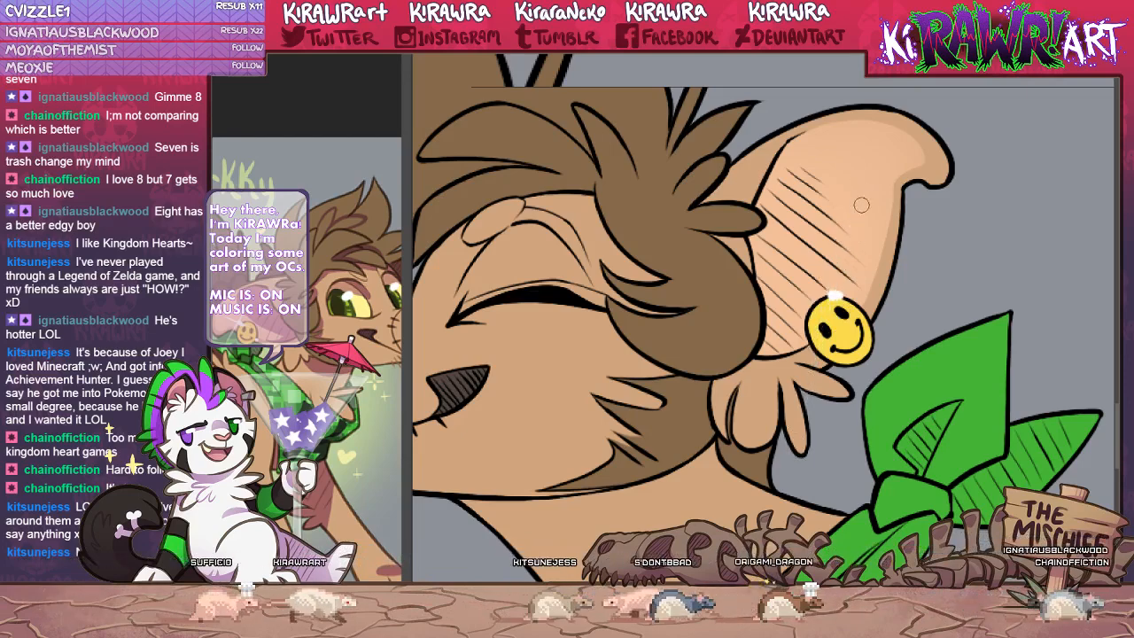
pyautogui.moveTo(863, 181); pyautogui.dragTo(801, 436)
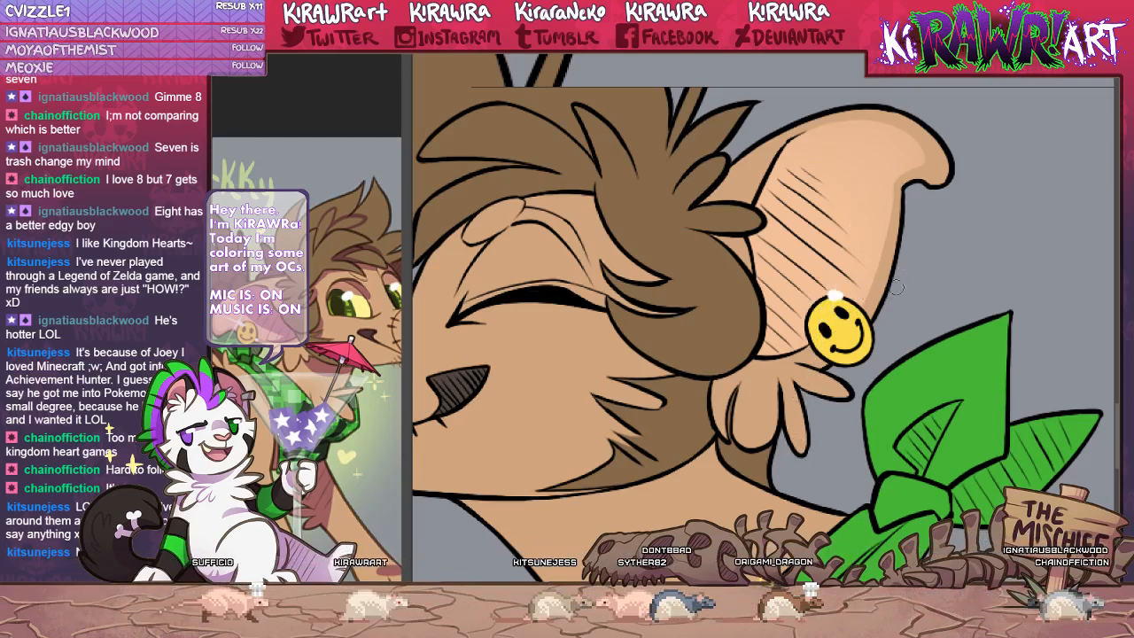
pyautogui.hotkey('ctrl', 'z')
# Paint a white sparkle on the smiley earring from a steep thin ray crossed by a long, slightly sloping one.
pyautogui.moveTo(861, 200); pyautogui.dragTo(819, 346)
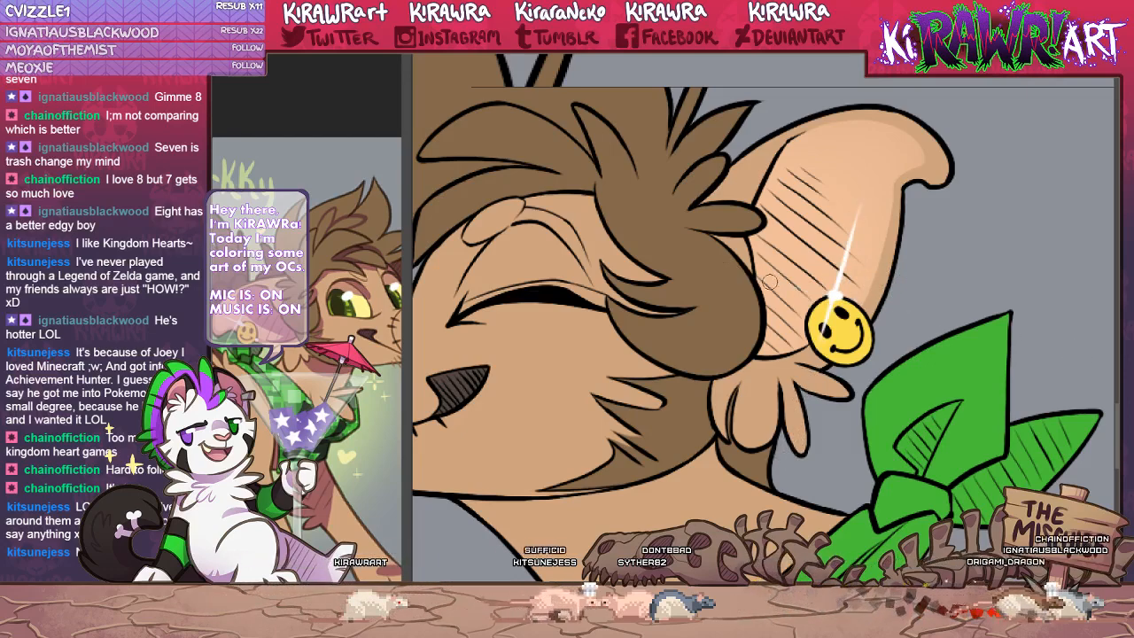
pyautogui.moveTo(756, 277); pyautogui.dragTo(997, 332)
pyautogui.hotkey('ctrl', 'z')
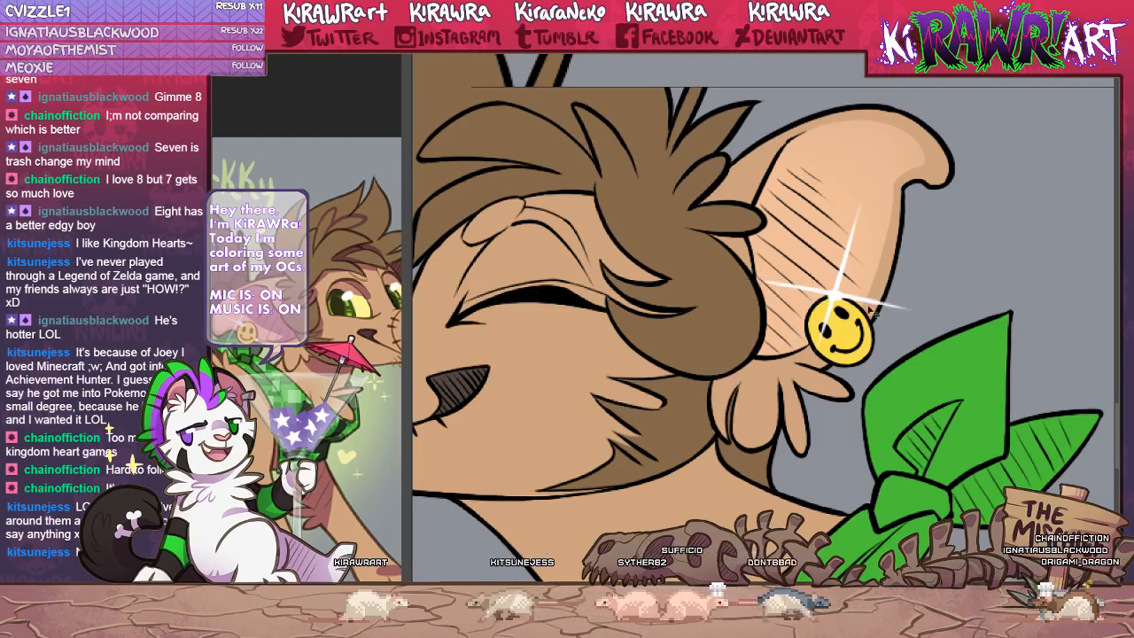
pyautogui.moveTo(780, 288); pyautogui.dragTo(889, 303)
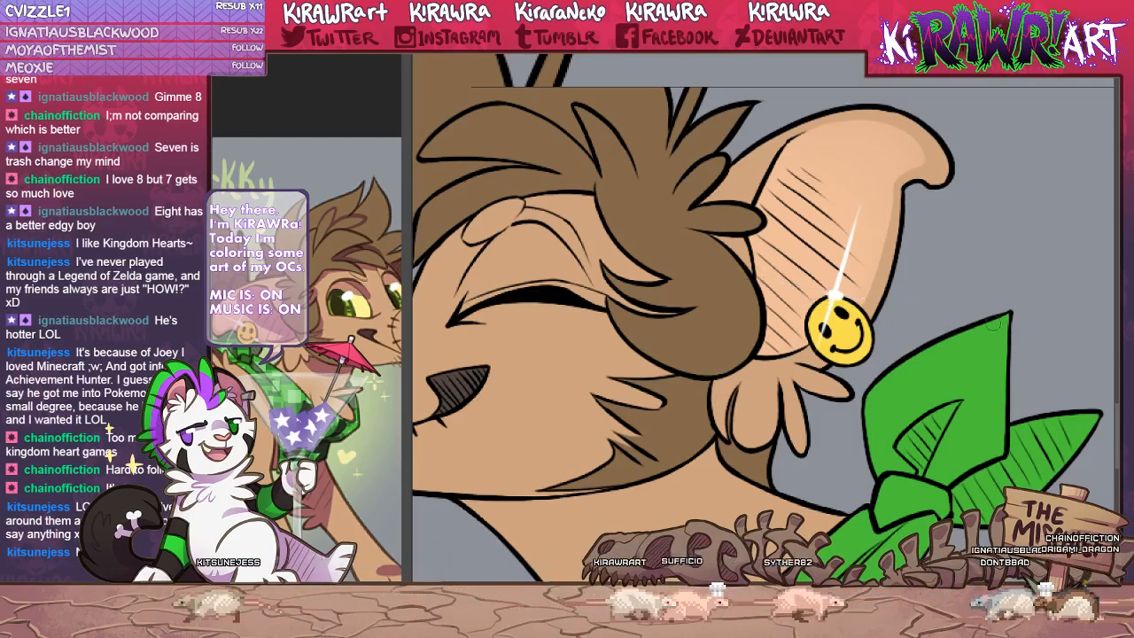
pyautogui.hotkey('ctrl', 'z')
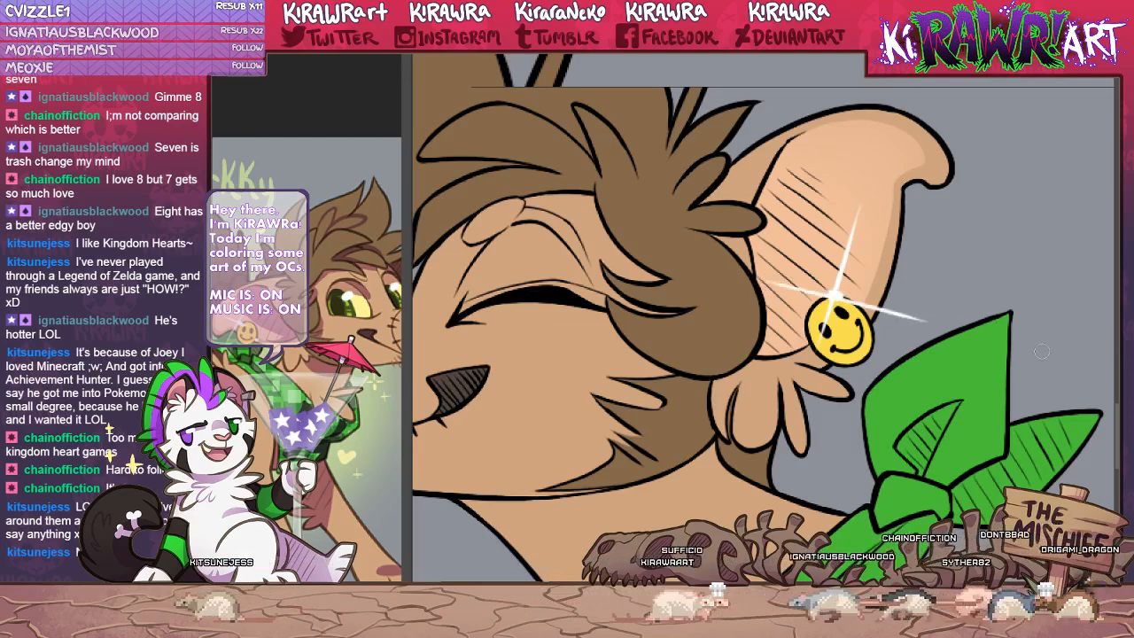
pyautogui.hotkey('ctrl', 'y')
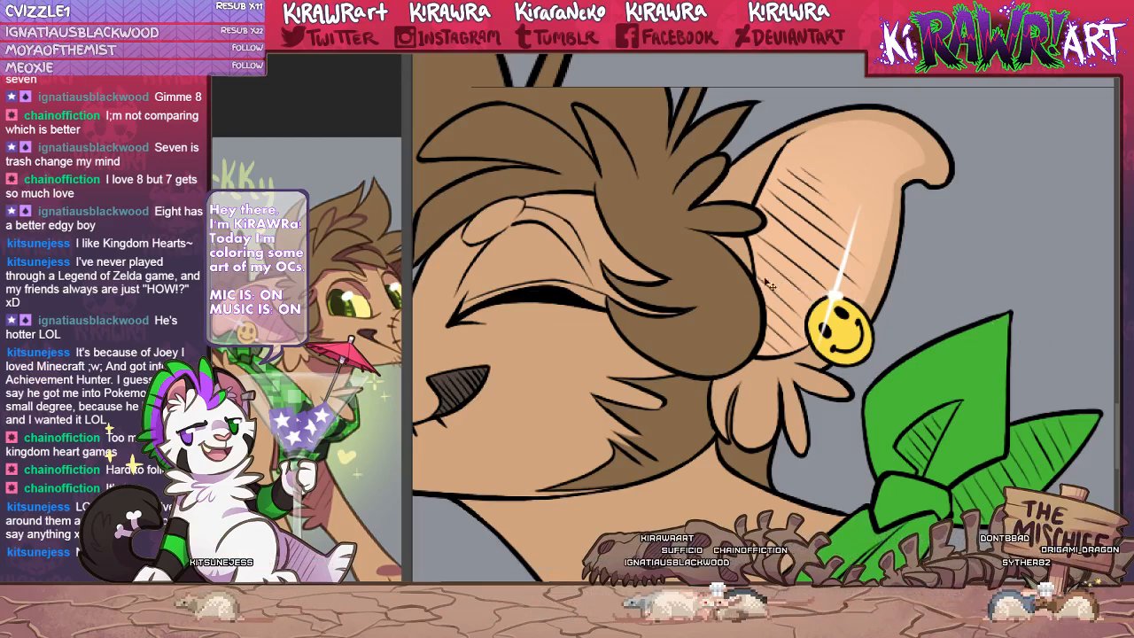
pyautogui.moveTo(769, 285); pyautogui.dragTo(1010, 331)
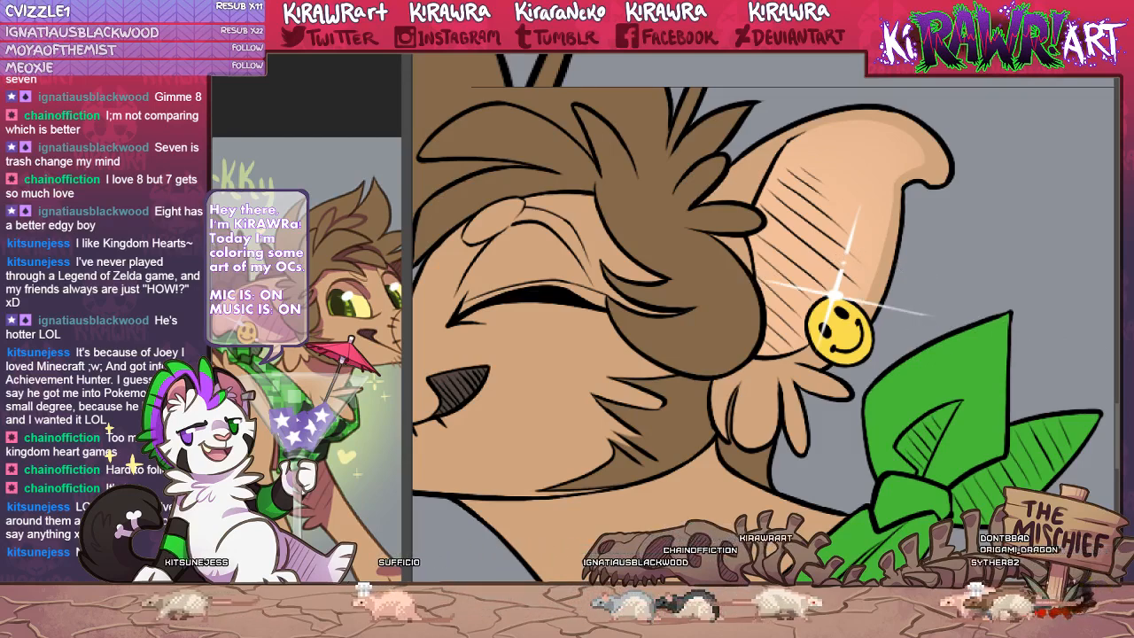
# Cover the closed-eye character's green bandana with a pixelated camouflage pattern of lighter and darker green squares.
pyautogui.hotkey('ctrl', '-')
pyautogui.hotkey('ctrl', '-')
pyautogui.hotkey('ctrl', '-')
pyautogui.hotkey('ctrl', '+')
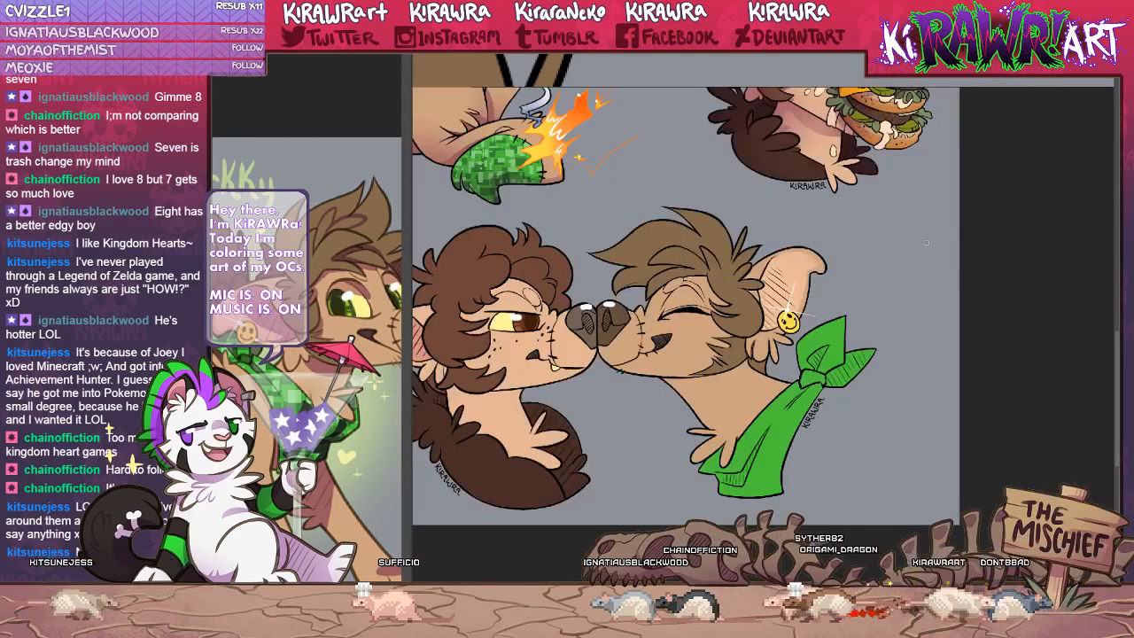
pyautogui.moveTo(797, 366); pyautogui.dragTo(834, 331)
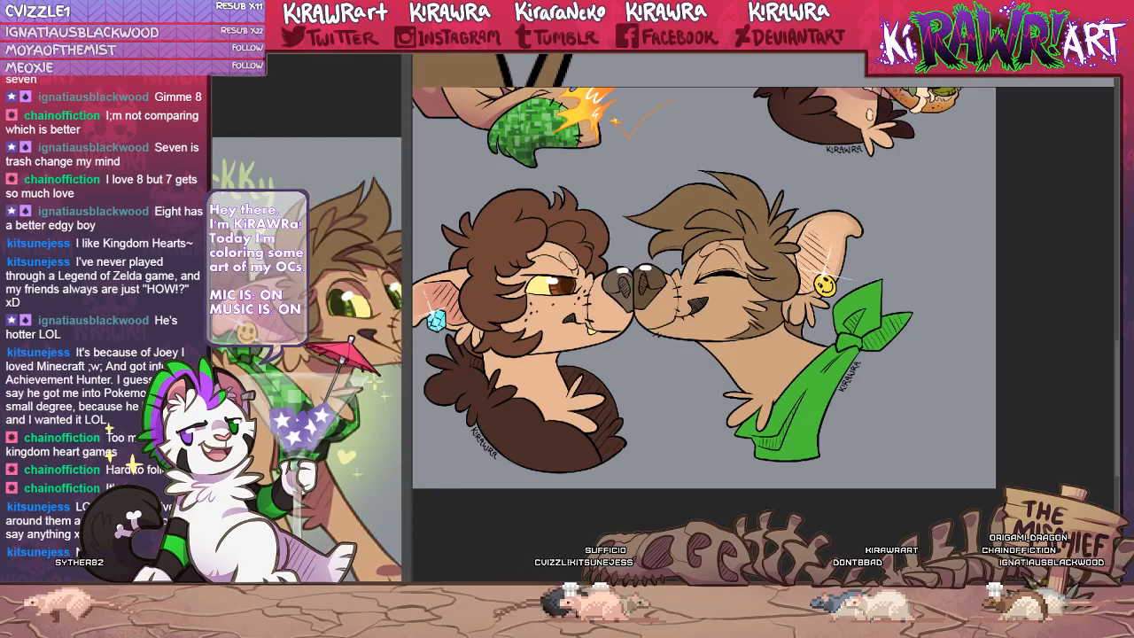
pyautogui.scroll(2, 789, 434)
pyautogui.moveTo(789, 434); pyautogui.dragTo(755, 390)
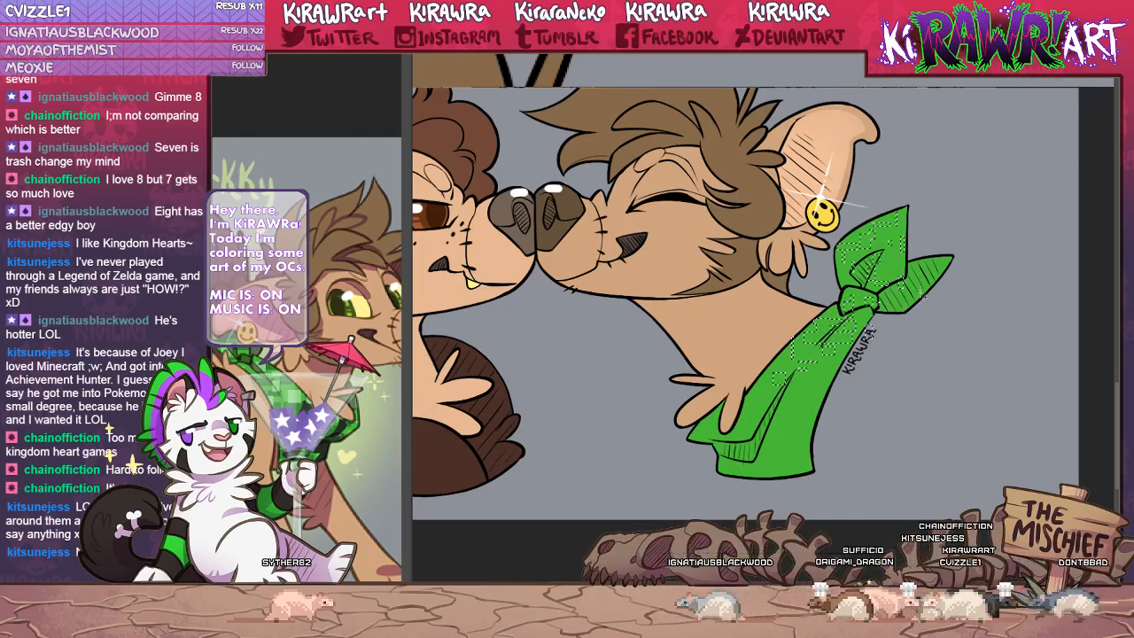
pyautogui.moveTo(923, 258); pyautogui.dragTo(948, 267)
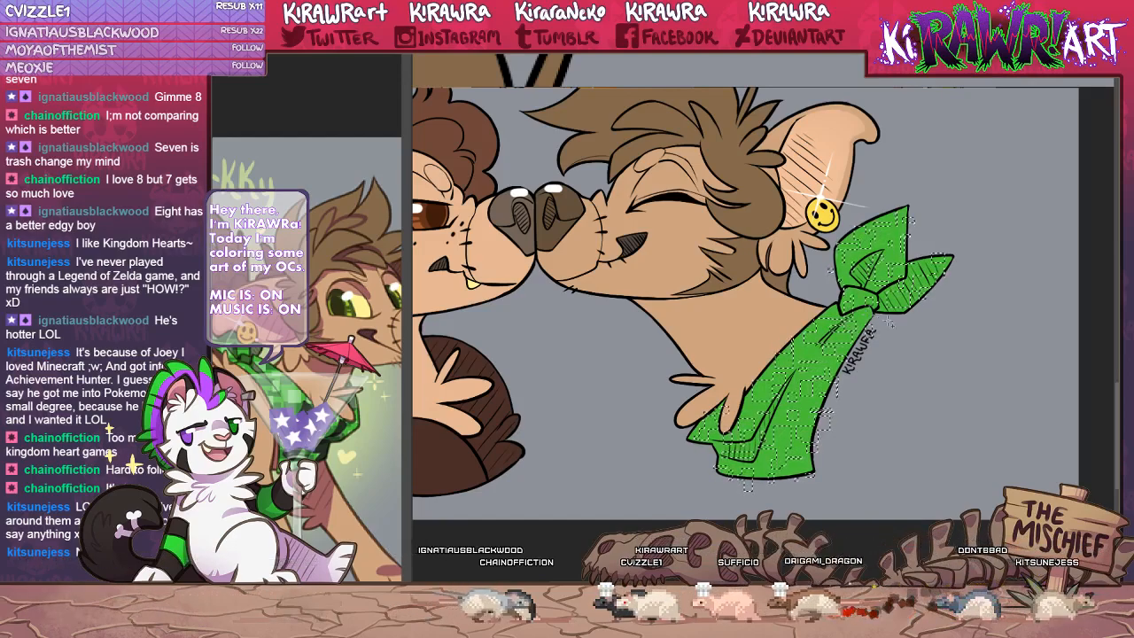
pyautogui.hotkey('ctrl', 'd')
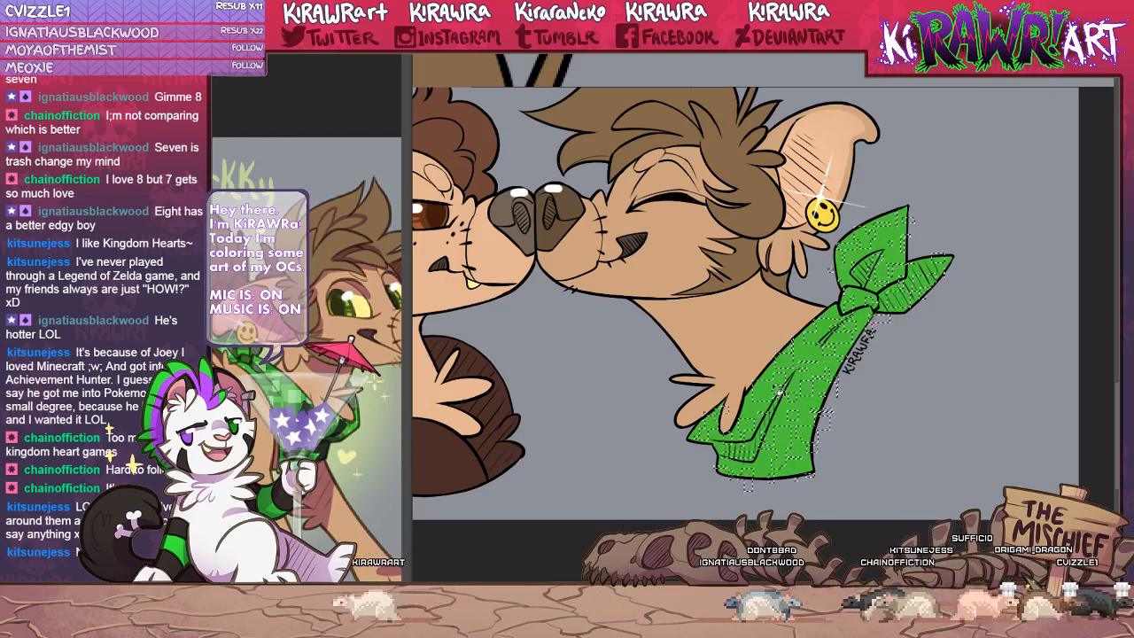
pyautogui.hotkey('alt', 'BackSpace')
pyautogui.hotkey('ctrl', 'd')
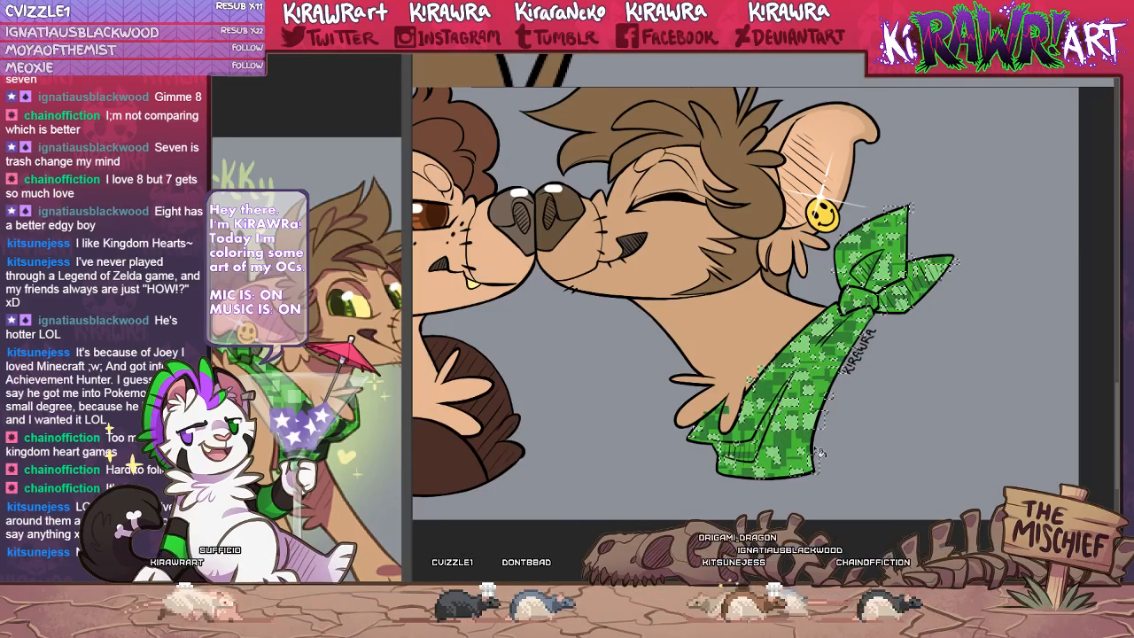
# Select the area outside the bandana to clean up around the camouflage pattern, and clear the selection.
pyautogui.moveTo(925, 439); pyautogui.dragTo(913, 410)
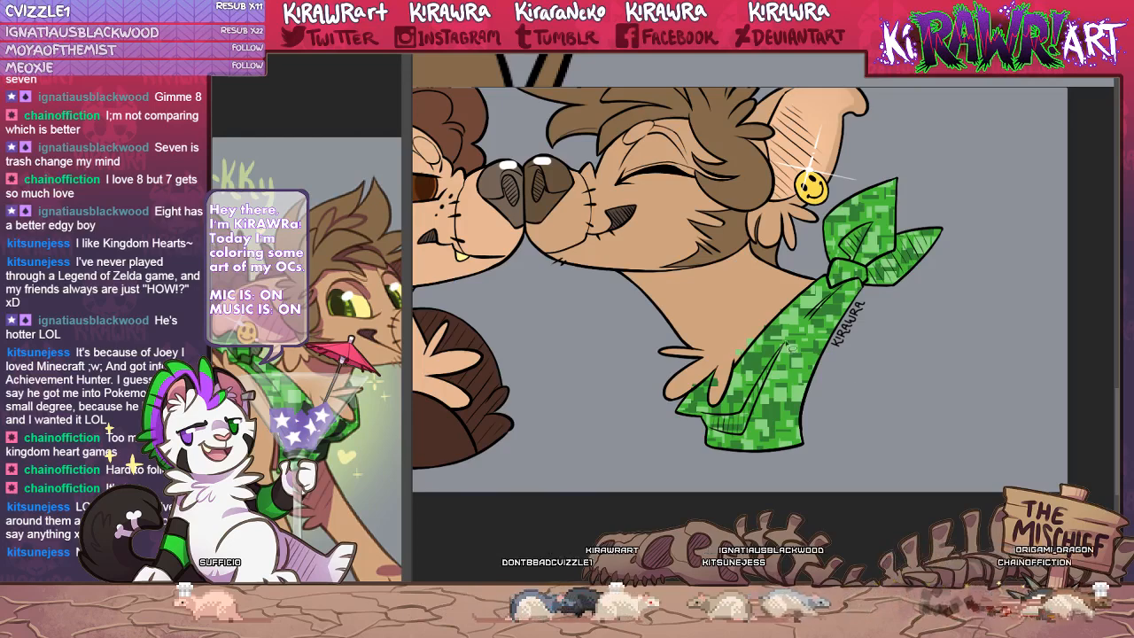
pyautogui.hotkey('ctrl', 'shift', 'd')
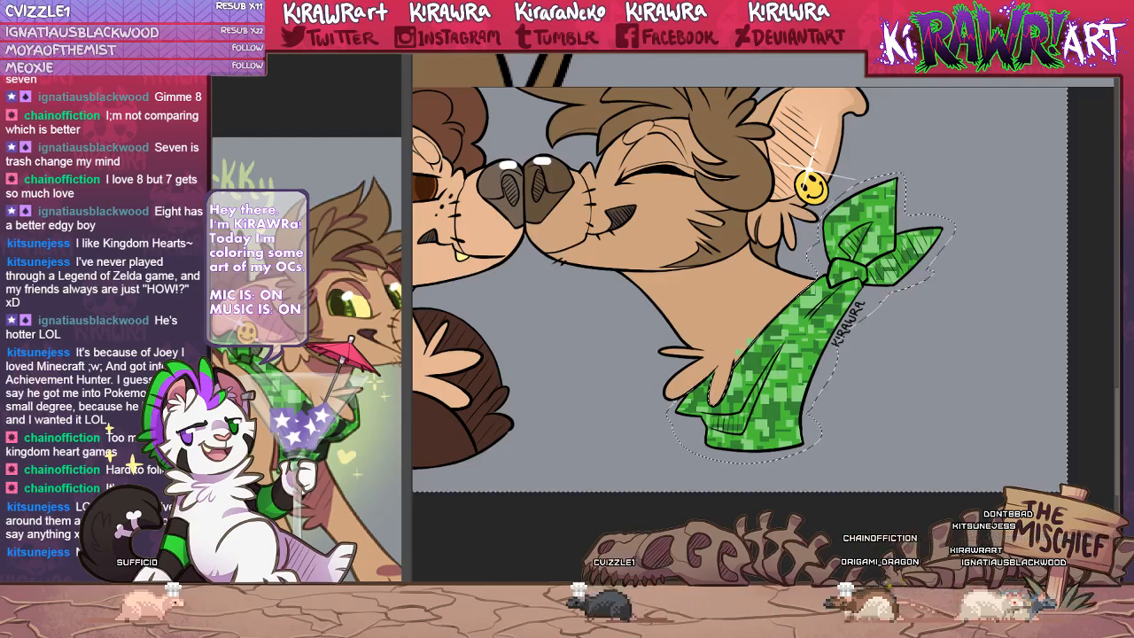
pyautogui.hotkey('ctrl', 'd')
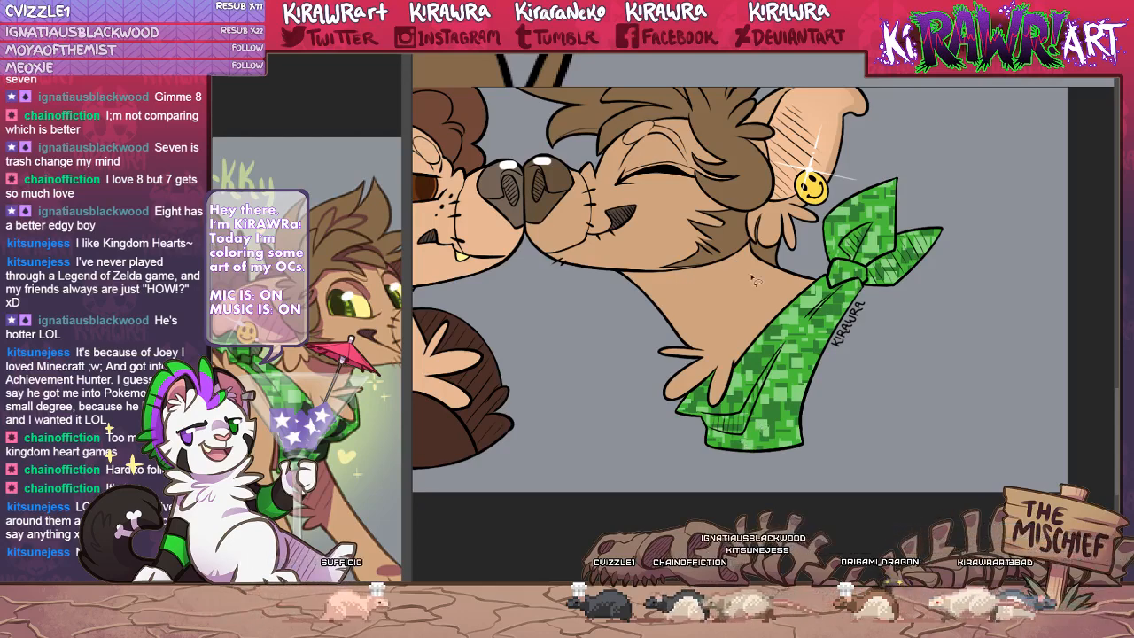
# Show the shading over the nose-to-nose pair and compare it with the finished drawings on the sheet.
pyautogui.moveTo(708, 266); pyautogui.dragTo(868, 373)
pyautogui.hotkey('ctrl', '-')
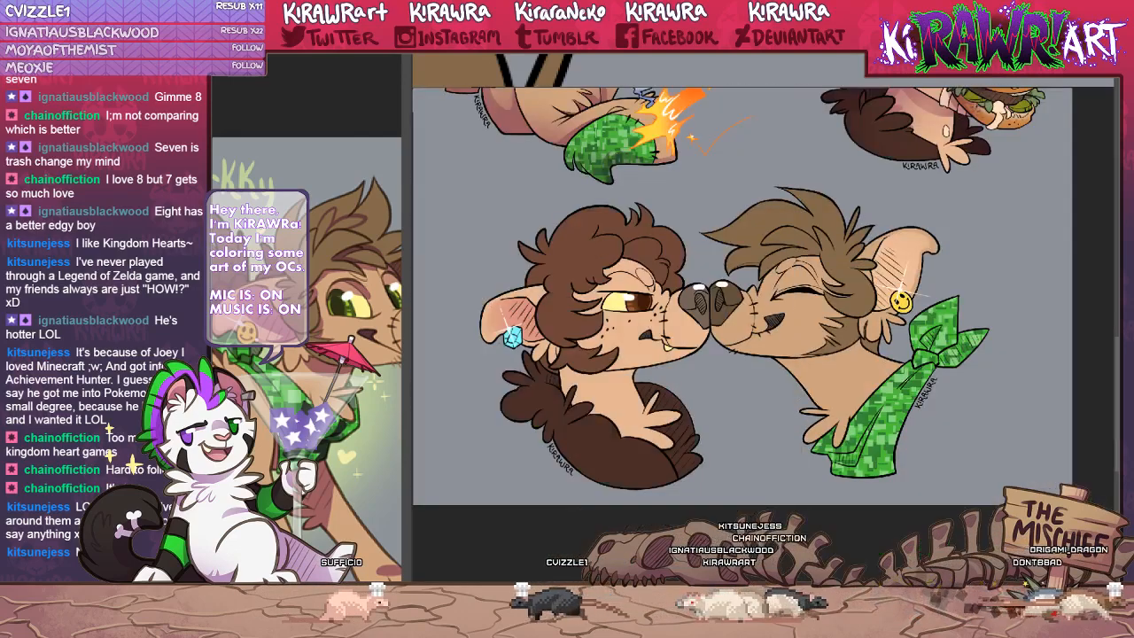
pyautogui.hotkey('ctrl', '-')
pyautogui.moveTo(699, 227); pyautogui.dragTo(679, 354)
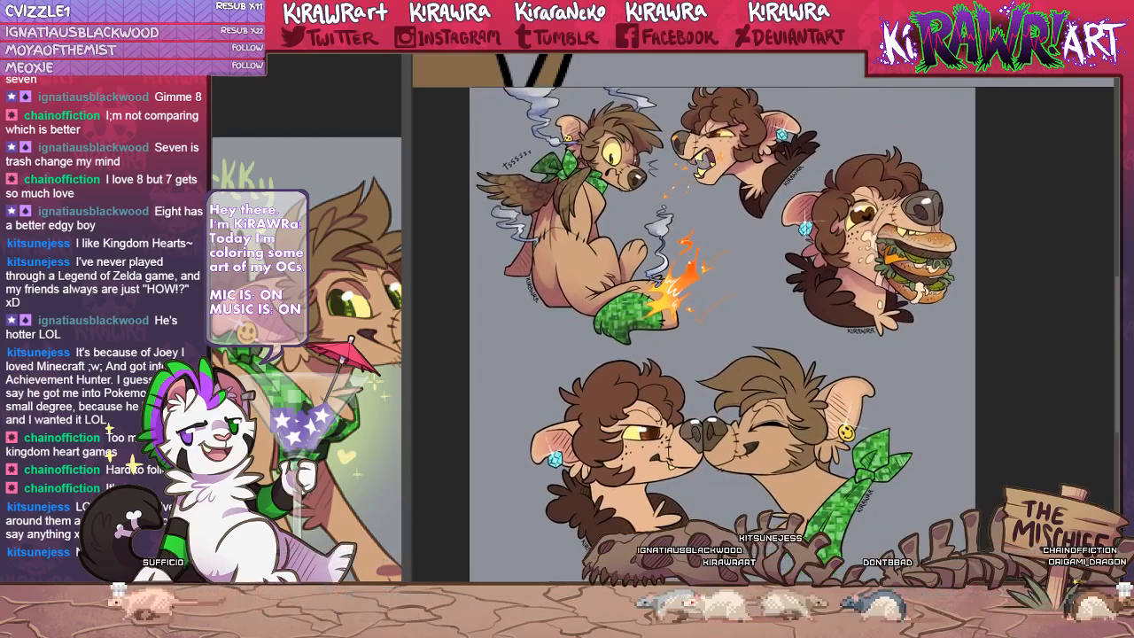
pyautogui.moveTo(709, 354); pyautogui.dragTo(742, 238)
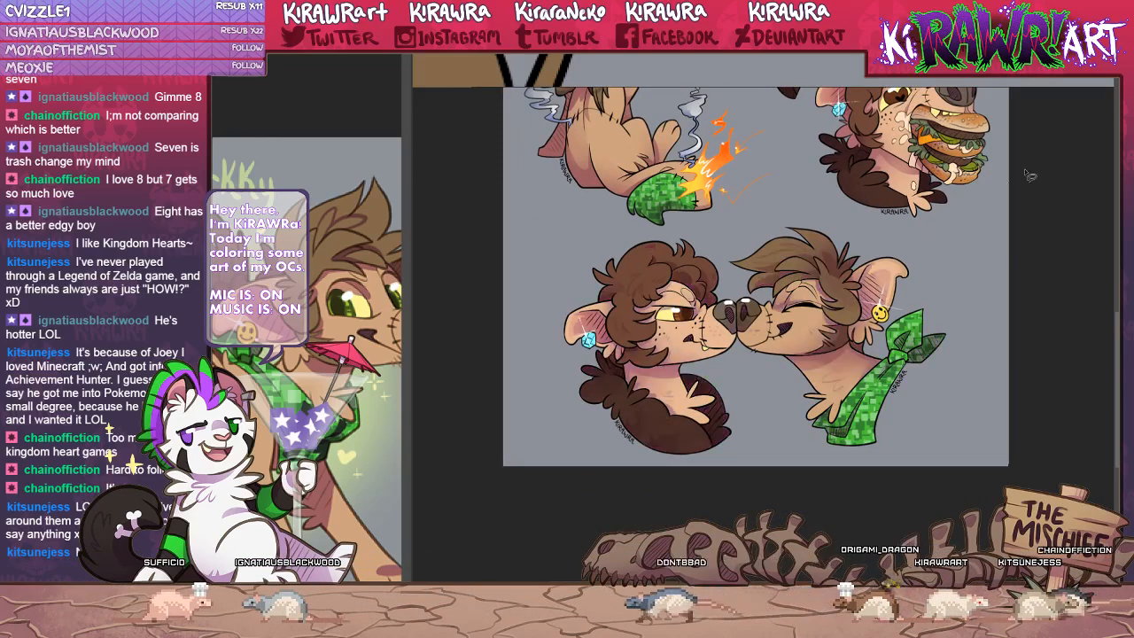
pyautogui.moveTo(753, 302); pyautogui.dragTo(737, 400)
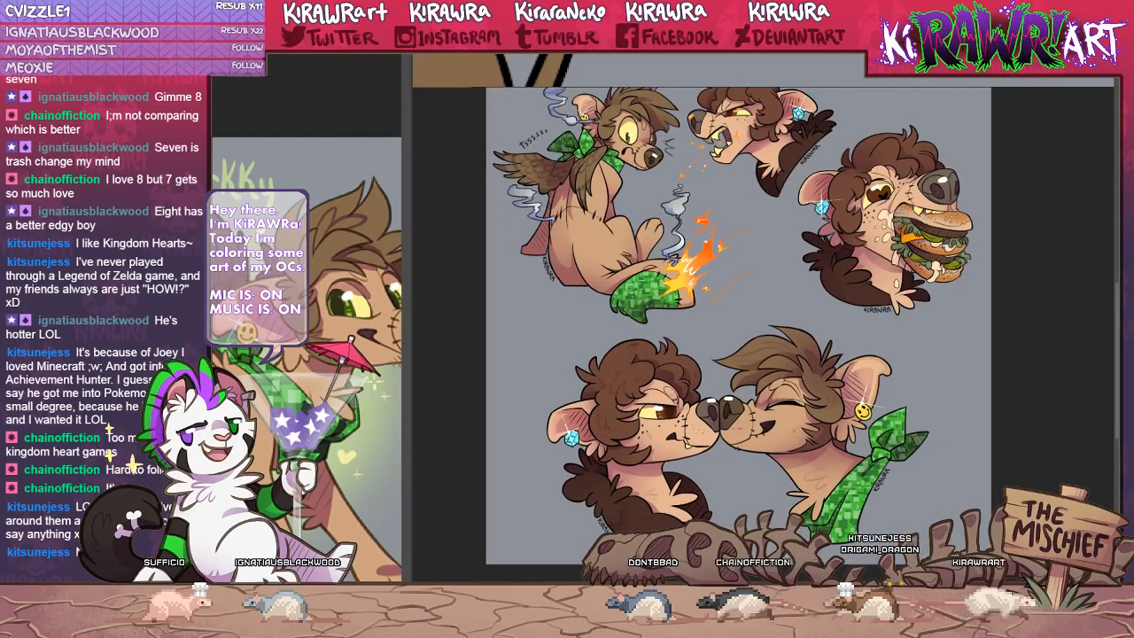
pyautogui.hotkey('ctrl', '+')
pyautogui.moveTo(802, 556); pyautogui.dragTo(838, 412)
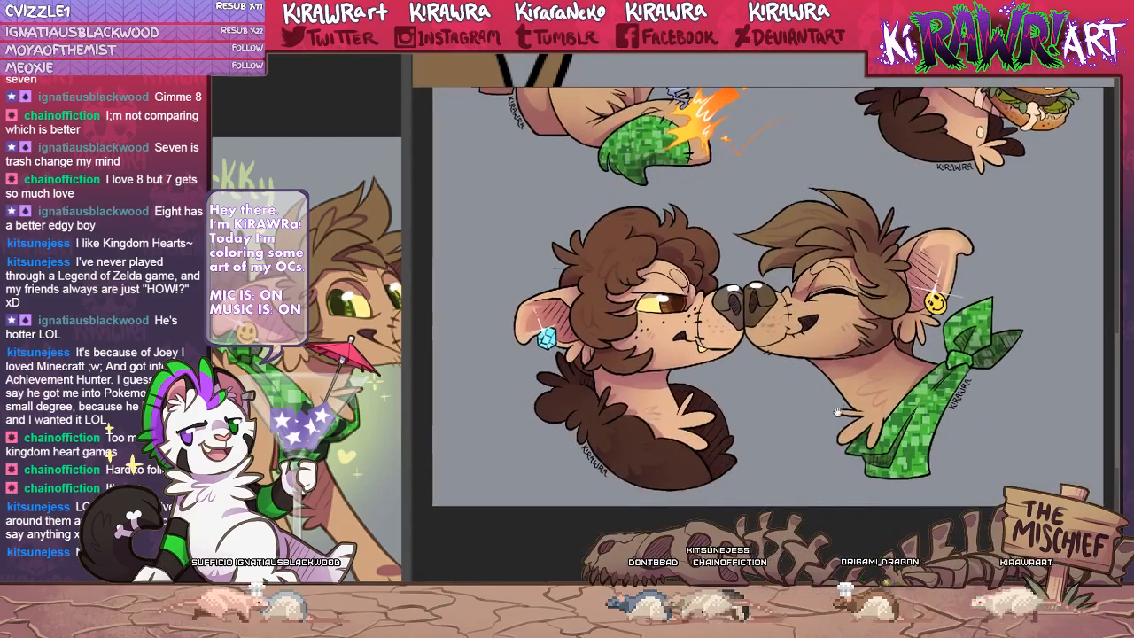
# Check the finished drawings above the nose-to-nose pair and return from the split layout to a single view of the sheet.
pyautogui.scroll(8, 838, 412)
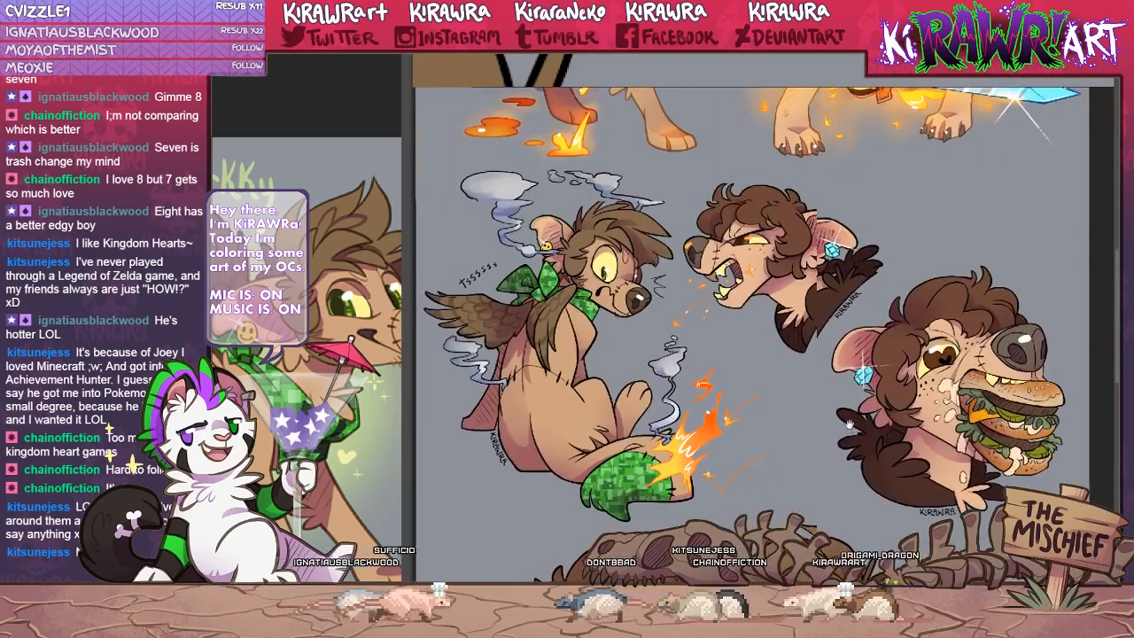
pyautogui.moveTo(848, 425); pyautogui.dragTo(849, 430)
pyautogui.moveTo(708, 458); pyautogui.dragTo(732, 432)
pyautogui.moveTo(678, 269); pyautogui.dragTo(670, 418)
pyautogui.click(447, 93)
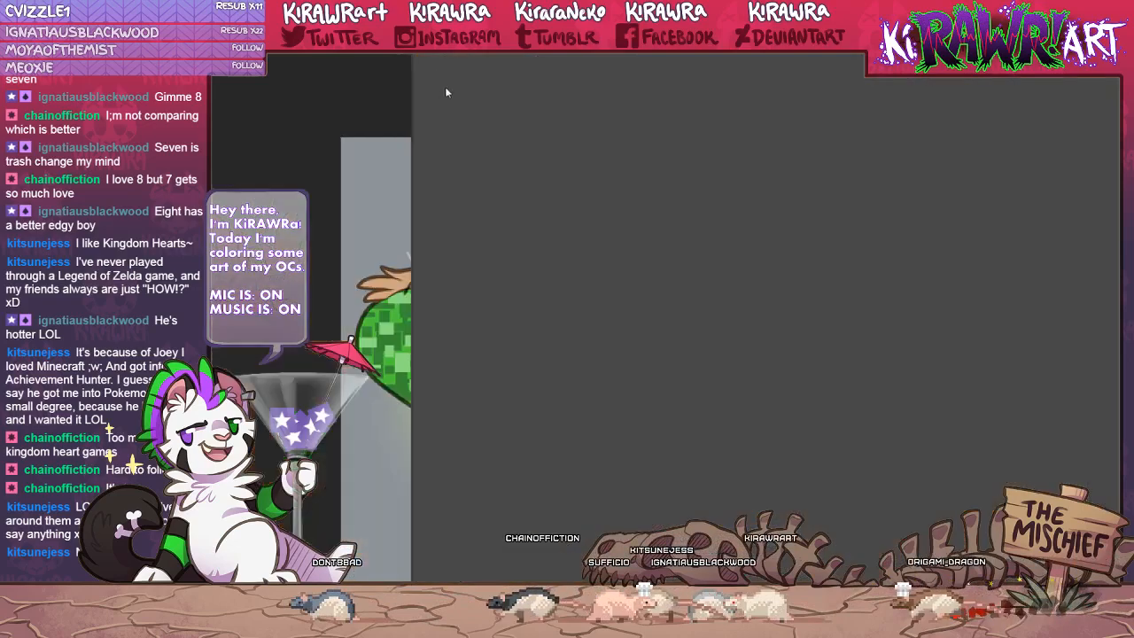
pyautogui.hotkey('ctrl', 'Tab')
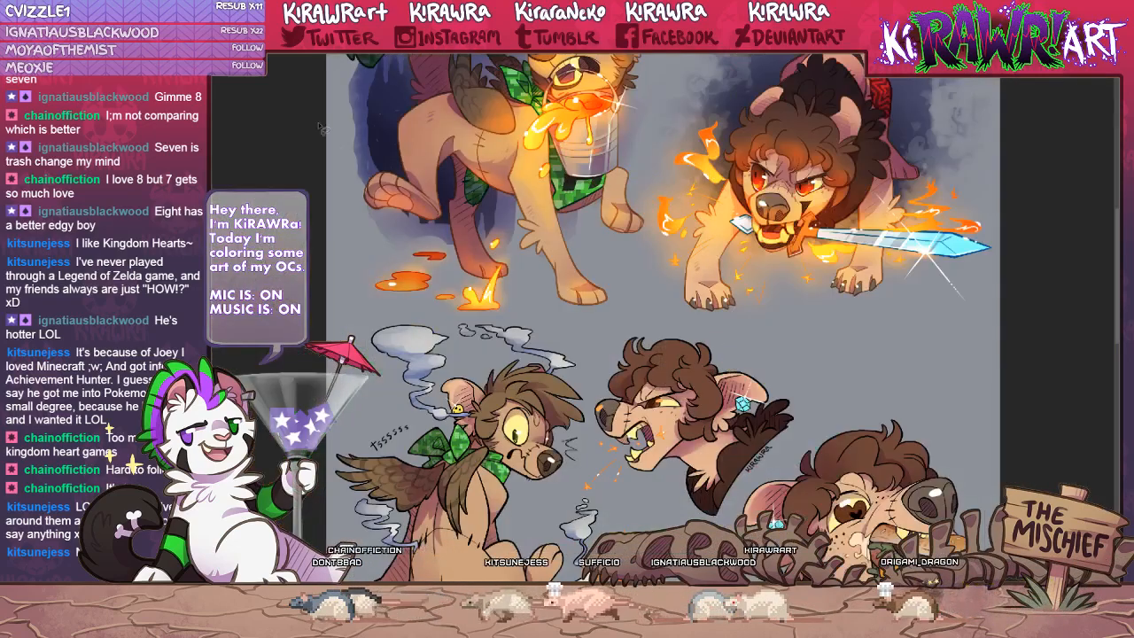
# Examine the whole character sheet, from the flaming sword and lava bucket drawings down to the nose-to-nose pair, for consistent colour and shading.
pyautogui.hotkey('ctrl', '-')
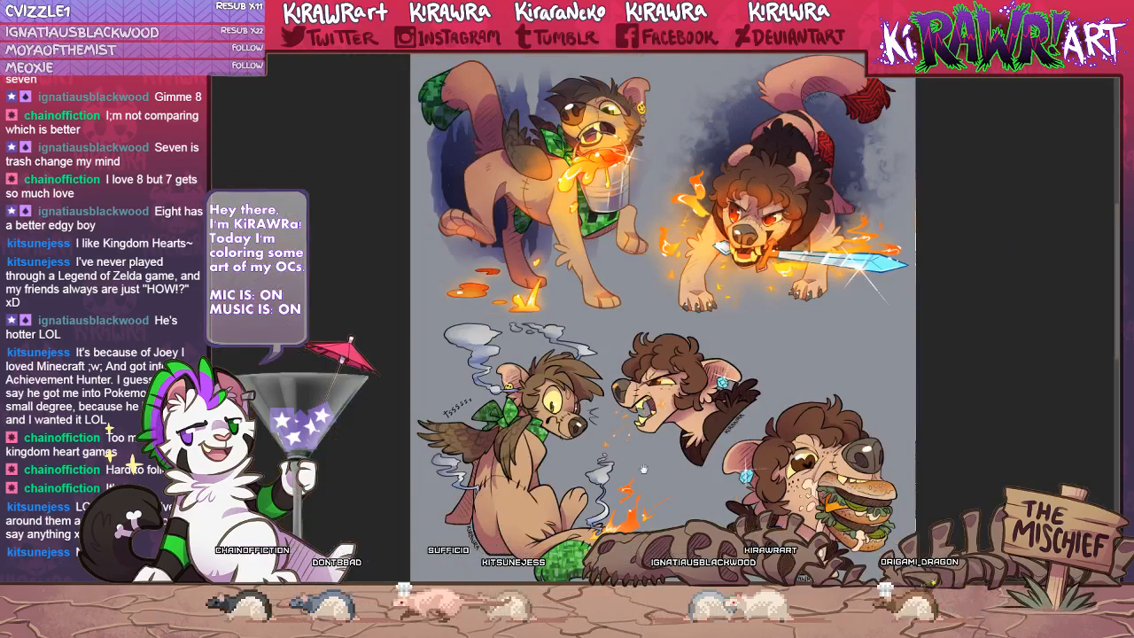
pyautogui.moveTo(644, 469); pyautogui.dragTo(707, 485)
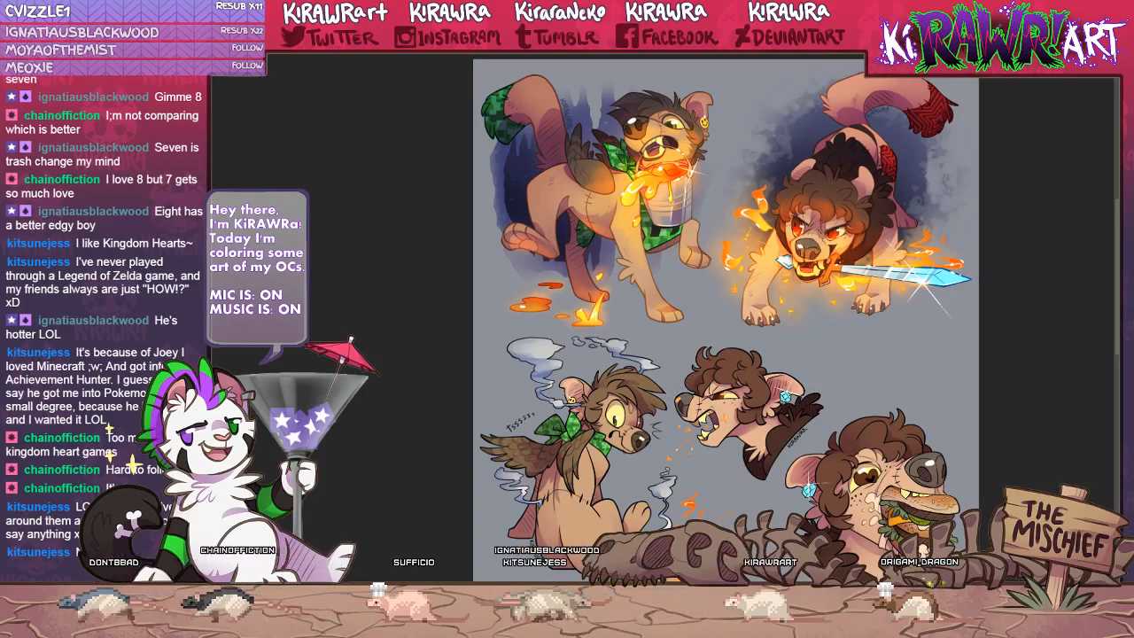
pyautogui.scroll(1, 671, 352)
pyautogui.moveTo(1008, 199); pyautogui.dragTo(990, 394)
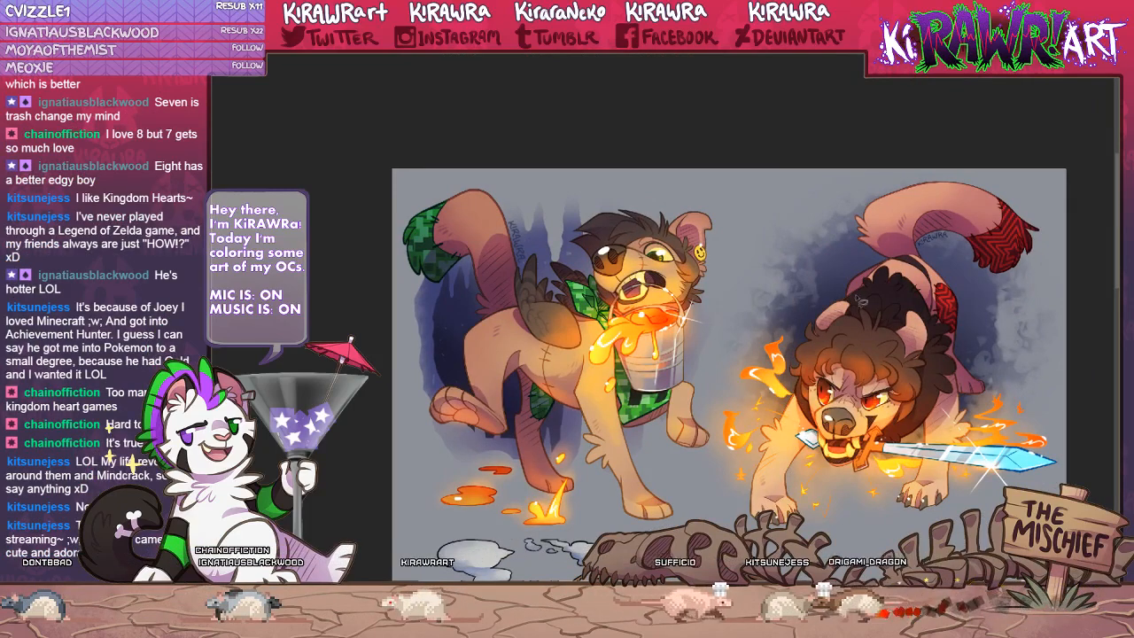
pyautogui.hotkey('ctrl', '-')
pyautogui.scroll(-10, 634, 381)
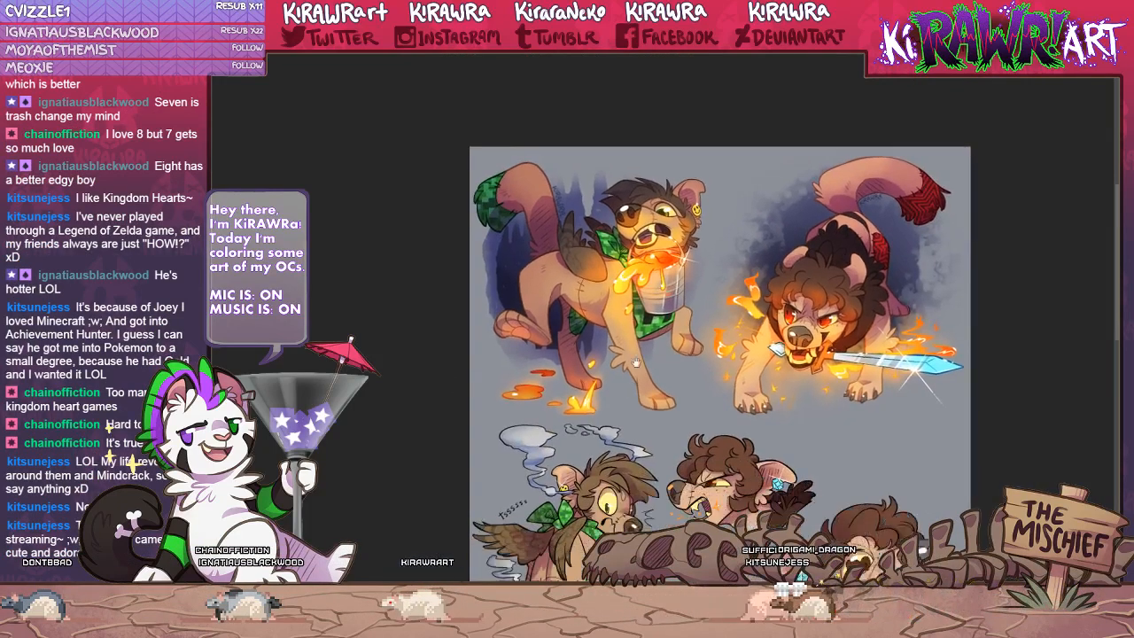
pyautogui.moveTo(634, 381); pyautogui.dragTo(637, 397)
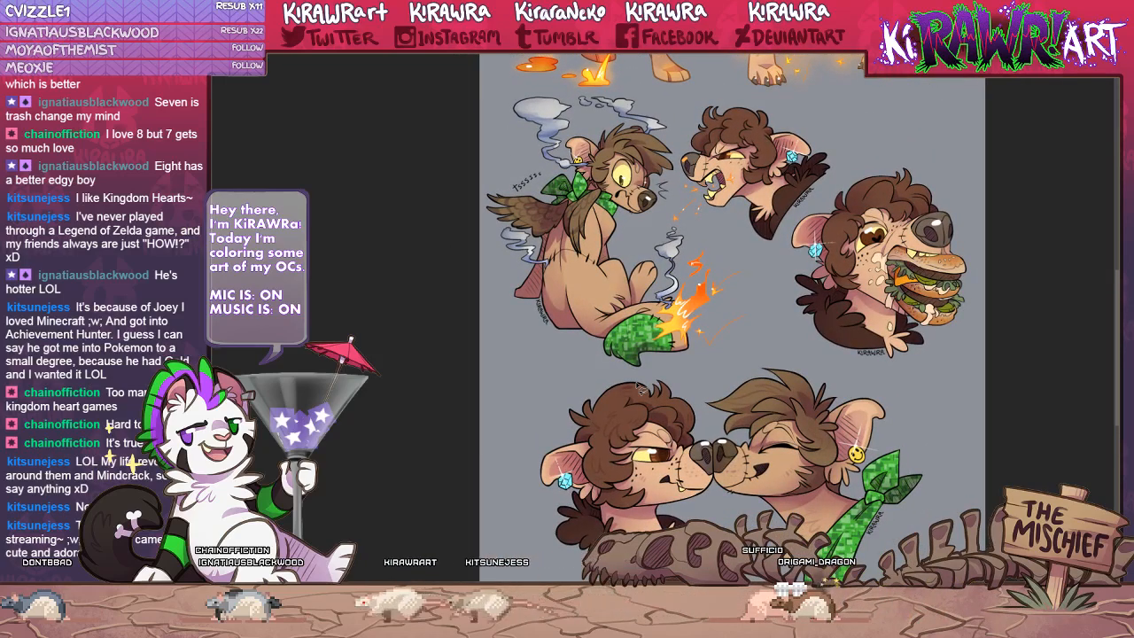
pyautogui.moveTo(604, 413); pyautogui.dragTo(606, 406)
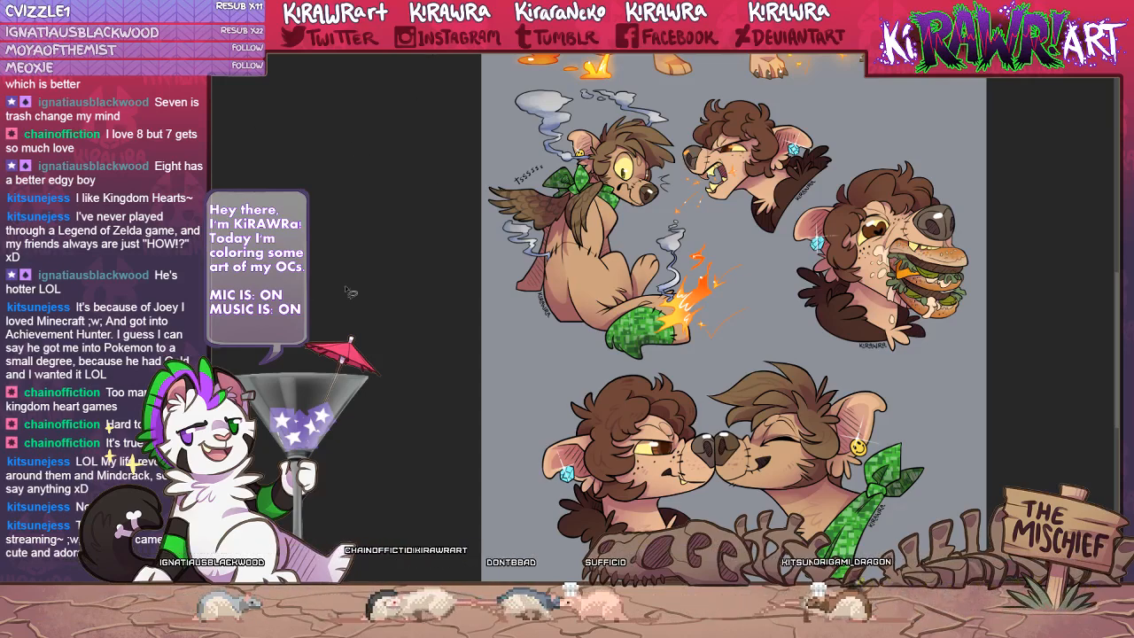
pyautogui.scroll(-1, 441, 313)
pyautogui.moveTo(442, 313); pyautogui.dragTo(440, 314)
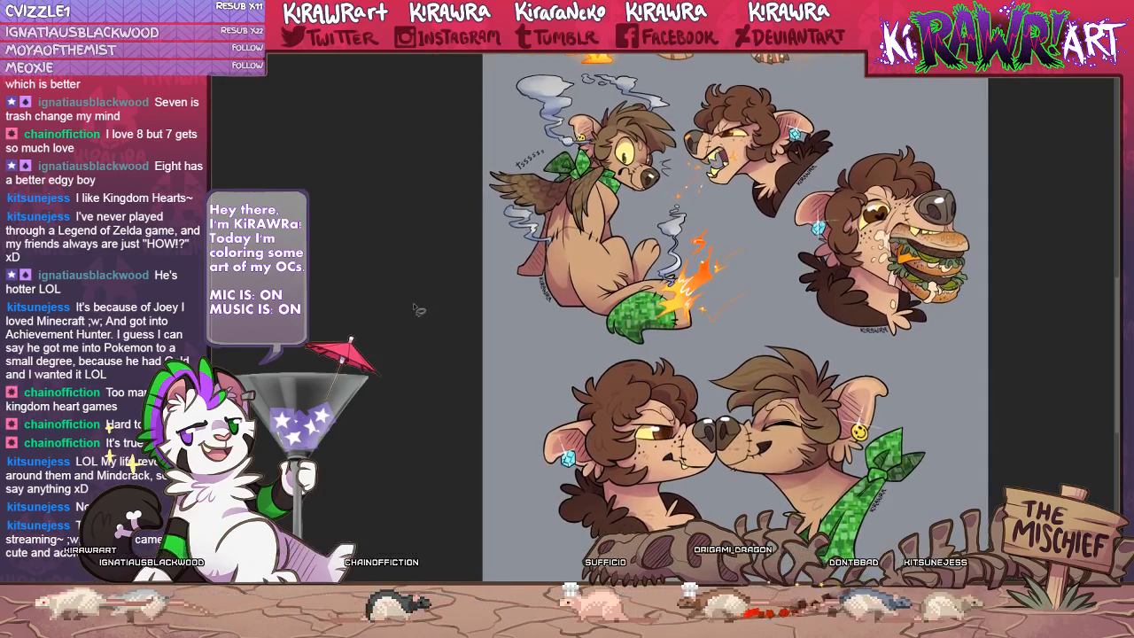